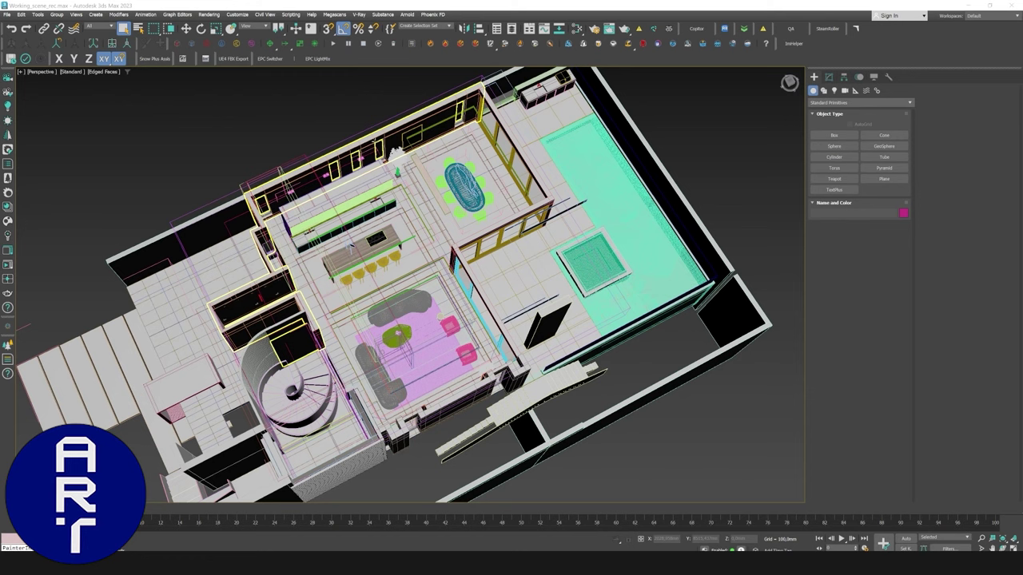
Examine the villa model's living room, kitchen and pool areas from several angles in the perspective view.
left_click(591, 138)
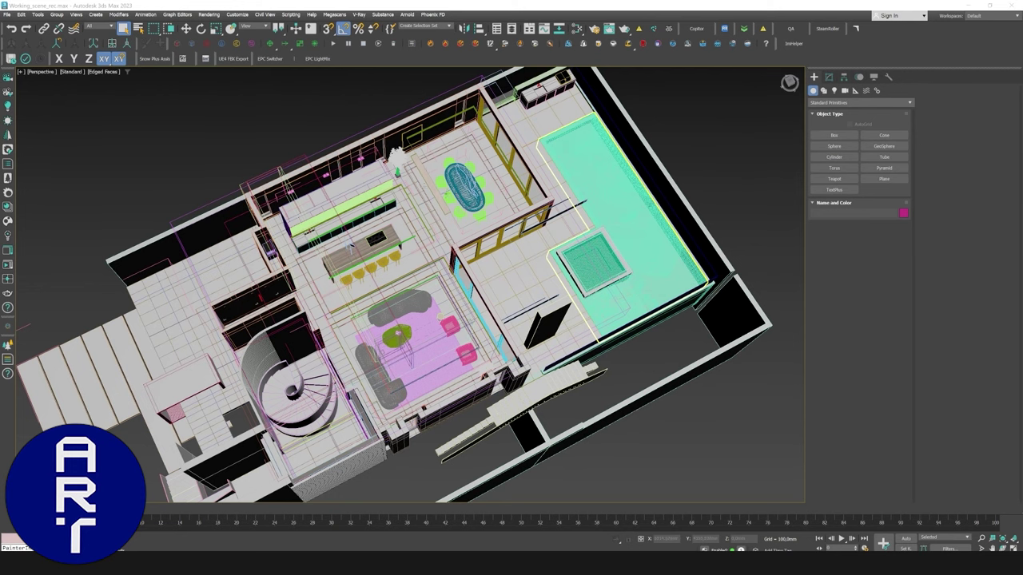
middle_click_drag(446, 193, 408, 190, "alt")
scroll(380, 285, "up", 5)
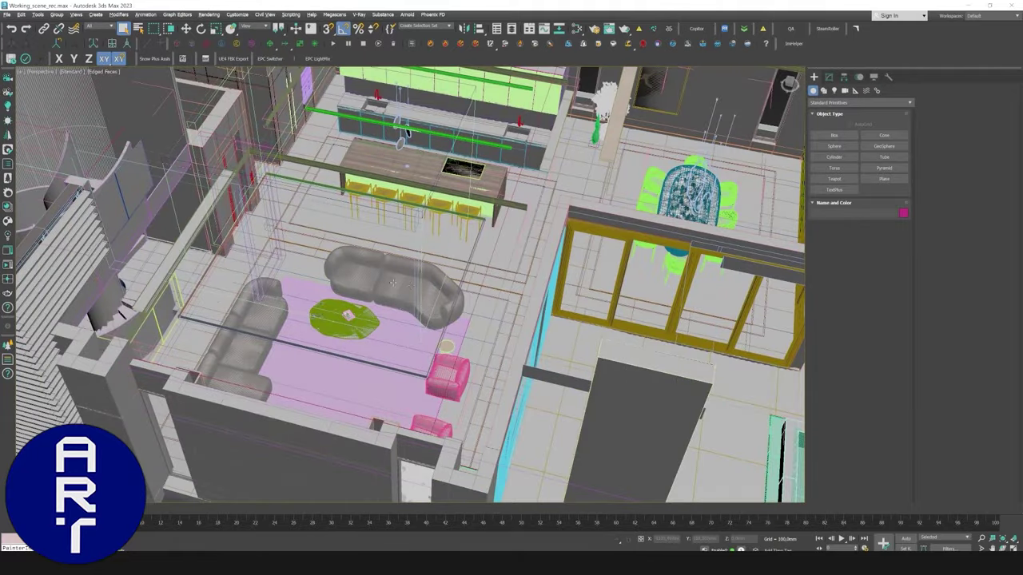
middle_click_drag(392, 282, 411, 320, "alt")
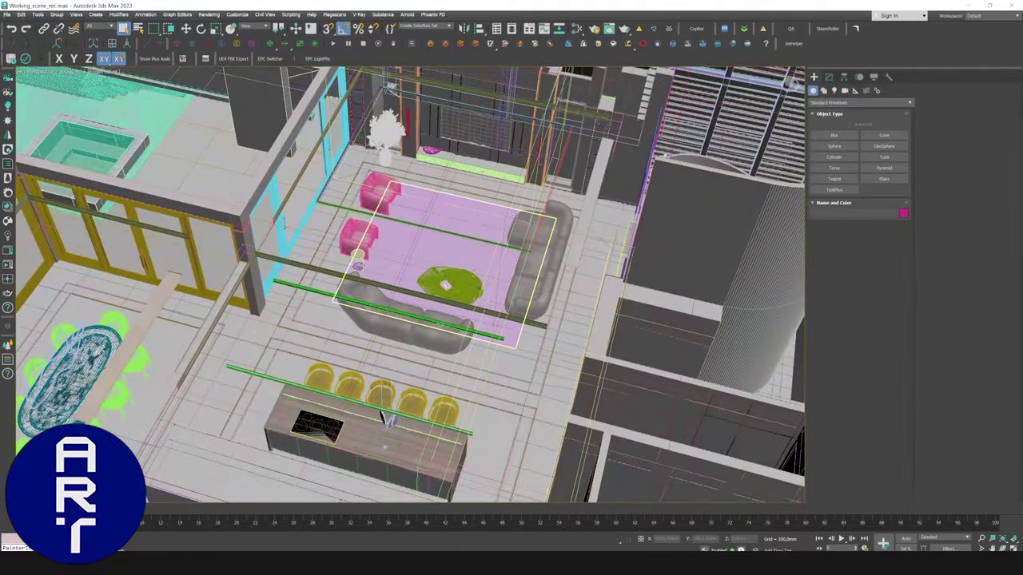
middle_click_drag(386, 419, 601, 391, "alt")
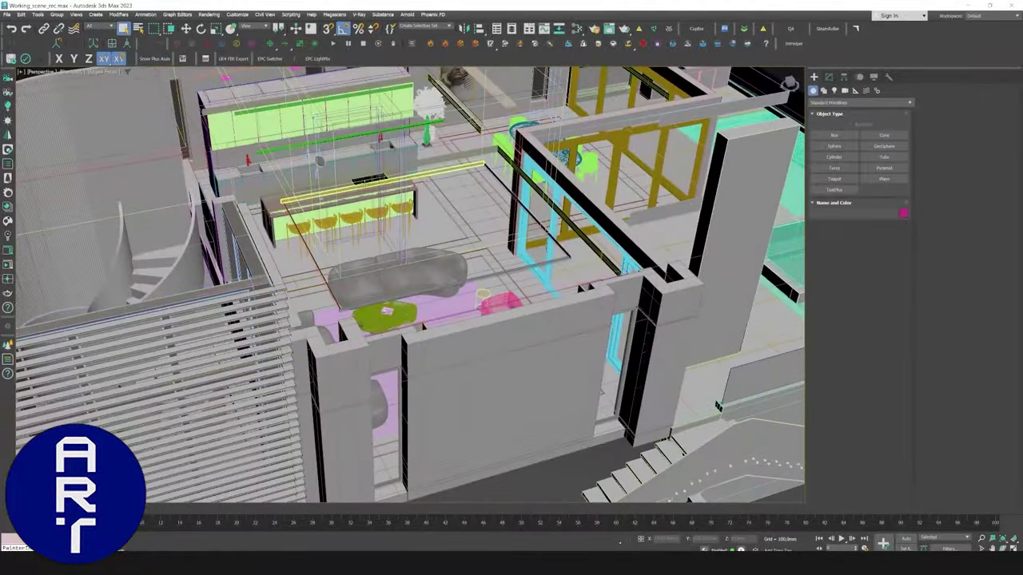
middle_click_drag(376, 209, 459, 285, "alt")
middle_click_drag(508, 429, 472, 417)
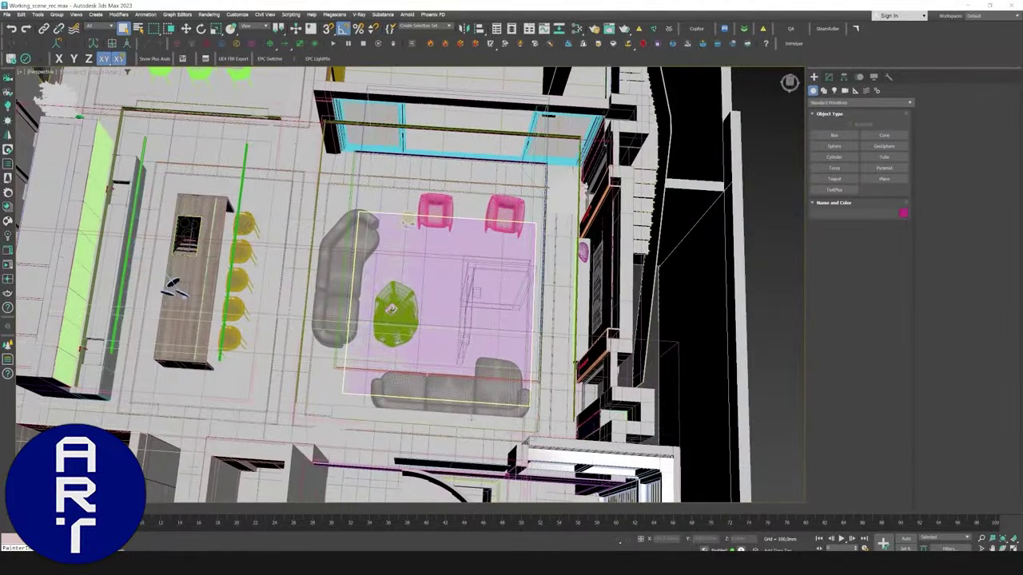
left_click(475, 154)
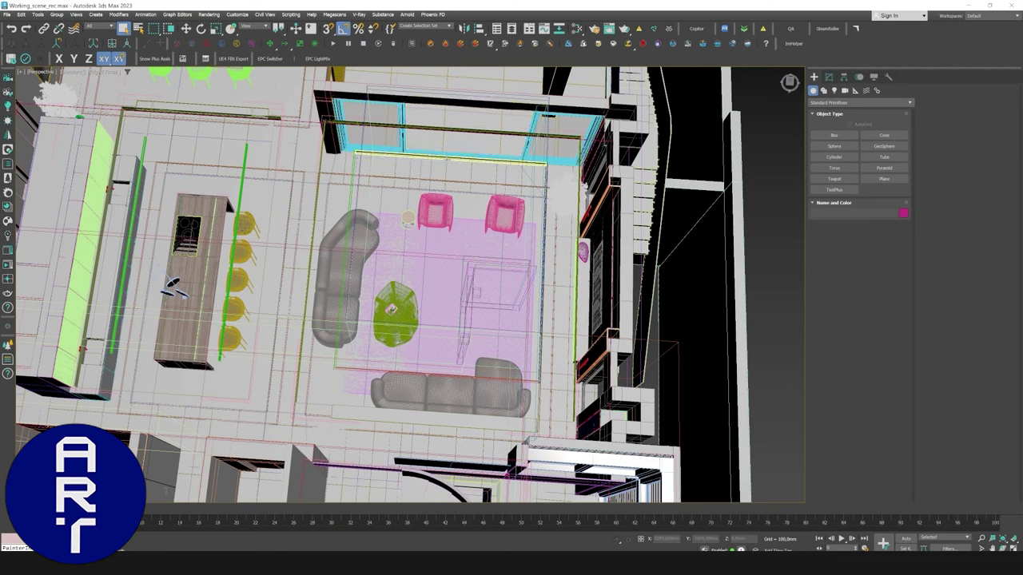
middle_click_drag(434, 334, 518, 265, "alt")
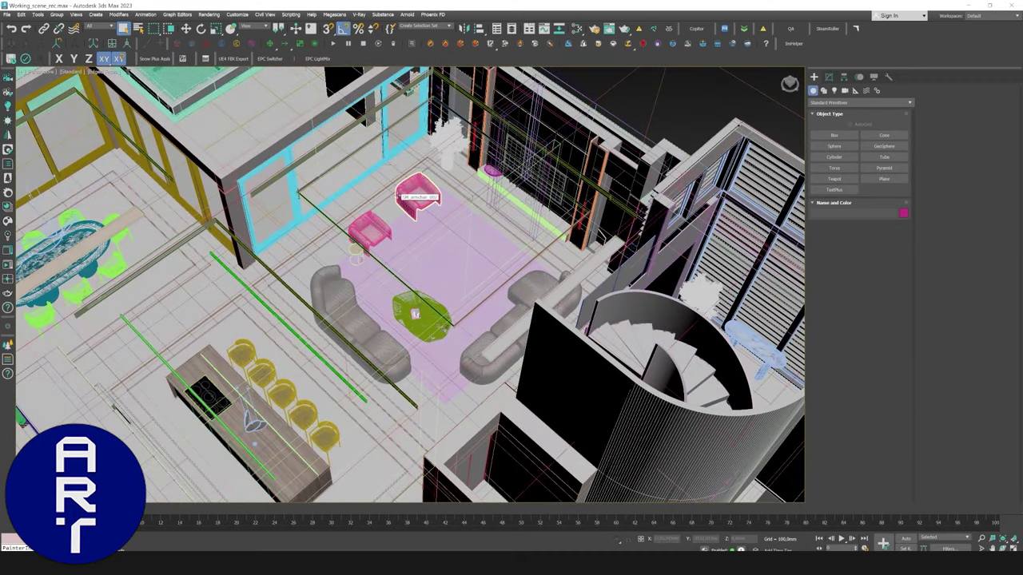
left_click(492, 43)
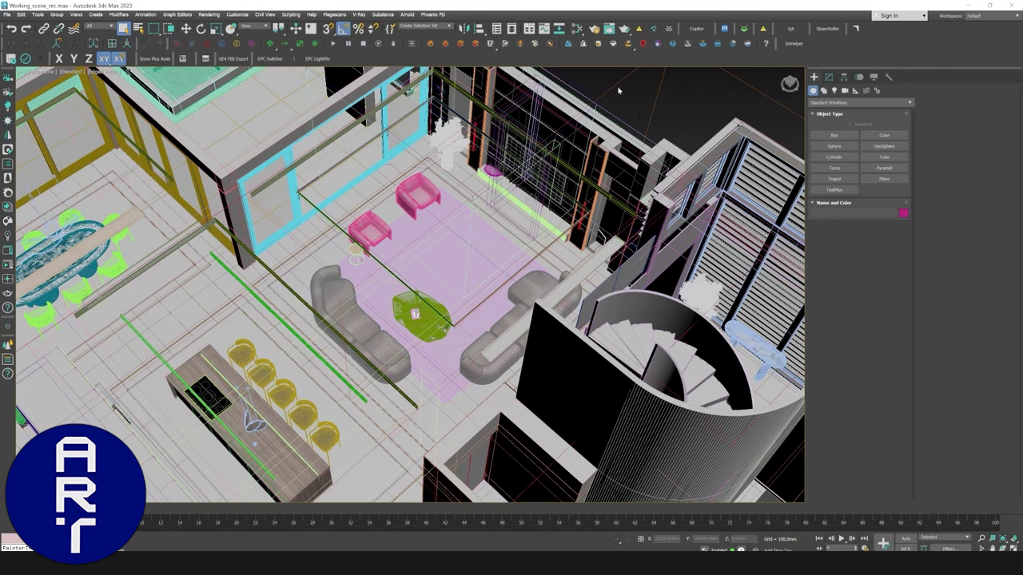
middle_click_drag(537, 132, 600, 164, "alt")
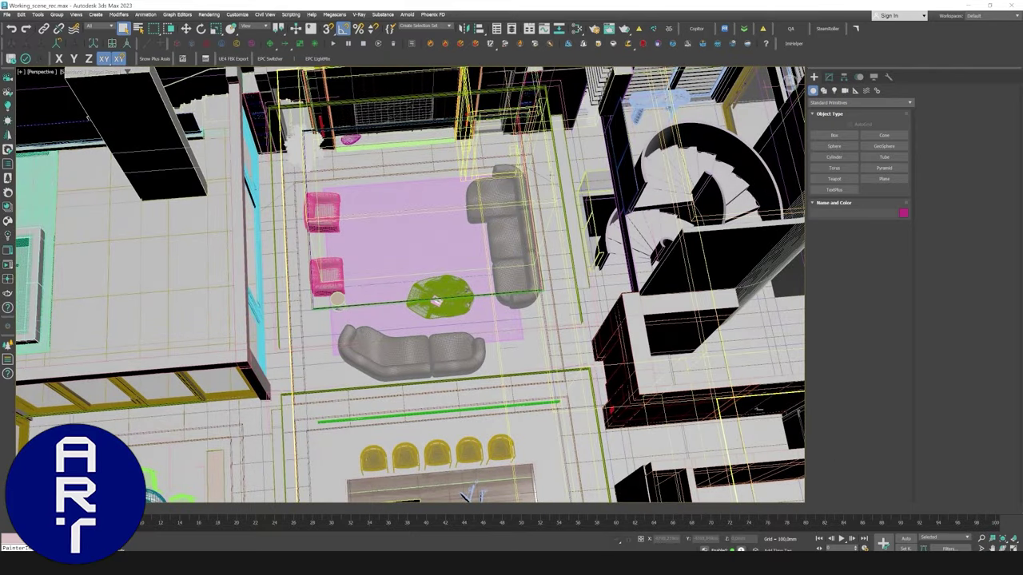
middle_click_drag(566, 163, 552, 162, "alt")
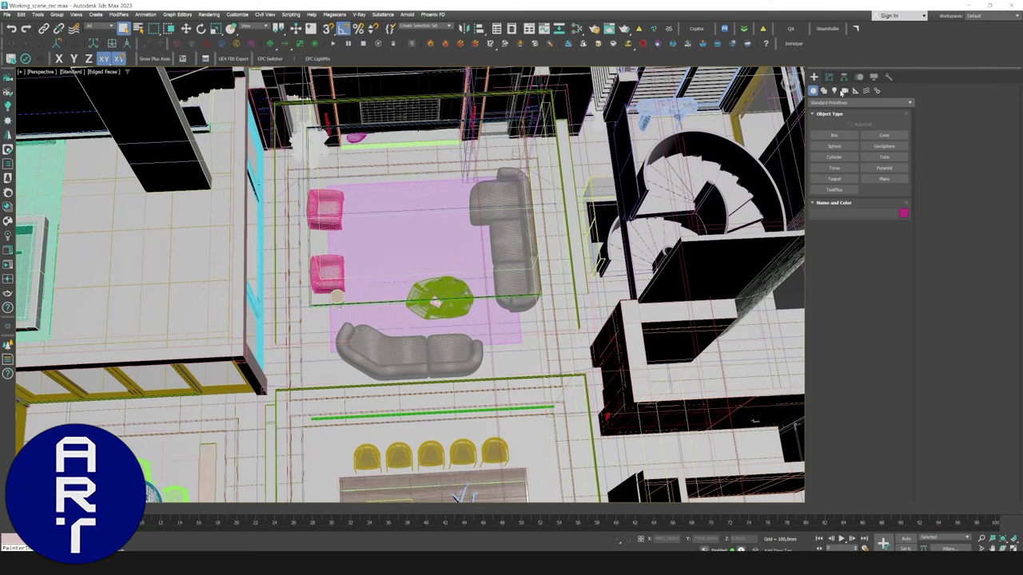
Place a targeted CoronaCam in the top view, from the kitchen island's stool side aiming straight towards the living room sofa.
left_click(843, 91)
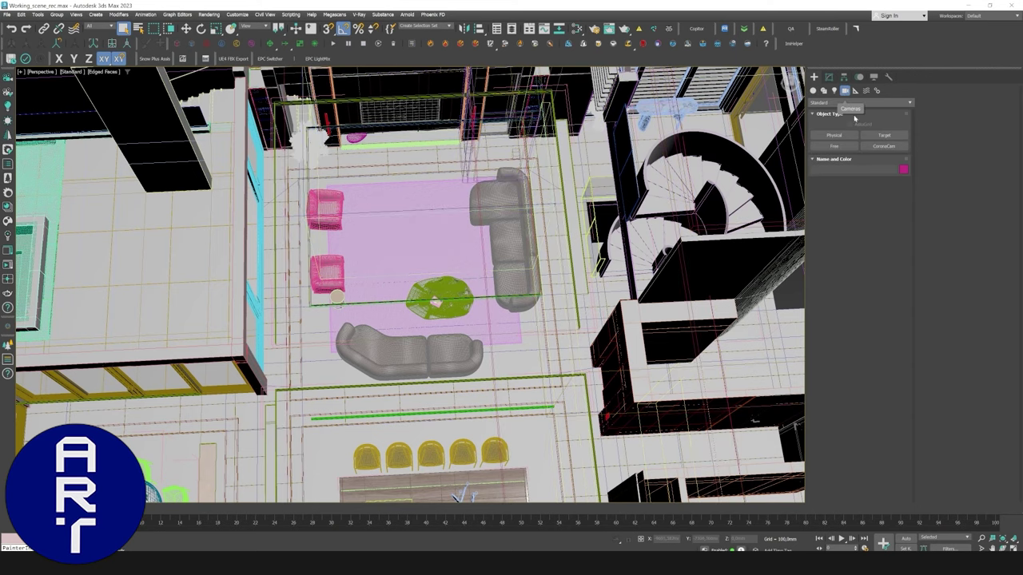
left_click(886, 147)
middle_click_drag(575, 319, 557, 200, "alt")
middle_click_drag(428, 376, 428, 399, "alt")
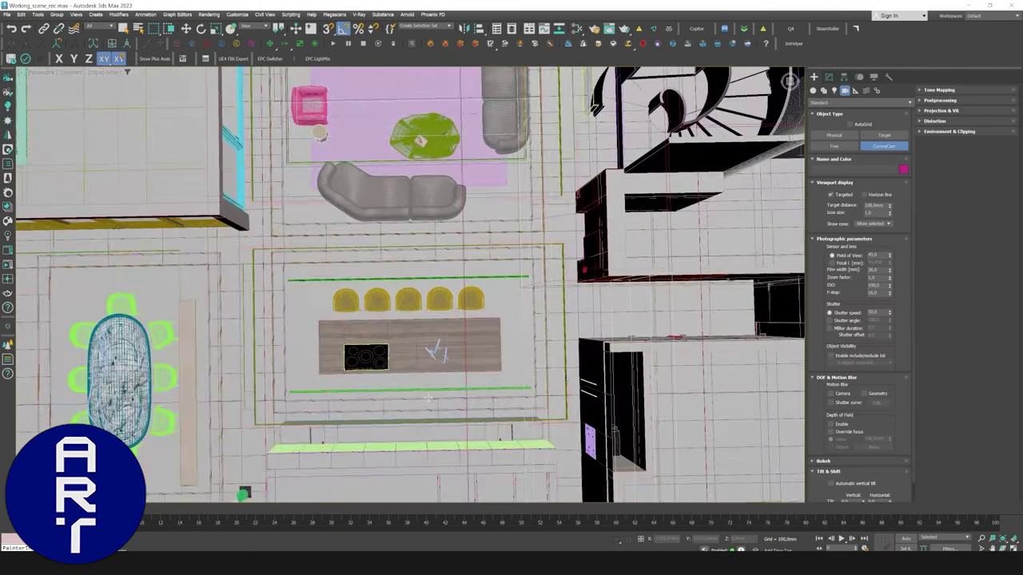
key("t")
scroll(525, 321, "down", 10)
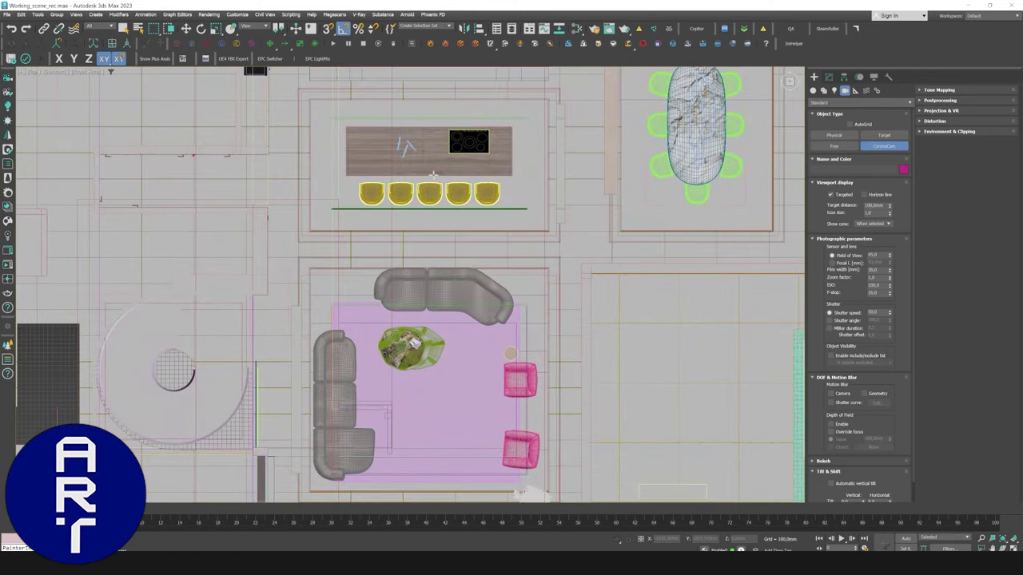
left_click_drag(431, 174, 430, 257)
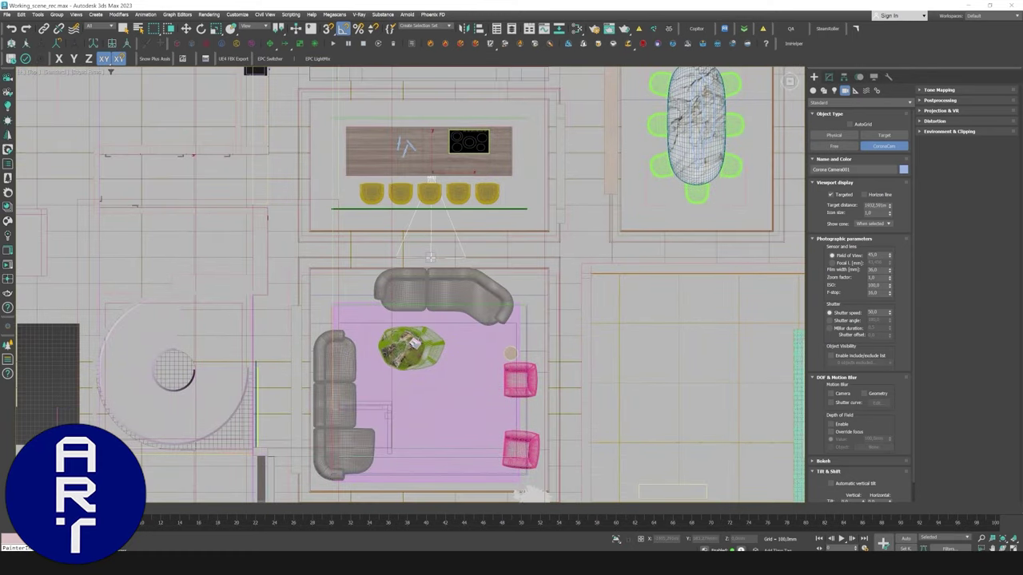
right_click(430, 257)
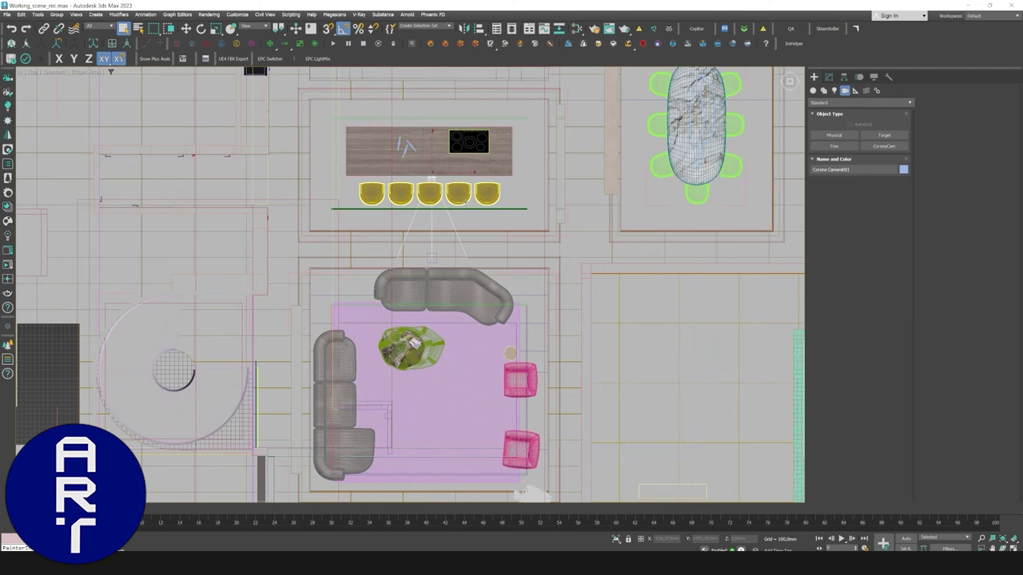
Check the new camera's placement between kitchen island and sofa in the perspective and top views.
key("p")
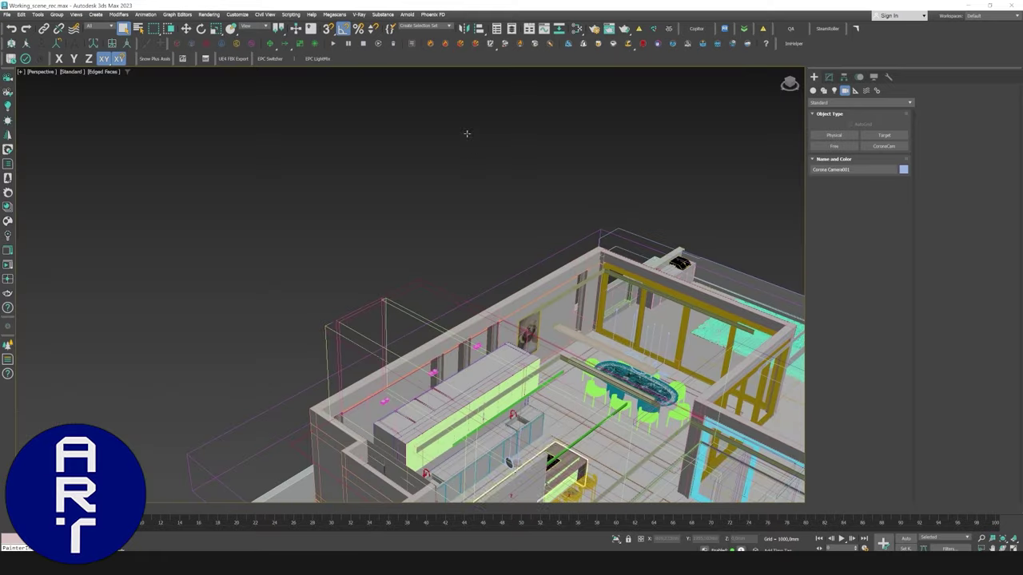
middle_click_drag(527, 260, 522, 302, "alt")
middle_click_drag(497, 200, 418, 201, "alt")
key("alt+w")
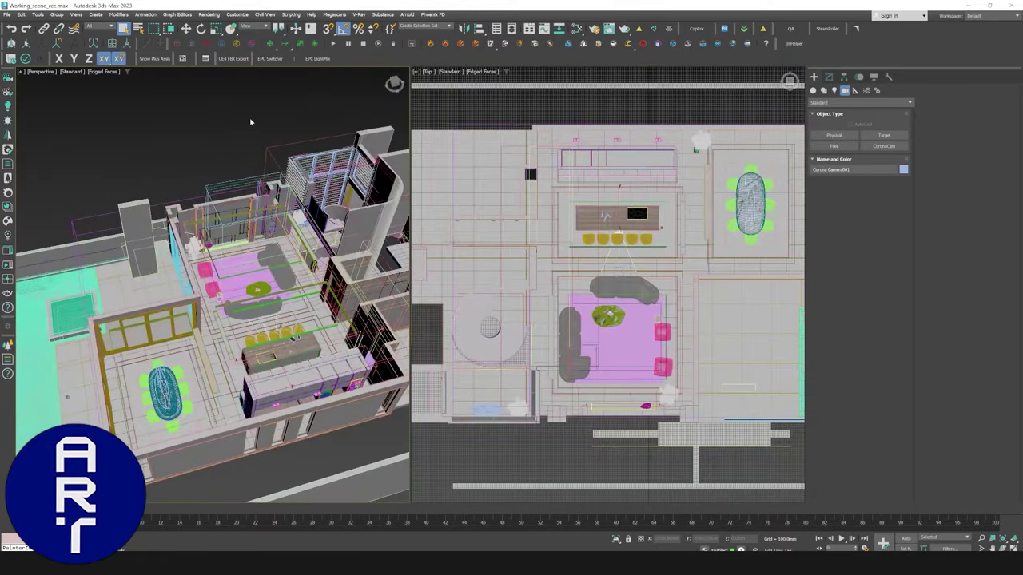
left_click(294, 338)
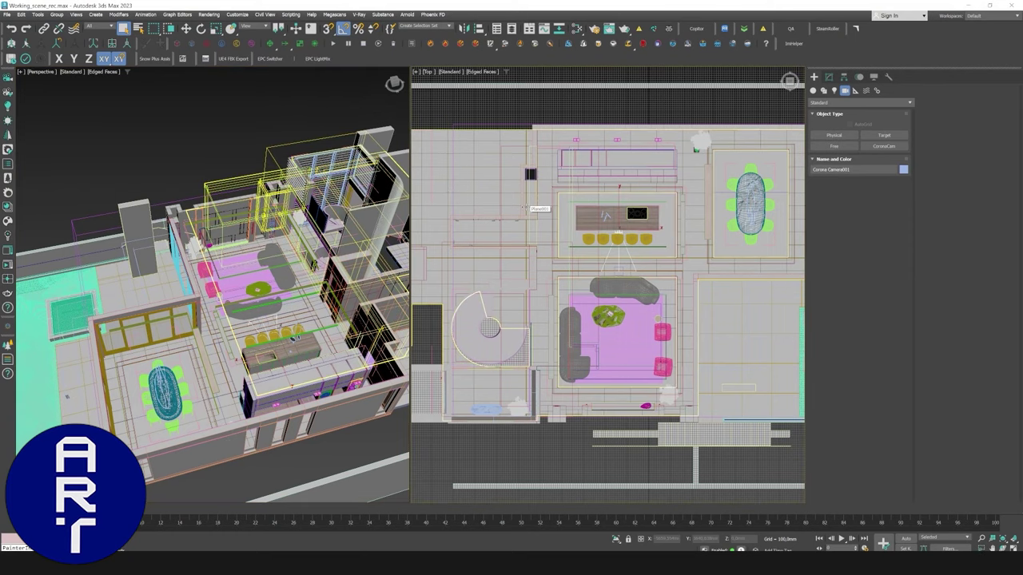
key("alt+w")
middle_click_drag(524, 192, 544, 202)
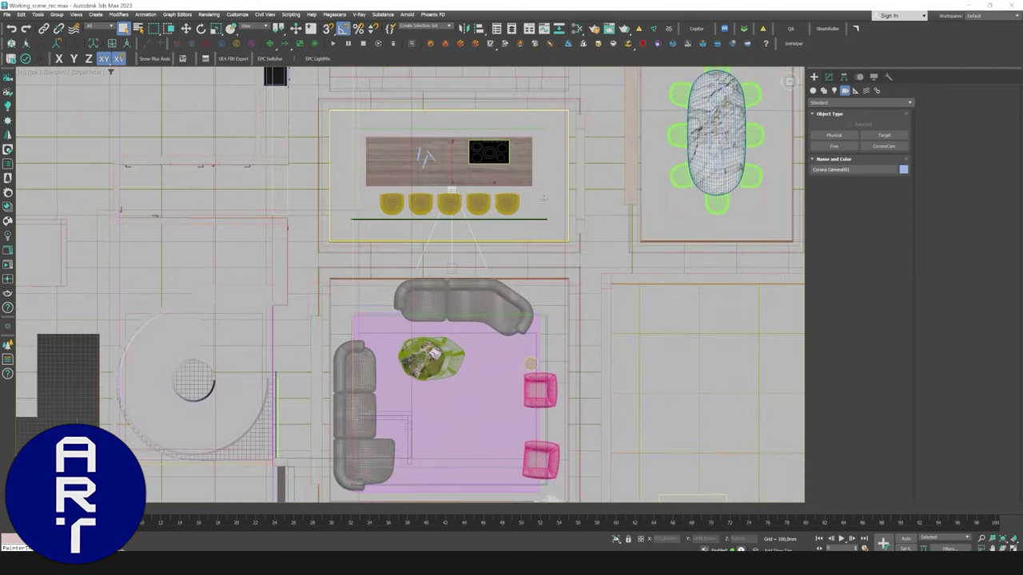
scroll(387, 170, "down", 3)
middle_click_drag(388, 172, 446, 221)
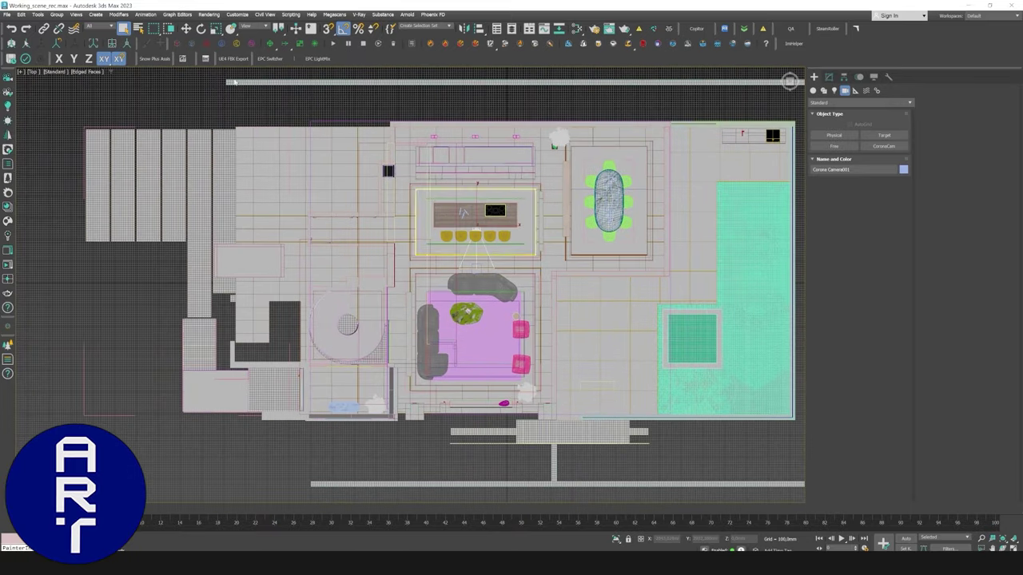
Configure the two-pane viewport layout to show Corona Camera001 in the first pane and Perspective in the second.
left_click(21, 71)
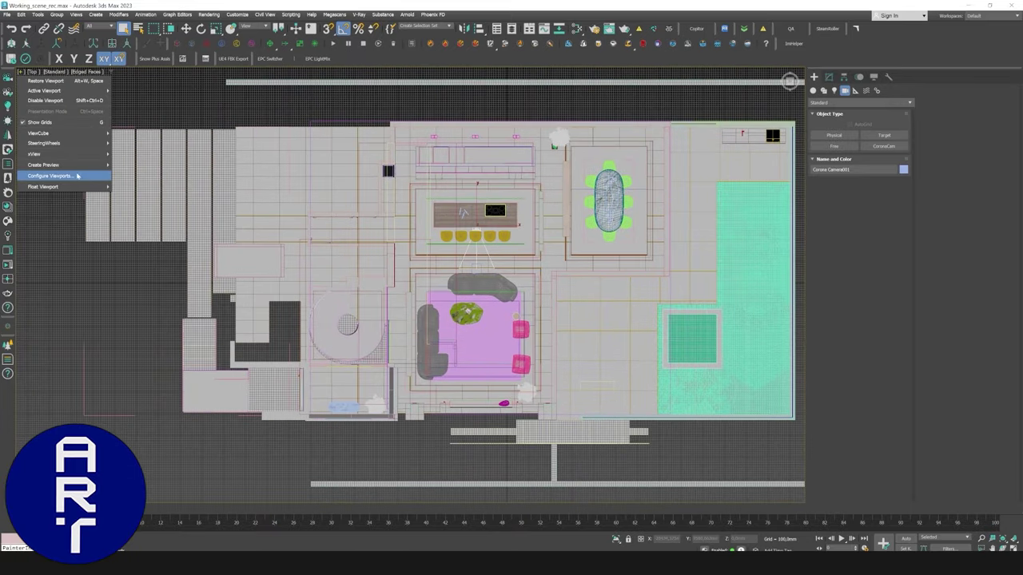
left_click(56, 172)
left_click(450, 162)
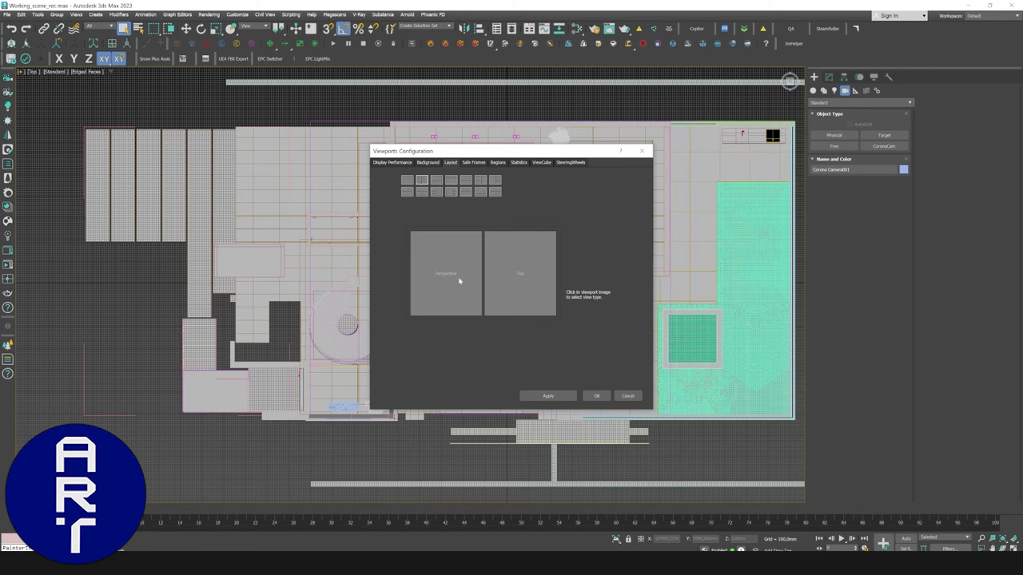
left_click(460, 273)
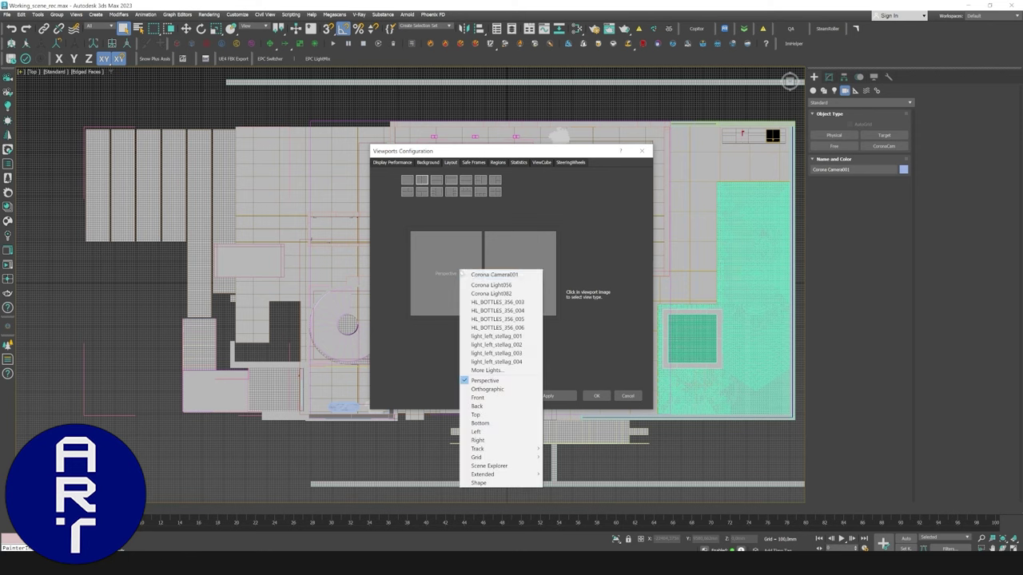
left_click(476, 275)
left_click(522, 252)
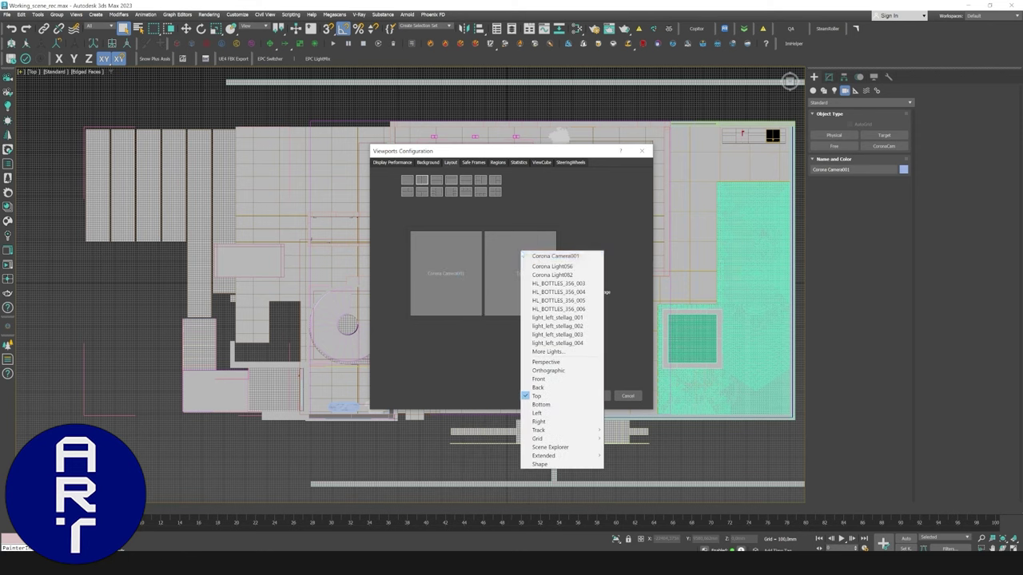
left_click(557, 362)
left_click(571, 396)
left_click(597, 395)
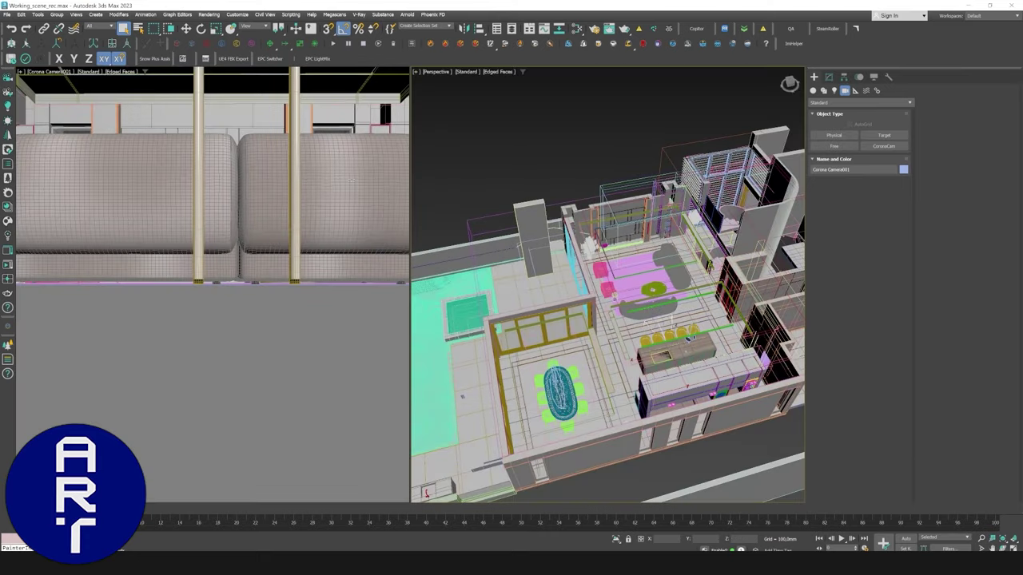
Raise the camera above the sofa backs to frame the living room's feature wall, and turn on safe frames.
middle_click_drag(298, 189, 310, 425)
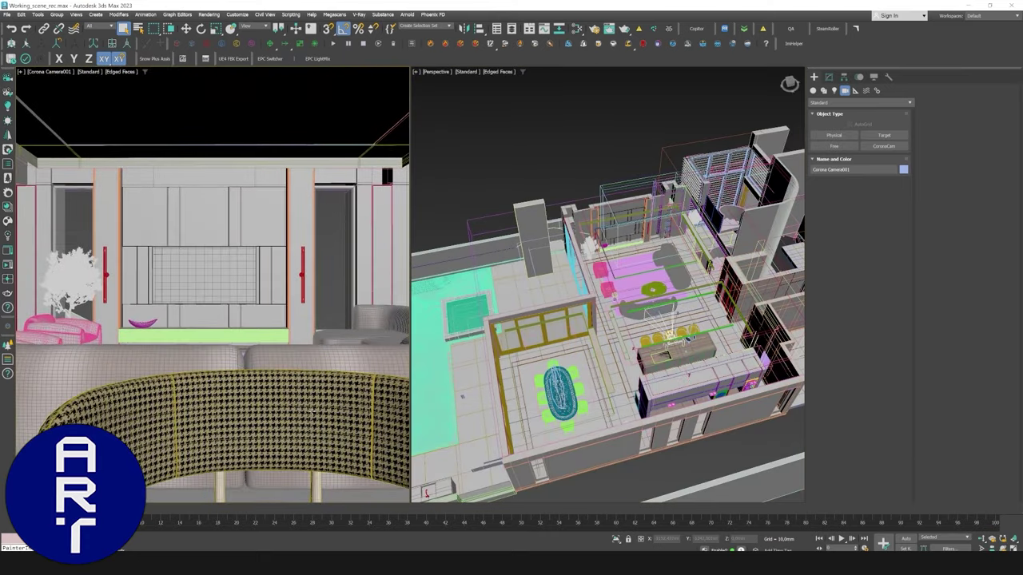
middle_click_drag(309, 380, 307, 373)
key("shift+f")
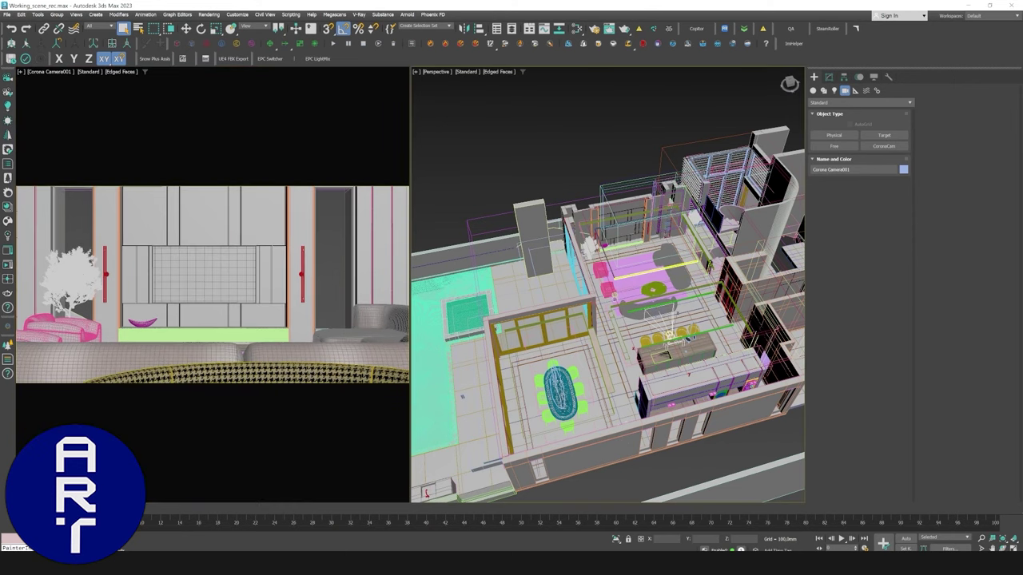
Display the camera's modifier stack and parameters, and look over the EPC Camera Switcher window before closing it.
scroll(693, 326, "up", 4)
middle_click_drag(682, 329, 662, 310)
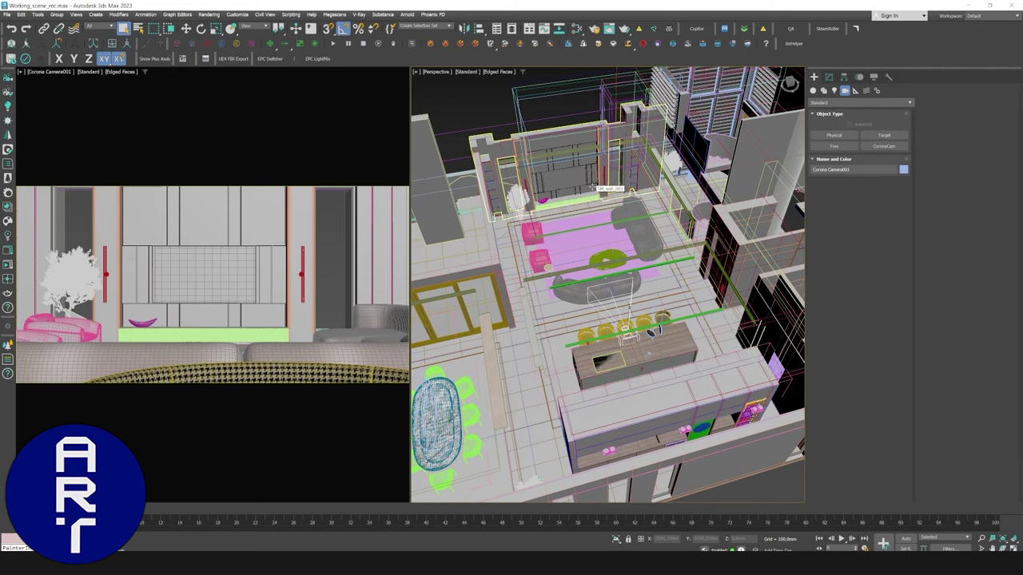
left_click(829, 77)
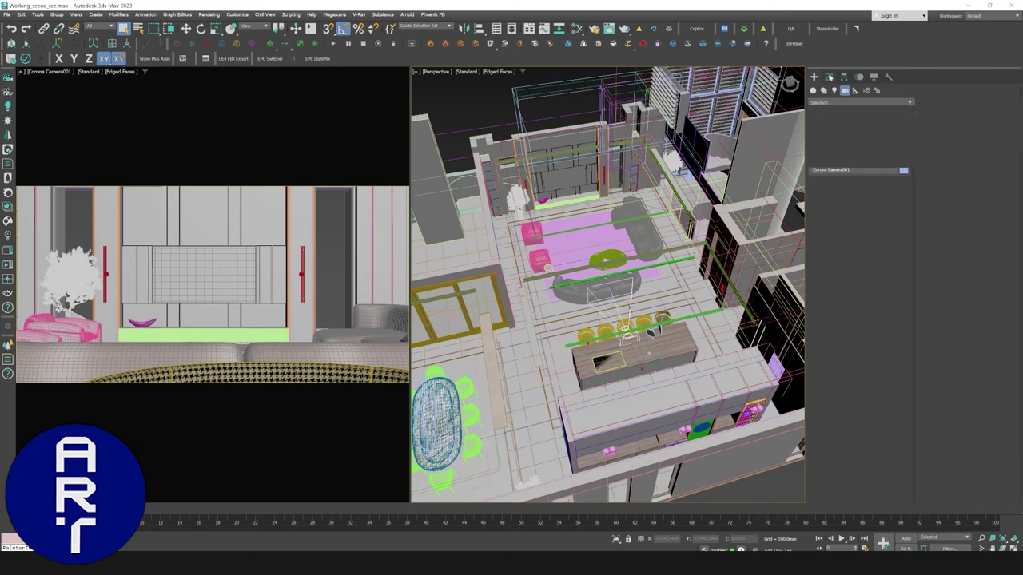
middle_click_drag(613, 217, 603, 203)
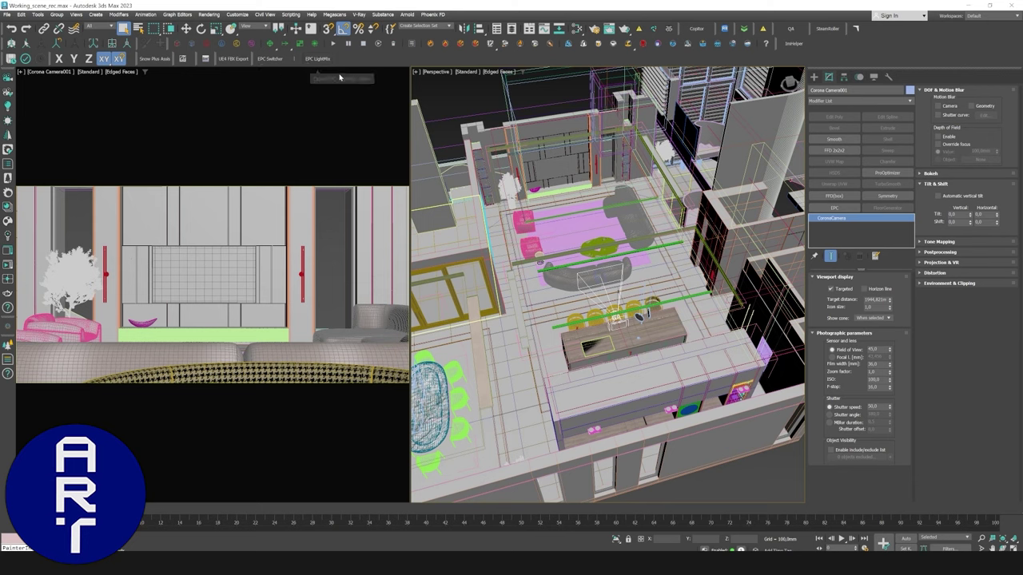
left_click(276, 64)
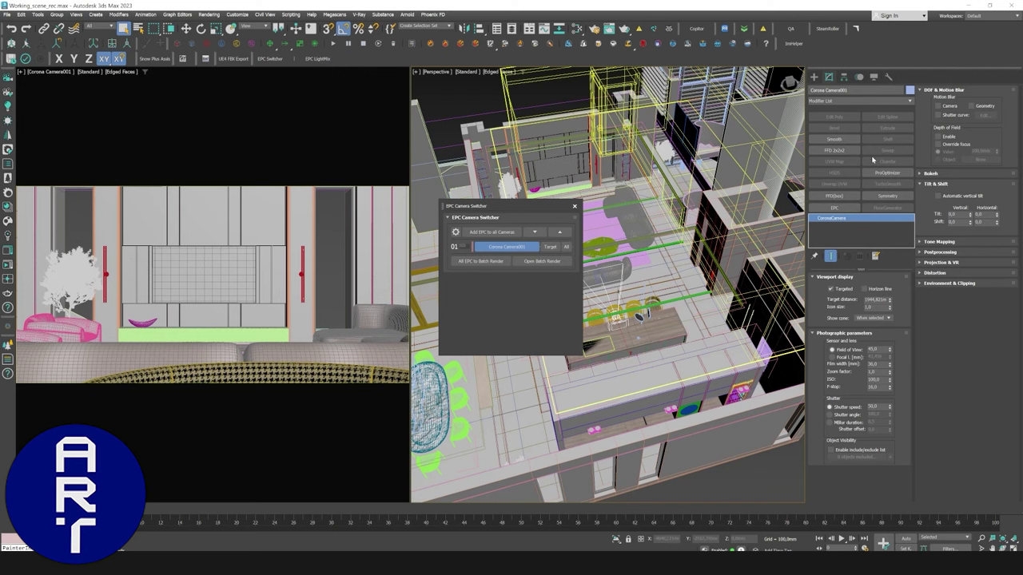
left_click(573, 206)
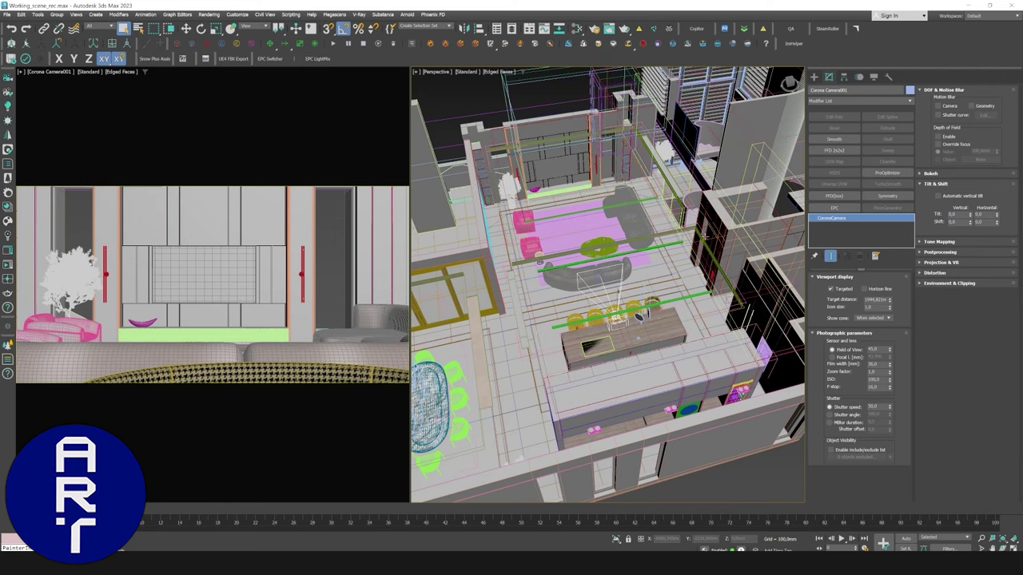
Add the EPC modifier to Corona Camera001.
left_click(839, 208)
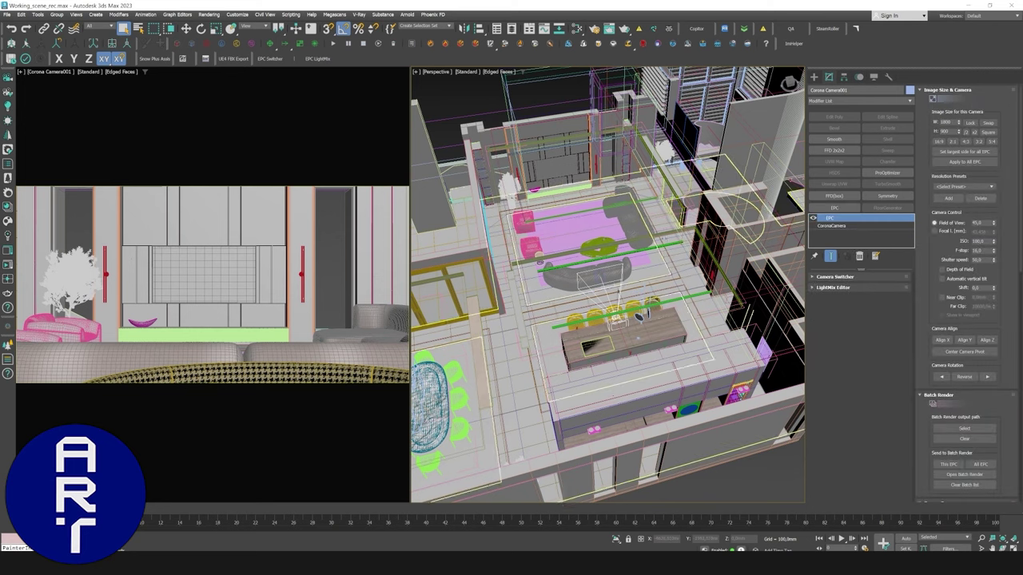
scroll(608, 298, "up", 3)
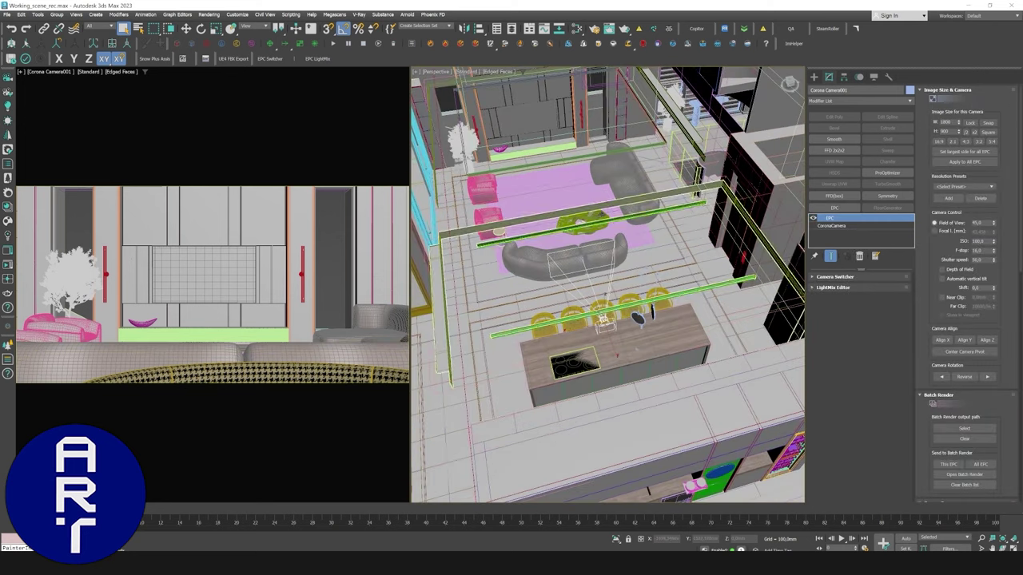
middle_click_drag(608, 298, 605, 299)
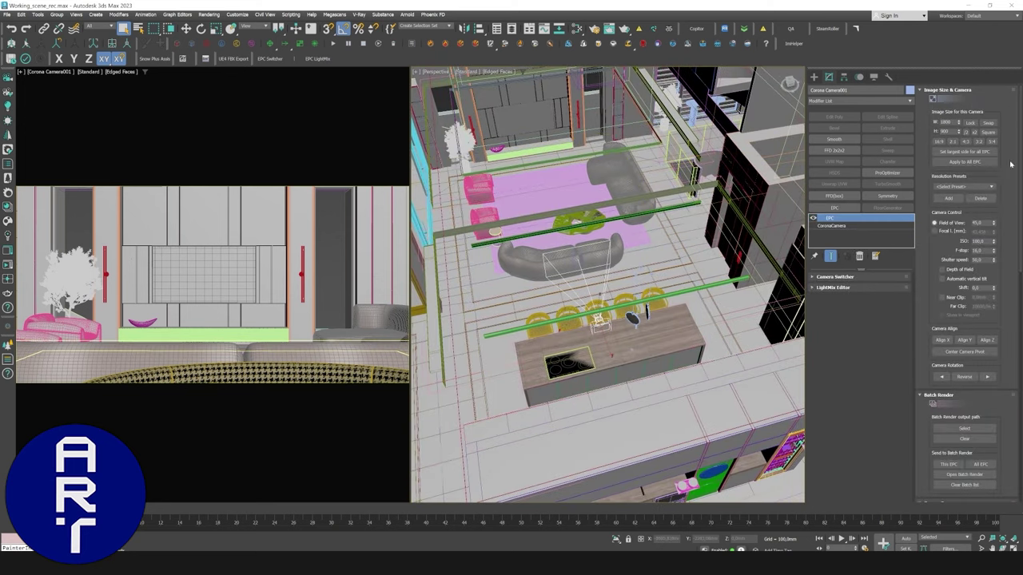
Look over the EPC modifier's rollouts, including Image Size & Camera, Batch Render and Corona Sun.
left_click(963, 89)
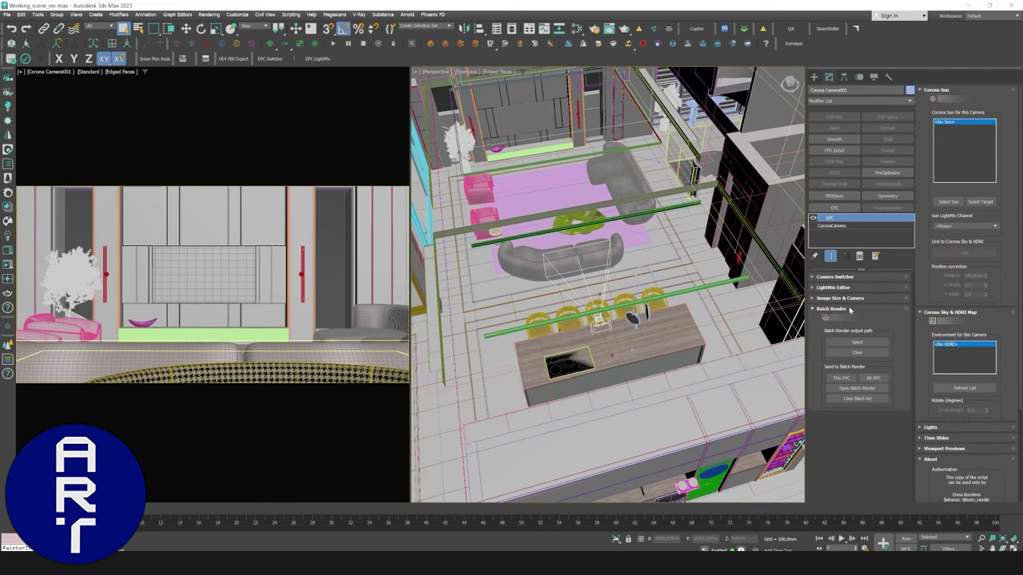
left_click(849, 301)
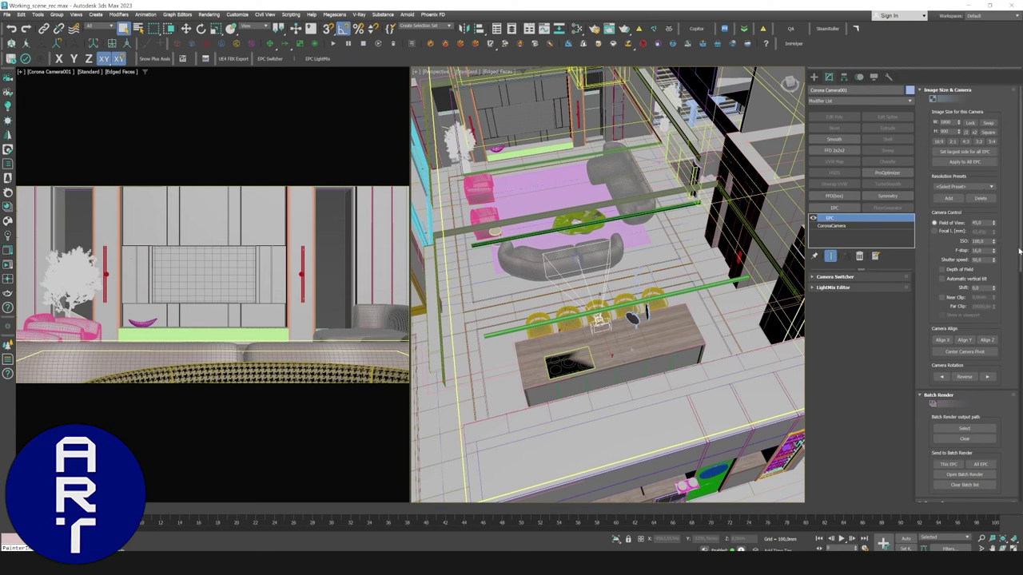
scroll(1003, 364, "down", 5)
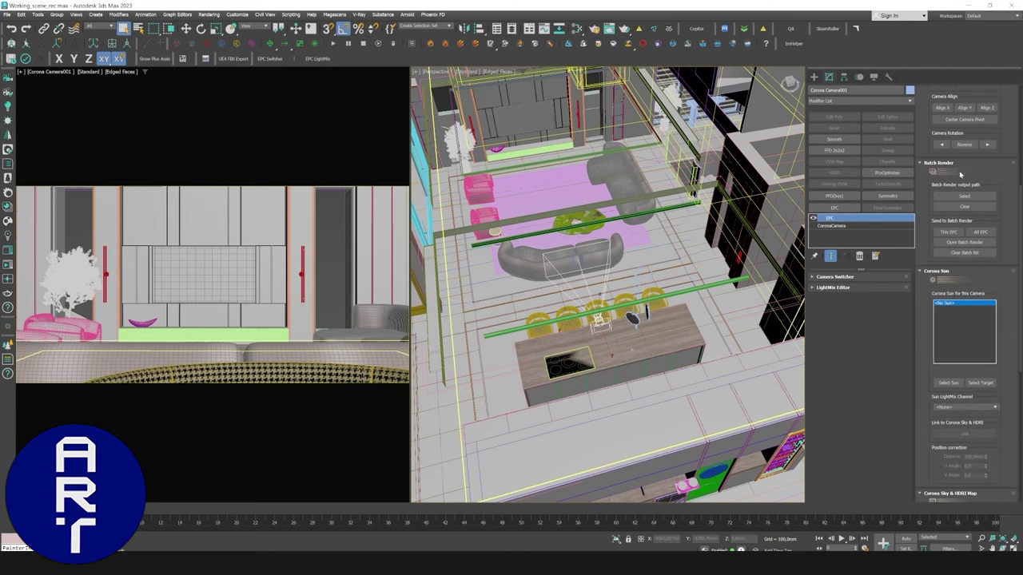
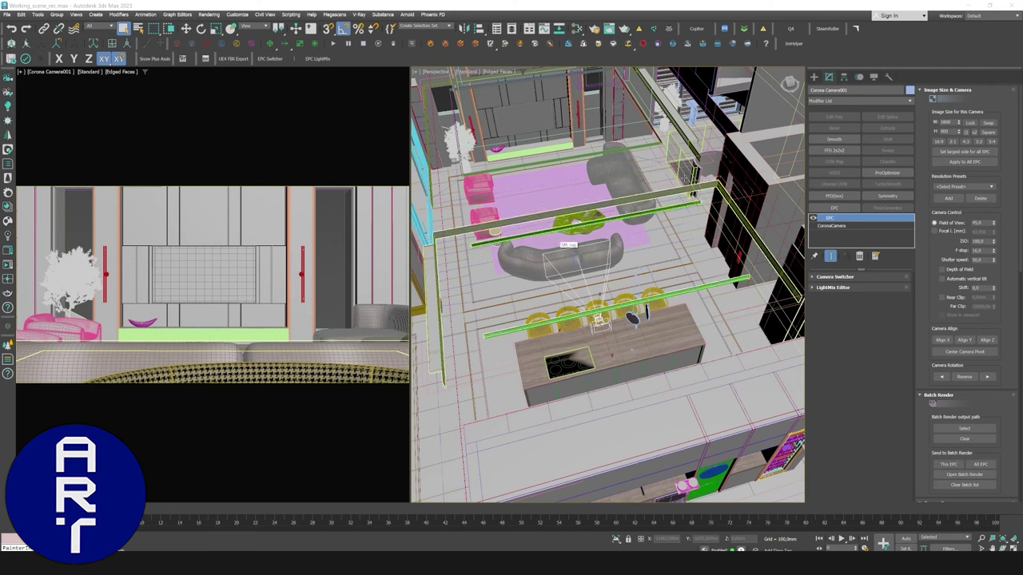
Apply the 16:9 image ratio to the camera, then set the image height to 900 with the ratio locked.
right_click(308, 243)
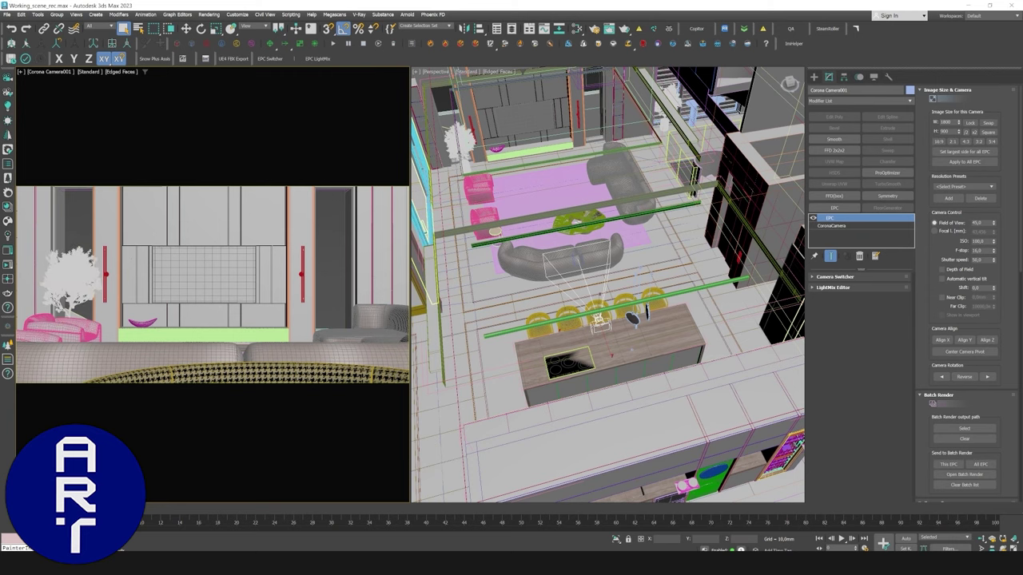
left_click(937, 141)
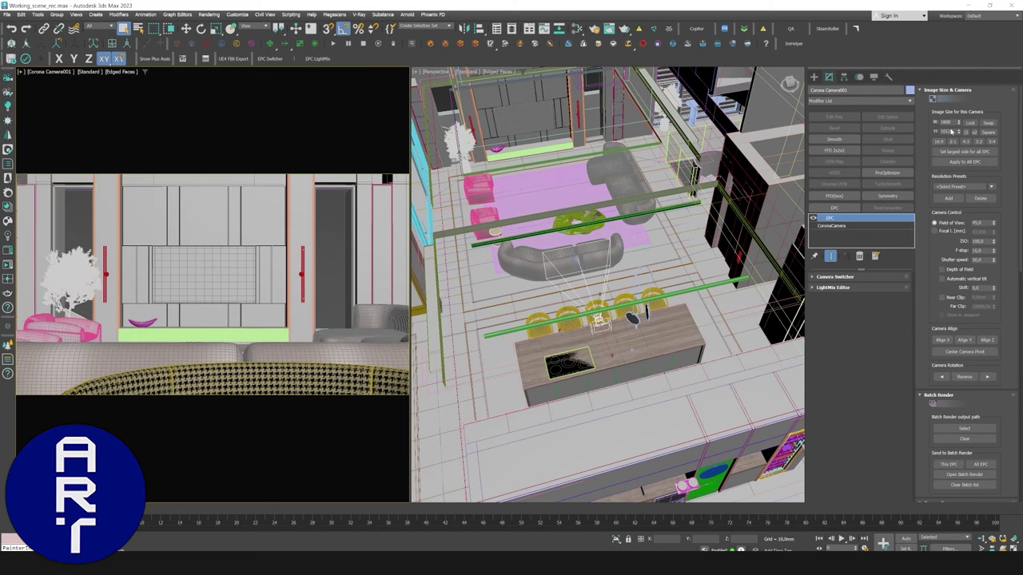
left_click(970, 123)
double_click(945, 131)
type("900")
left_click(970, 123)
Try the 4:3, 3:2 and 5:4 image ratios on the camera, then swap its width and height.
left_click(966, 142)
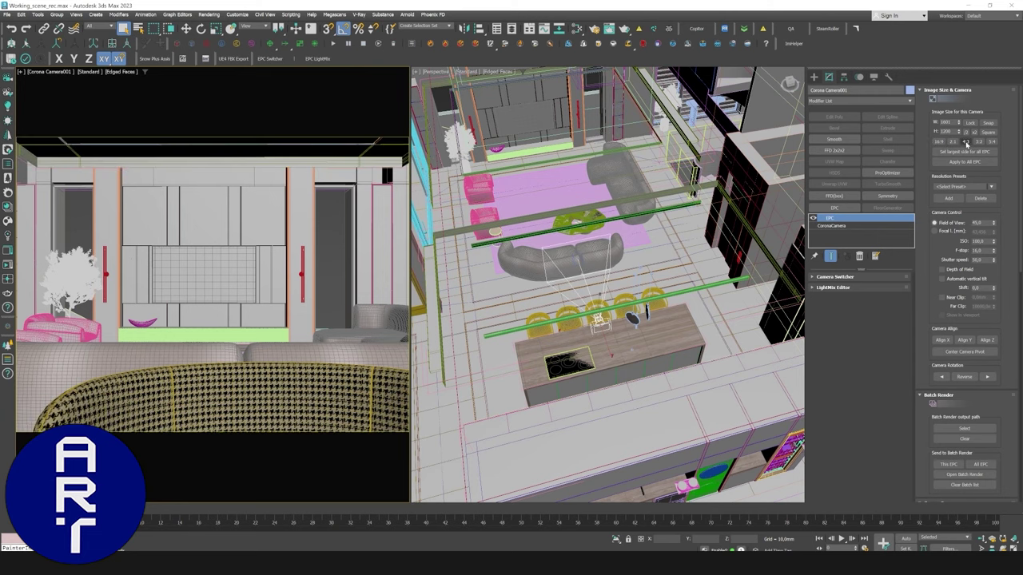
left_click(979, 142)
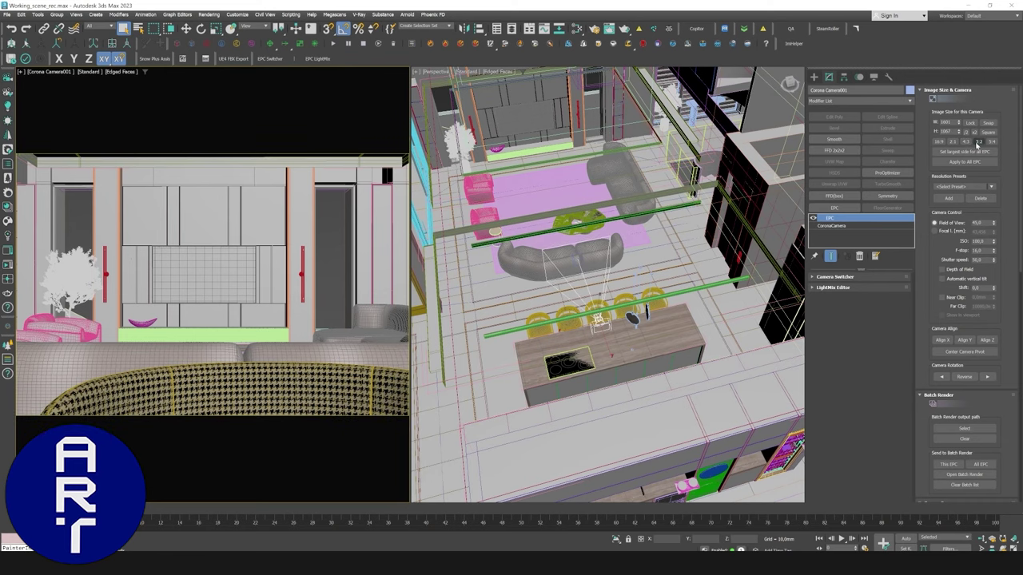
left_click(992, 143)
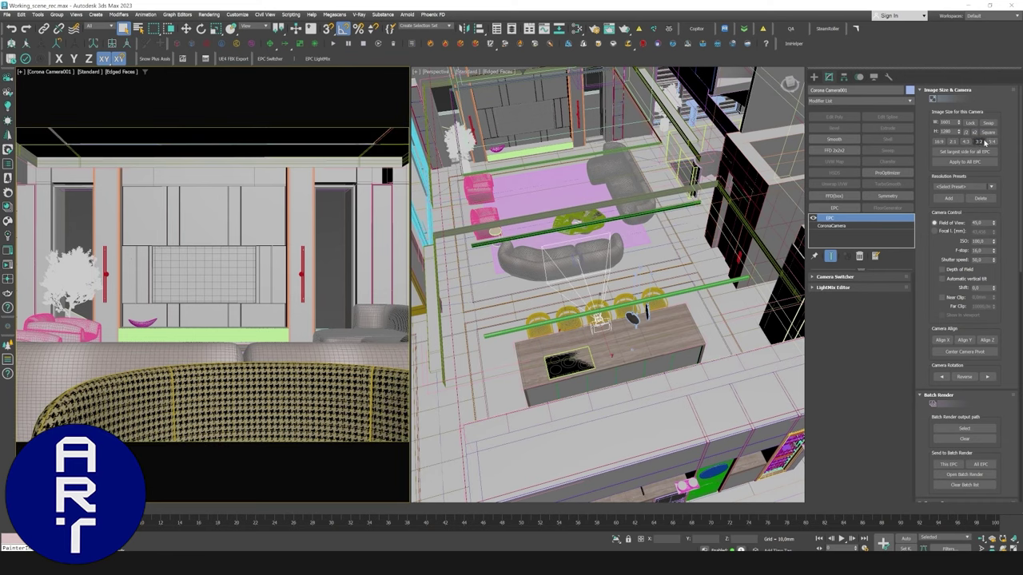
left_click(991, 124)
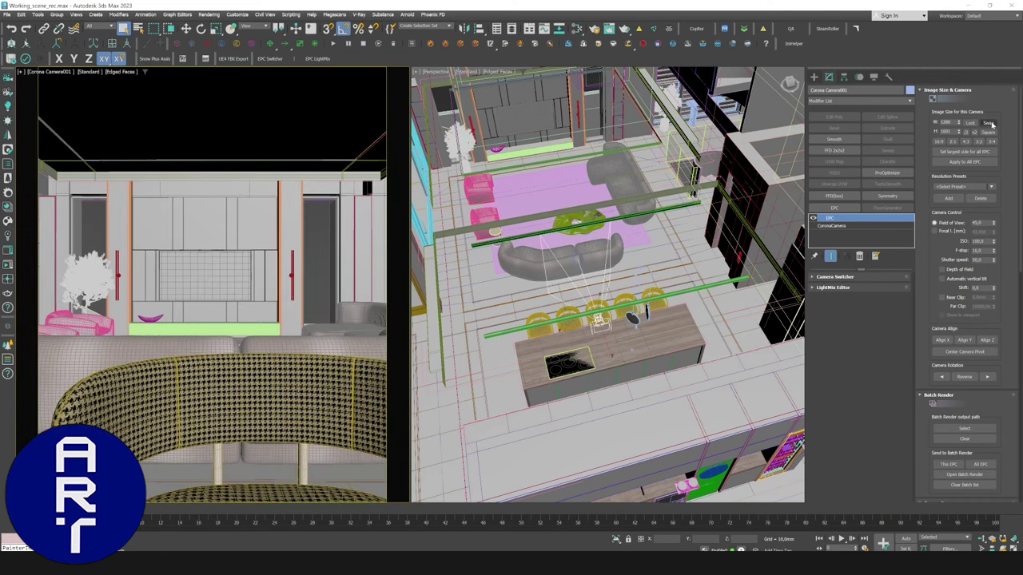
Apply the 3:2 image ratio and swap the dimensions into an 853 x 1280 portrait format.
left_click(980, 141)
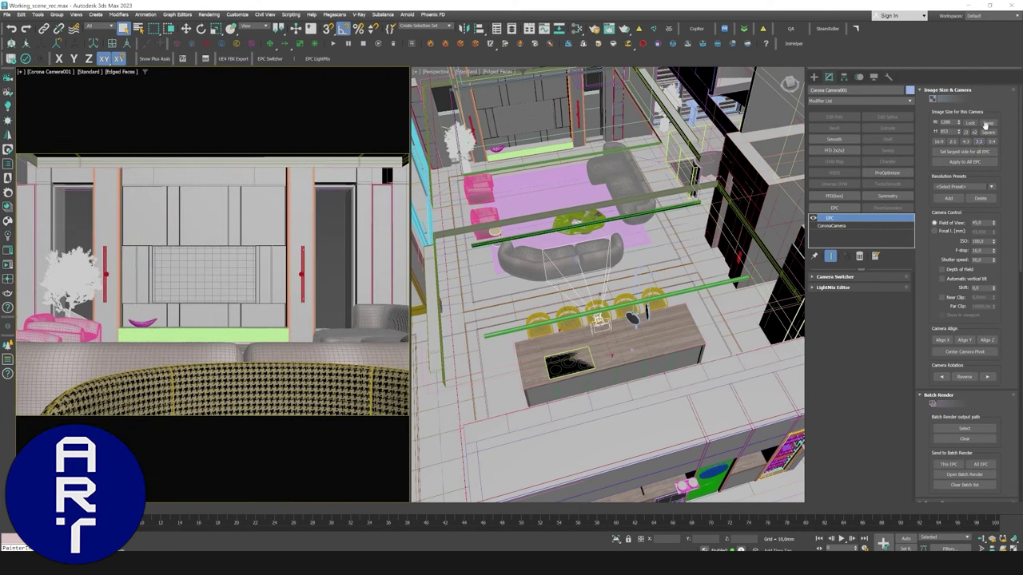
left_click(989, 125)
left_click(987, 125)
left_click(988, 125)
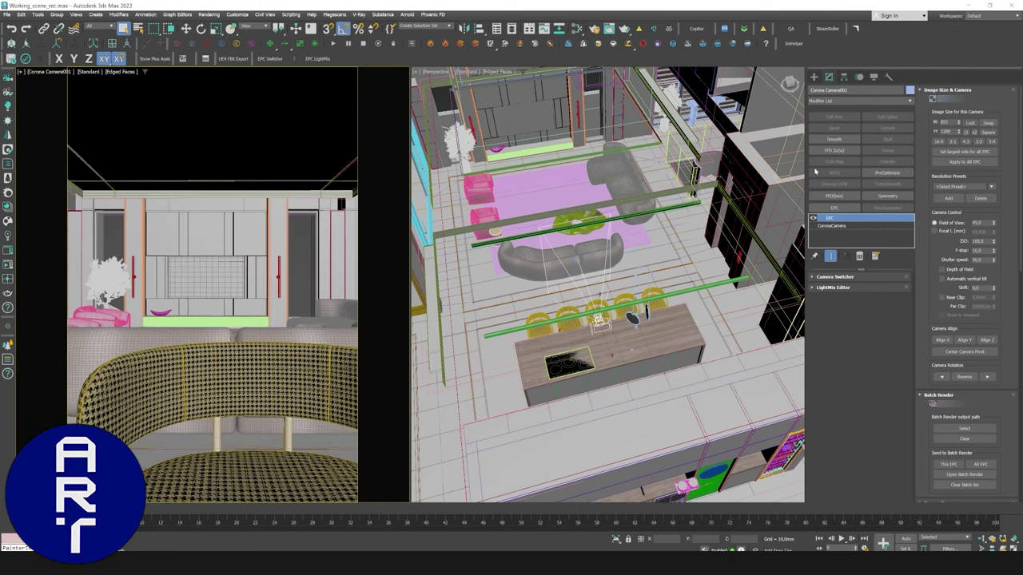
Make the camera image square and set it to 1000 x 1000 with the ratio locked, then unlock the ratio.
left_click(989, 133)
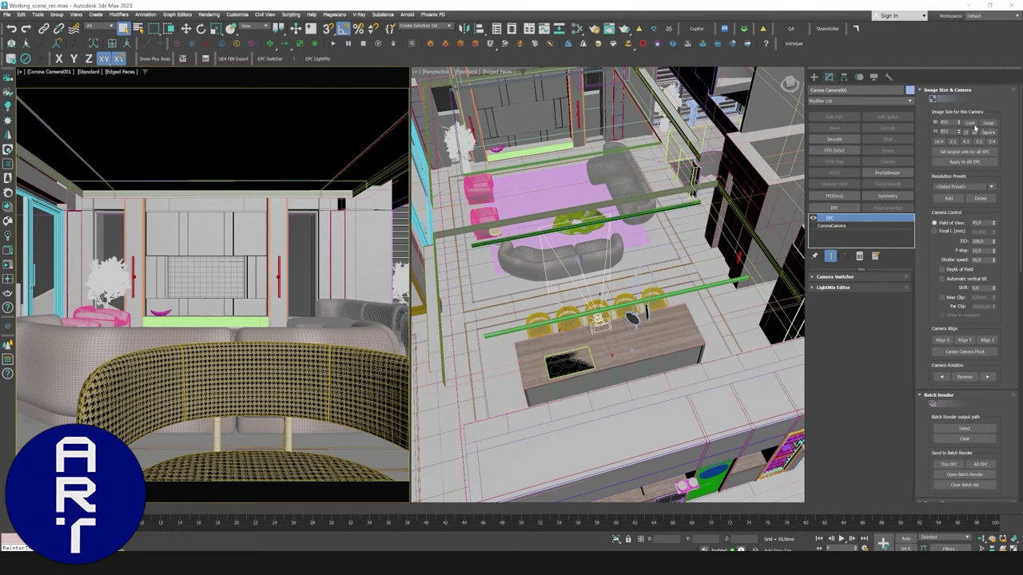
left_click(968, 124)
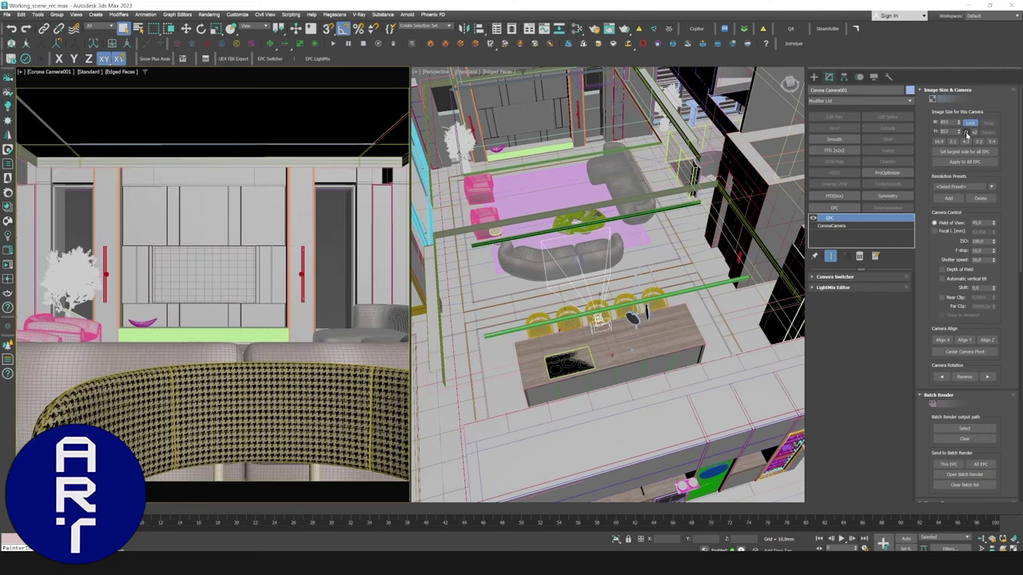
double_click(947, 131)
type("1000")
key("Return")
type("3500")
key("Return")
left_click(968, 132)
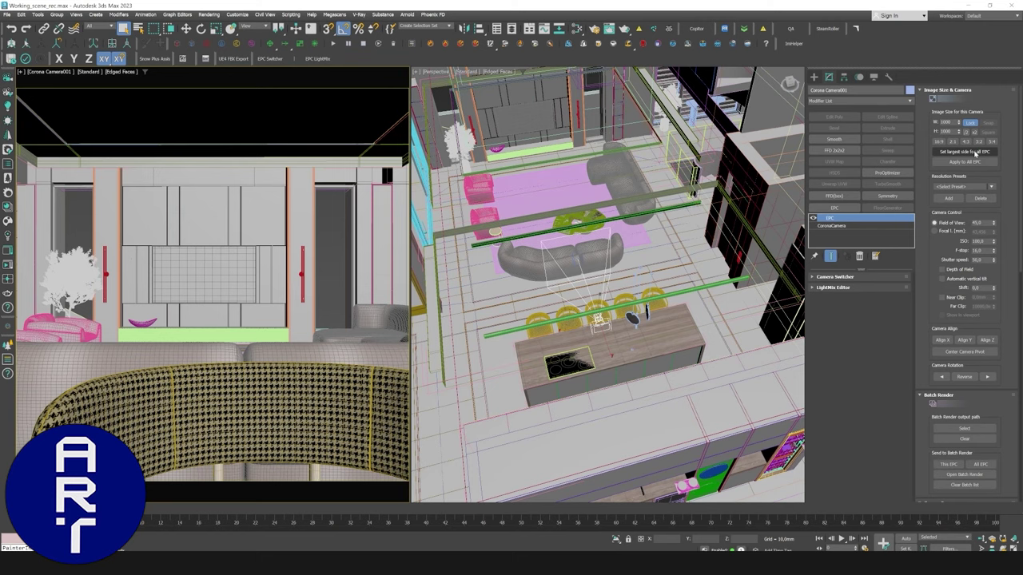
left_click(970, 122)
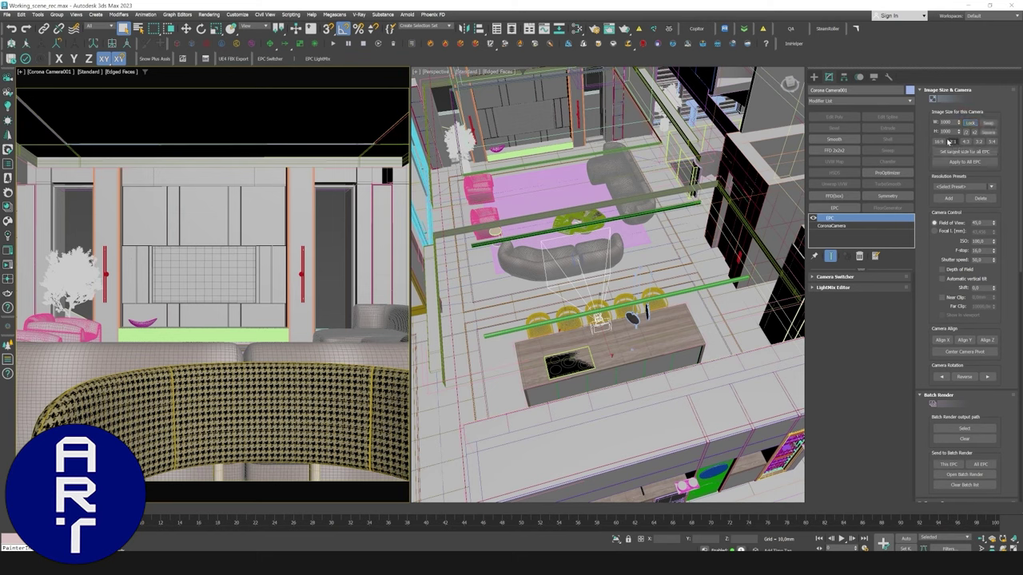
Apply the 16:9 ratio again and enlarge the camera image to 1601 x 900 with the ratio locked.
left_click(939, 142)
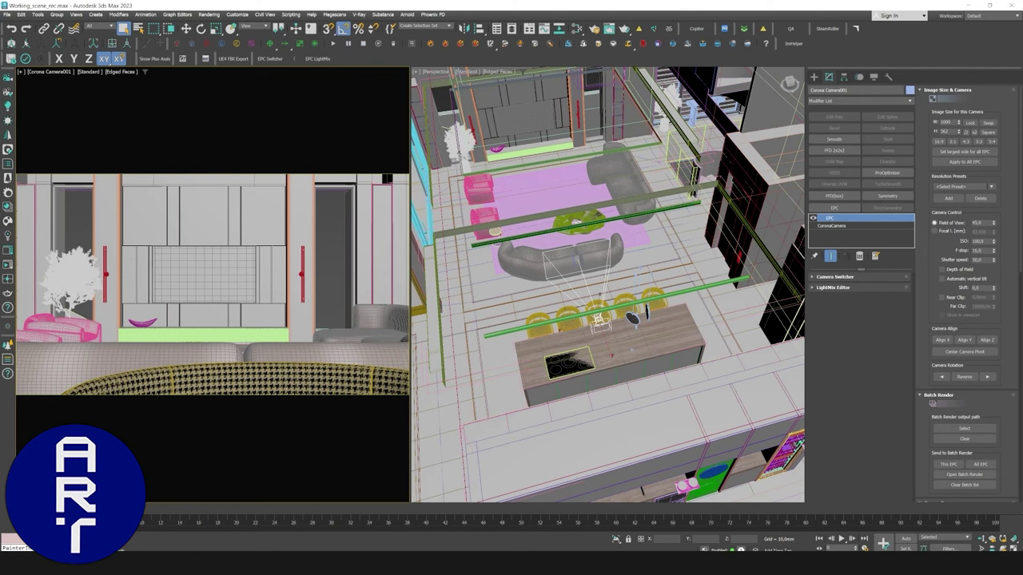
left_click(966, 152)
left_click(970, 123)
left_click(947, 133)
left_click(970, 122)
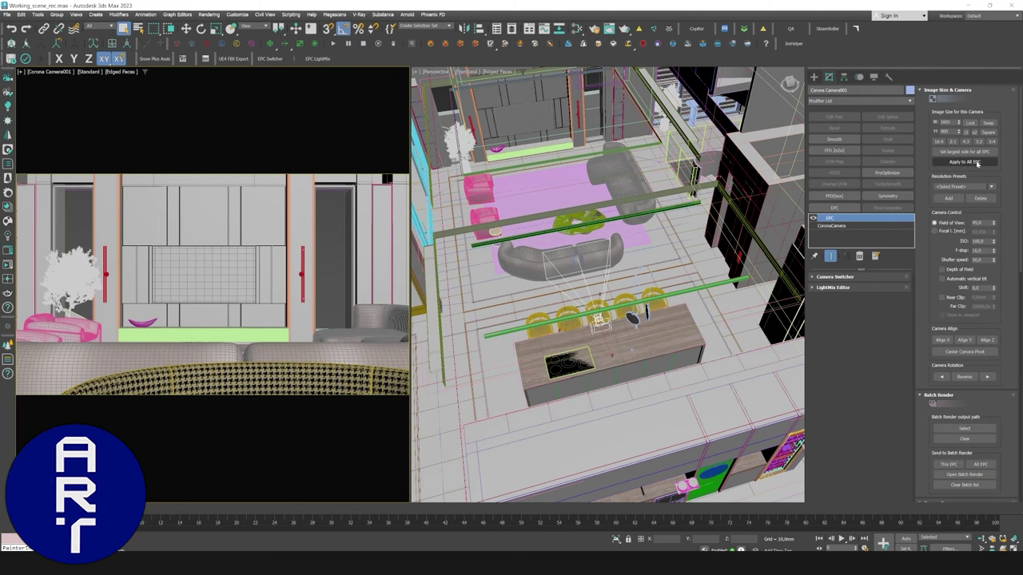
Load the 1500 x 1000 resolution preset for the camera.
left_click(991, 188)
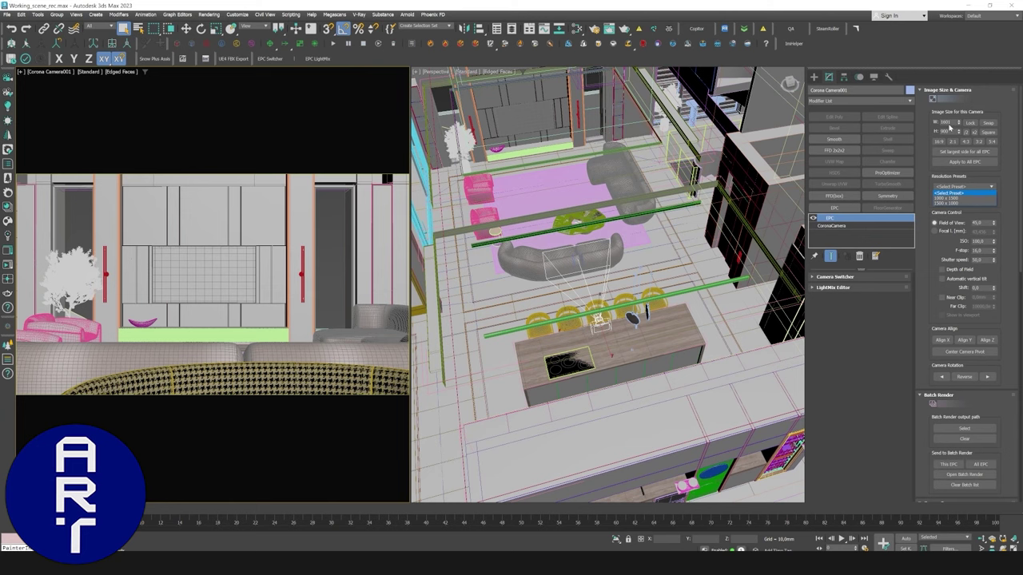
left_click(951, 203)
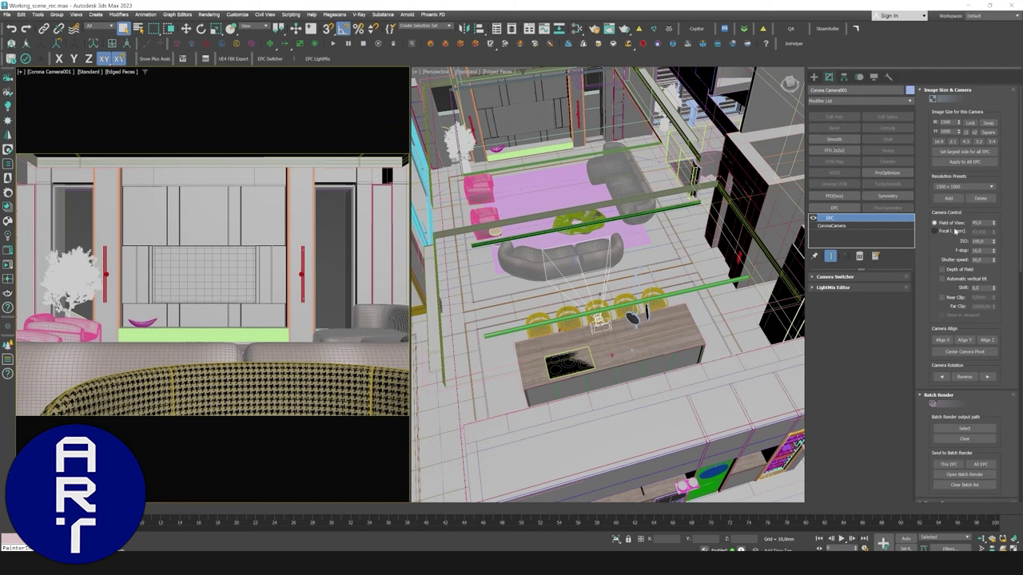
Compare the base CoronaCamera parameters with the EPC modifier's Camera Control settings.
left_click(847, 226)
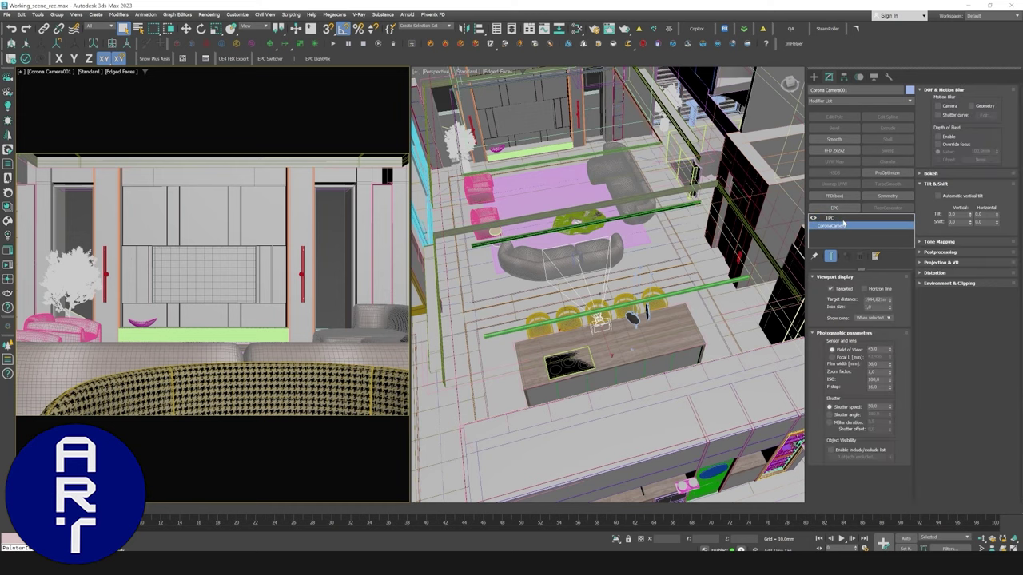
left_click(843, 221)
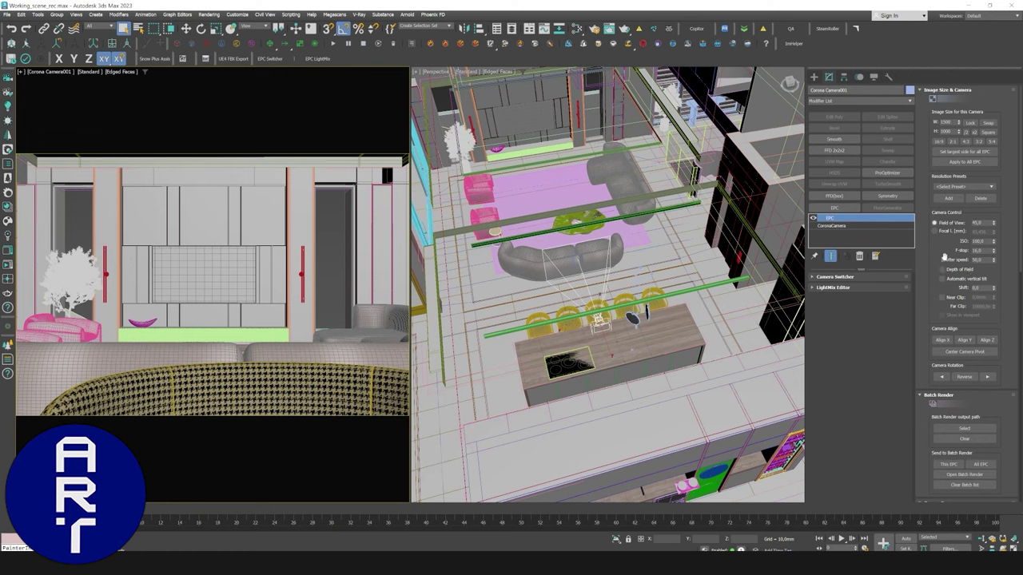
left_click(855, 227)
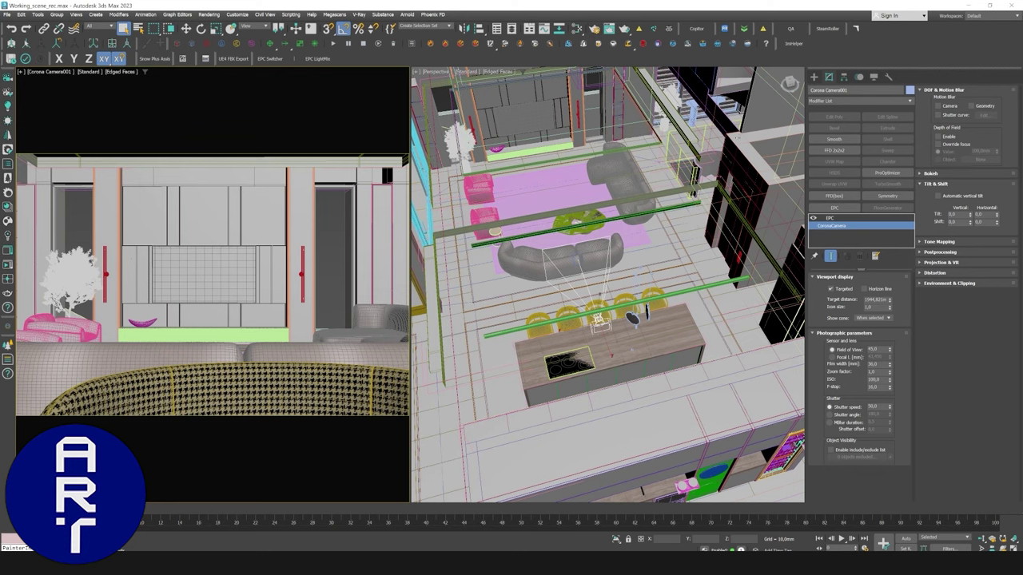
left_click(843, 217)
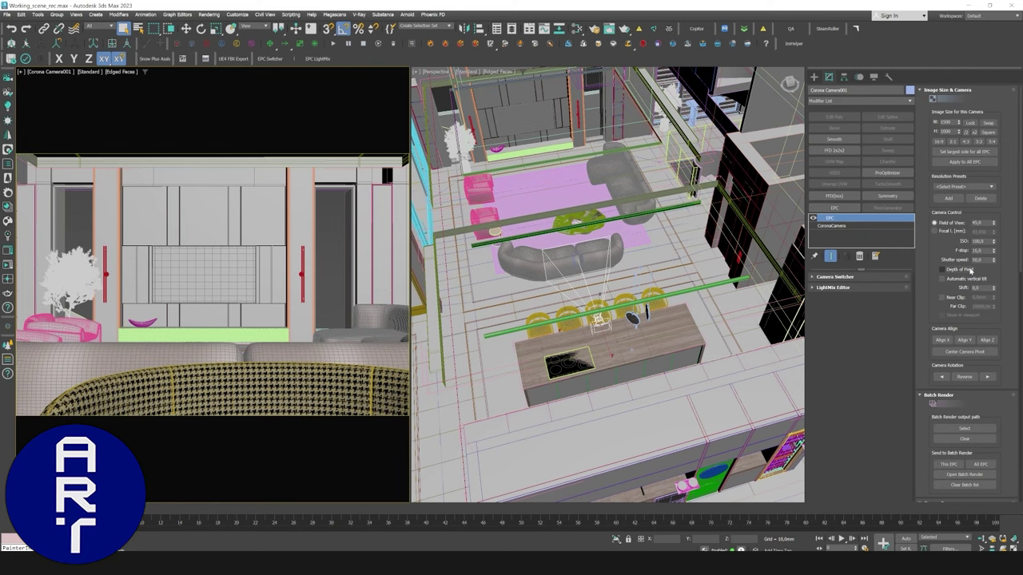
Try raising the camera vertically so that it looks down over the sofa toward the coffee table.
left_click(942, 279)
key("w")
middle_click_drag(534, 352, 648, 320, "alt")
mouse_move(628, 276)
left_mouse_down()
mouse_move(627, 299)
mouse_move(632, 262)
left_mouse_up()
key("ctrl+z")
key("ctrl+z")
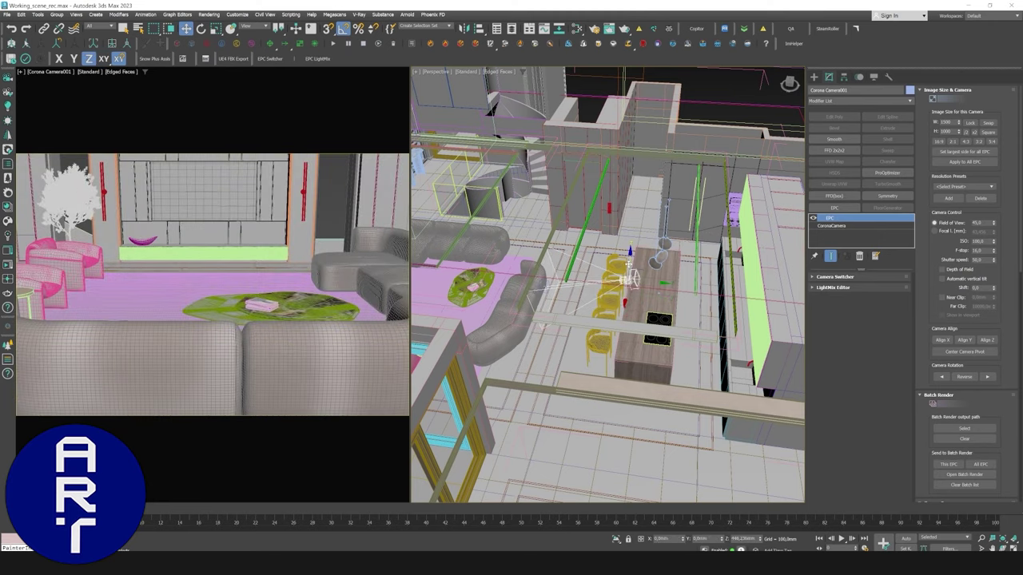
Toggle Automatic vertical tilt on and off to compare the raised camera's verticals, then undo the camera's raise.
left_click(949, 280)
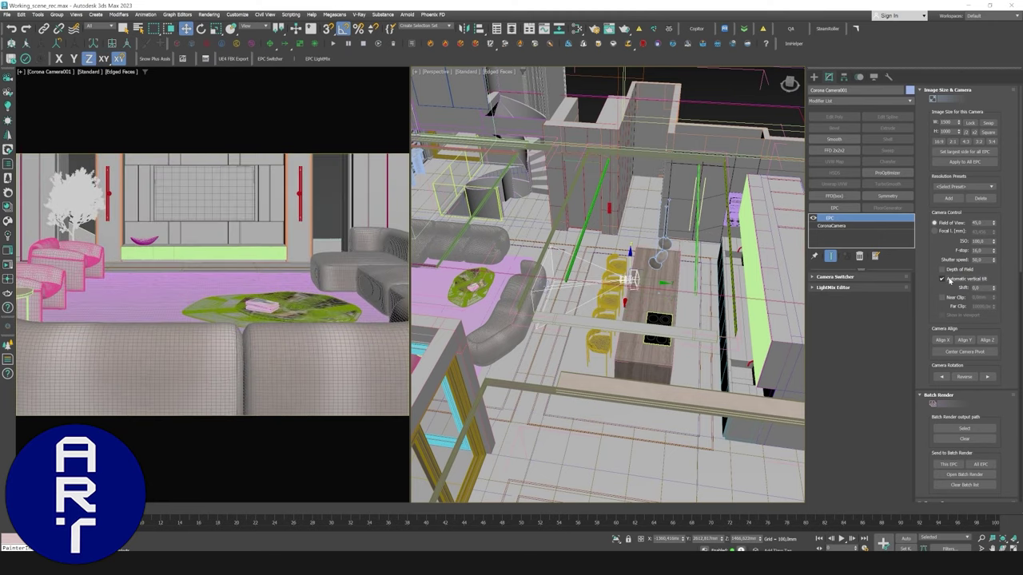
left_click(949, 280)
left_click(948, 280)
left_click(946, 279)
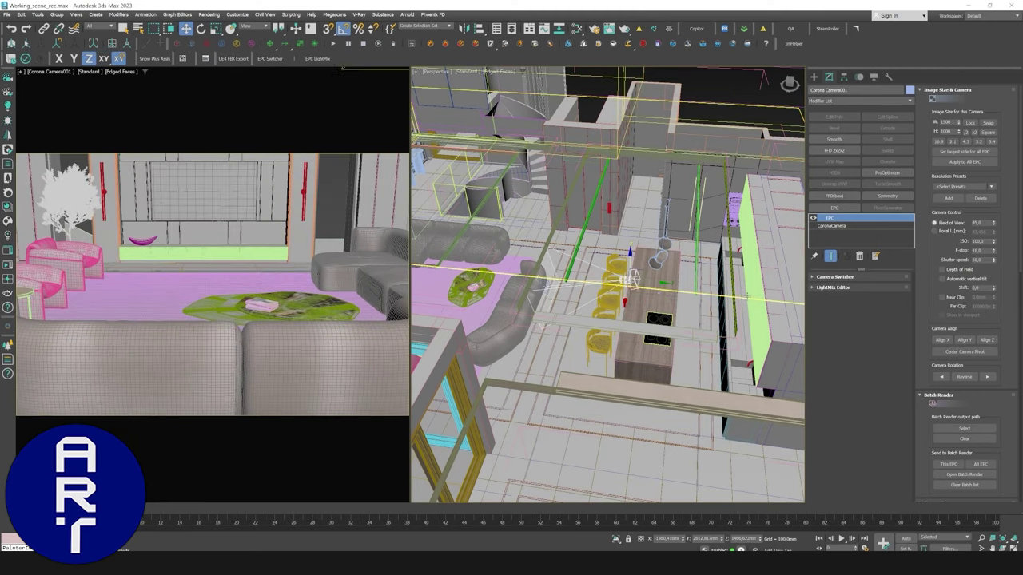
key("ctrl+z")
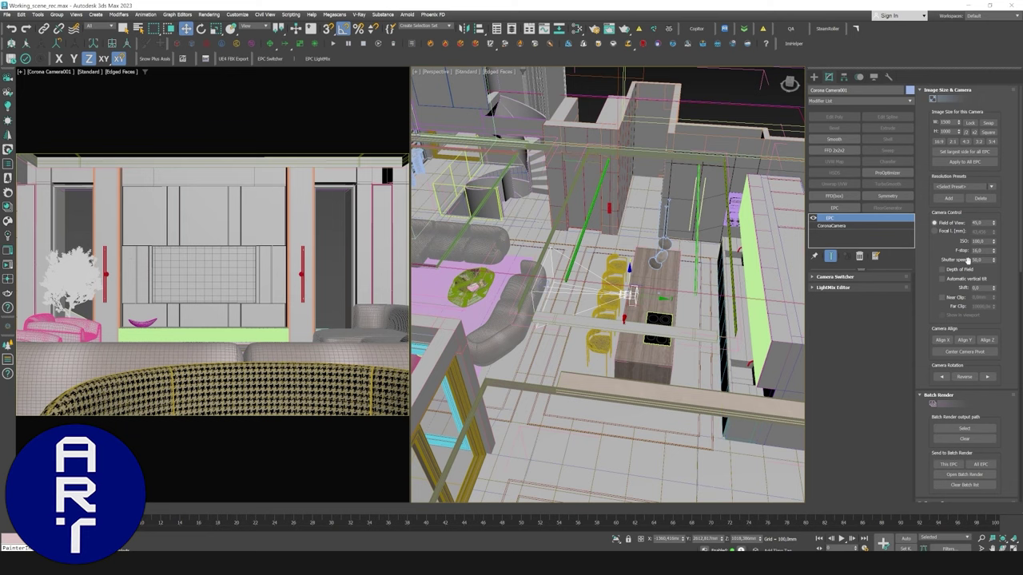
In a top view, offset the camera sideways from its target, try aligning them with Align X, and undo the alignment.
middle_click_drag(739, 283, 633, 339, "alt")
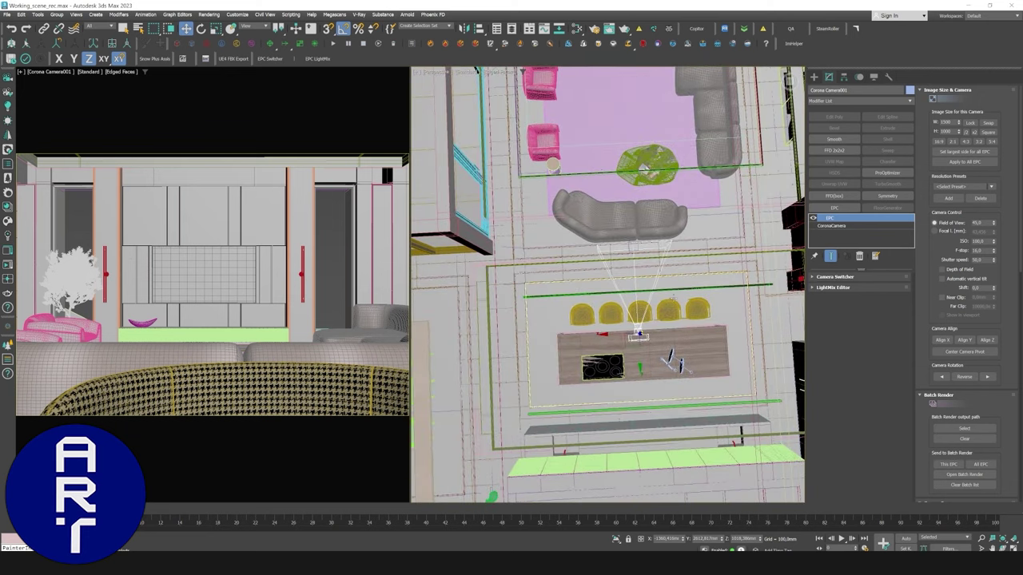
mouse_move(633, 339)
left_mouse_down()
mouse_move(605, 360)
mouse_move(599, 342)
mouse_move(628, 345)
left_mouse_up()
key("t")
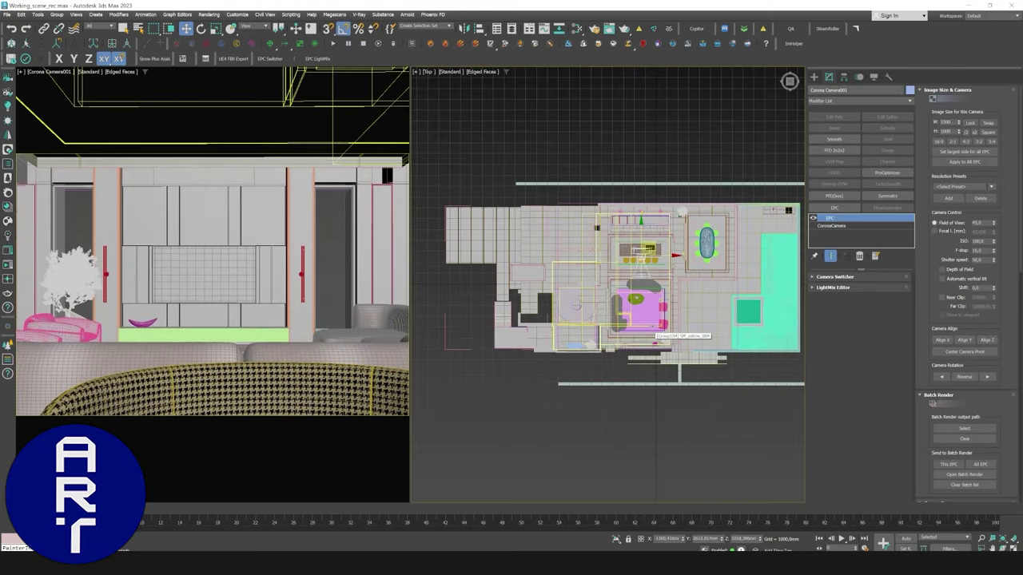
key("z")
left_click_drag(614, 196, 641, 148)
scroll(632, 146, "down", 3)
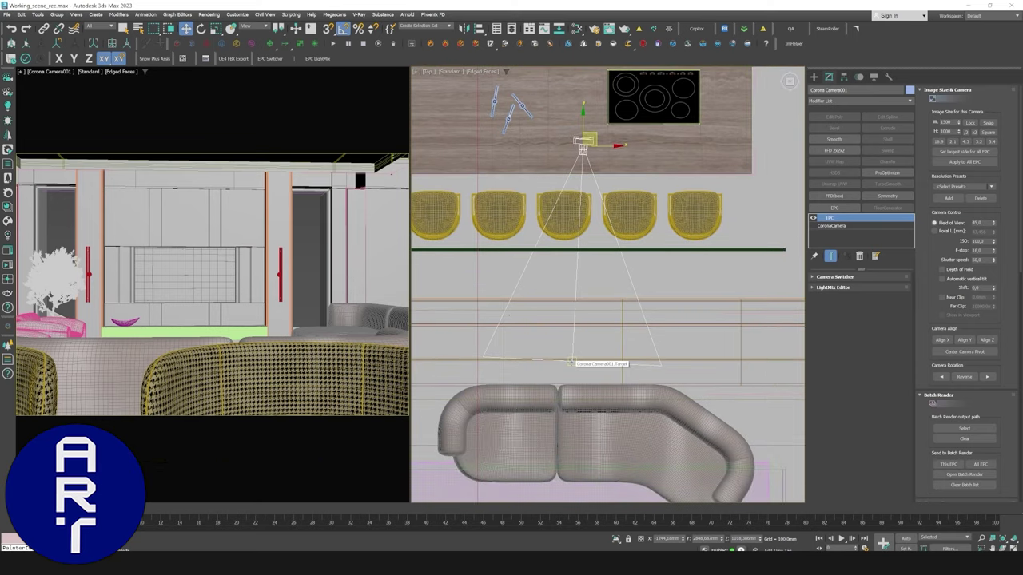
left_click(949, 342)
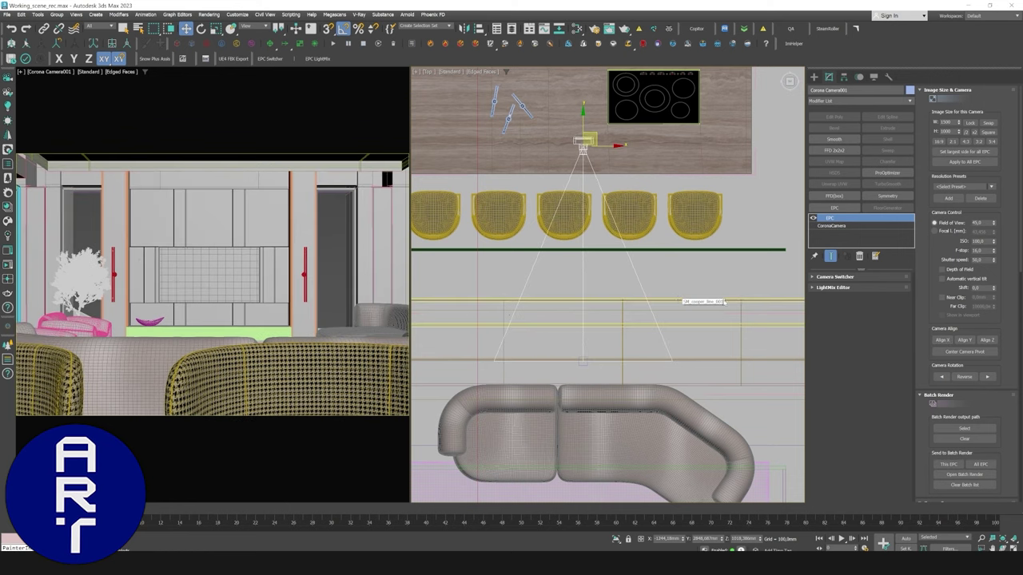
key("ctrl+z")
Move the camera diagonally past the end of the bar stools, try Align Y, and undo the alignment and camera moves.
left_click_drag(593, 136, 762, 199)
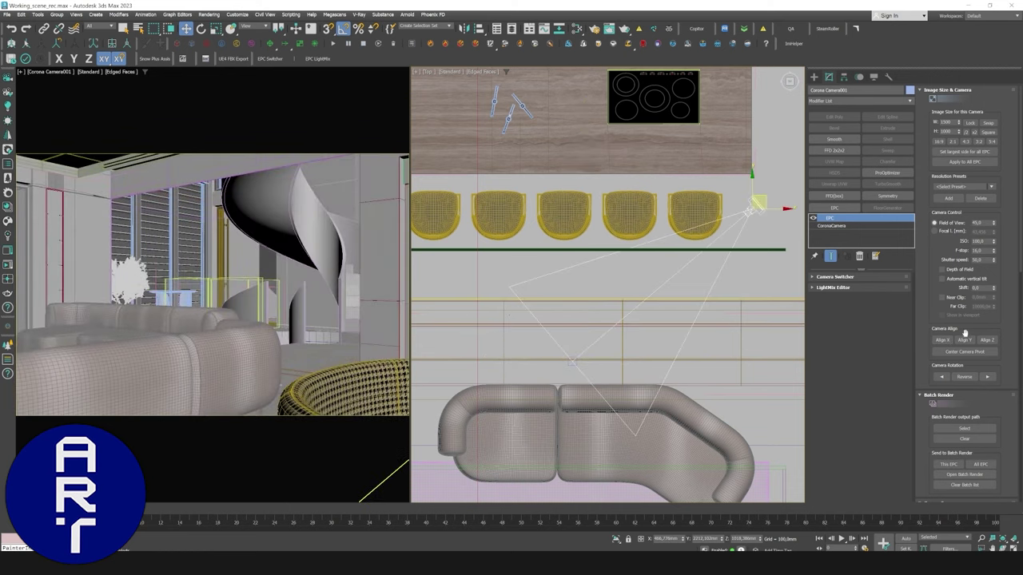
left_click(964, 339)
key("ctrl+z")
key("ctrl+z")
key("ctrl+z")
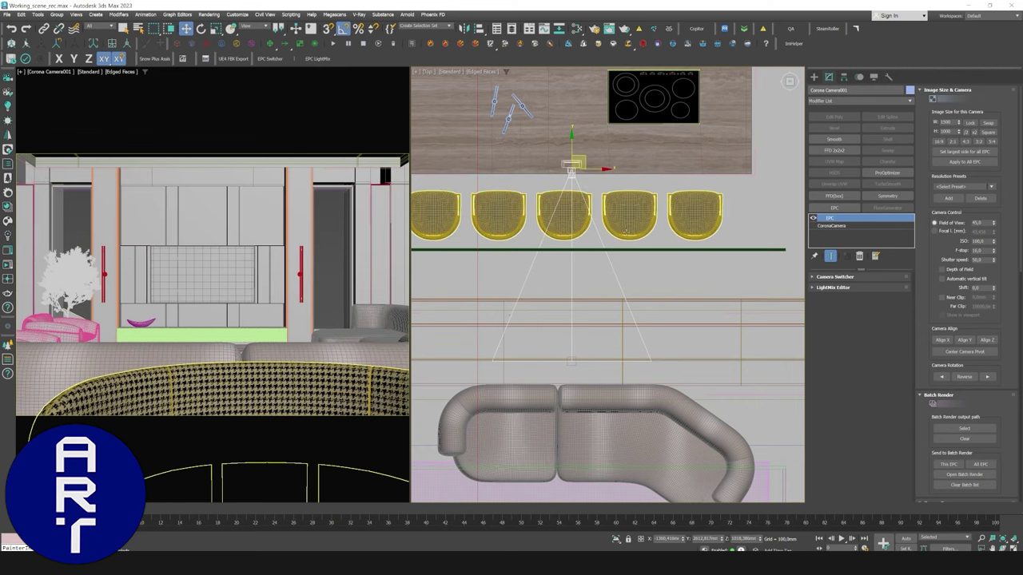
In a perspective view, raise the camera above the kitchen island, try Align Z, and undo the alignment and the raise.
key("p")
left_click(625, 231)
middle_click_drag(625, 232, 551, 163, "alt")
scroll(709, 217, "up", 4)
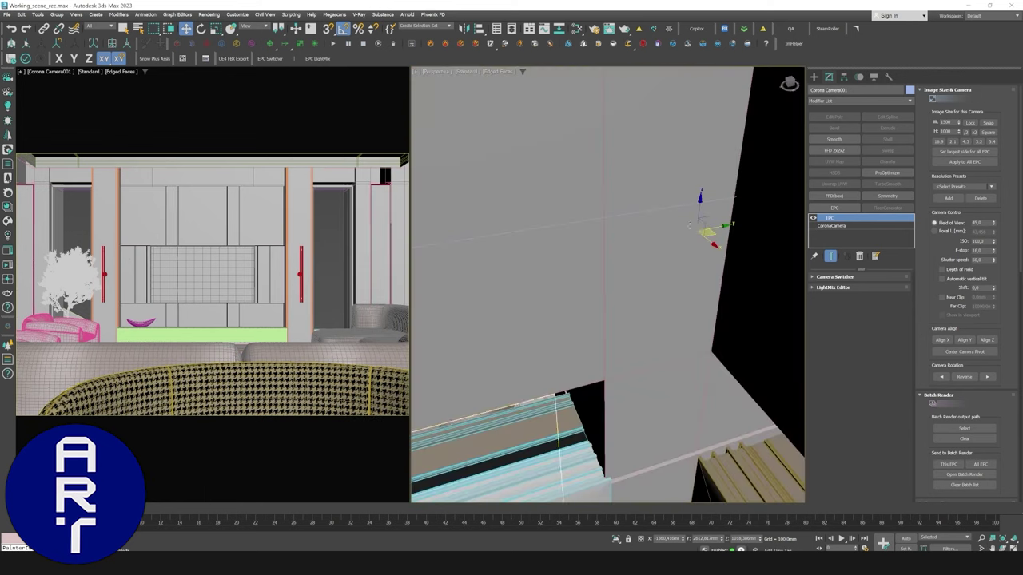
left_click_drag(709, 217, 713, 171)
left_click(990, 341)
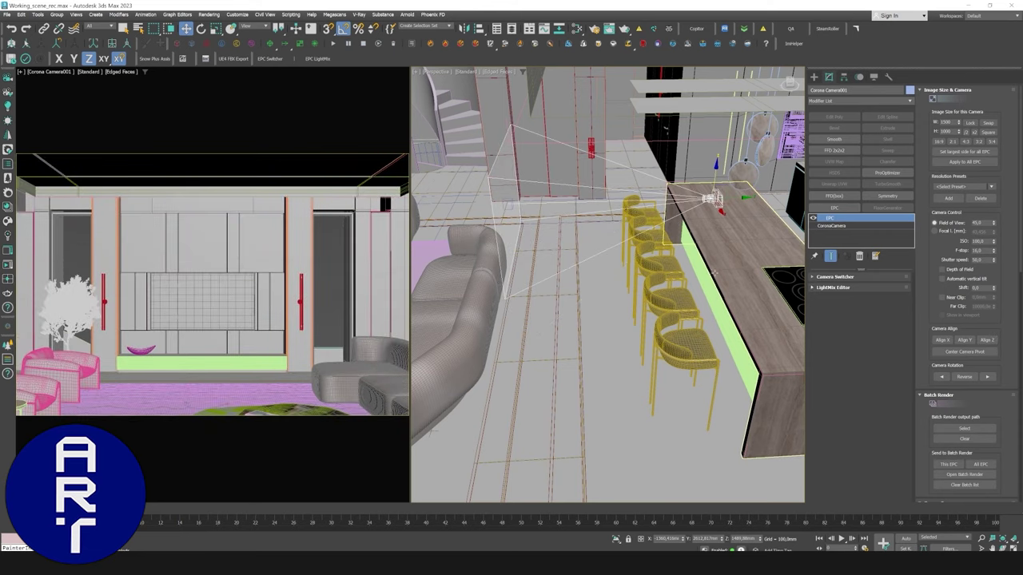
key("ctrl+z")
key("ctrl+z")
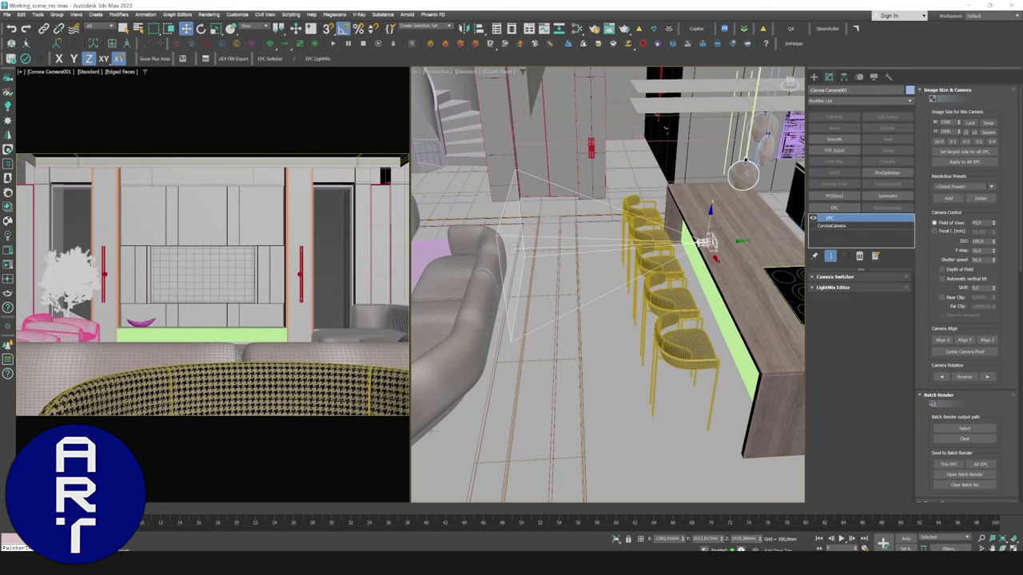
Offset the camera's pivot from its body with Affect Pivot Only and try recentring it with Center Camera Pivot.
left_click(844, 77)
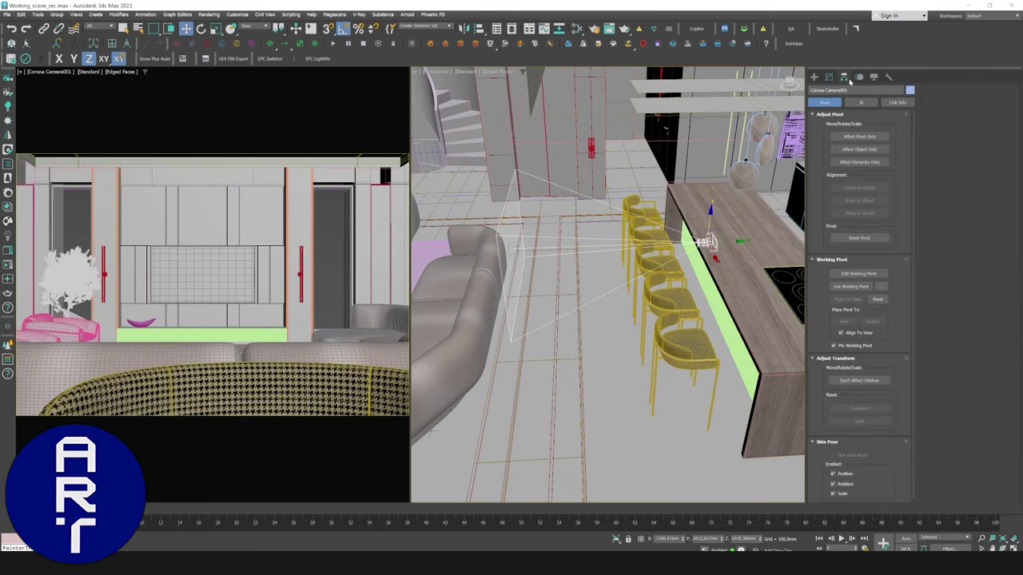
left_click(859, 136)
left_click(853, 188)
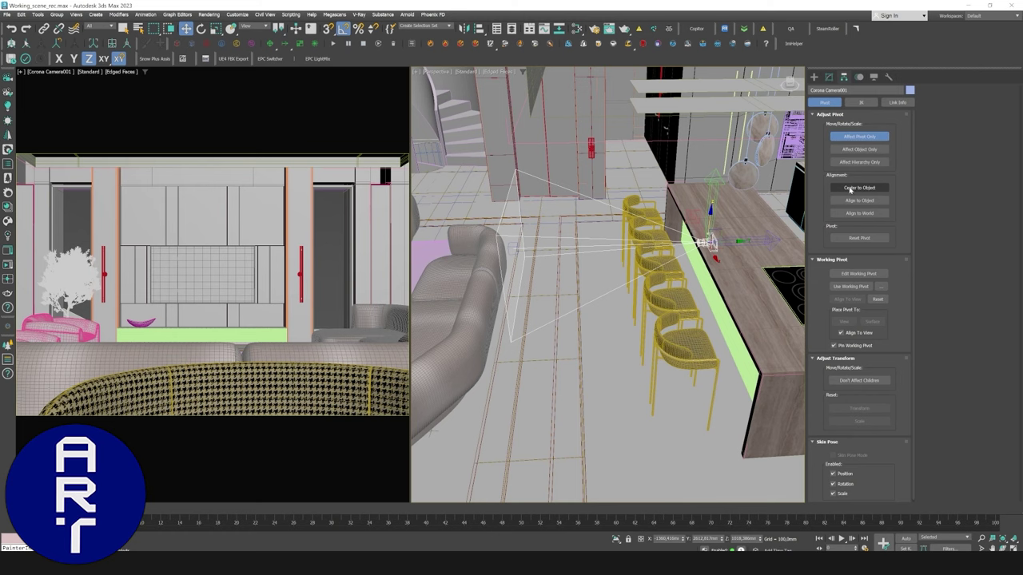
left_click_drag(710, 224, 668, 207)
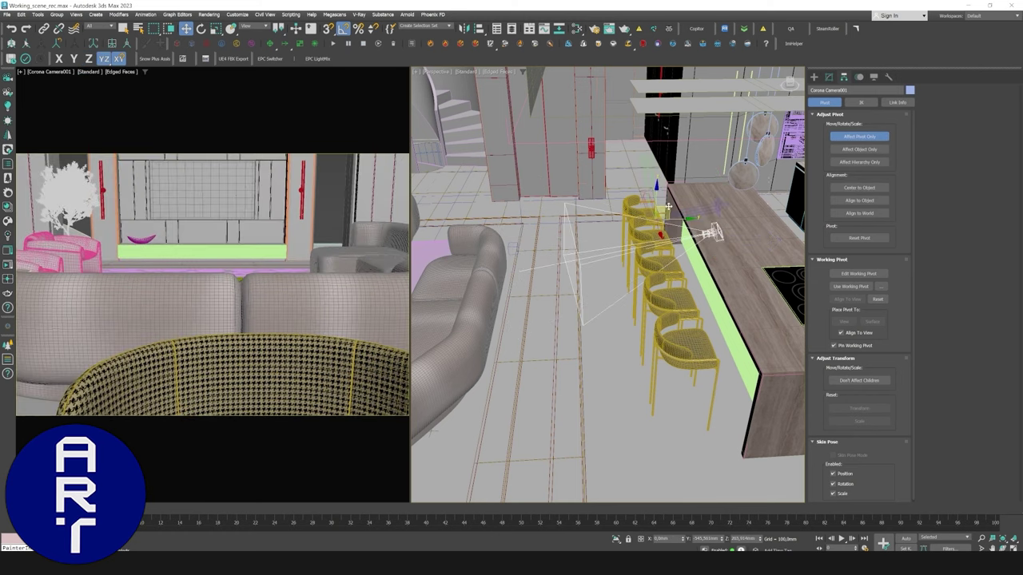
left_click(859, 136)
left_click(829, 76)
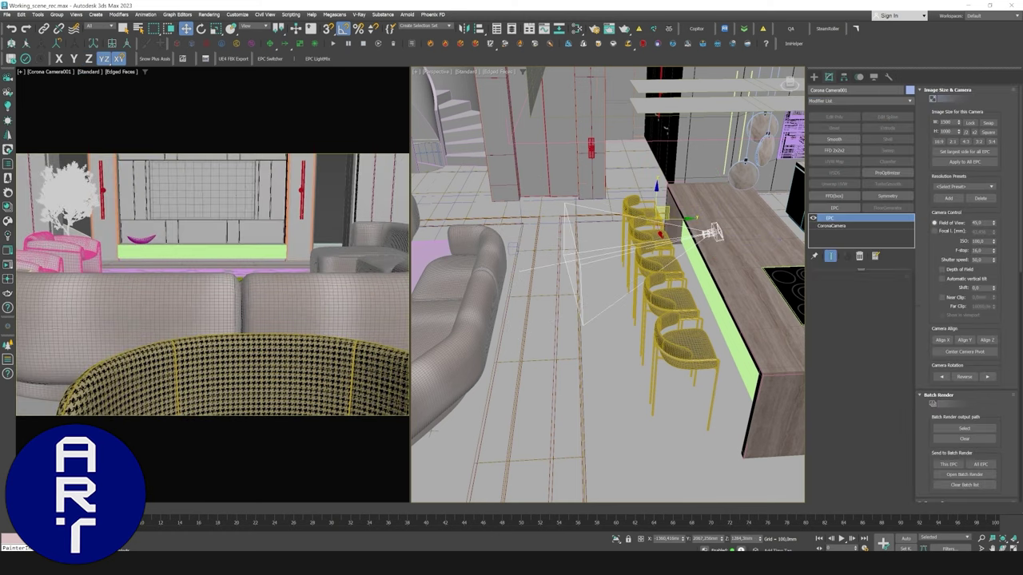
left_click(983, 351)
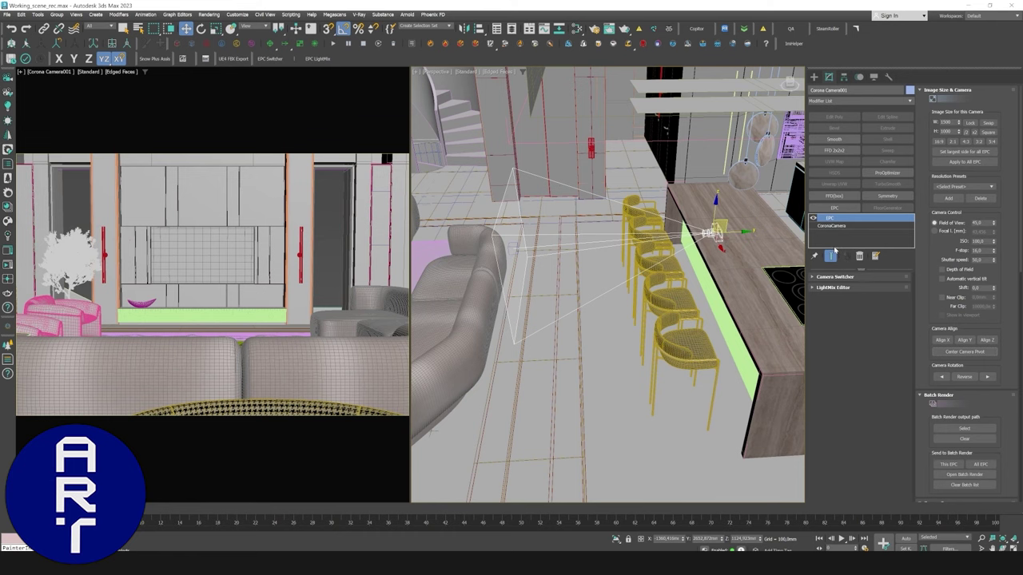
mouse_move(721, 227)
left_mouse_down()
mouse_move(661, 216)
mouse_move(716, 237)
left_mouse_up()
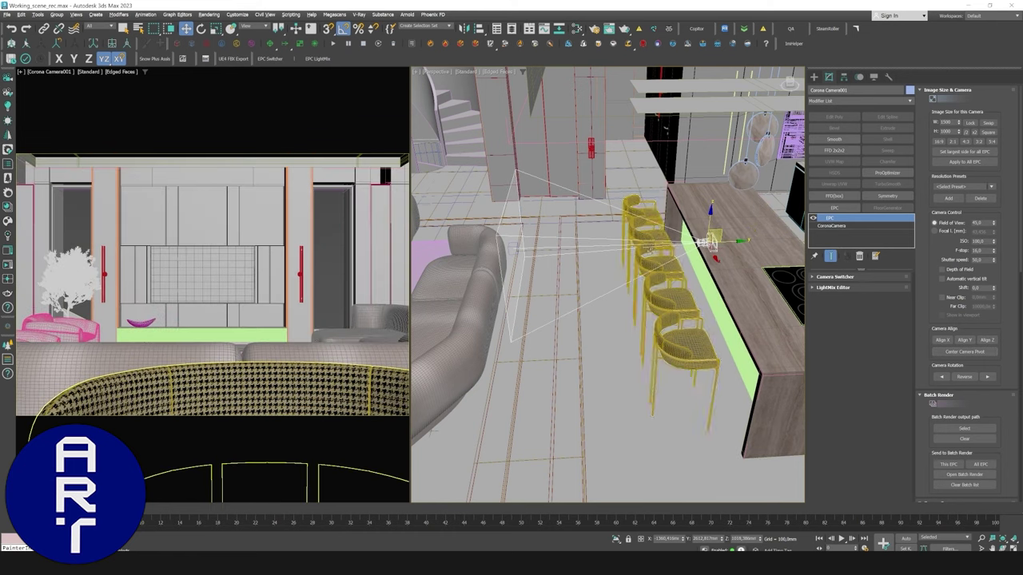
Switch the camera from field of view to focal length and set it to 25 mm.
middle_click_drag(662, 254, 544, 289, "alt")
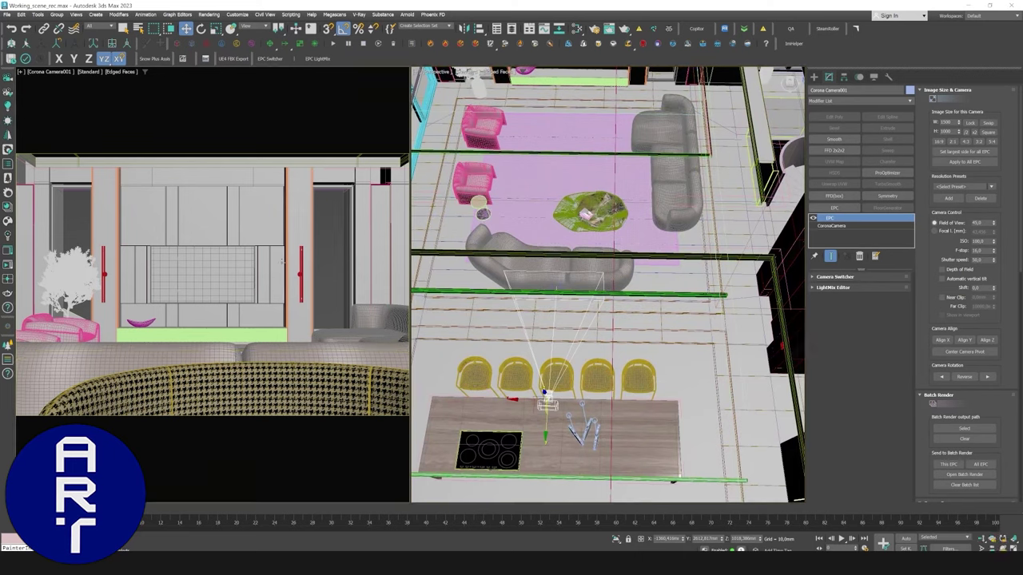
left_click(934, 231)
double_click(981, 232)
type("25")
key("Return")
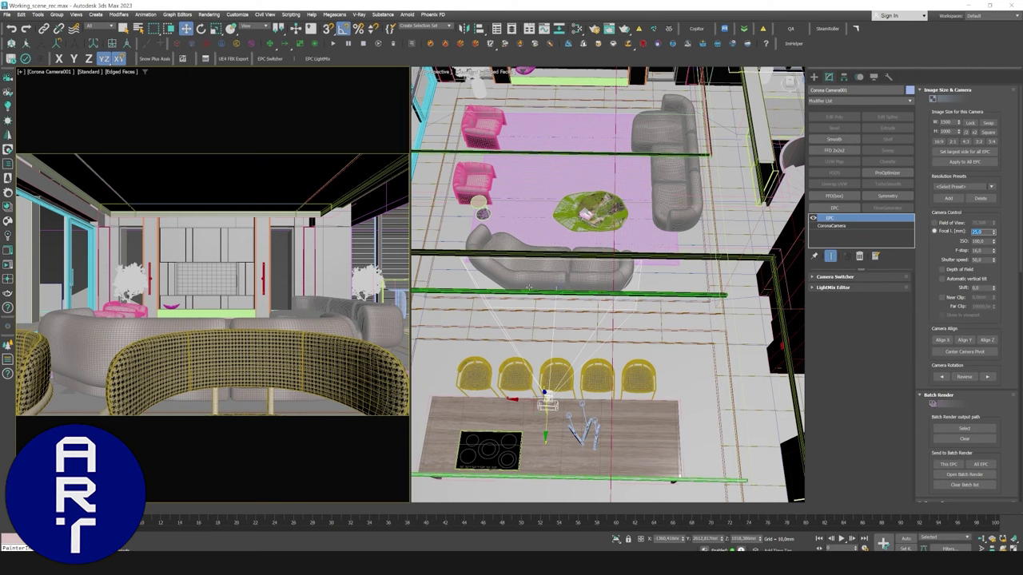
Move the camera forward over the bar stools and display the sofa in front of it as see-through.
left_click_drag(546, 421, 561, 375)
middle_click_drag(247, 337, 225, 344)
left_click(225, 343)
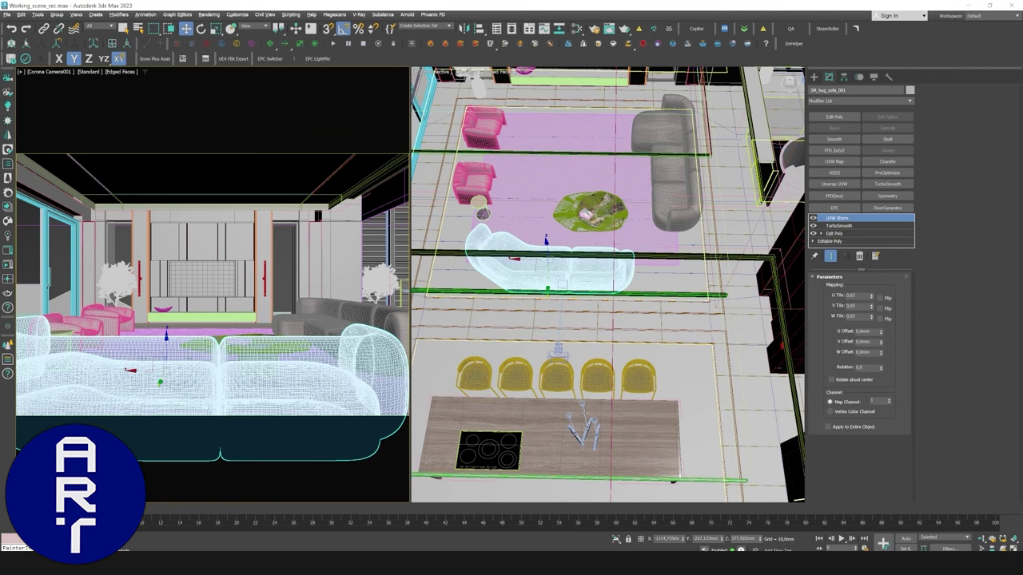
Nudge the camera slightly back, pan its view, and check the composition in an enlarged viewport.
left_click(558, 346)
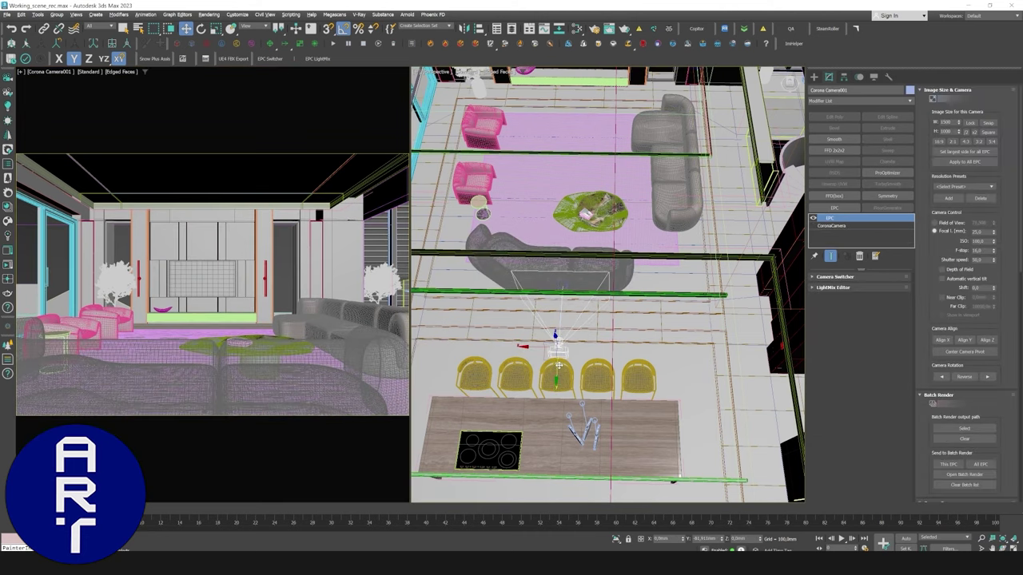
left_click_drag(561, 361, 561, 364)
middle_click_drag(242, 345, 236, 344)
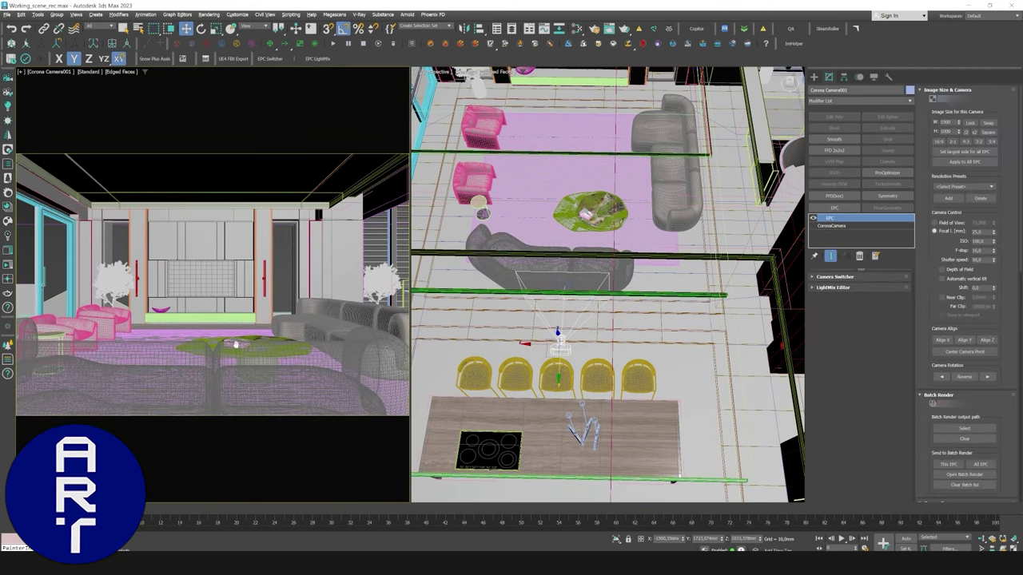
key("alt+w")
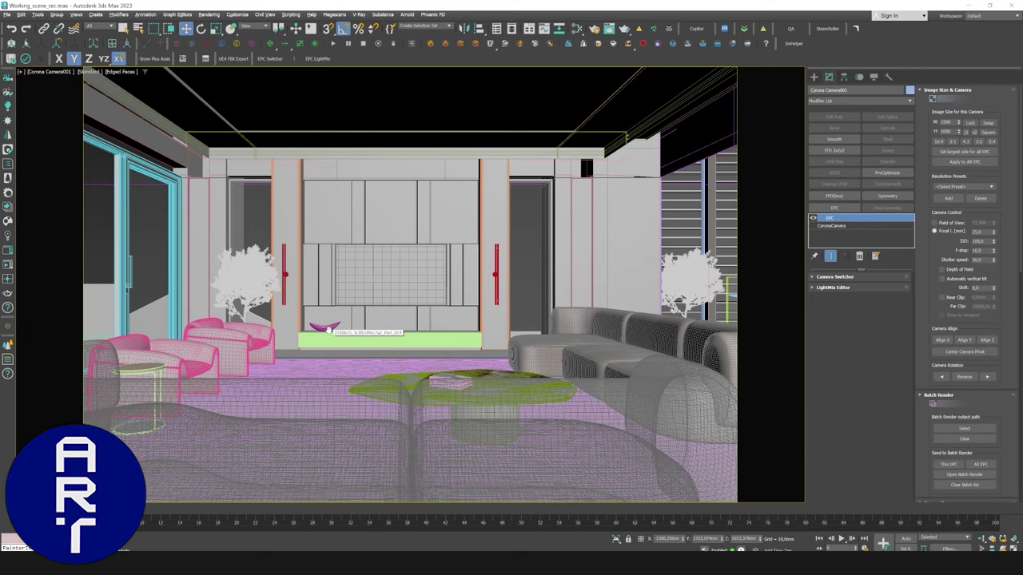
key("alt+w")
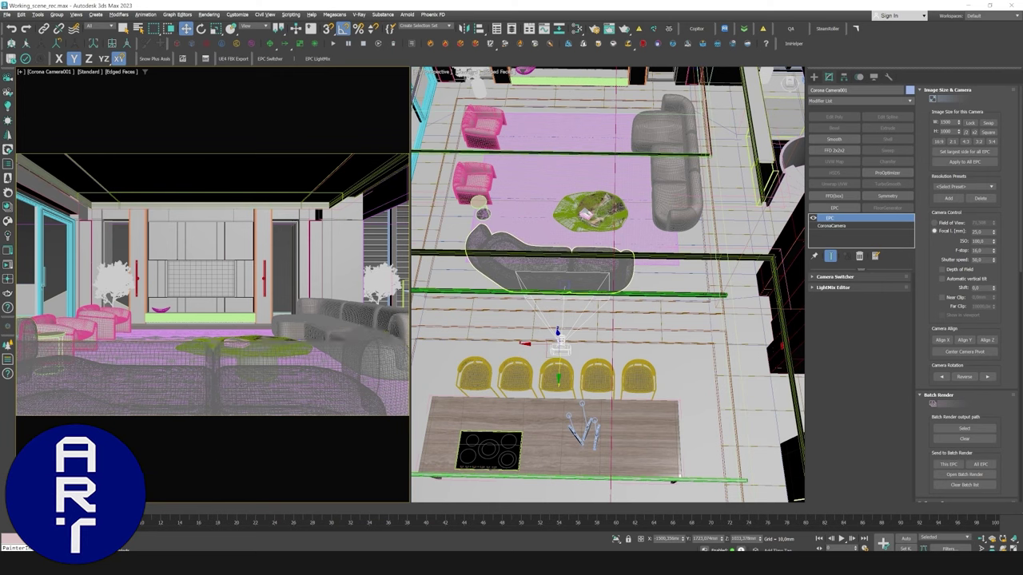
Set the camera's image proportions to 16:9, move the camera farther back toward the island, and pan its view.
left_click(939, 142)
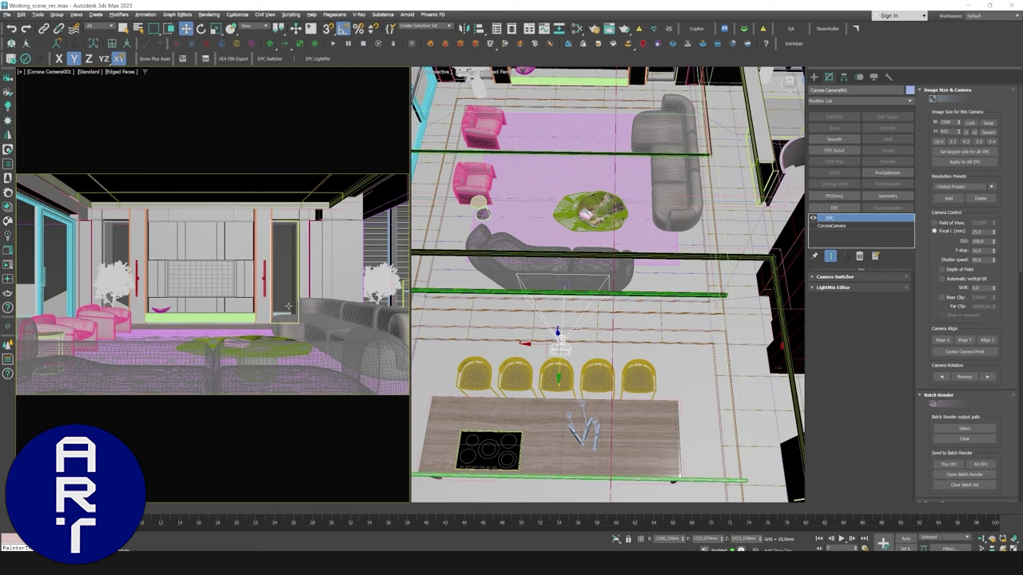
middle_click_drag(285, 305, 280, 304)
middle_click(500, 351)
left_click_drag(562, 369, 564, 382)
middle_click_drag(196, 351, 178, 350)
Toggle the image size Lock on and off and set the camera's image size to 1800 × 900.
double_click(947, 122)
left_click(969, 124)
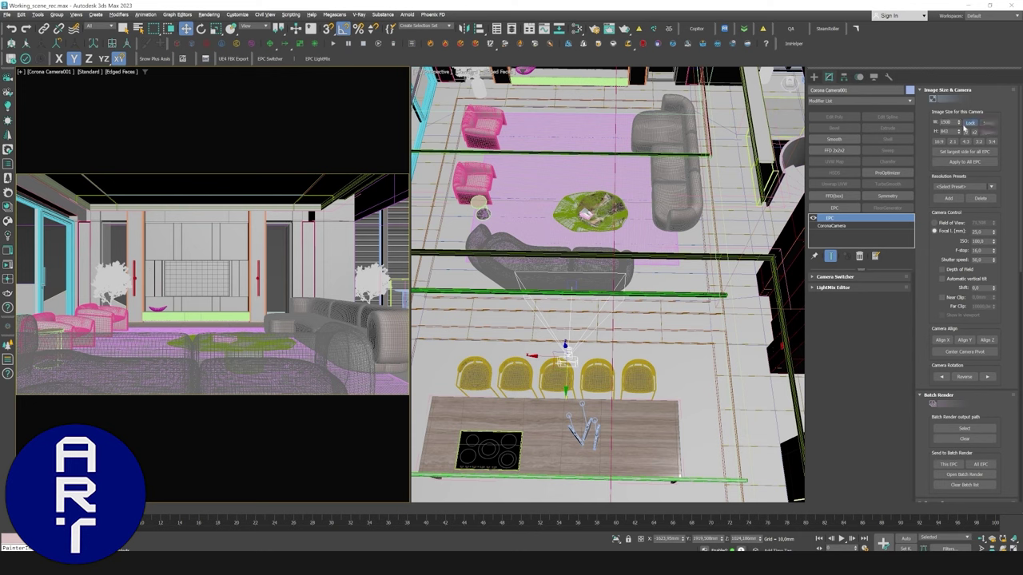
double_click(946, 132)
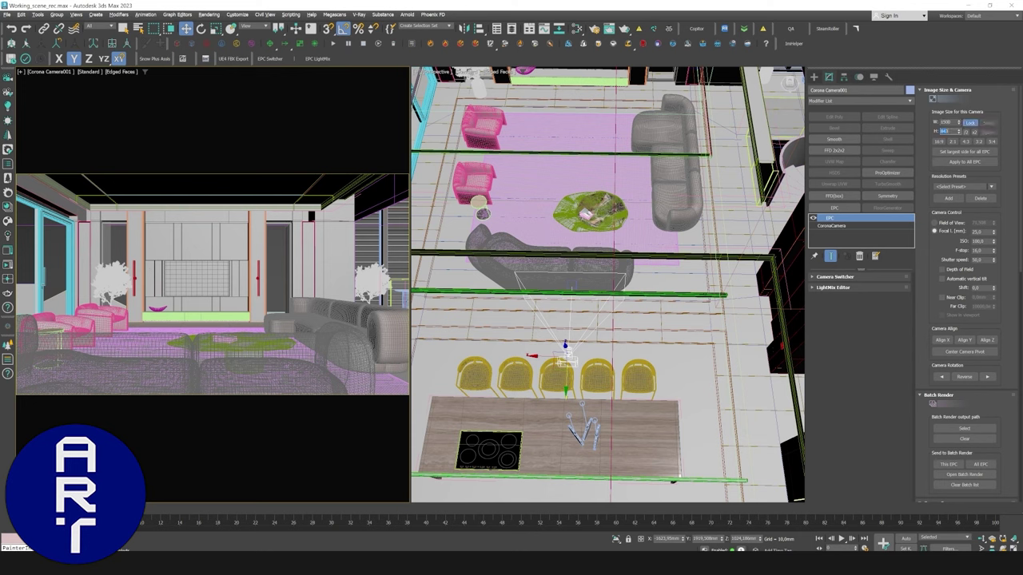
left_click(973, 123)
double_click(946, 122)
type("1800")
key("Return")
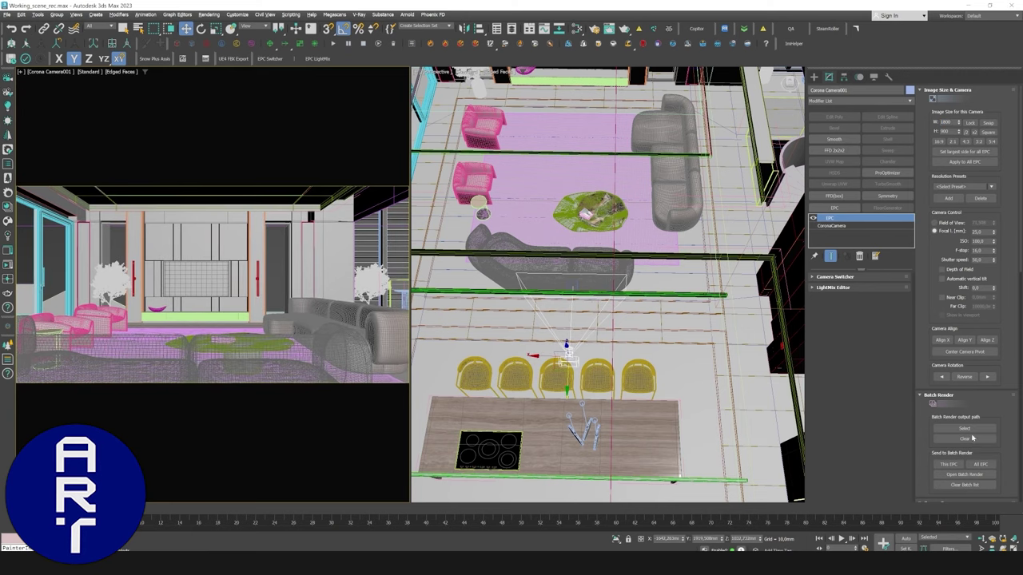
Dolly the camera back slightly, pan its view, and check the wide framing in an enlarged viewport.
left_click(981, 540)
middle_click_drag(341, 308, 337, 307)
key("alt+w")
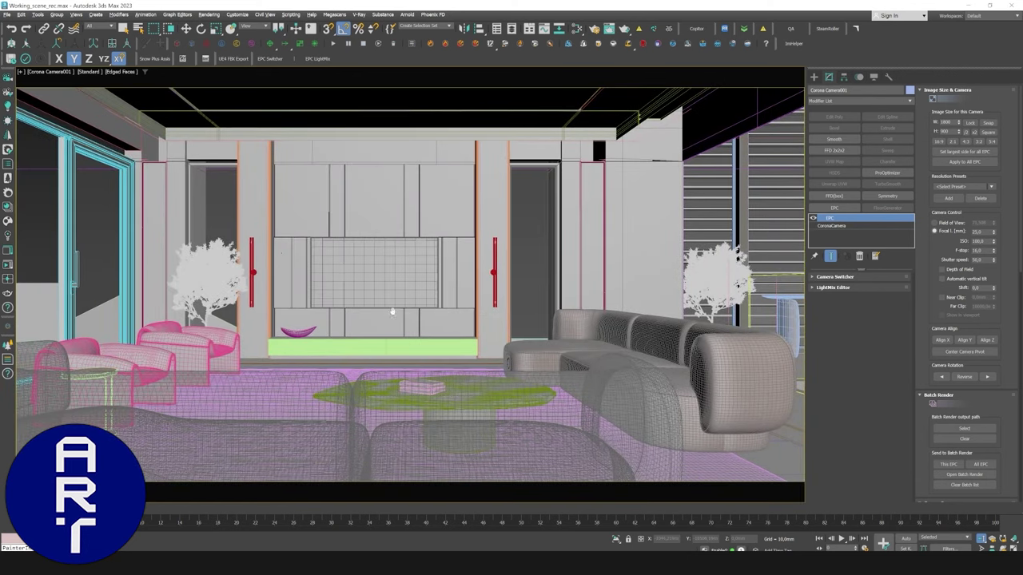
key("w")
key("alt+w")
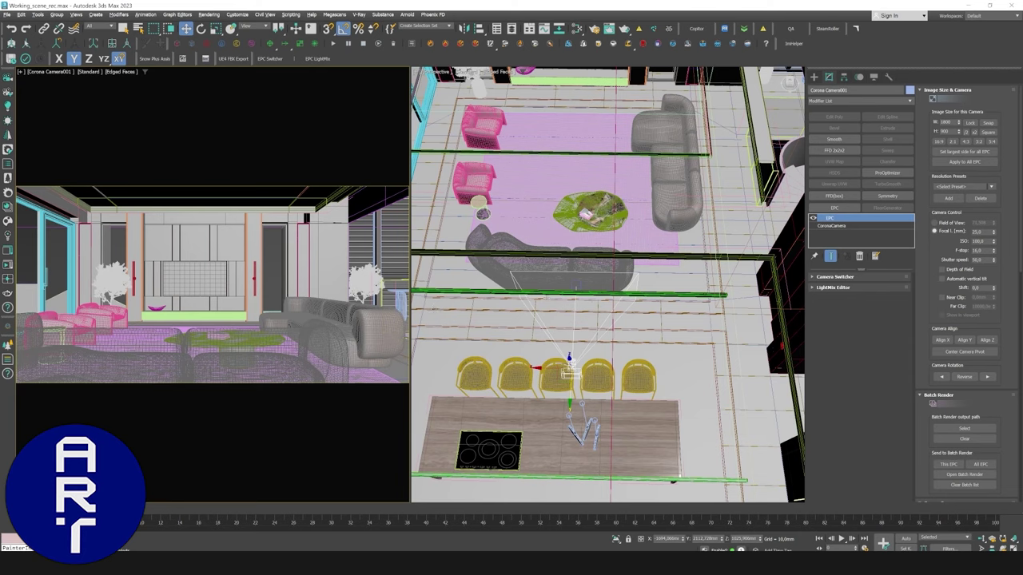
Show the base CoronaCamera parameters of the camera beneath its EPC modifier.
middle_click(537, 295)
middle_click_drag(513, 281, 583, 283, "alt")
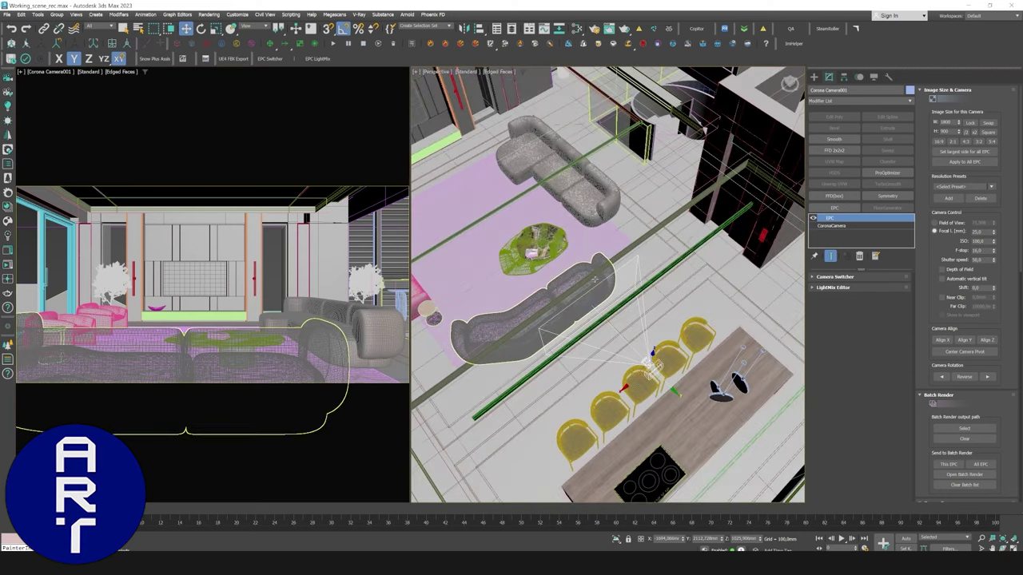
left_click(839, 225)
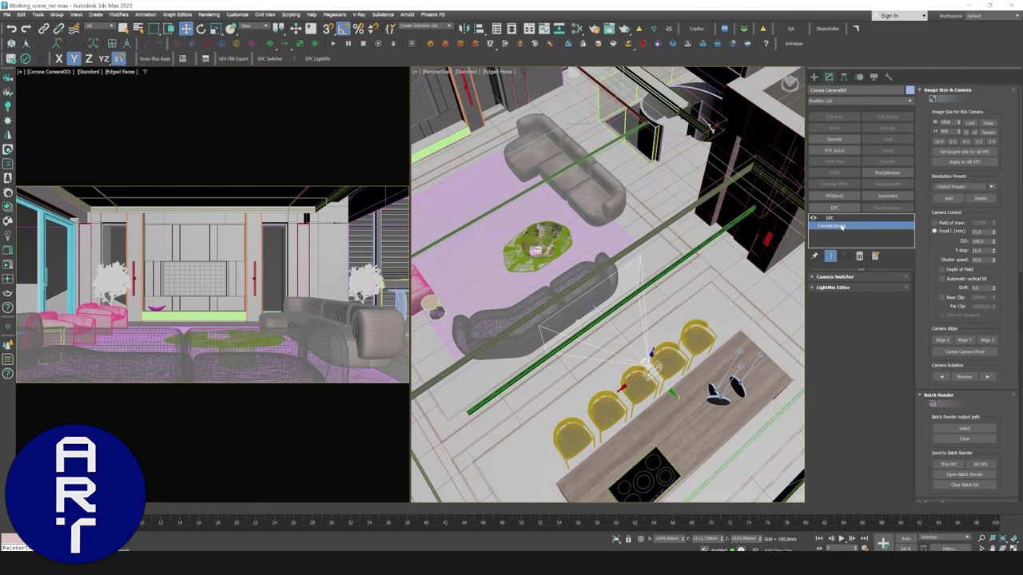
middle_click_drag(639, 292, 637, 339, "alt")
middle_click(330, 331)
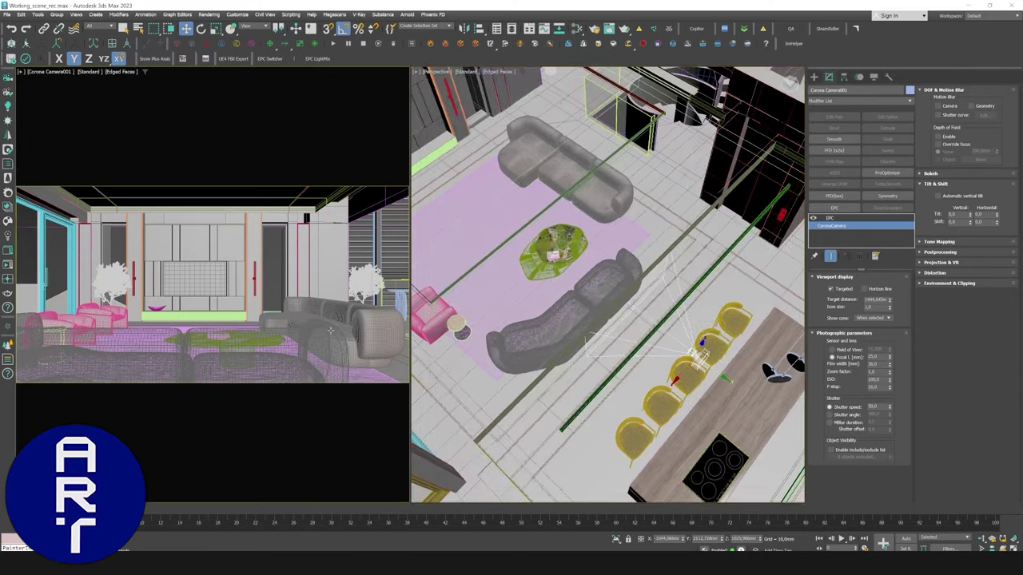
Examine the enlarged camera view to judge how the foreground sofa obstructs the living area.
key("alt+w")
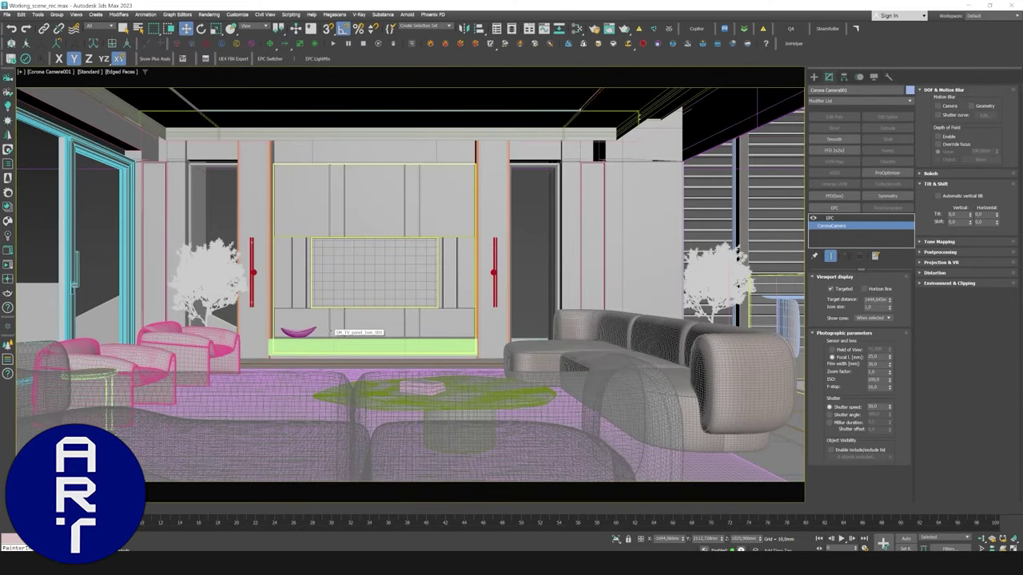
left_click(447, 349)
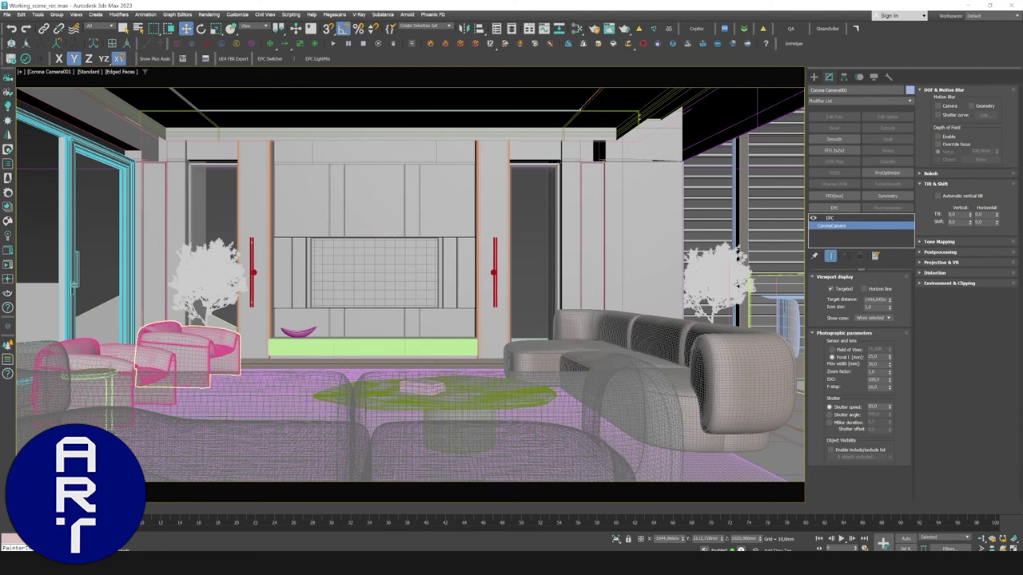
left_click(561, 361)
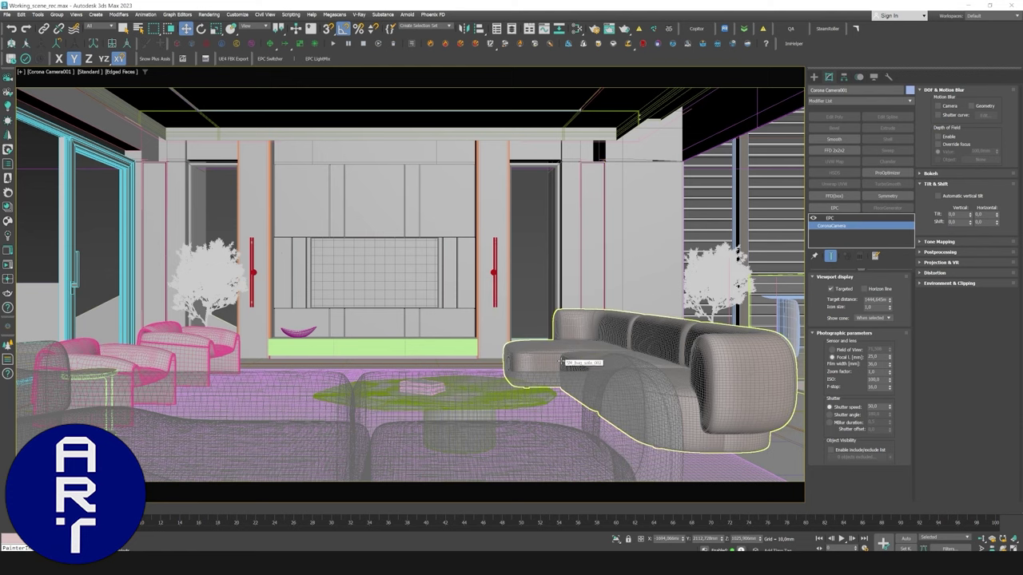
key("ctrl+d")
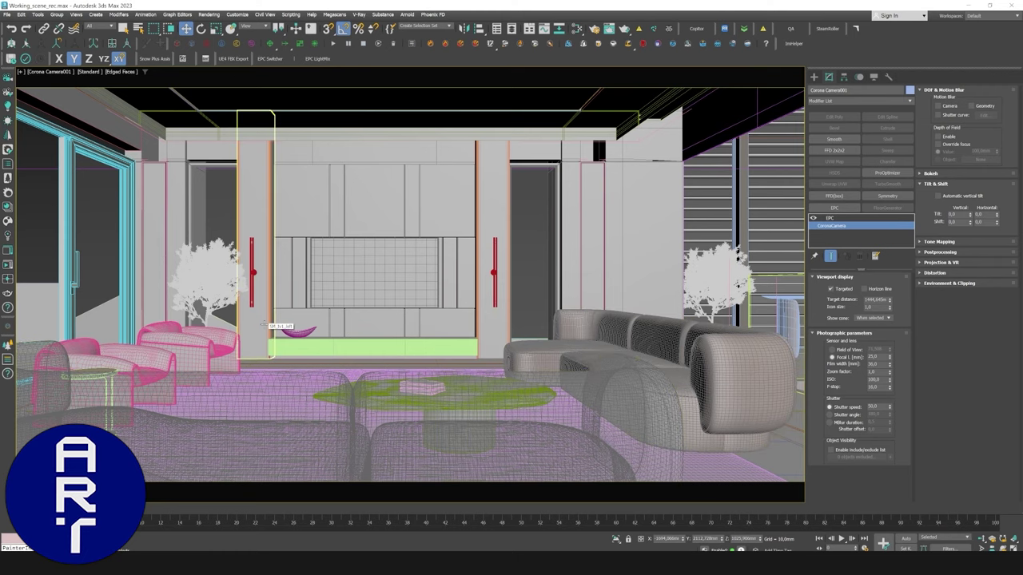
key("alt+w")
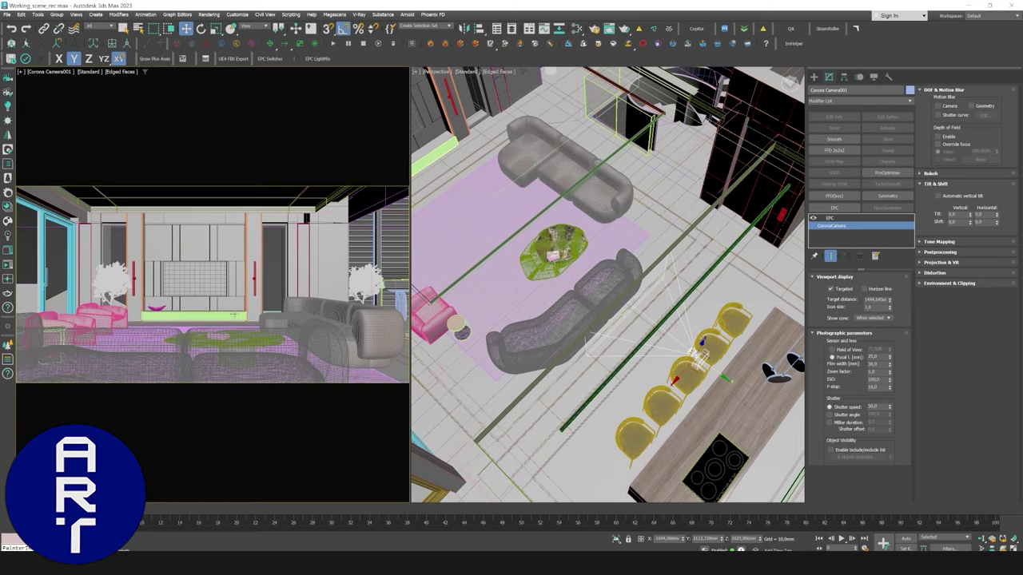
key("alt+w")
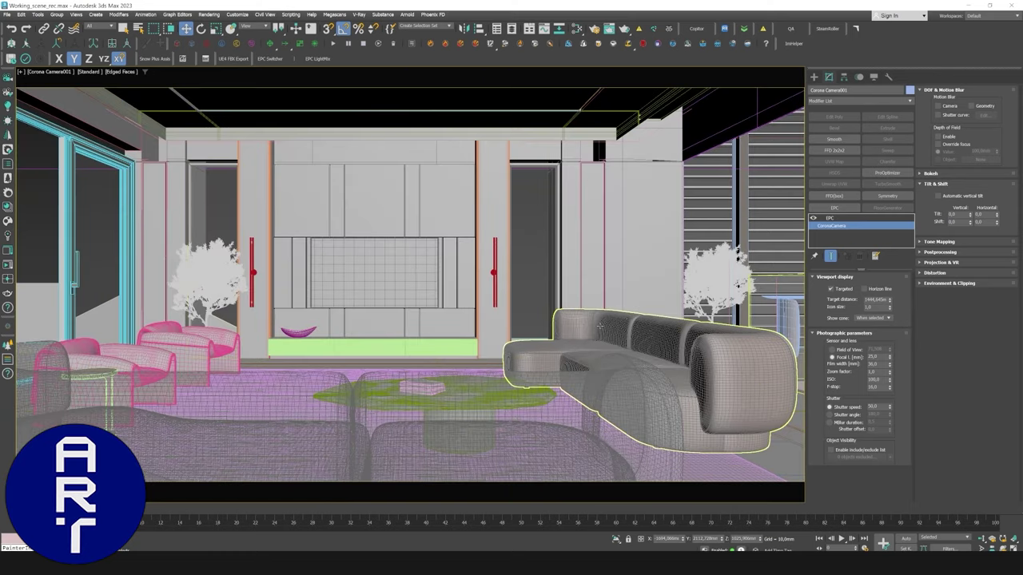
key("alt+w")
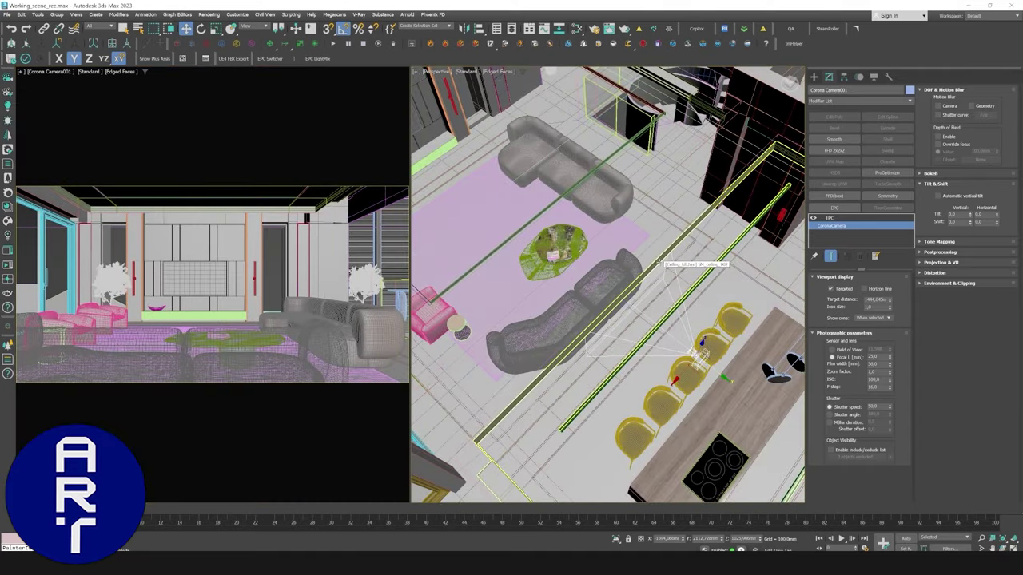
Enable the camera's Include/exclude list and add the foreground sofa to the excluded objects.
left_click(856, 452)
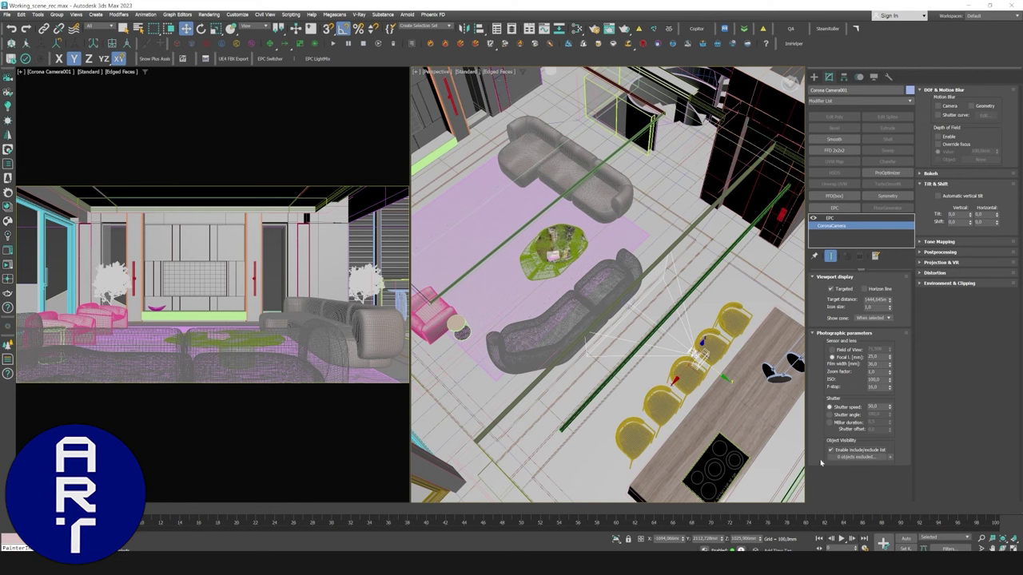
left_click(890, 458)
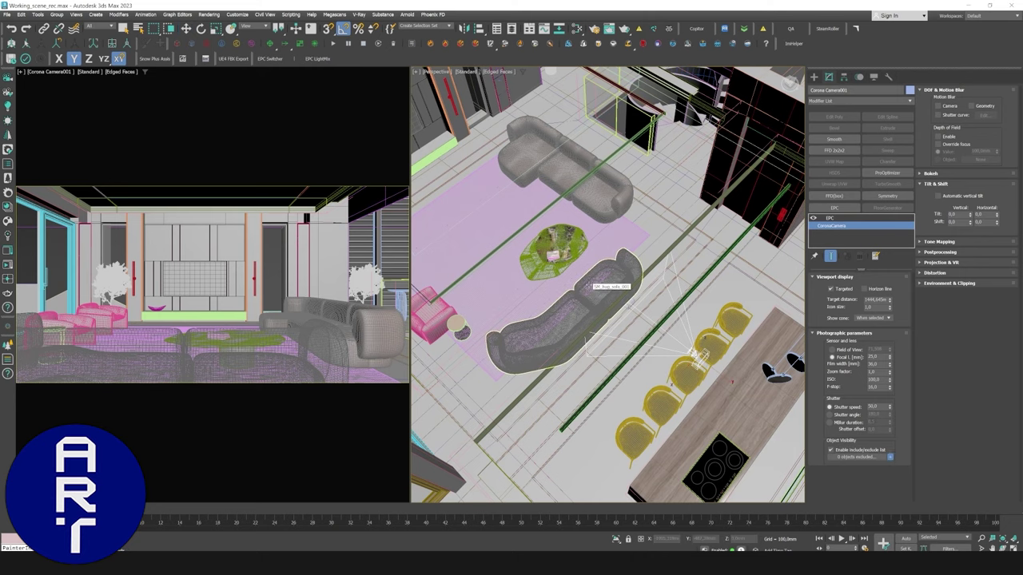
left_click(591, 282)
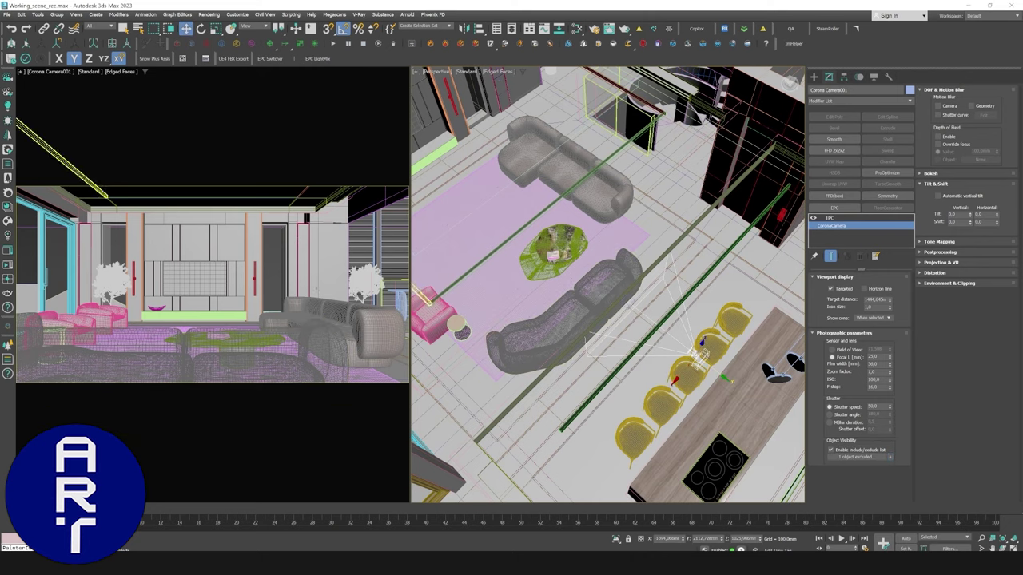
Return to the camera's EPC modifier settings and switch to an enlarged perspective viewport.
key("alt+w")
left_click(831, 217)
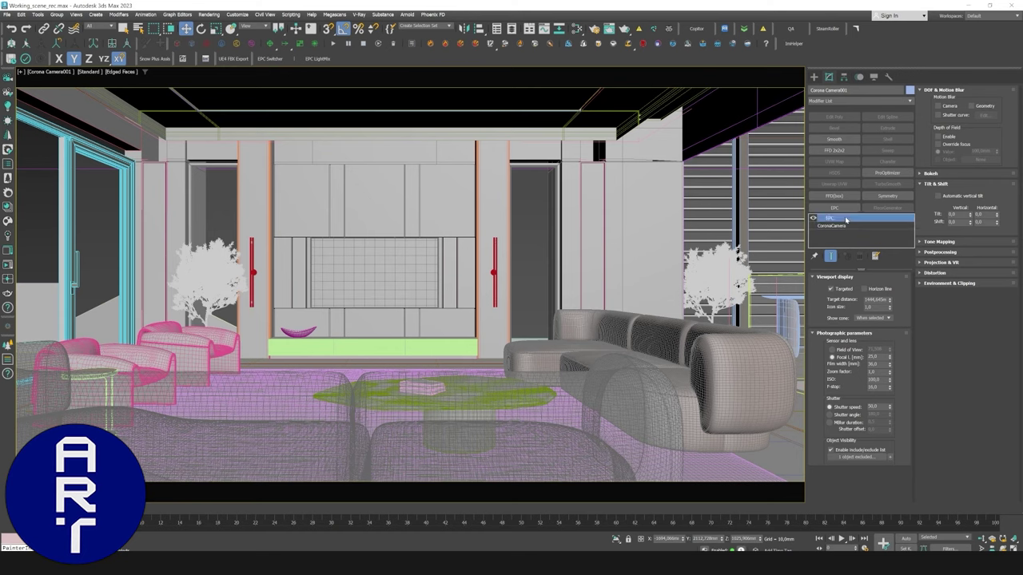
key("alt+w")
middle_click(537, 268)
key("alt+w")
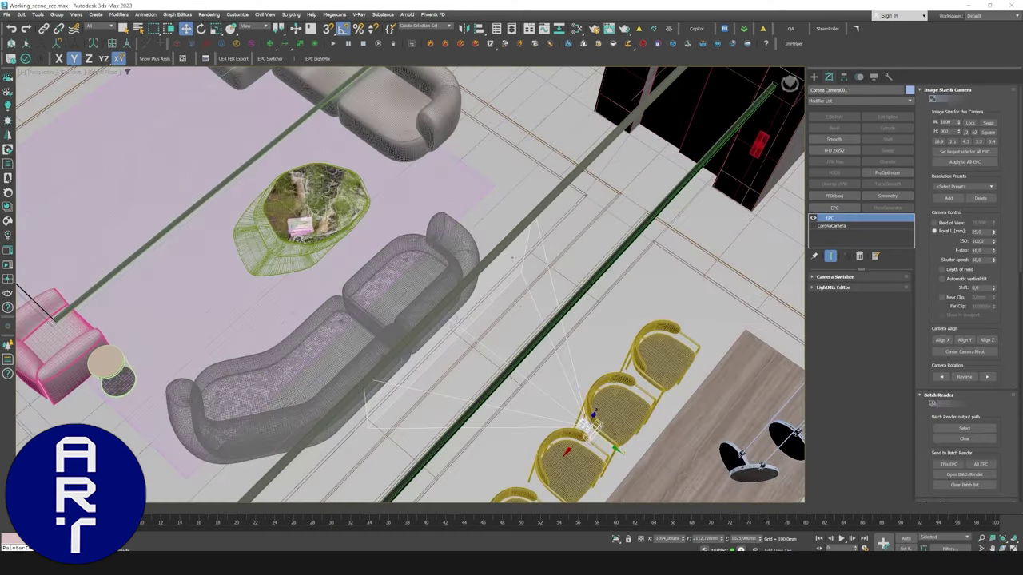
Open the EPC Camera Switcher and rename Corona Camera001 to TV.
middle_click_drag(517, 240, 584, 304)
scroll(584, 304, "down", 3)
middle_click_drag(518, 272, 540, 279, "alt")
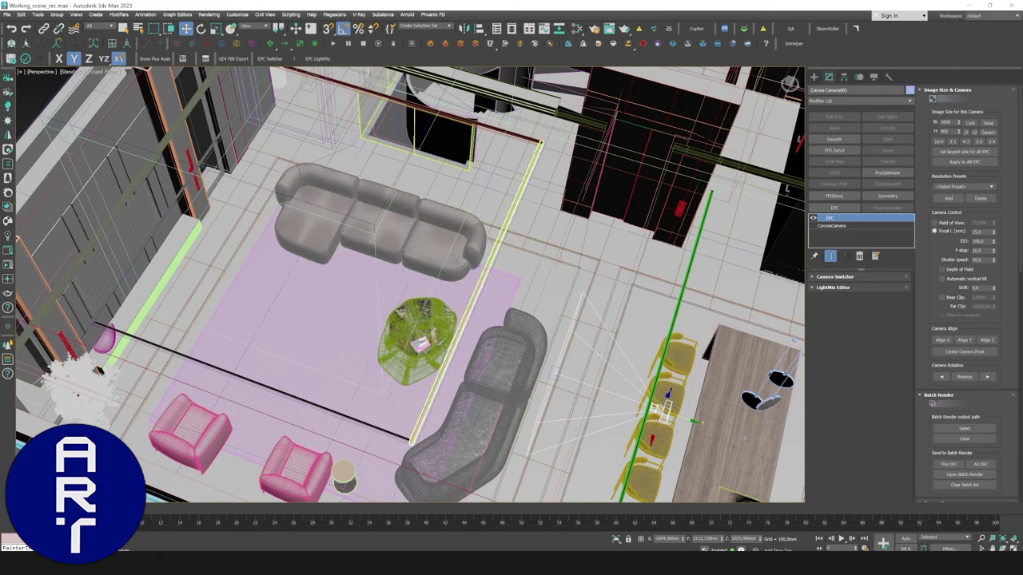
middle_click_drag(489, 258, 518, 237, "alt")
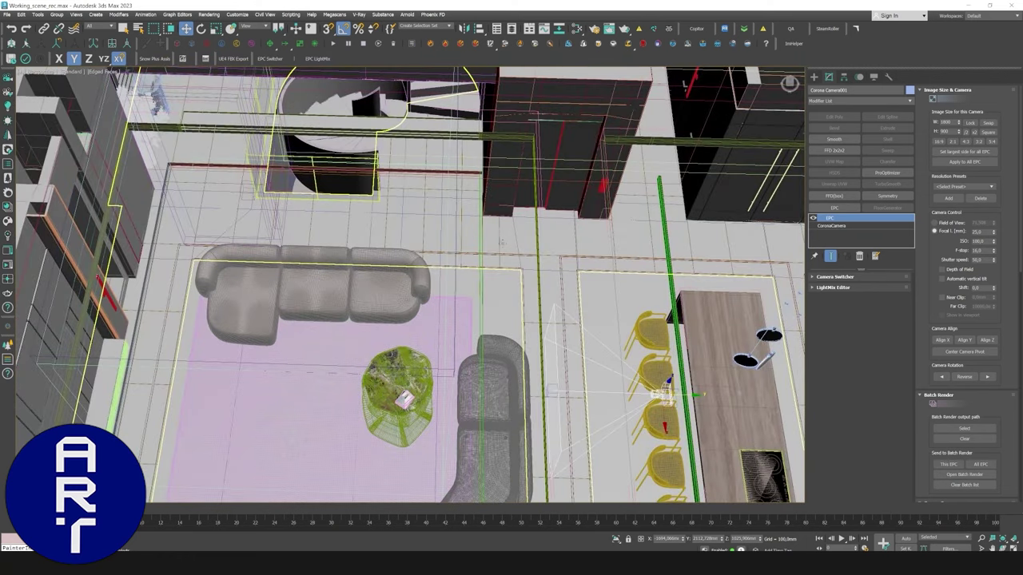
left_click(269, 59)
left_click_drag(505, 206, 392, 143)
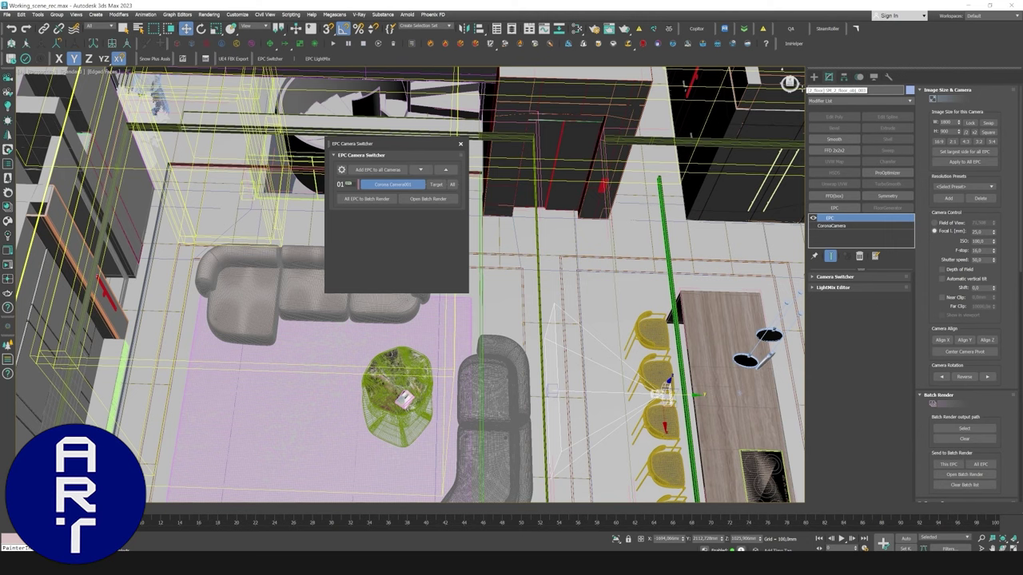
key("Return")
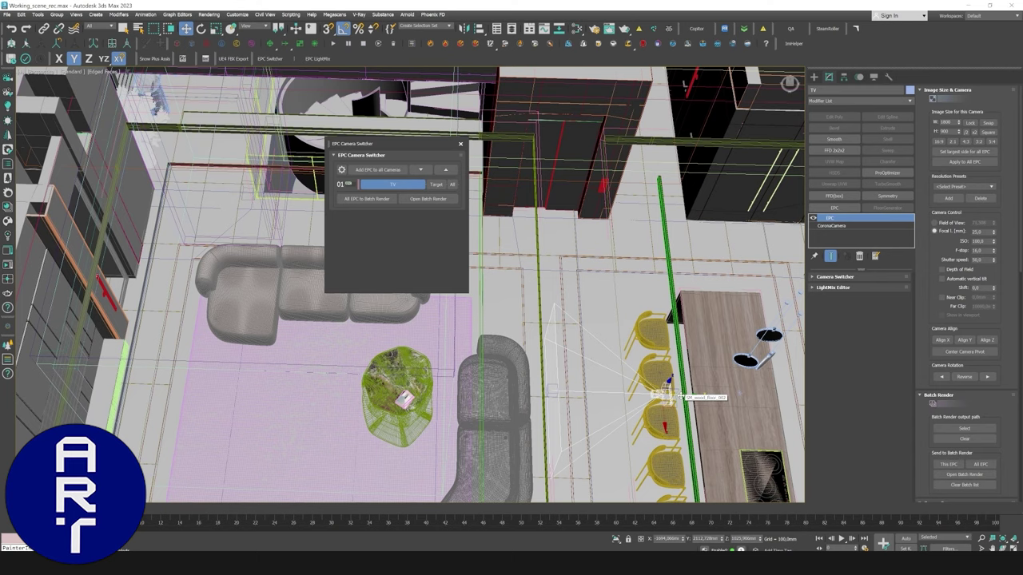
Duplicate the TV camera and name the copy Kitchen.
middle_click_drag(673, 395, 511, 231, "alt")
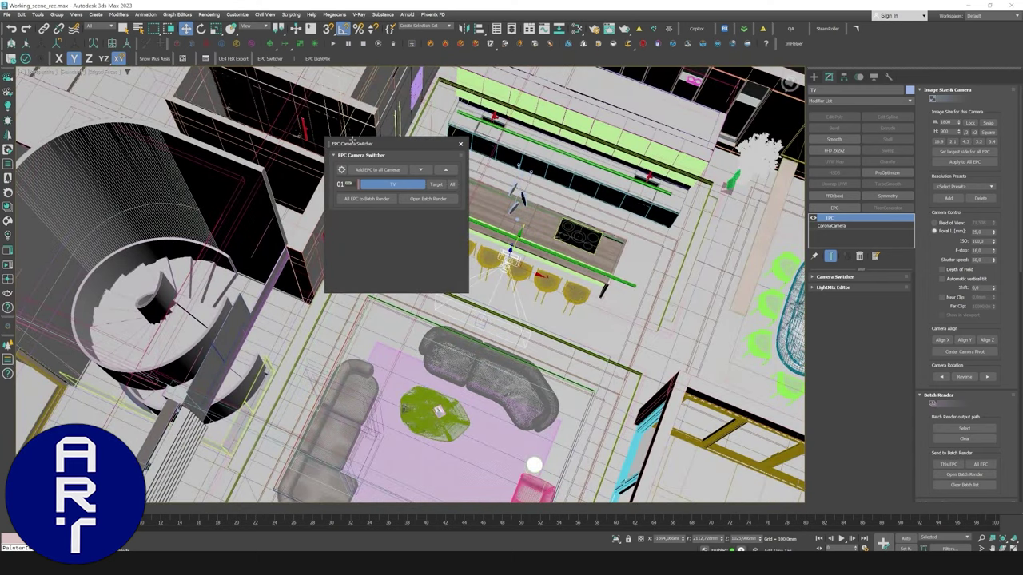
left_click(404, 185, "shift")
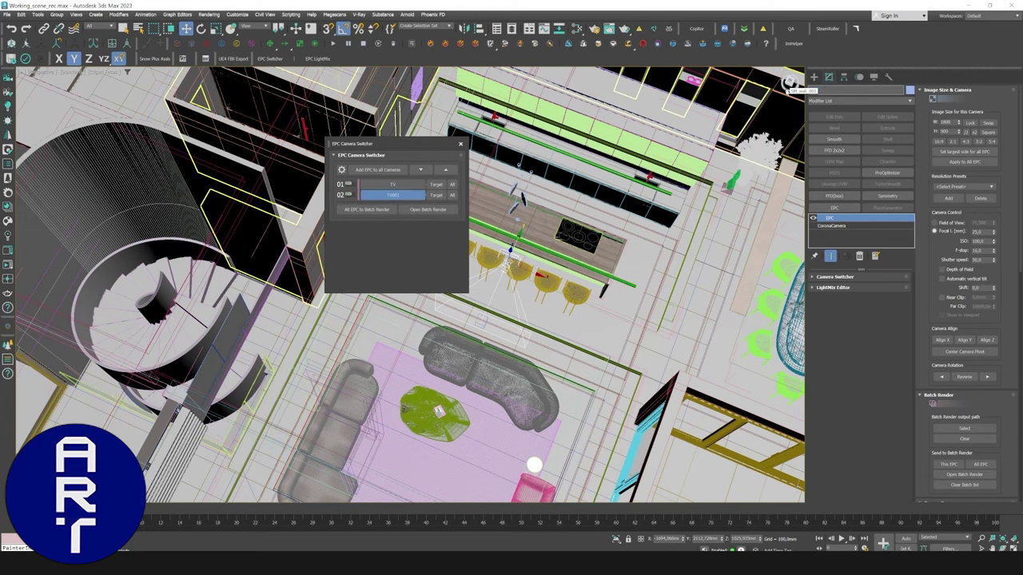
key("Return")
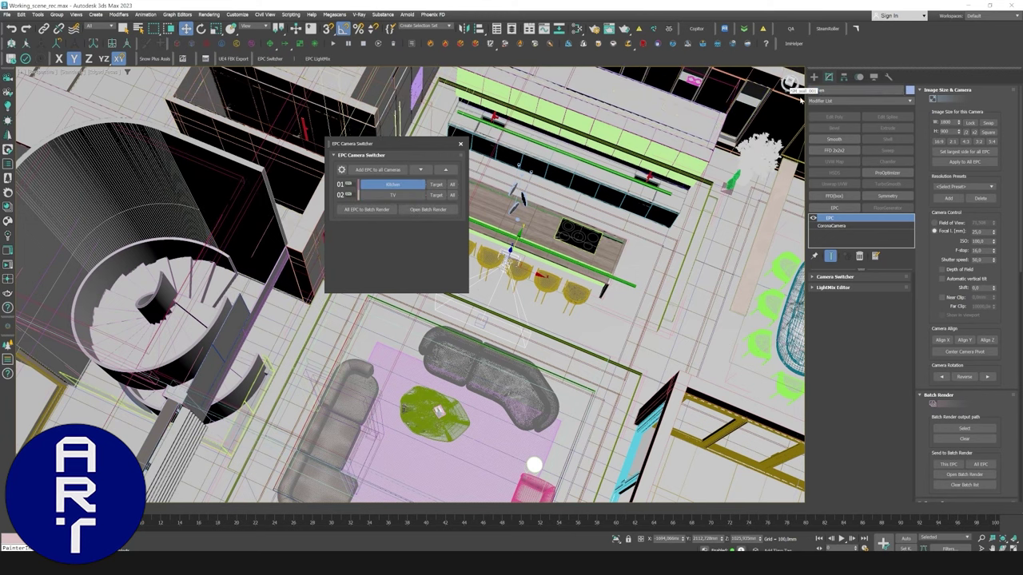
Move the Kitchen camera across the living area behind the coffee table, facing the kitchen island, and show its view beside the perspective.
left_click_drag(511, 249, 415, 463)
middle_click_drag(513, 381, 514, 329)
mouse_move(514, 329)
middle_mouse_down("alt")
mouse_move(498, 320)
mouse_move(514, 313)
middle_mouse_up("alt")
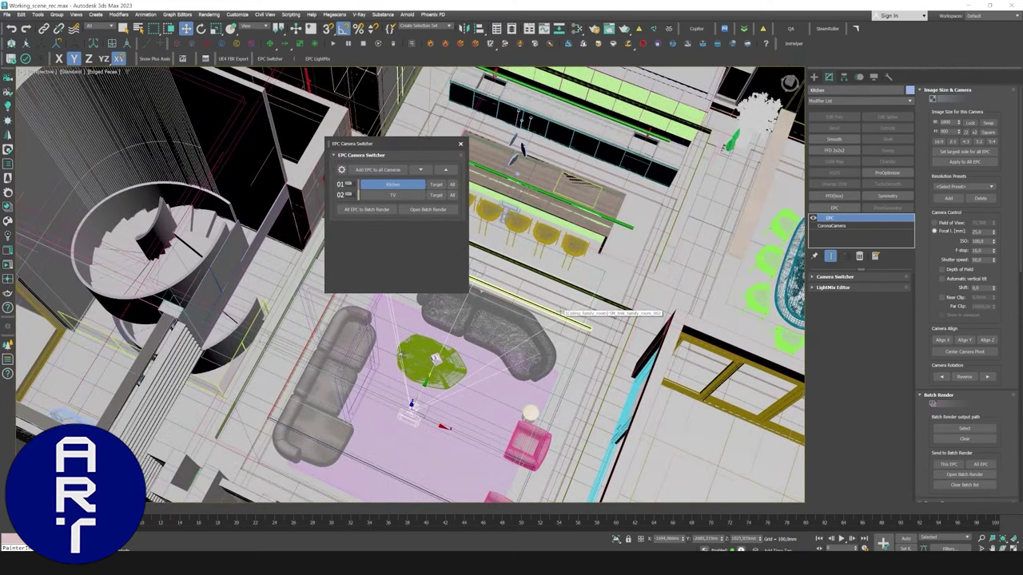
key("alt+w")
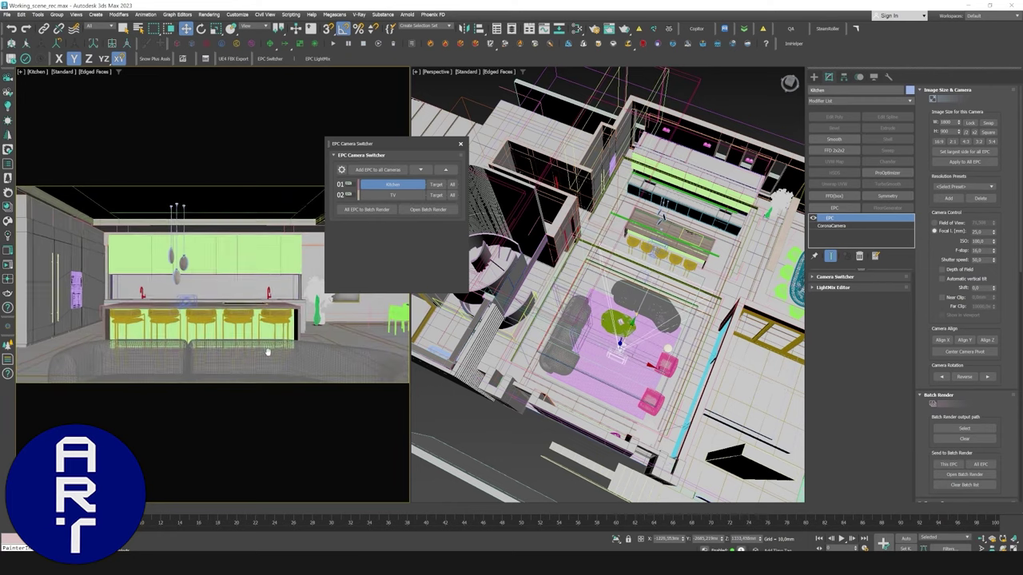
Check the excluded objects in the Kitchen camera's base parameters and return to its EPC modifier settings.
left_click(826, 227)
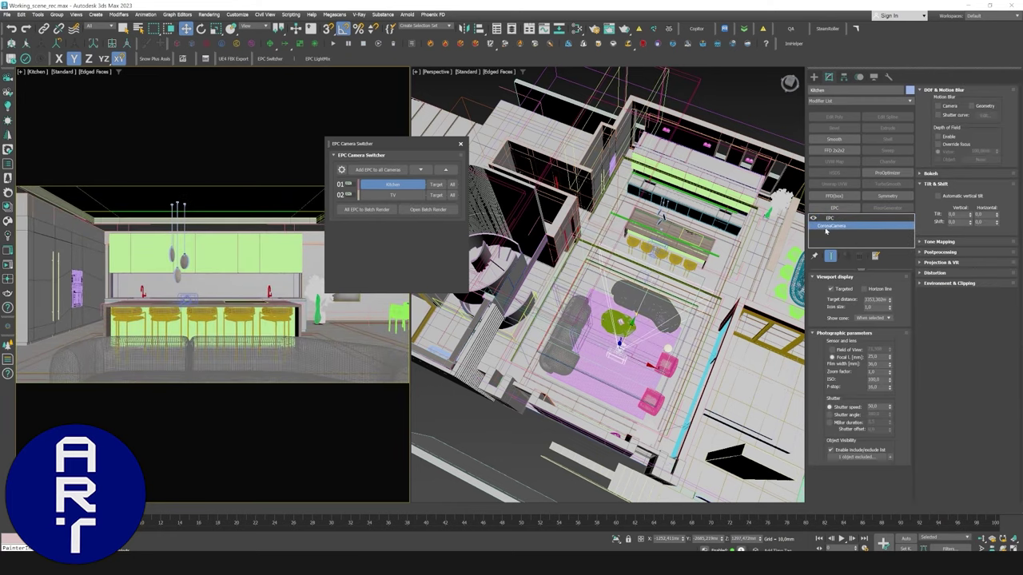
left_click(882, 460)
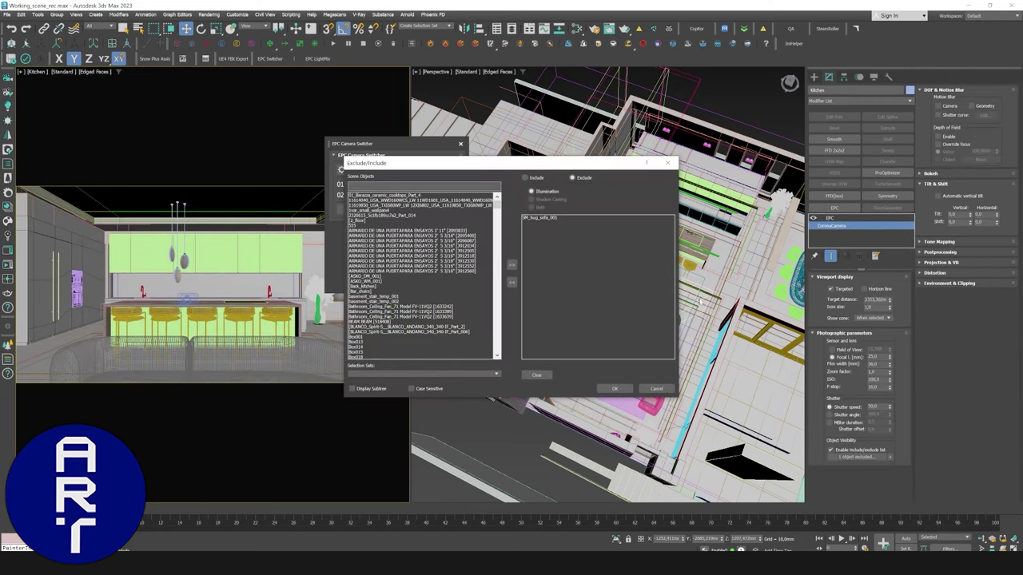
left_click(642, 388)
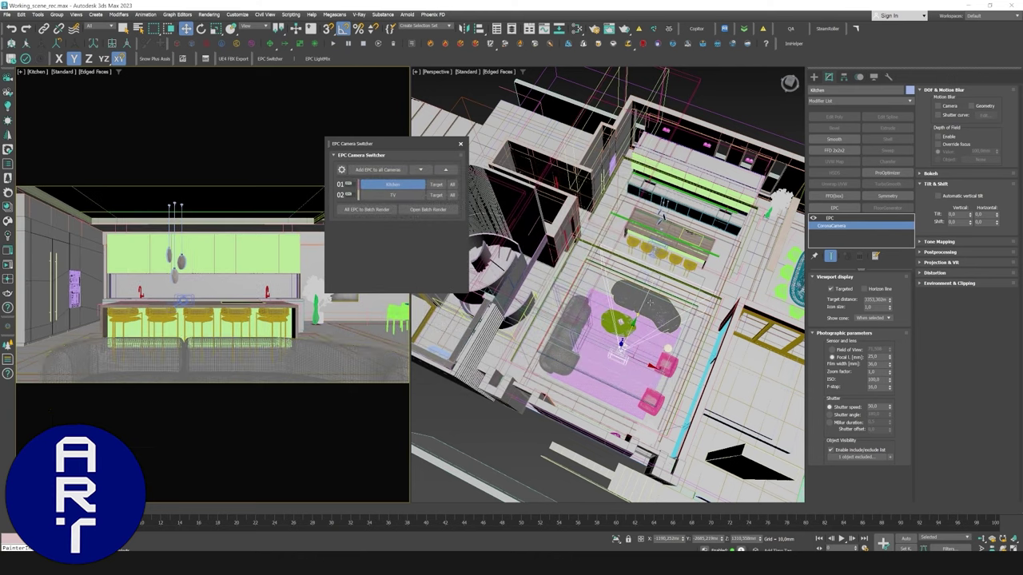
left_click(852, 217)
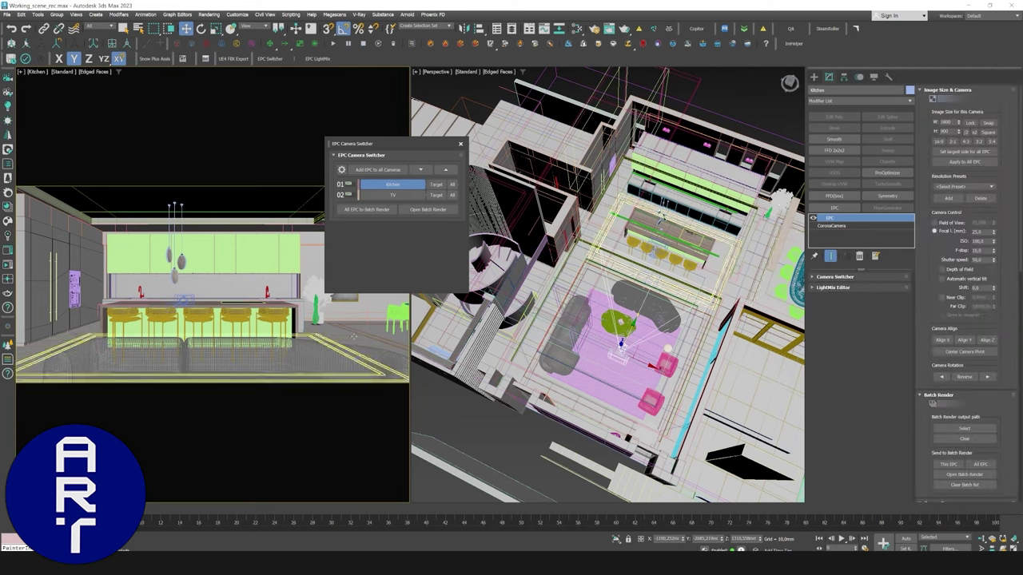
Set the Kitchen camera's image size to 1800 × 1000.
middle_click_drag(344, 340, 345, 340)
middle_click_drag(615, 314, 694, 293, "alt")
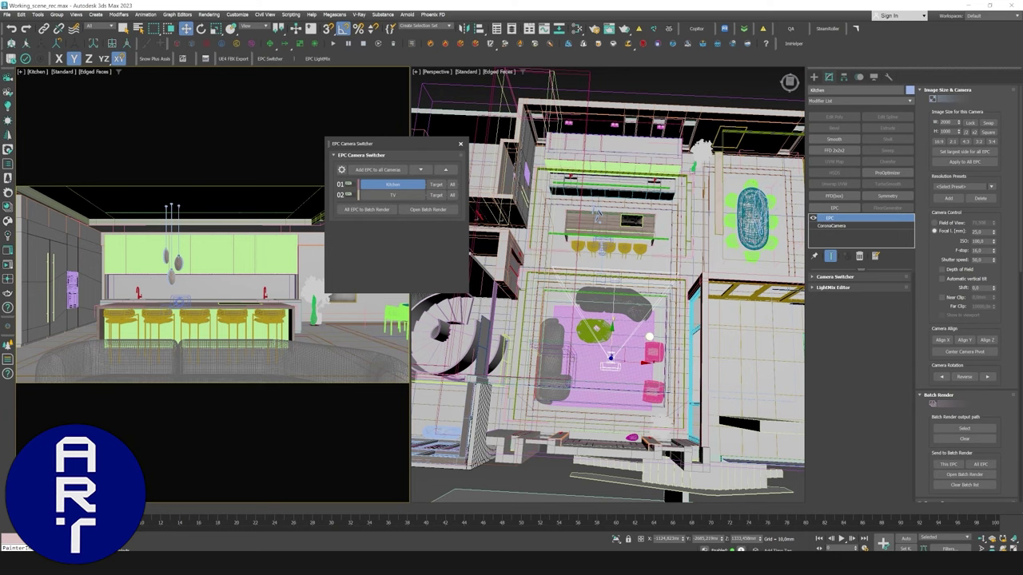
type("1800")
key("Return")
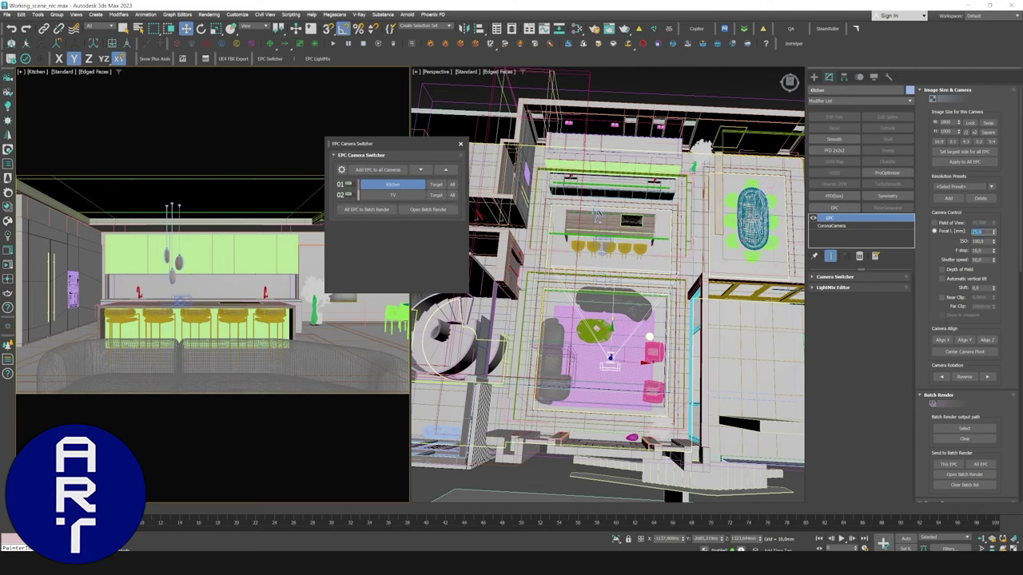
Set the Kitchen camera's focal length to 28 mm and shift the camera sideways to frame the kitchen island.
left_click_drag(994, 231, 994, 229)
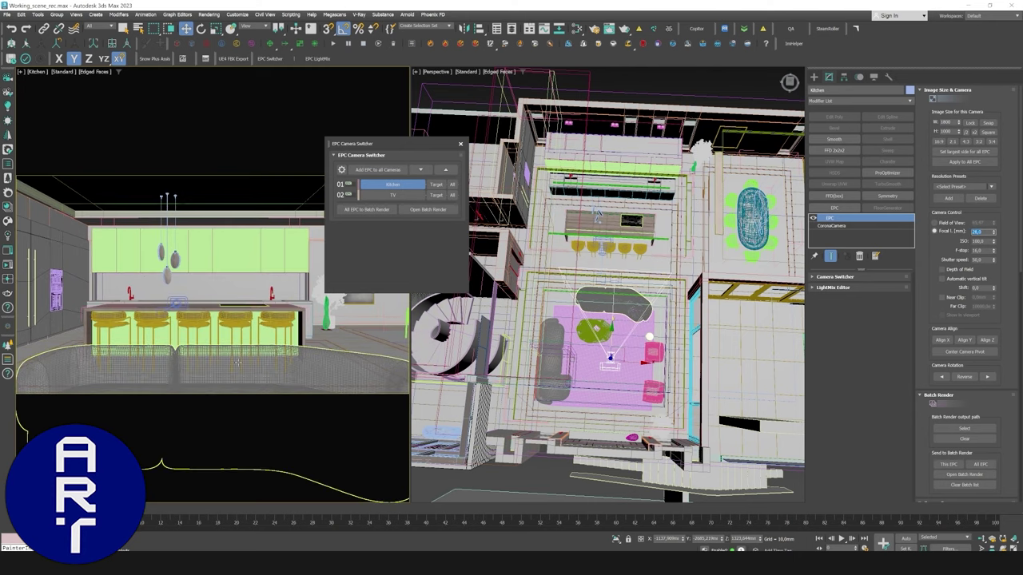
scroll(282, 357, "up", 5)
scroll(283, 357, "up", 3)
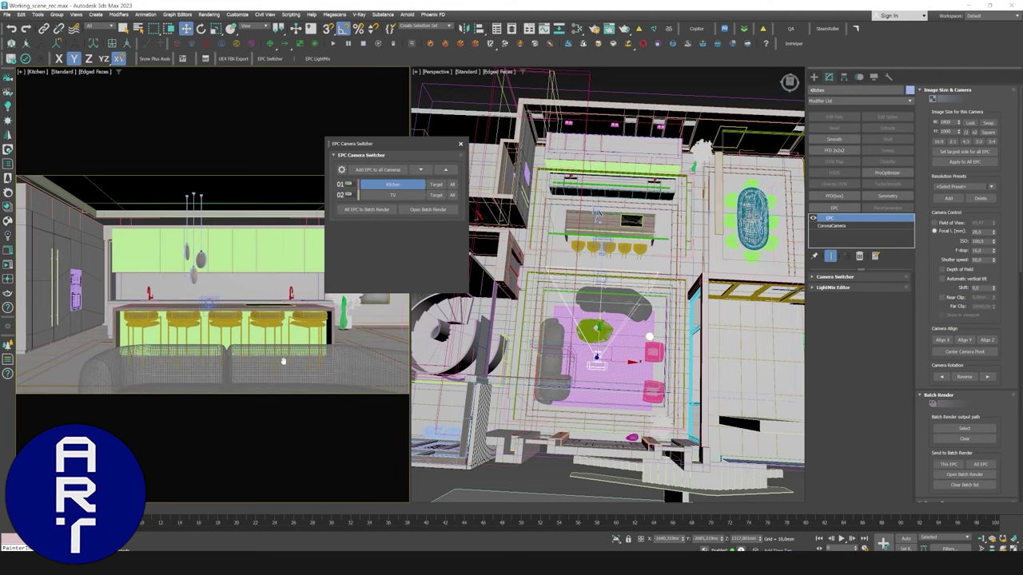
scroll(287, 366, "up", 2)
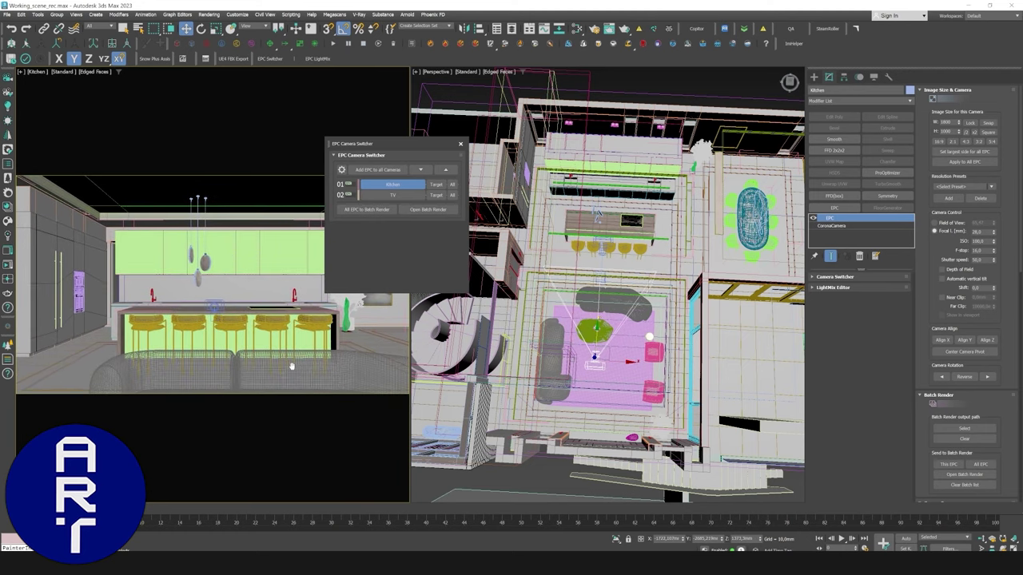
scroll(289, 366, "up", 2)
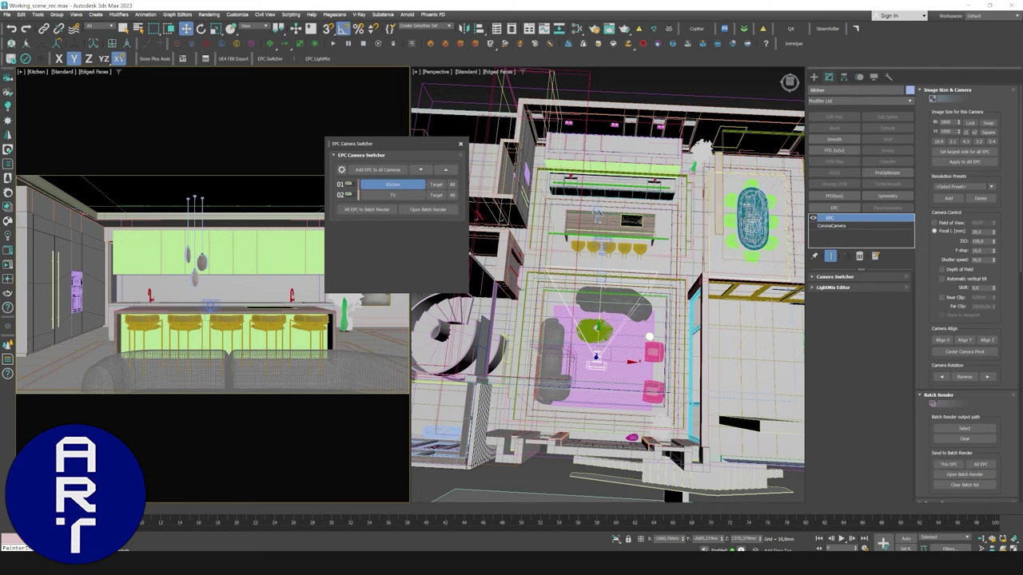
scroll(640, 302, "up", 3)
middle_click_drag(640, 304, 620, 326, "alt")
middle_click_drag(620, 327, 669, 284)
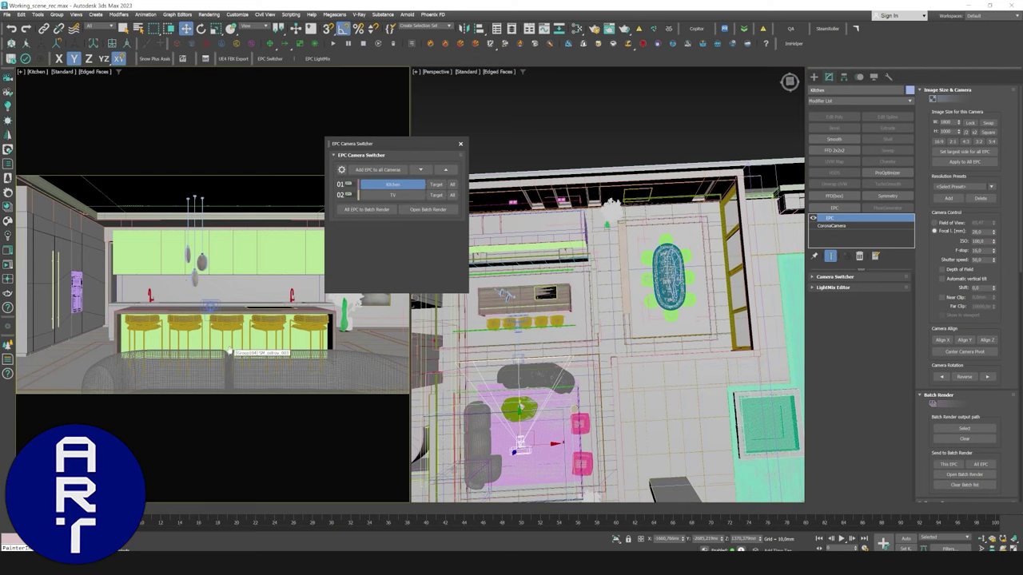
mouse_move(228, 352)
middle_mouse_down()
mouse_move(194, 351)
mouse_move(213, 351)
middle_mouse_up()
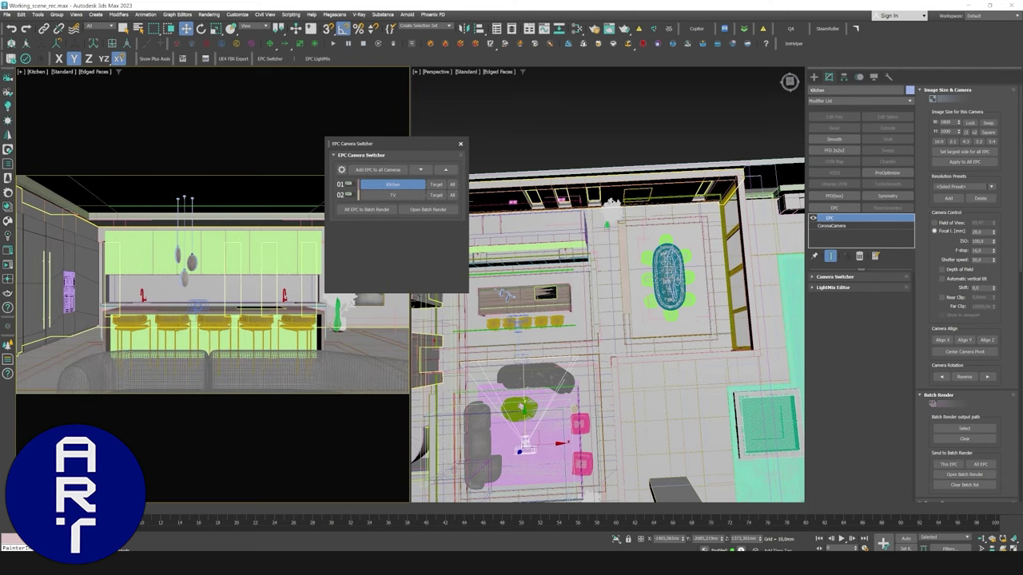
middle_click(520, 310)
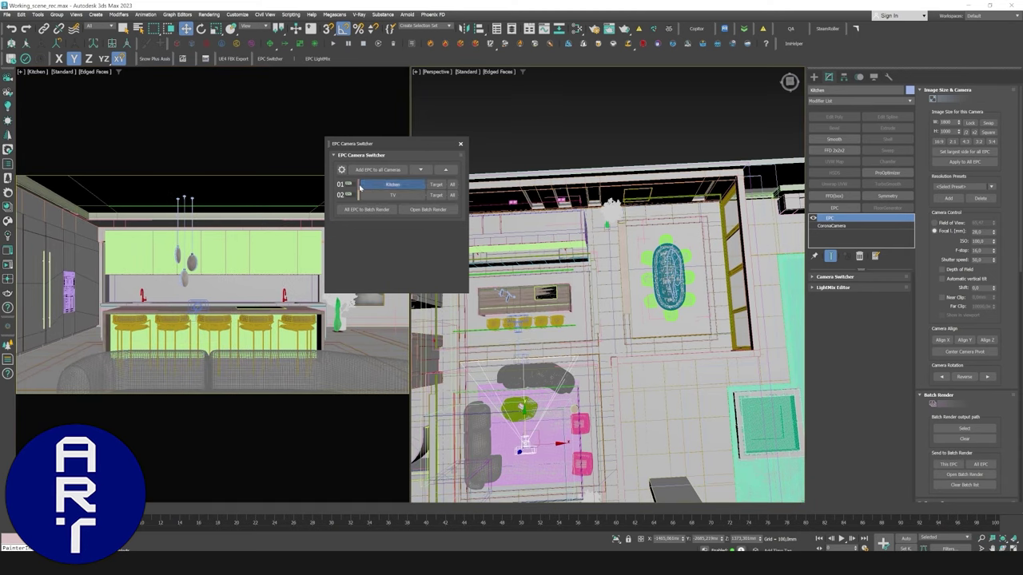
Switch between the TV and Kitchen cameras and check the TV camera's output size in Render Setup.
left_click(406, 197)
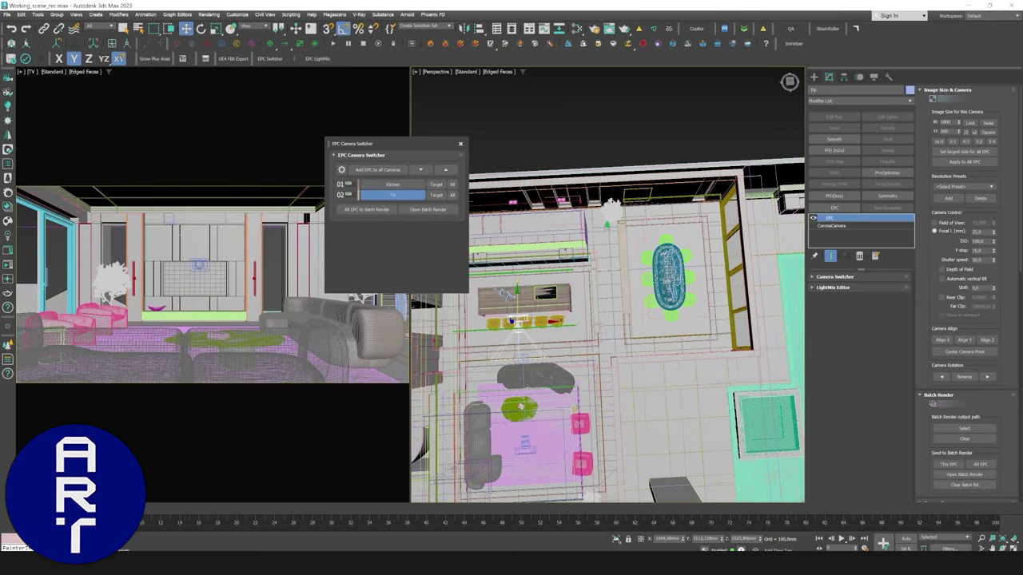
left_click(379, 187)
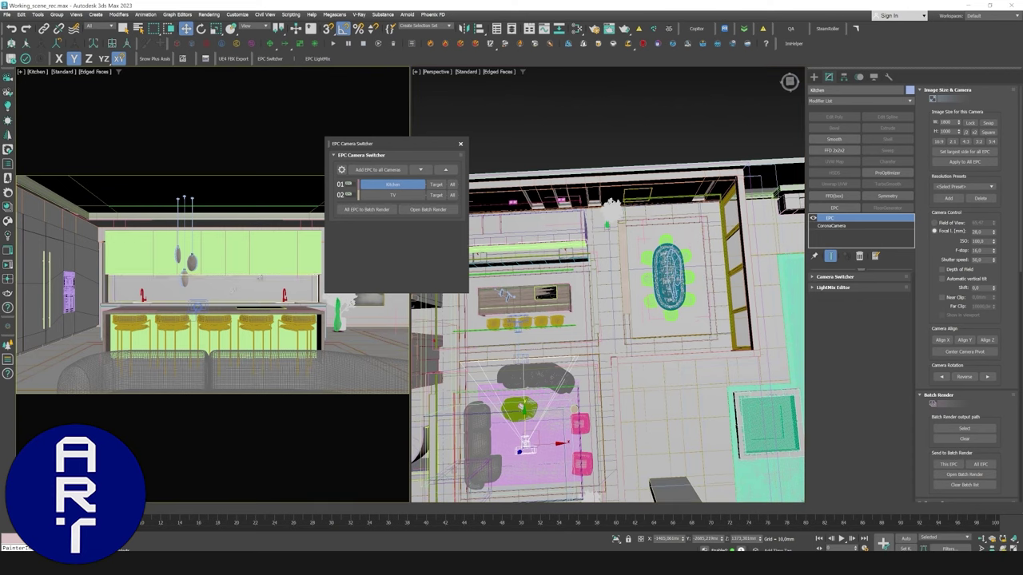
left_click(392, 195)
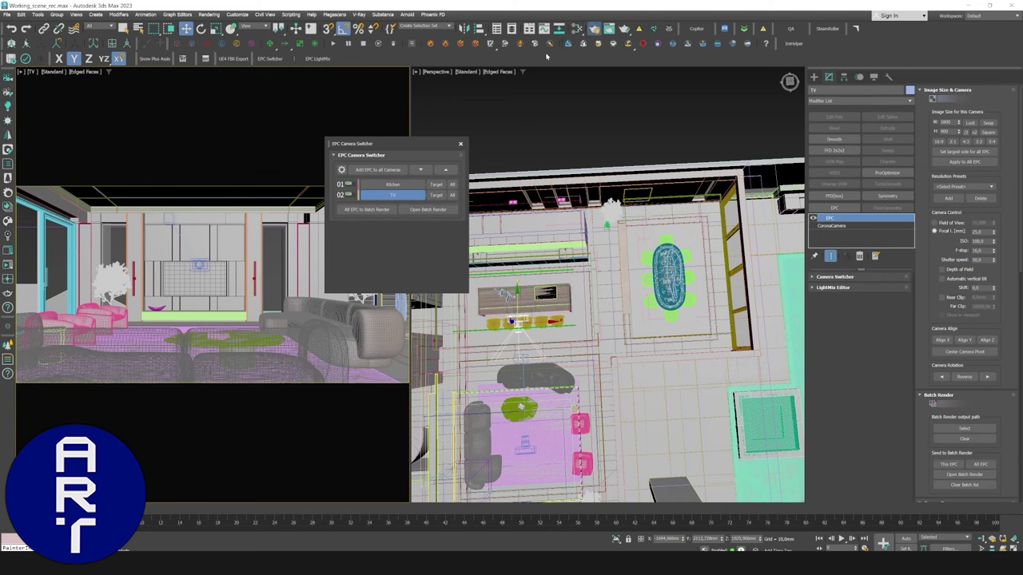
key("F10")
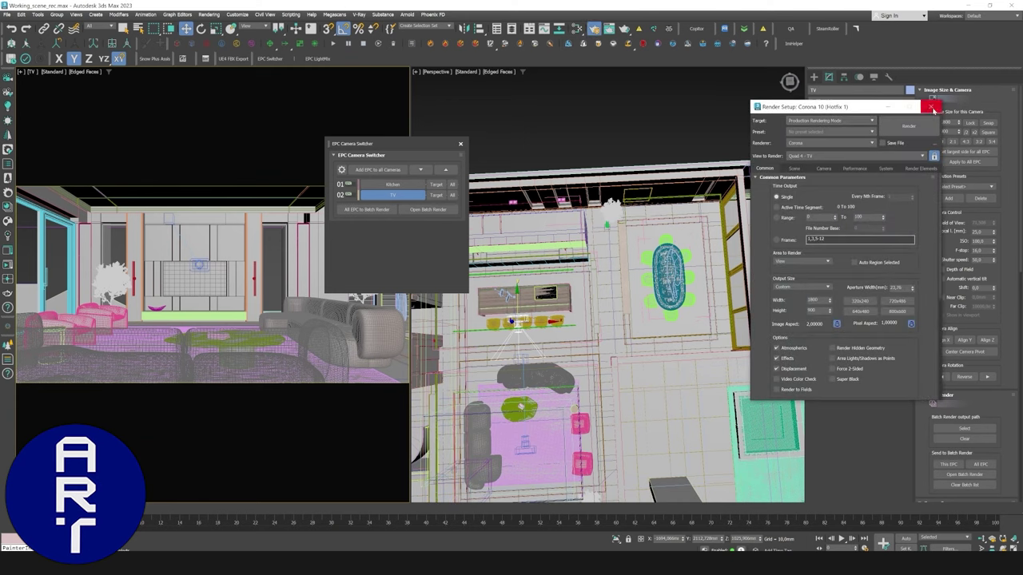
left_click(931, 107)
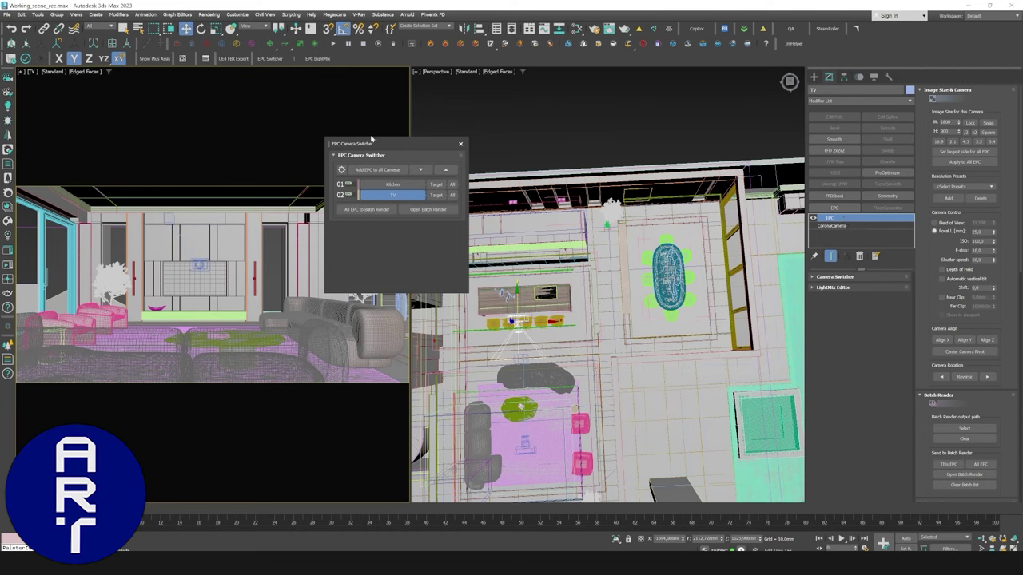
Add EPC to all cameras and cycle back and forth between the TV and Kitchen cameras, ending on Kitchen.
left_click(379, 171)
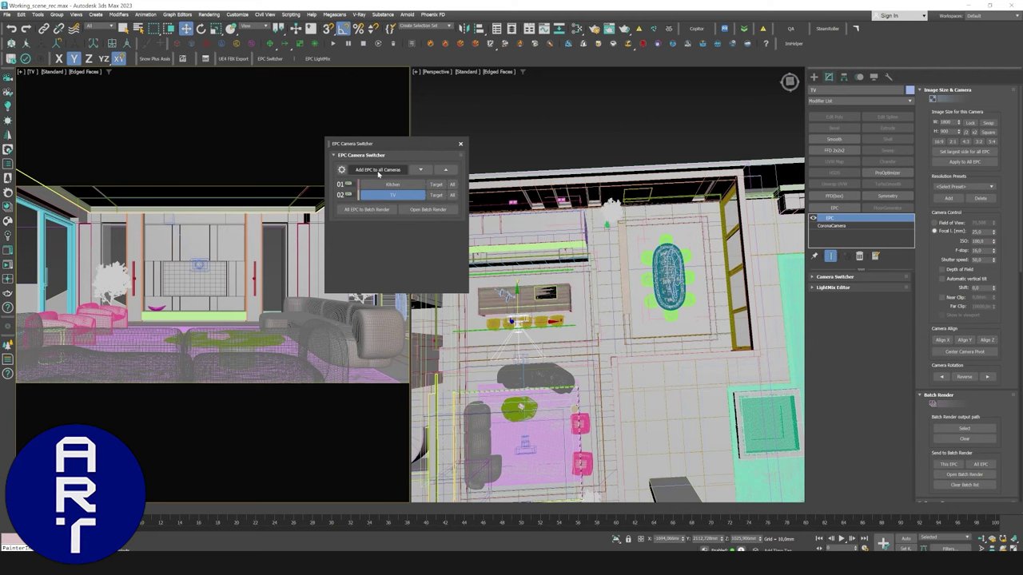
left_click(426, 171)
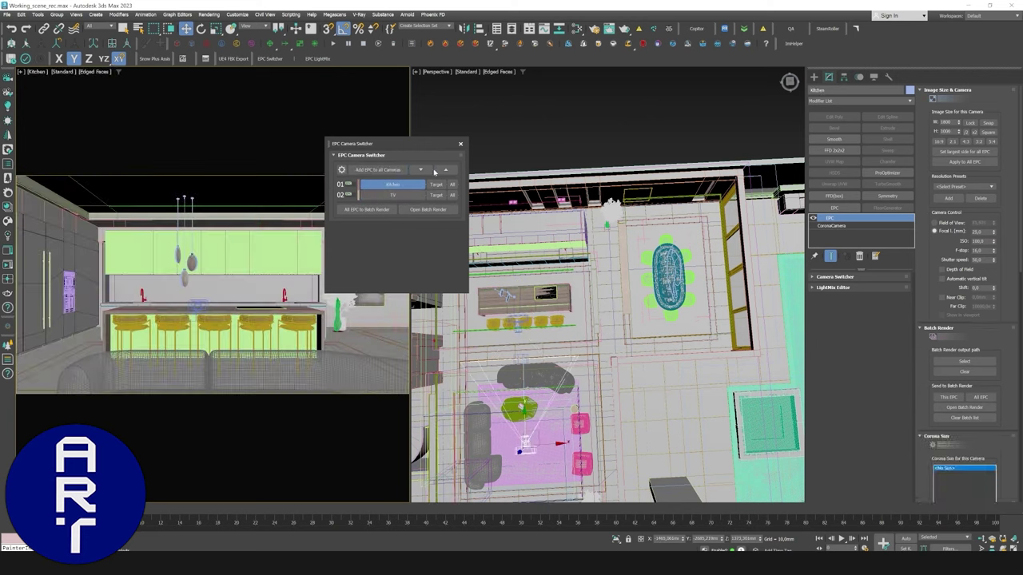
left_click(445, 170)
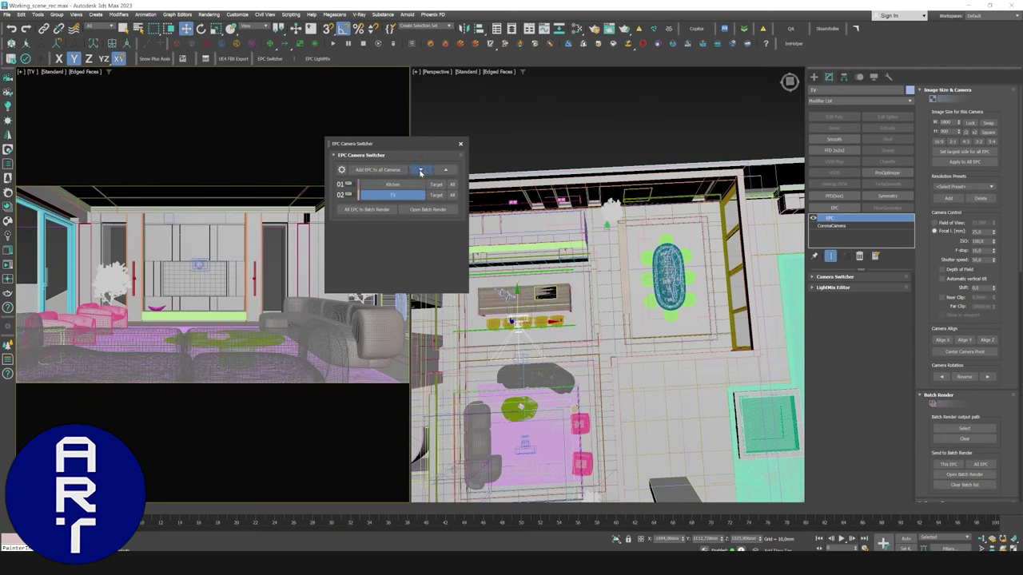
left_click(421, 170)
left_click(445, 170)
left_click(426, 171)
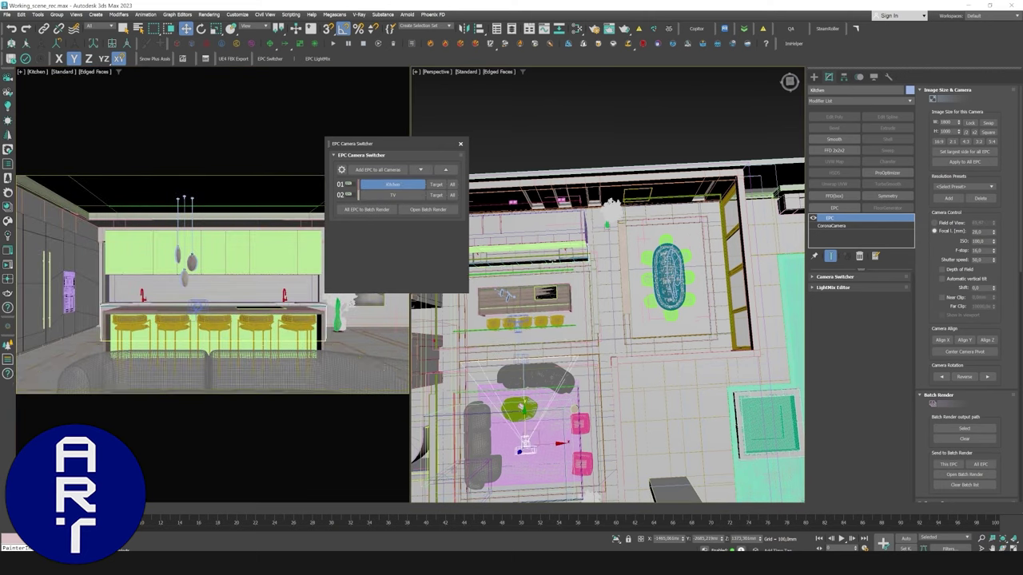
Select the Kitchen camera's target, select the camera and target together through the EPC Camera Switcher, and close the switcher.
middle_click_drag(547, 243, 583, 207)
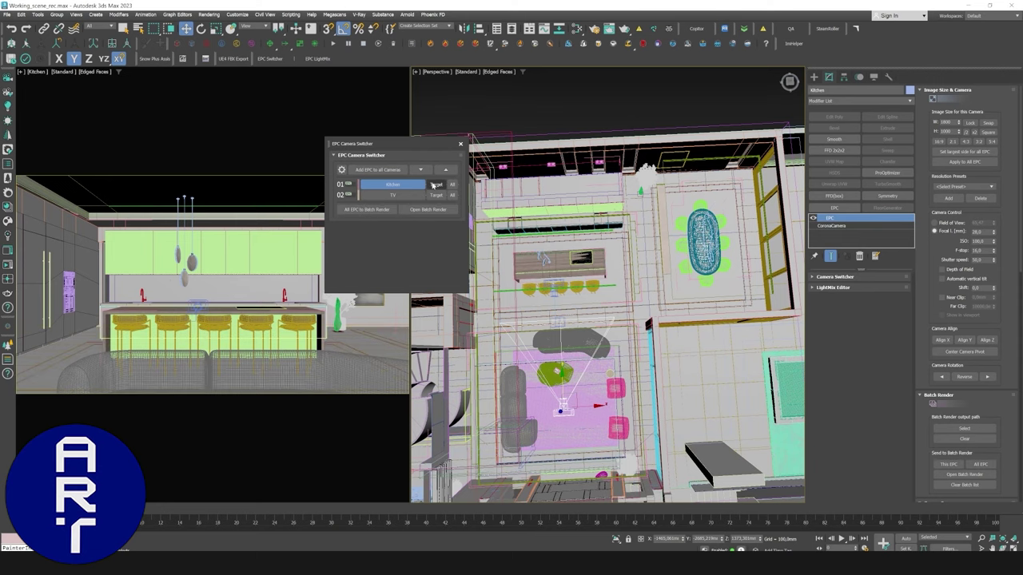
scroll(596, 276, "up", 4)
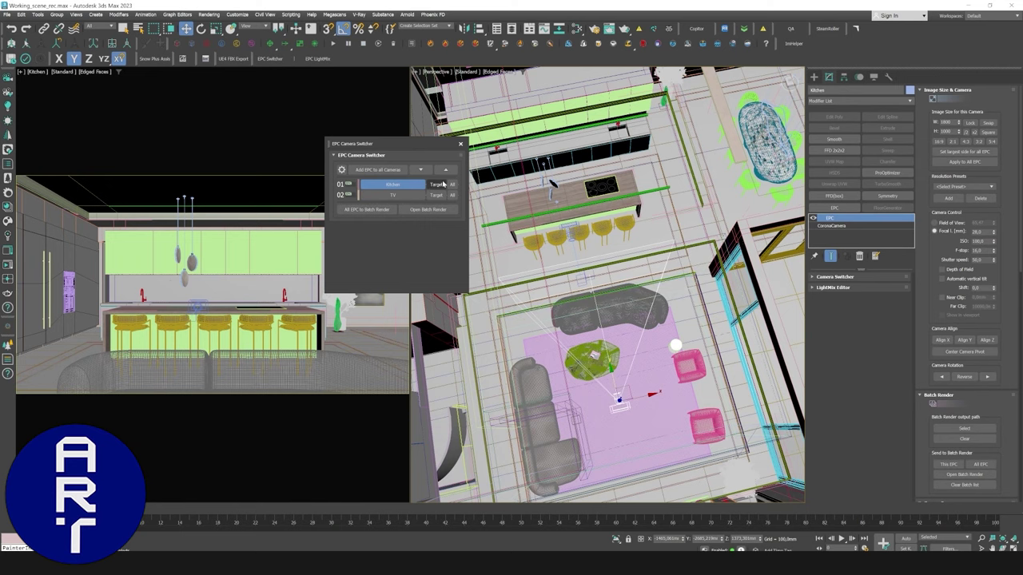
left_click(587, 262)
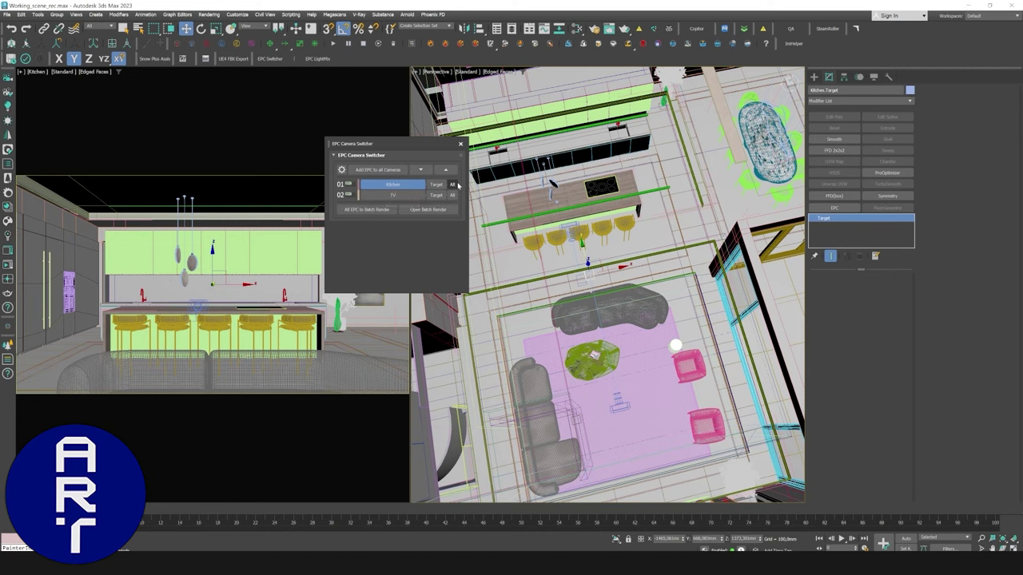
left_click(452, 184)
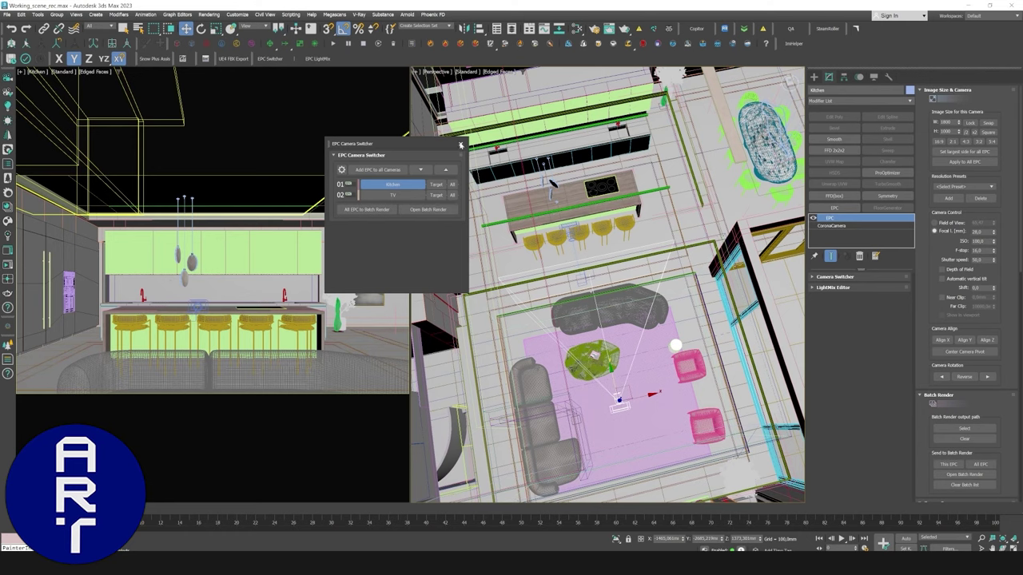
left_click(460, 145)
Create a targeted Corona camera in the top view, looking from the round staircase toward the living room.
middle_click_drag(575, 280, 711, 286, "alt")
middle_click_drag(711, 285, 622, 232)
middle_click_drag(664, 197, 668, 191, "alt")
left_click(814, 77)
left_click(884, 147)
scroll(591, 237, "down", 3)
key("t")
scroll(592, 256, "down", 4)
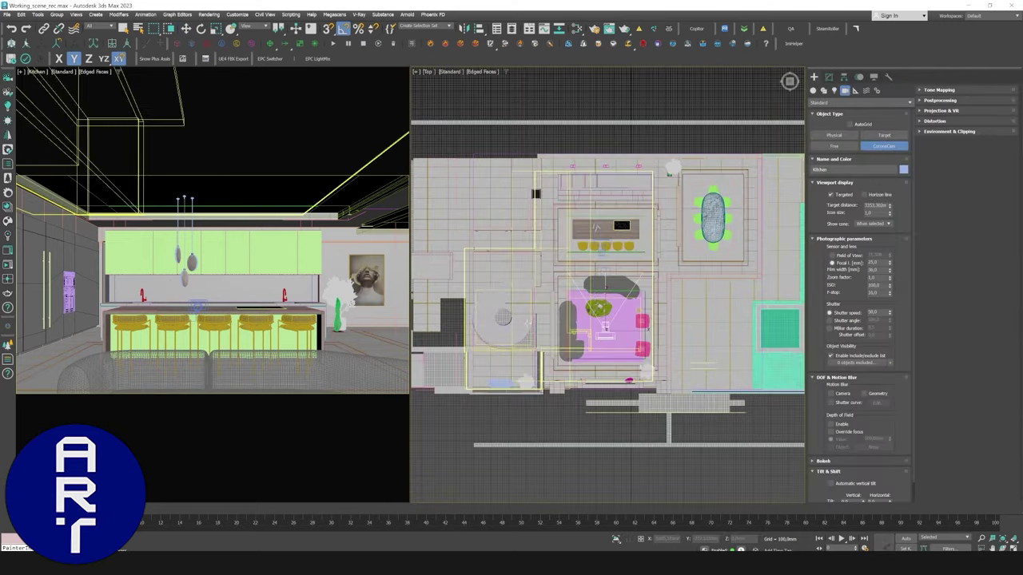
left_click_drag(519, 318, 595, 321)
right_click(595, 320)
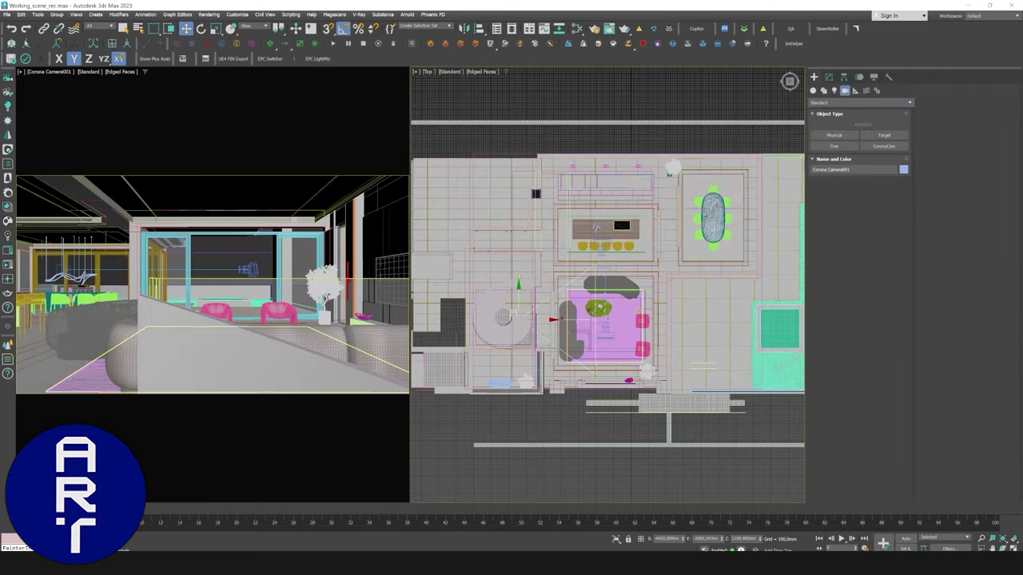
Add the EPC modifier to the staircase camera, align it on X, and pan its view to frame the living room.
scroll(538, 334, "up", 4)
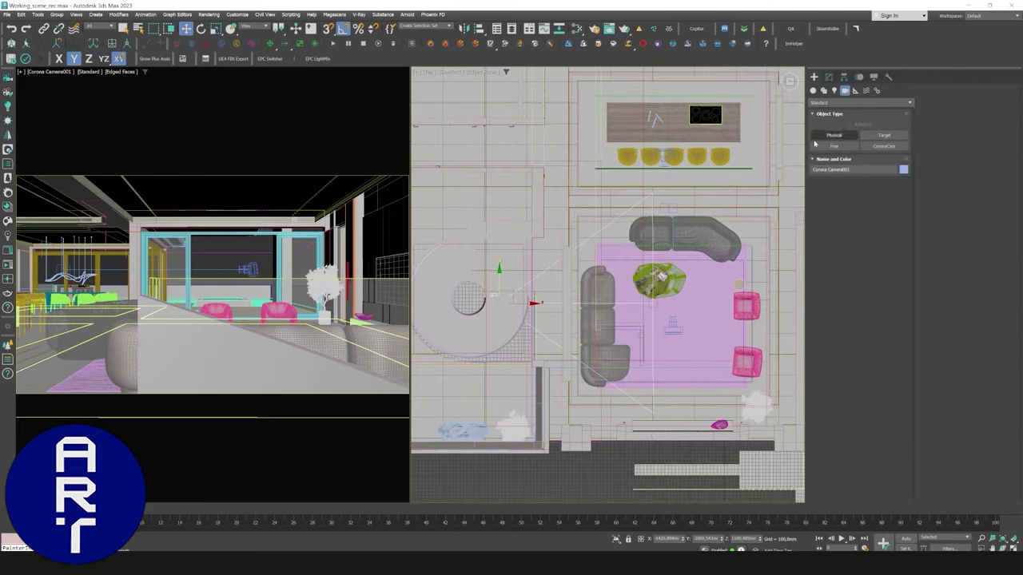
left_click(831, 77)
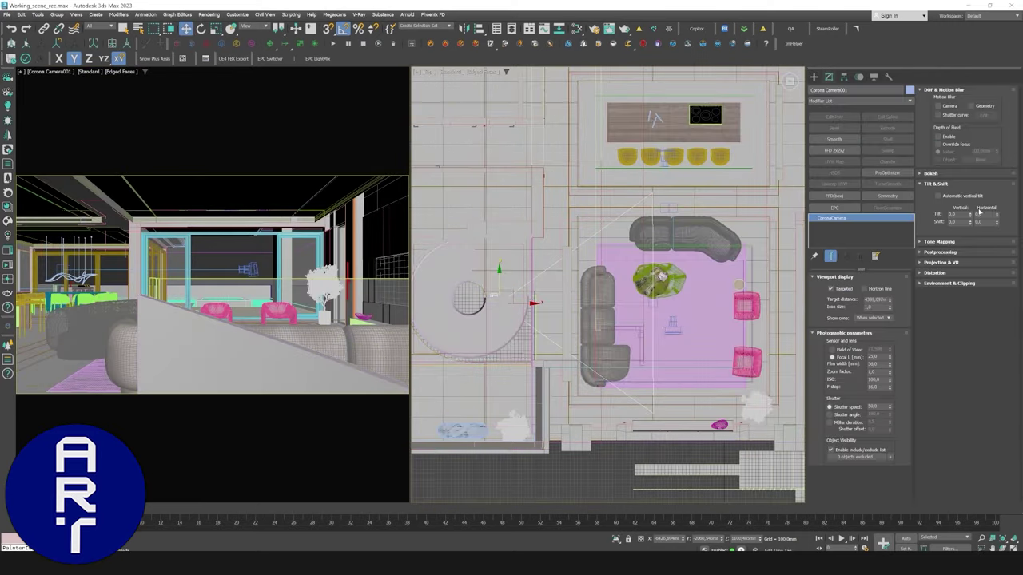
left_click(833, 208)
left_click(942, 340)
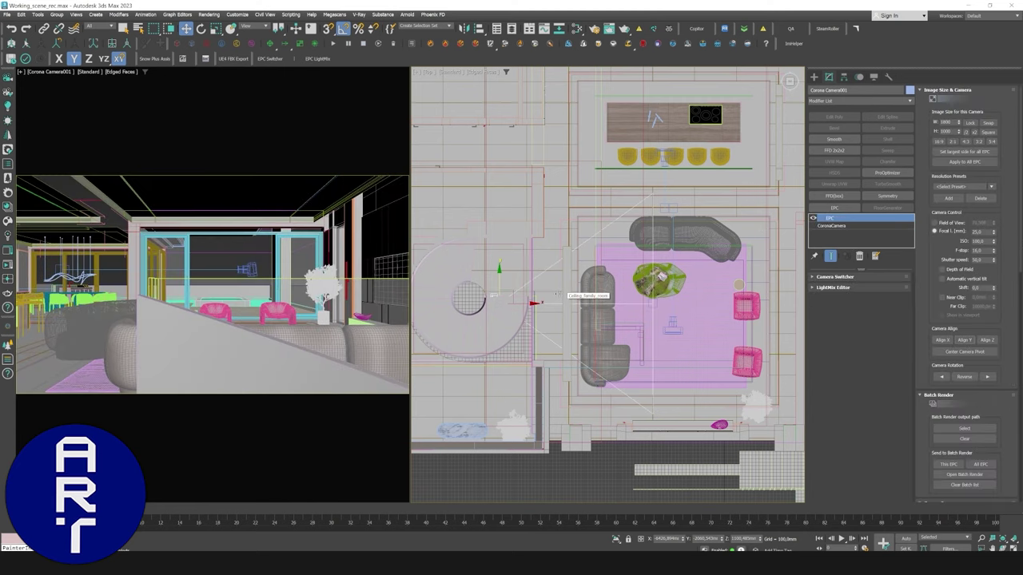
mouse_move(234, 307)
middle_mouse_down()
mouse_move(214, 312)
mouse_move(223, 313)
middle_mouse_up()
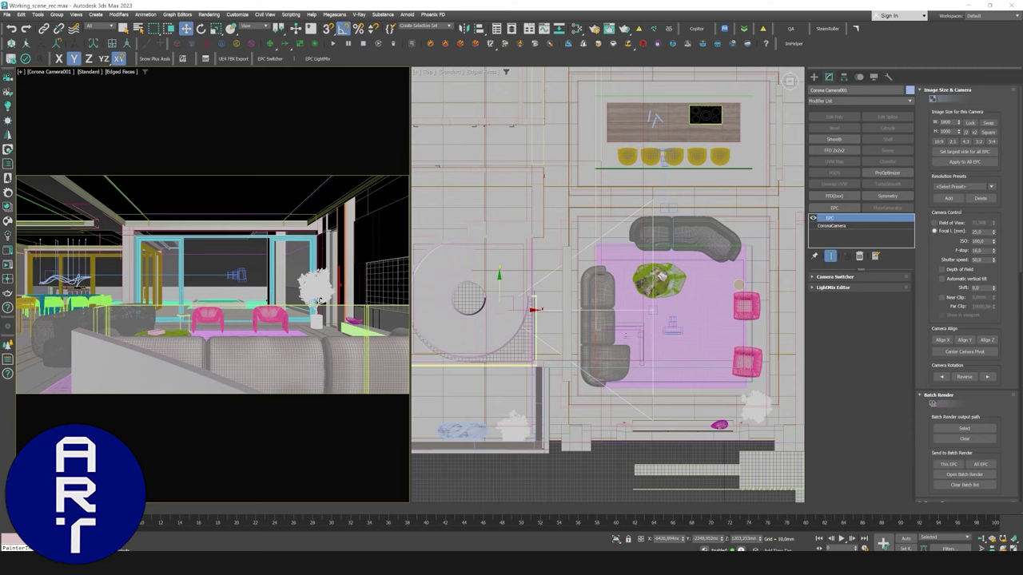
right_click(521, 305)
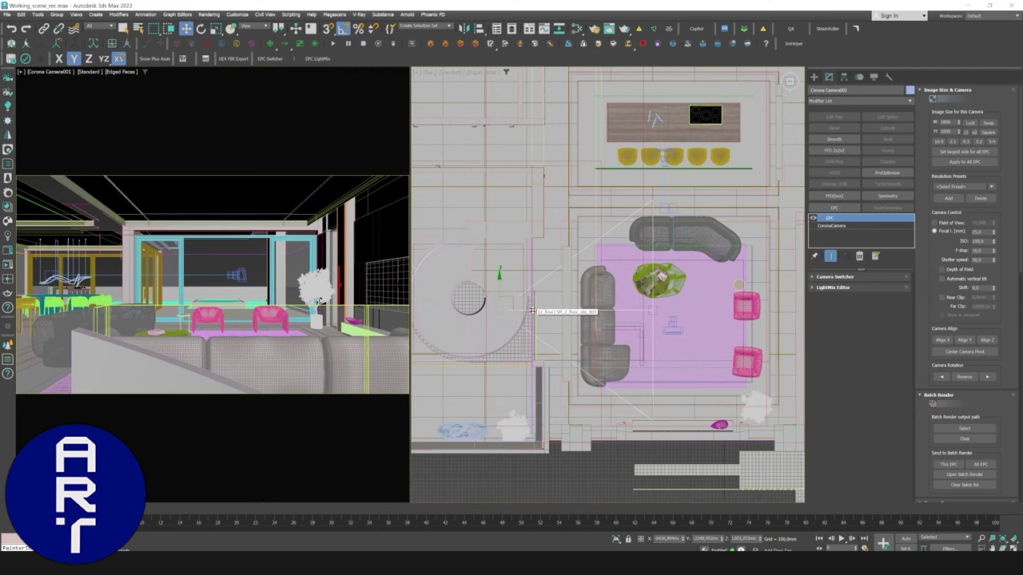
Enable clipping on the staircase camera with the near clip at 2910 mm and the far clip at 500000 mm.
left_click(959, 297)
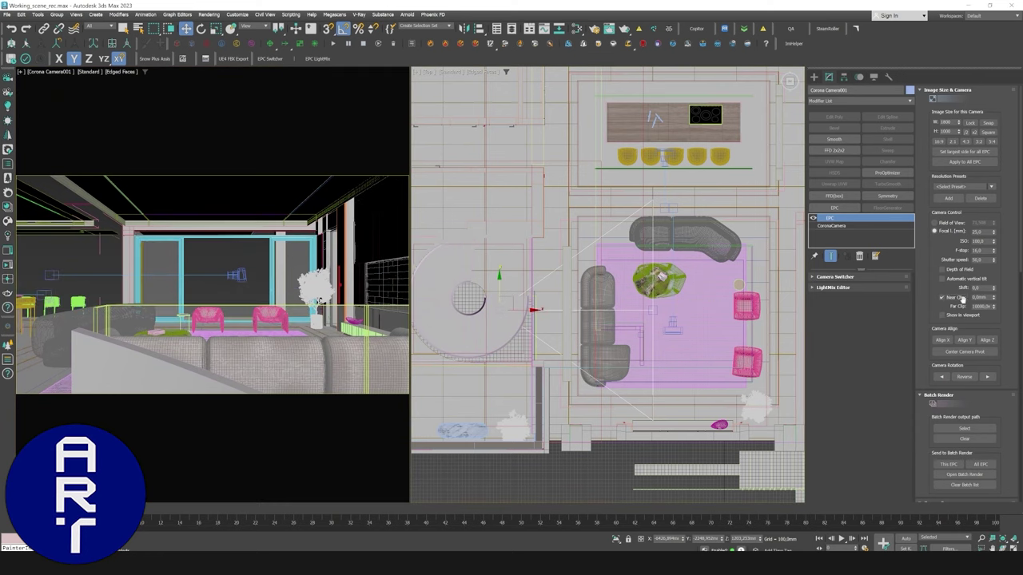
left_click_drag(994, 299, 1003, 271)
left_click_drag(1002, 191, 1006, 221)
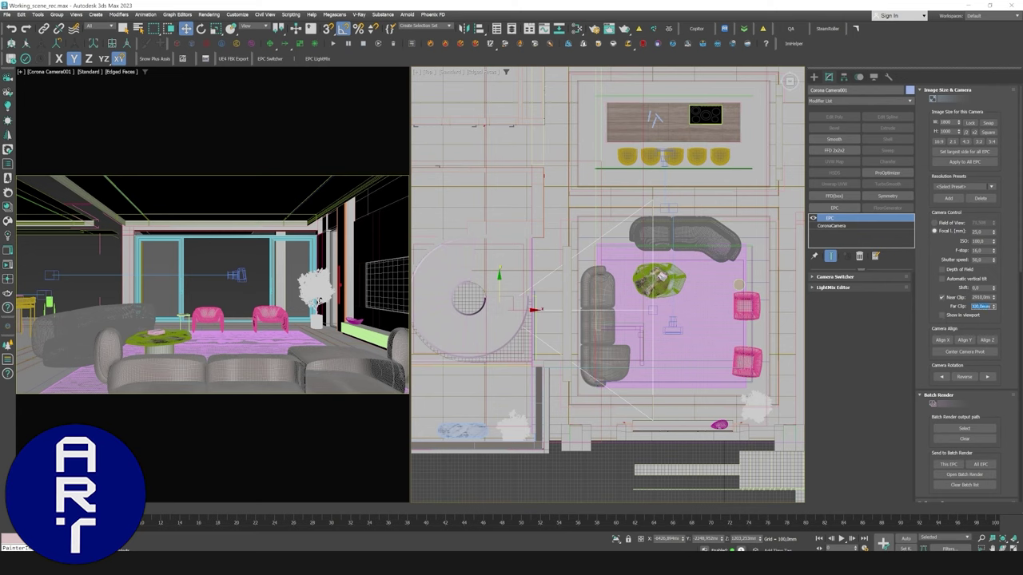
type("500000")
key("Return")
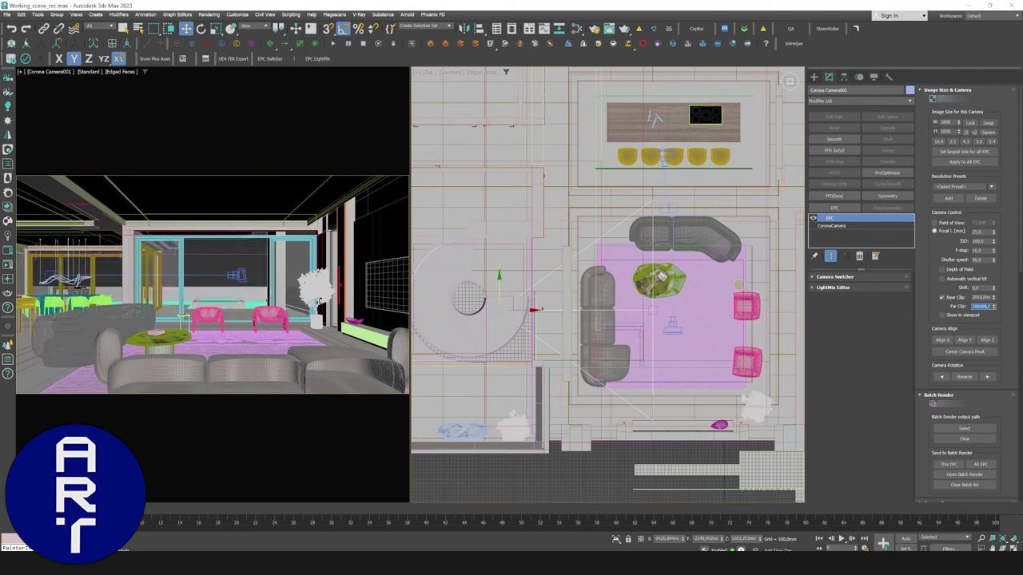
Turn on viewport display of the staircase camera's clipping and check it in the top view.
scroll(483, 240, "down", 5)
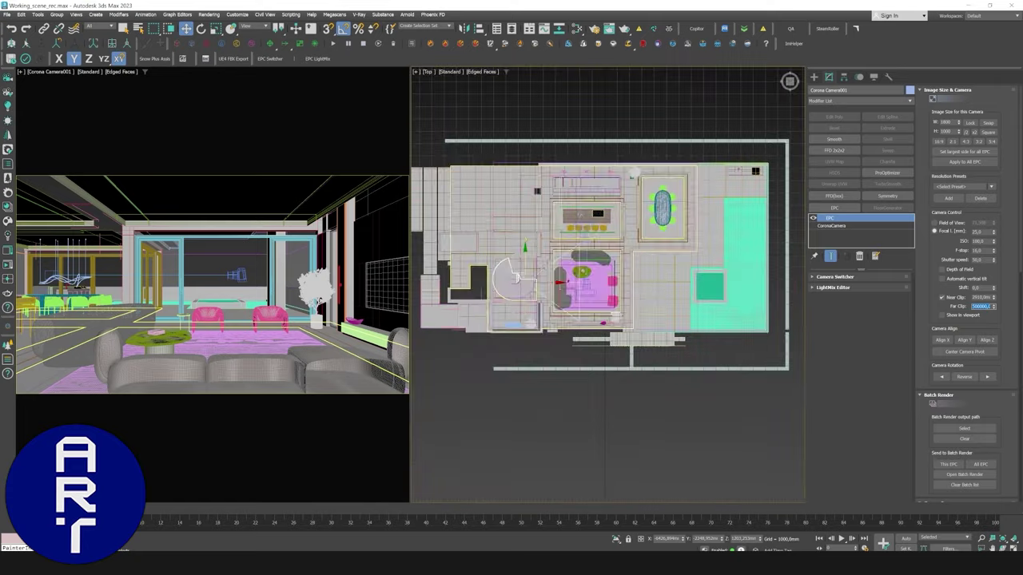
left_click(529, 327)
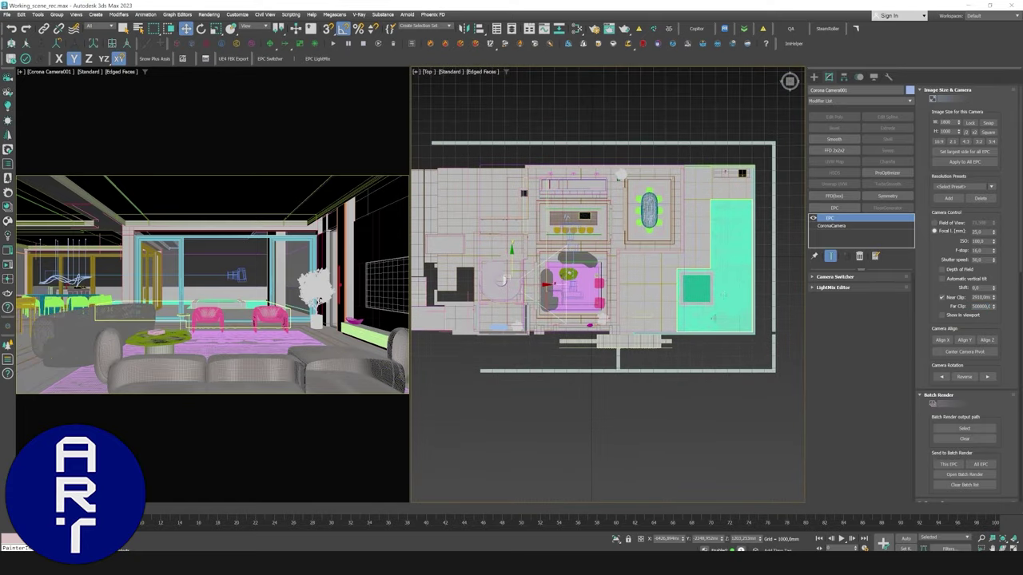
key("ctrl+d")
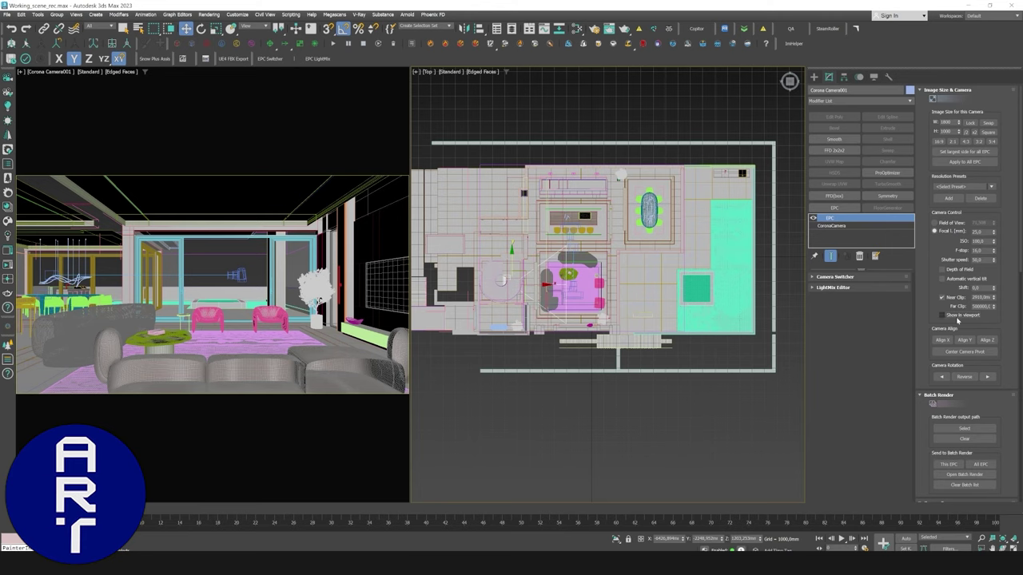
left_click(950, 315)
scroll(584, 296, "down", 6)
scroll(613, 298, "up", 3)
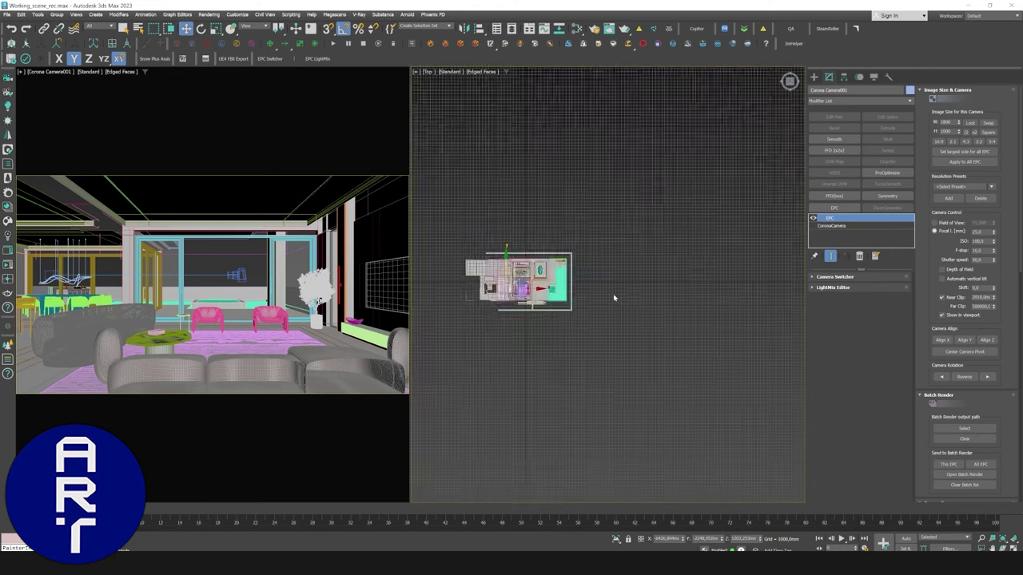
scroll(547, 294, "up", 9)
middle_click_drag(532, 292, 659, 294)
middle_click_drag(597, 268, 684, 279)
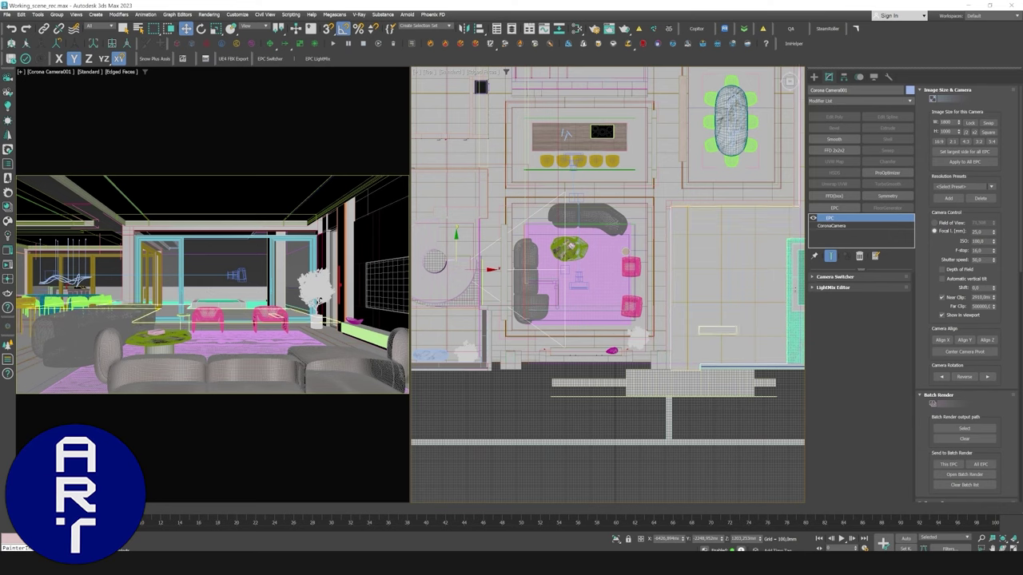
Exclude the long sofa nearest the staircase camera from its view with the base CoronaCamera include/exclude list.
left_click(843, 227)
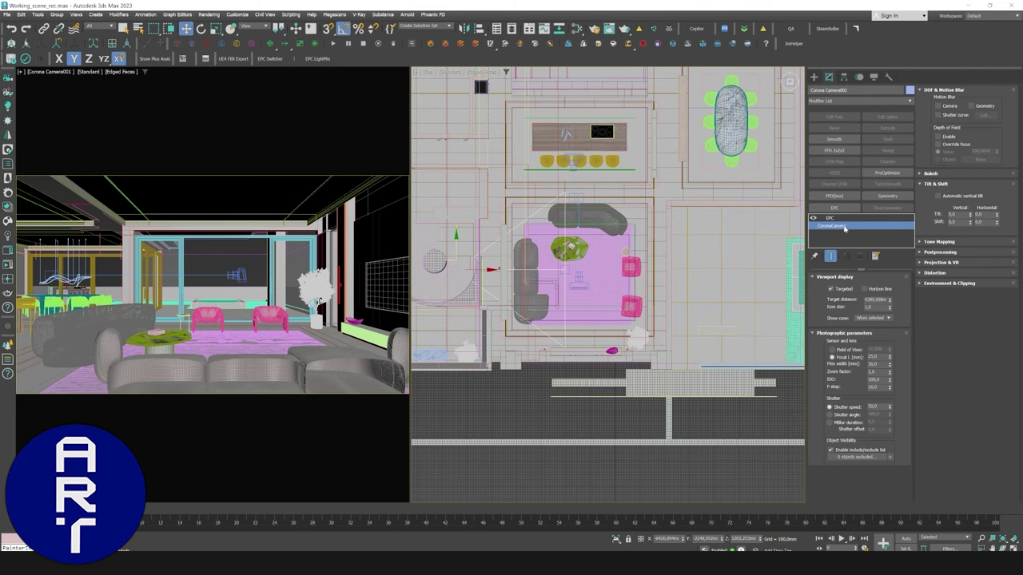
left_click(844, 451)
left_click(845, 450)
left_click(890, 457)
scroll(538, 253, "up", 5)
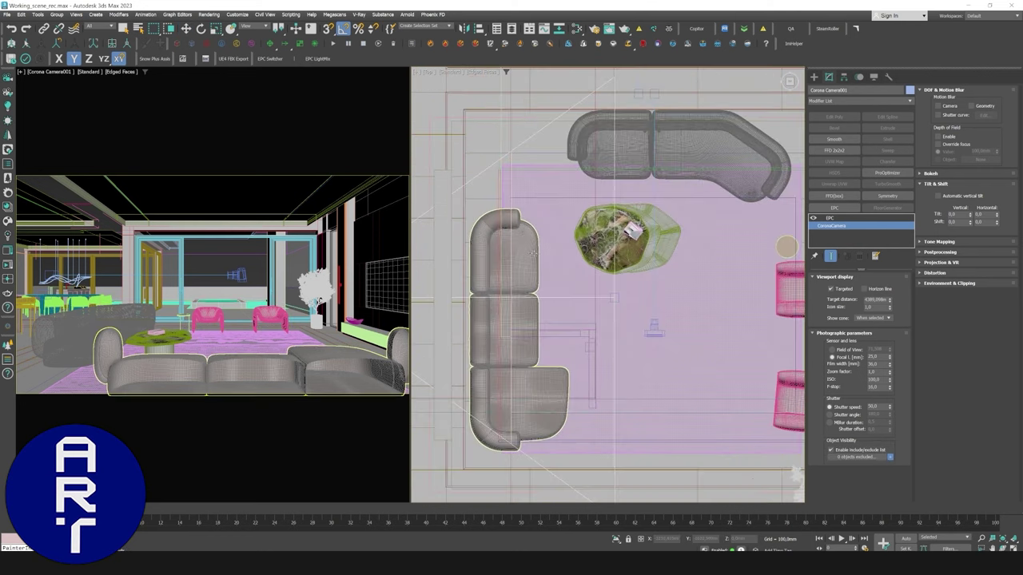
left_click(533, 253)
right_click(211, 342)
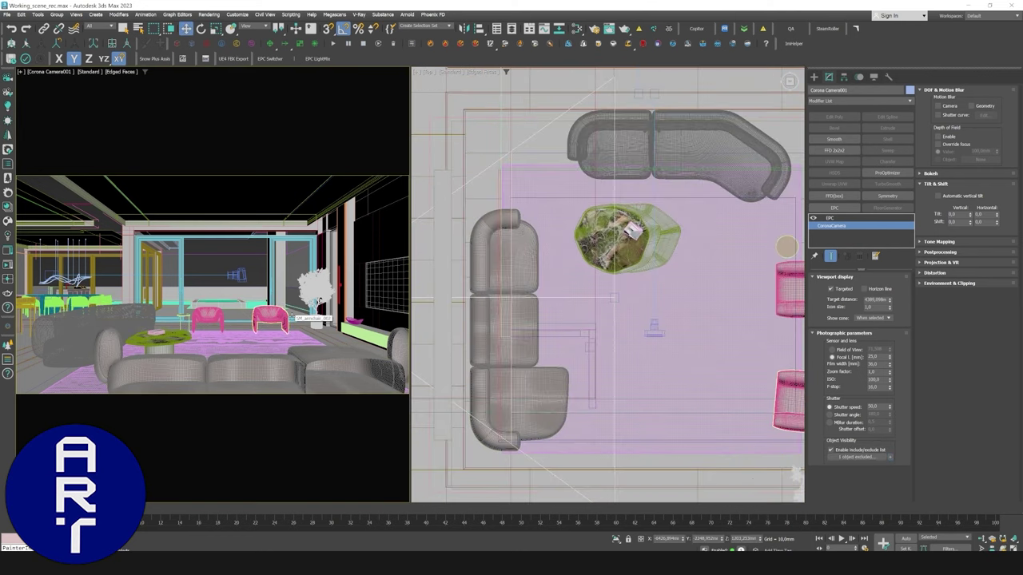
Set the staircase camera's focal length to 26 mm in the EPC modifier and deselect the camera.
key("alt+w")
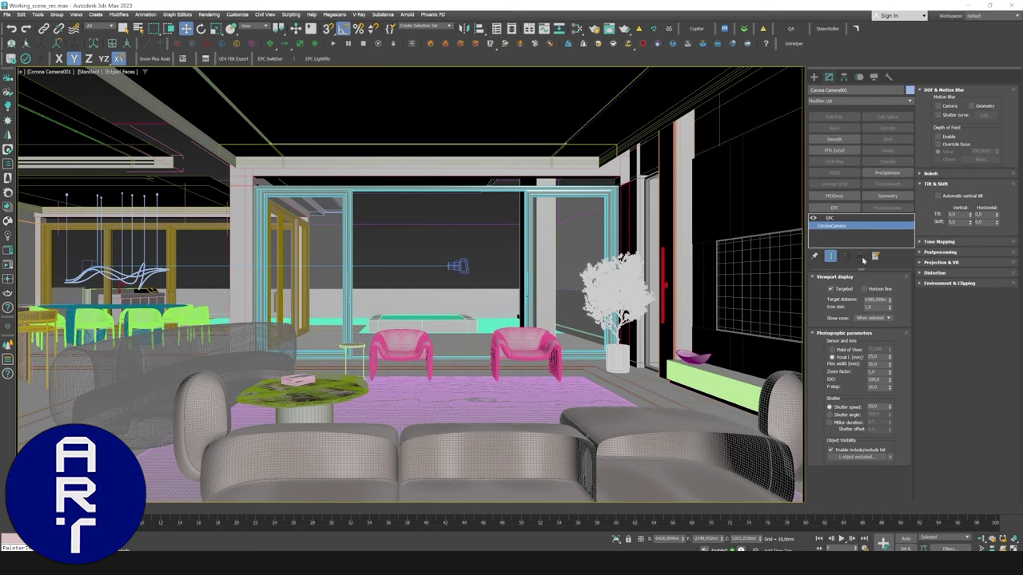
left_click(839, 218)
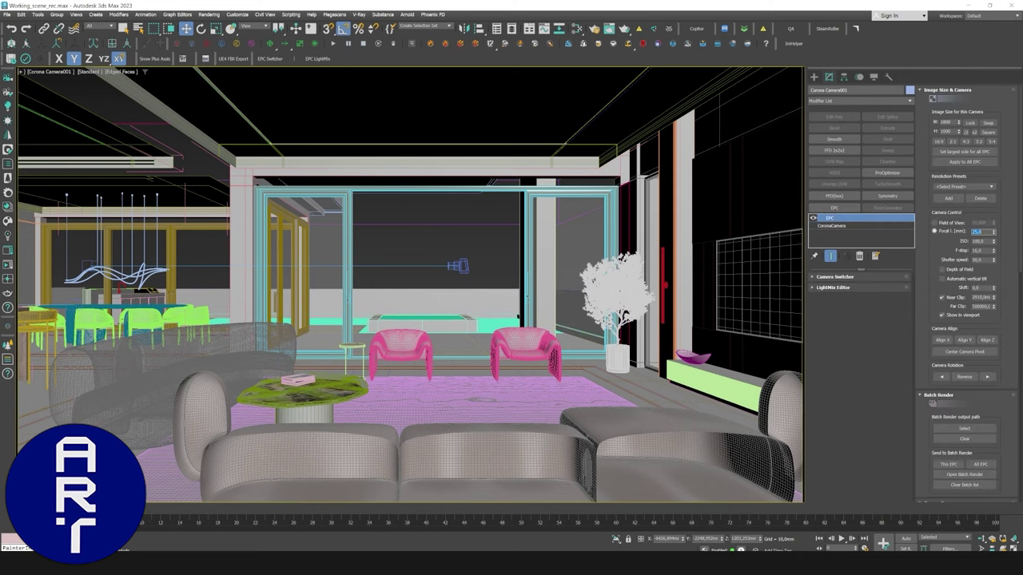
key("Return")
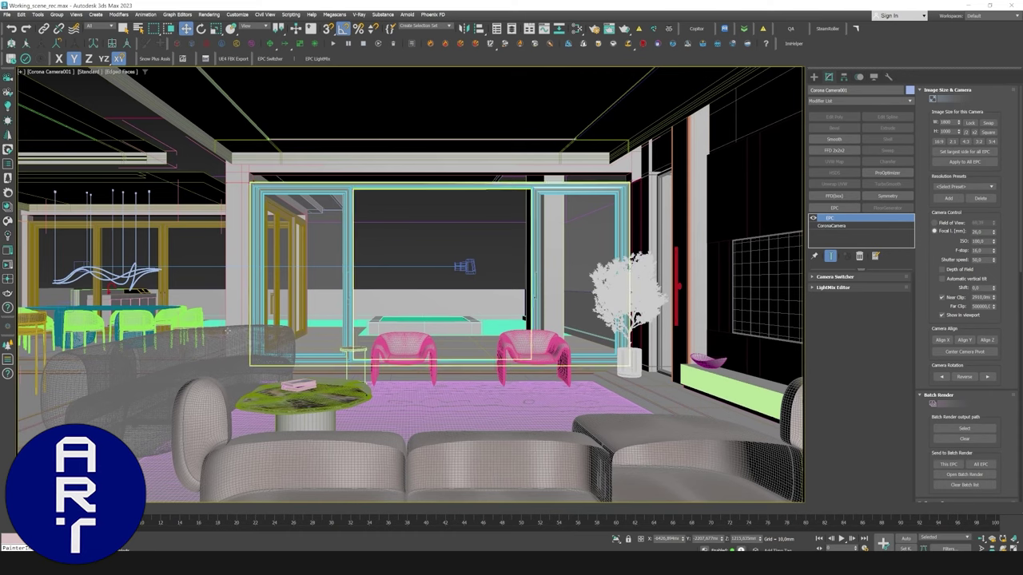
left_click(225, 330)
left_click(404, 264)
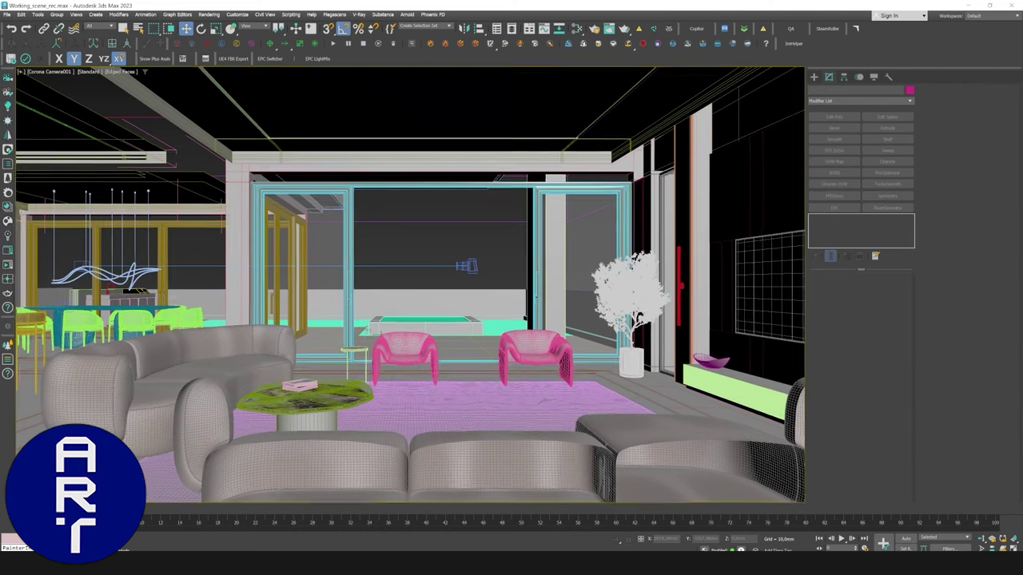
Select the TV camera beside the kitchen island in a perspective view and inspect its EPC settings.
key("alt+w")
scroll(629, 260, "down", 3)
key("p")
middle_click_drag(551, 296, 622, 199, "alt")
left_click(626, 189)
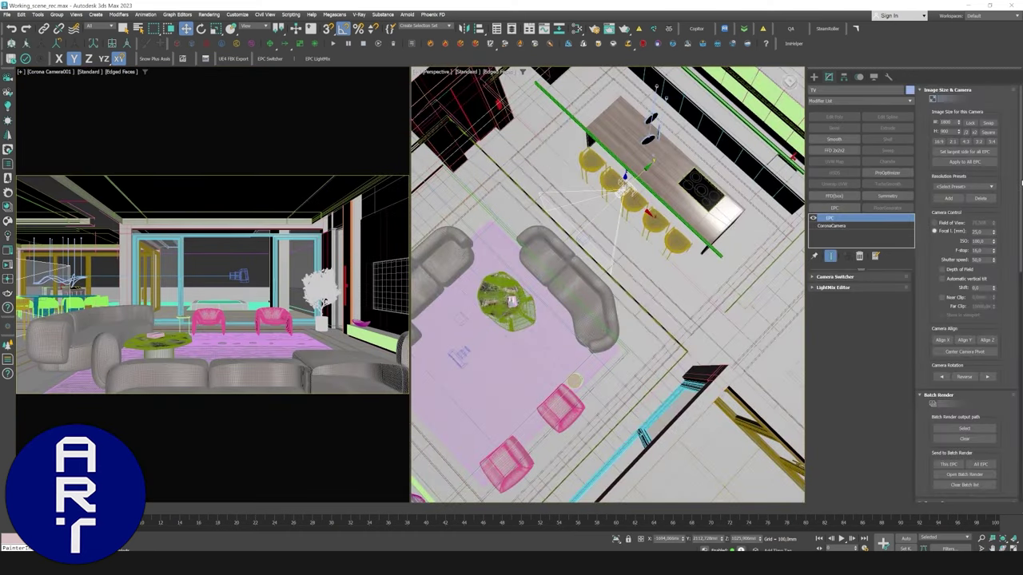
left_click_drag(1021, 183, 1021, 184)
Create another targeted Corona camera on the open ground outside the villa, aimed toward the building.
middle_click_drag(577, 243, 695, 191)
scroll(644, 240, "down", 5)
left_click(815, 77)
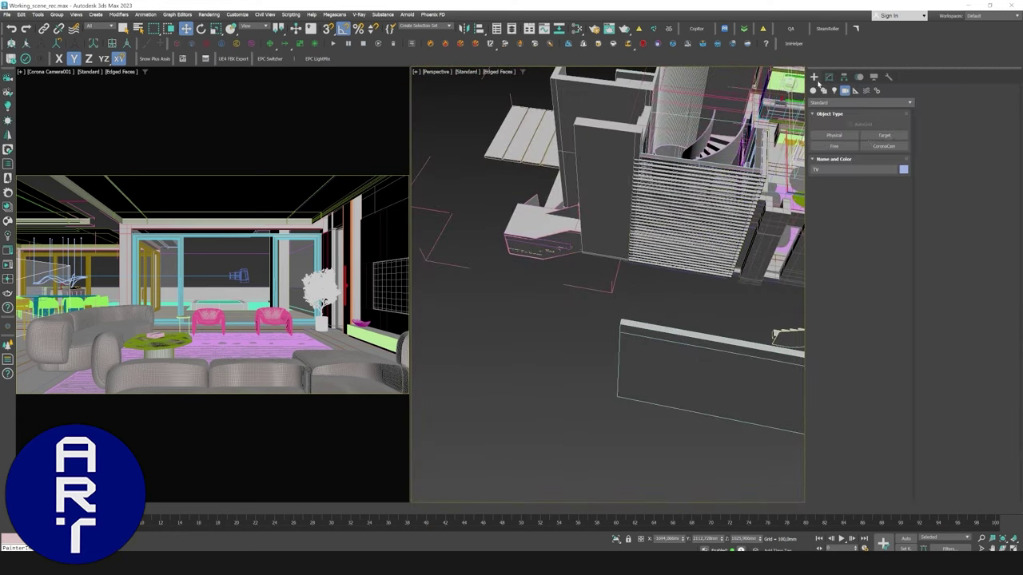
left_click(884, 145)
left_click_drag(424, 399, 477, 308)
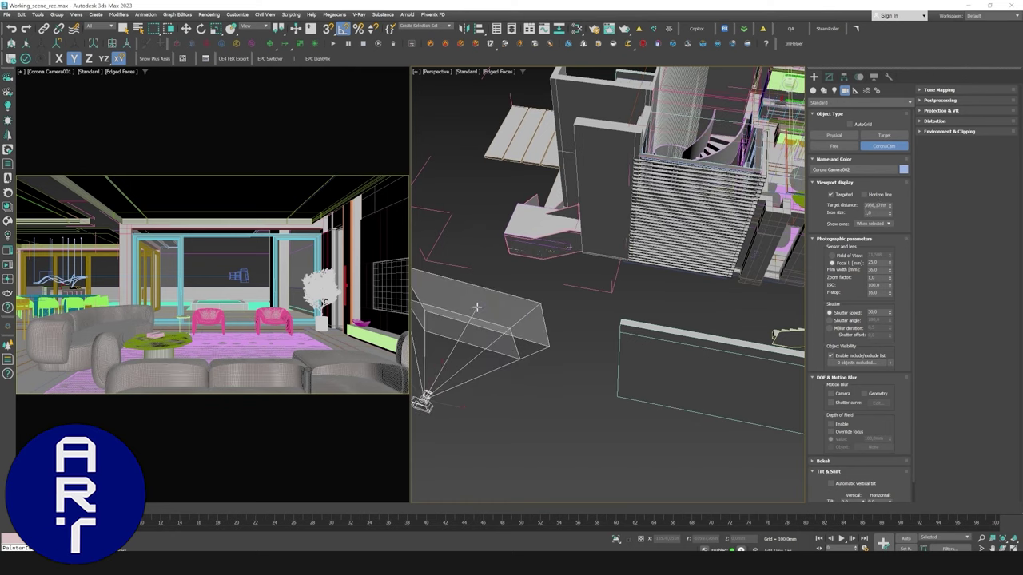
right_click(477, 308)
Add the EPC modifier to the outdoor camera, align it on X, and disable its near clipping.
left_click(828, 77)
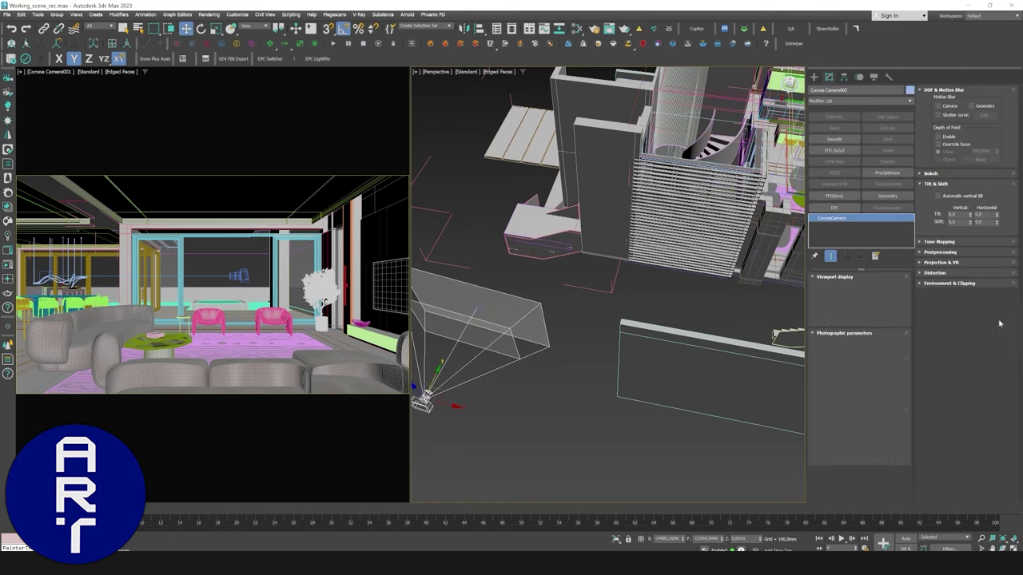
left_click(851, 207)
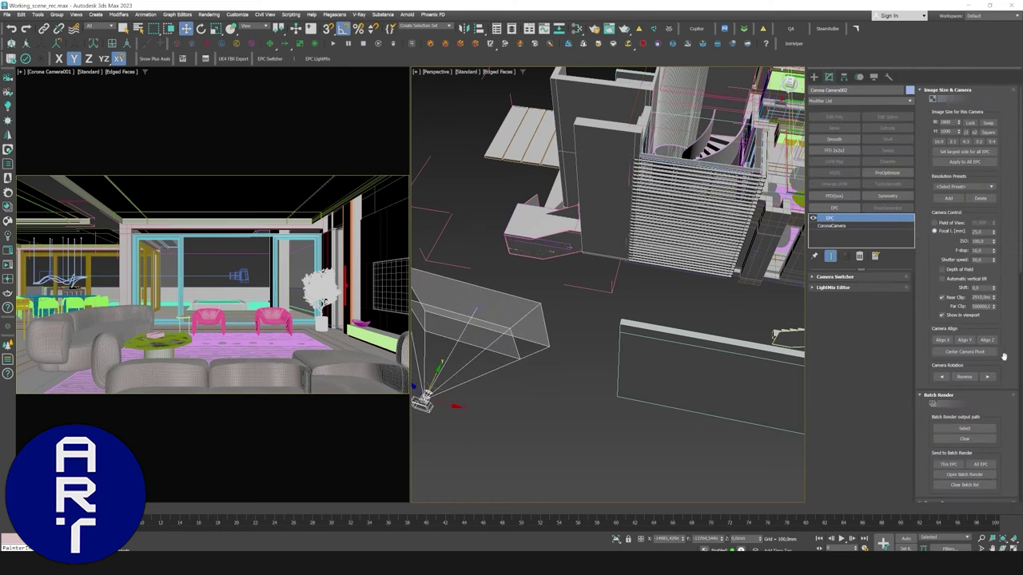
left_click(949, 341)
middle_click_drag(653, 301, 717, 305, "alt")
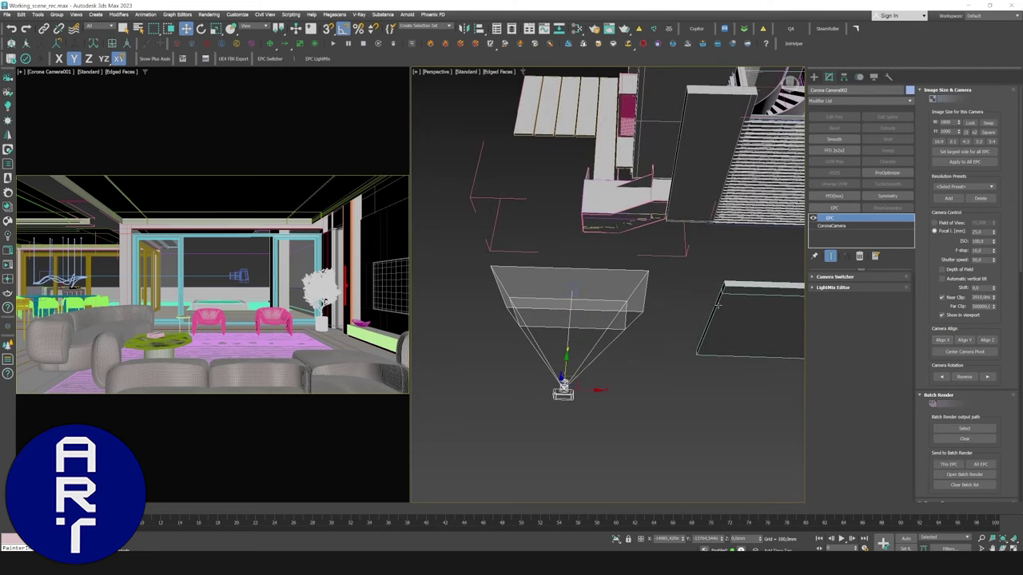
left_click(941, 298)
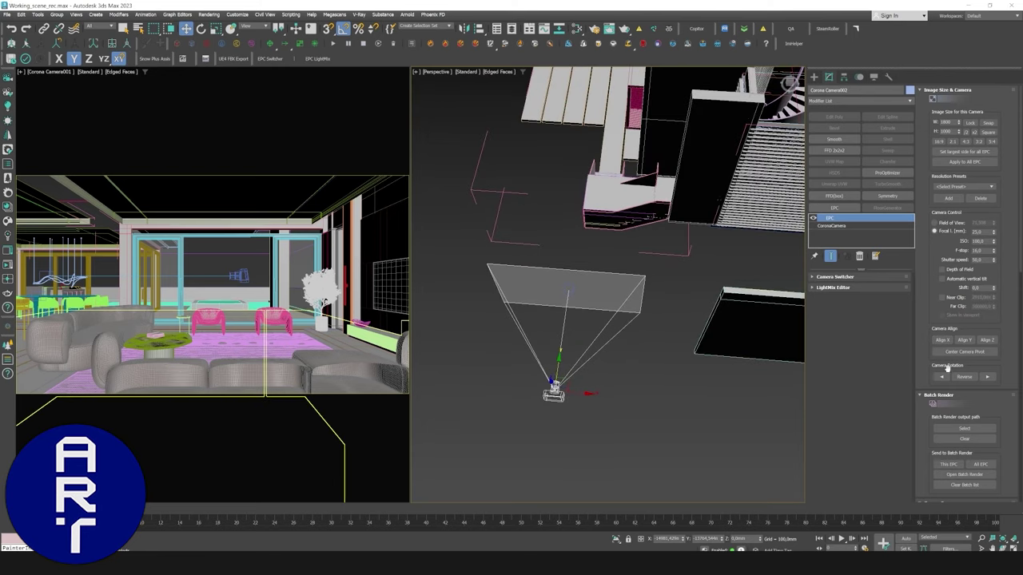
Rotate the outdoor camera repeatedly in one direction using EPC's fixed camera rotation steps.
left_click(941, 376)
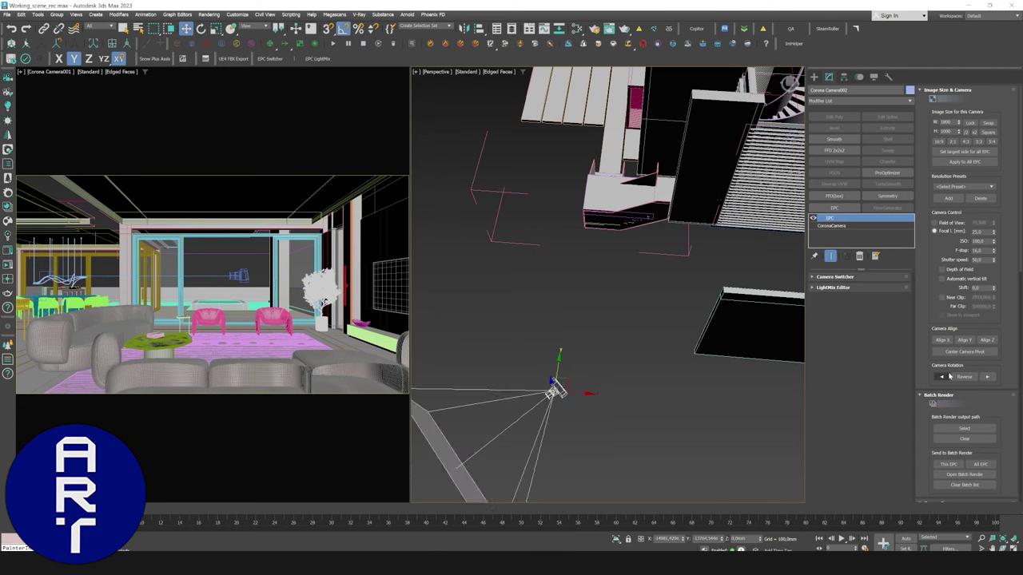
left_click(948, 376)
left_click(948, 376)
left_click(949, 377)
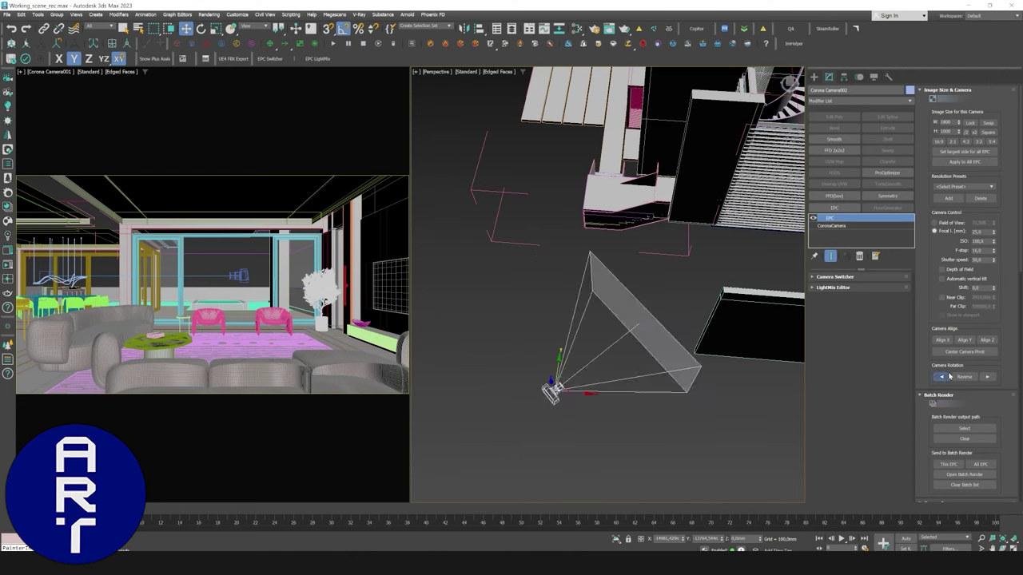
Reverse the outdoor camera's direction with EPC, clear the selection, and return to the villa's kitchen area.
left_click(965, 379)
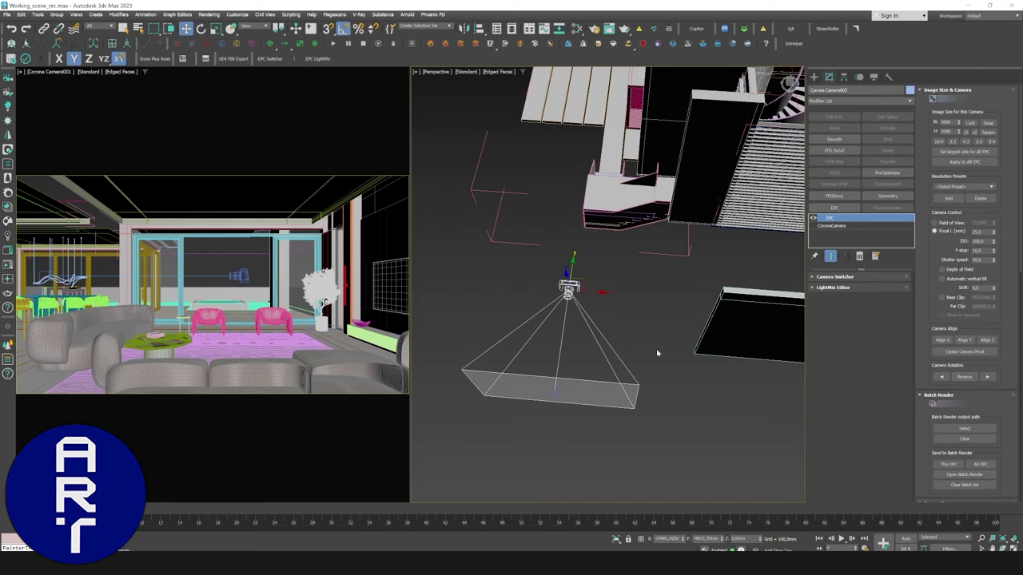
scroll(657, 353, "down", 3)
middle_click_drag(657, 354, 543, 373)
left_click(664, 212)
scroll(664, 208, "up", 8)
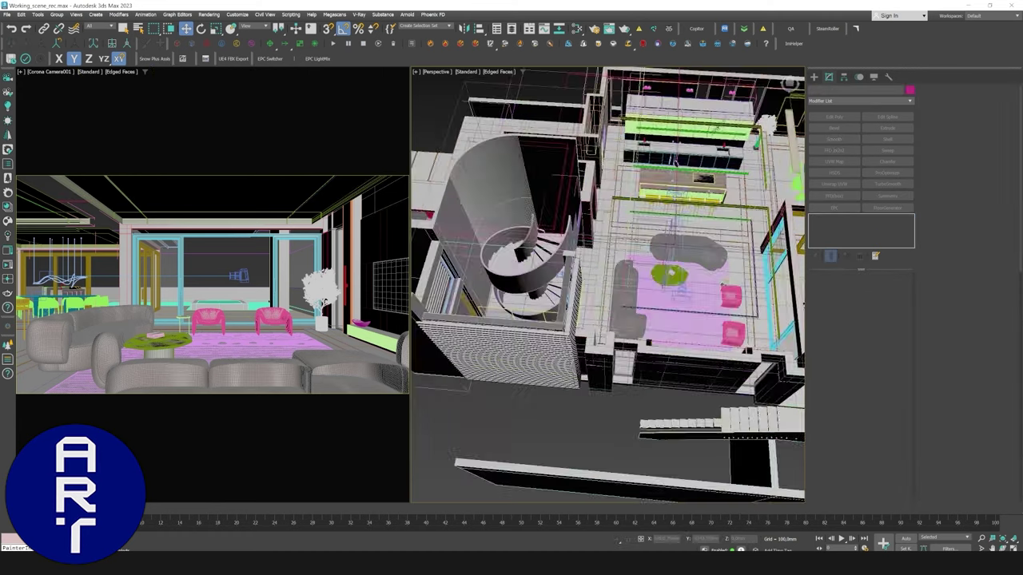
left_click(627, 194)
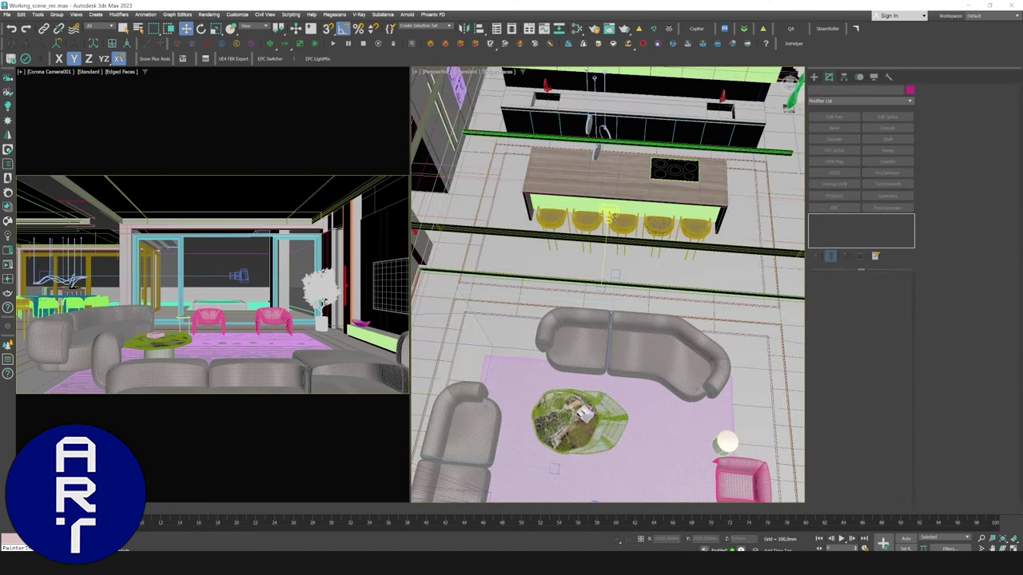
Check the villa's cameras in the EPC Camera Switcher and rename Corona Camera001 as Window.
left_click(276, 59)
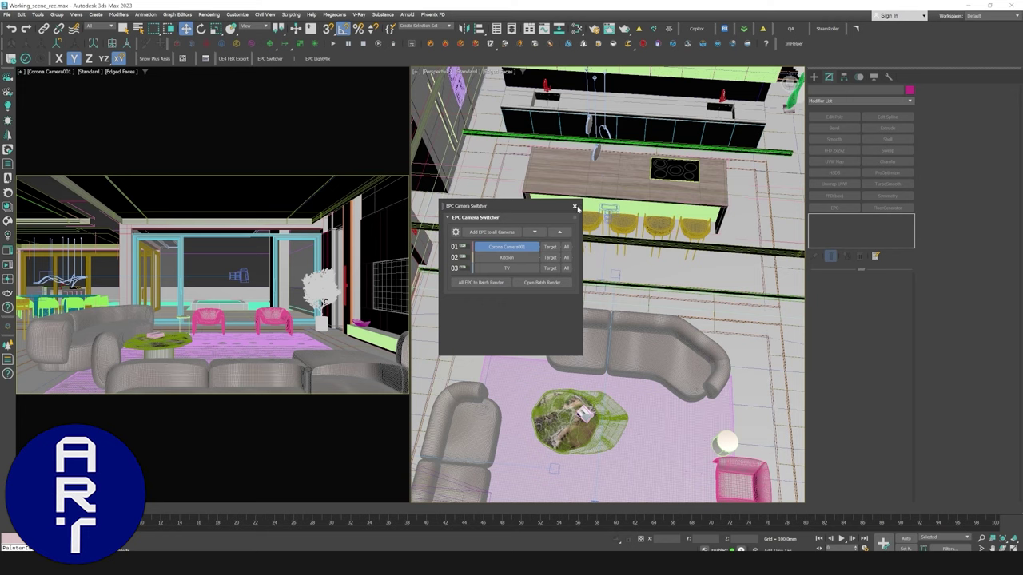
left_click(575, 207)
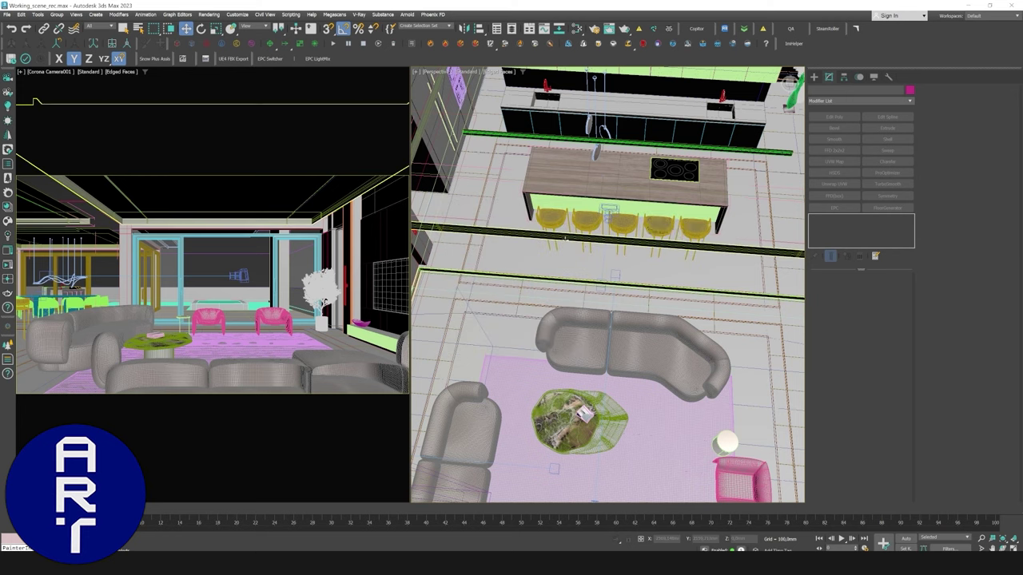
scroll(612, 249, "down", 4)
middle_click_drag(639, 268, 639, 308, "alt")
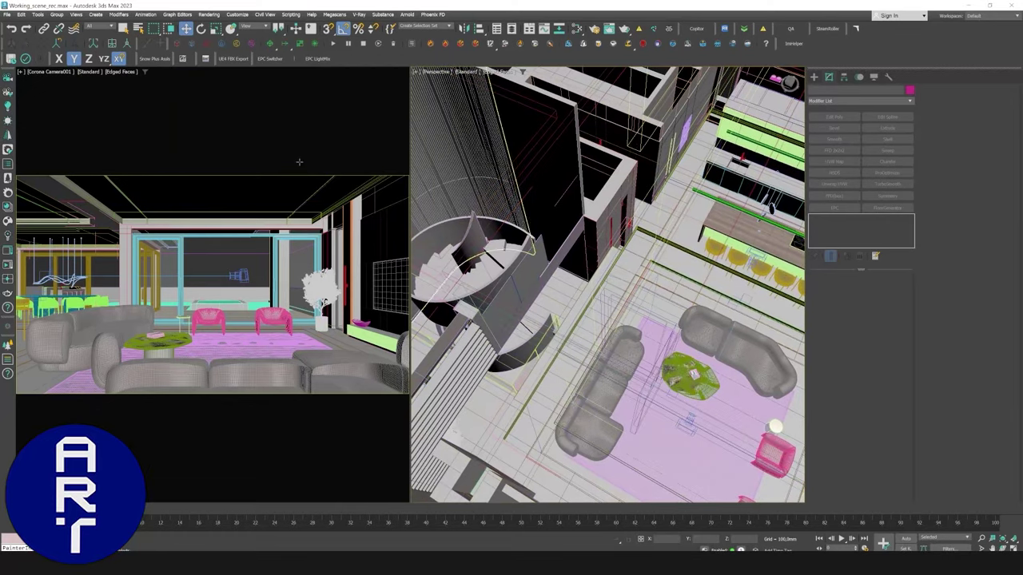
left_click(269, 58)
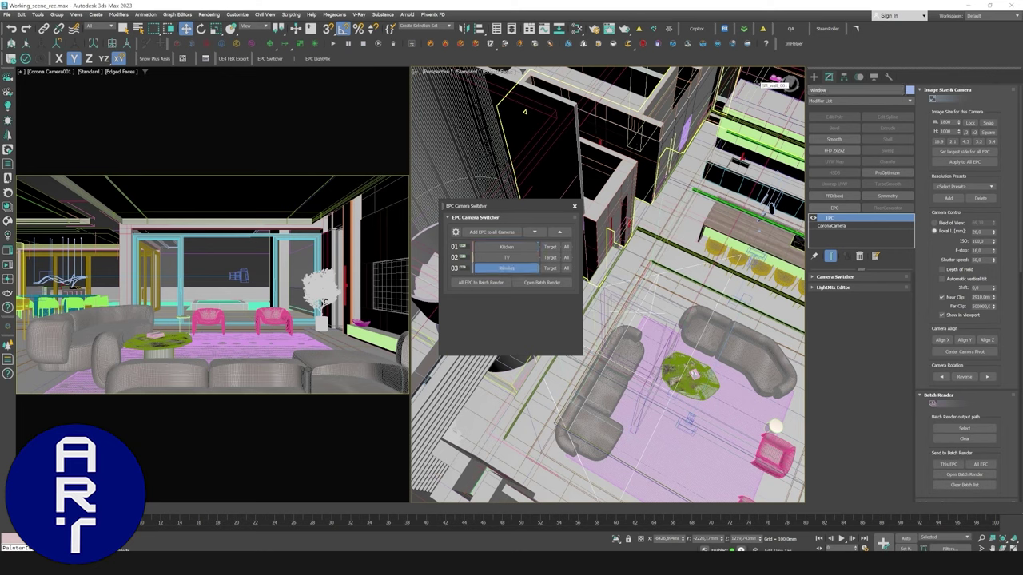
left_click(574, 208)
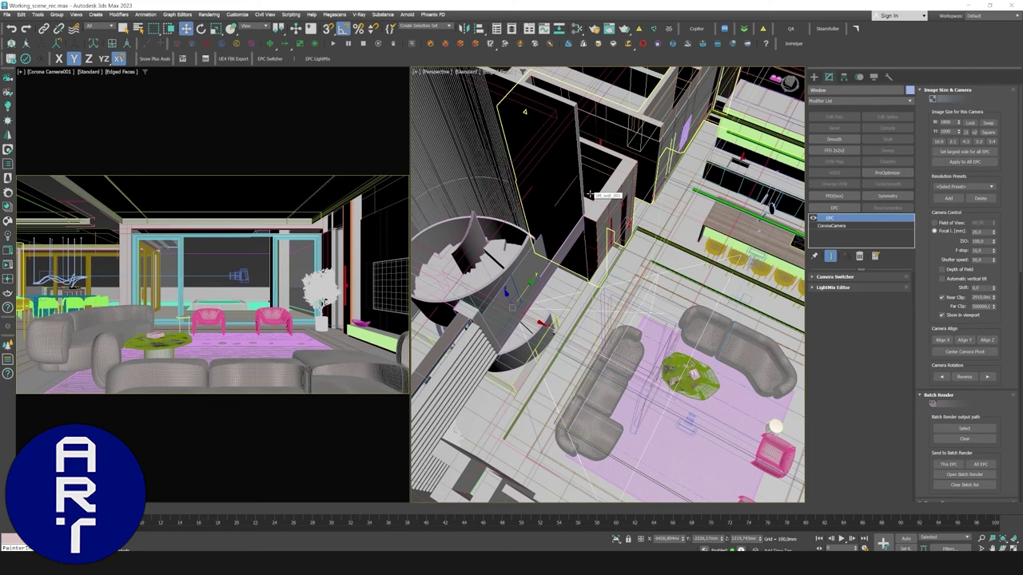
Activate the TV camera through the EPC Camera Switcher and show its view beside the perspective view.
left_click(590, 194)
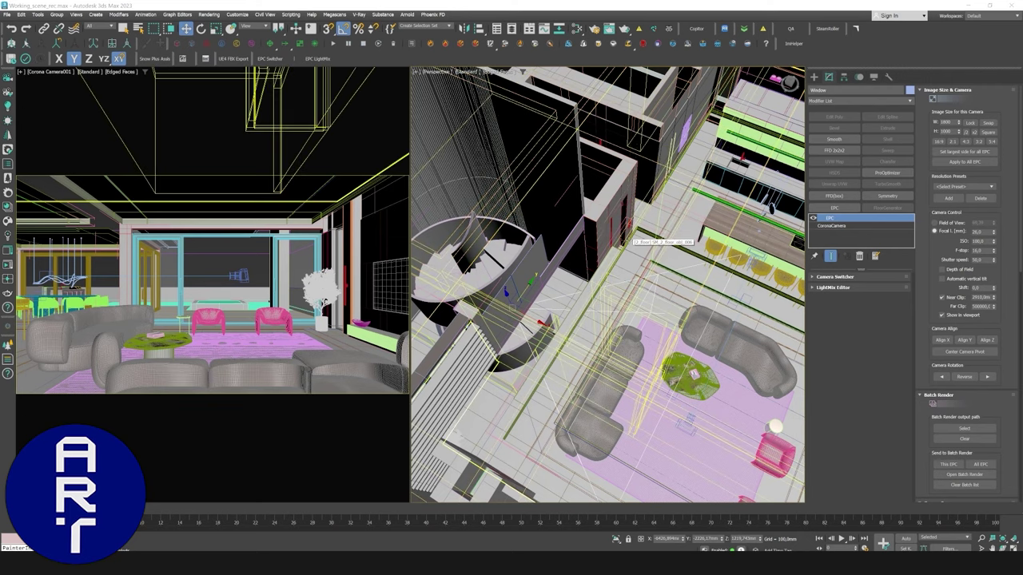
left_click(627, 240)
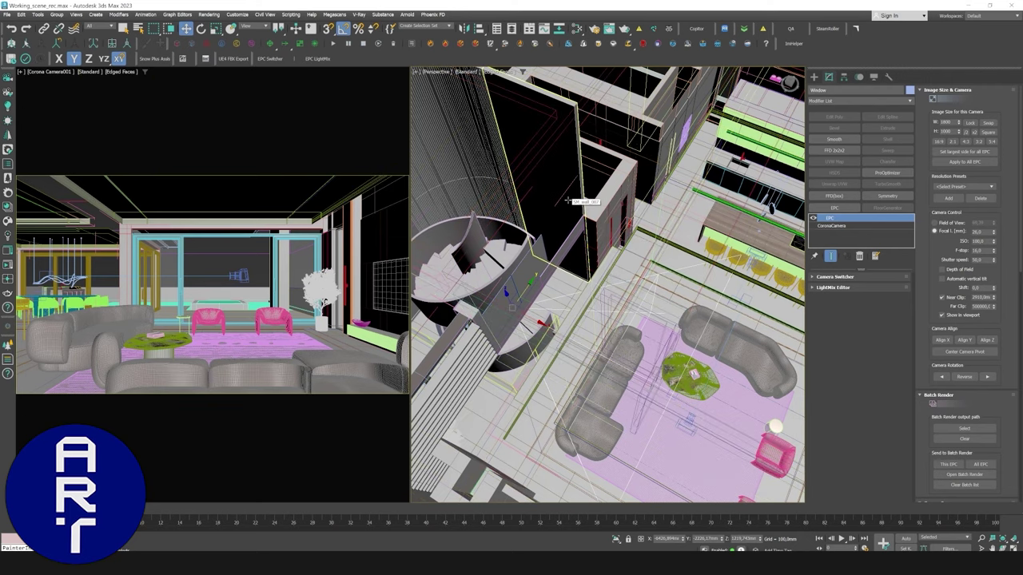
key("alt+w")
left_click(269, 58)
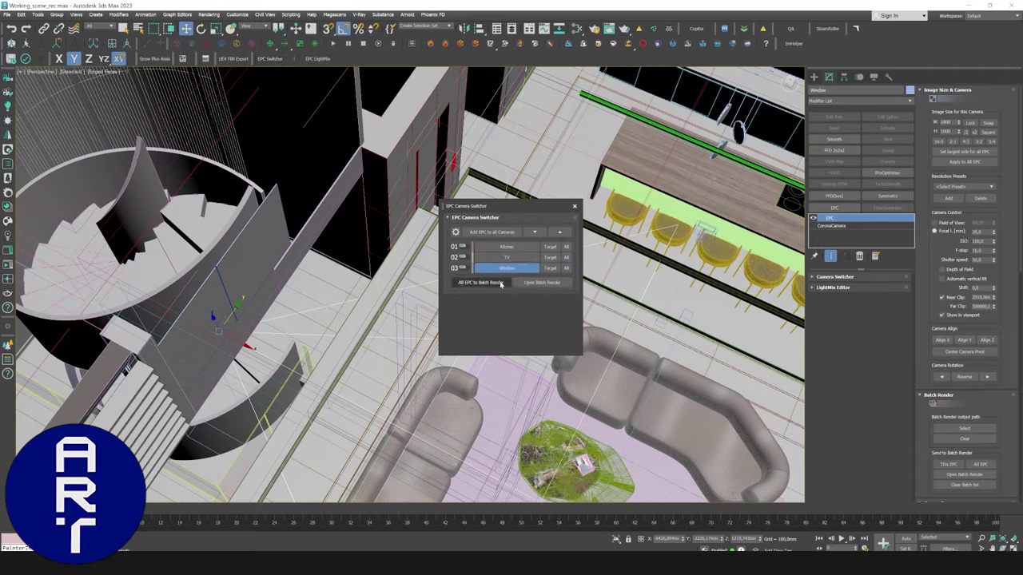
left_click(501, 284)
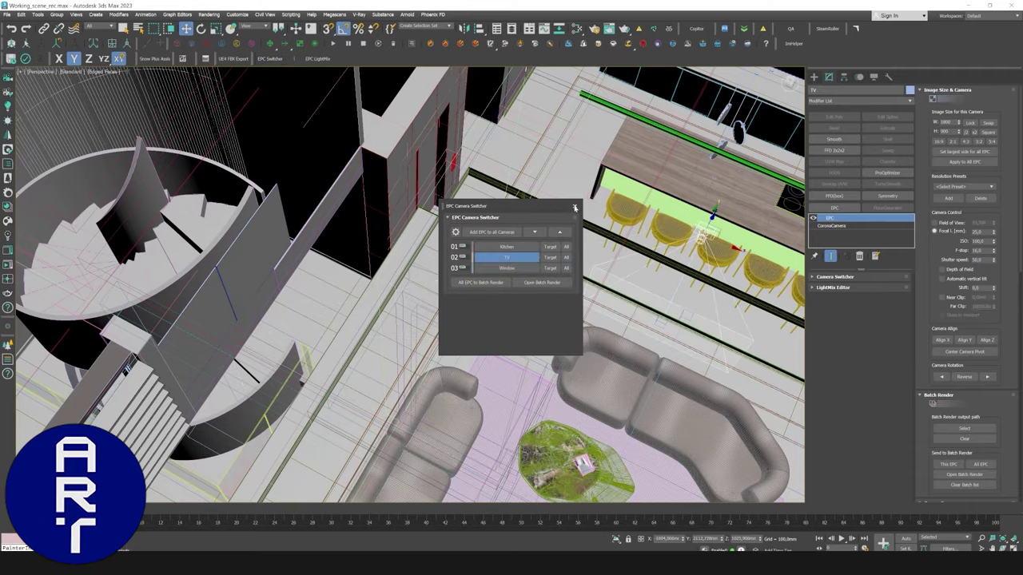
left_click(573, 206)
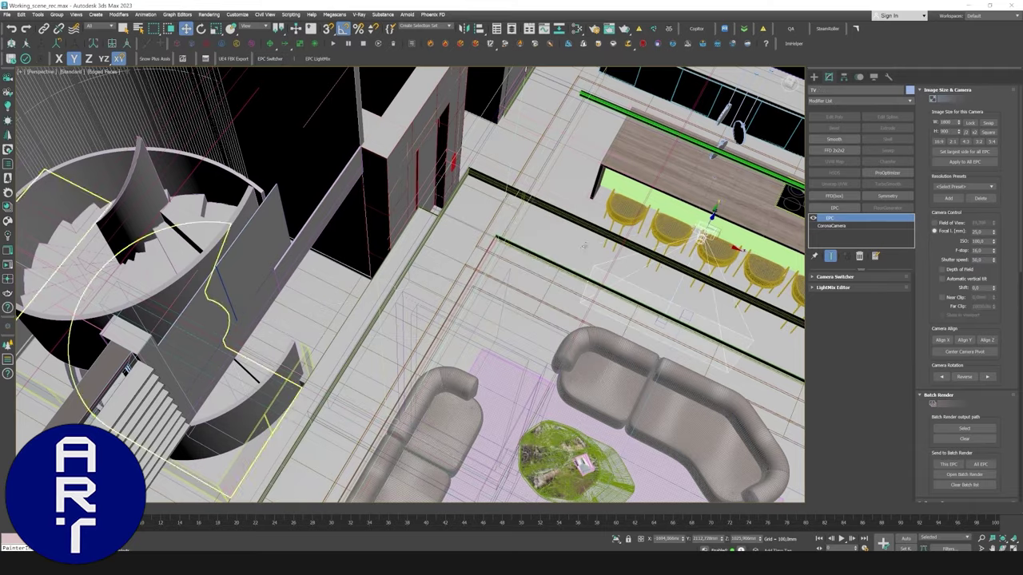
scroll(584, 246, "down", 3)
middle_click_drag(584, 246, 799, 158, "alt")
key("alt+w")
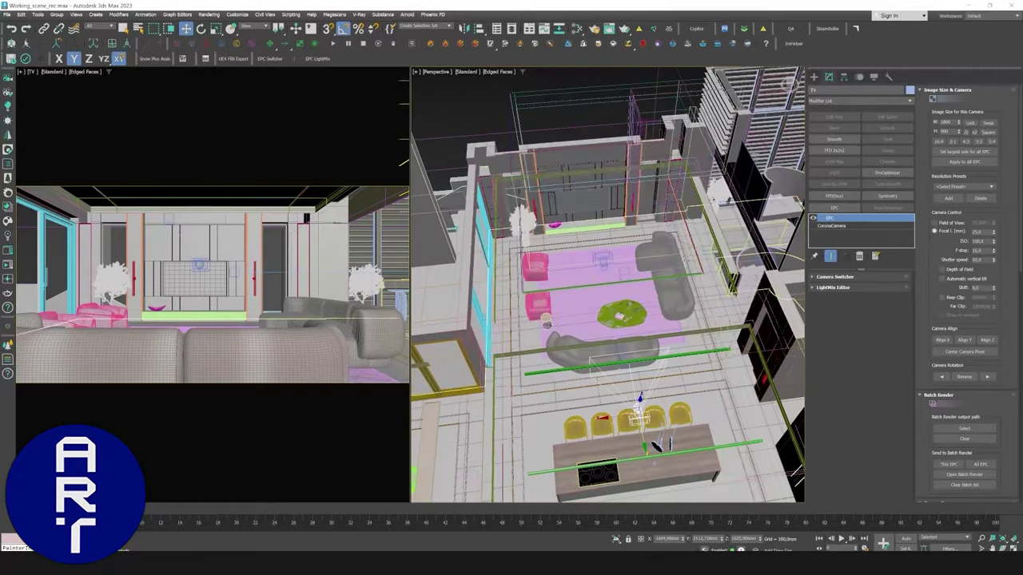
Collapse the TV camera's Corona Sun rollout in EPC and bring up its Corona Sky & HDRI Map settings.
left_click_drag(1020, 217, 1020, 377)
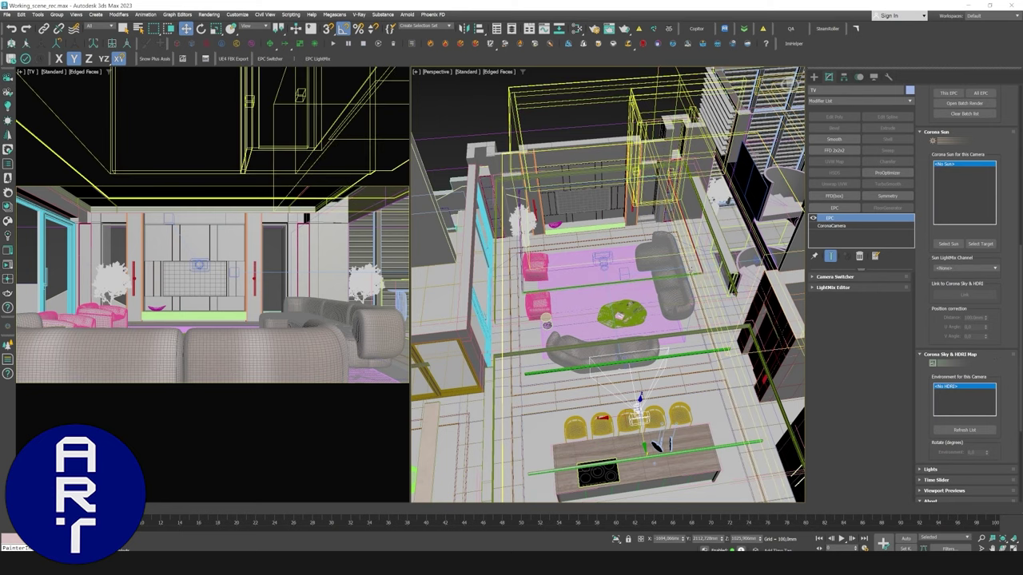
left_click(935, 132)
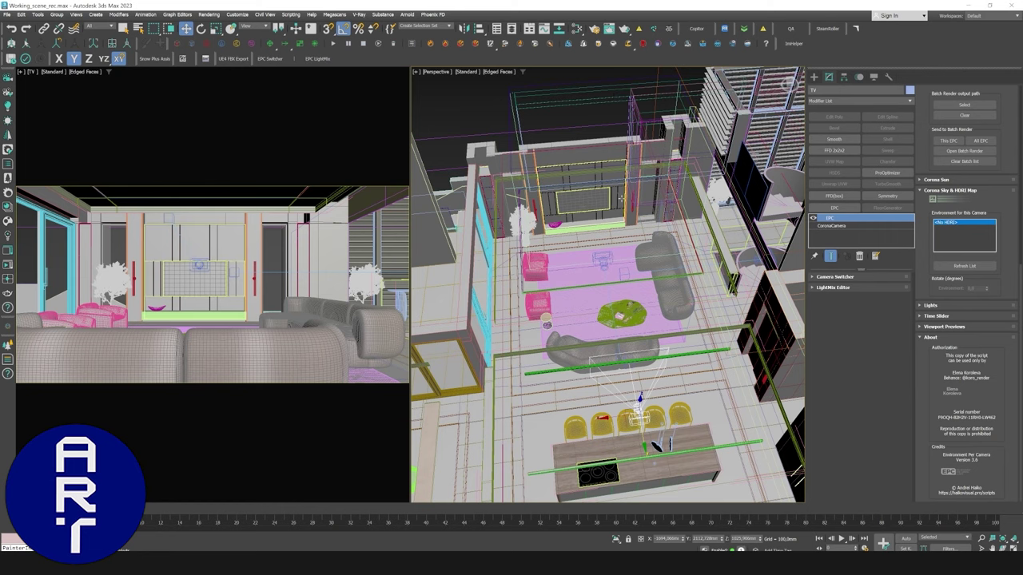
middle_click_drag(637, 249, 631, 248)
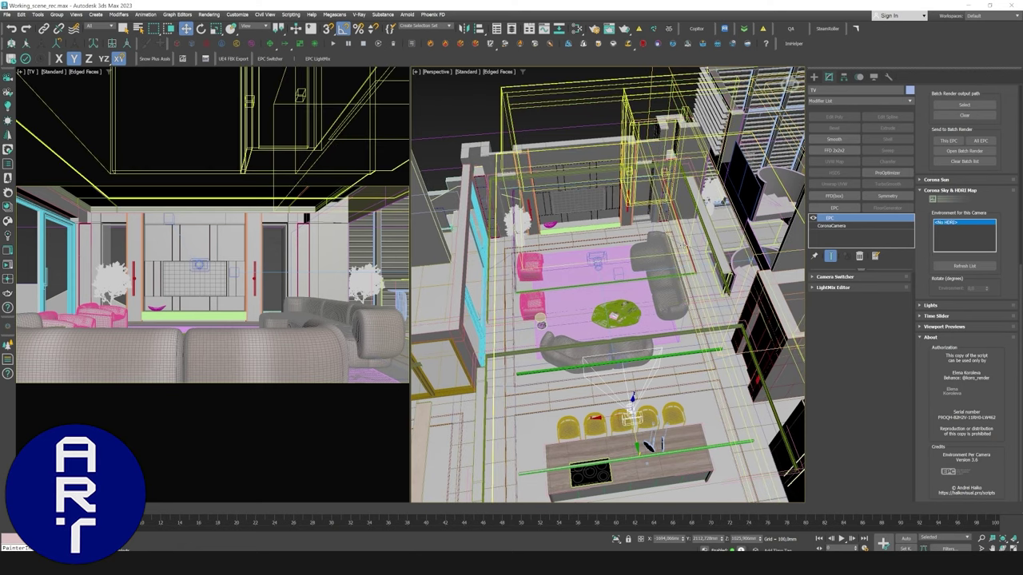
Create a new Slate Material Editor view named HDRI, place it first, and move the editor clear of the EPC settings.
left_click(577, 29)
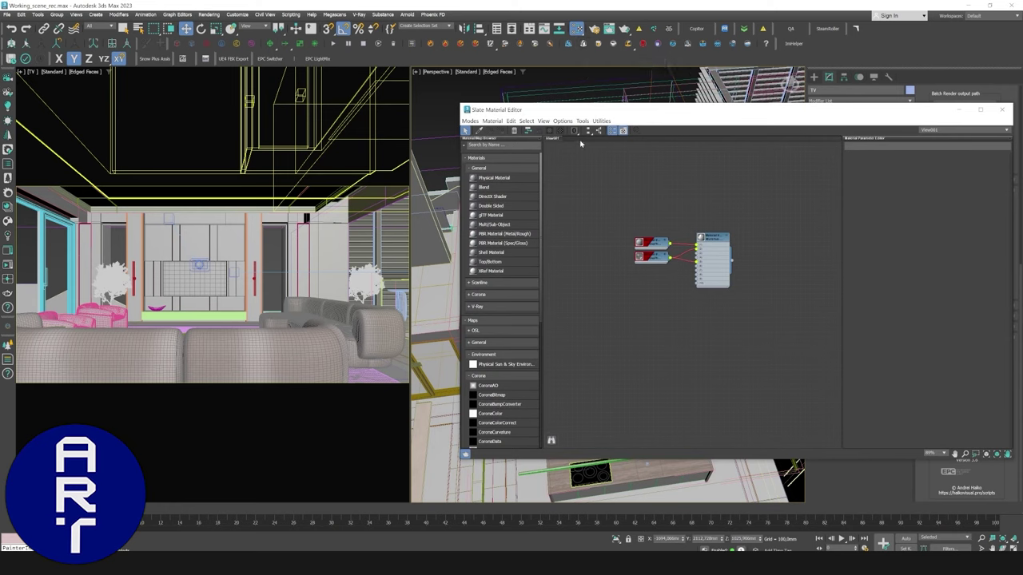
right_click(581, 143)
left_click(607, 145)
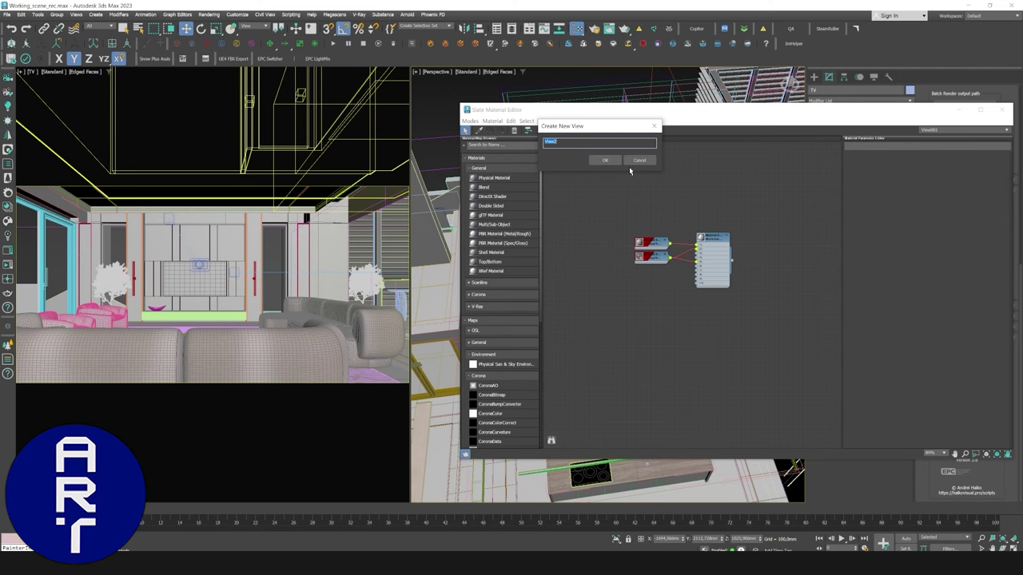
type("HDRI")
left_click(605, 160)
left_click_drag(572, 140, 551, 140)
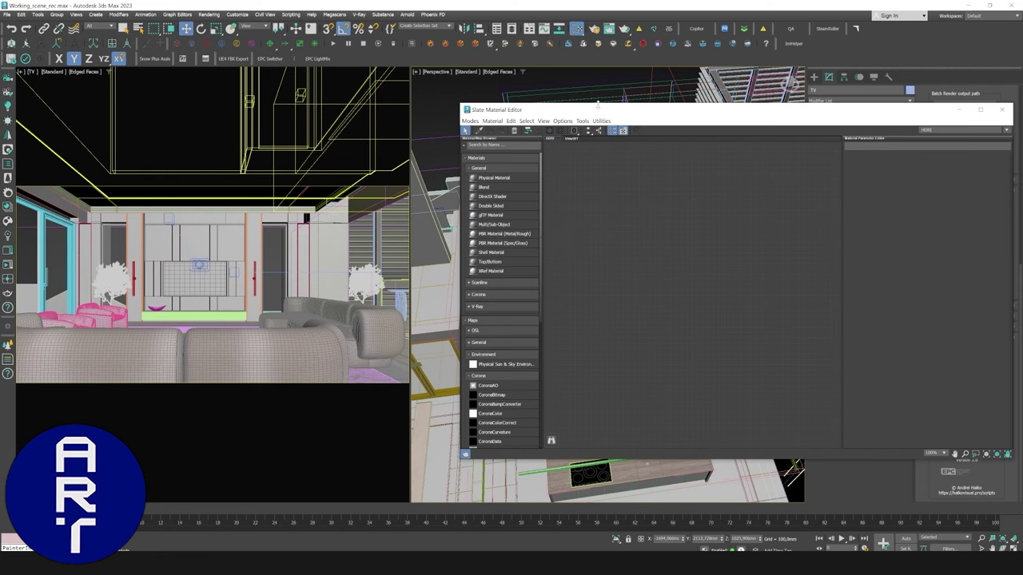
left_click_drag(598, 110, 377, 112)
Add a CoronaSky map to the HDRI view and enlarge its node preview.
right_click(365, 234)
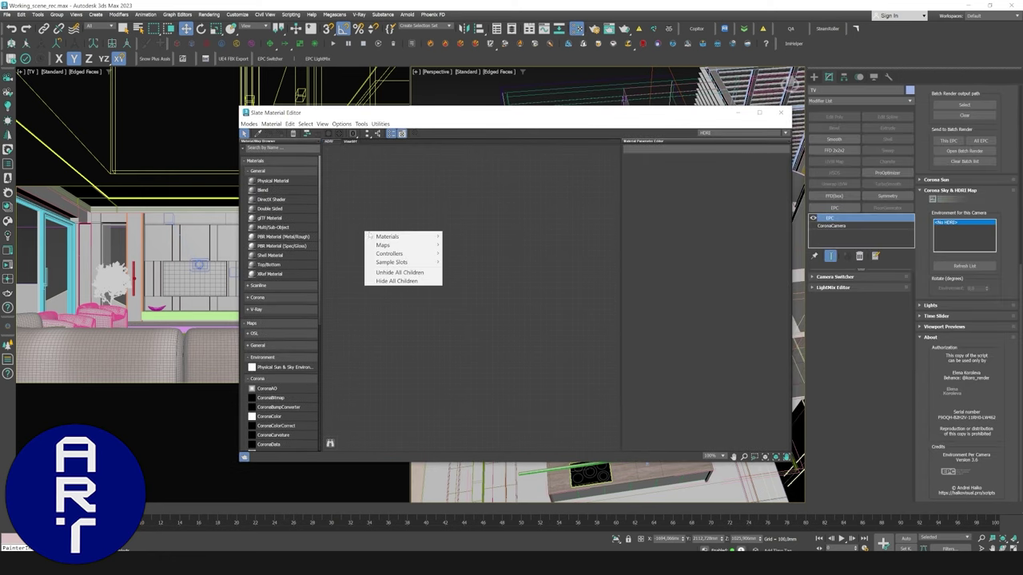
mouse_move(421, 246)
mouse_move(471, 270)
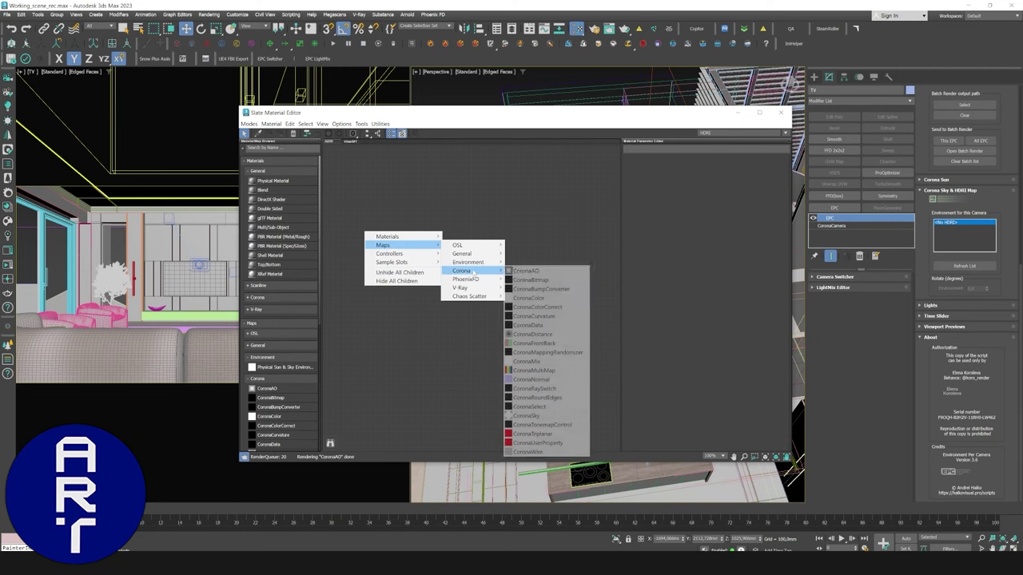
left_click(544, 413)
double_click(363, 232)
scroll(365, 231, "up", 2)
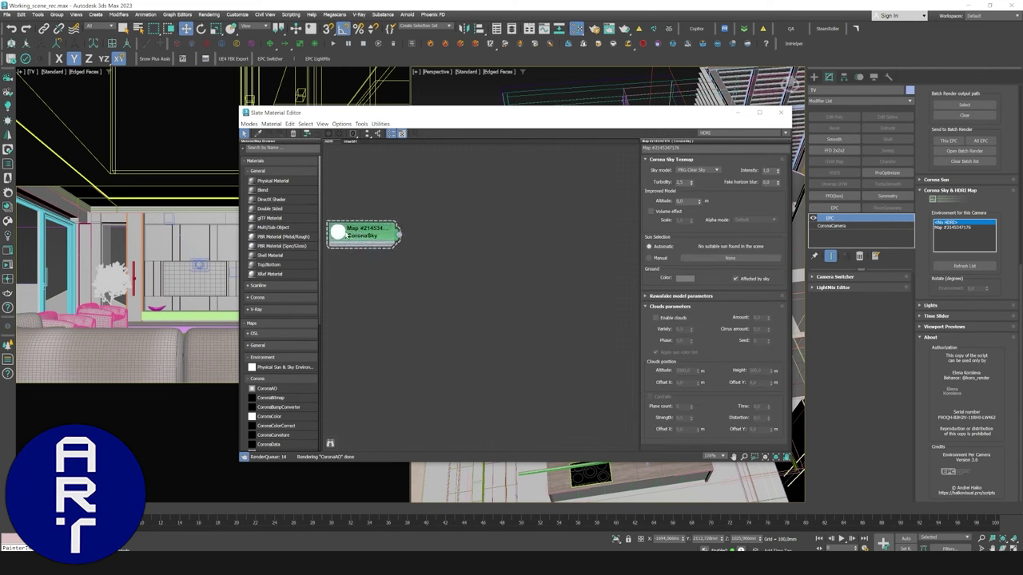
double_click(344, 235)
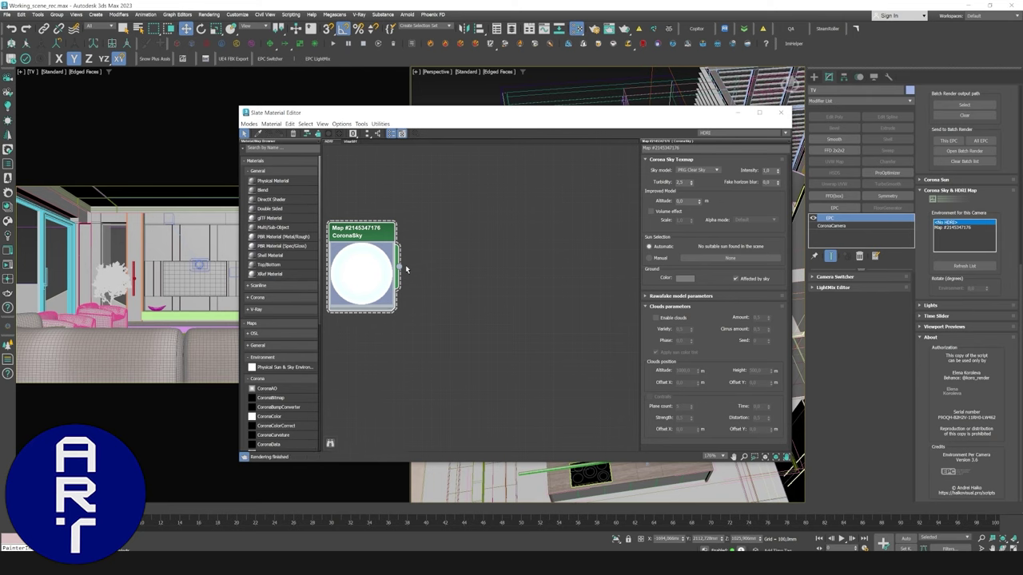
Connect the CoronaSky map to a new CoronaColorCorrect map and set its saturation to -1.
left_click_drag(399, 268, 426, 276)
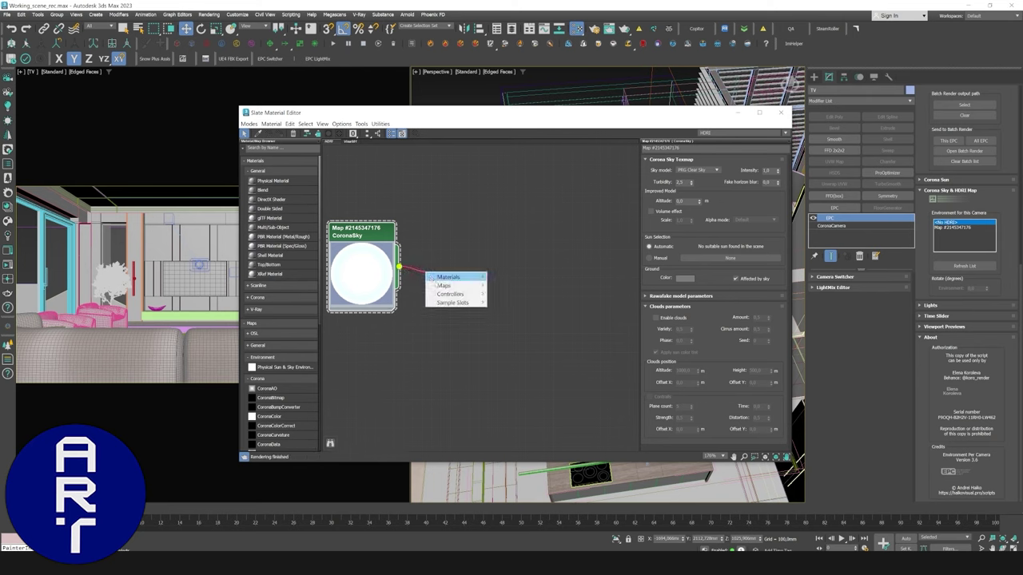
mouse_move(444, 285)
mouse_move(528, 311)
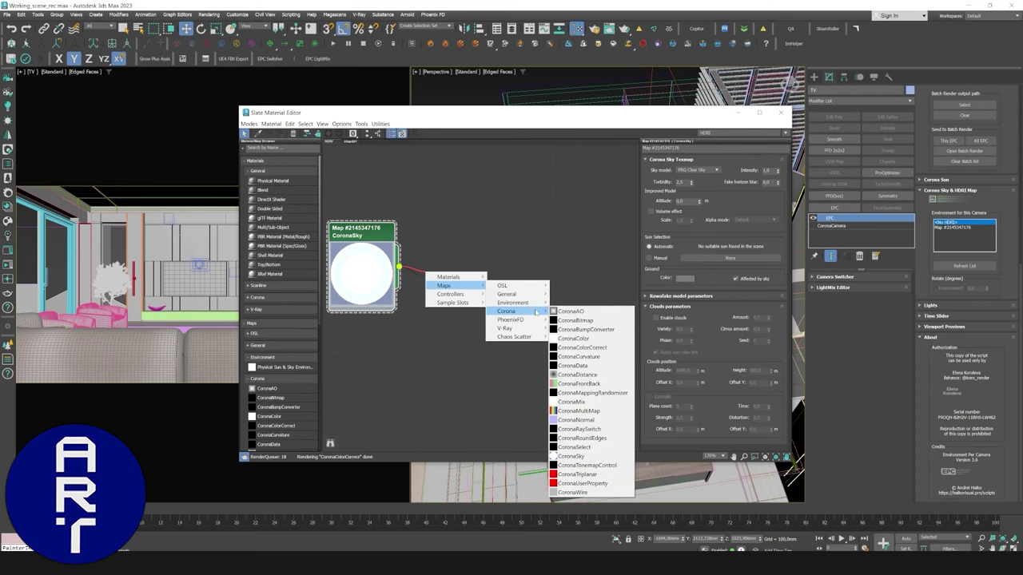
left_click(587, 347)
left_click_drag(466, 235, 463, 228)
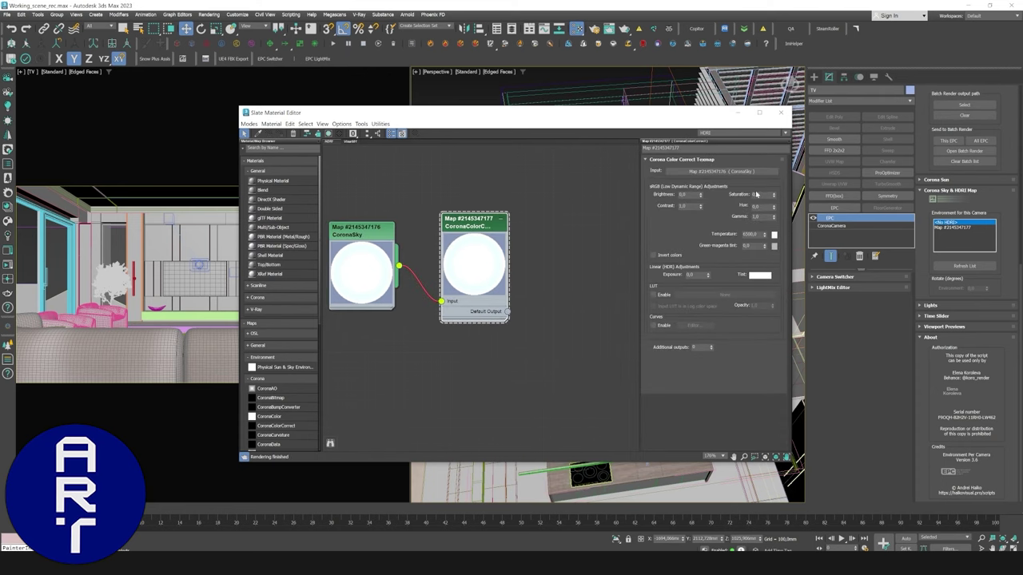
double_click(757, 195)
type("-1")
key("Return")
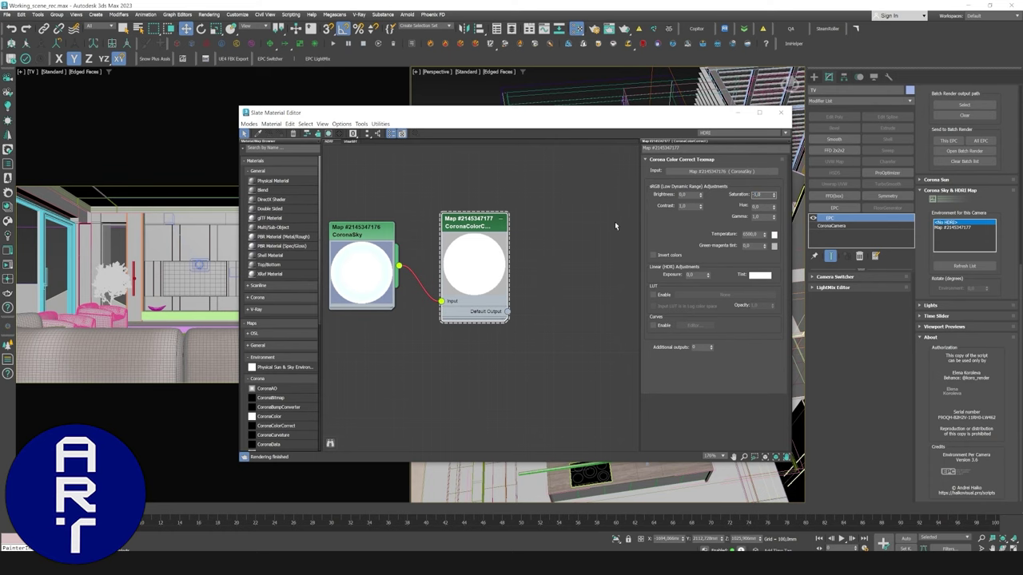
Rename the CoronaColorCorrect map Sky_corona, refresh EPC's environment list, and put the material editor away.
left_click_drag(573, 115, 561, 114)
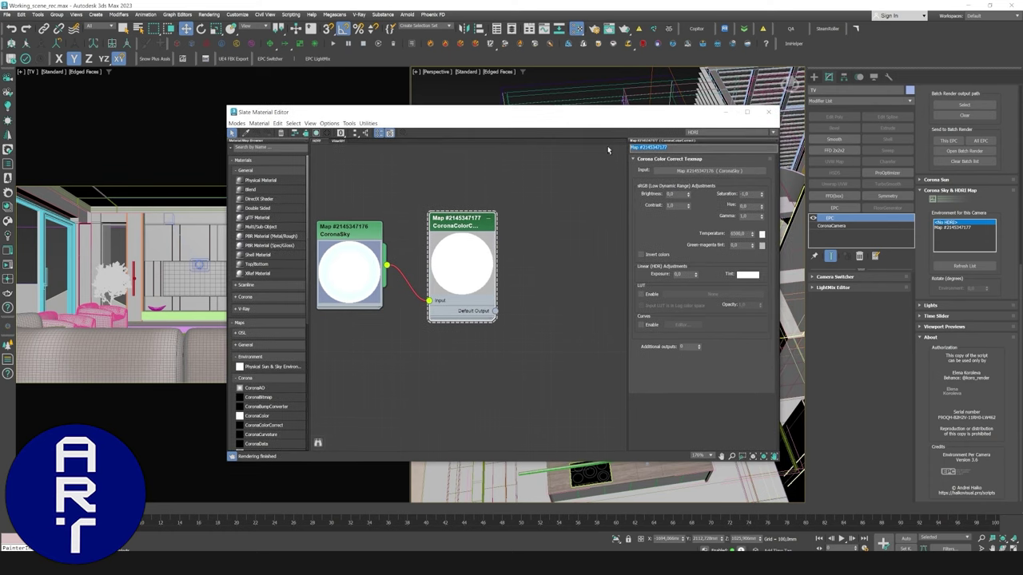
type("Sky_corona")
left_click(954, 268)
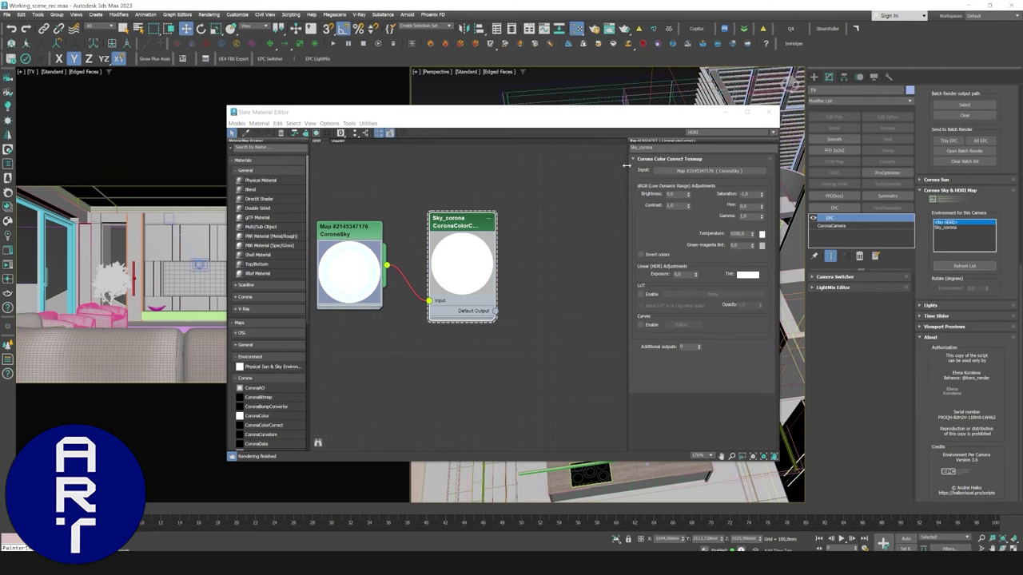
left_click(722, 114)
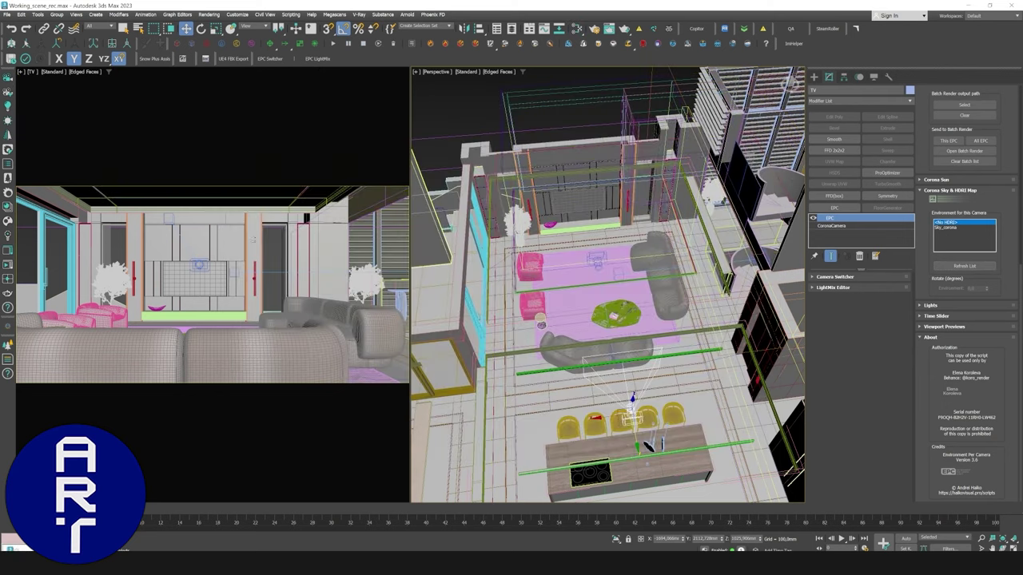
Start an interactive Corona render of the TV camera and assign Sky_corona as its EPC environment.
left_click(8, 266)
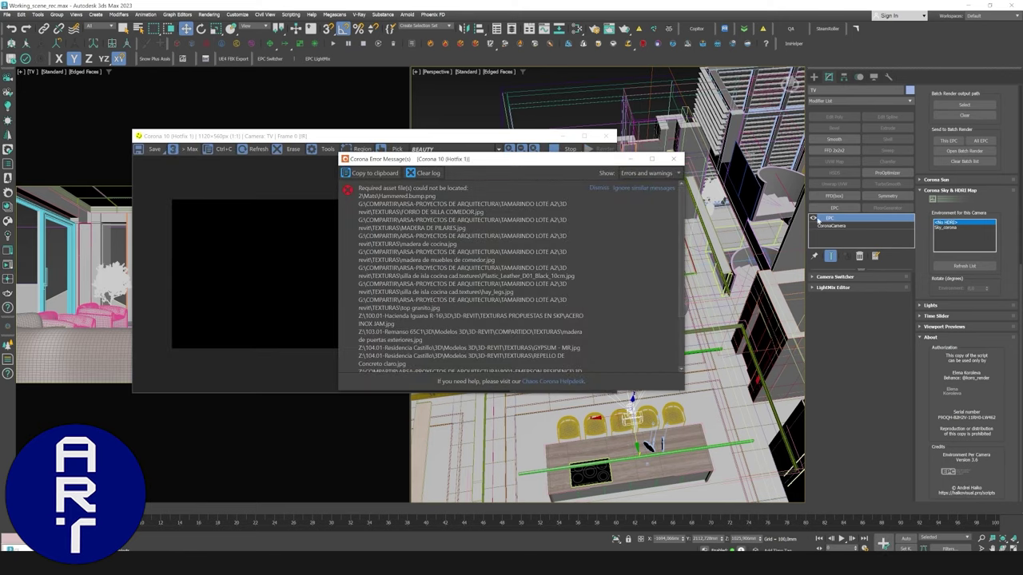
left_click(674, 159)
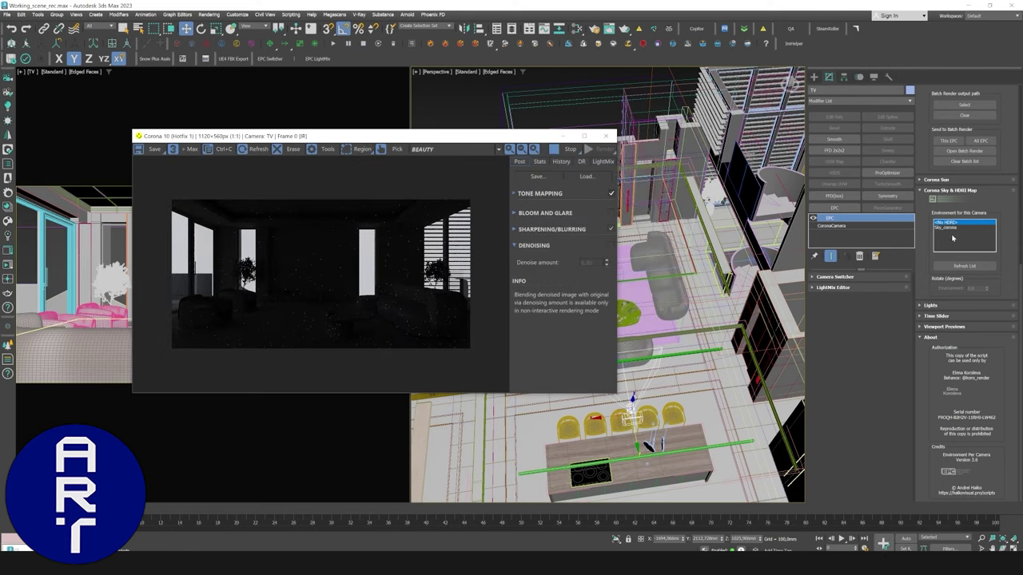
left_click(942, 227)
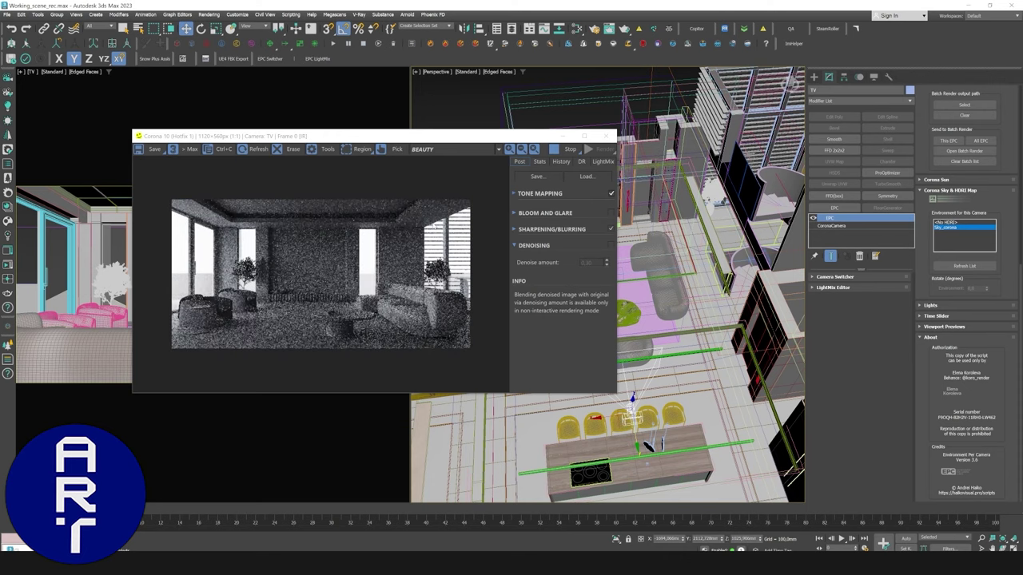
Set the tone mapping's simple exposure to 0.316 and enlarge the Corona render window to check the result.
left_click(541, 193)
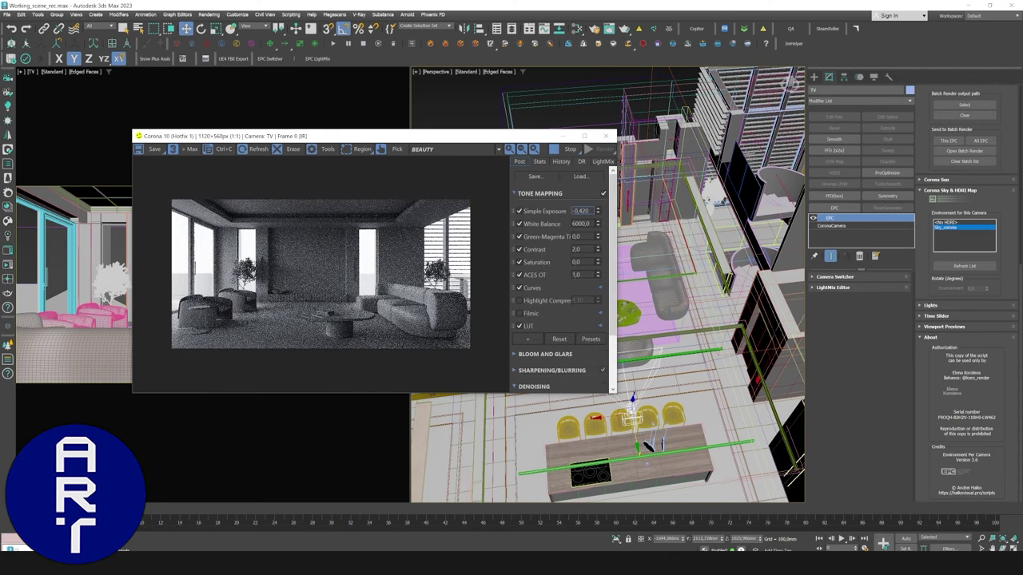
left_click_drag(596, 212, 600, 176)
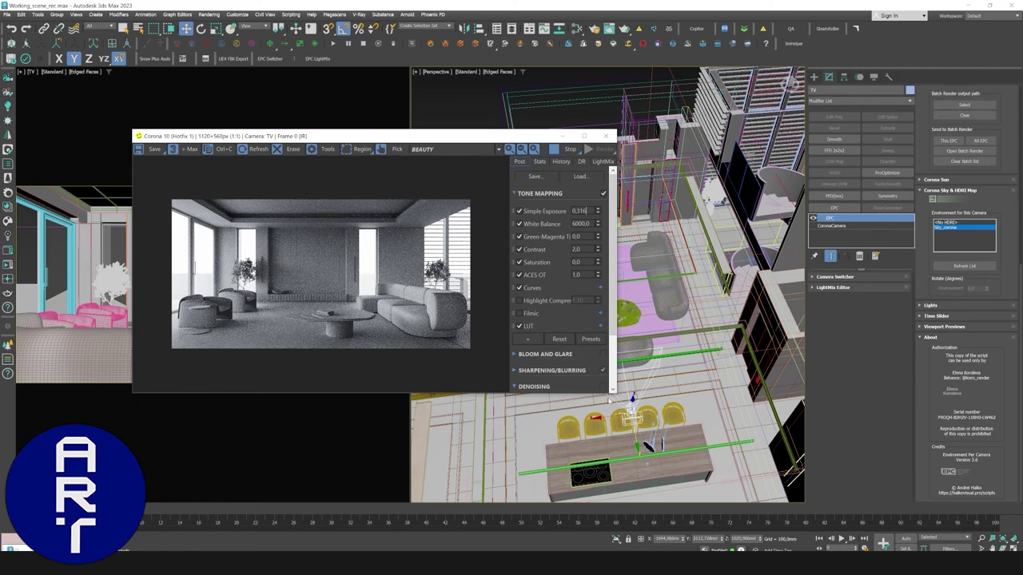
left_click_drag(616, 392, 812, 443)
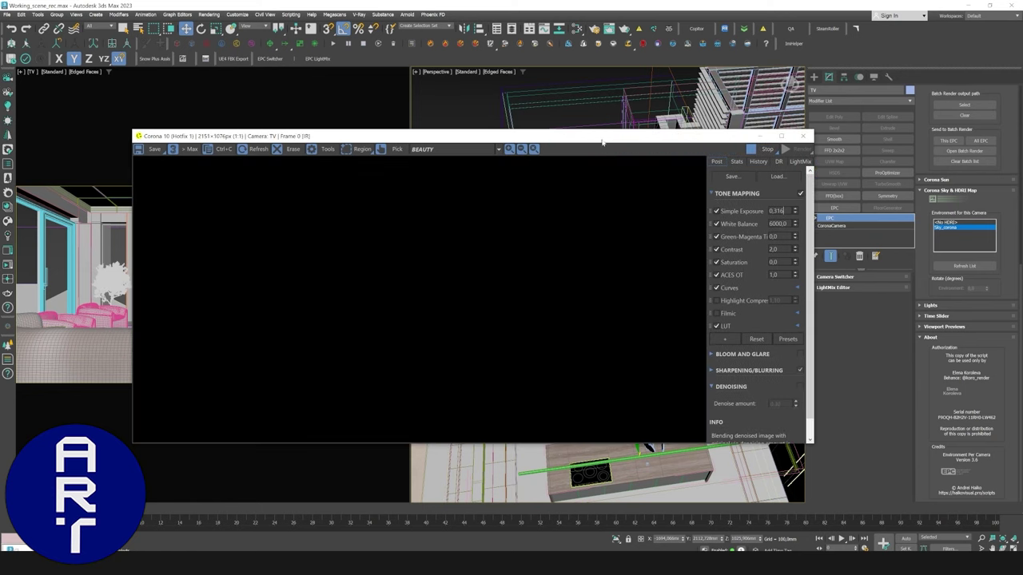
left_click_drag(603, 142, 557, 106)
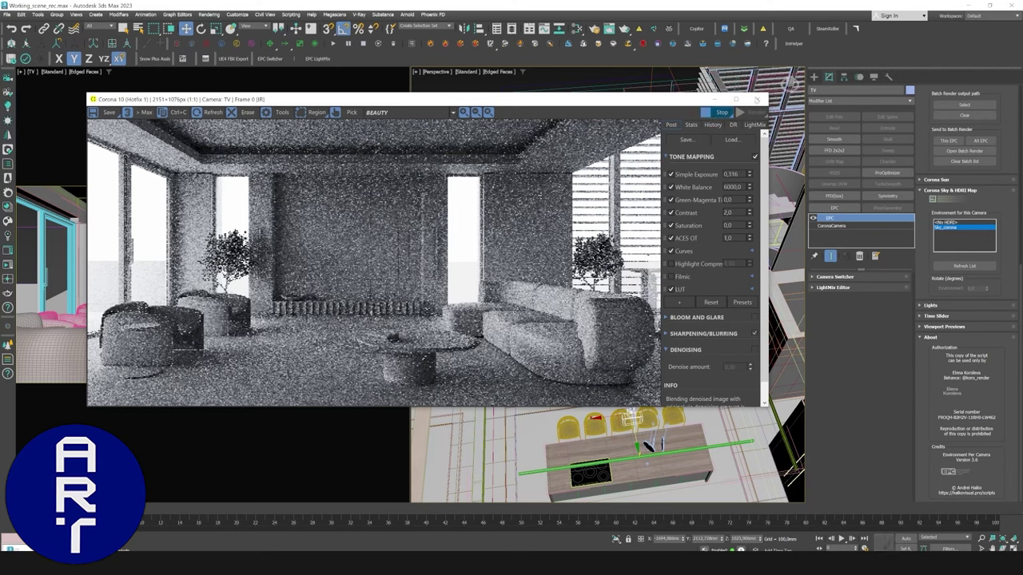
left_click(757, 99)
Create a targeted CoronaSun beyond the villa's pool side, with its target at the house.
key("alt+w")
middle_click_drag(597, 230, 703, 200, "alt")
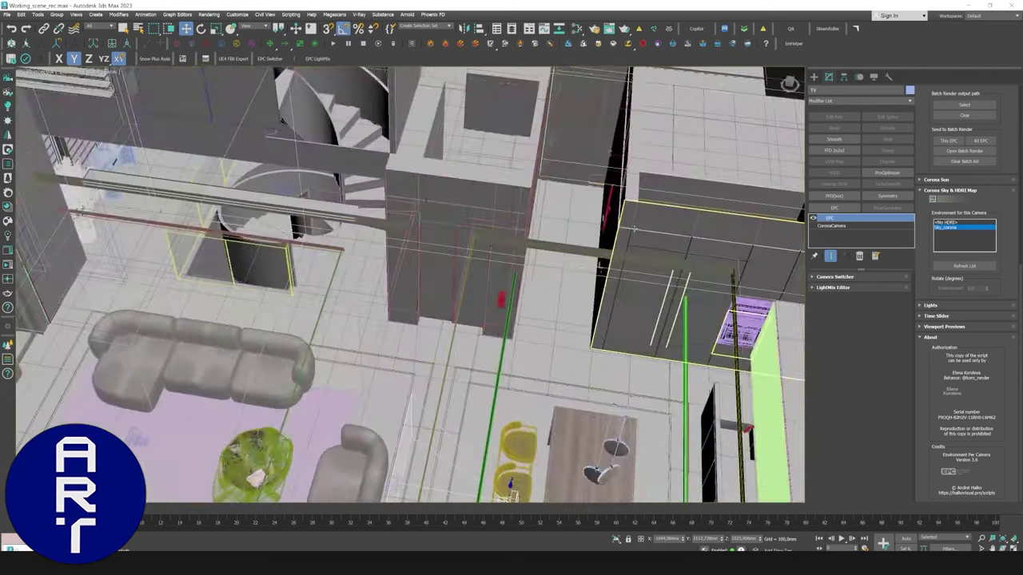
scroll(607, 171, "down", 5)
middle_click_drag(582, 171, 652, 260, "alt")
scroll(578, 216, "down", 5)
middle_click_drag(652, 268, 497, 182)
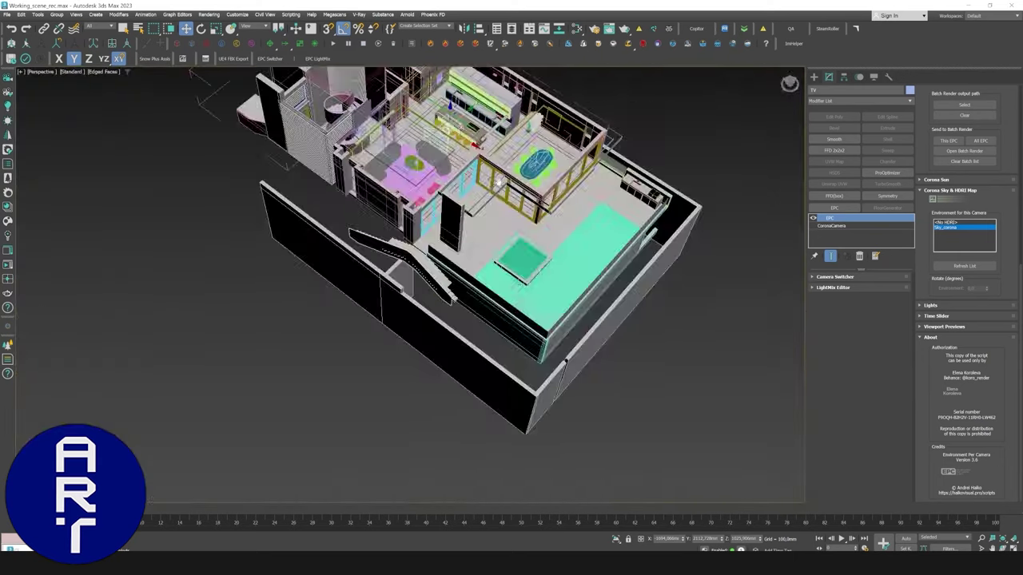
middle_click_drag(560, 363, 483, 402)
left_click(814, 77)
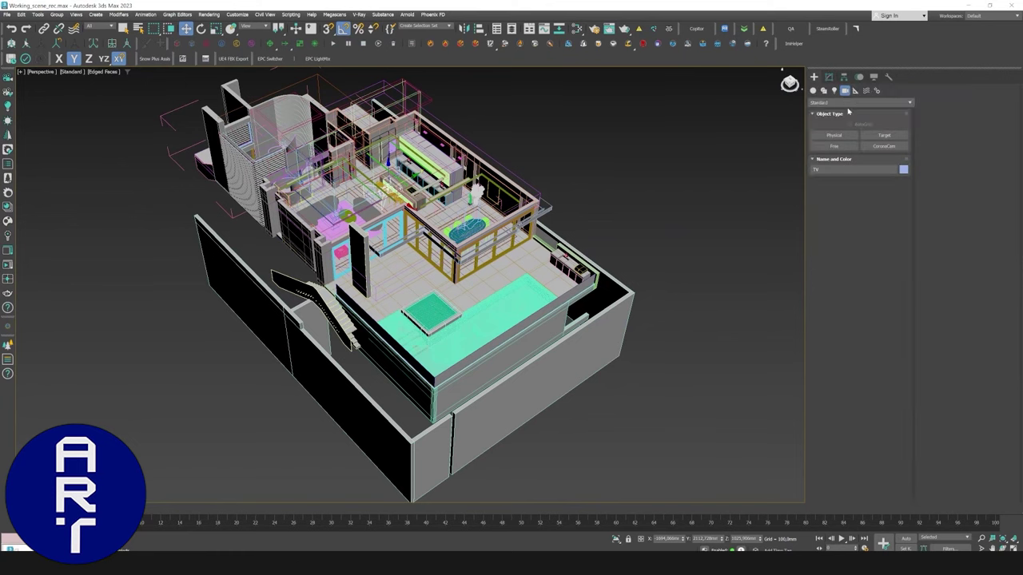
left_click(833, 91)
left_click(833, 91)
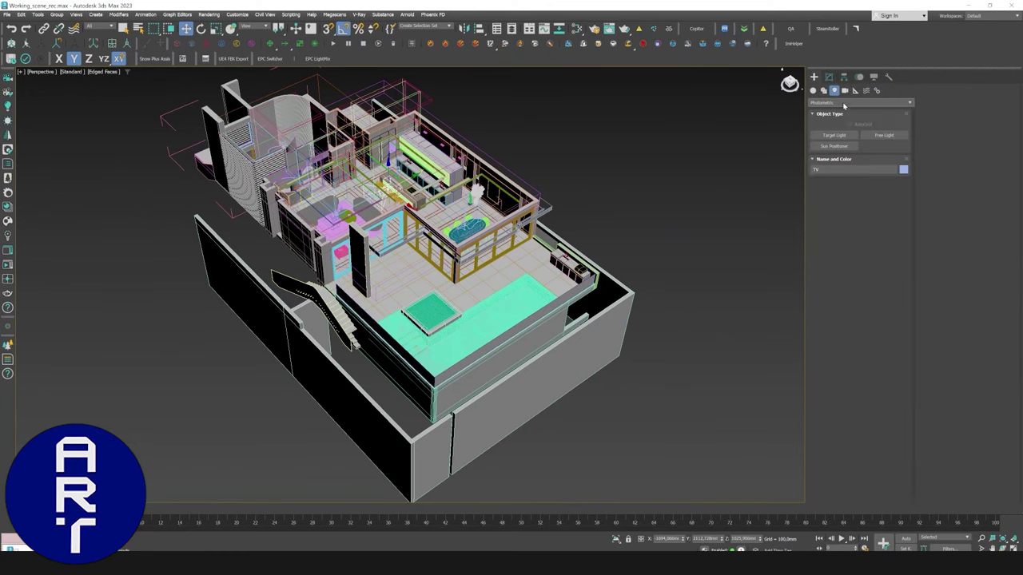
left_click(861, 103)
left_click(839, 143)
left_click(878, 136)
scroll(522, 228, "down", 3)
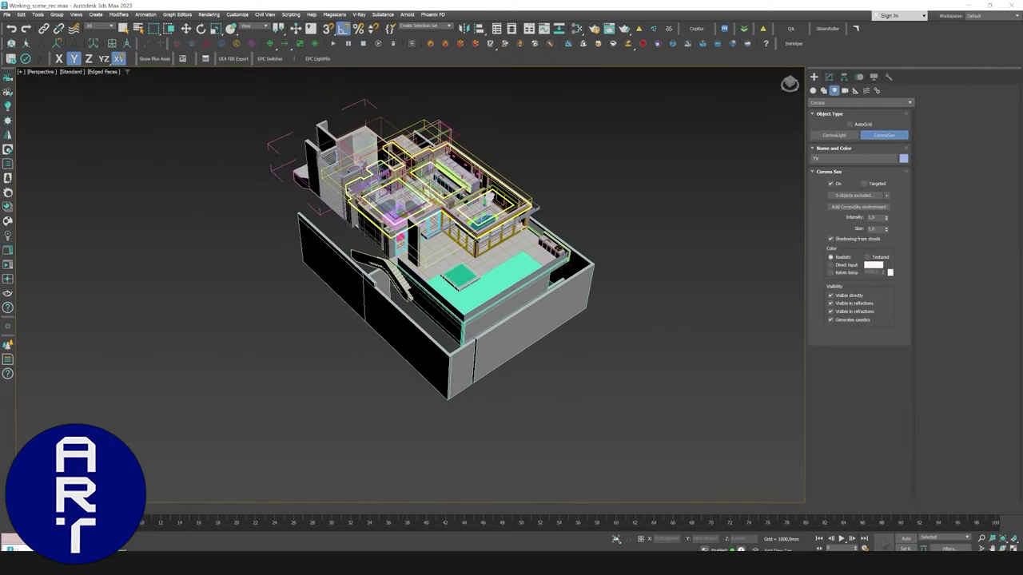
middle_click_drag(562, 266, 431, 352, "alt")
middle_click_drag(447, 351, 375, 364)
left_click_drag(279, 366, 547, 323)
middle_click_drag(546, 257, 696, 105, "alt")
Rename the new CoronaSun light Sun_TV.
left_click(829, 77)
left_click_drag(847, 91, 773, 93)
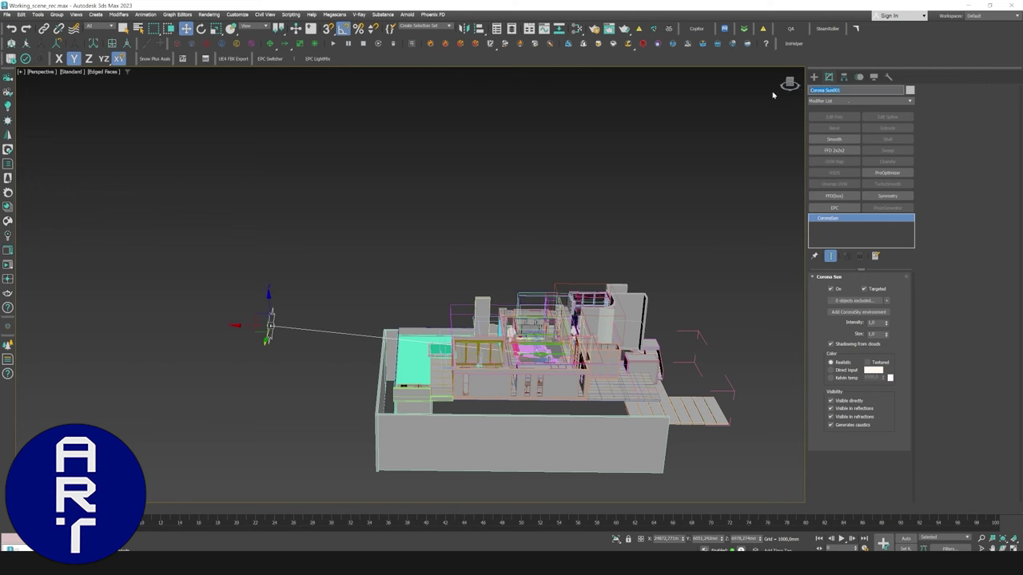
type("Sun_TV")
Open the EPC Camera Switcher, activate the TV camera, and show the camera and perspective views side by side.
left_click(270, 59)
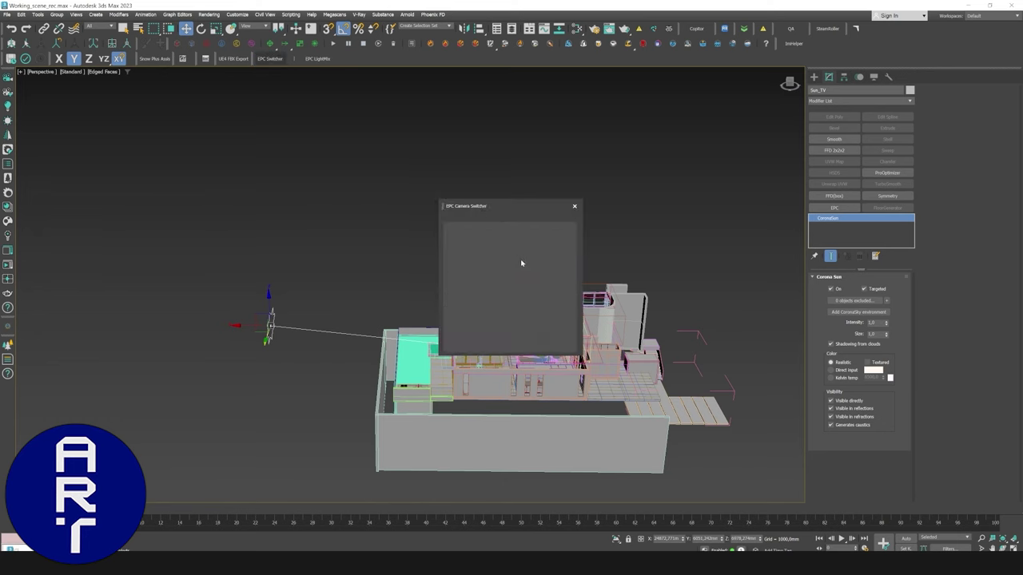
left_click(507, 262)
middle_click_drag(392, 226, 346, 199)
left_click_drag(558, 202, 676, 175)
key("alt+w")
mouse_move(463, 228)
middle_mouse_down("alt")
mouse_move(520, 253)
mouse_move(480, 231)
middle_mouse_up("alt")
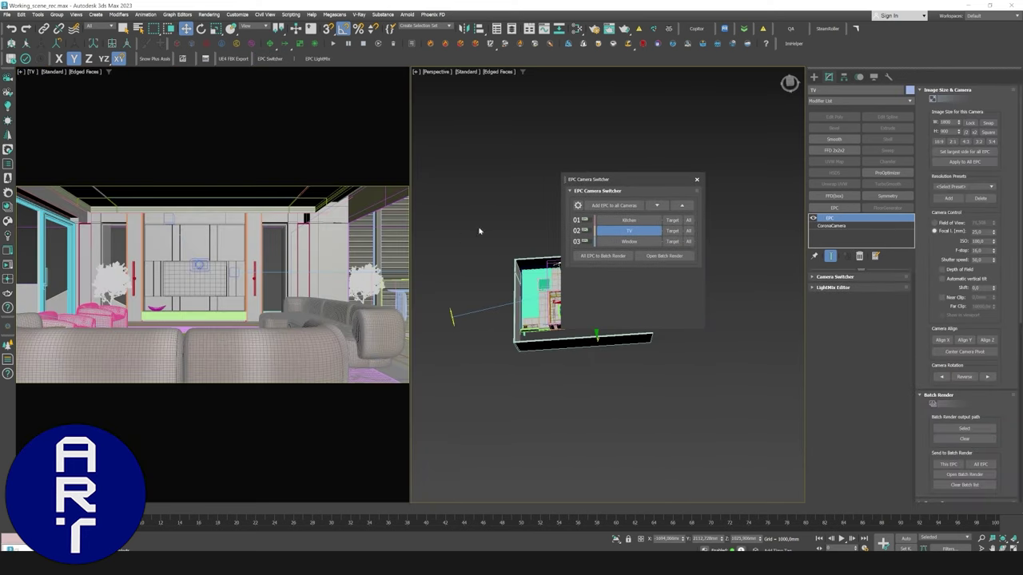
left_click_drag(629, 184, 571, 129)
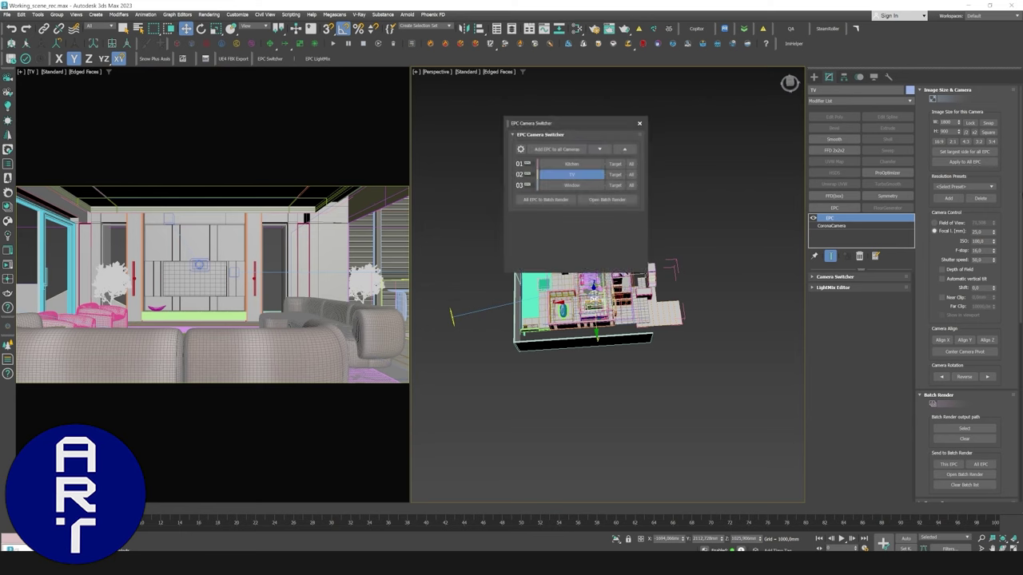
With the interactive render running, assign Sun_TV as the TV camera's sun in the EPC modifier.
scroll(1020, 258, "down", 5)
scroll(1020, 258, "down", 5)
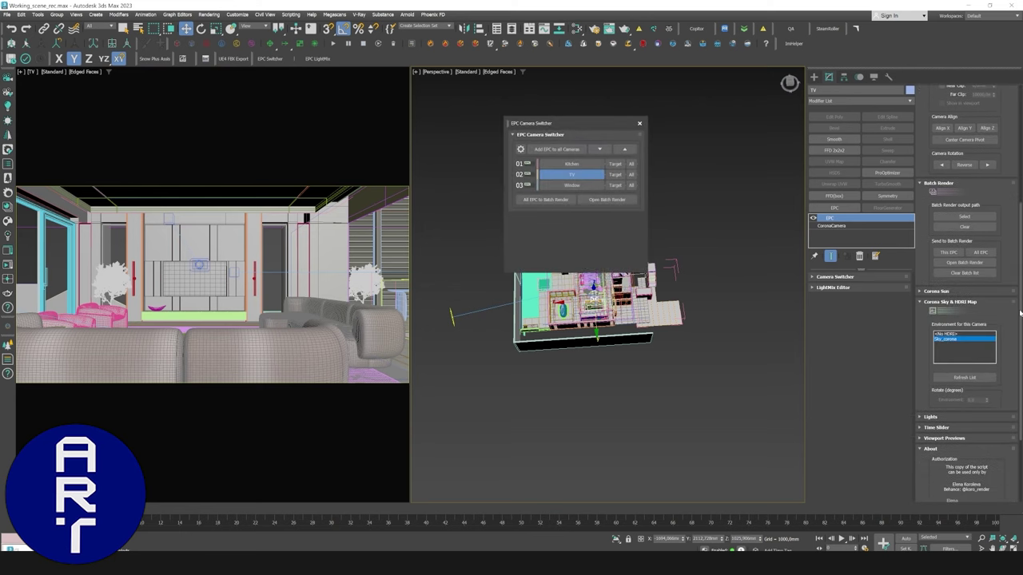
left_click(937, 299)
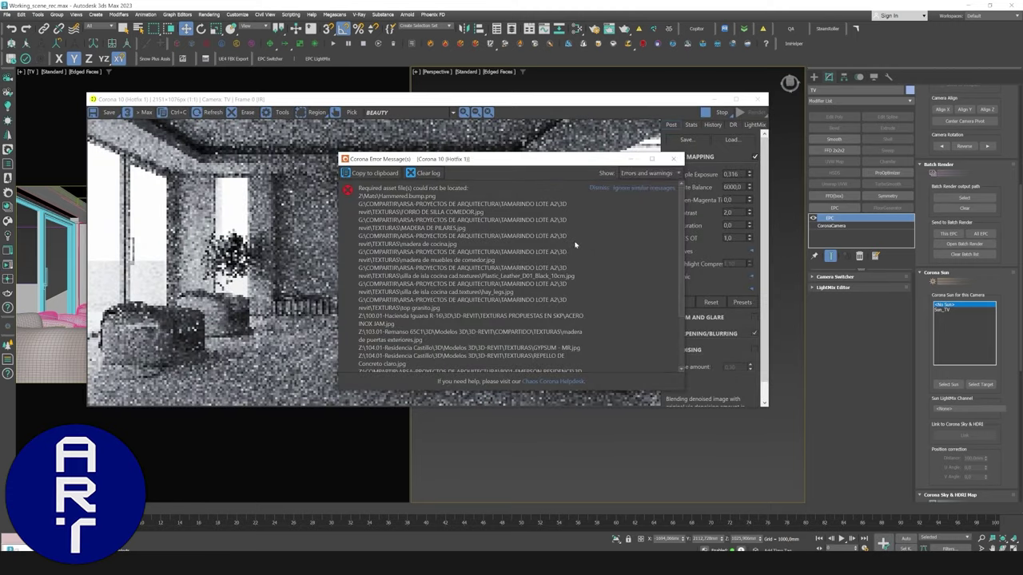
left_click(677, 159)
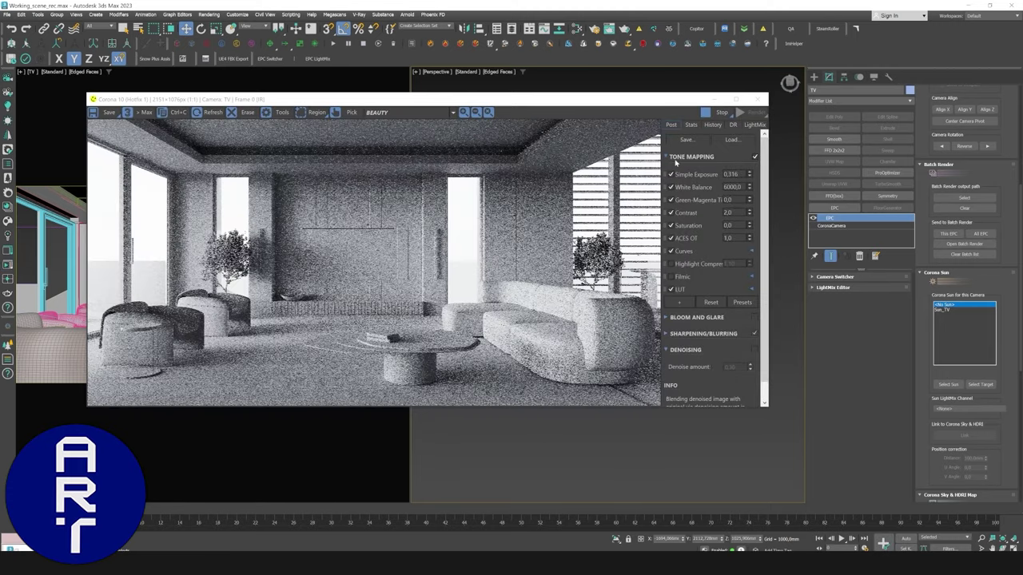
left_click(944, 310)
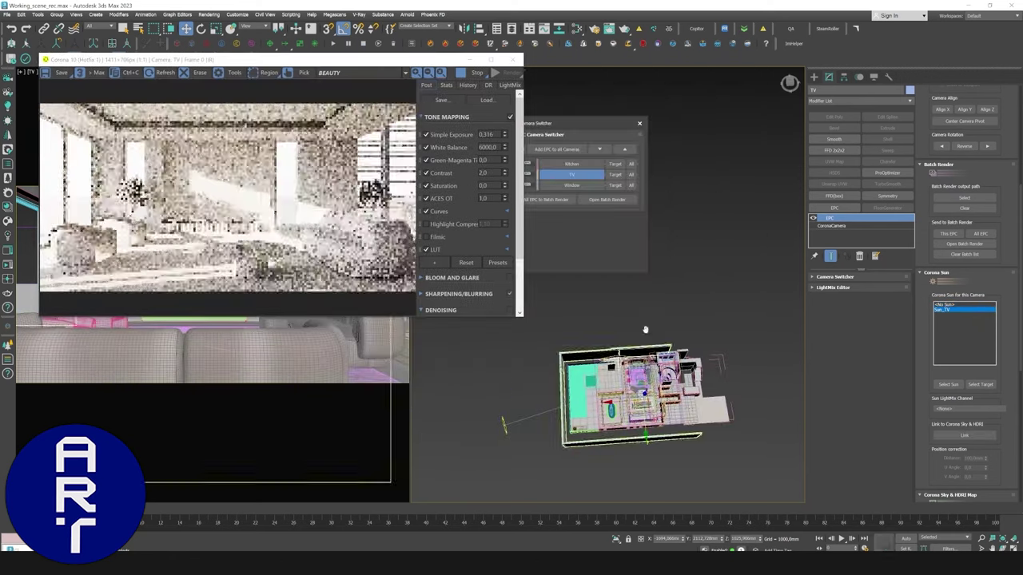
Select the camera's sun through EPC and set its intensity to 0.5 and size to 4.
middle_click_drag(645, 329, 656, 297)
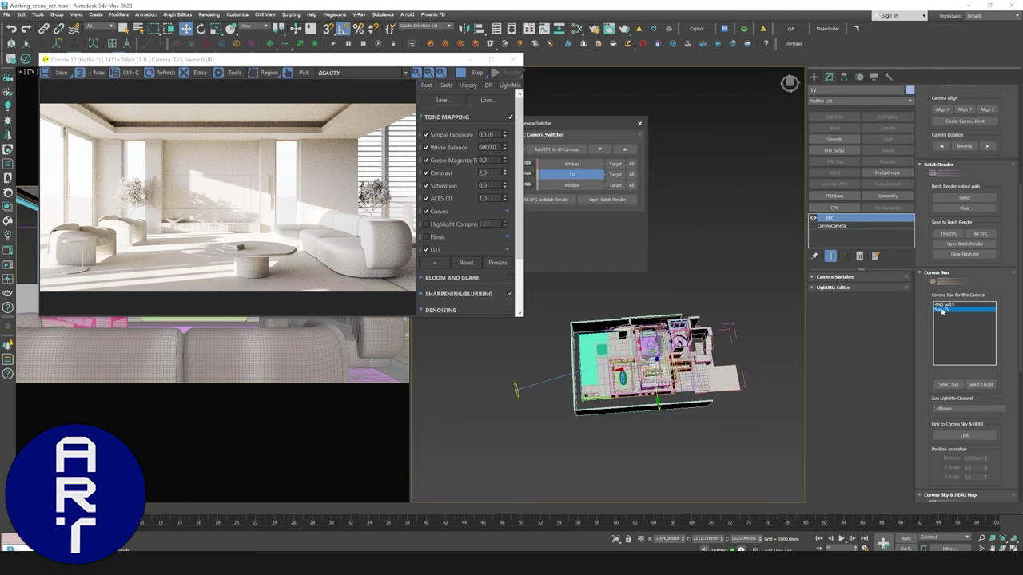
left_click(951, 385)
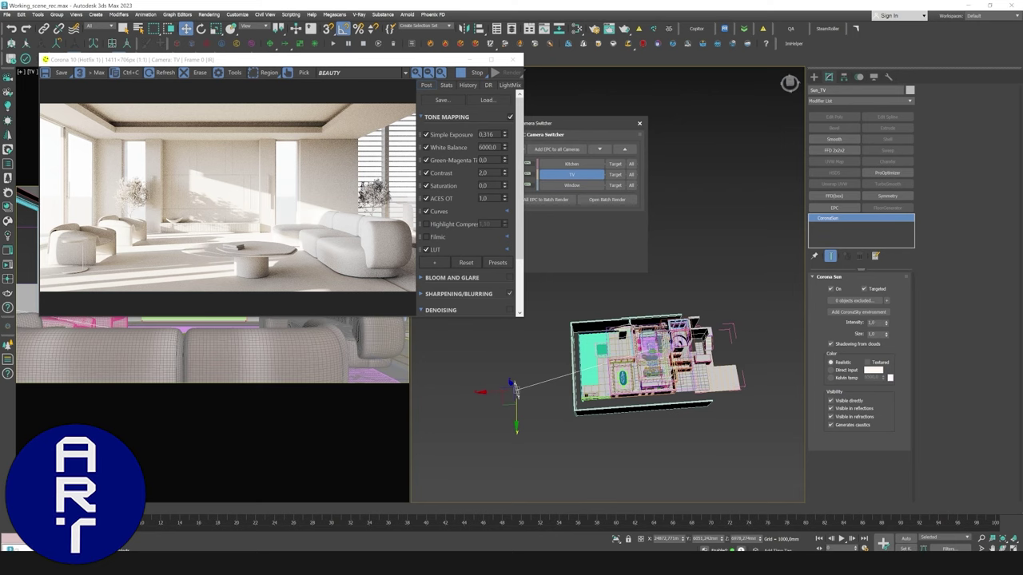
double_click(873, 323)
type("1,5")
key("Return")
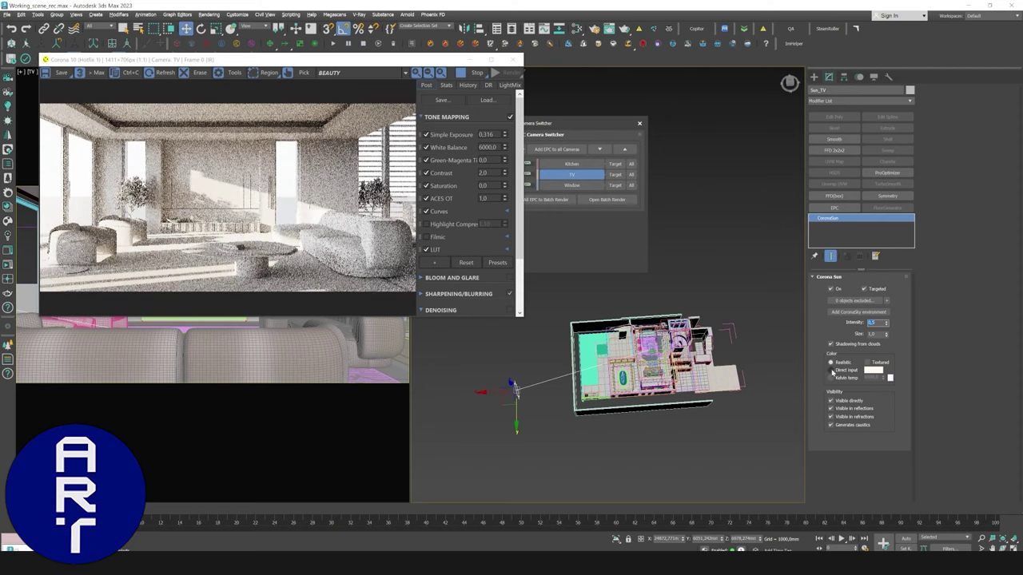
key("Tab")
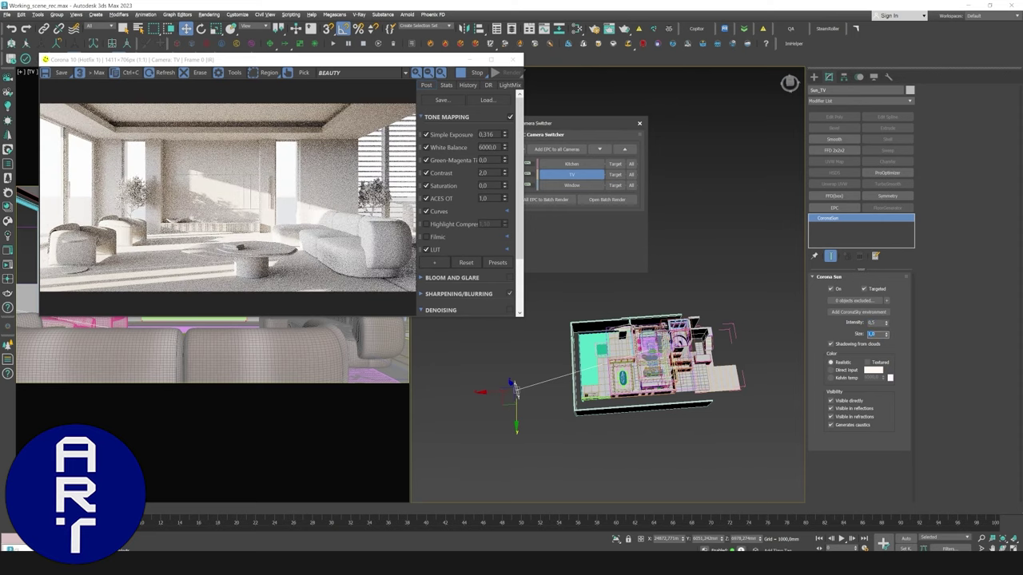
type("4")
key("Return")
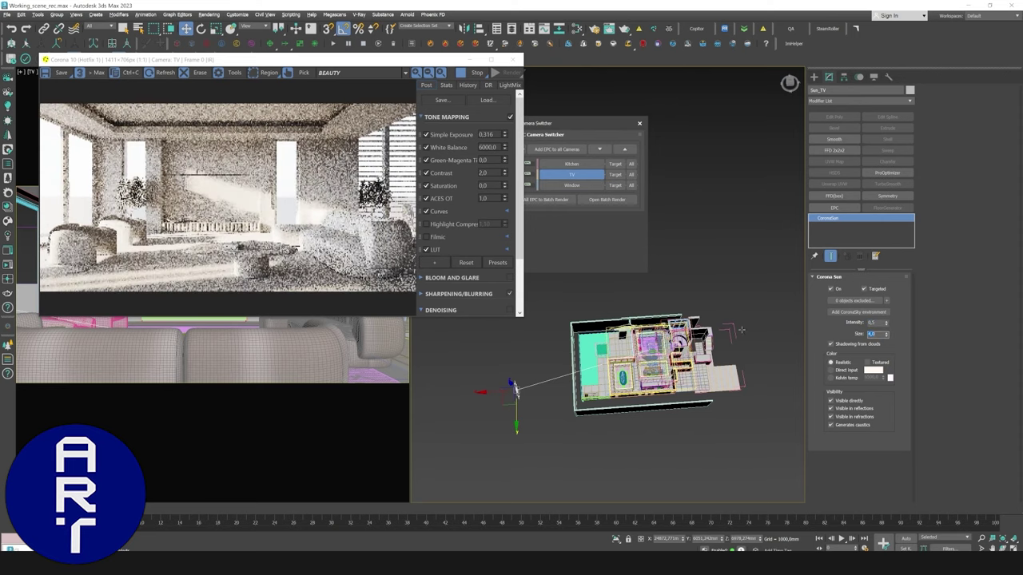
Switch Sun_TV's color to Kelvin temperature and set it to 6000.
left_click(851, 371)
left_click(856, 379)
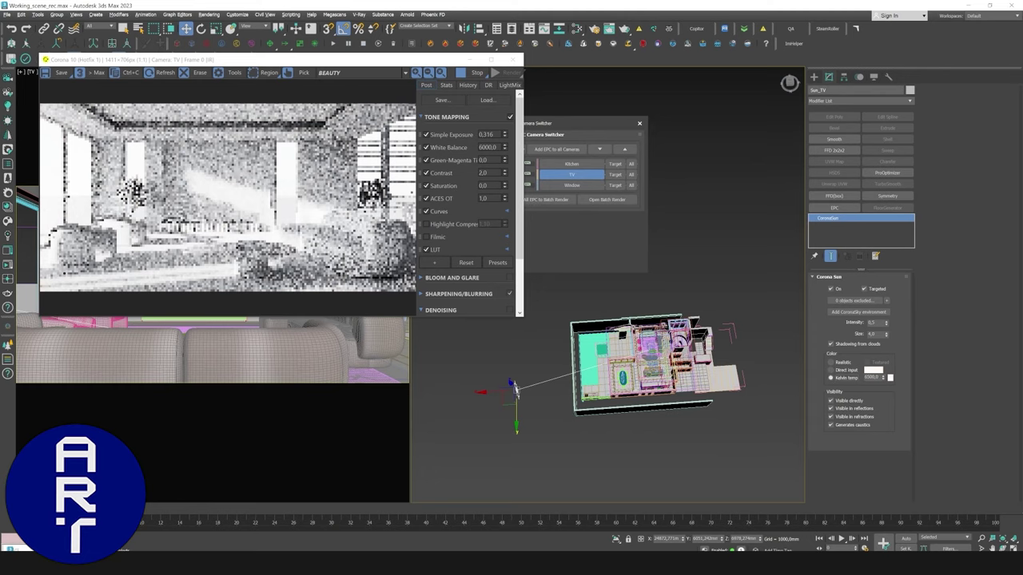
double_click(871, 378)
type("6000")
key("Return")
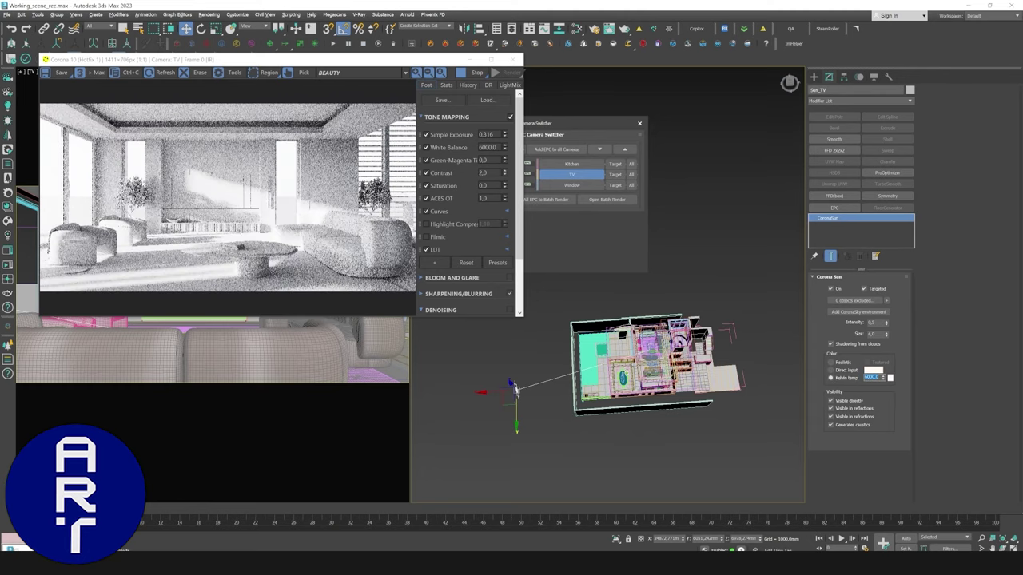
Move Sun_TV horizontally in the perspective view so its light enters the villa from a different angle.
middle_click_drag(609, 405, 522, 398, "alt")
left_click_drag(477, 377, 486, 366)
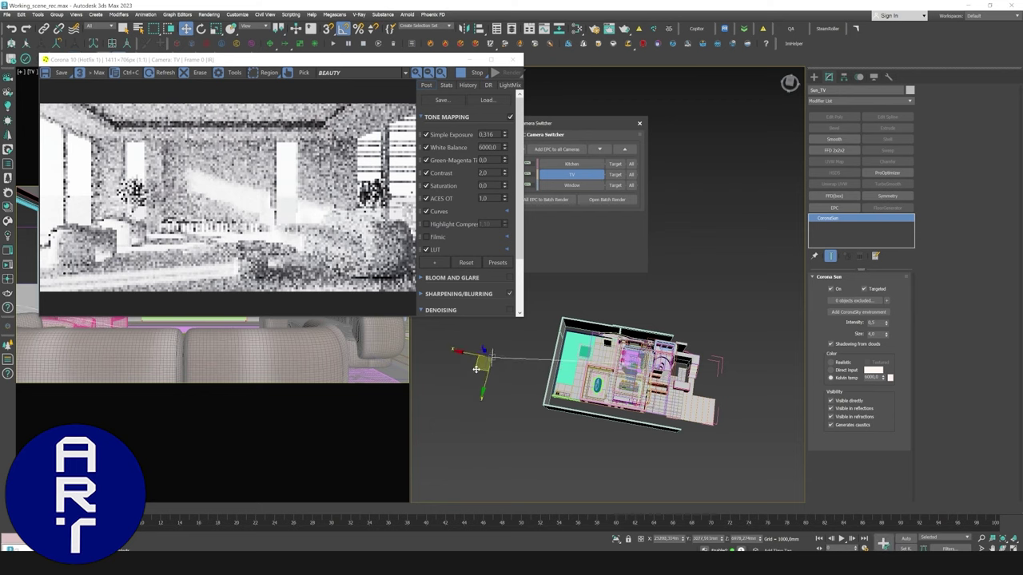
middle_click_drag(543, 371, 587, 374)
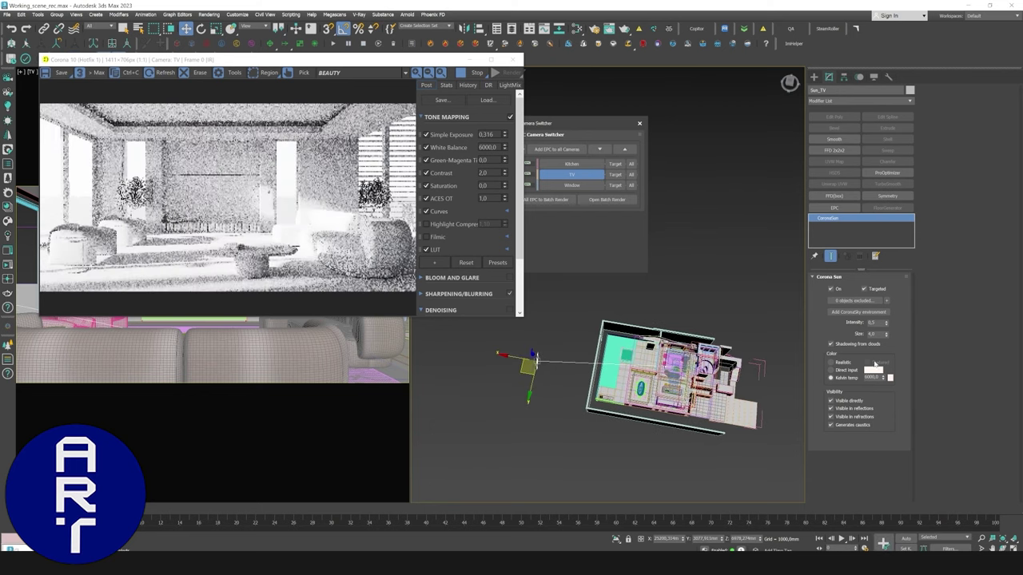
Set Sun_TV's intensity to 0.2 and raise the render's simple exposure to 0.408.
double_click(873, 322)
type("0,2")
key("Return")
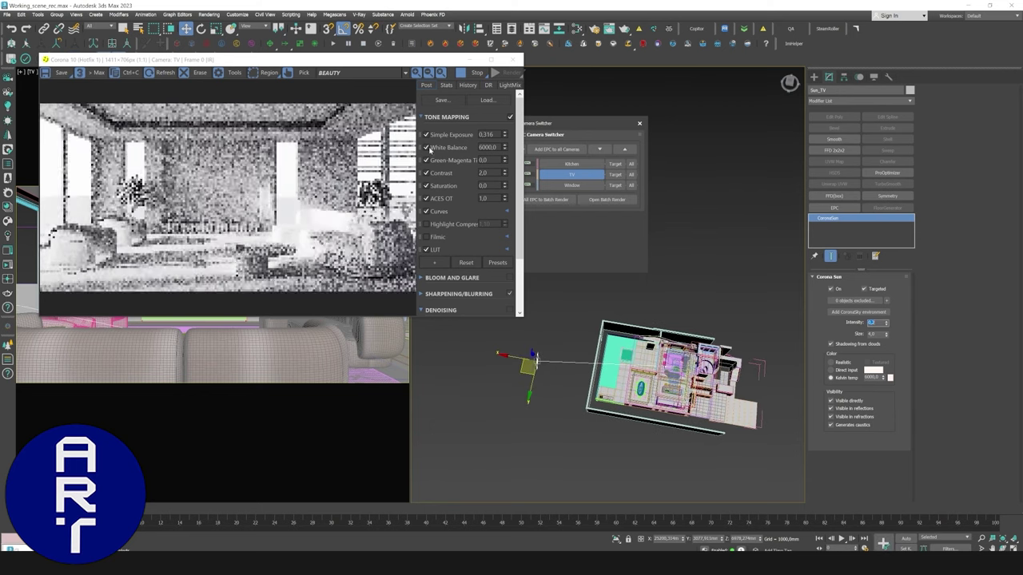
left_click_drag(507, 136, 507, 121)
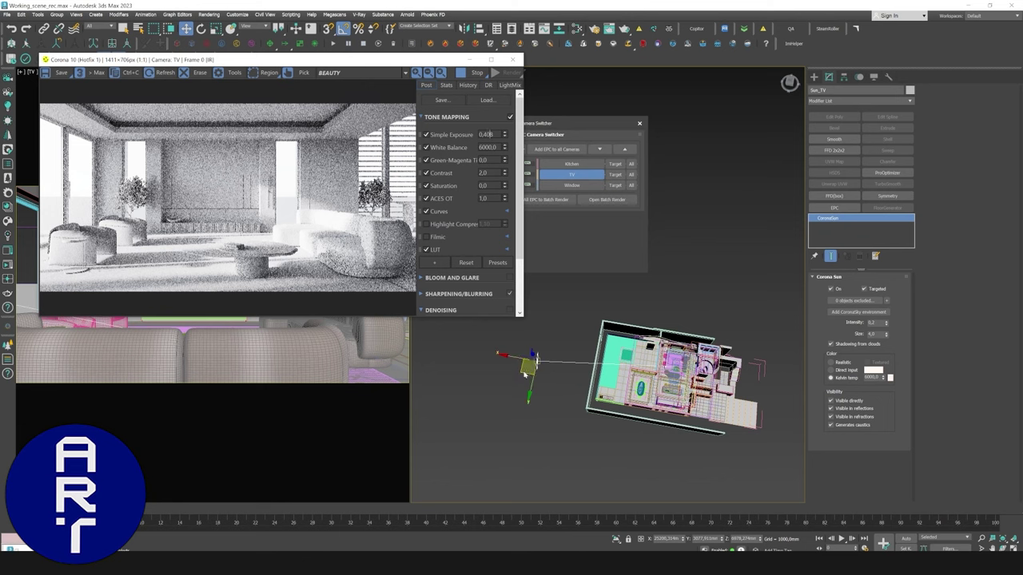
Shift Sun_TV sideways beyond the pool side and inspect the sunlight and shadows close up in the interactive render.
left_click_drag(525, 373, 557, 408)
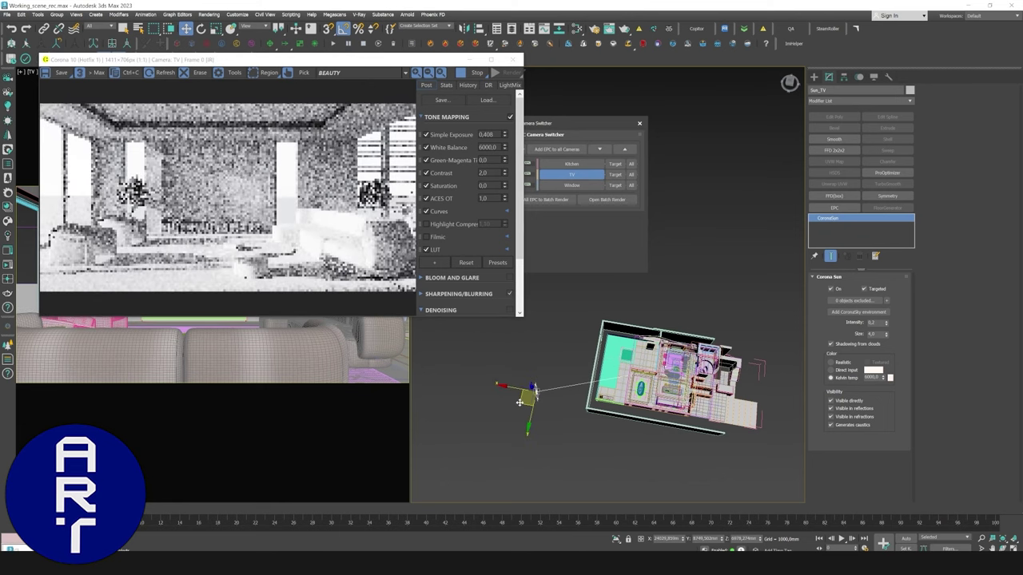
middle_click_drag(556, 407, 607, 401, "alt")
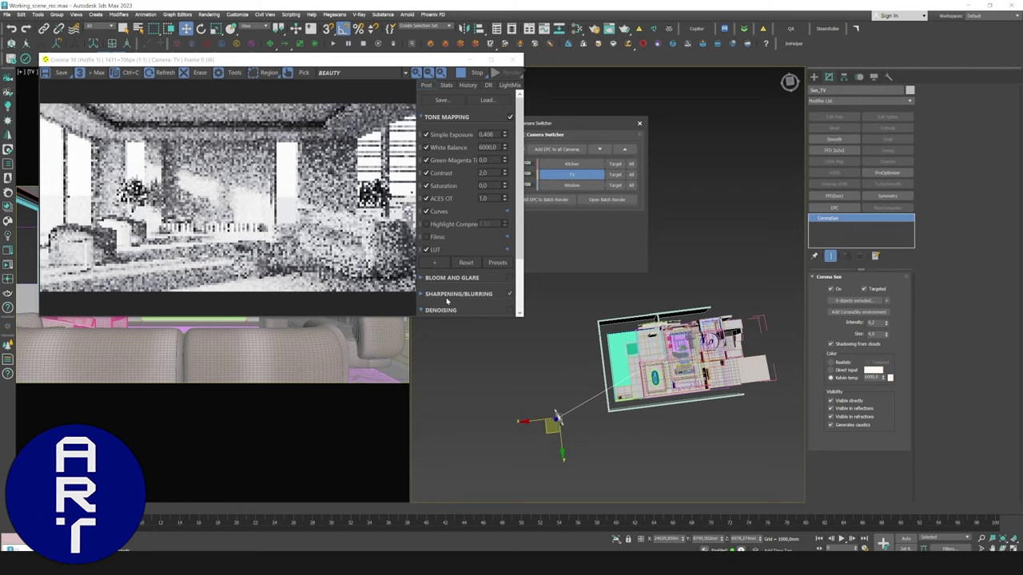
scroll(257, 205, "up", 1)
scroll(259, 206, "down", 1)
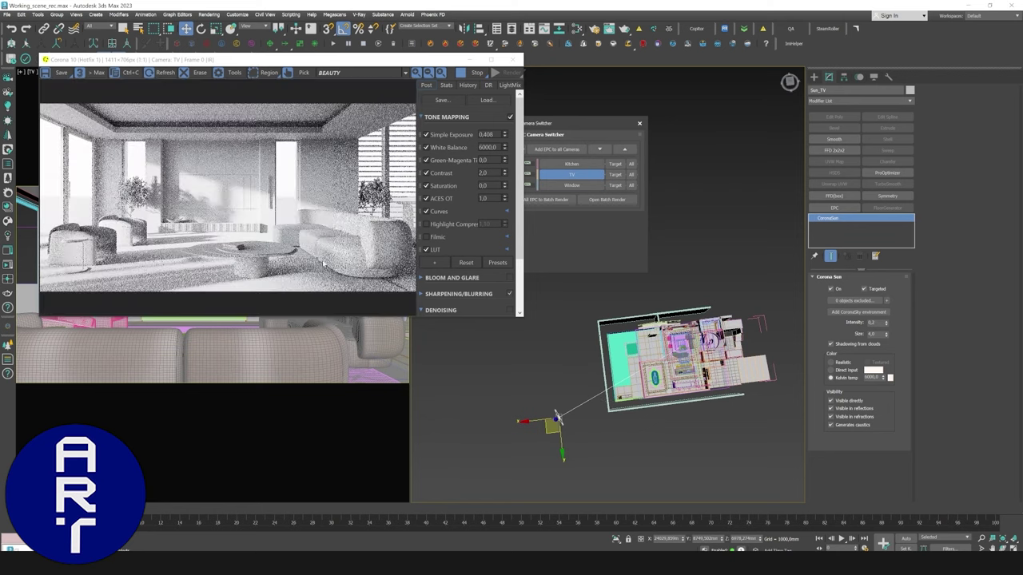
scroll(333, 260, "up", 2)
scroll(333, 260, "down", 2)
scroll(119, 240, "up", 1)
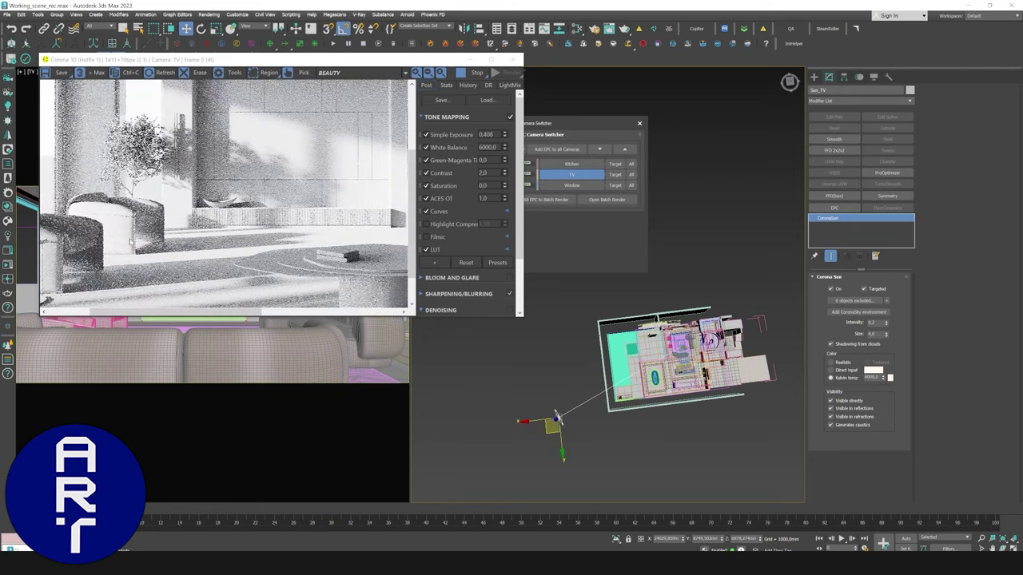
scroll(118, 239, "down", 1)
Move Sun_TV closer to the villa and raise it higher above the building.
left_click_drag(550, 427, 575, 386)
left_click(573, 368)
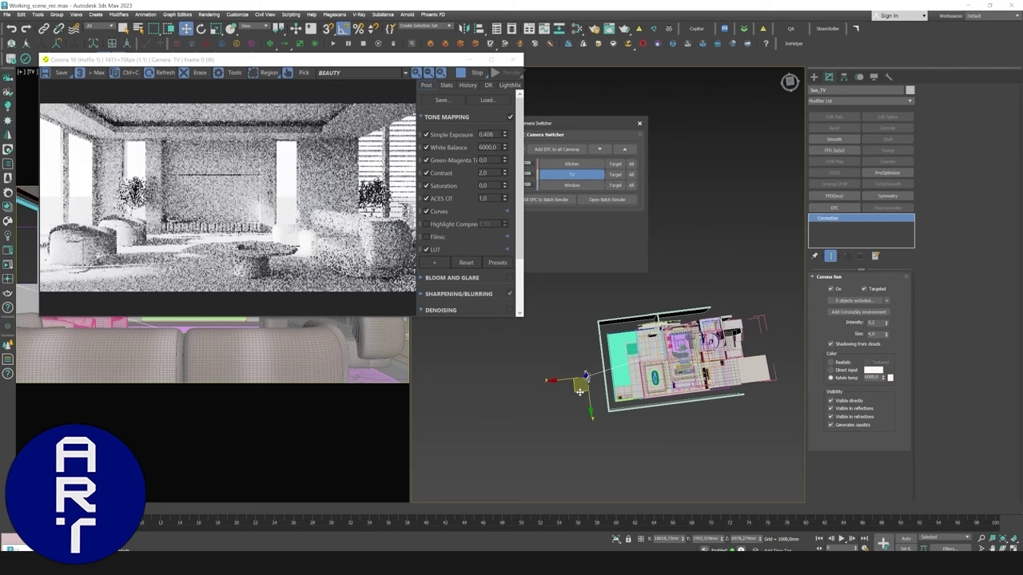
middle_click_drag(577, 386, 591, 324, "alt")
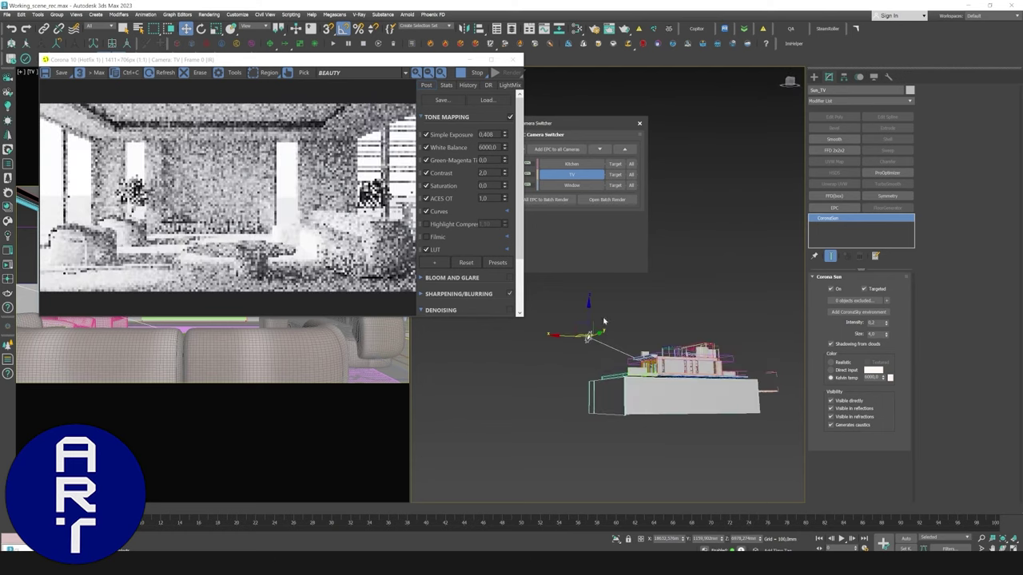
left_click_drag(588, 329, 587, 316)
middle_click_drag(588, 316, 595, 331, "alt")
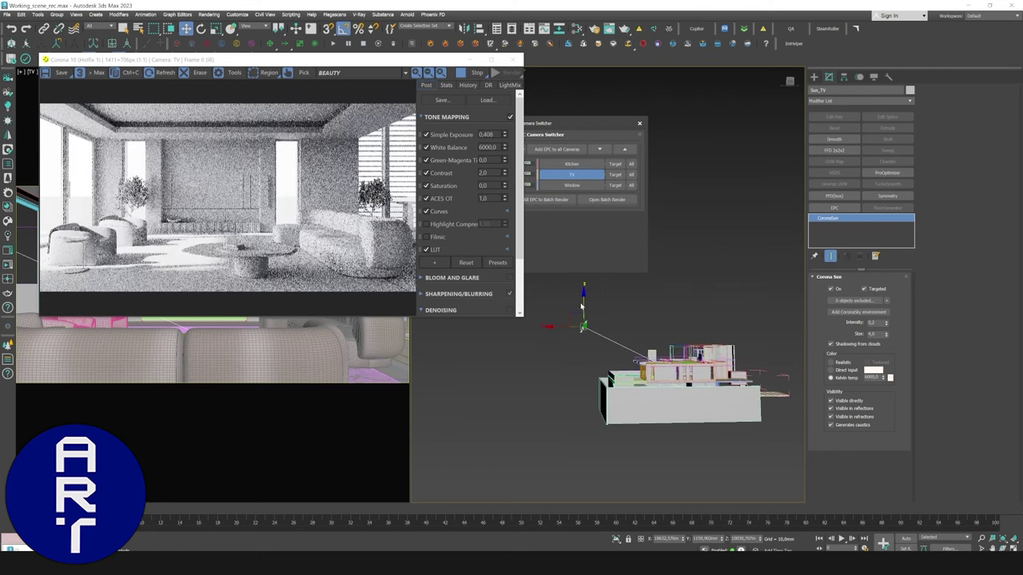
Lower Sun_TV and shift it horizontally farther out from the pool side of the villa.
left_click(593, 310)
left_click(584, 328)
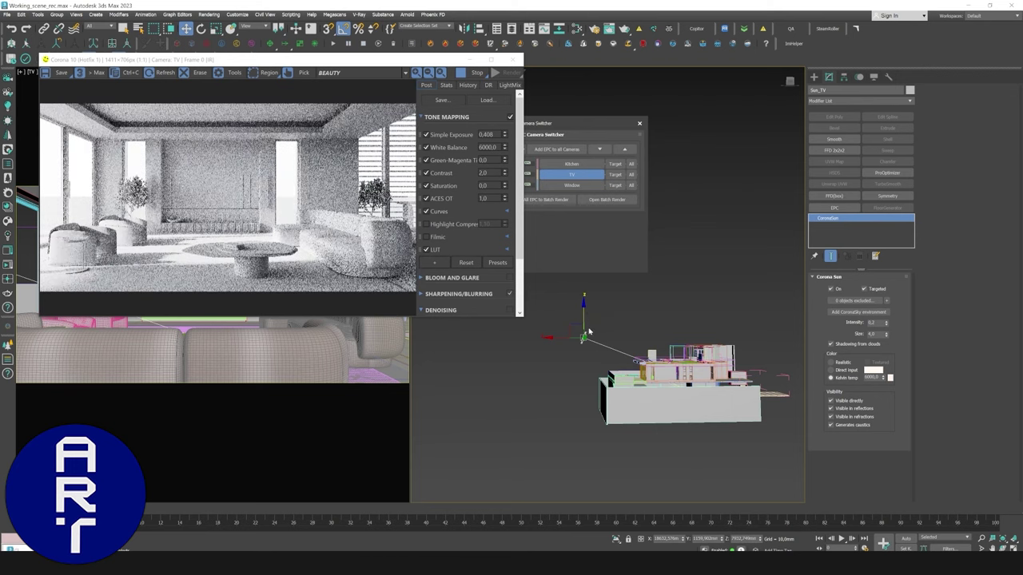
middle_click_drag(587, 323, 568, 366, "alt")
left_click_drag(568, 367, 588, 396)
scroll(588, 381, "up", 3)
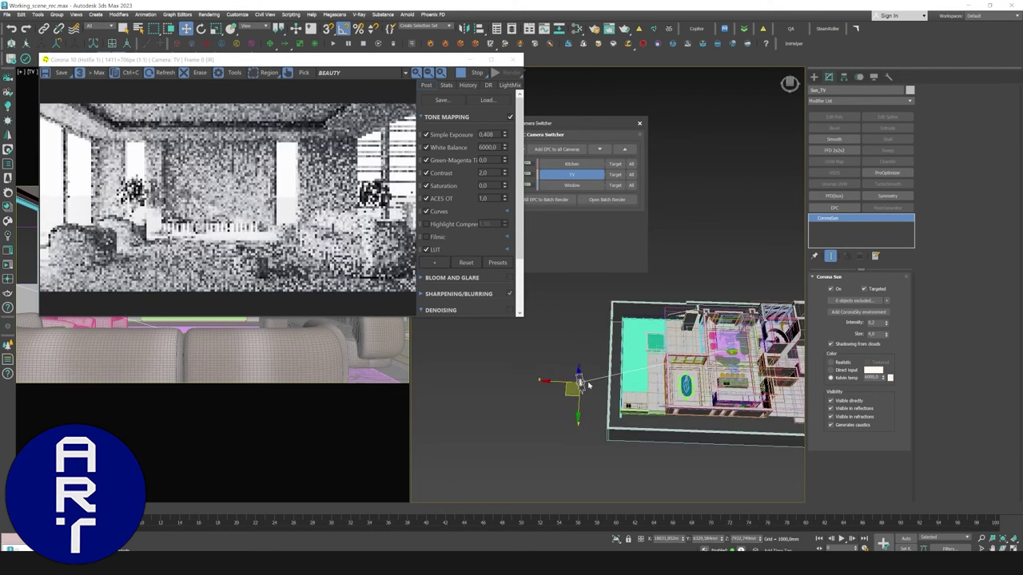
middle_click_drag(587, 382, 574, 408, "alt")
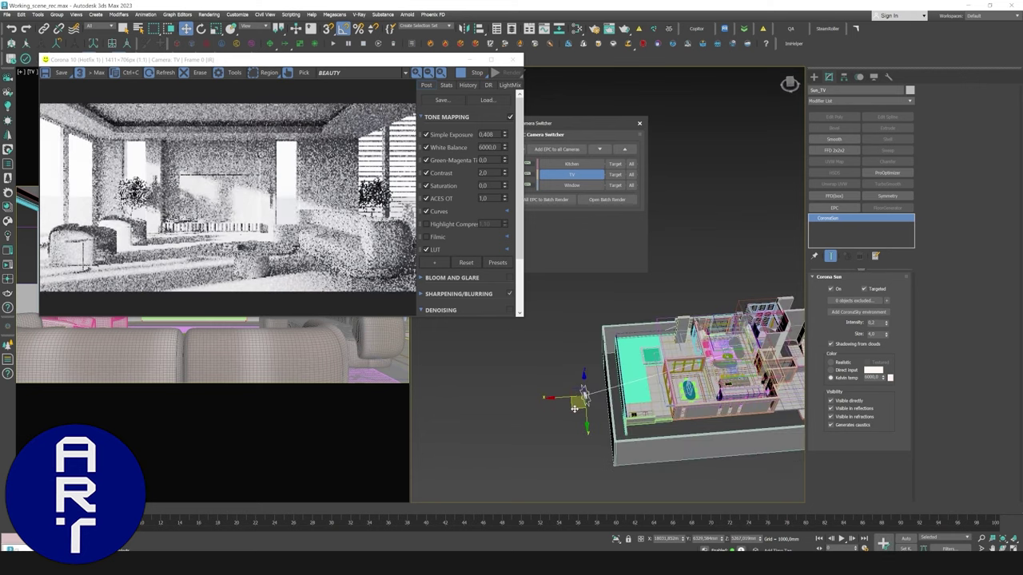
left_click_drag(574, 409, 555, 428)
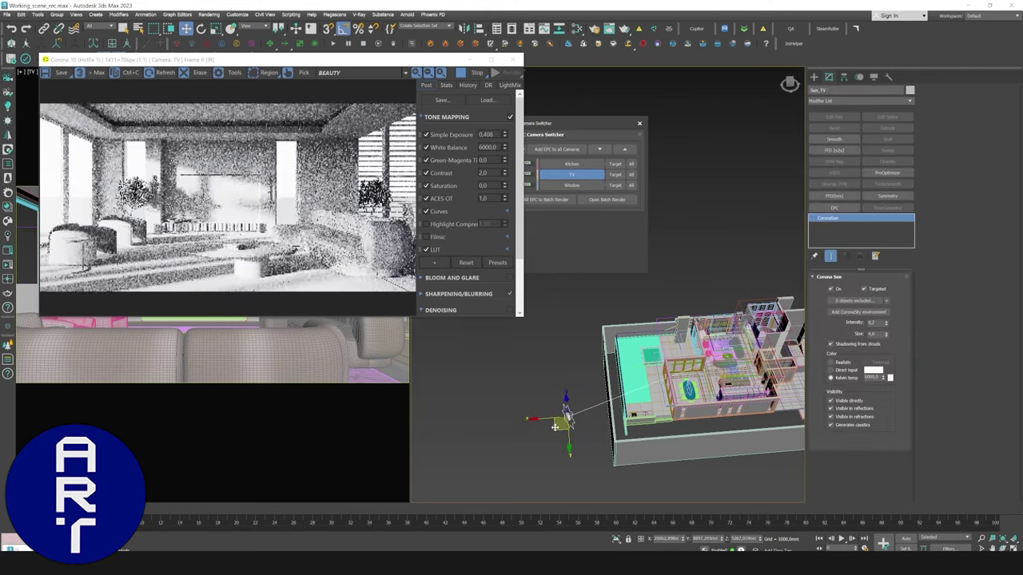
Set Sun_TV's size to 8 and its intensity to 0.1.
double_click(873, 334)
type("8")
key("Return")
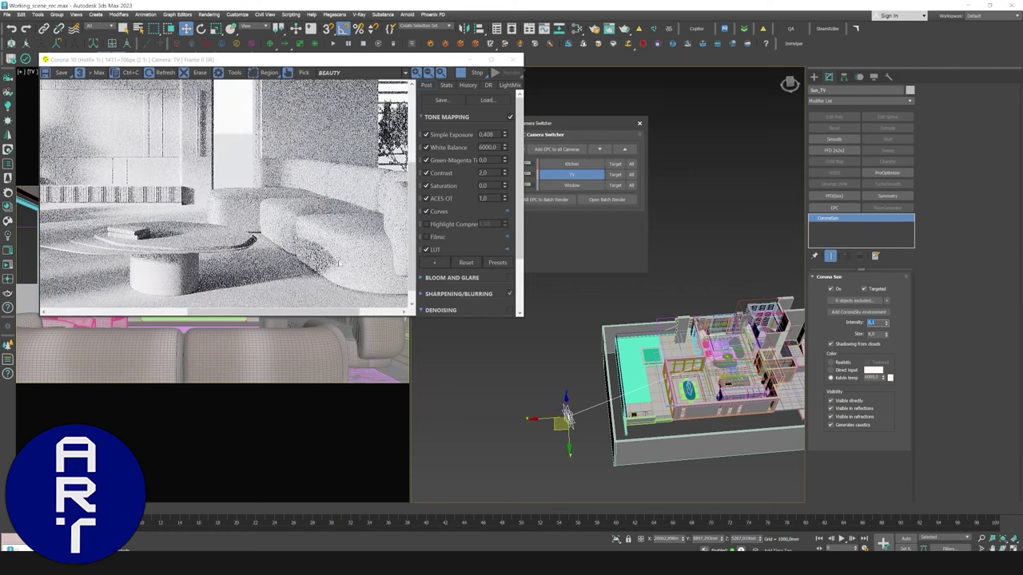
Adjust Sun_TV's height and horizontal position beyond the pool side to change the light entering the living room.
left_click_drag(564, 404, 565, 386)
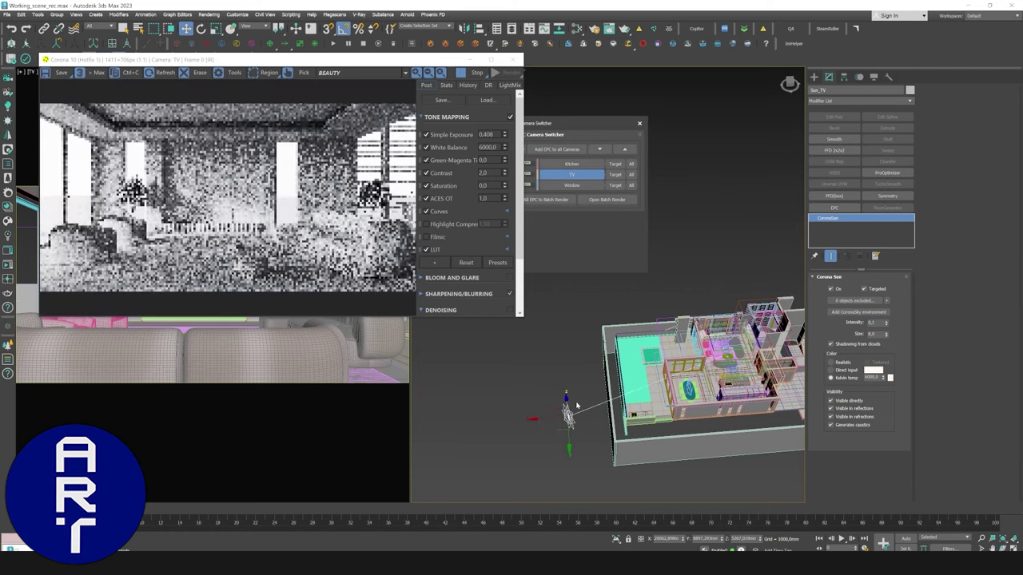
middle_click_drag(566, 386, 571, 365, "alt")
left_click_drag(563, 359, 563, 351)
middle_click_drag(548, 388, 557, 432, "alt")
left_click_drag(549, 386, 546, 382)
scroll(107, 218, "up", 1)
middle_click_drag(557, 366, 737, 319, "alt")
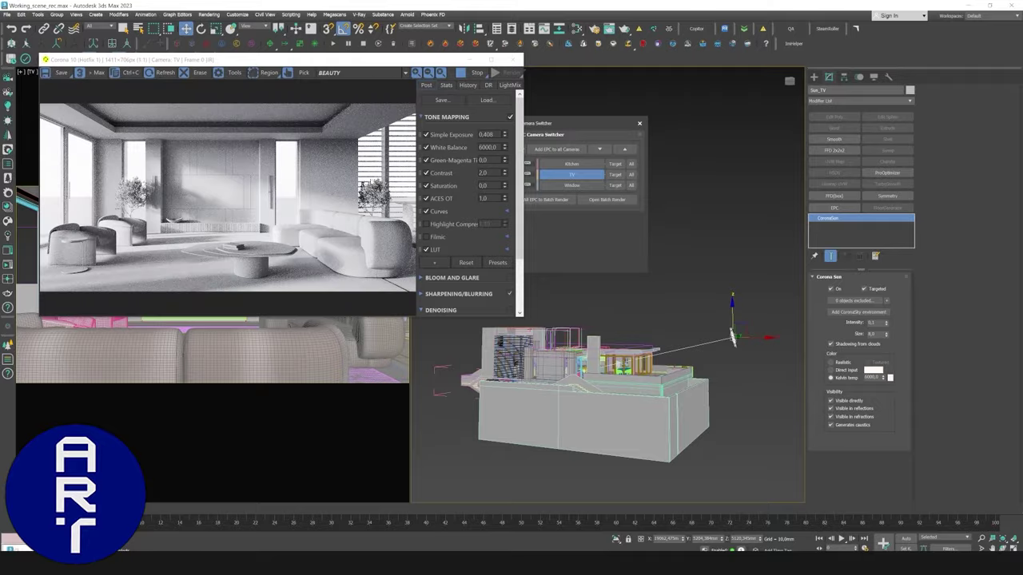
Set Sun_TV's size to 60 and raise the render's simple exposure to 0.432.
double_click(872, 334)
type("60")
key("Return")
left_click_drag(505, 134, 505, 128)
Move Sun_TV farther out past the pool end of the villa and set its intensity to 0.05.
middle_click_drag(695, 327, 723, 423, "alt")
left_click_drag(733, 431, 690, 461)
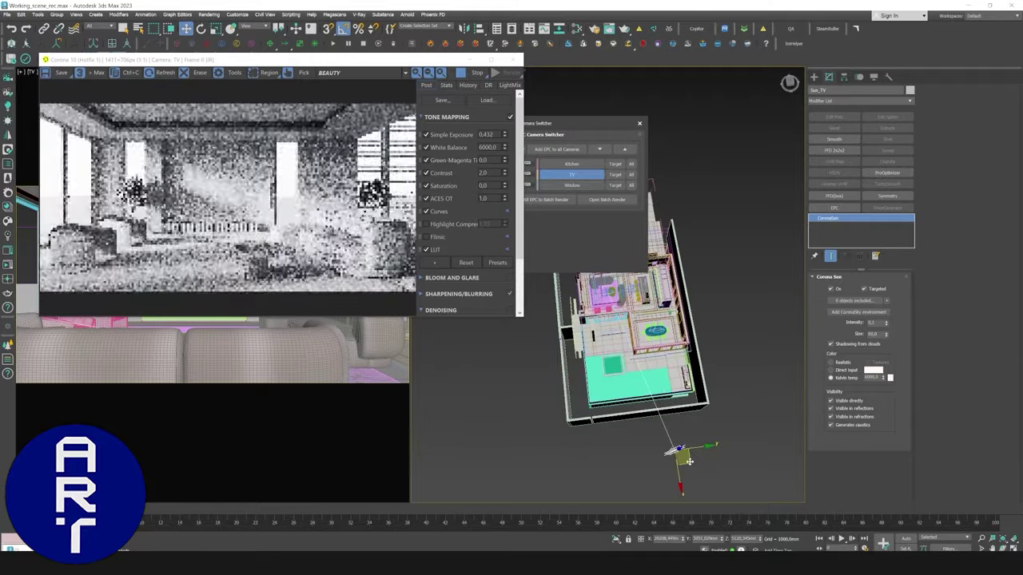
middle_click_drag(689, 461, 626, 477, "alt")
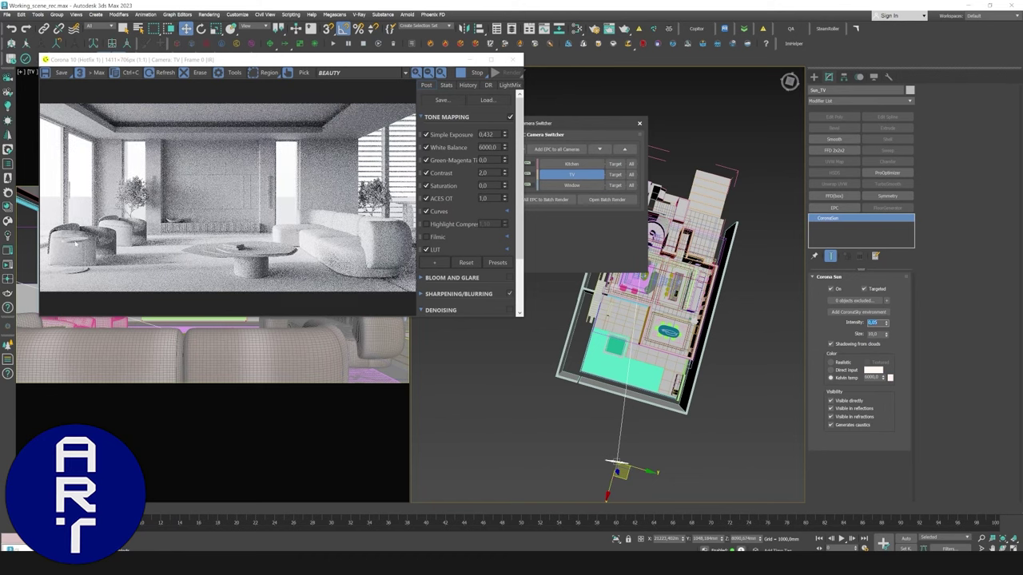
Inspect the soft light and shadows on the sofa, armchairs, coffee table and floor in the interactive render.
scroll(306, 229, "up", 2)
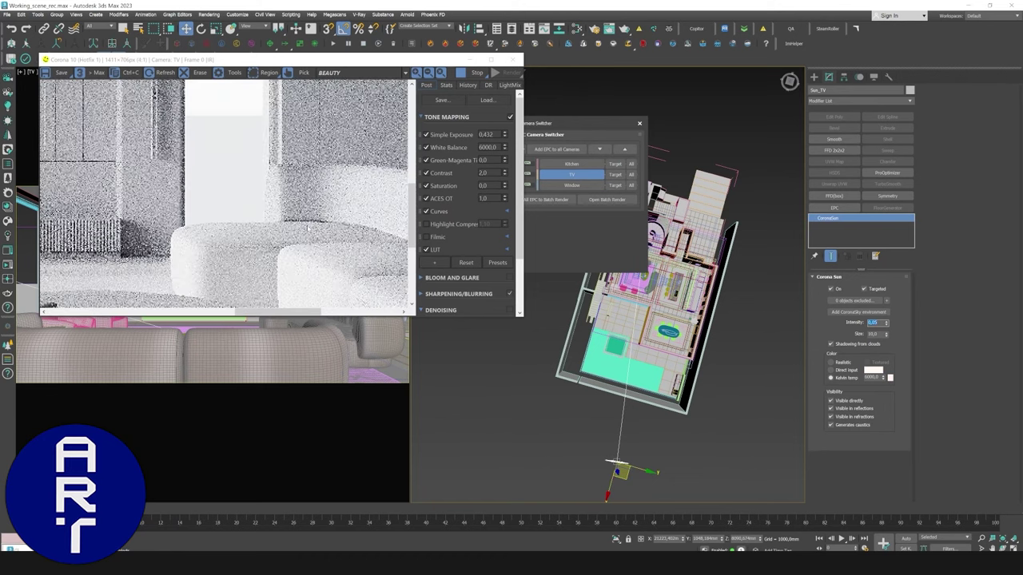
scroll(306, 229, "down", 2)
scroll(387, 264, "up", 2)
scroll(387, 264, "down", 2)
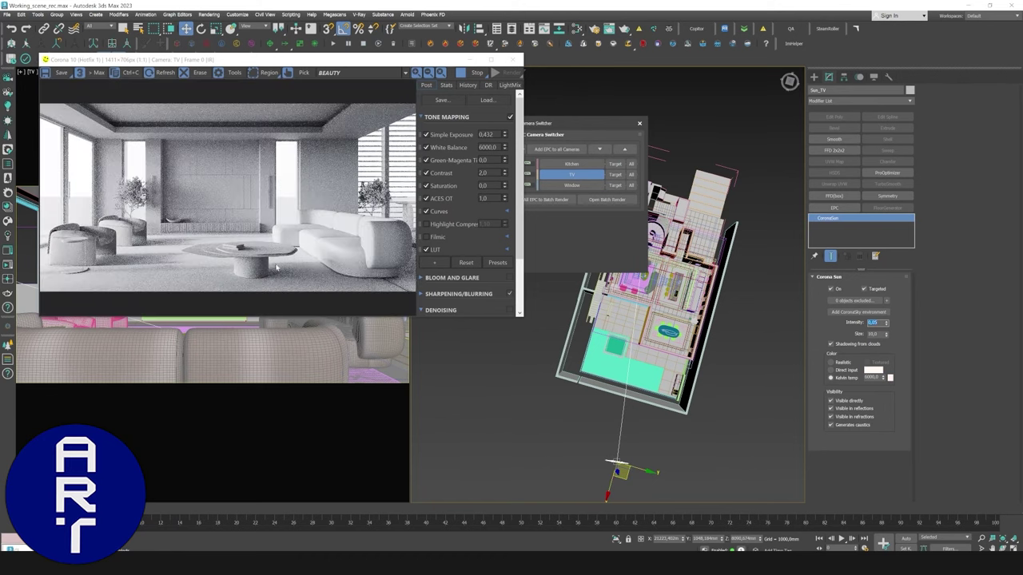
scroll(192, 240, "up", 2)
scroll(99, 253, "down", 2)
scroll(99, 252, "up", 1)
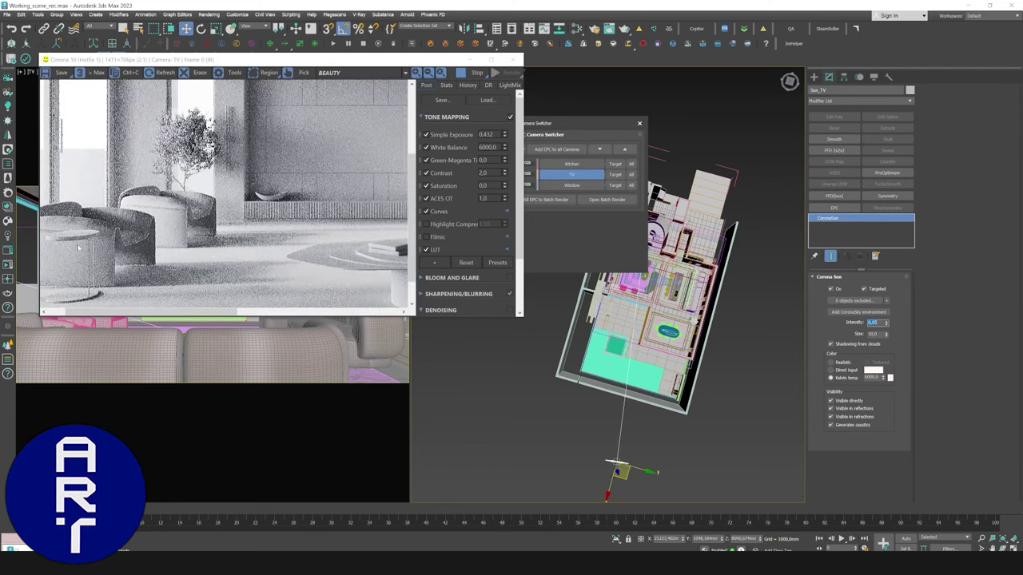
scroll(78, 247, "up", 1)
scroll(78, 248, "down", 2)
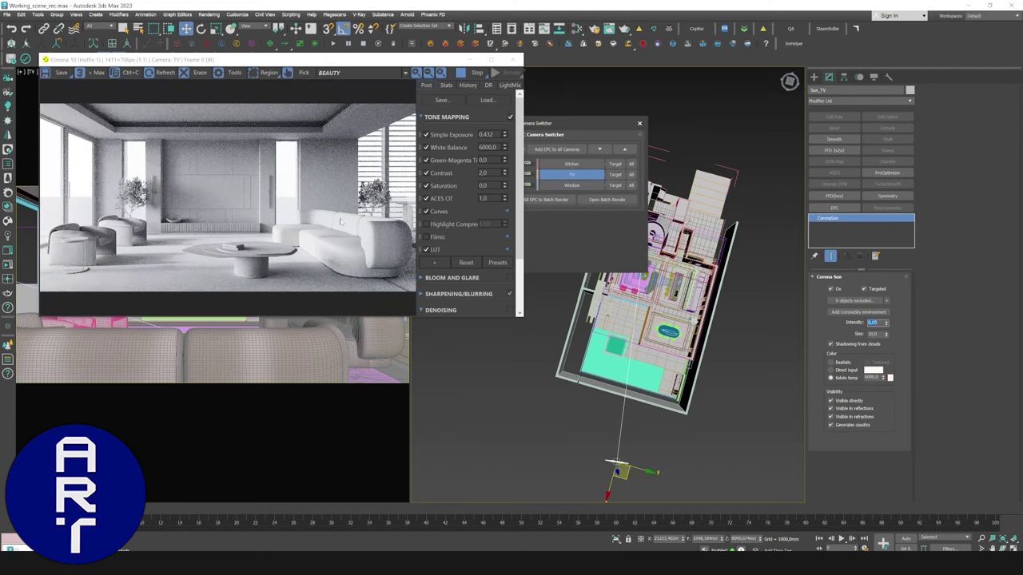
scroll(328, 136, "up", 1)
scroll(329, 136, "down", 1)
scroll(242, 283, "up", 2)
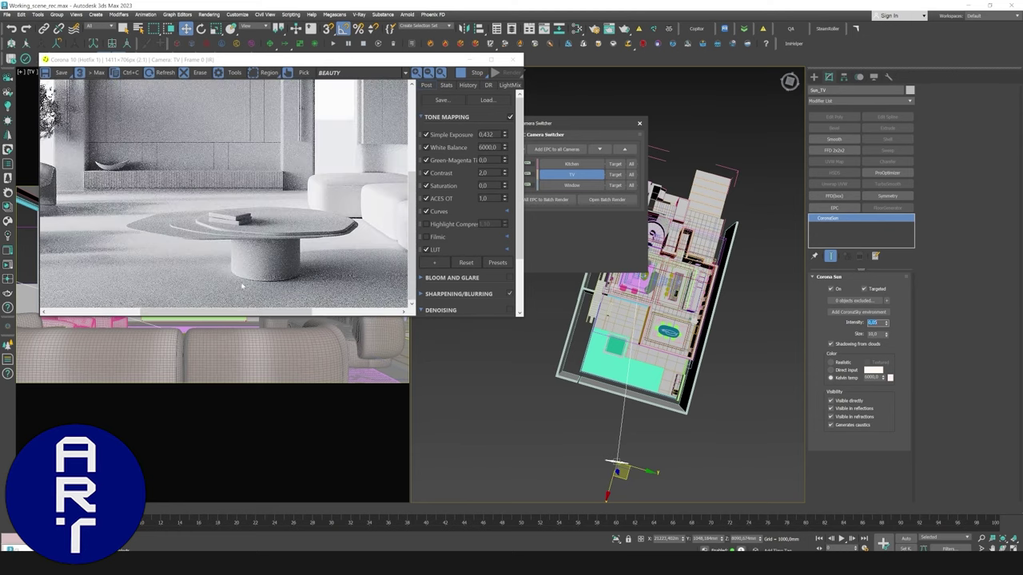
scroll(242, 283, "down", 2)
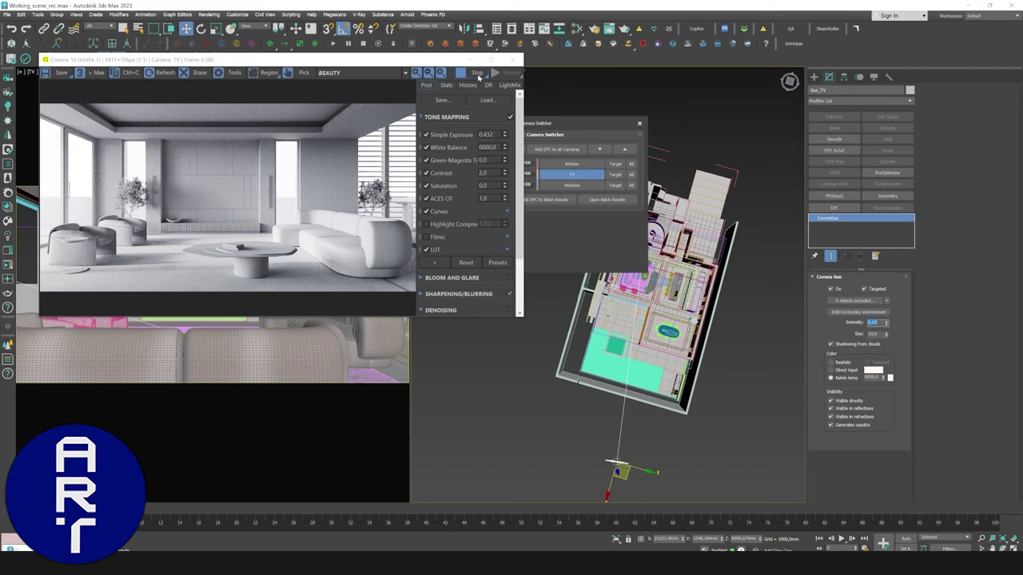
Switch to the Kitchen camera, render it interactively and dismiss the missing-assets error window.
left_click(515, 60)
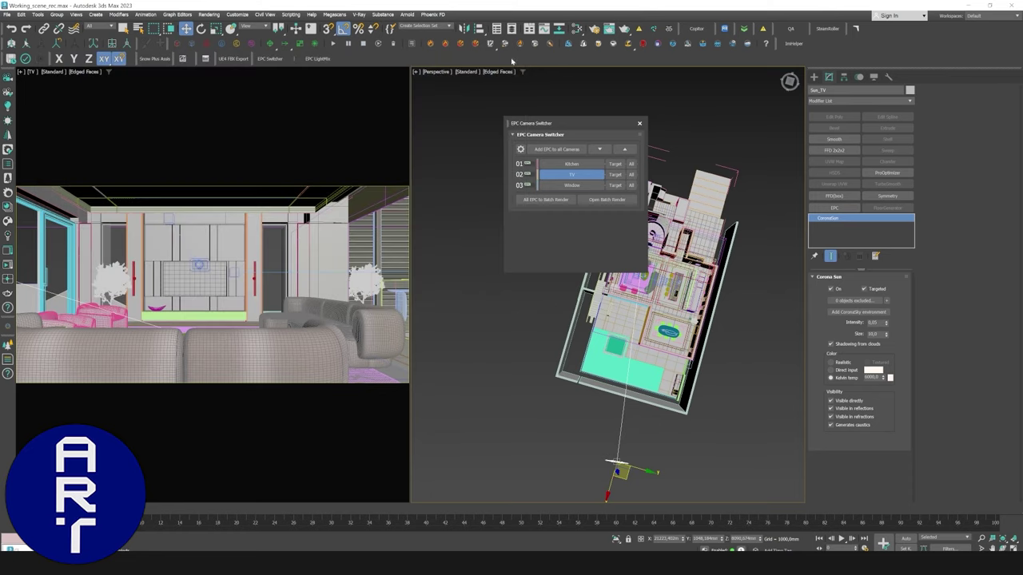
middle_click_drag(716, 300, 736, 275, "alt")
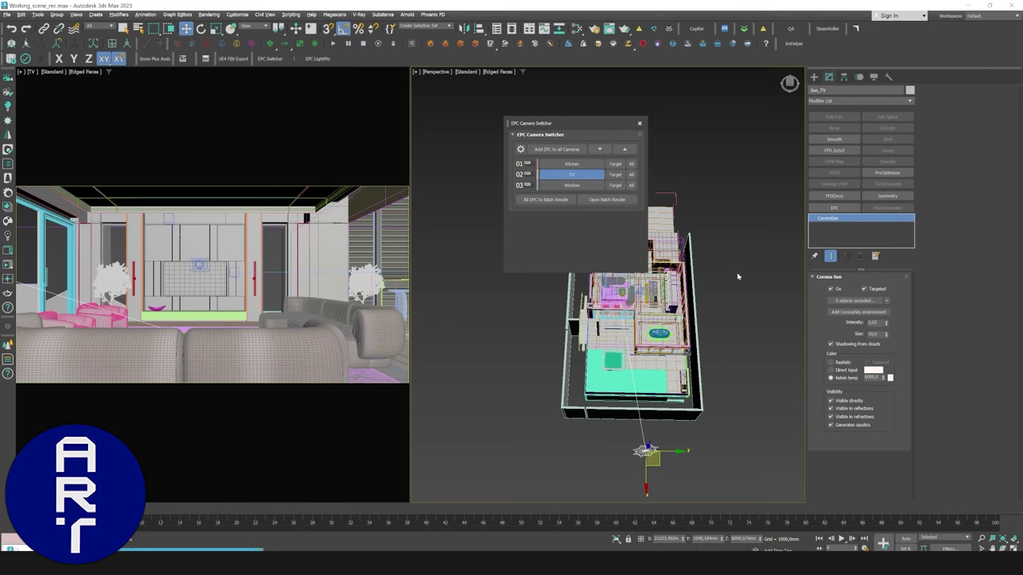
left_click(559, 166)
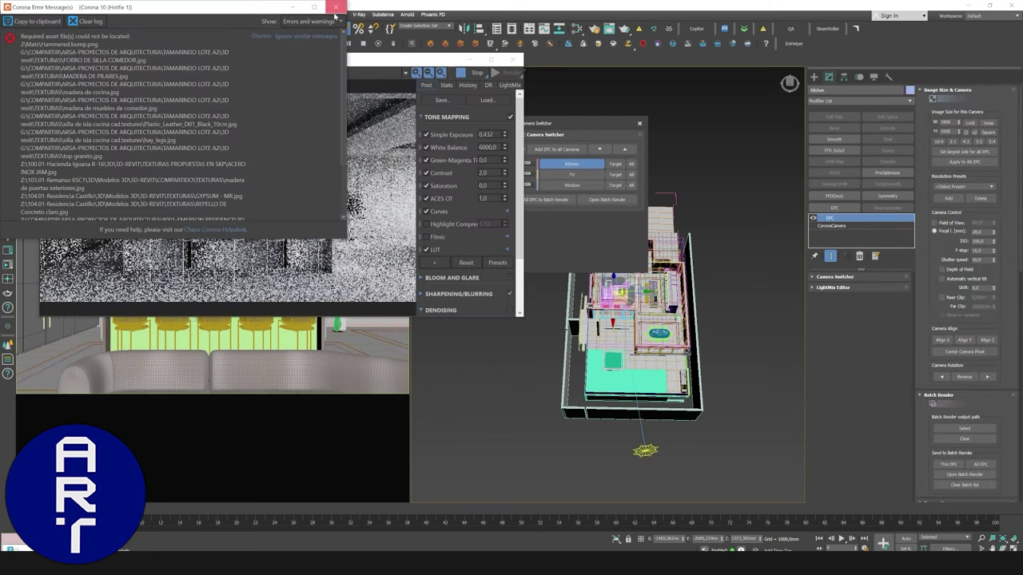
left_click(335, 7)
Try Sun_TV as the Kitchen camera's Corona Sun and restore the assignment to <No Sun>.
scroll(959, 240, "down", 10)
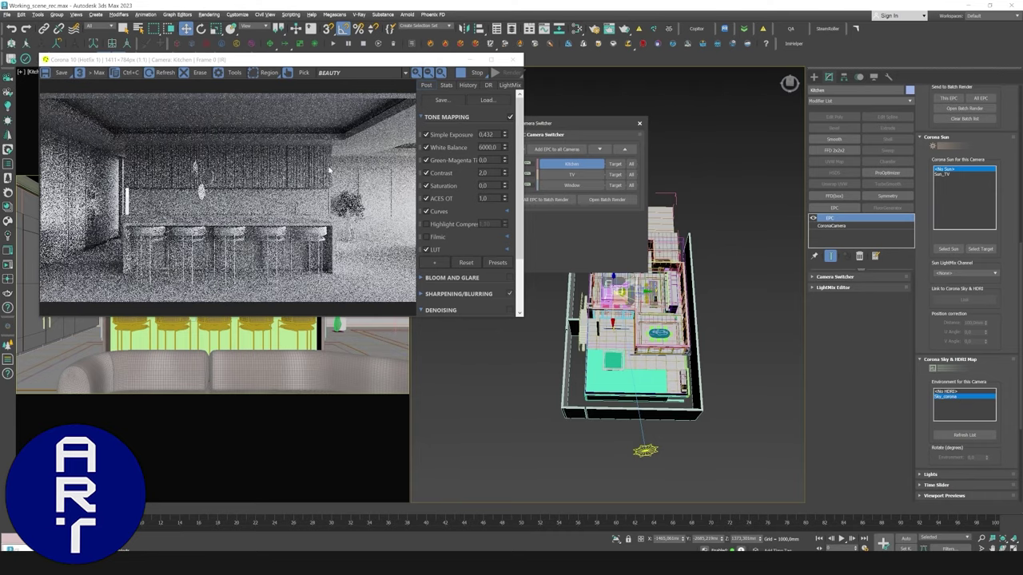
left_click(951, 175)
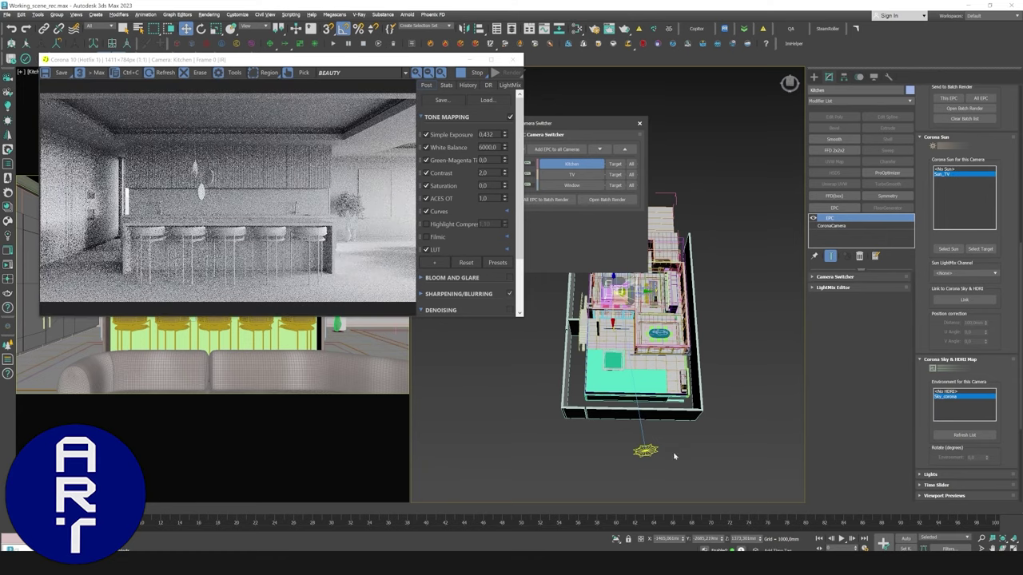
left_click(945, 170)
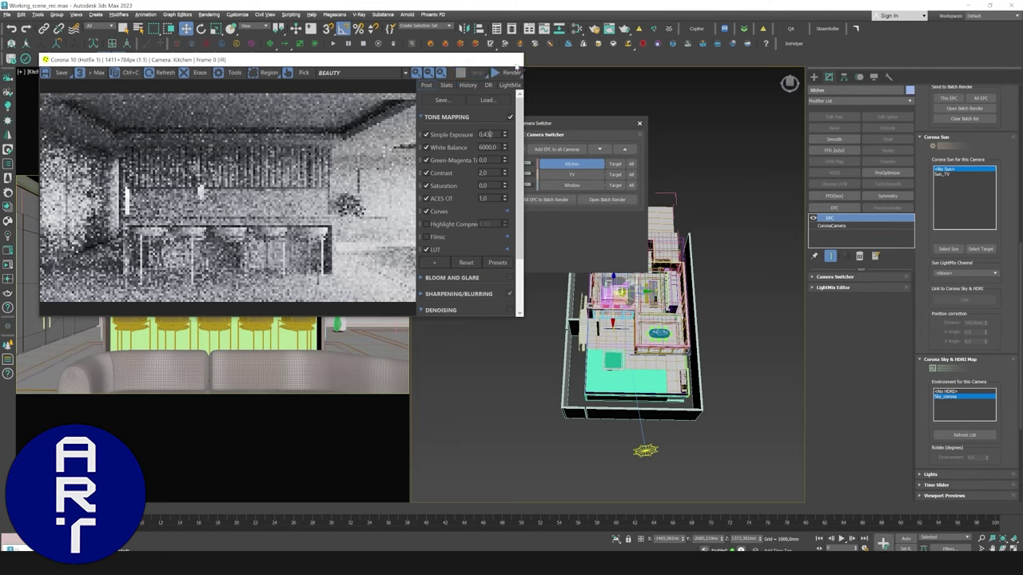
Close the render window and create a second Corona Sun outside the villa, with its target inside the building.
left_click(515, 60)
left_click_drag(571, 124, 500, 104)
middle_click_drag(616, 156, 714, 241, "alt")
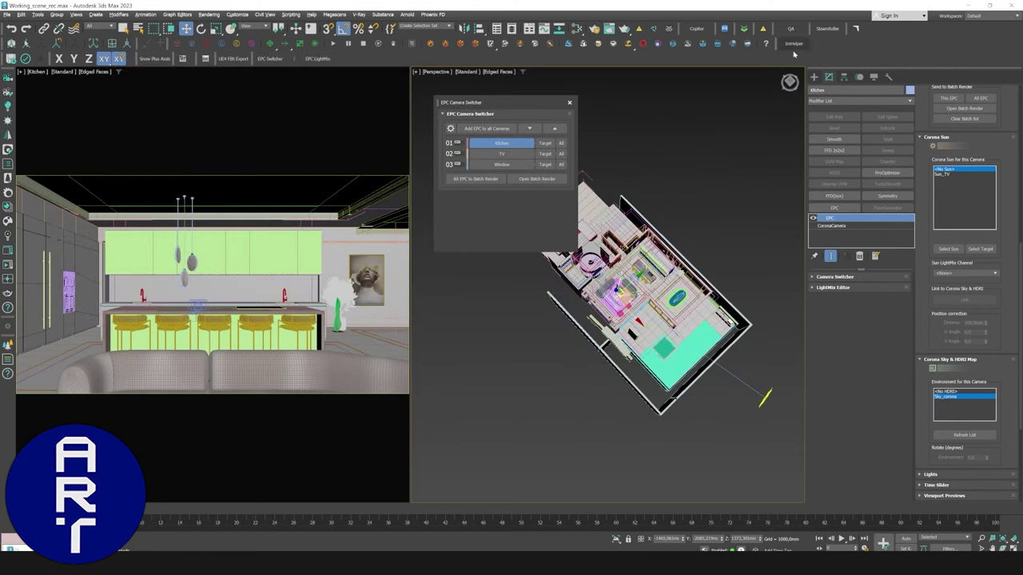
left_click(813, 77)
left_click(883, 135)
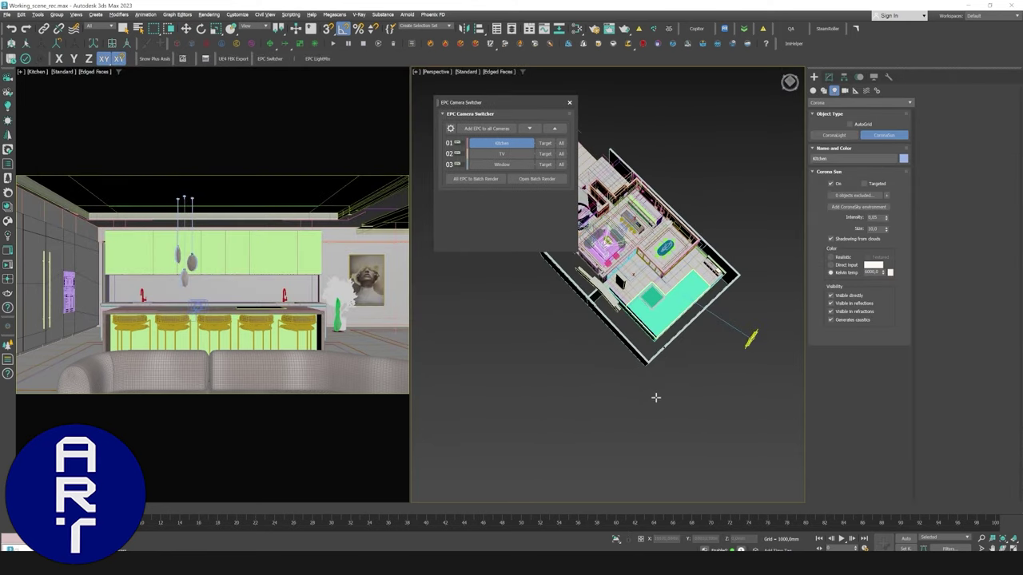
left_click_drag(631, 437, 635, 228)
left_click(636, 216)
key("w")
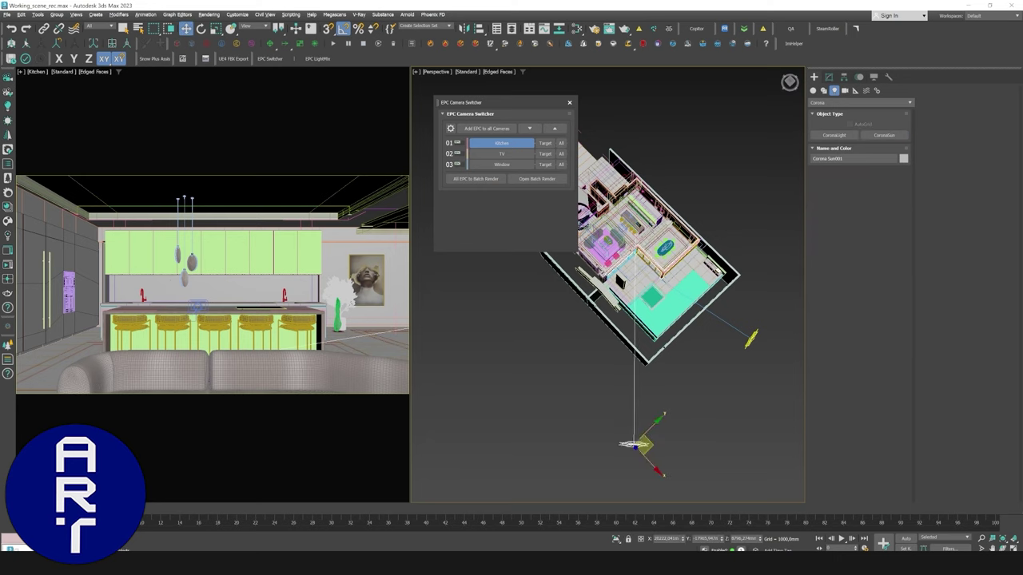
Set the new sun's intensity to 0.5 and size to 5, and rename it Sun_kitchen.
middle_click_drag(614, 270, 672, 216, "alt")
left_click(829, 77)
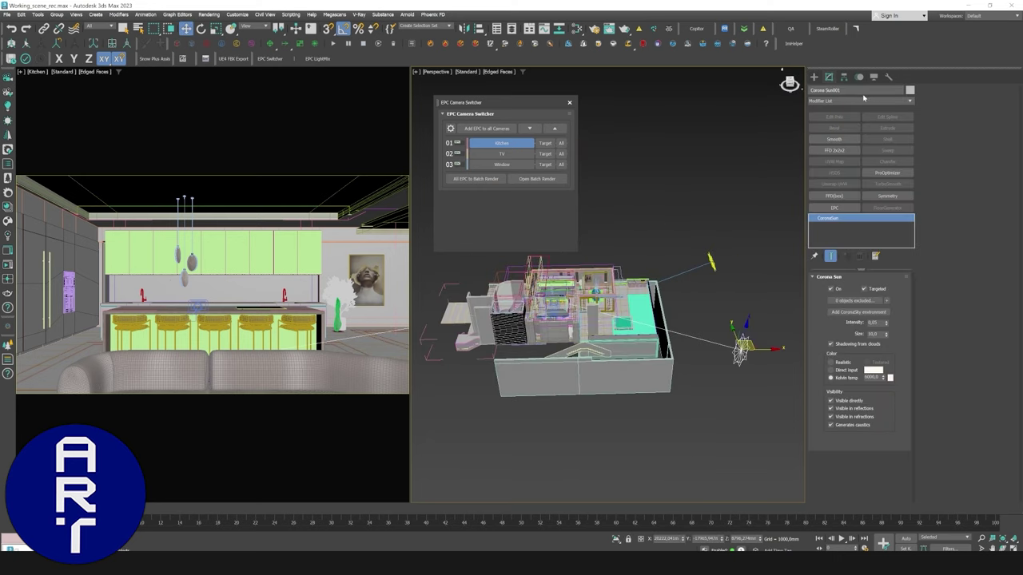
left_click(873, 322)
type("0,5")
key("Tab")
type("5")
key("Tab")
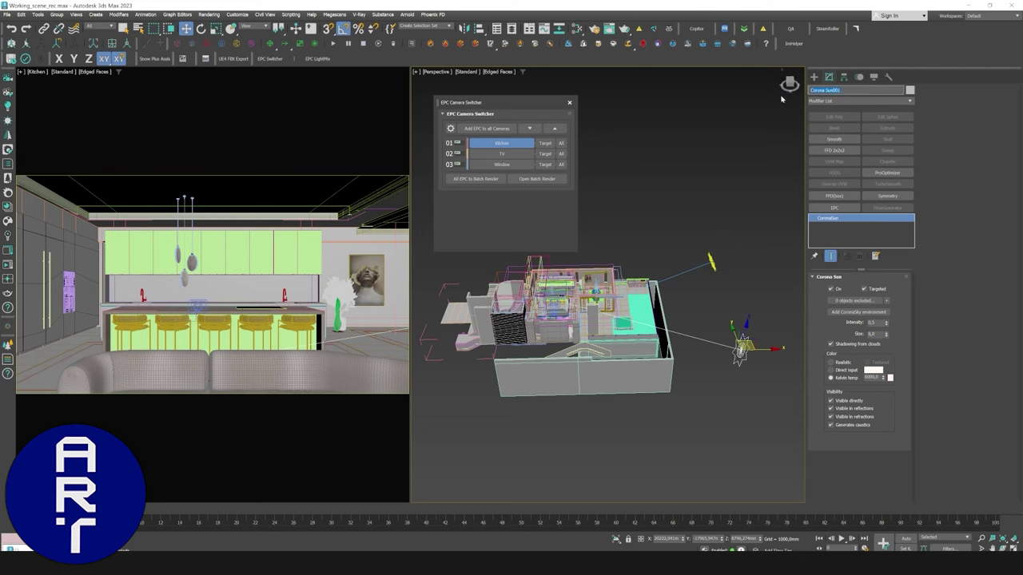
type("Su")
middle_click_drag(677, 151, 667, 150, "alt")
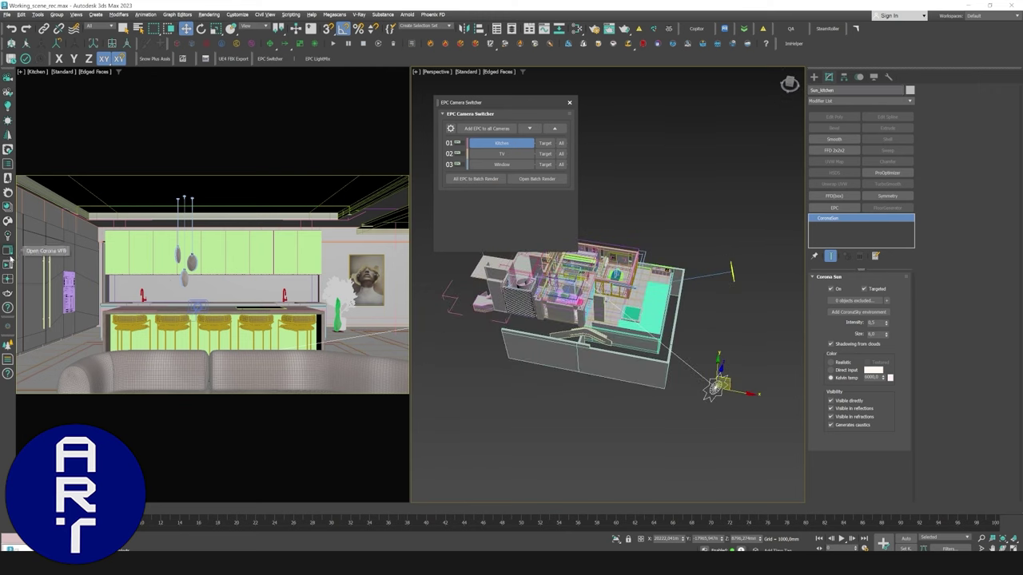
Select the Kitchen camera and bring up its Corona Sun assignment list in the EPC settings.
left_click(489, 143)
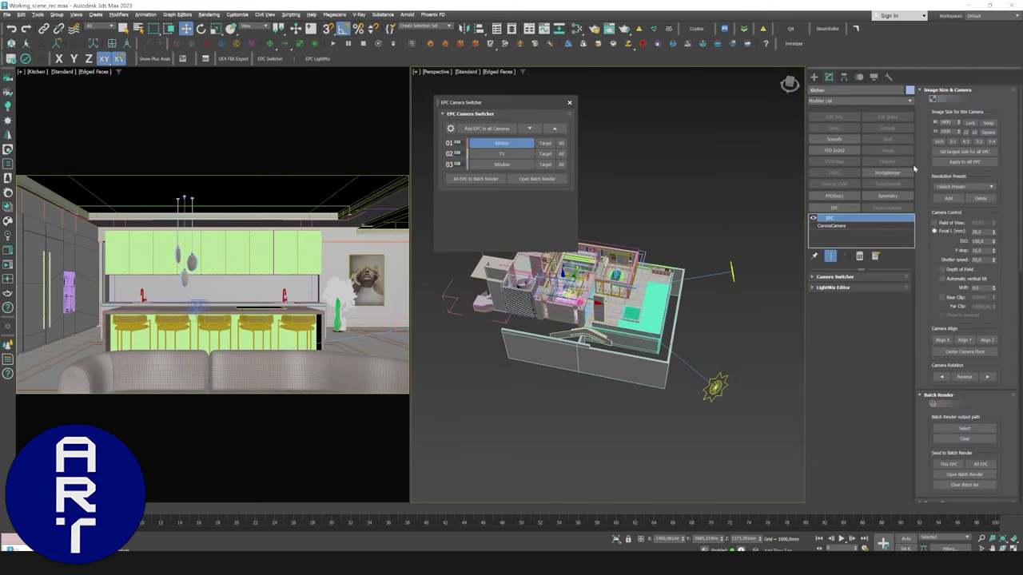
left_click_drag(1021, 214, 1020, 295)
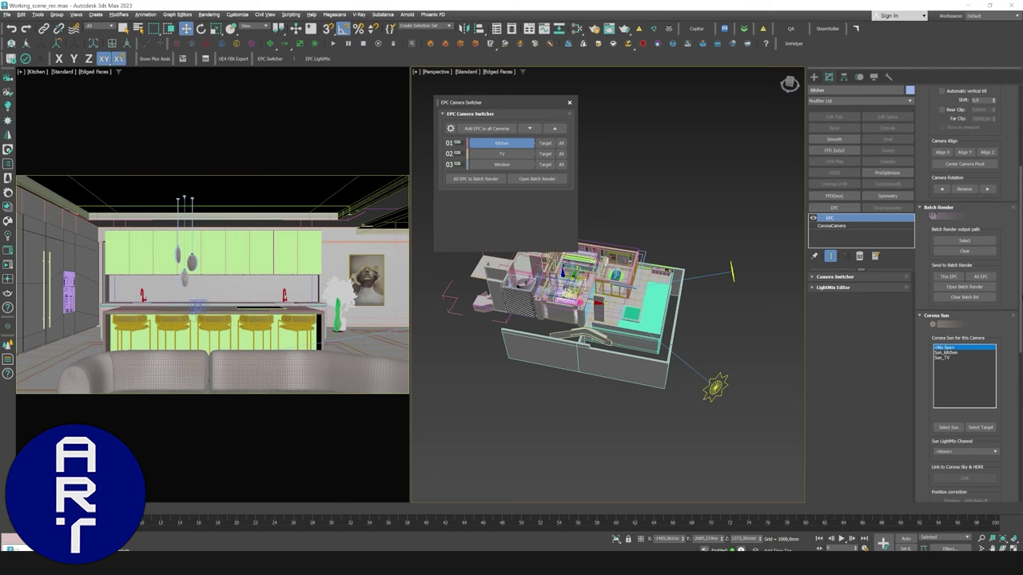
Assign Sun_kitchen as the Corona sun for the Kitchen camera and start the interactive render.
left_click(950, 353)
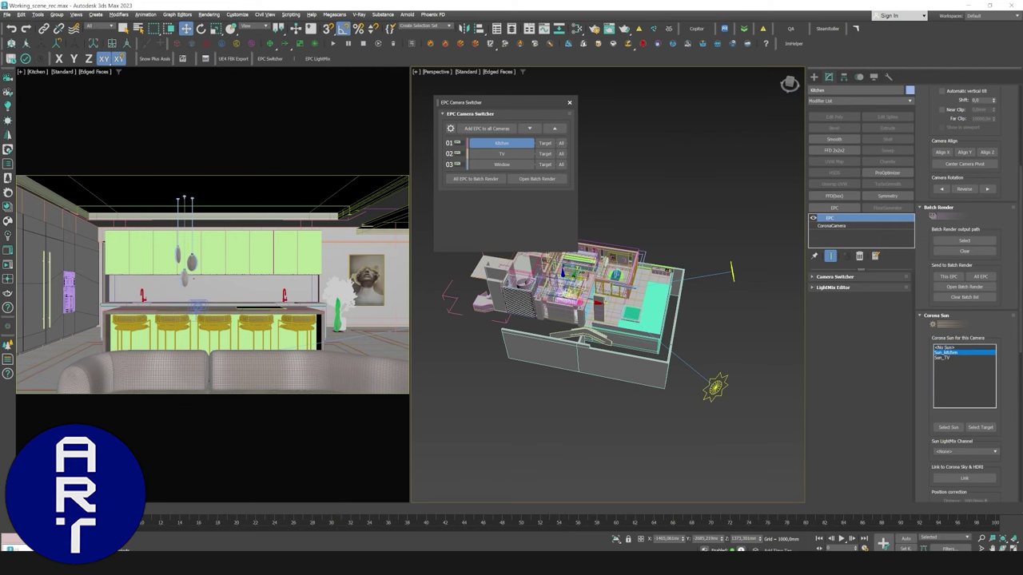
left_click(11, 266)
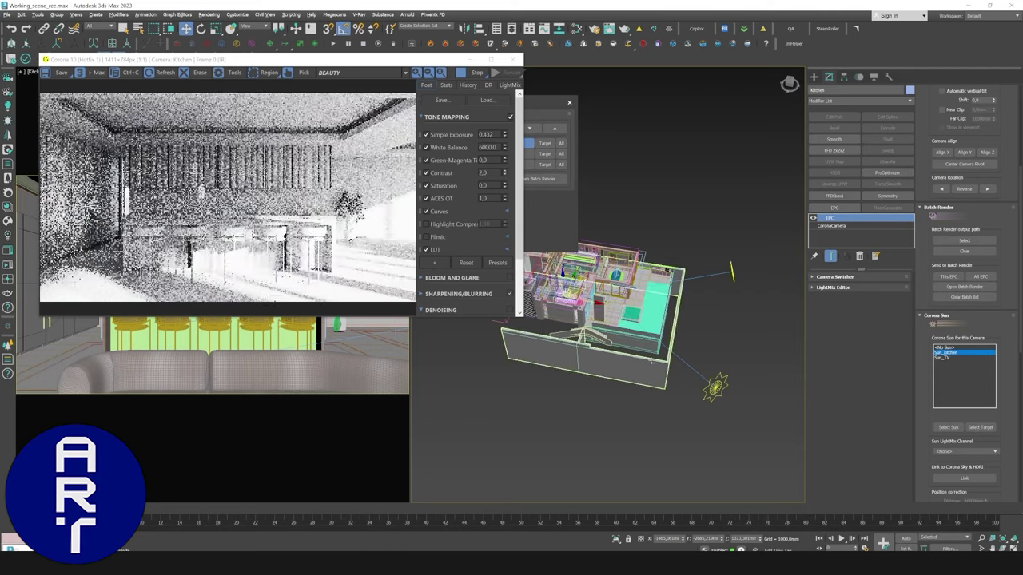
Move the Sun_kitchen light farther out from the building and raise it slightly.
left_click(716, 387)
middle_click_drag(716, 388, 733, 397, "alt")
left_click_drag(724, 407, 749, 377)
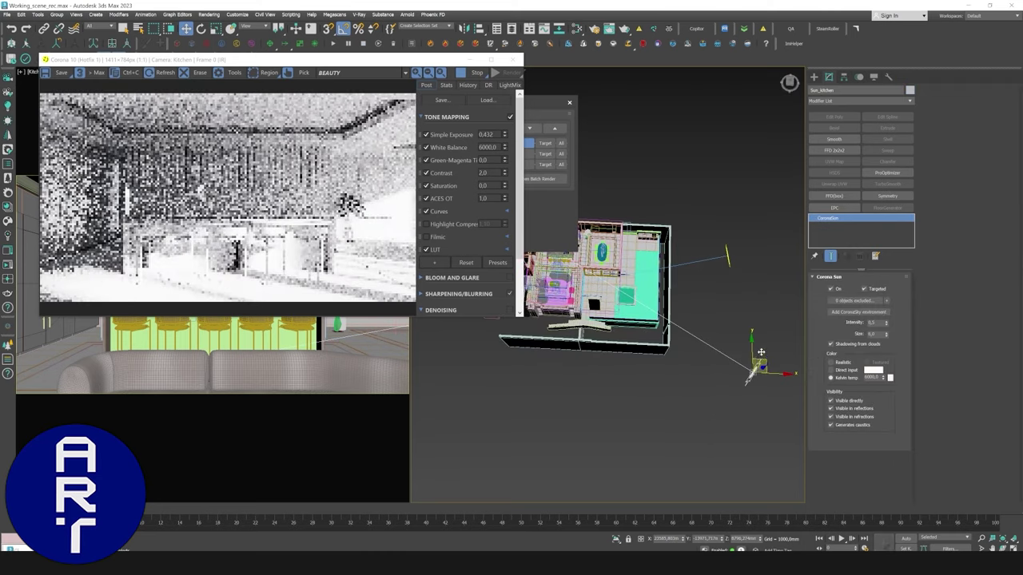
middle_click_drag(760, 354, 763, 288, "alt")
left_click_drag(763, 265, 764, 257)
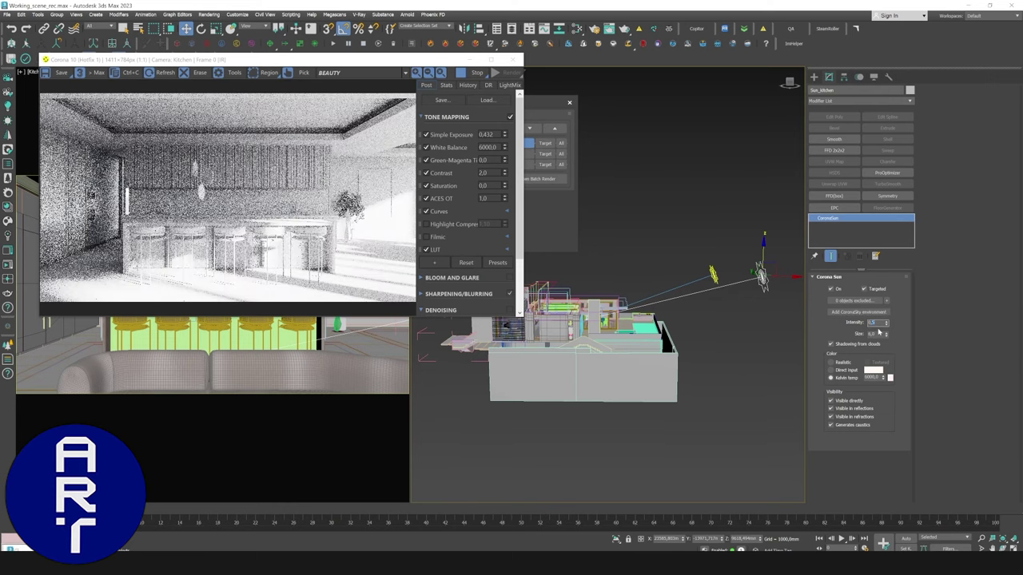
Set the kitchen sun's intensity to 0,1.
type("0,1")
key("Return")
left_click(876, 335)
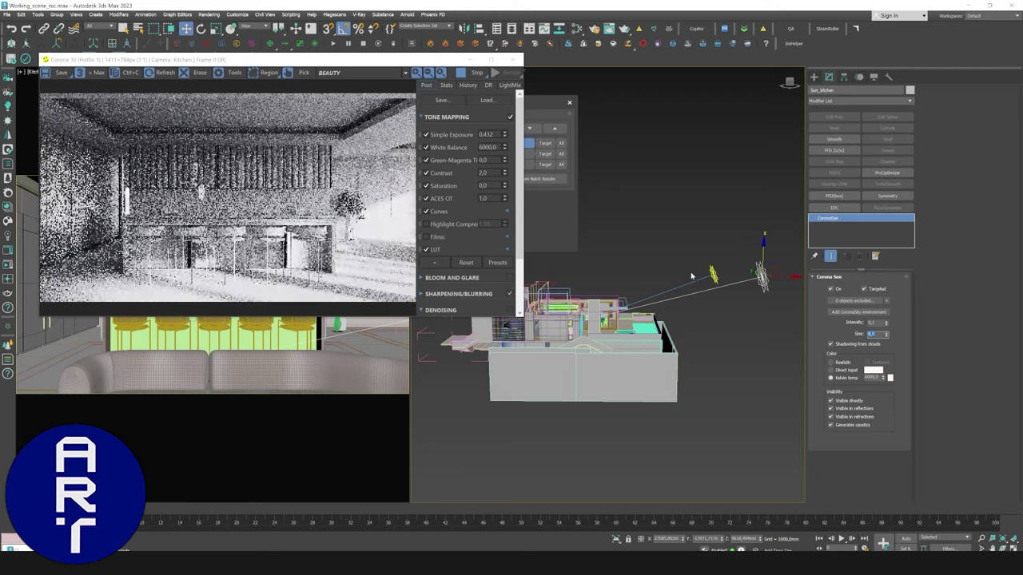
Reposition the kitchen sun beside the building at a lower height and set its intensity to 0,05.
middle_click_drag(694, 275, 684, 320, "alt")
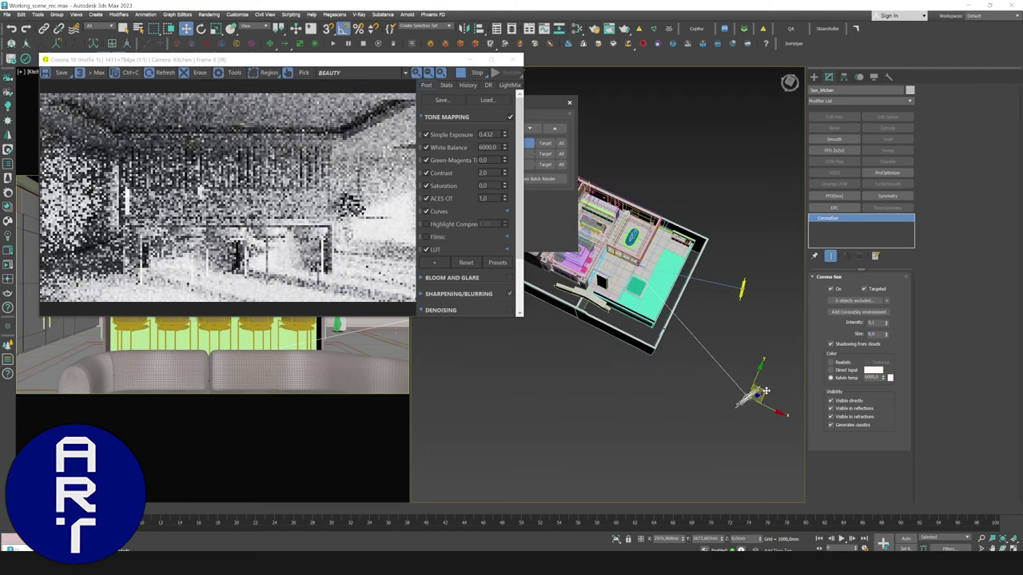
middle_click_drag(739, 396, 773, 365, "alt")
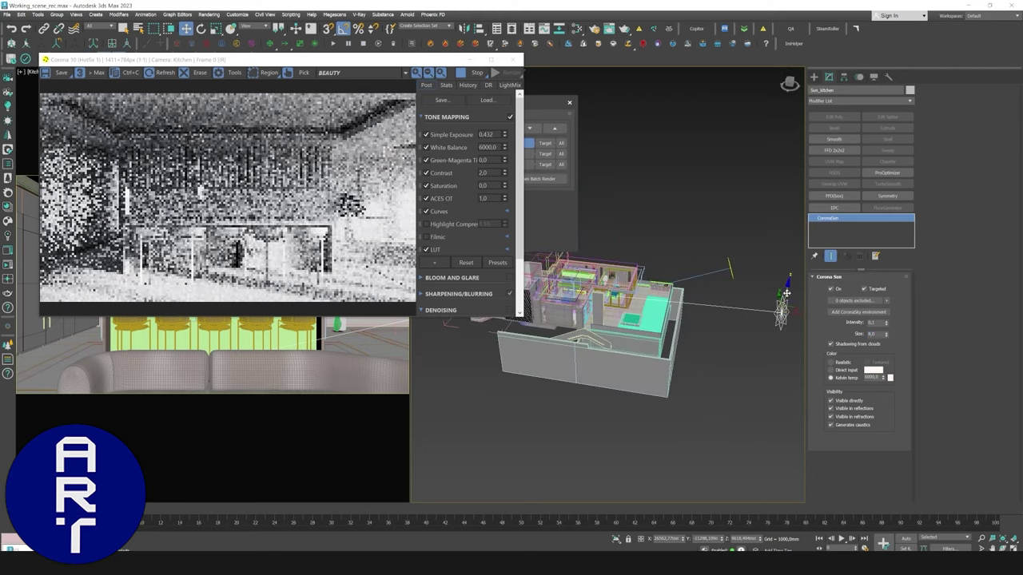
left_click_drag(787, 294, 787, 306)
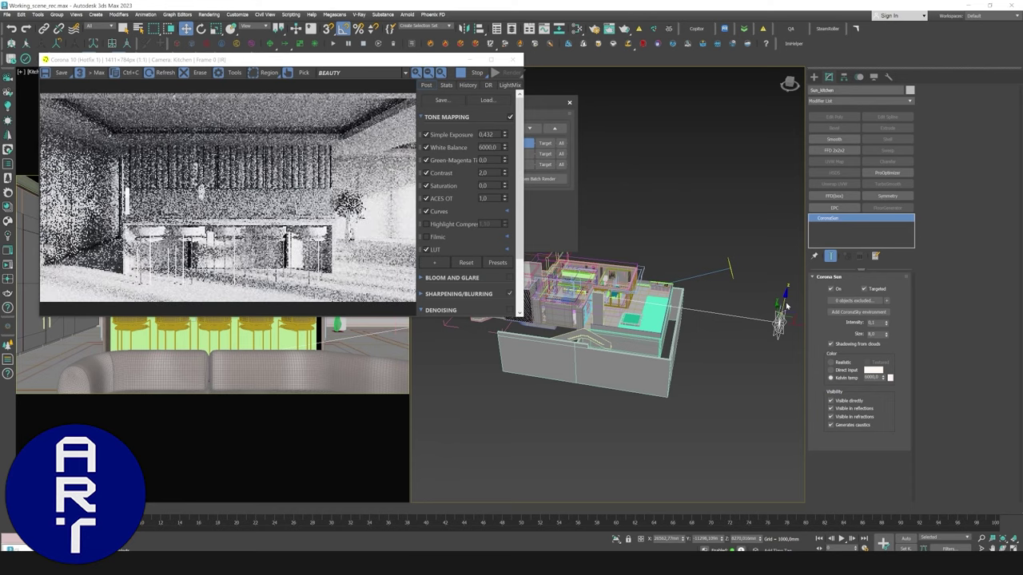
middle_click_drag(739, 312, 721, 358, "alt")
left_click_drag(743, 370, 671, 401)
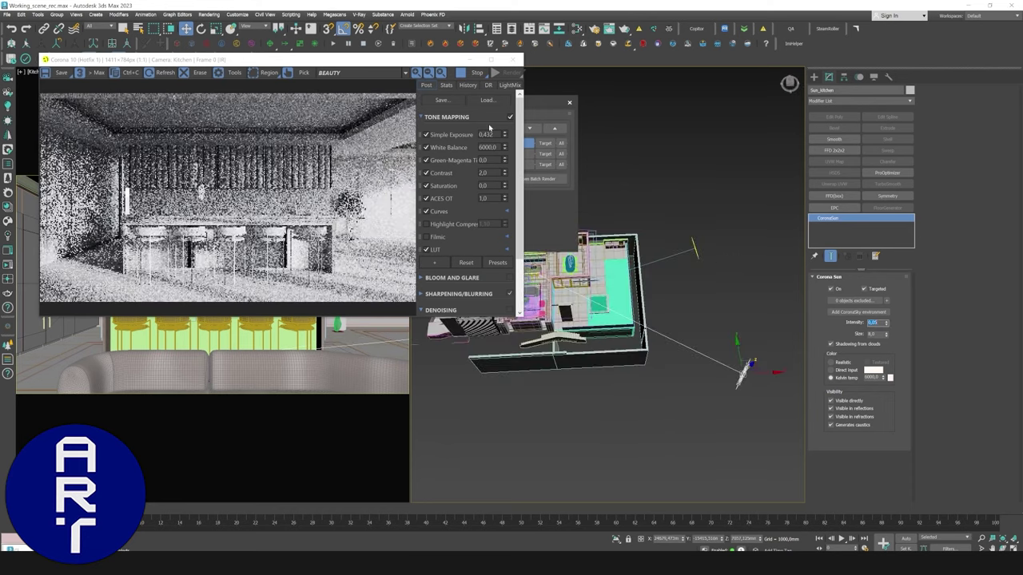
Raise the render's simple exposure to 0,484 and examine the stools, floor shadows and pendant lights up close.
left_click_drag(505, 134, 511, 124)
scroll(70, 291, "up", 1)
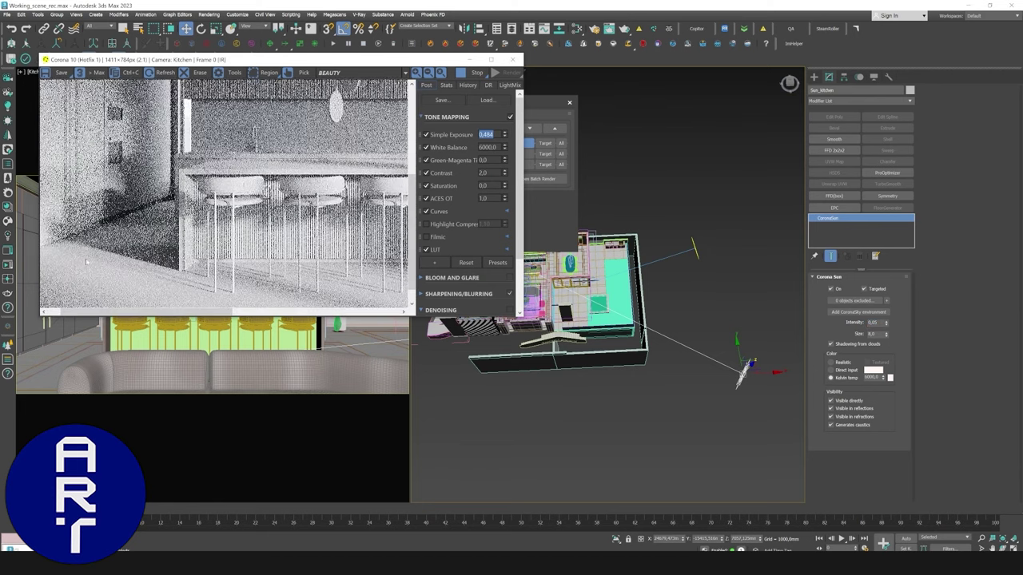
scroll(150, 206, "down", 1)
scroll(301, 246, "up", 2)
scroll(205, 134, "down", 3)
scroll(205, 135, "up", 3)
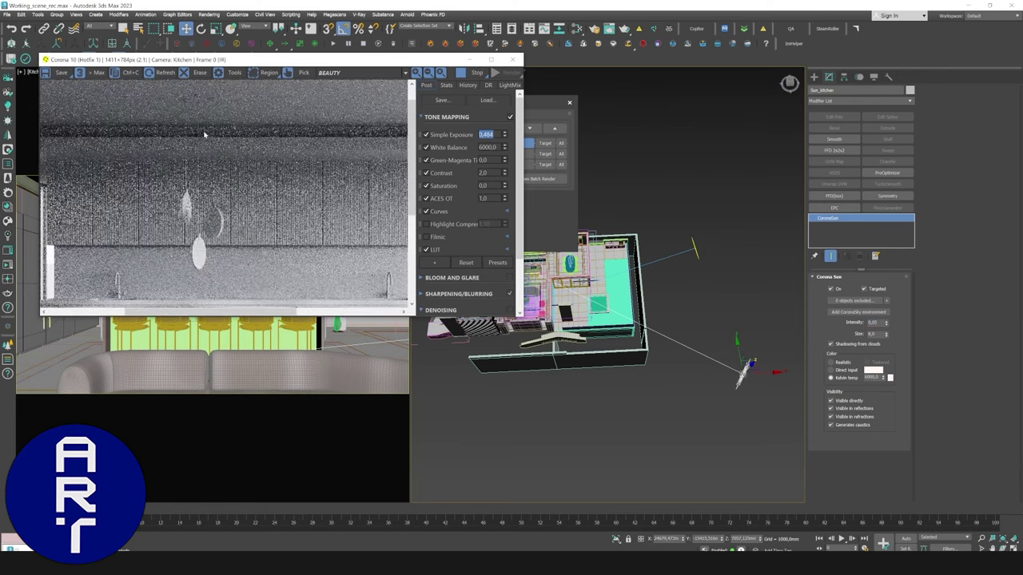
scroll(205, 134, "down", 1)
scroll(160, 276, "up", 2)
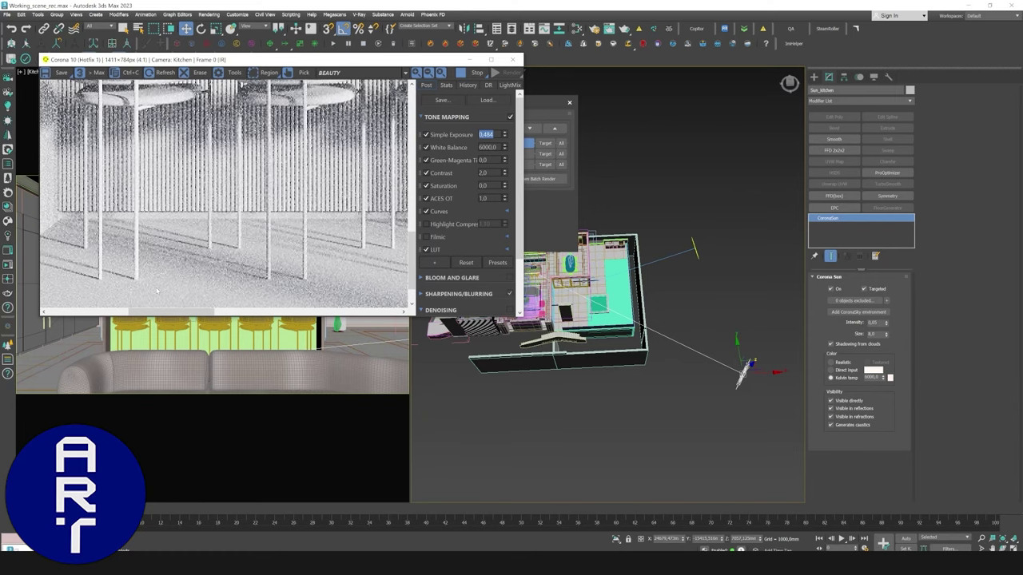
scroll(157, 292, "down", 2)
scroll(240, 289, "up", 1)
scroll(317, 287, "down", 1)
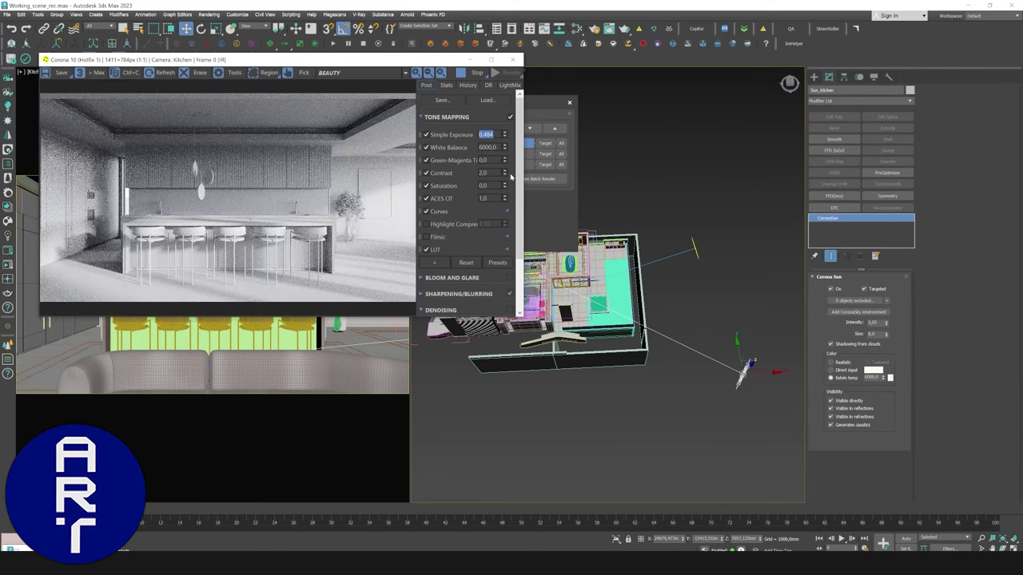
Clone the kitchen sun as one independent copy named Sun_kitchen001, offset from the original.
left_click_drag(420, 59, 398, 61)
left_click_drag(525, 102, 613, 113)
middle_click_drag(744, 344, 725, 366, "alt")
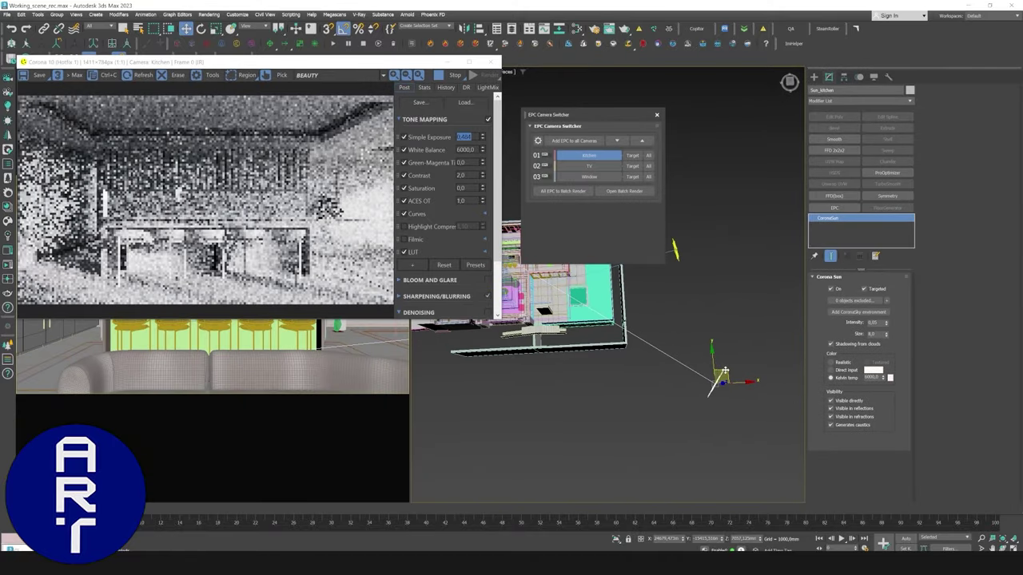
left_click_drag(723, 373, 704, 394, "shift")
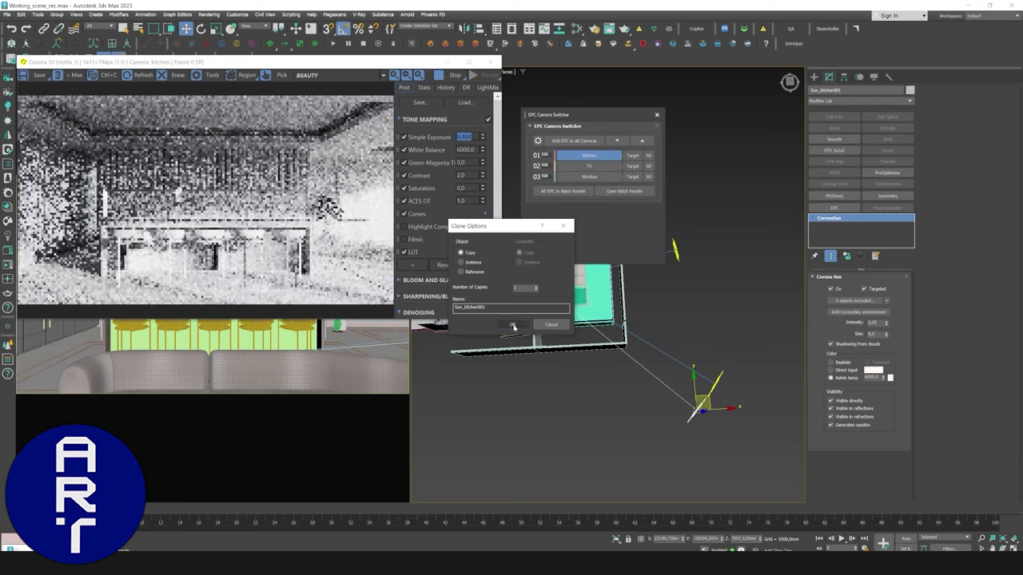
left_click(512, 325)
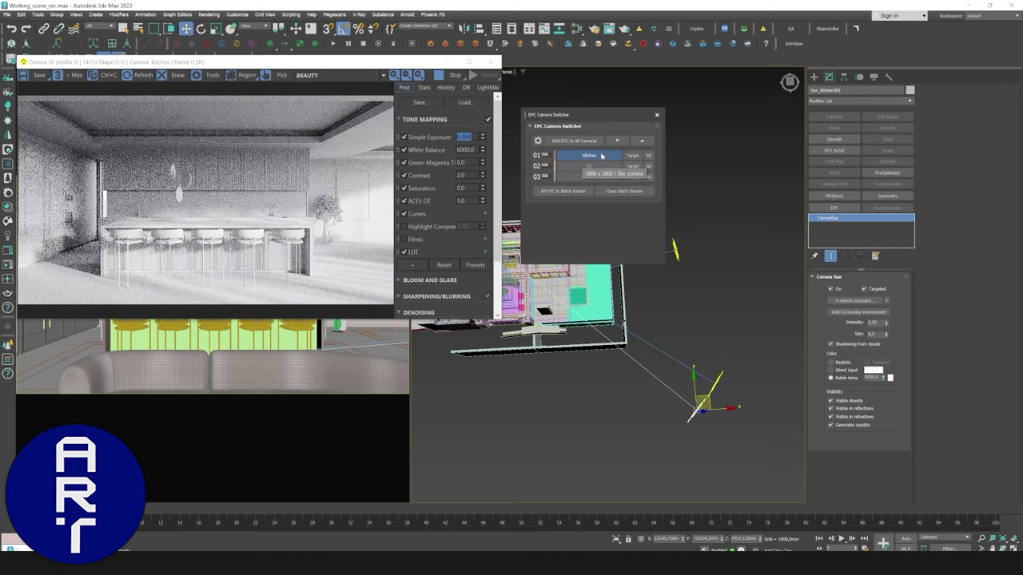
Compare Sun_kitchen and Sun_kitchen001 as the Kitchen camera's Corona sun, ending with the copy assigned and selected.
left_click(602, 155)
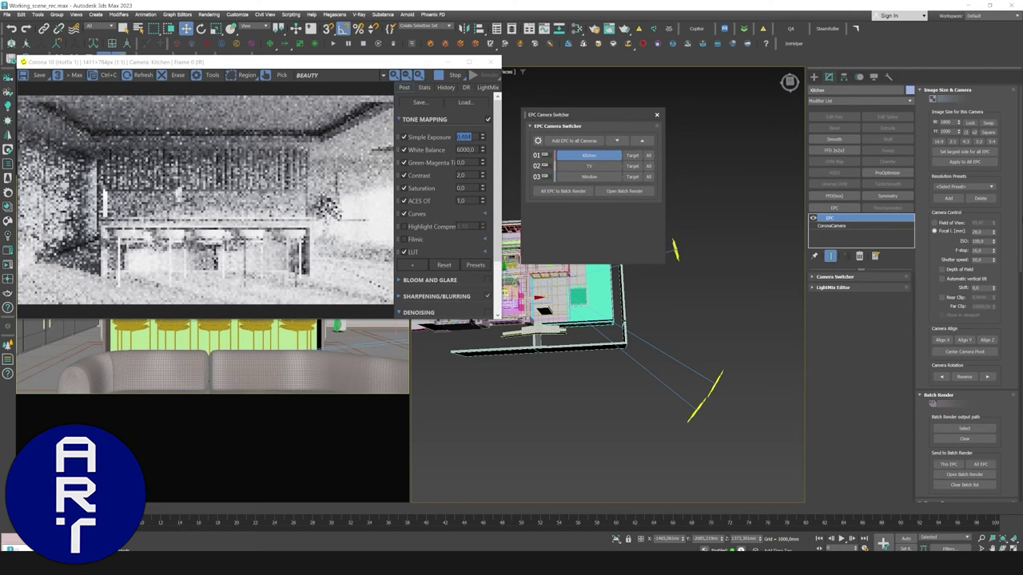
left_click_drag(1020, 225, 1018, 324)
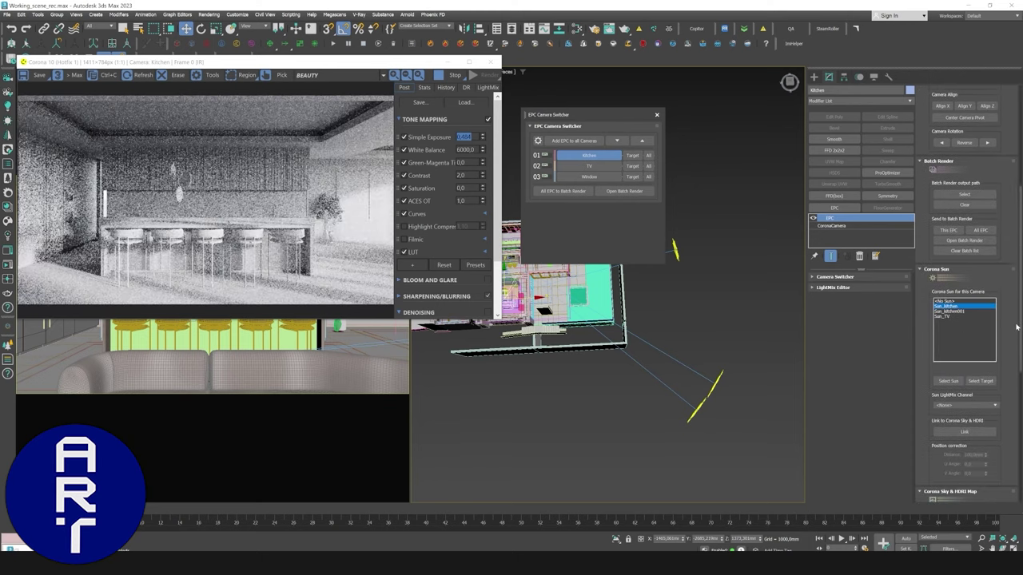
left_click(953, 311)
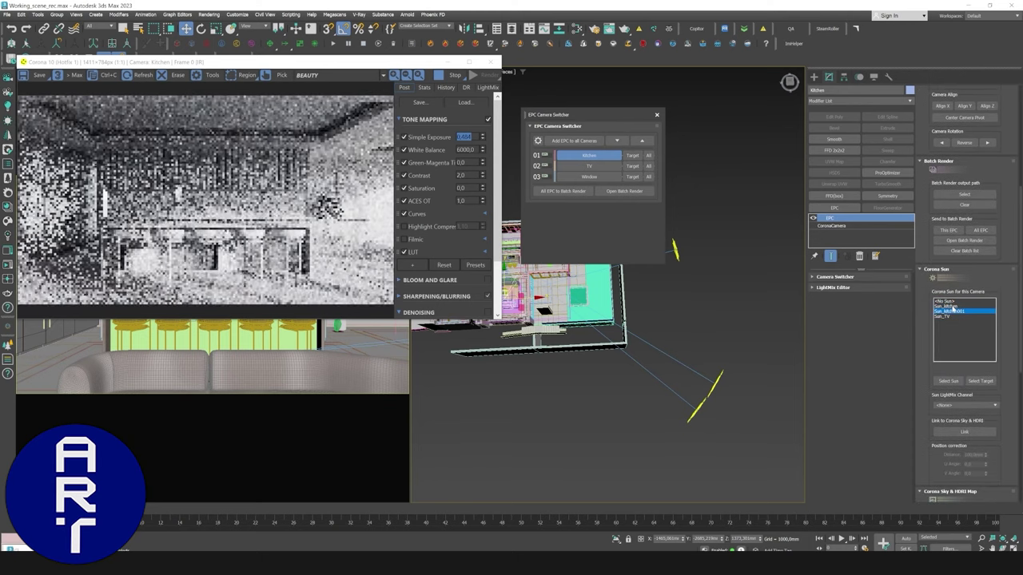
left_click(953, 307)
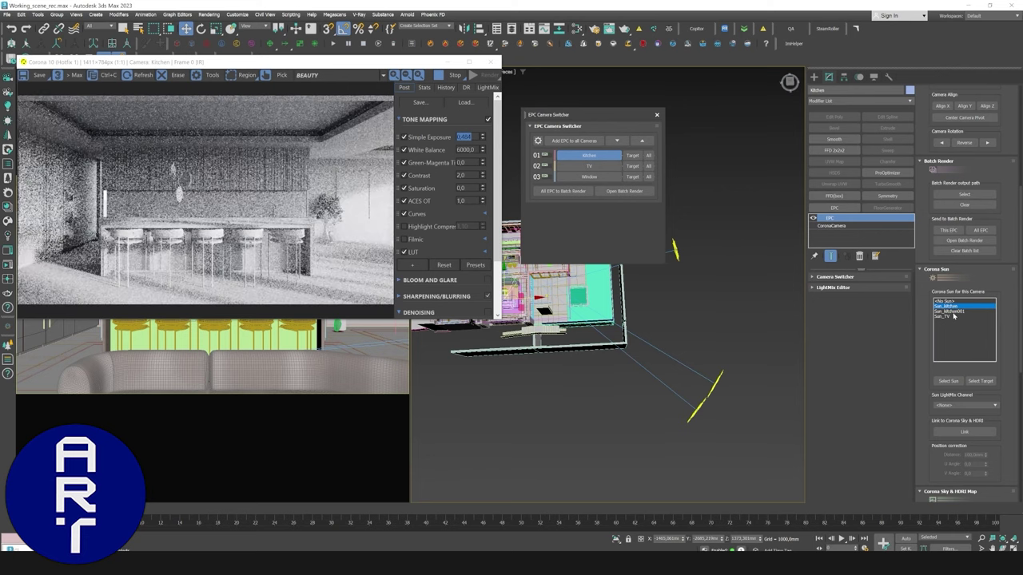
left_click(953, 311)
left_click(948, 381)
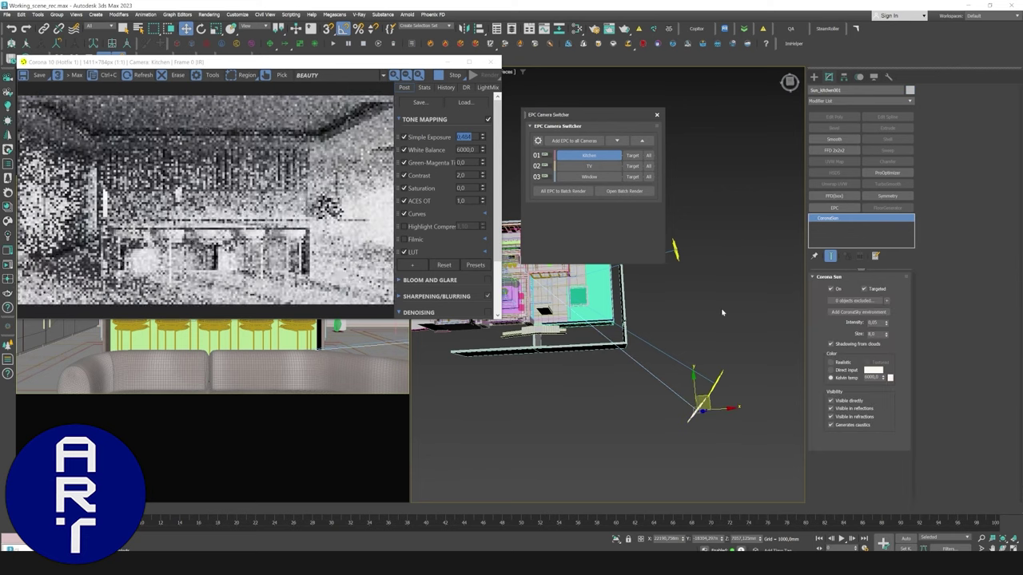
Remove the copied sun and assign Sun_kitchen to the Kitchen camera again.
left_click(718, 377)
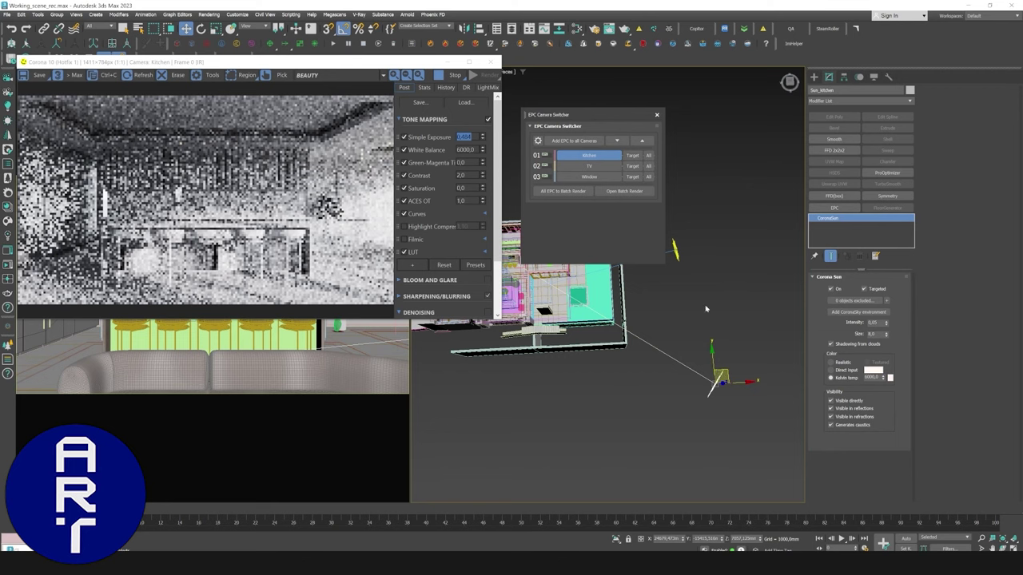
left_click(607, 157)
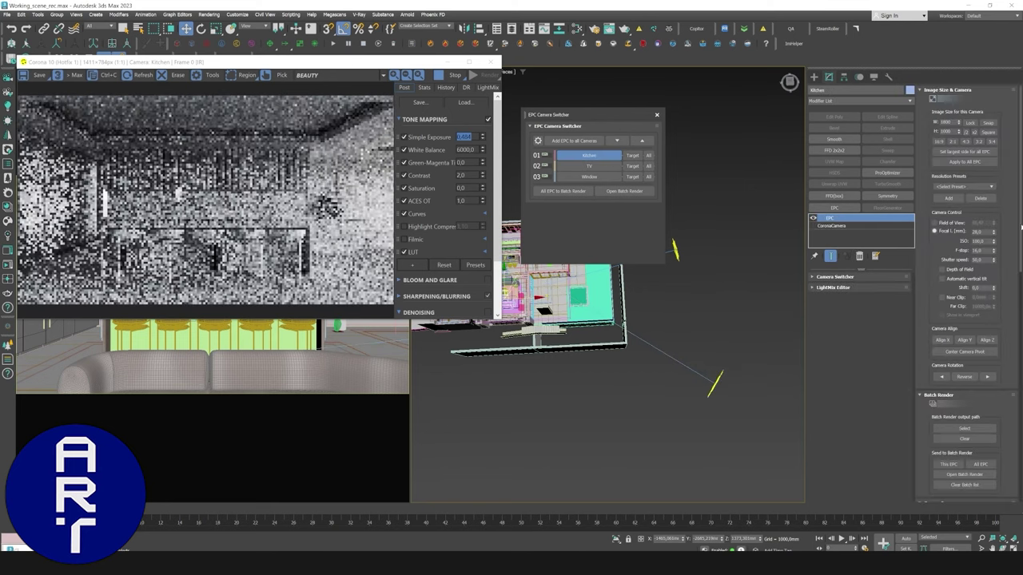
left_click(946, 291)
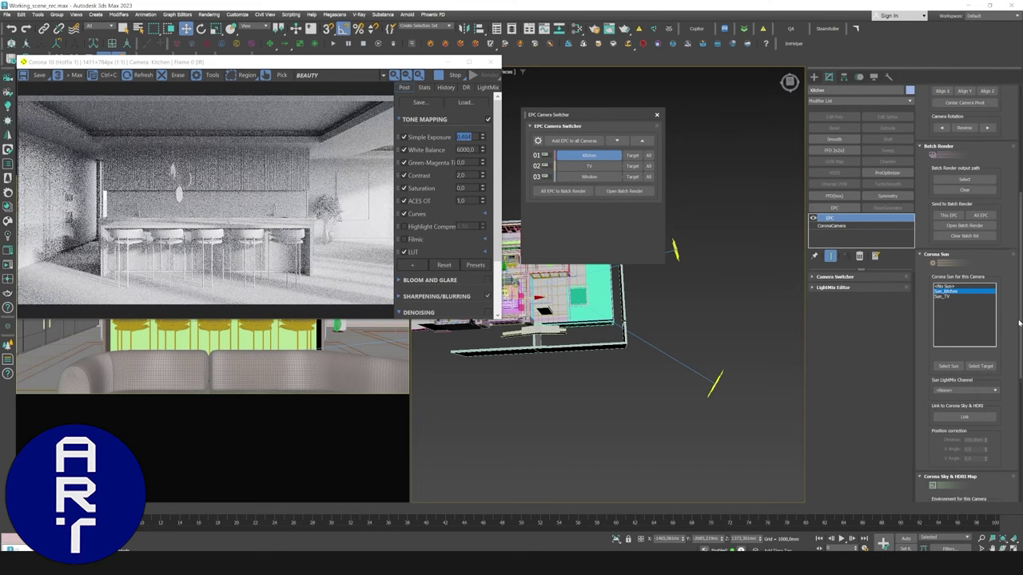
scroll(1020, 344, "down", 3)
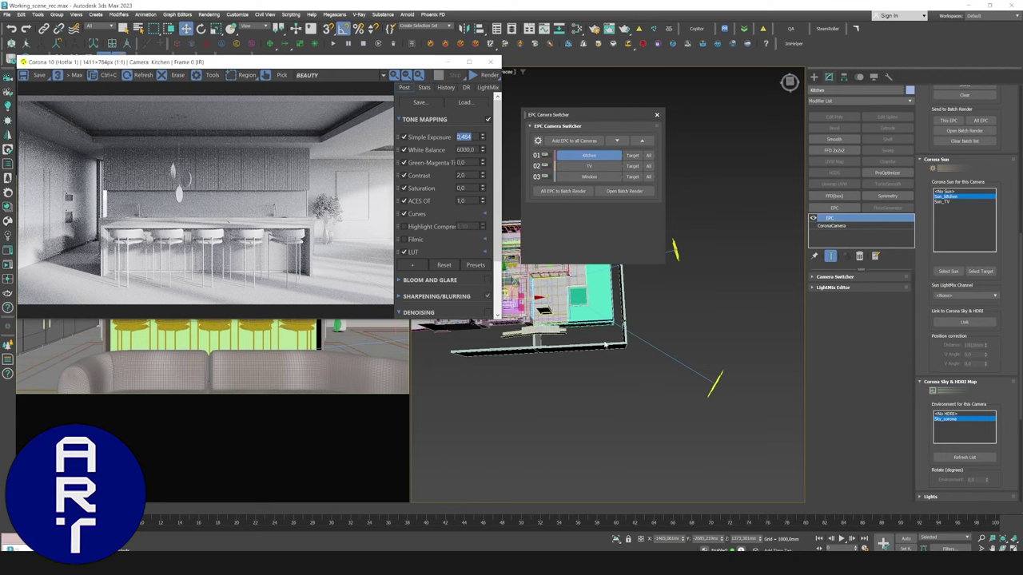
Close the render window and open the Slate Material Editor at an empty area below the sky map nodes.
left_click(493, 62)
key("m")
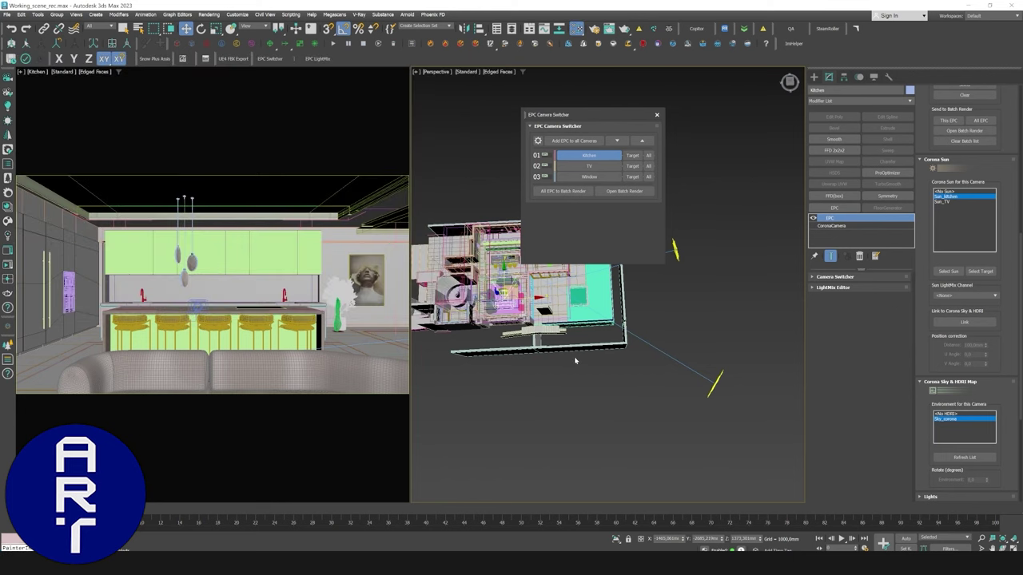
middle_click_drag(493, 238, 474, 202)
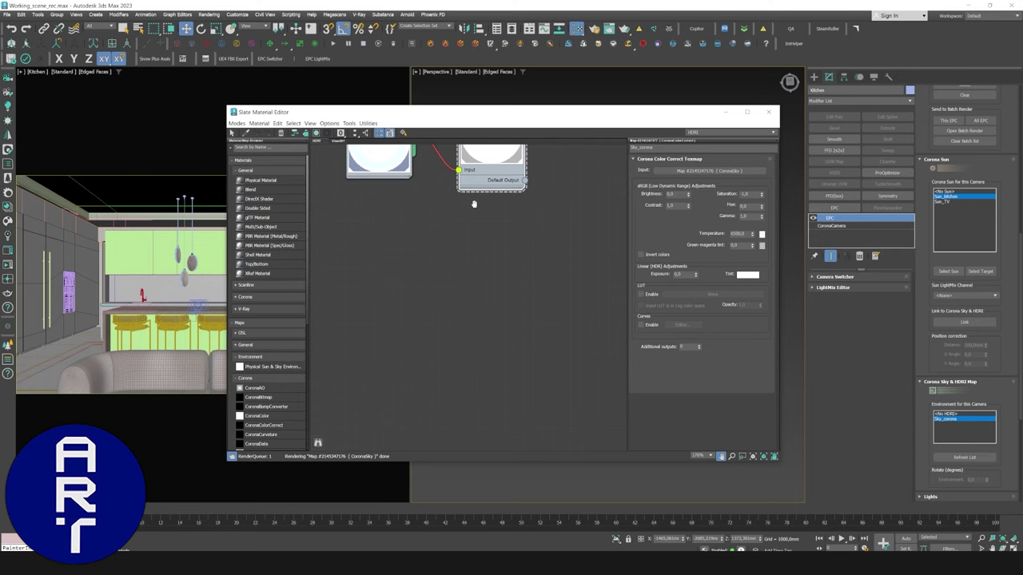
Switch to the file explorer and locate 1359_v5.hdr in the PG Skies HDRI folder.
left_click(149, 564)
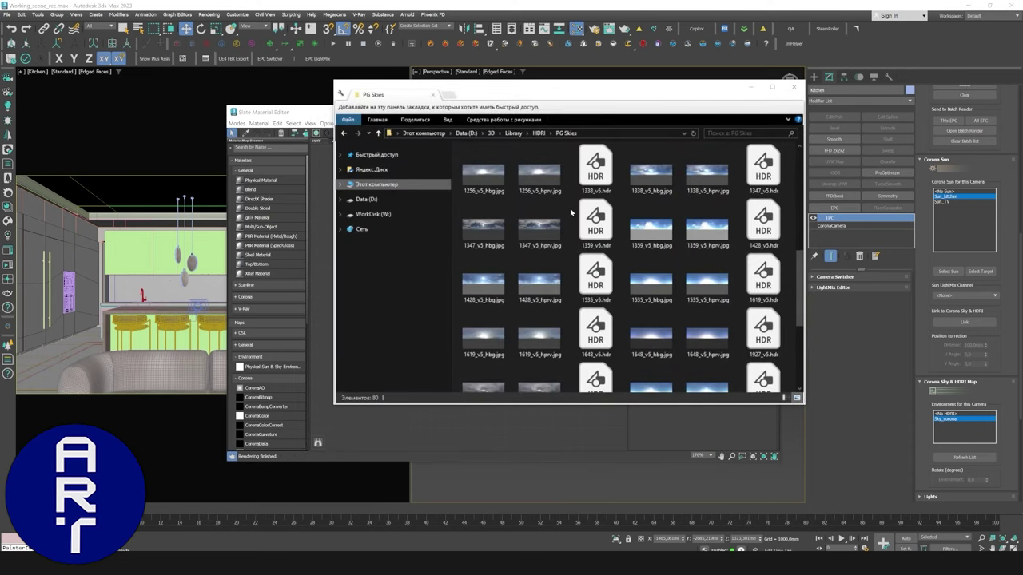
scroll(570, 212, "up", 3)
scroll(640, 286, "down", 3)
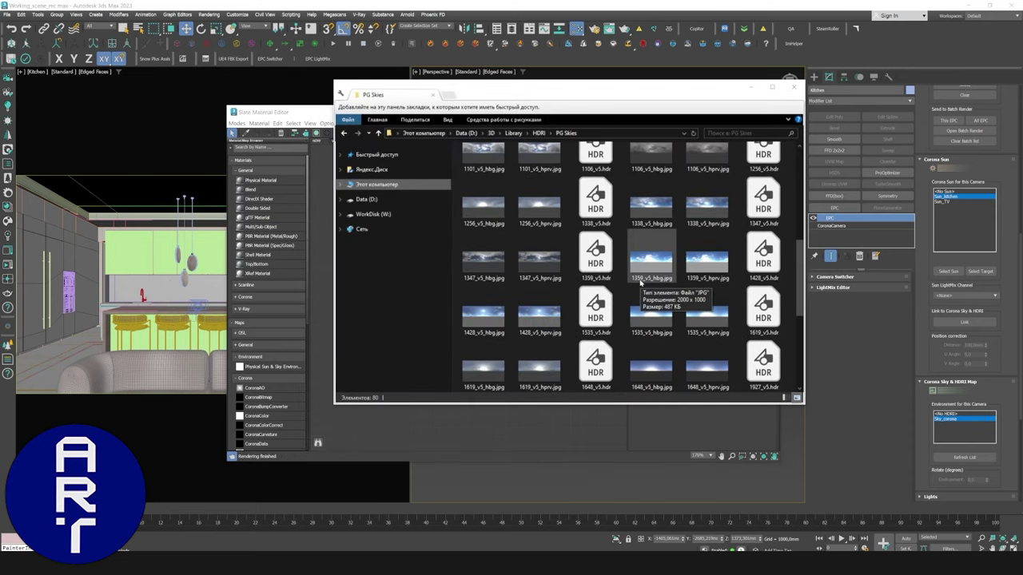
left_click_drag(685, 102, 332, 115)
scroll(323, 285, "down", 5)
scroll(323, 285, "up", 3)
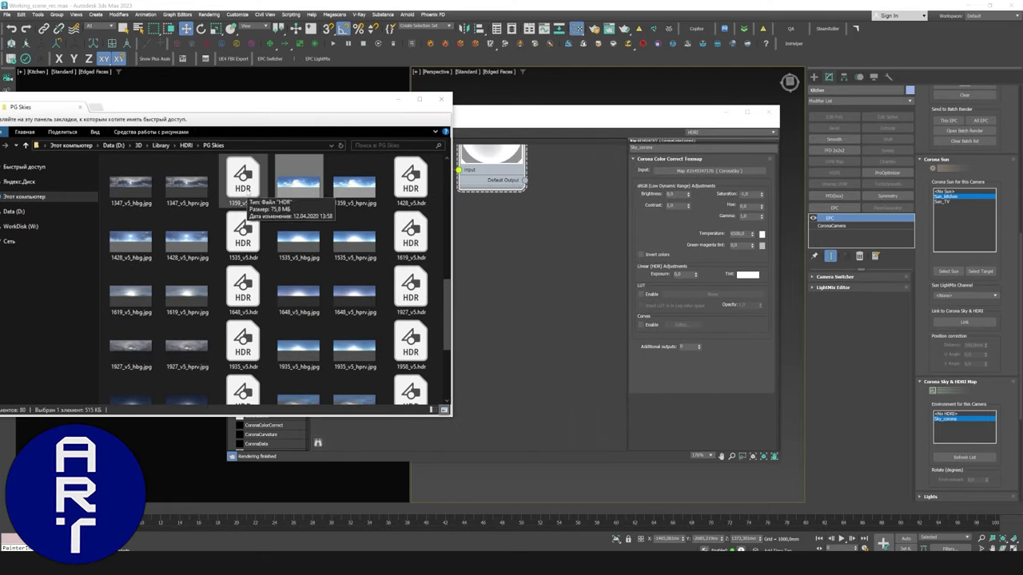
left_click(243, 181)
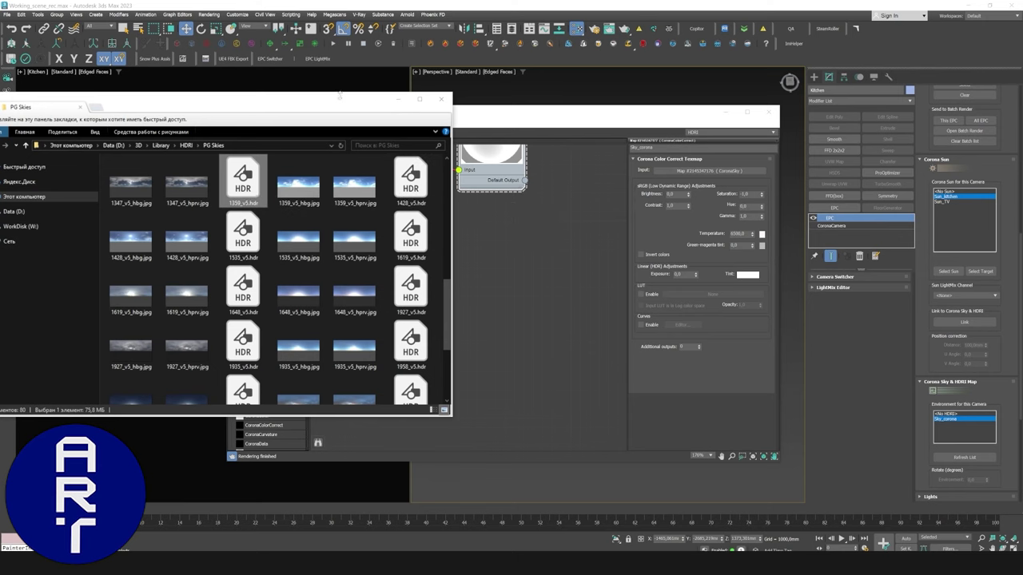
Put the file explorer away and create a CoronaBitmap below the sky map nodes, loading 1236 Clear Winter Sky.hdr from the Peter_HDRI folder.
left_click_drag(340, 94, 373, 120)
left_click(450, 114)
left_click_drag(570, 116, 676, 116)
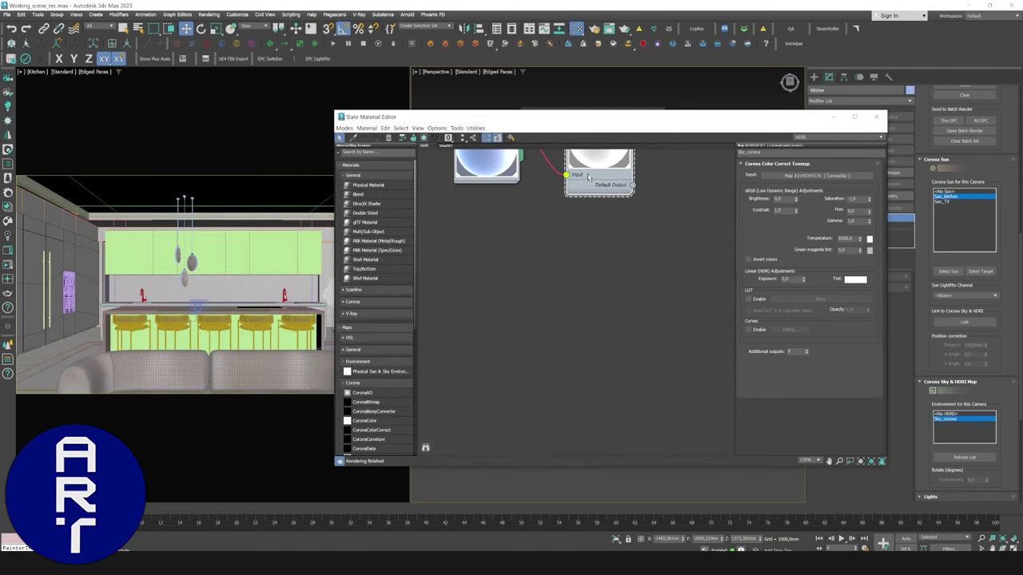
left_click_drag(566, 174, 453, 252)
mouse_move(482, 264)
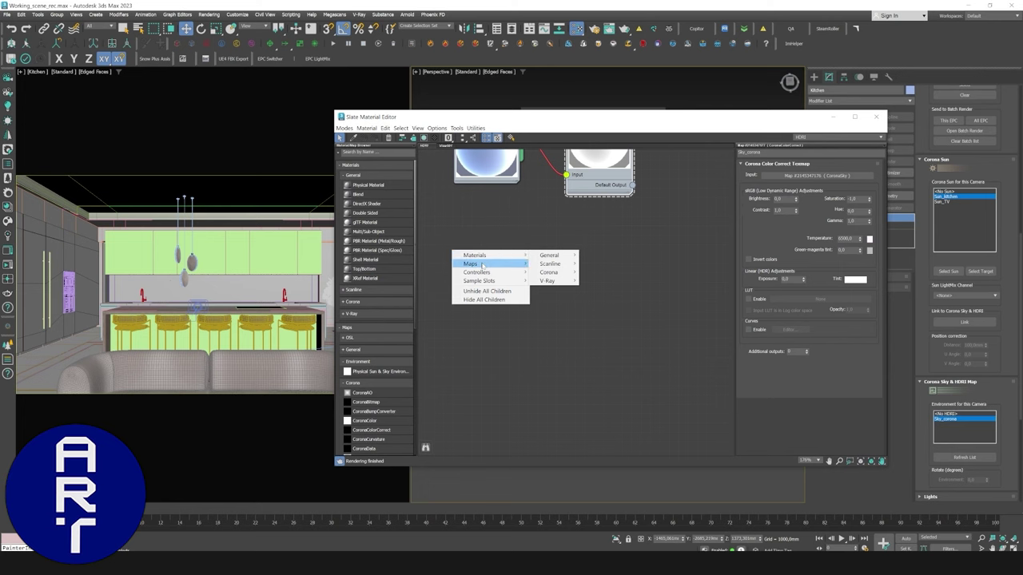
mouse_move(565, 290)
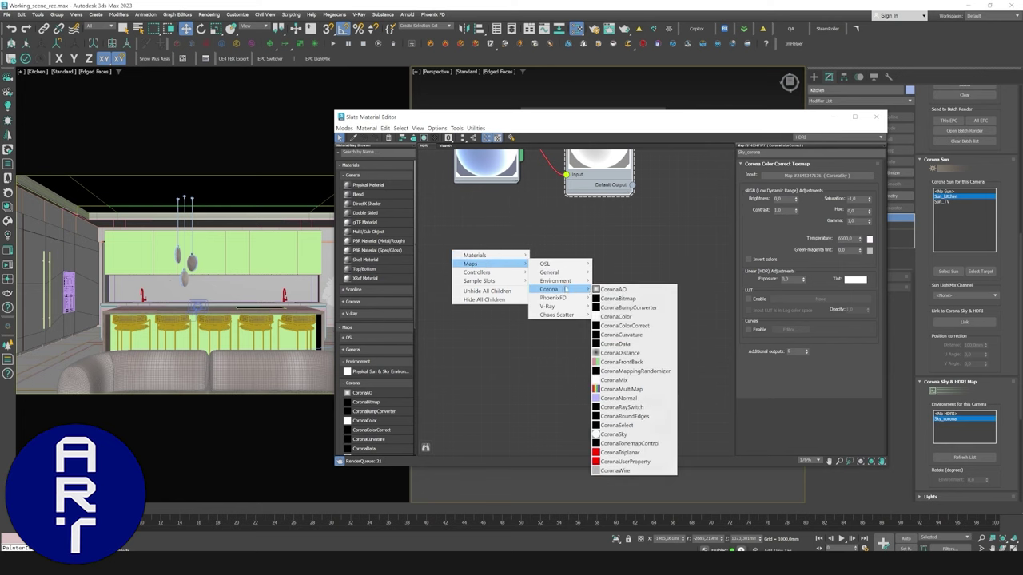
left_click(618, 299)
left_click_drag(468, 85, 0, 133)
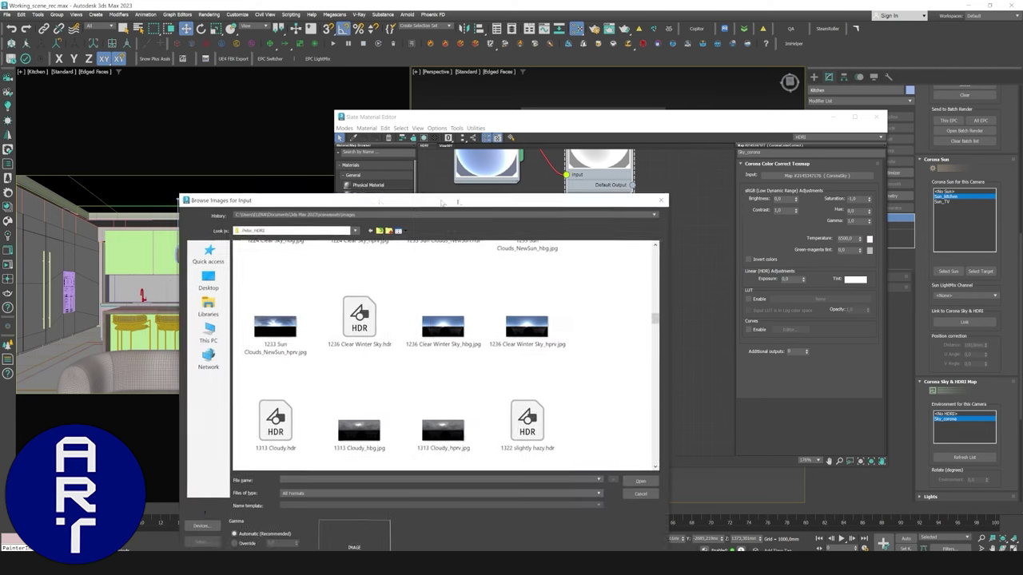
left_click_drag(449, 200, 466, 114)
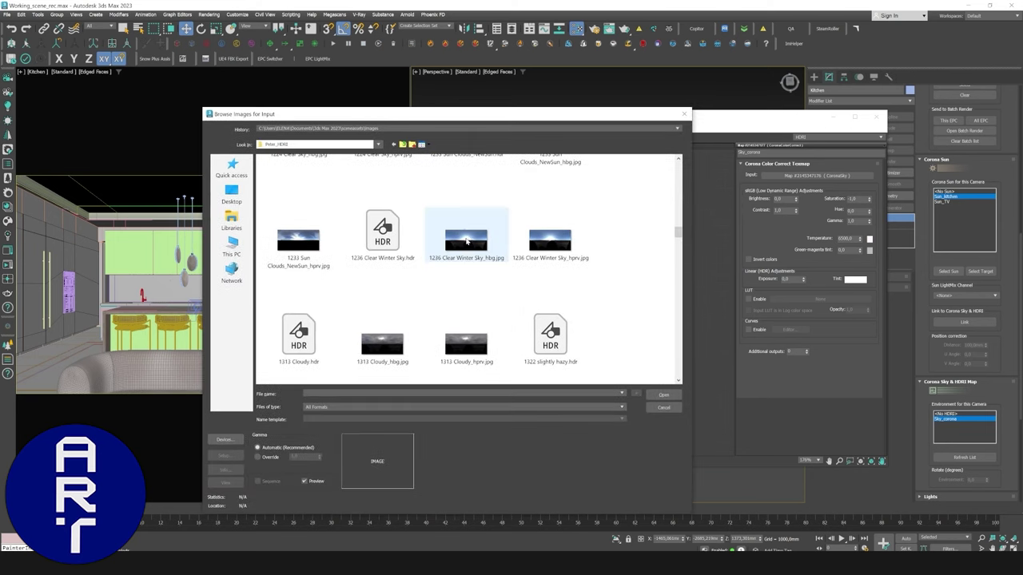
left_click(383, 233)
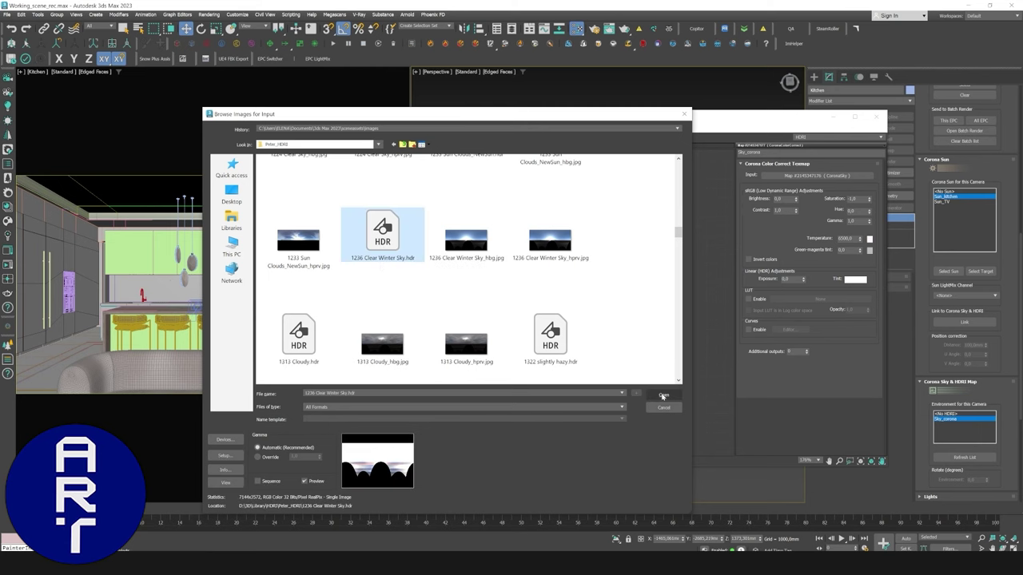
left_click(664, 394)
Name the new bitmap map HDRI and refresh the Kitchen camera's list of environment maps.
left_click(346, 322)
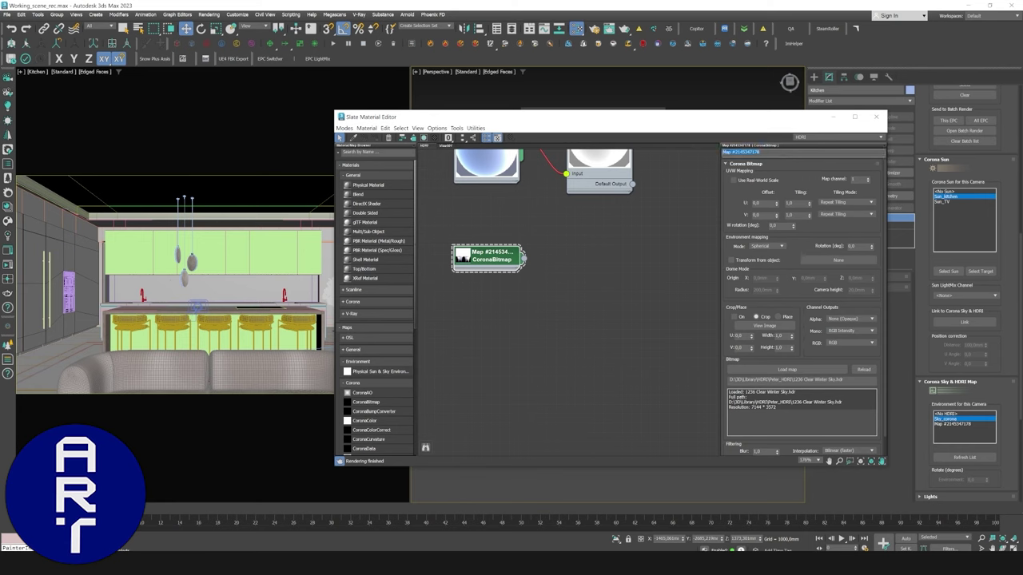
type("HDRI")
left_click(965, 457)
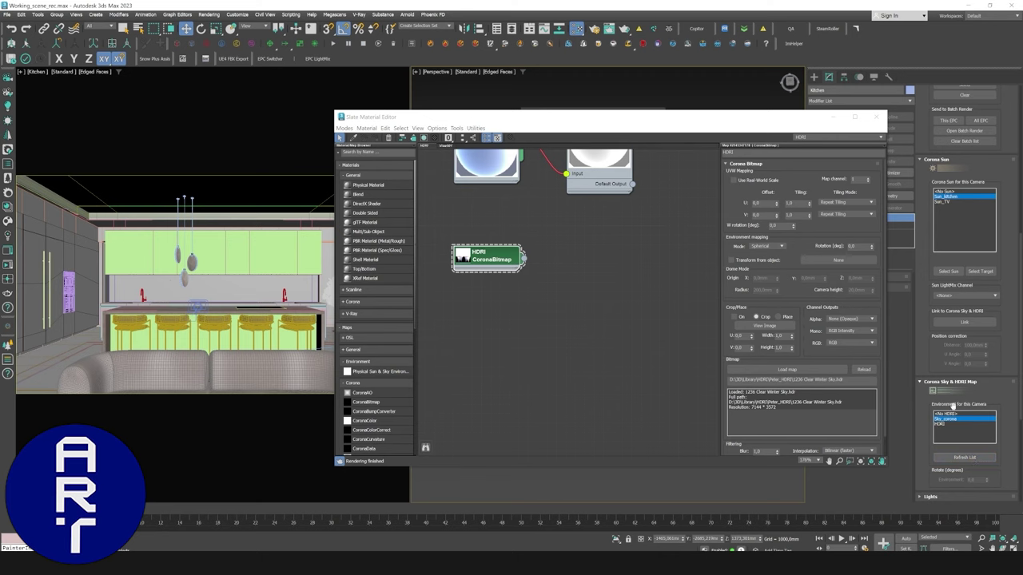
scroll(960, 349, "down", 2)
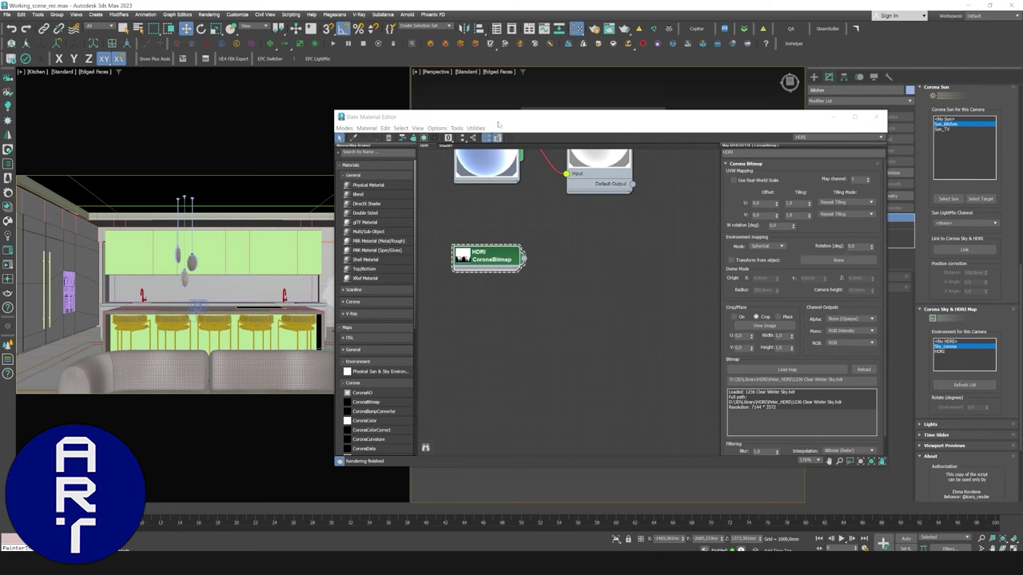
Add a CoronaColorCorrect map fed by the HDRI bitmap and place it beside the bitmap node.
left_click_drag(498, 123, 381, 122)
left_click_drag(421, 271, 424, 272)
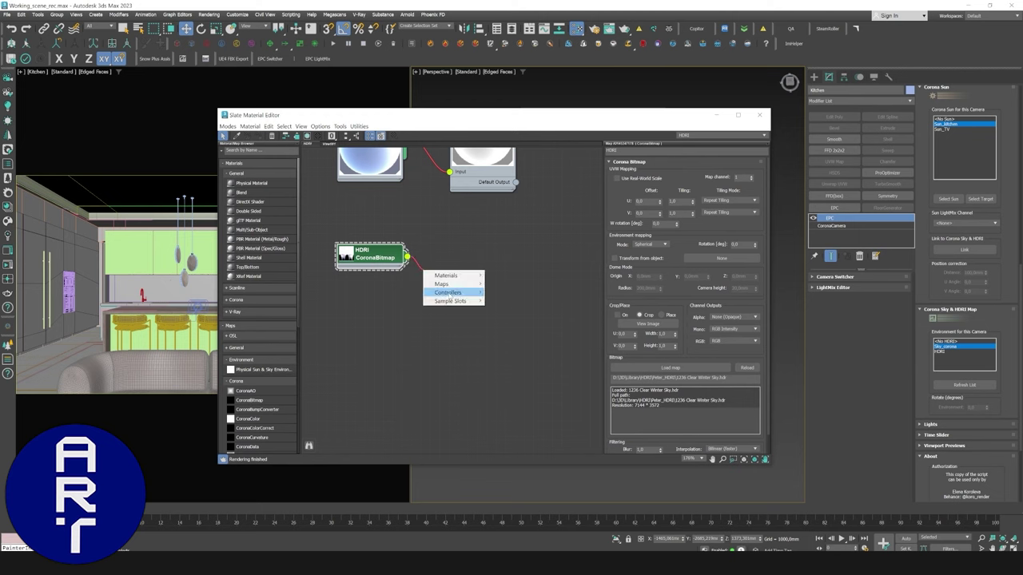
mouse_move(442, 284)
mouse_move(528, 311)
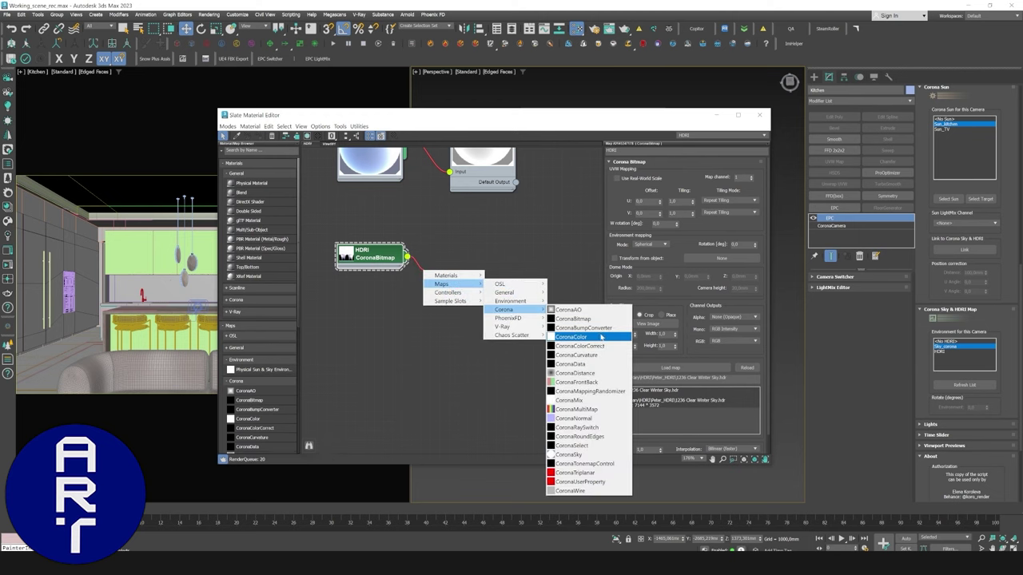
left_click(580, 345)
left_click_drag(429, 269, 457, 255)
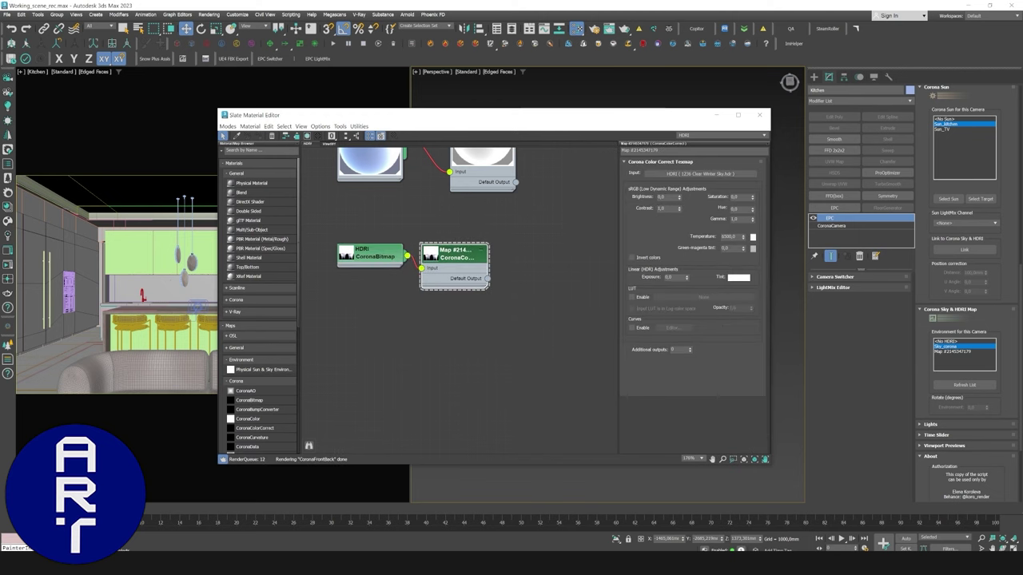
Name the color correct map HDRI_CCC and assign it as the Kitchen camera's environment from the refreshed list.
left_click_drag(672, 151, 569, 154)
type("HDR")
key("Return")
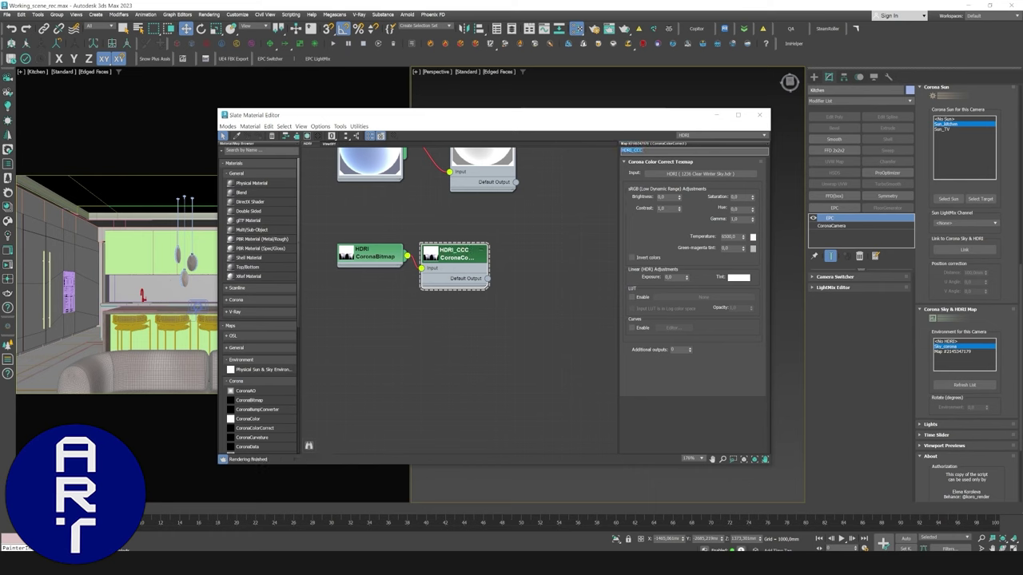
left_click(960, 387)
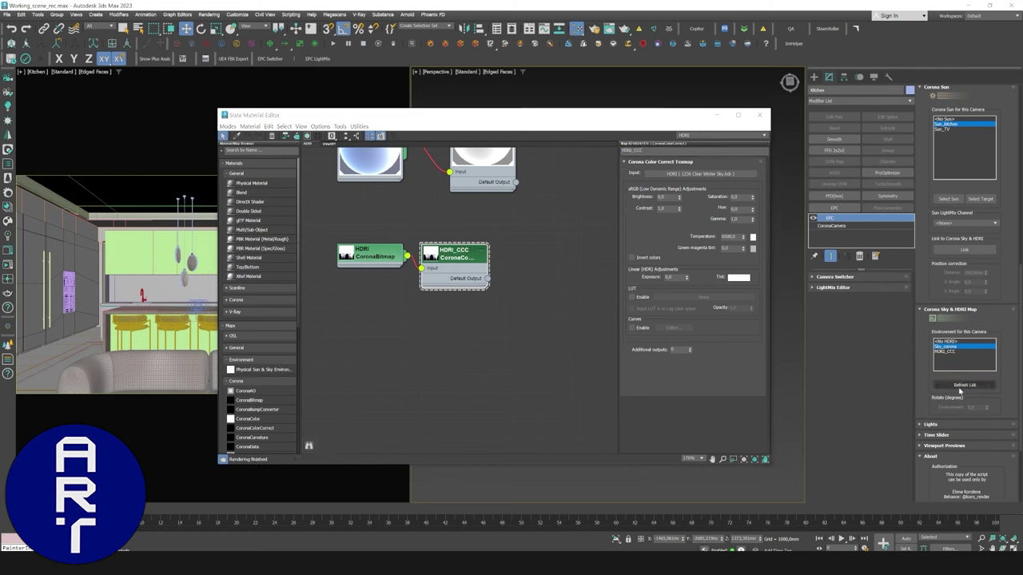
left_click(949, 353)
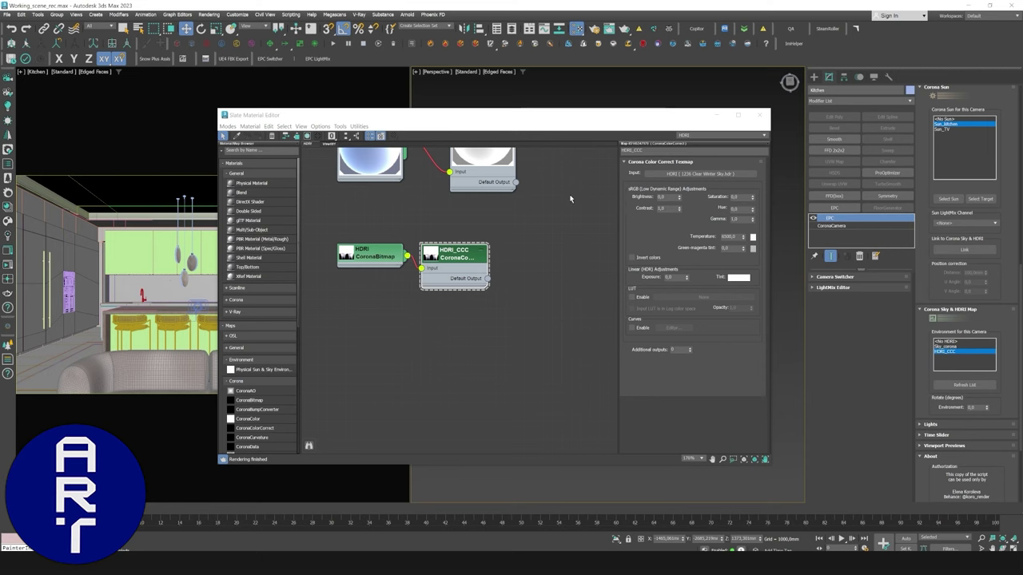
Set the Kitchen camera's Corona sun to <No Sun>, then start an interactive render and dismiss the error messages.
left_click(946, 119)
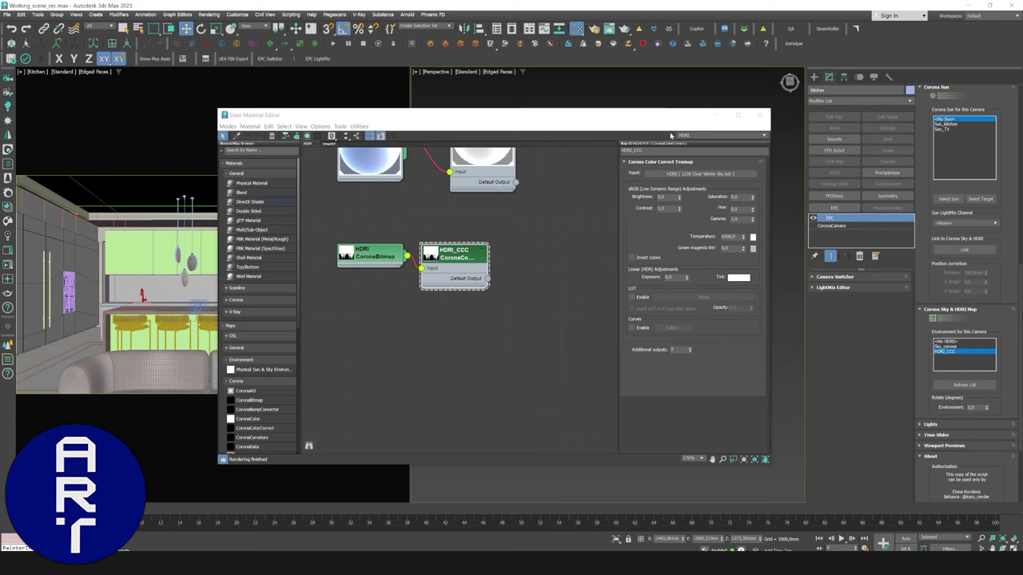
left_click(717, 115)
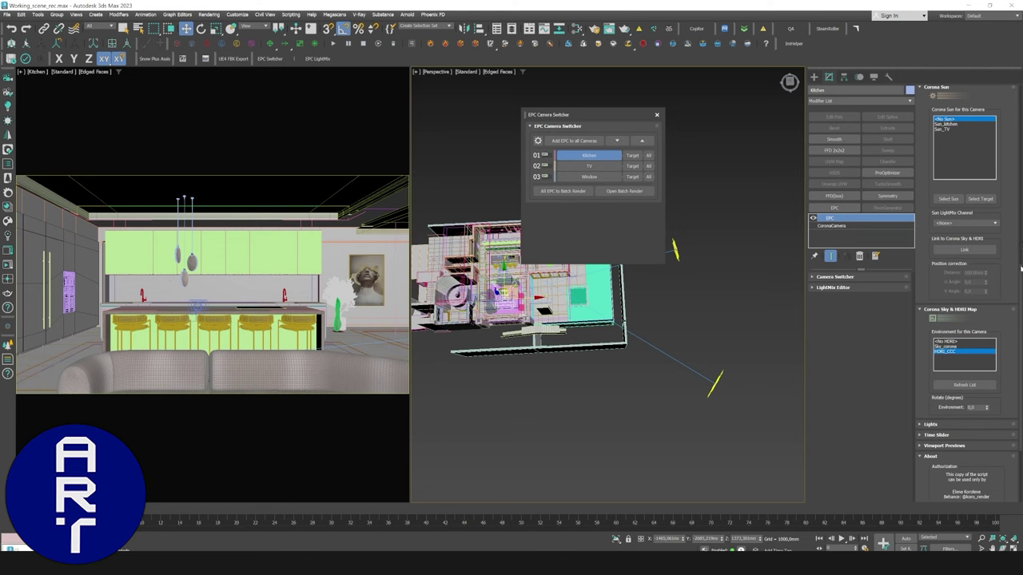
scroll(1021, 270, "down", 2)
left_click(9, 265)
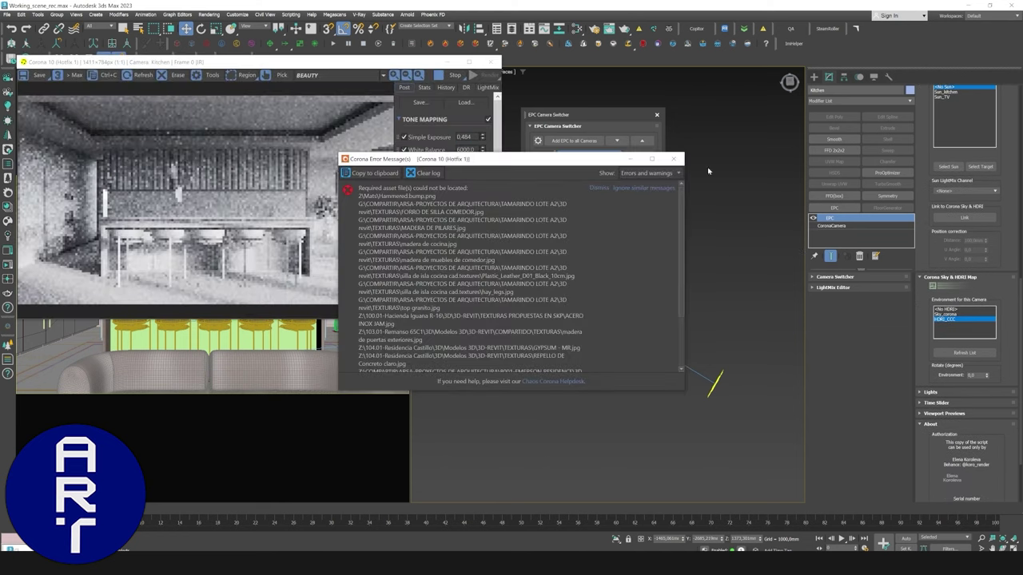
left_click(676, 159)
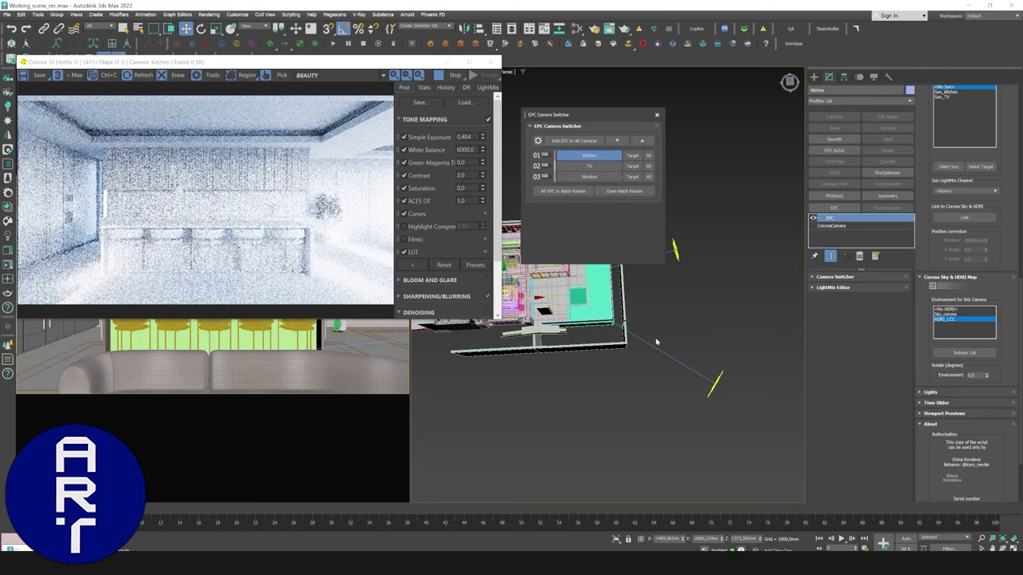
Set the saturation of the HDRI_CCC color correct map to -1 and minimize the material editor.
key("m")
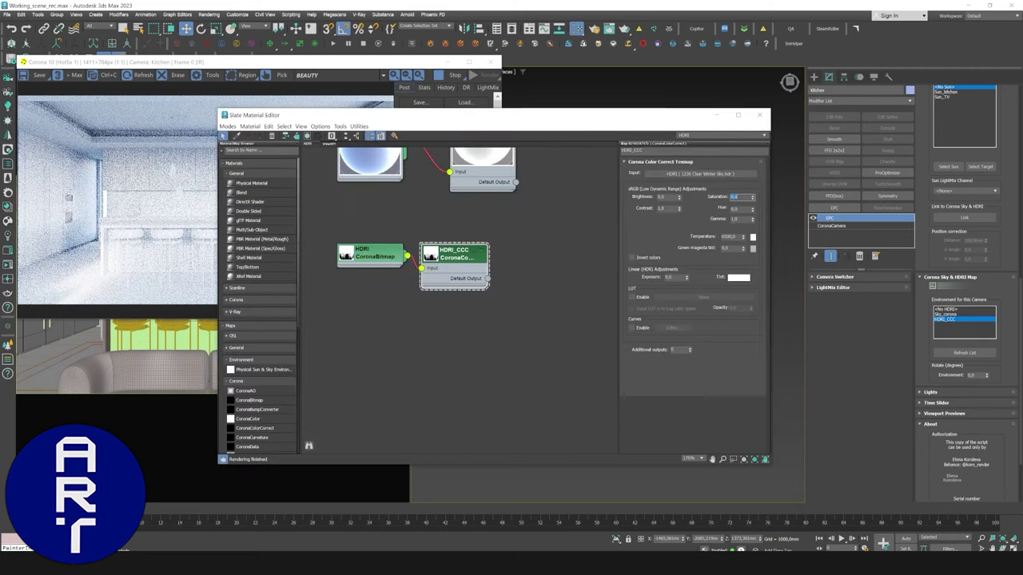
type("-1")
key("Return")
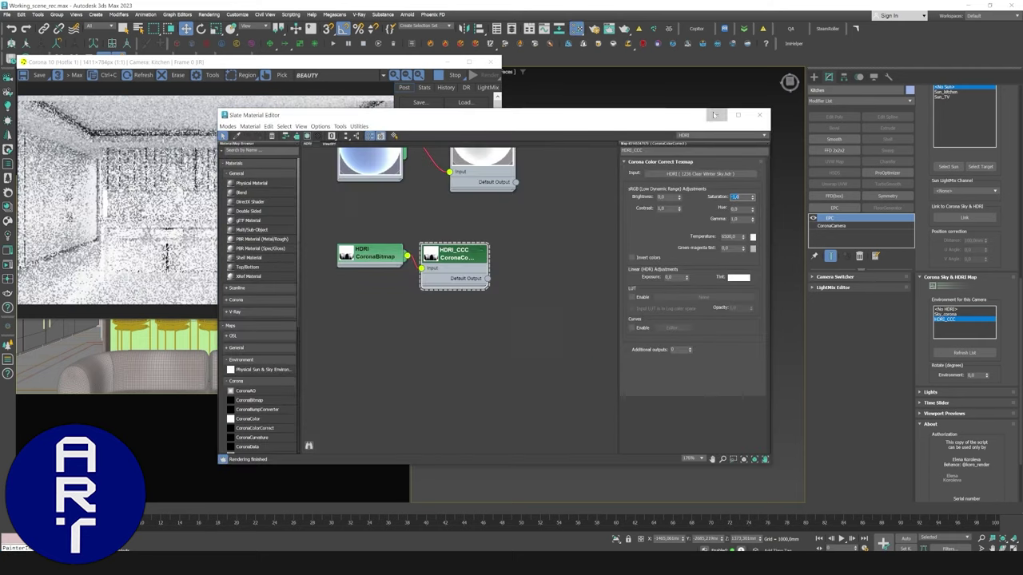
left_click(717, 115)
Move the material editor clear of the render and try different gamma values on HDRI_CCC, ending at 1.
key("m")
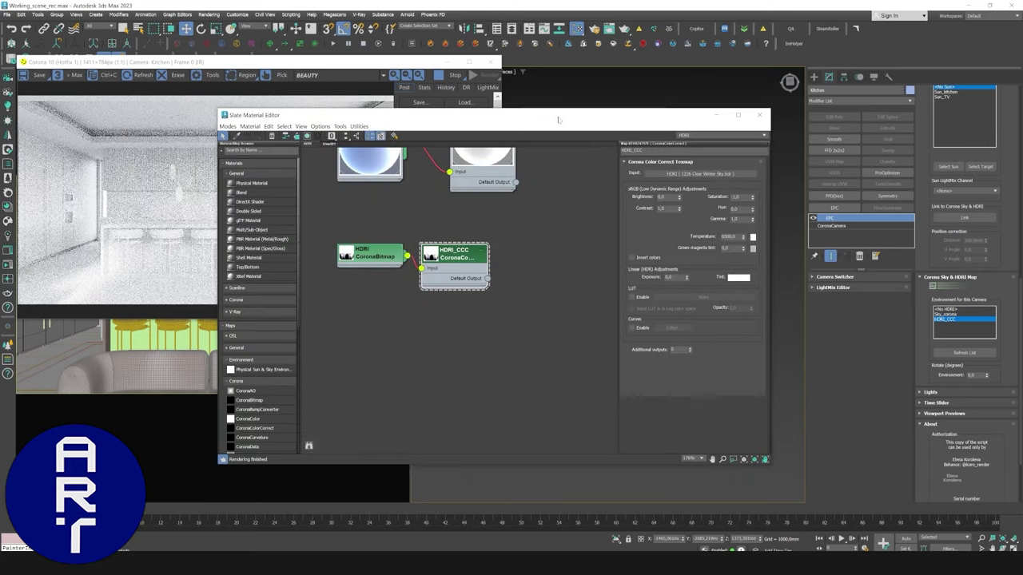
double_click(877, 217)
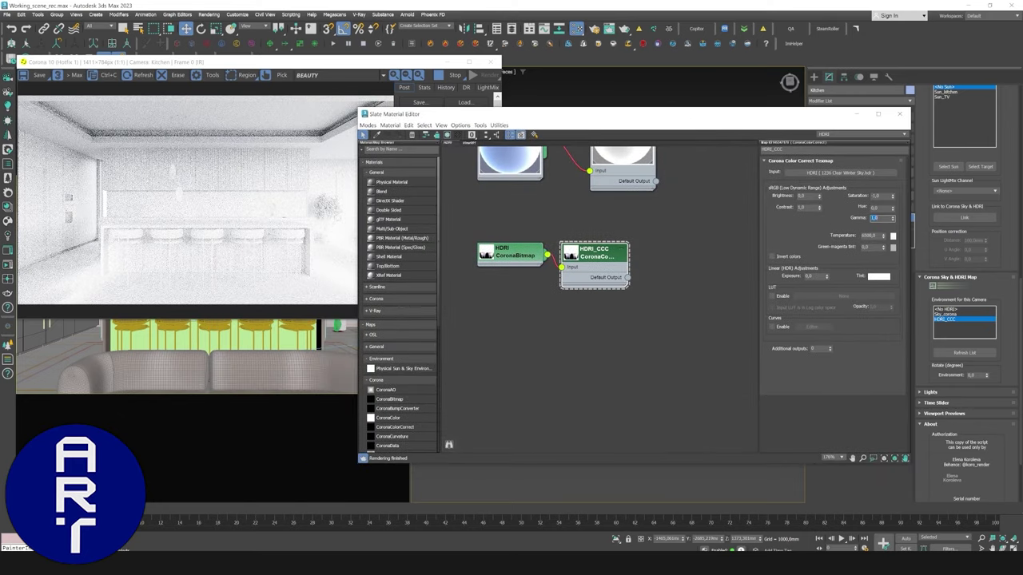
type("1")
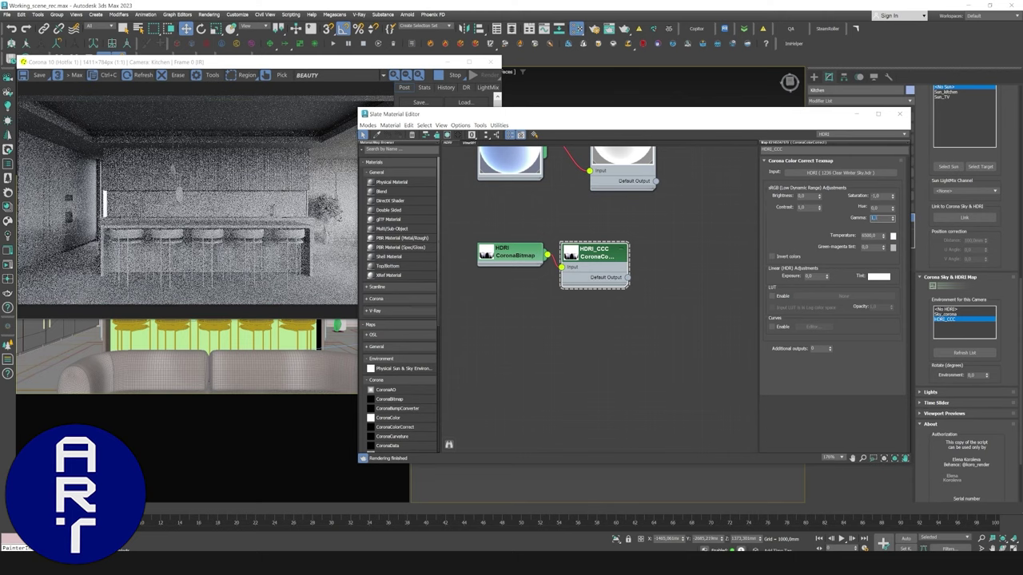
key("Return")
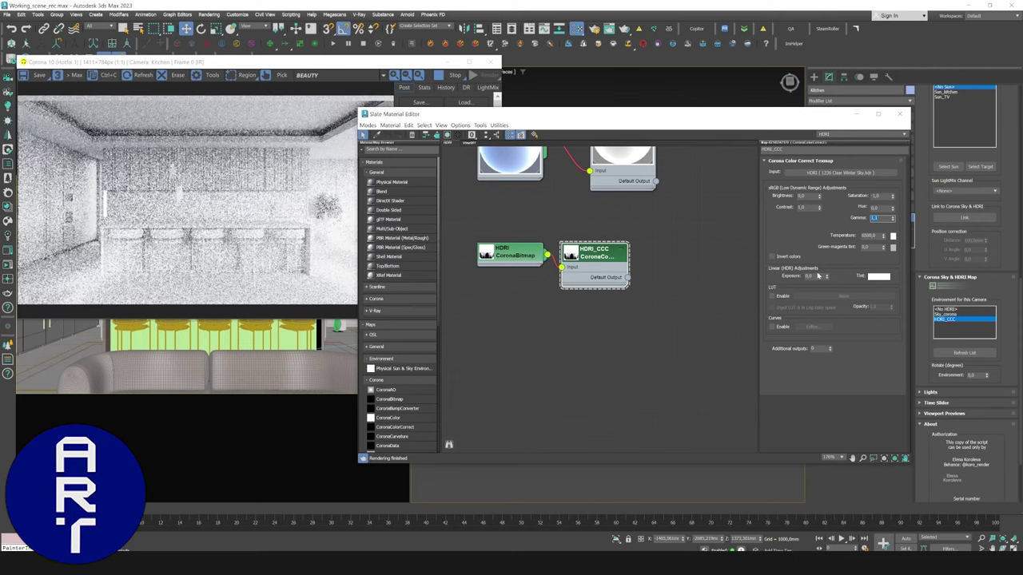
type("1")
key("Return")
Restart the interactive render of the Kitchen camera and dismiss the error messages.
left_click(808, 276)
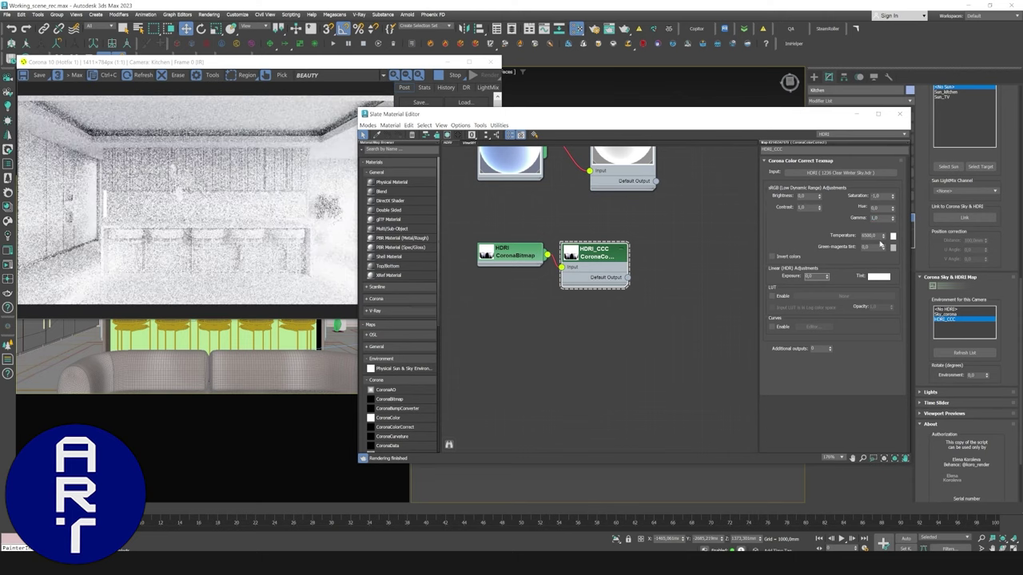
double_click(817, 276)
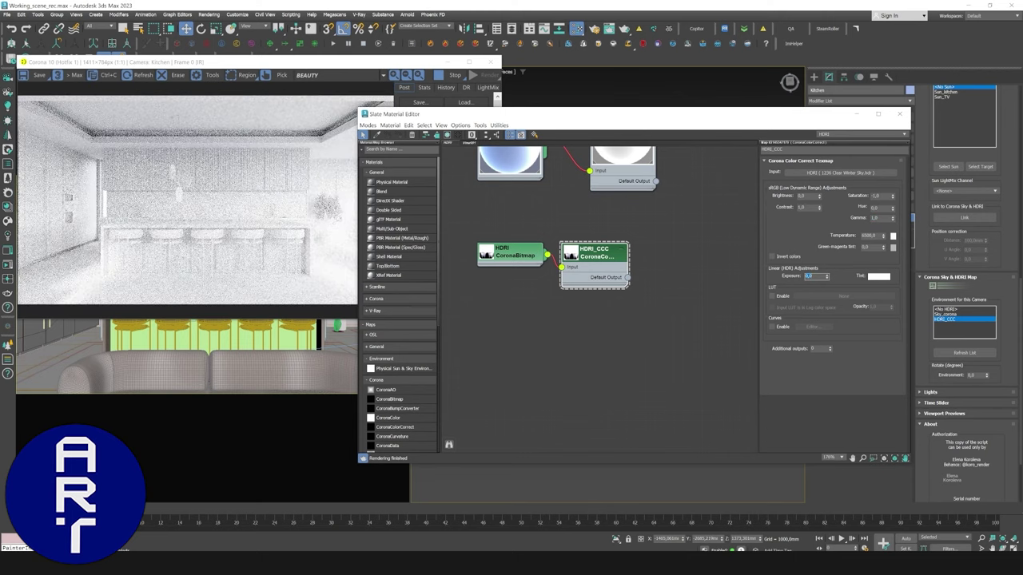
left_click(687, 262)
left_click(441, 77)
left_click_drag(483, 77, 484, 106)
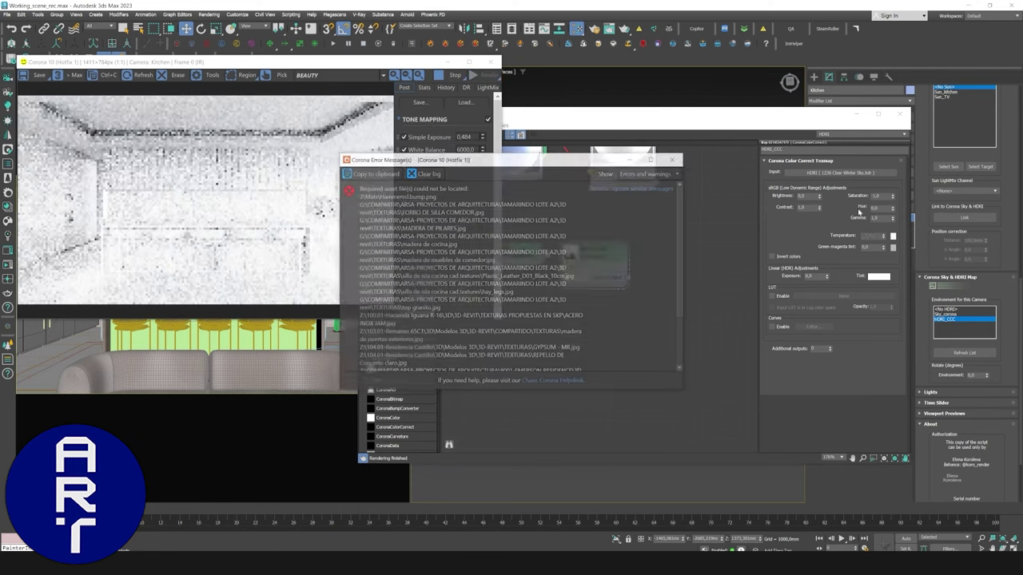
left_click(673, 159)
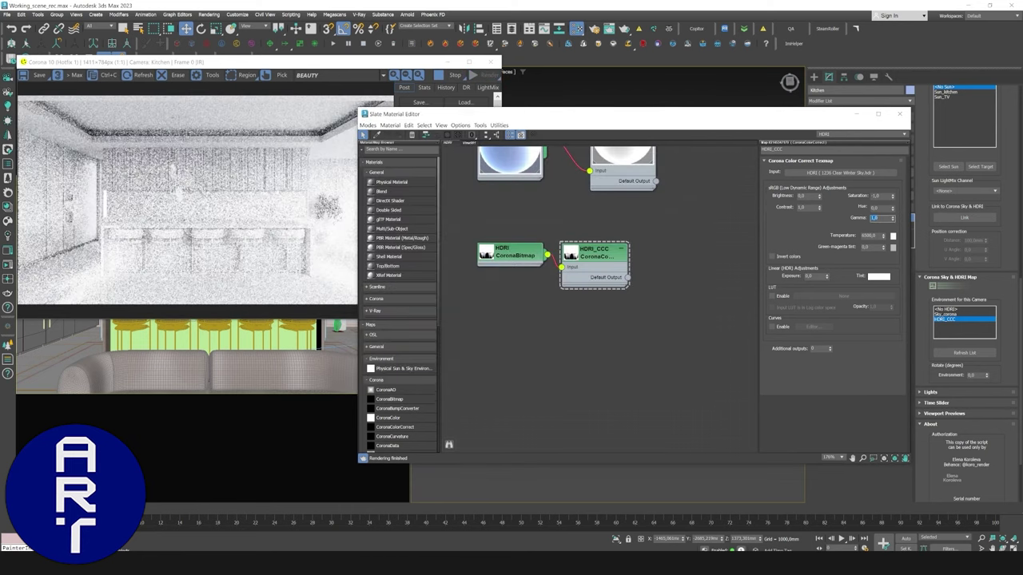
Try a gamma of 1,1 on the HDRI_CCC map, then set its gamma to 2.
double_click(809, 276)
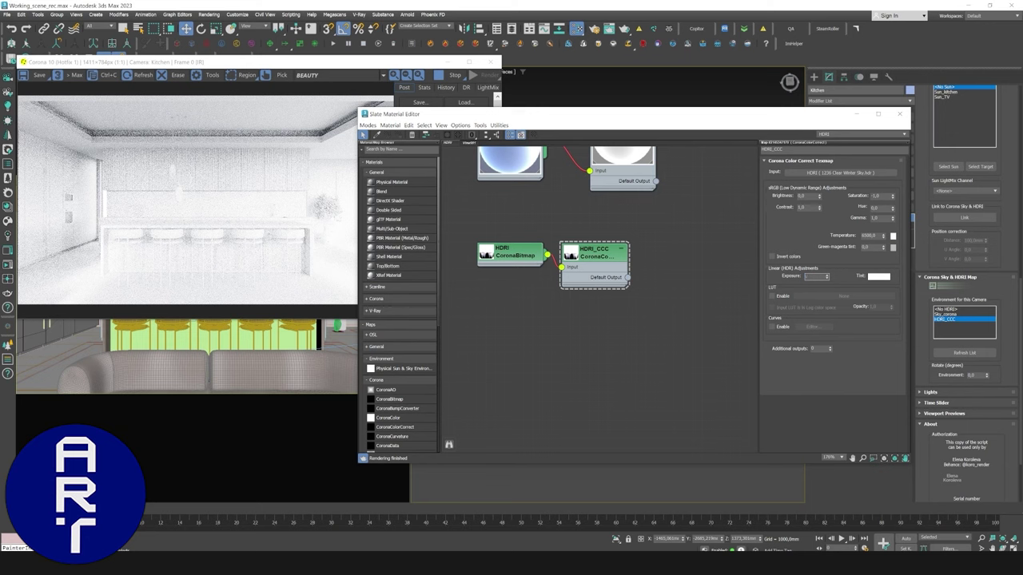
double_click(879, 218)
type("1,1")
key("Return")
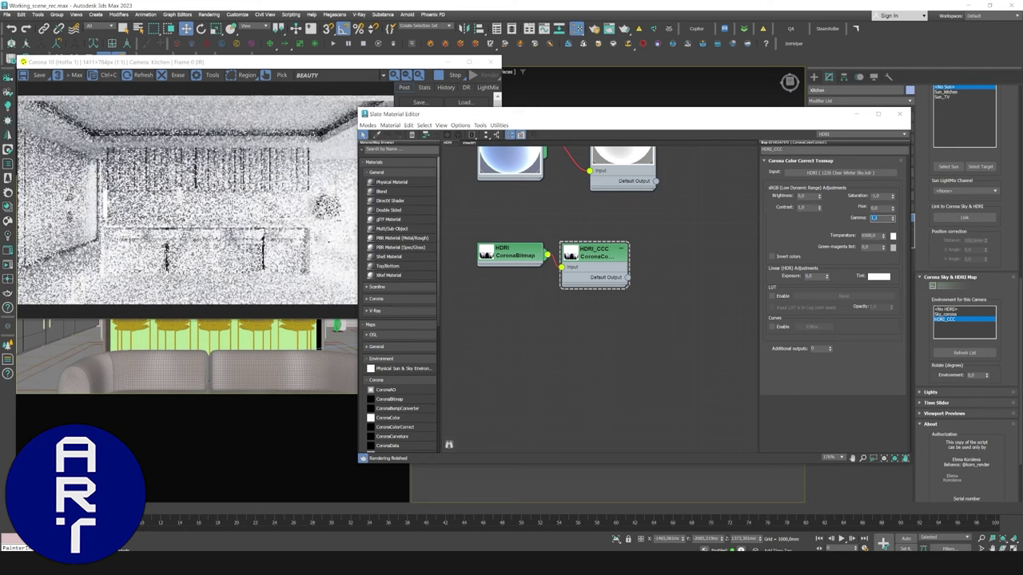
type("2")
key("Return")
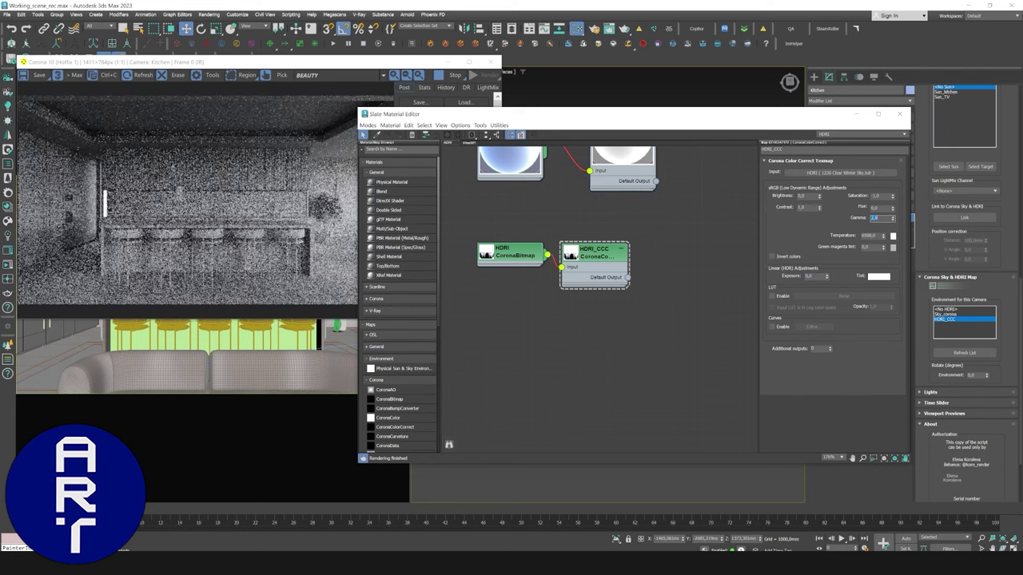
Set the linear exposure of the HDRI_CCC map to 2 and minimize the material editor.
double_click(809, 276)
type("2")
key("Return")
left_click(856, 115)
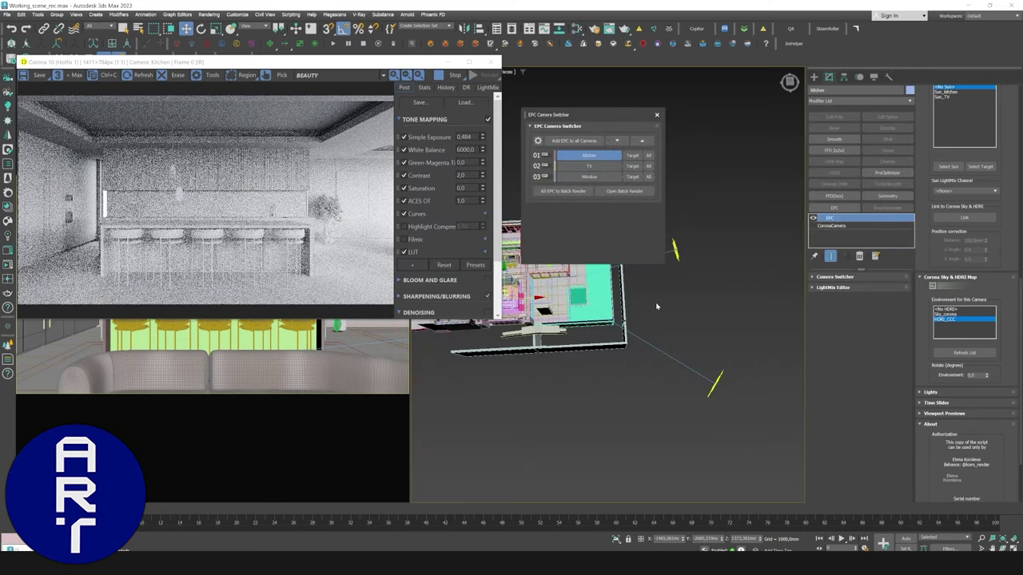
Check the HDRI bitmap's rotation setting in the material editor, minimize the editor, and move the render window aside.
middle_click_drag(659, 307, 596, 323, "alt")
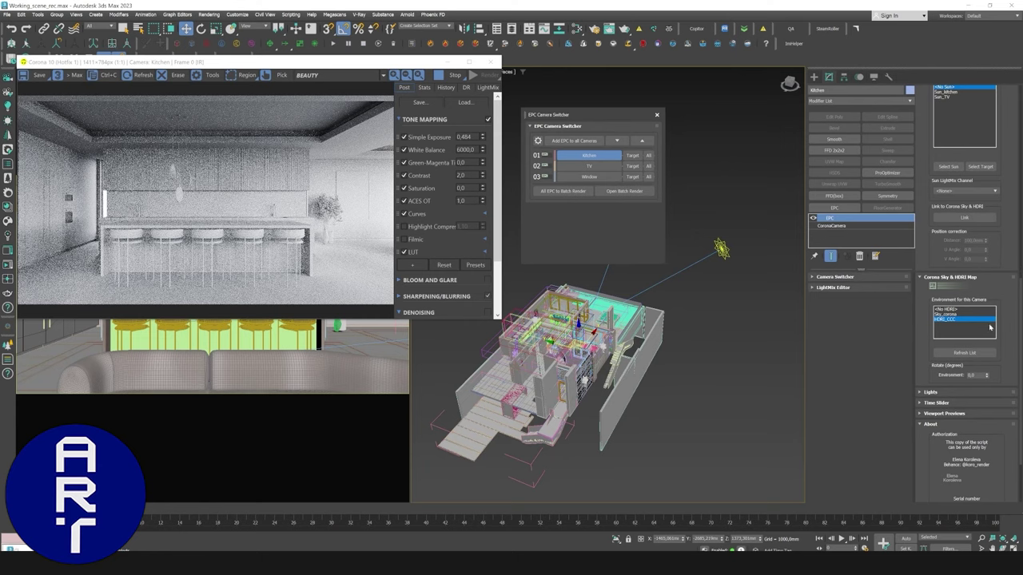
key("m")
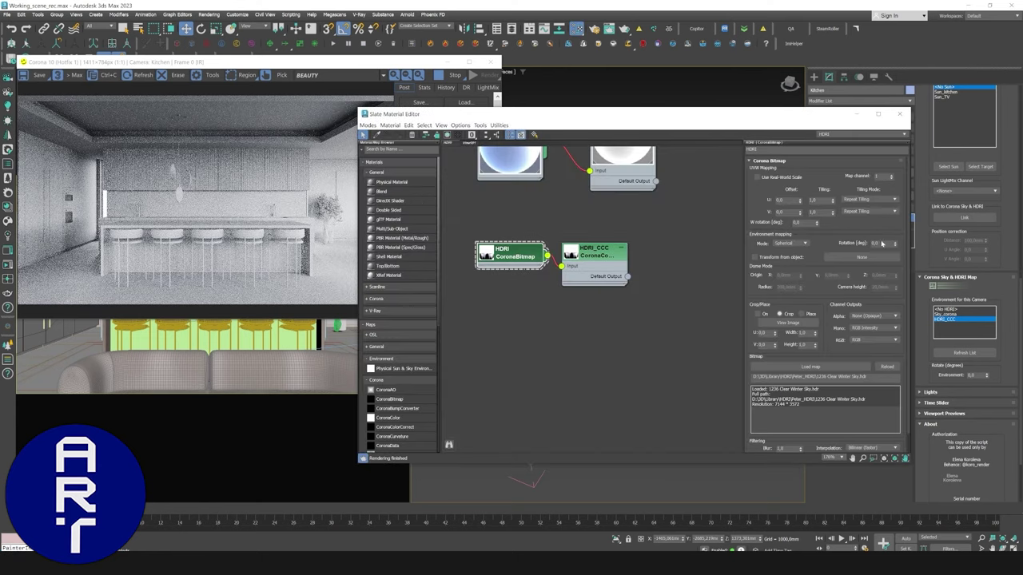
left_click(856, 116)
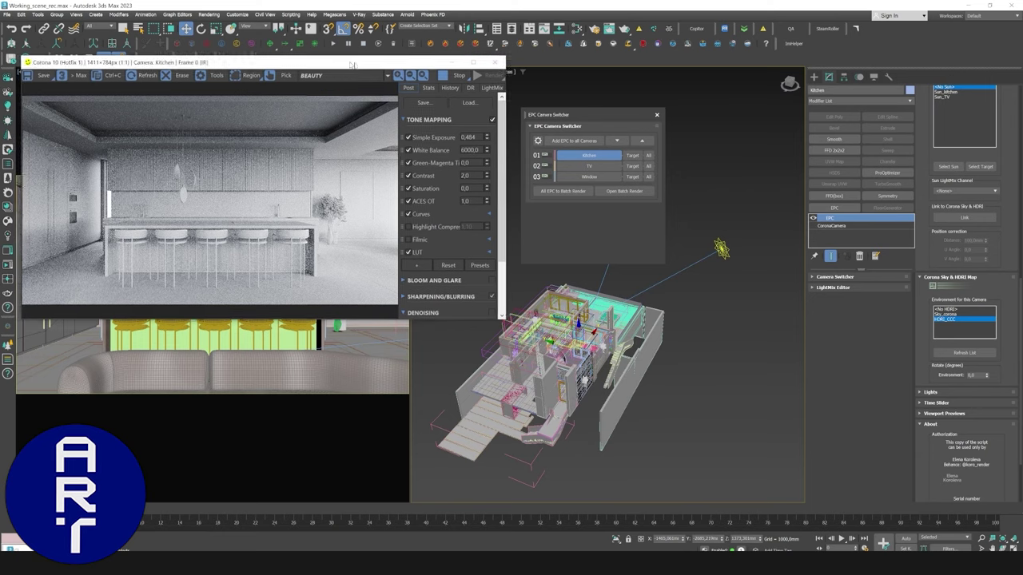
left_click_drag(342, 64, 428, 78)
Try environment rotations of 15 and 30 degrees for the Kitchen camera.
double_click(972, 375)
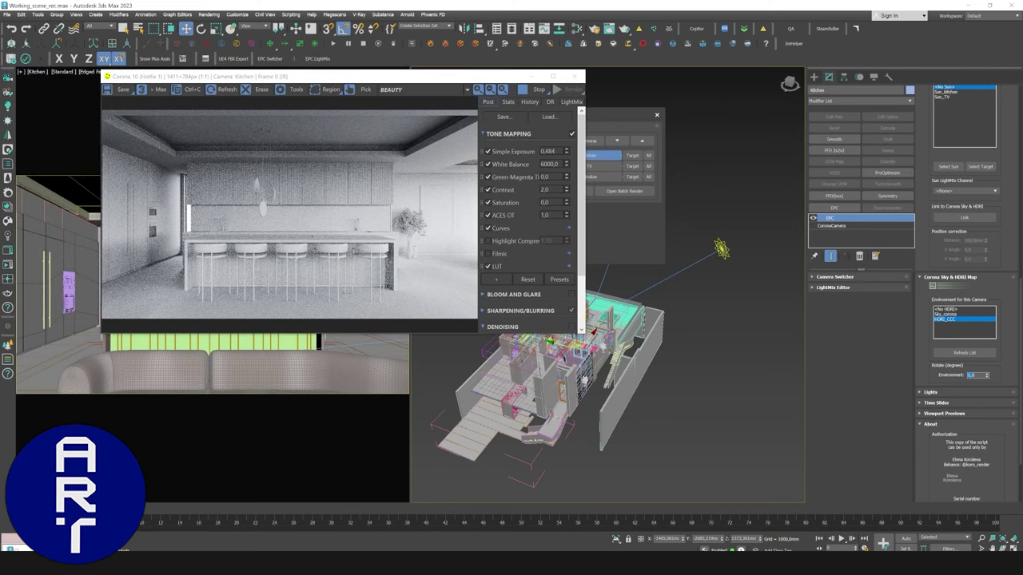
type("15")
key("Return")
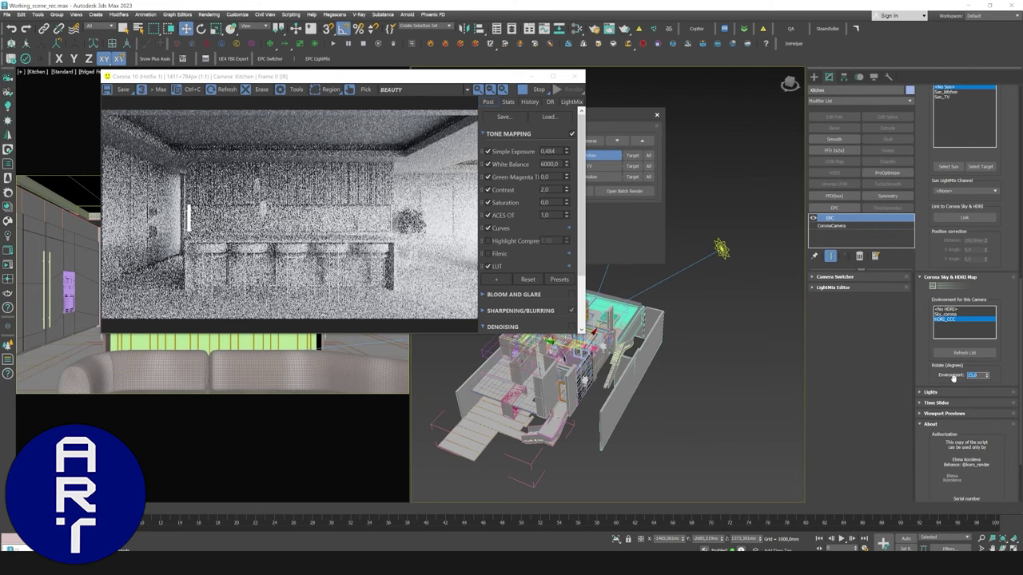
type("30")
key("Return")
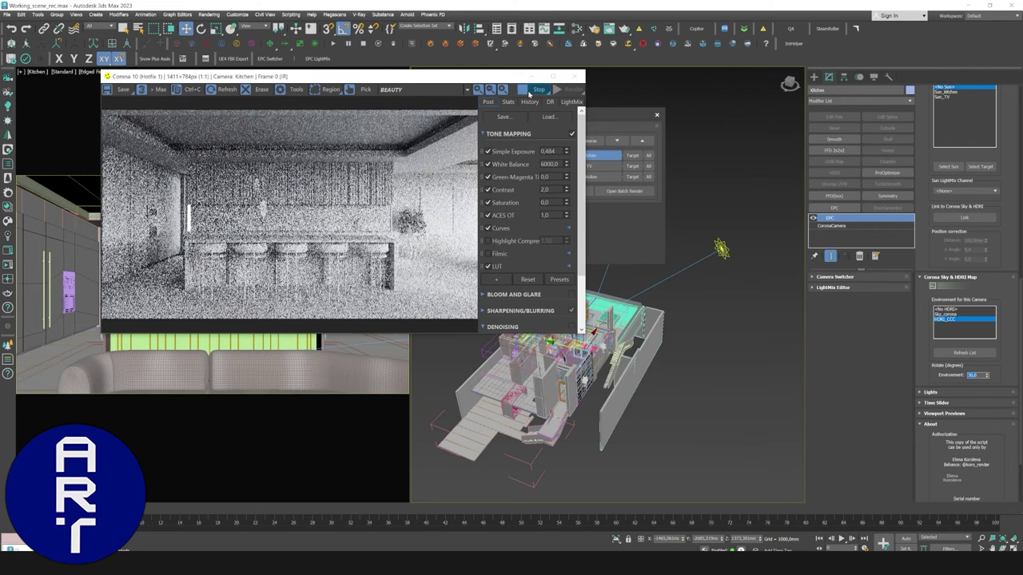
Close the render window and the EPC Camera Switcher, and reset the Kitchen camera's environment rotation to 0.
left_click(575, 77)
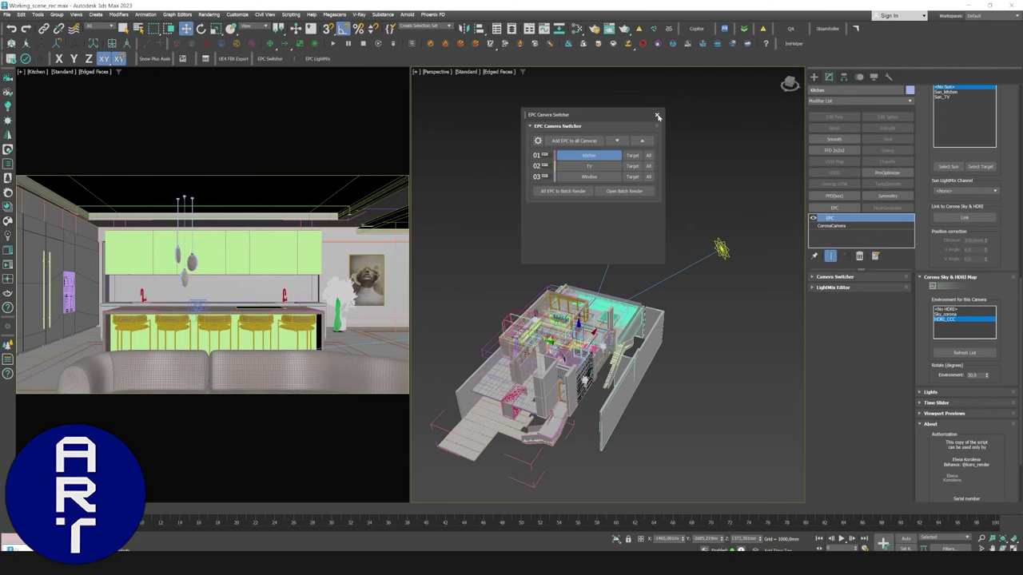
left_click(657, 115)
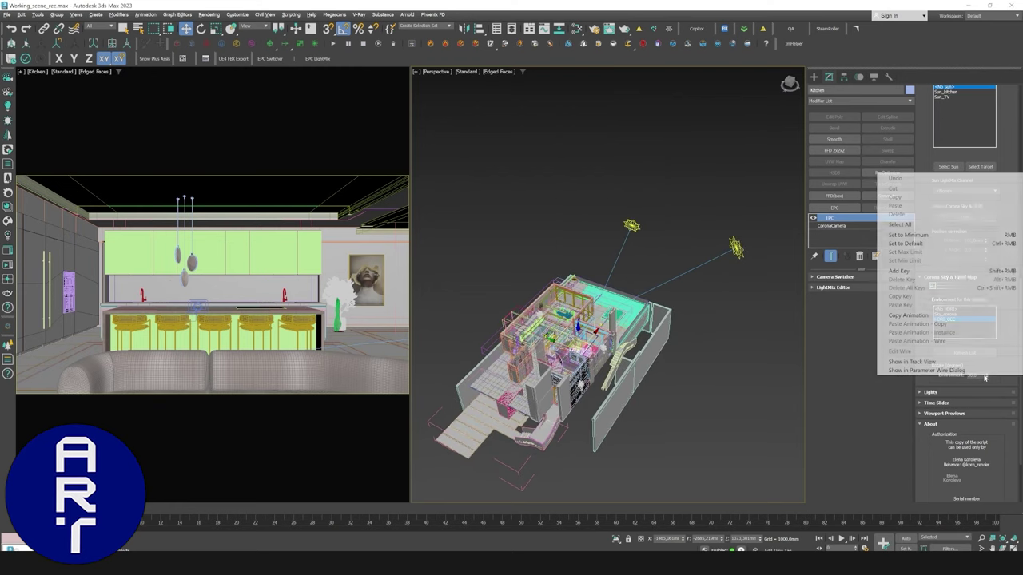
right_click(986, 375)
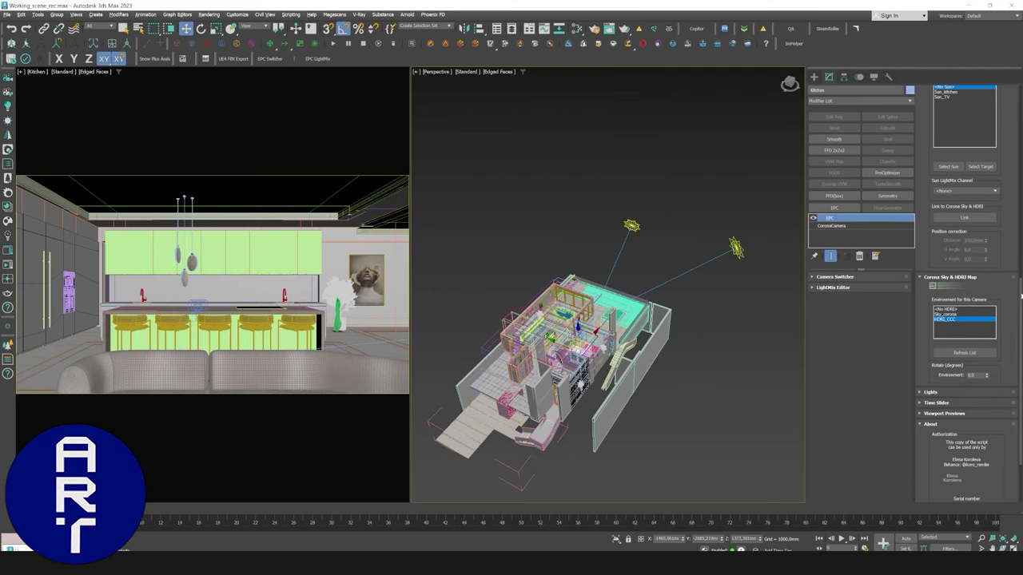
Create a targeted Corona Sun above the existing suns, aimed at the house, and name it Sun_hdri.
left_click_drag(1021, 297, 1021, 274)
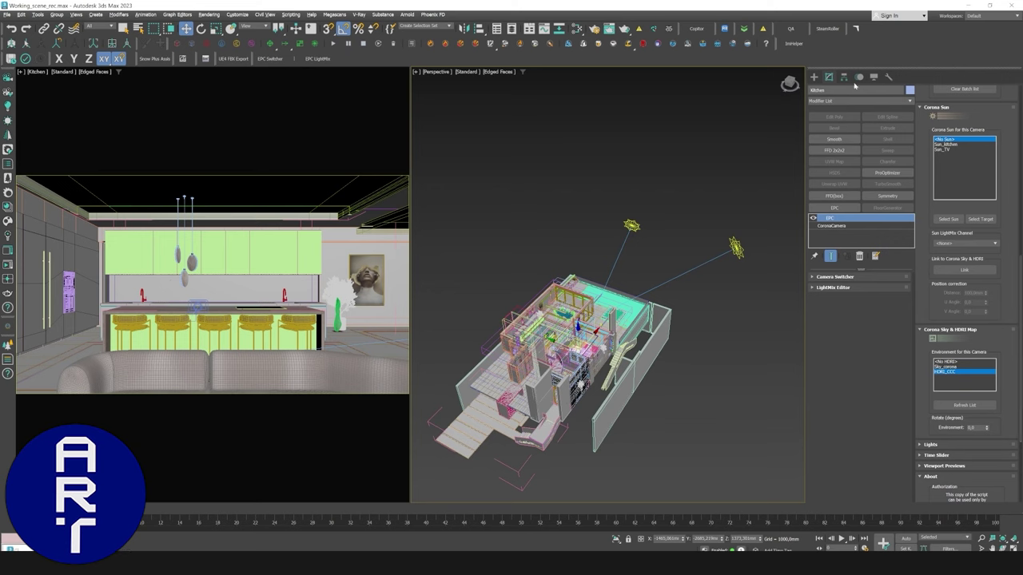
left_click(815, 78)
left_click(883, 135)
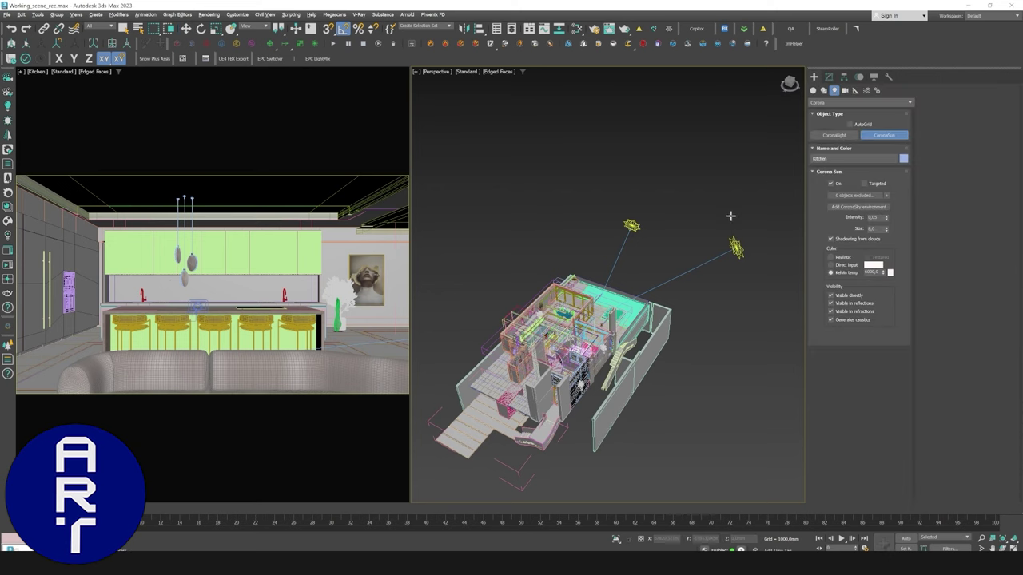
left_click_drag(721, 211, 587, 324)
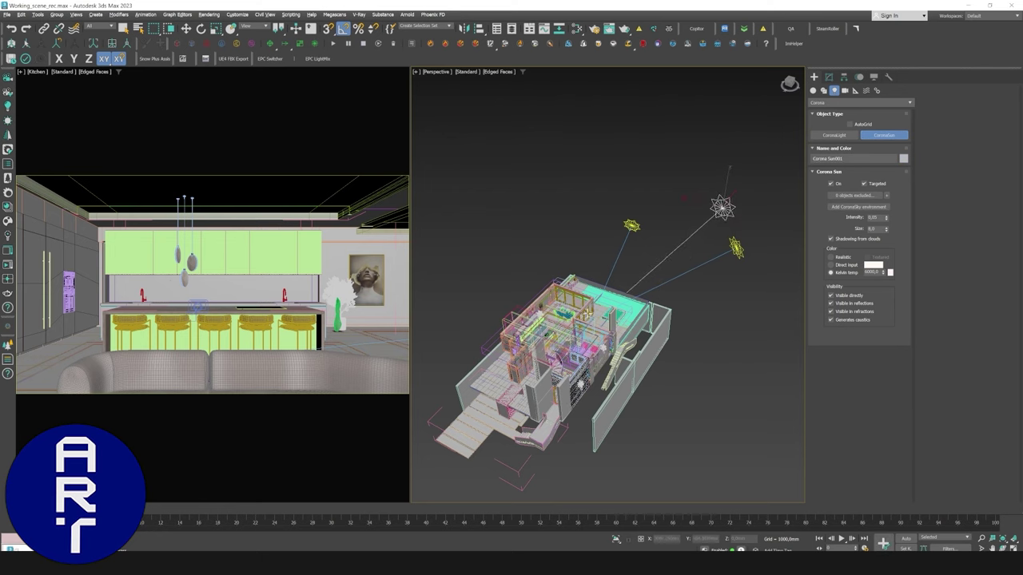
left_click(612, 167)
right_click(619, 164)
left_click(828, 76)
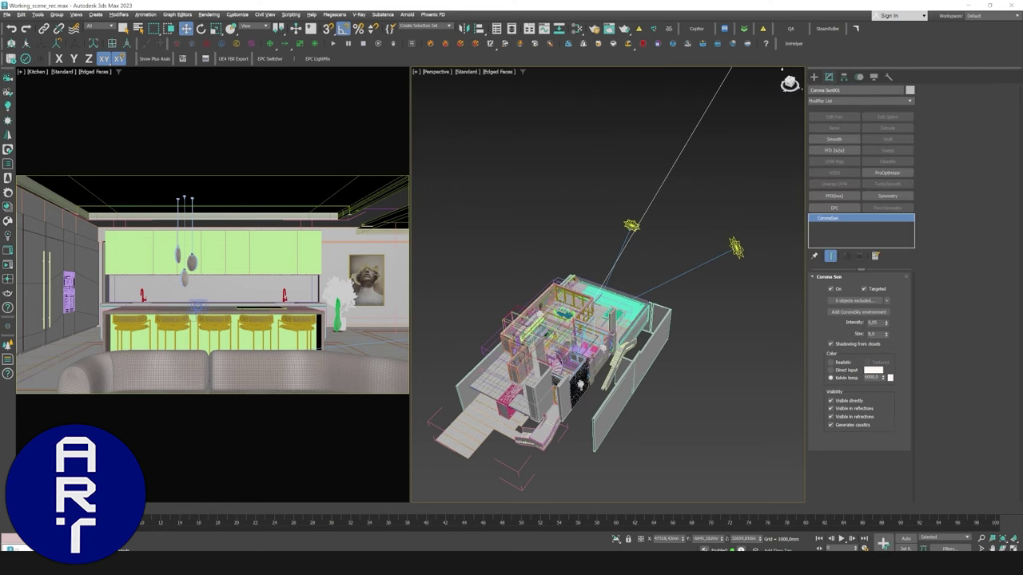
type("Sun_hdri")
Reopen the EPC Camera Switcher, select the Kitchen camera, and leave the switcher as a narrow floating window.
left_click(269, 58)
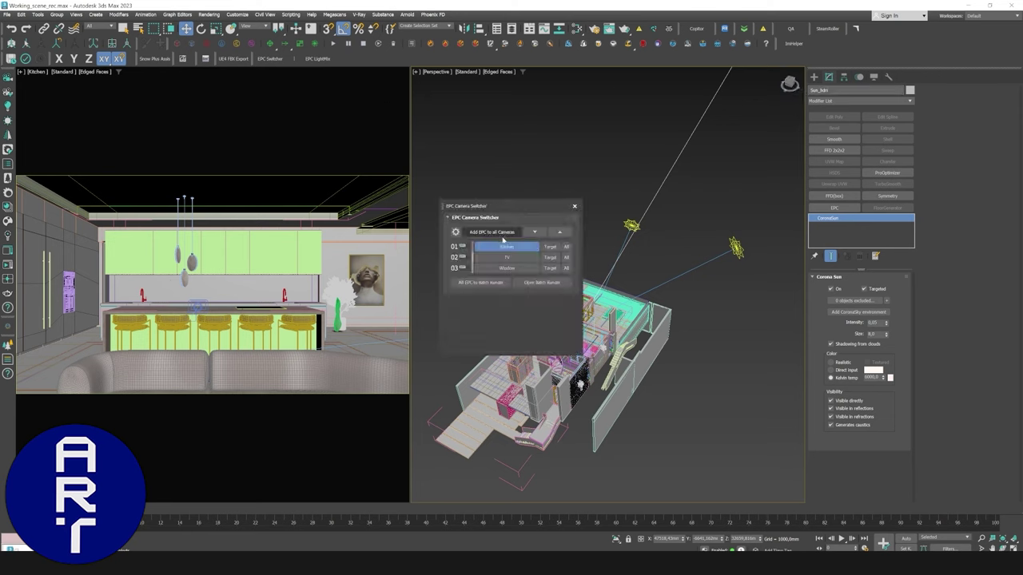
left_click_drag(508, 213, 529, 69)
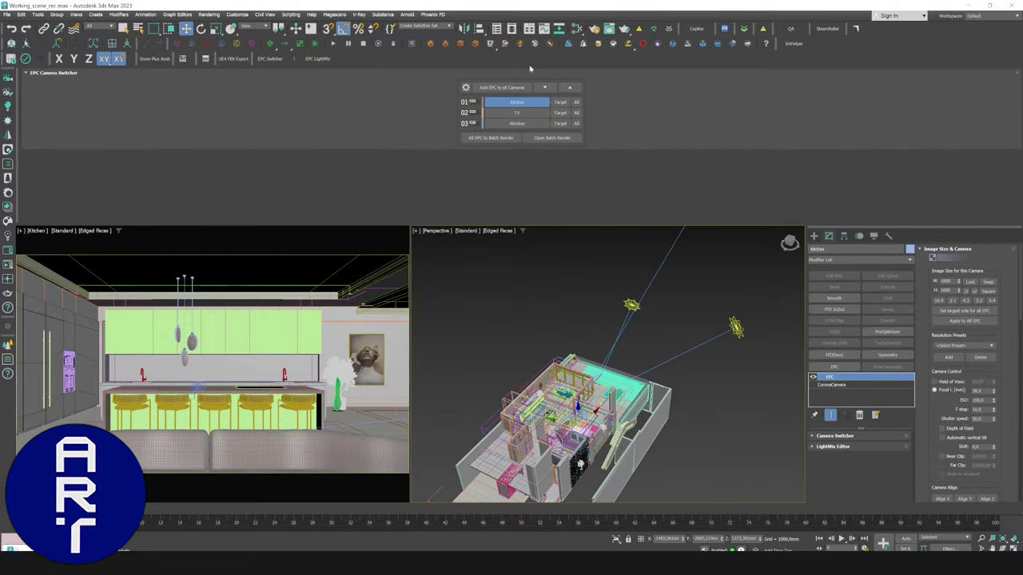
left_click_drag(18, 72, 696, 153)
left_click_drag(707, 196, 708, 196)
left_click_drag(796, 151, 380, 153)
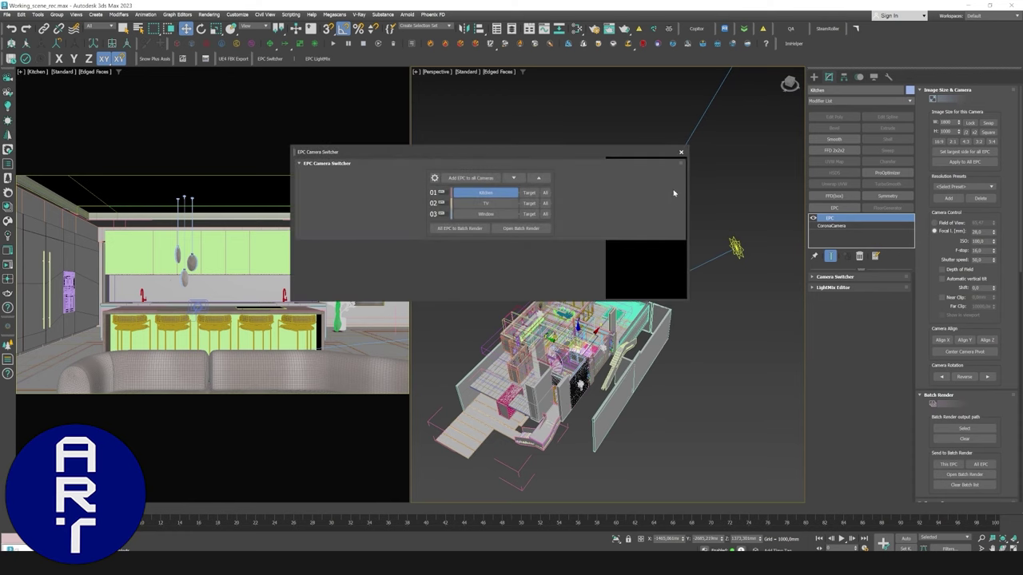
left_click_drag(689, 195, 454, 198)
left_click_drag(390, 153, 416, 111)
Assign Sun_hdri as the Corona Sun for the Kitchen camera.
scroll(950, 260, "down", 5)
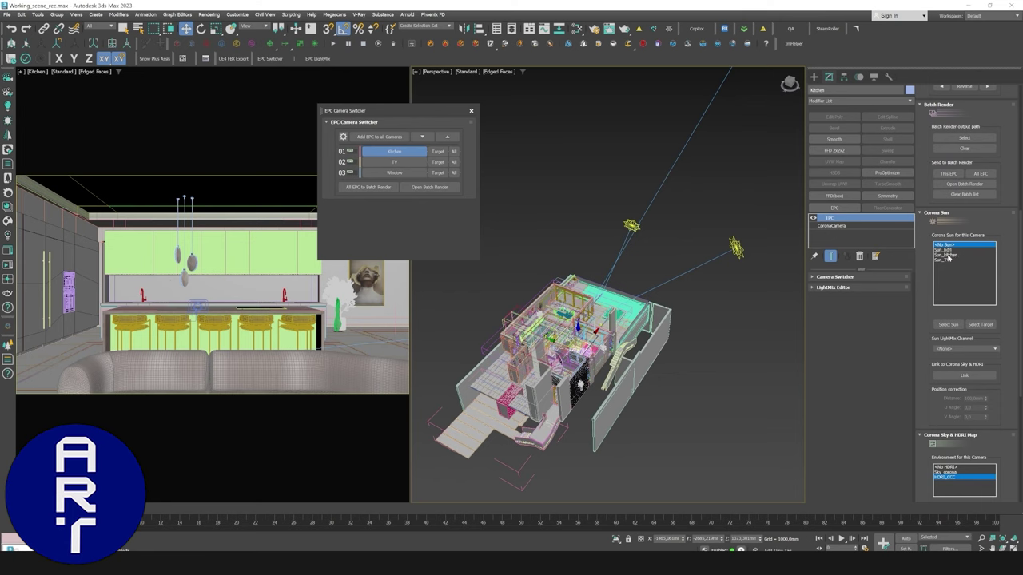
left_click(947, 250)
scroll(974, 185, "down", 2)
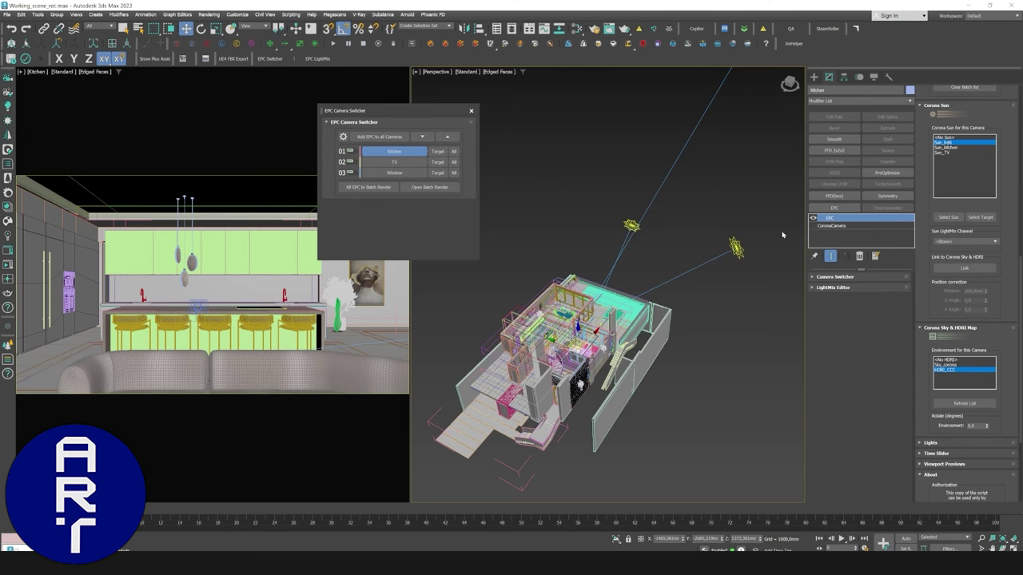
middle_click_drag(774, 229, 741, 226, "alt")
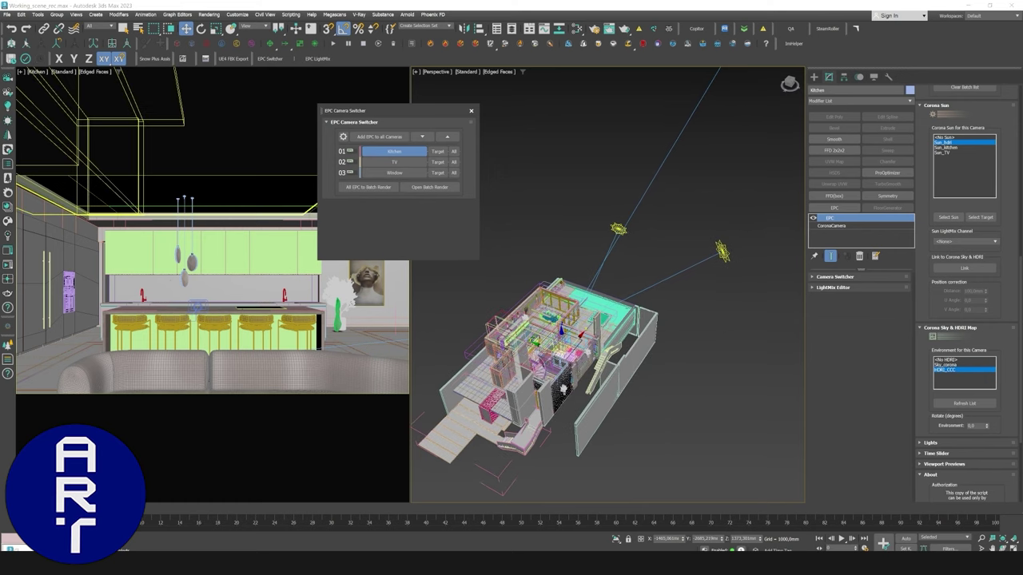
Switch to the PG Skies folder in File Explorer, view the sky preview 1359_v5_hbg.jpg, and minimize both windows.
key("alt+Tab")
left_click(353, 207)
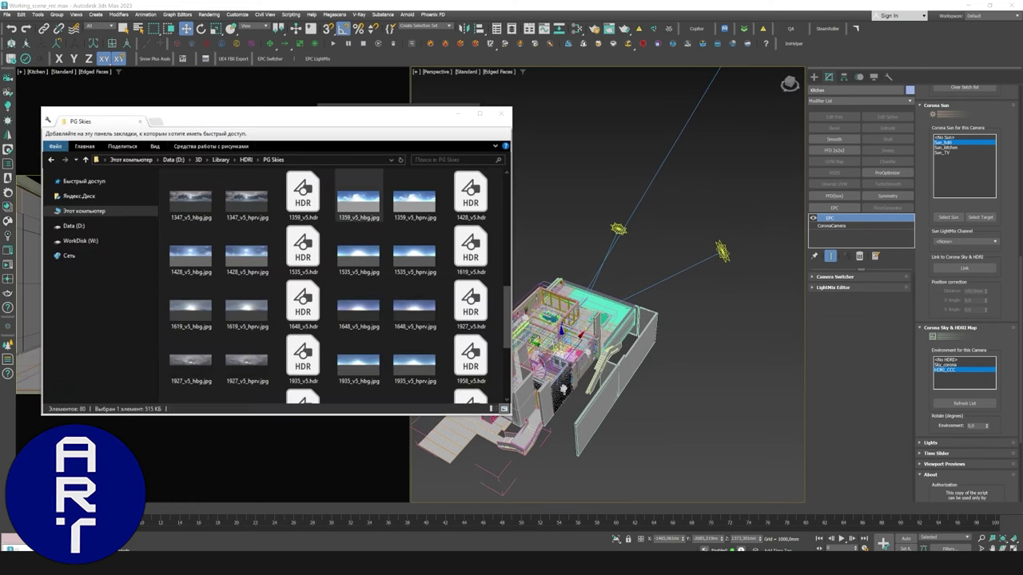
double_click(347, 200)
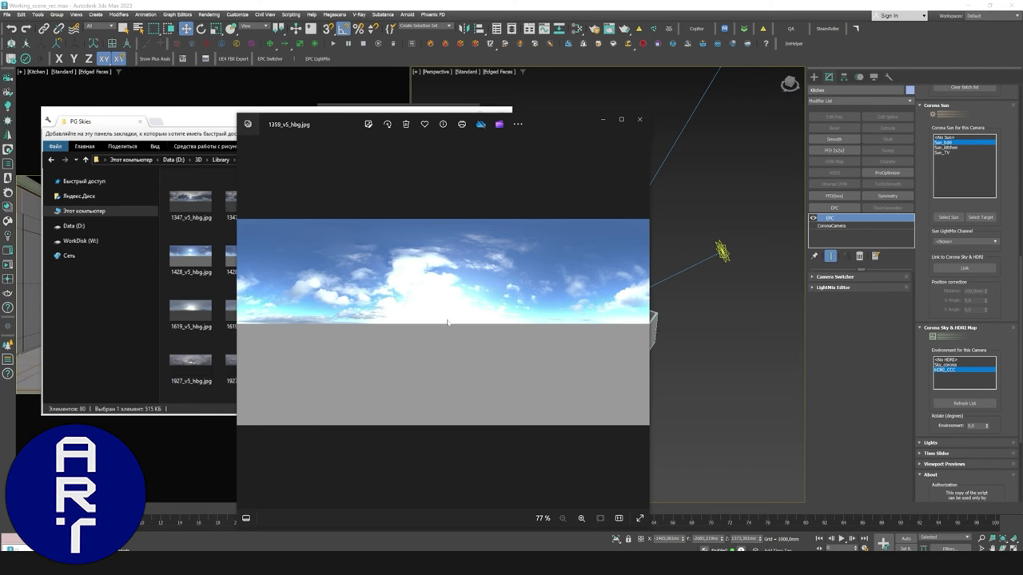
left_click(604, 120)
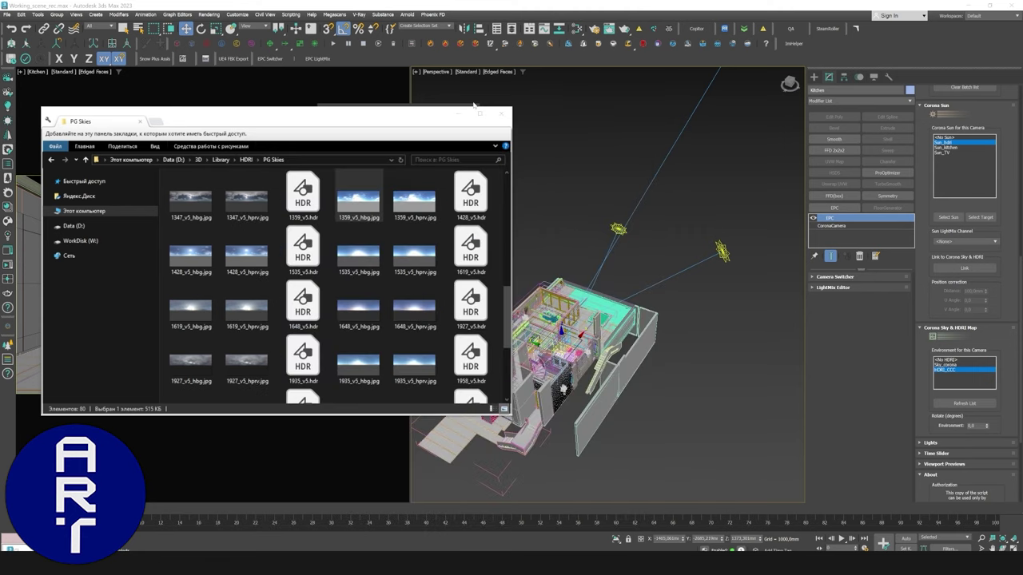
left_click(459, 114)
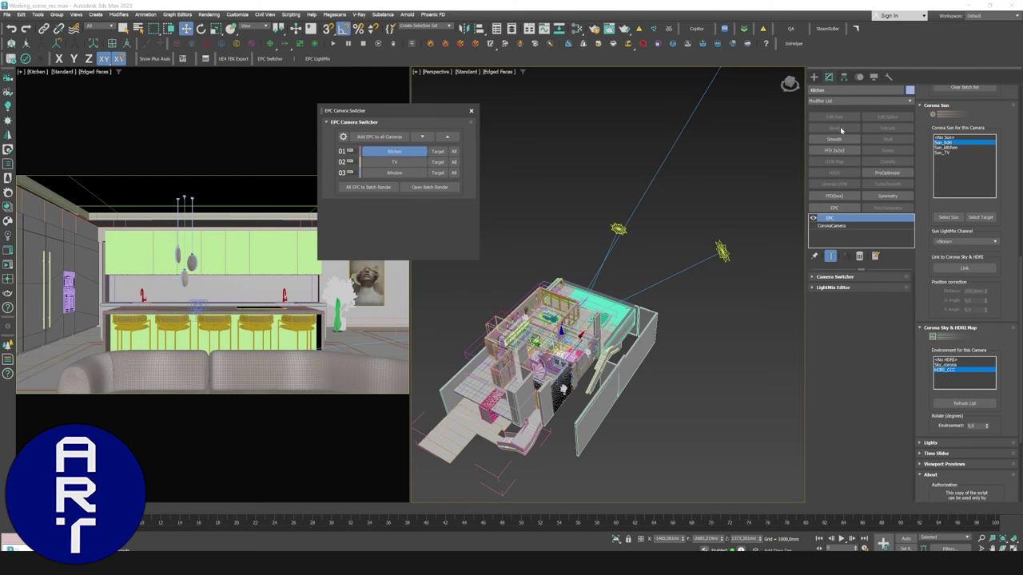
Link Sun_hdri to the HDRI_CCC environment and bring the relocated sun and the house into view.
left_click(967, 270)
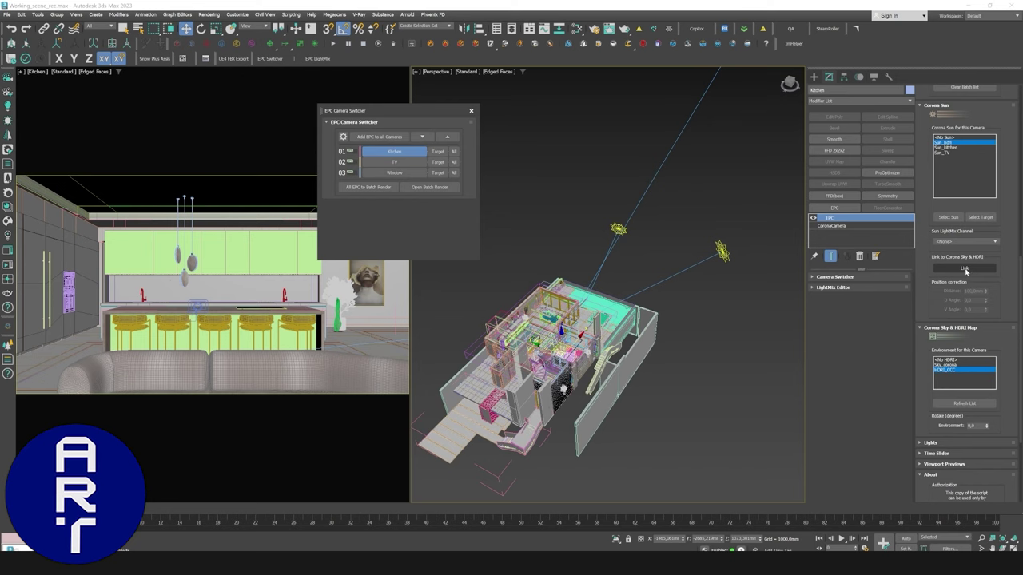
left_click(966, 271)
scroll(692, 290, "down", 3)
middle_click_drag(692, 290, 568, 244, "alt")
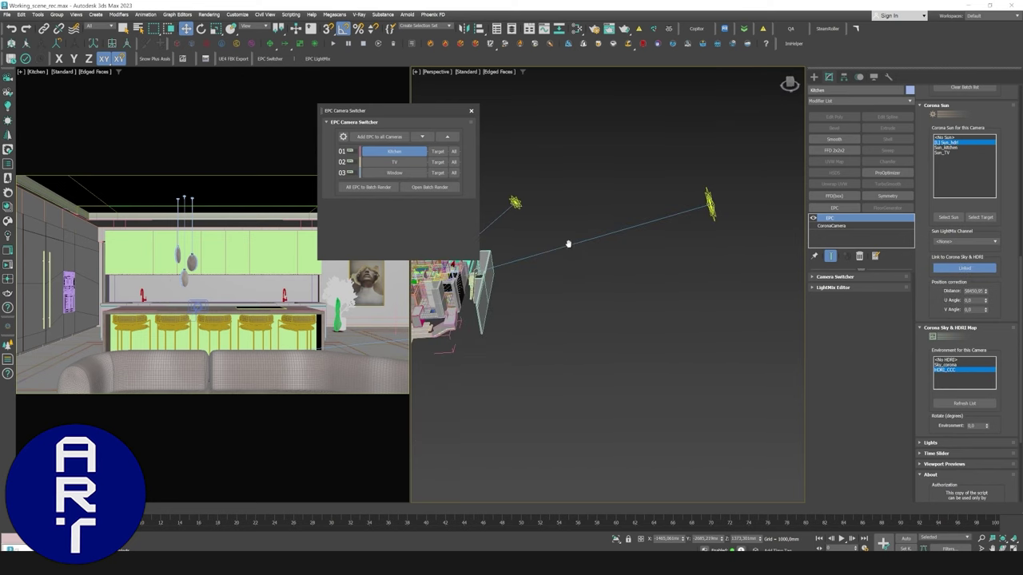
scroll(668, 247, "down", 3)
middle_click_drag(670, 245, 747, 292, "alt")
Rotate the linked environment to about 66 degrees, then start the interactive render of the Kitchen camera and dismiss the error messages.
left_click_drag(987, 426, 987, 404)
middle_click_drag(630, 245, 663, 287)
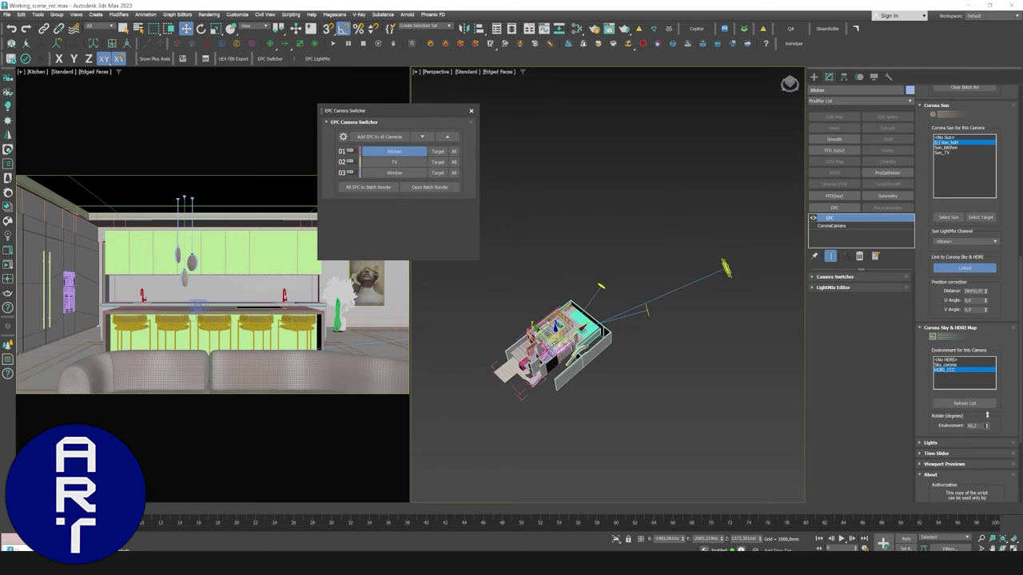
left_click_drag(988, 427, 989, 416)
left_click(7, 265)
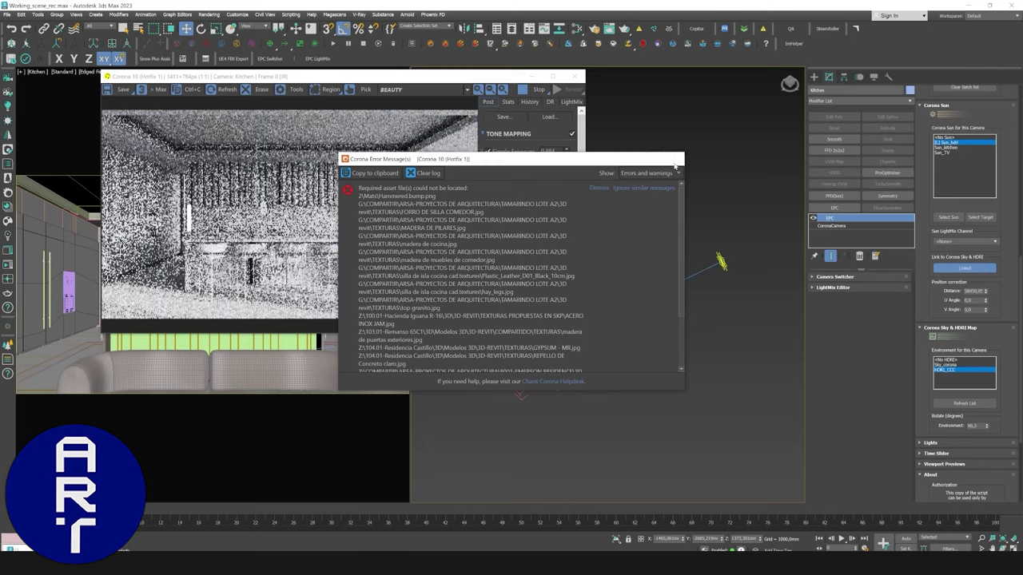
left_click(676, 162)
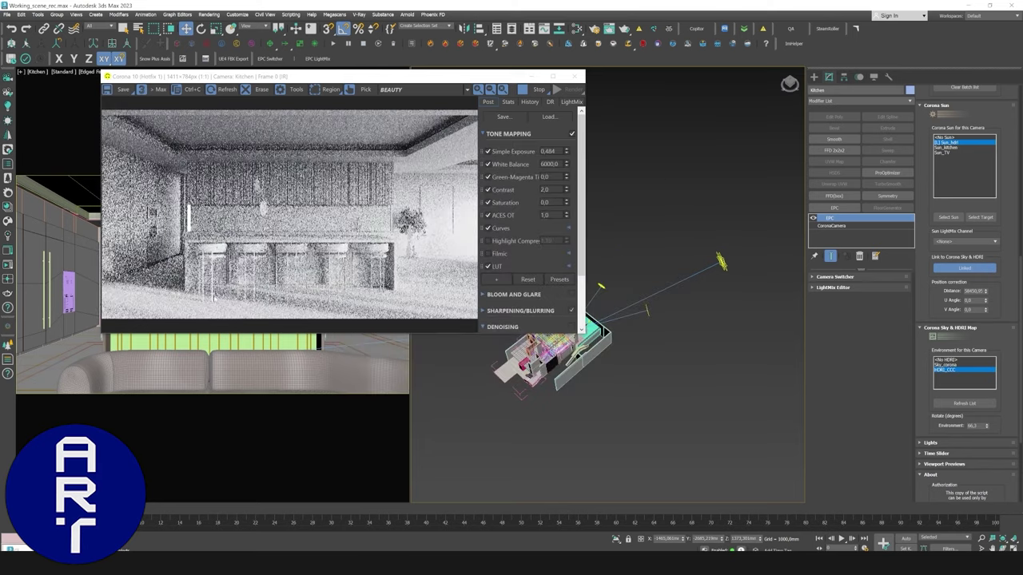
Examine the sunlight and shadows on the floor, cabinets, bar stools and plant in the interactive render.
scroll(149, 298, "up", 3)
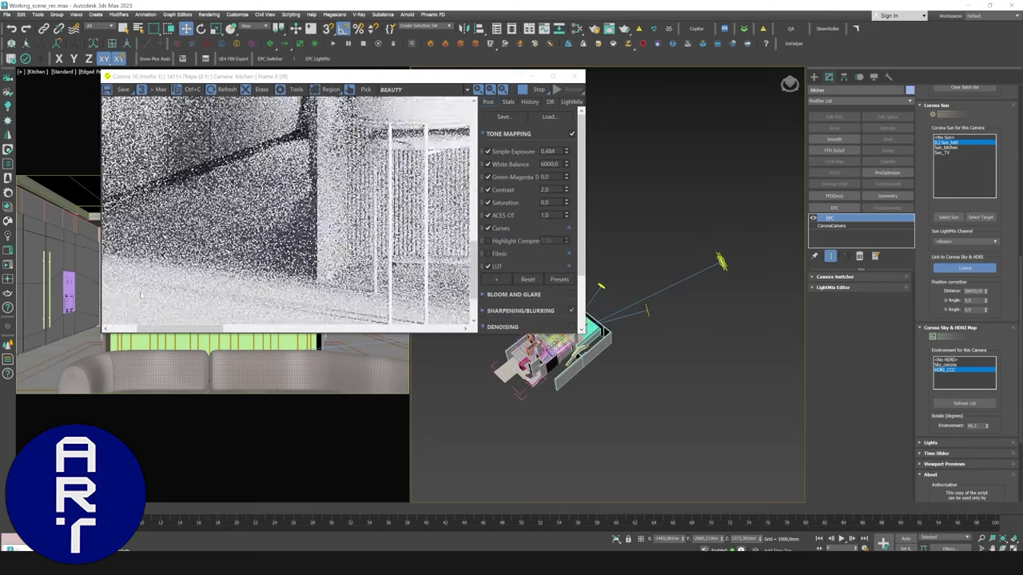
scroll(147, 296, "down", 3)
scroll(449, 267, "up", 1)
scroll(450, 267, "up", 1)
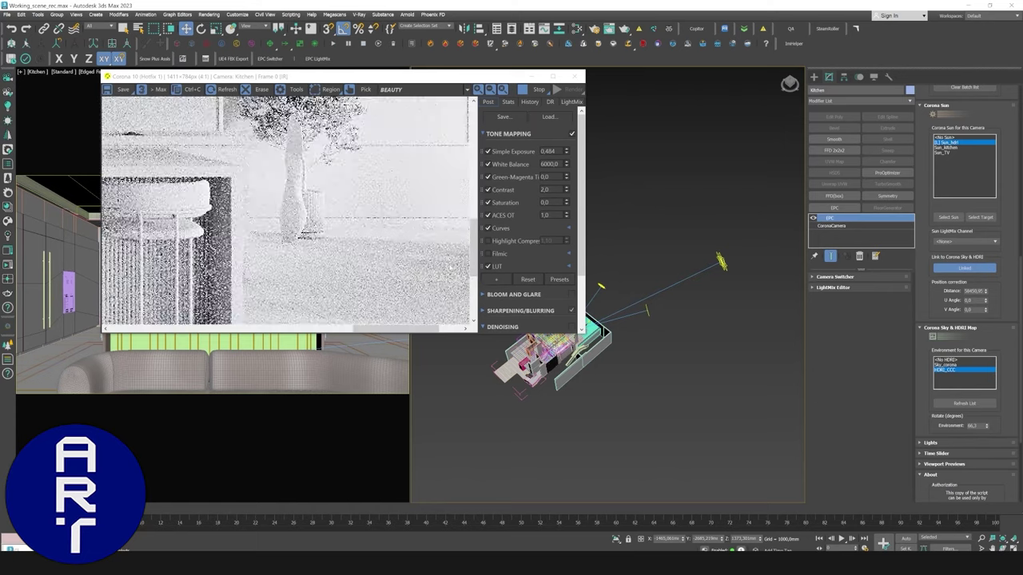
scroll(449, 267, "down", 2)
scroll(463, 299, "up", 1)
scroll(455, 301, "down", 2)
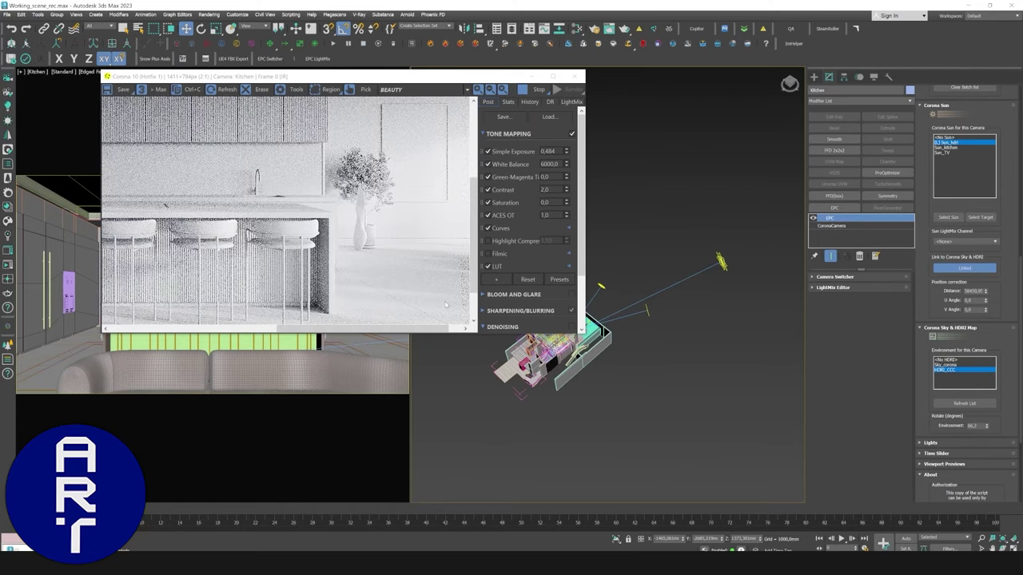
scroll(234, 267, "up", 2)
scroll(234, 267, "down", 2)
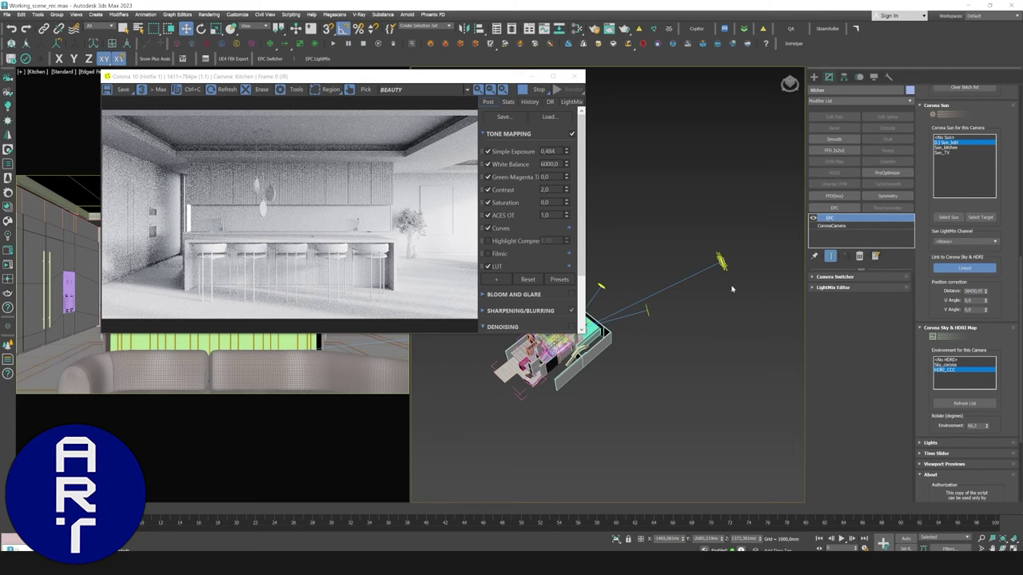
Increase the linked sun's distance and raise its U Angle in the position correction.
middle_click_drag(734, 290, 718, 259, "alt")
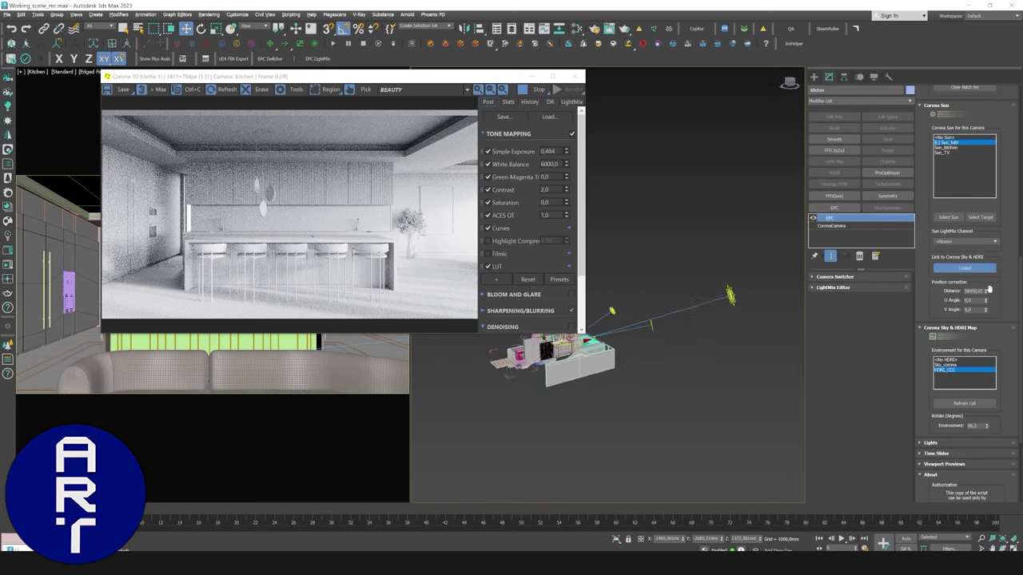
mouse_move(986, 291)
left_mouse_down()
mouse_move(991, 260)
mouse_move(989, 280)
left_mouse_up()
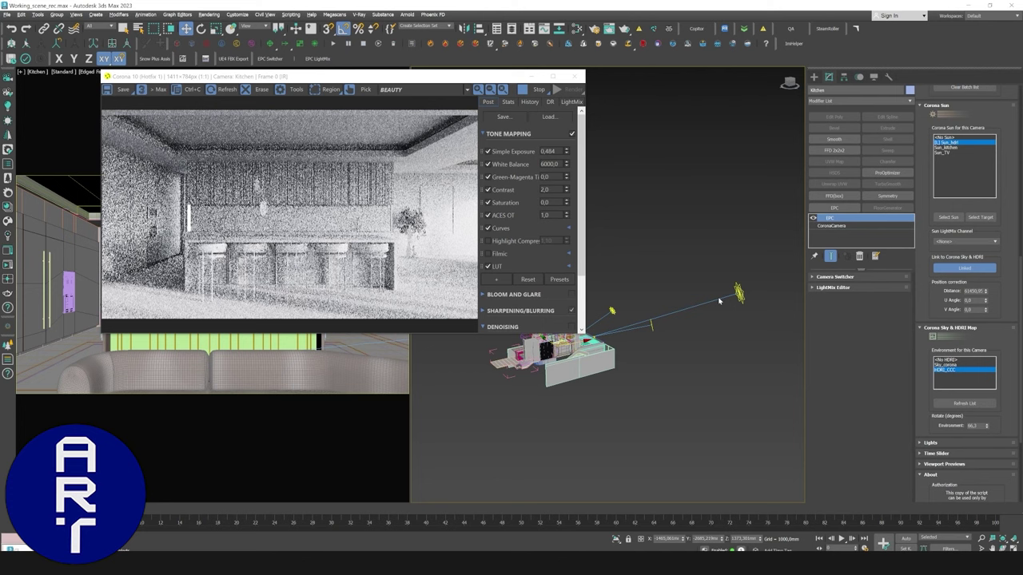
left_click_drag(986, 301, 991, 267)
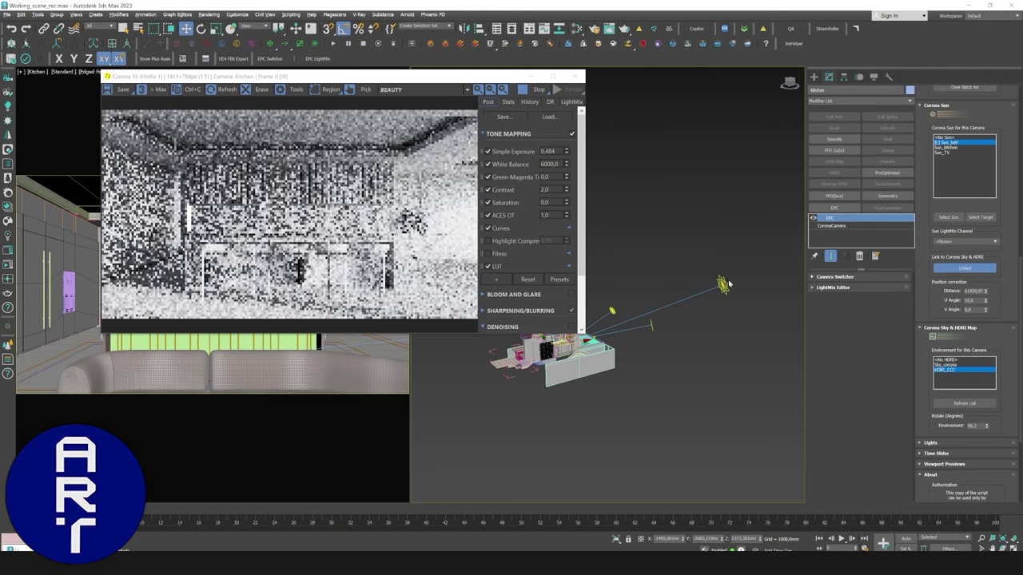
Raise the linked sun's V Angle in the position correction and compare the sun's placement around the house.
left_click_drag(729, 285, 743, 293)
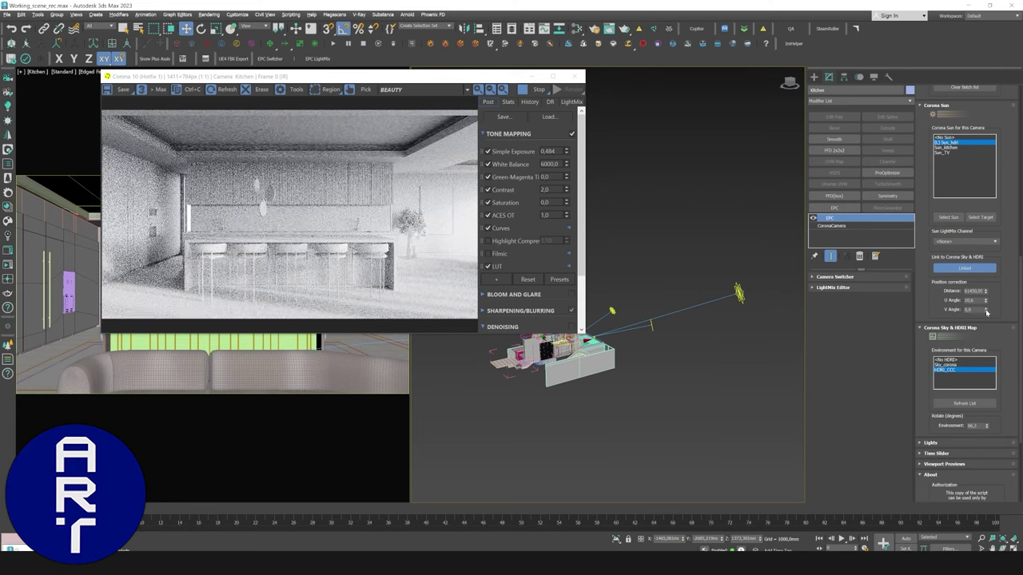
left_click_drag(987, 311, 986, 306)
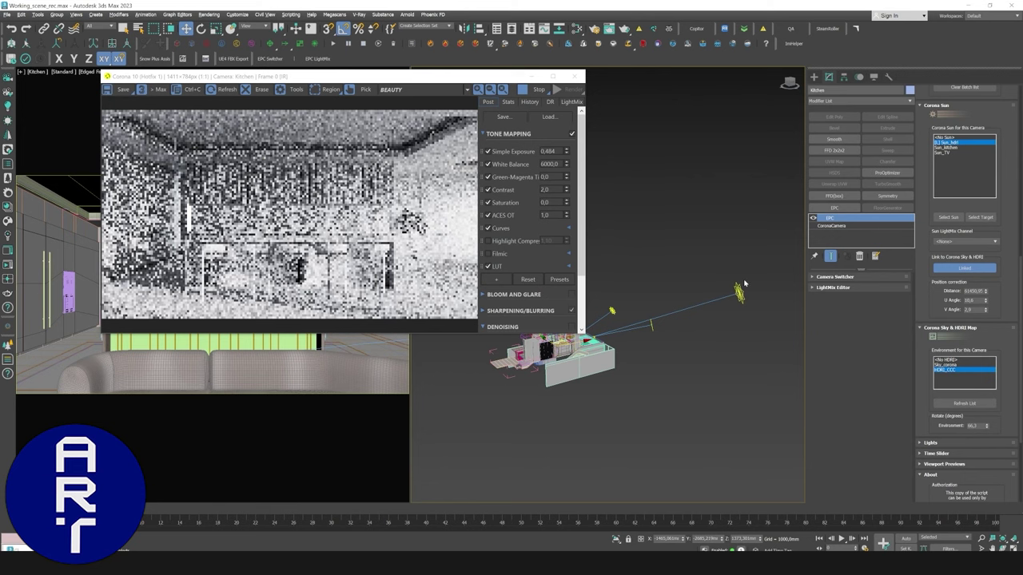
middle_click_drag(743, 325, 890, 314, "alt")
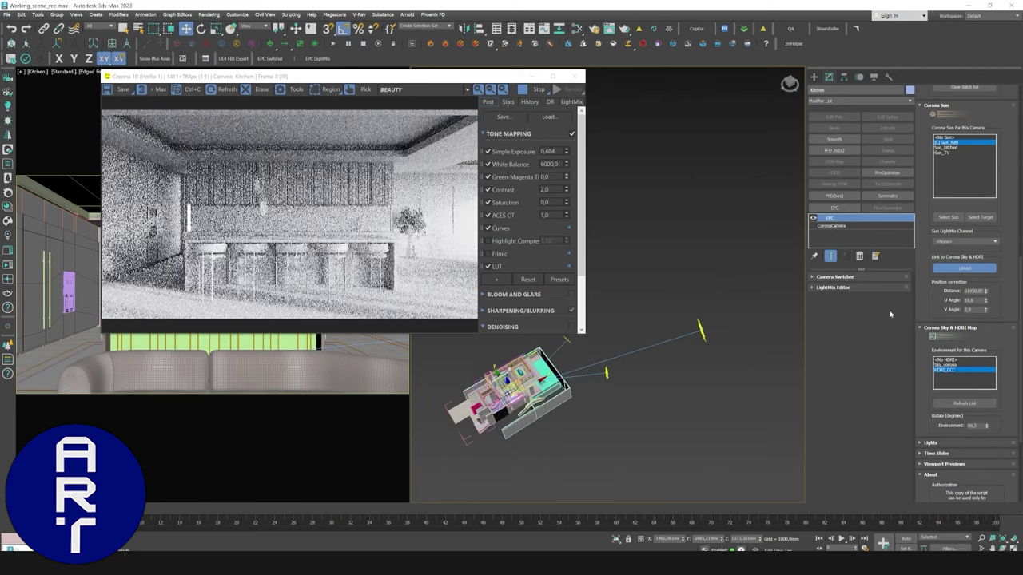
Reset the linked sun's U Angle and V Angle corrections to 0.
right_click(986, 301)
right_click(986, 310)
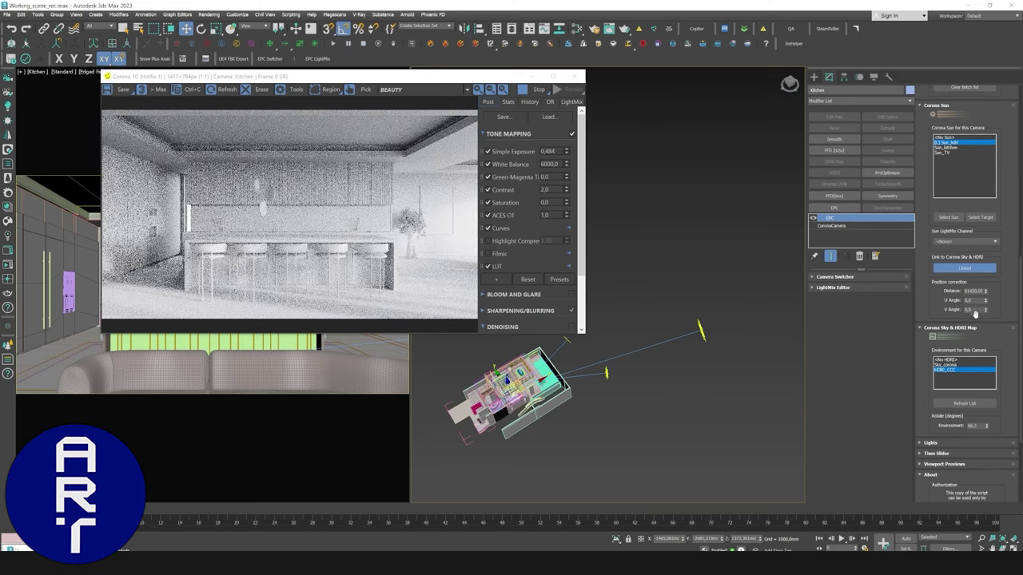
middle_click_drag(669, 327, 707, 281, "alt")
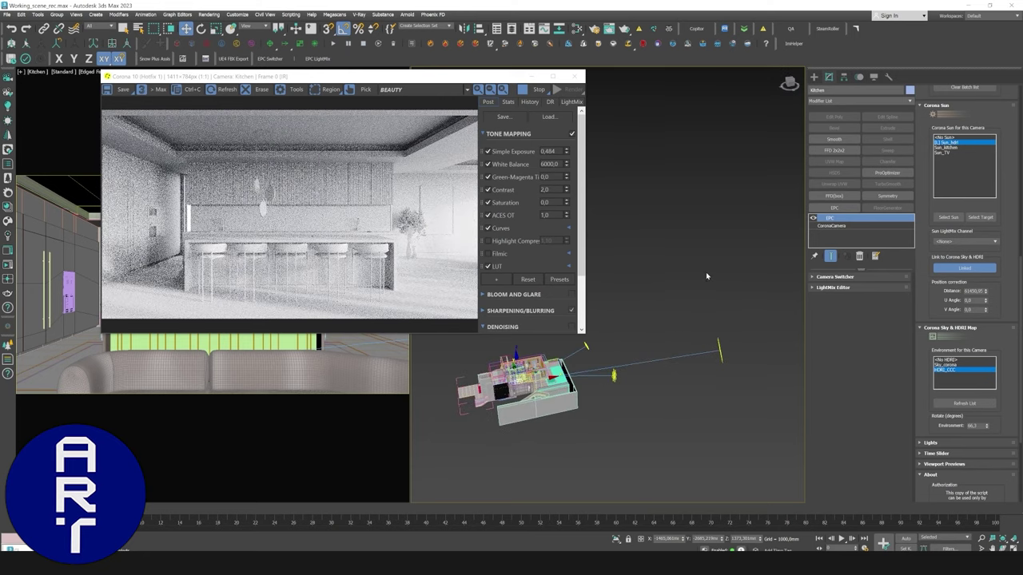
Lower the render's Simple Exposure to 0.384 and close the interactive render window.
left_click(567, 154)
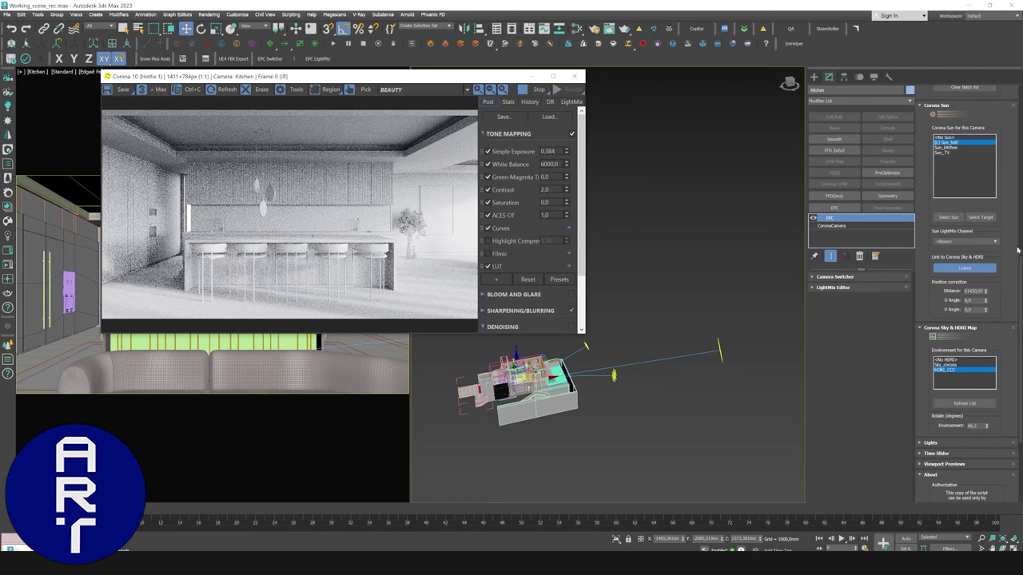
left_click_drag(1020, 262, 1021, 285)
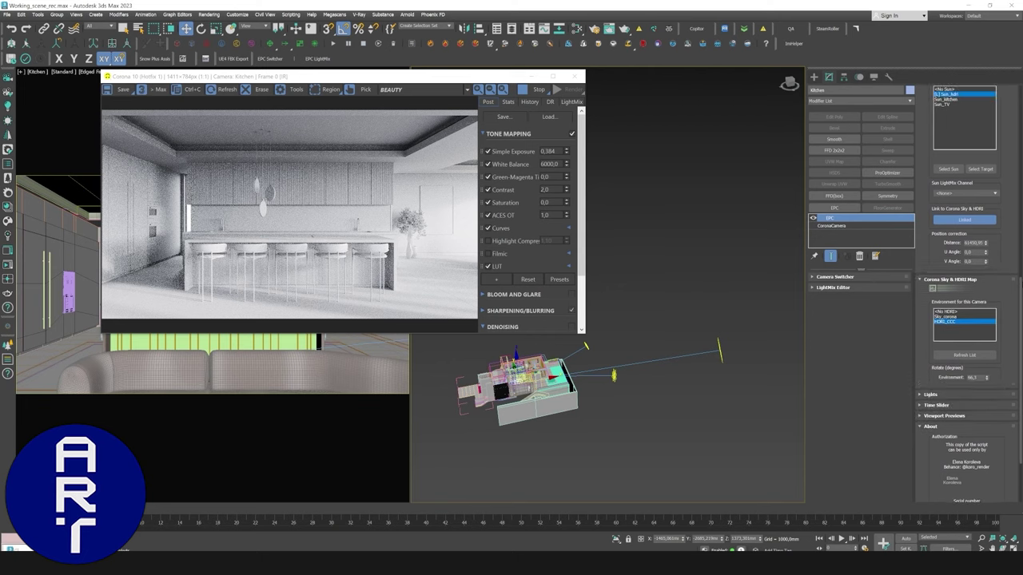
scroll(391, 262, "up", 2)
scroll(393, 262, "down", 2)
left_click(575, 76)
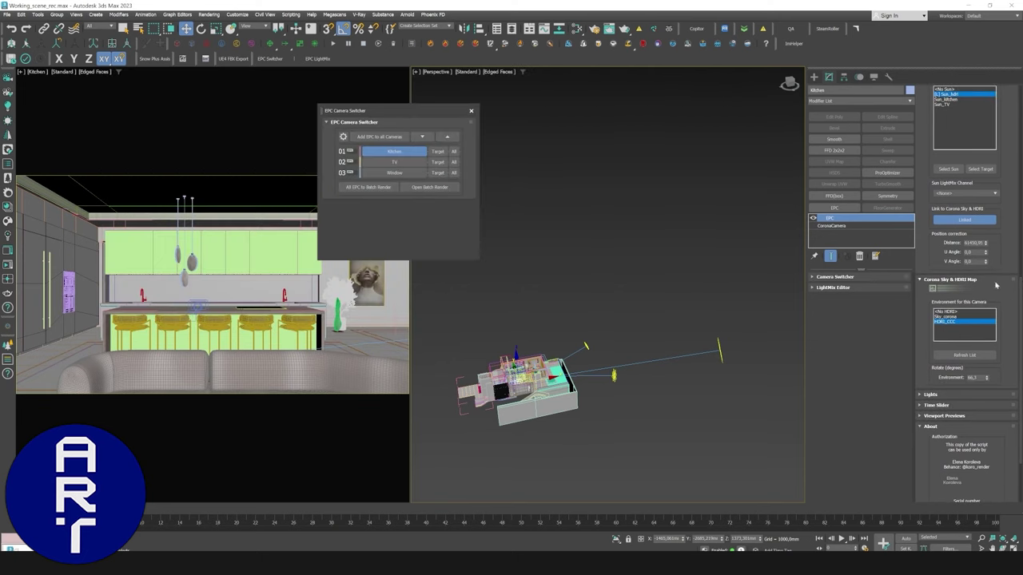
Collapse the Corona Sky & HDRI Map and Corona Sun settings of the Kitchen camera and save the scene.
left_click(947, 278)
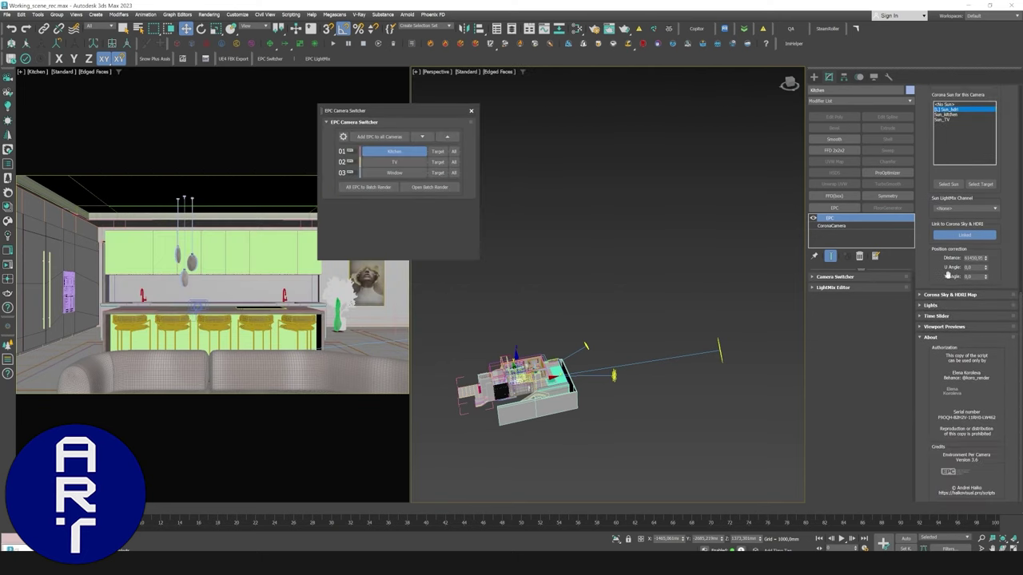
scroll(948, 101, "up", 2)
scroll(949, 102, "up", 2)
left_click(944, 96)
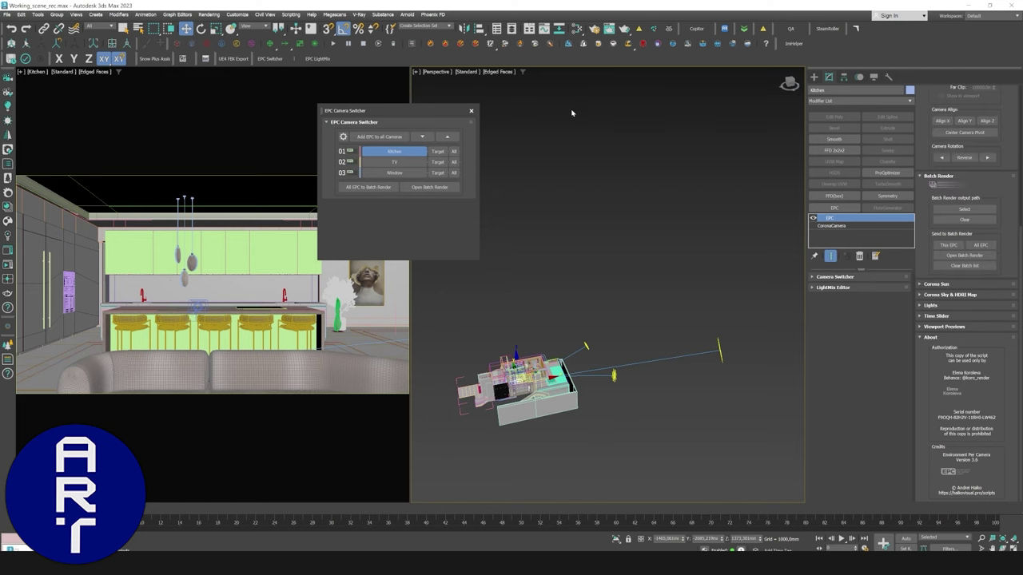
scroll(501, 380, "up", 6)
middle_click_drag(489, 404, 593, 358)
key("ctrl+s")
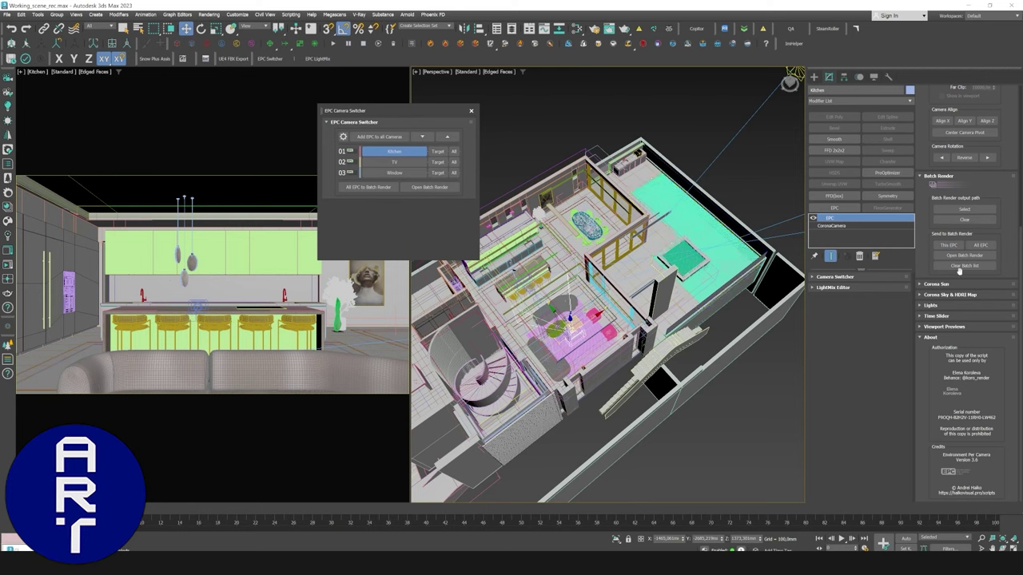
Expand the EPC Lights settings of the Kitchen camera and examine the living room and kitchen layout from above.
left_click(947, 306)
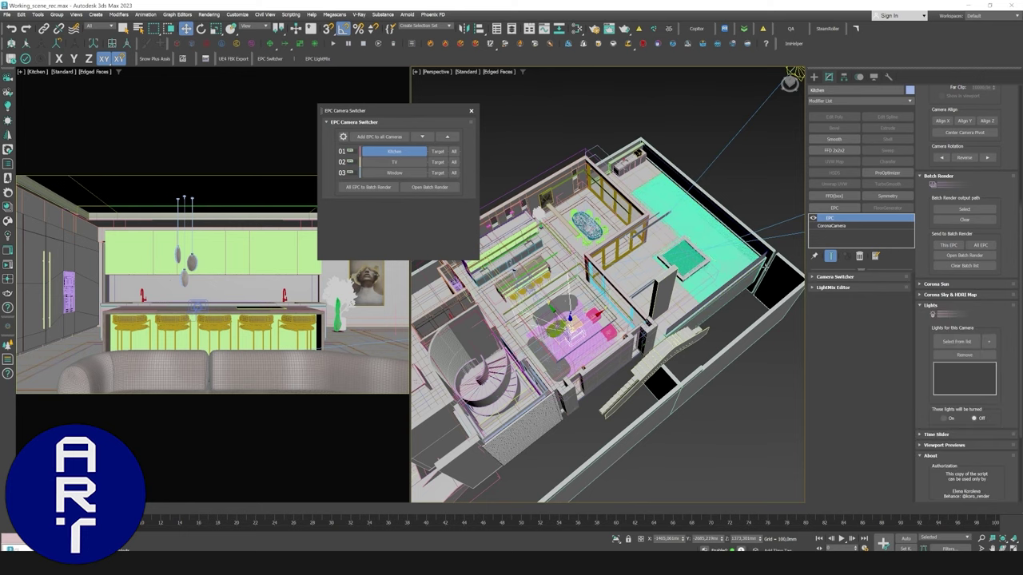
middle_click_drag(685, 264, 620, 238, "alt")
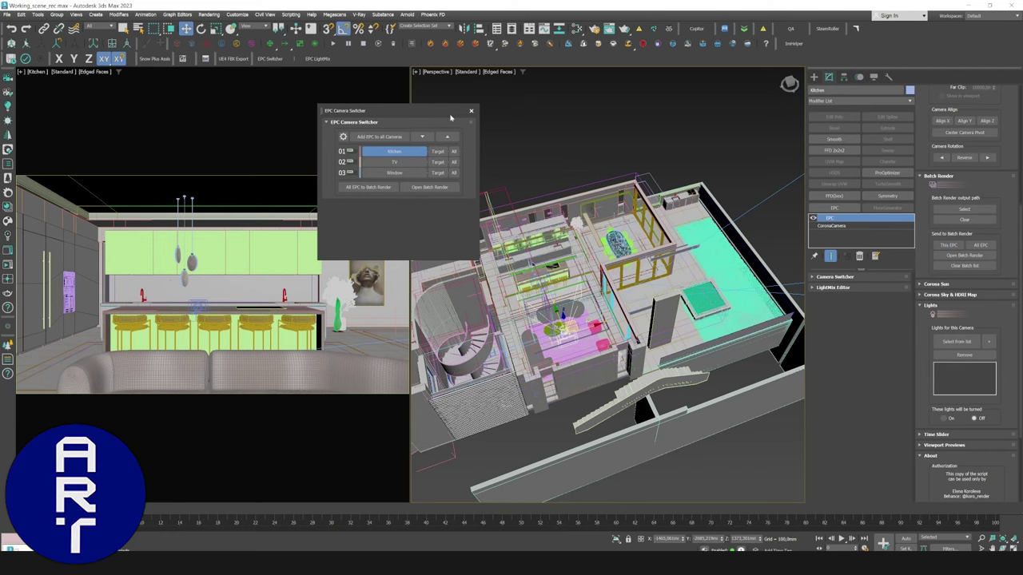
left_click_drag(450, 118, 444, 97)
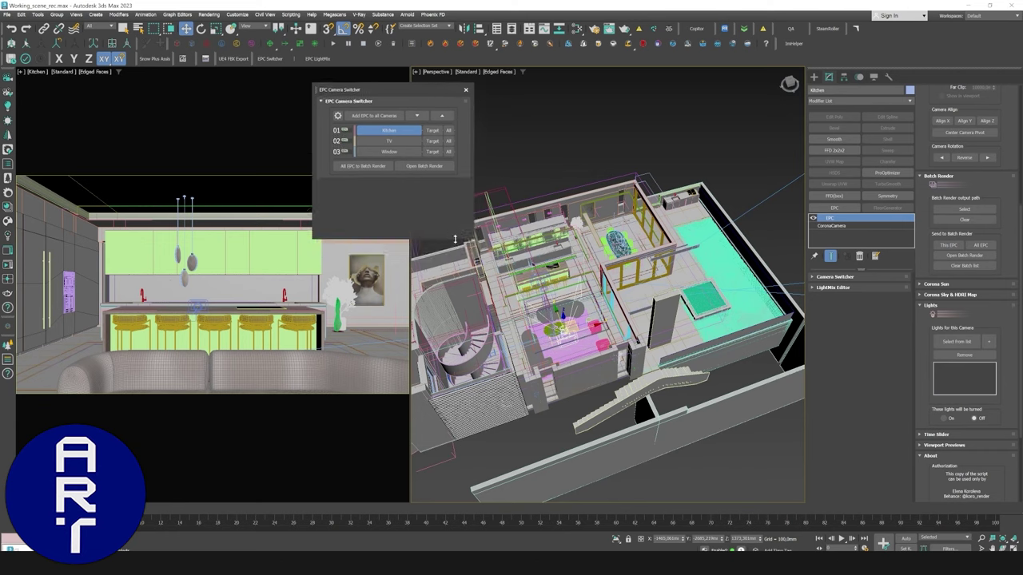
middle_click_drag(595, 254, 653, 236)
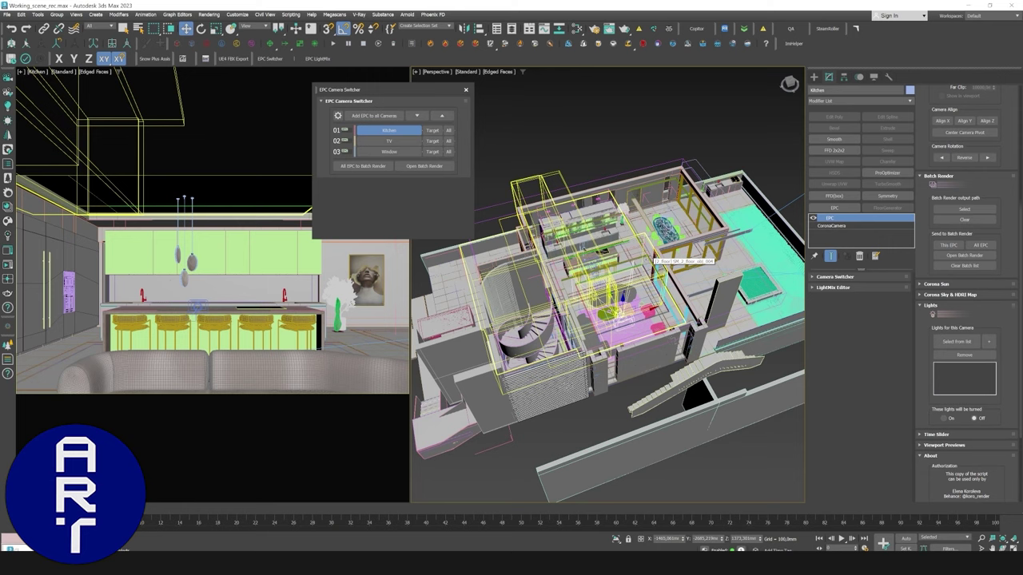
scroll(638, 308, "up", 5)
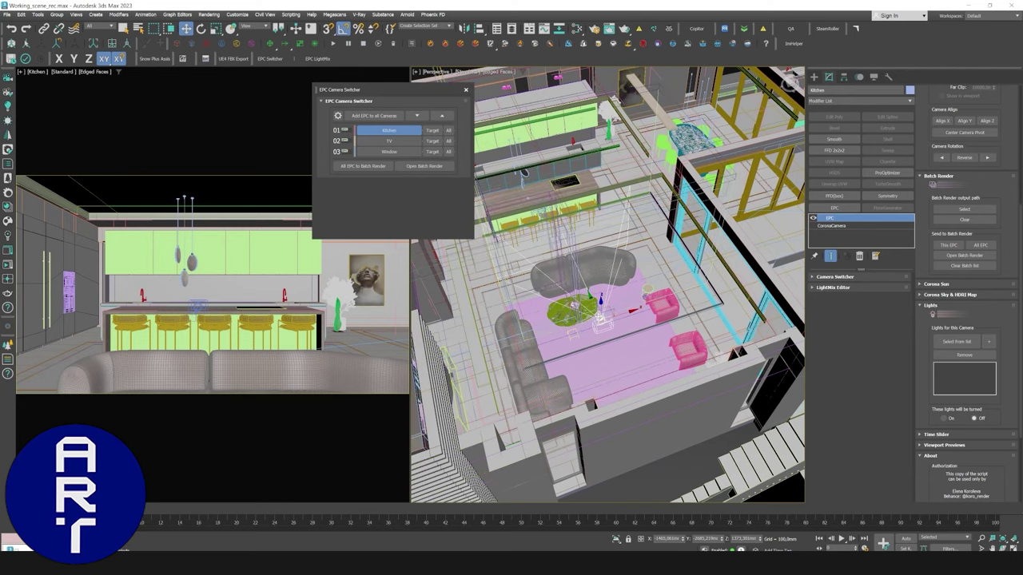
middle_click_drag(625, 311, 635, 321)
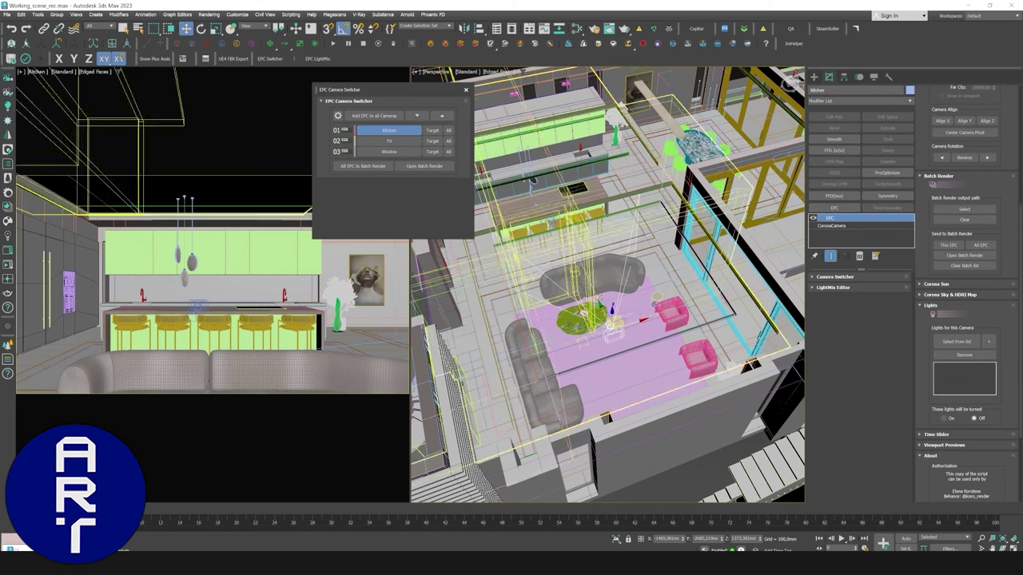
middle_click_drag(565, 263, 639, 294, "alt")
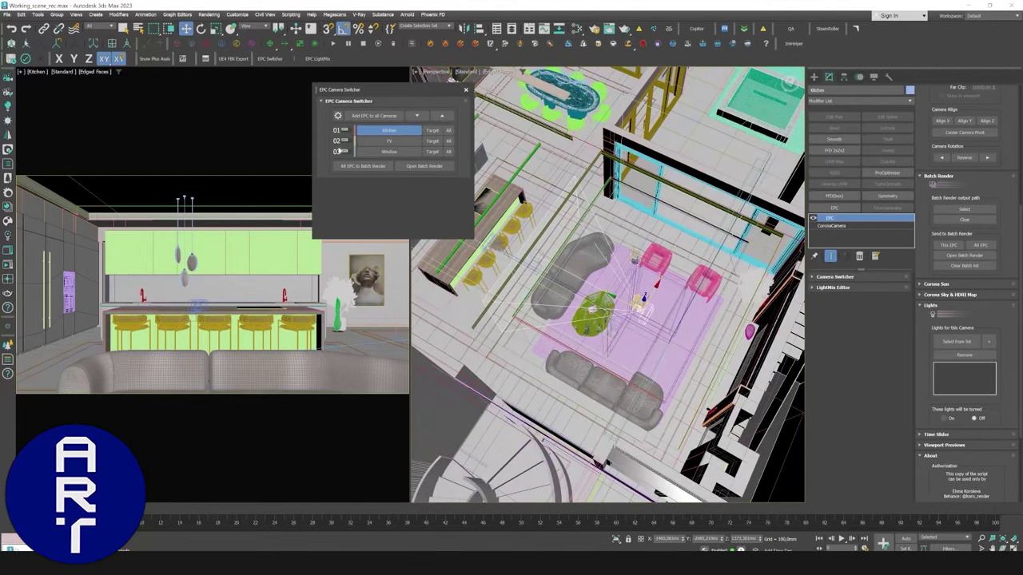
Switch to the TV camera and close the EPC Camera Switcher.
left_click(389, 141)
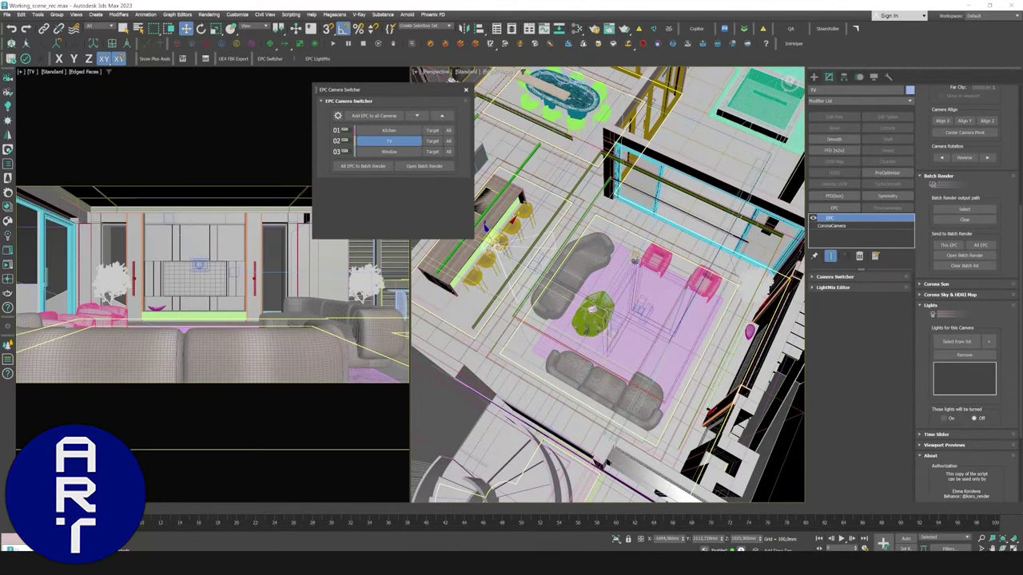
left_click(468, 90)
middle_click_drag(552, 280, 696, 288, "alt")
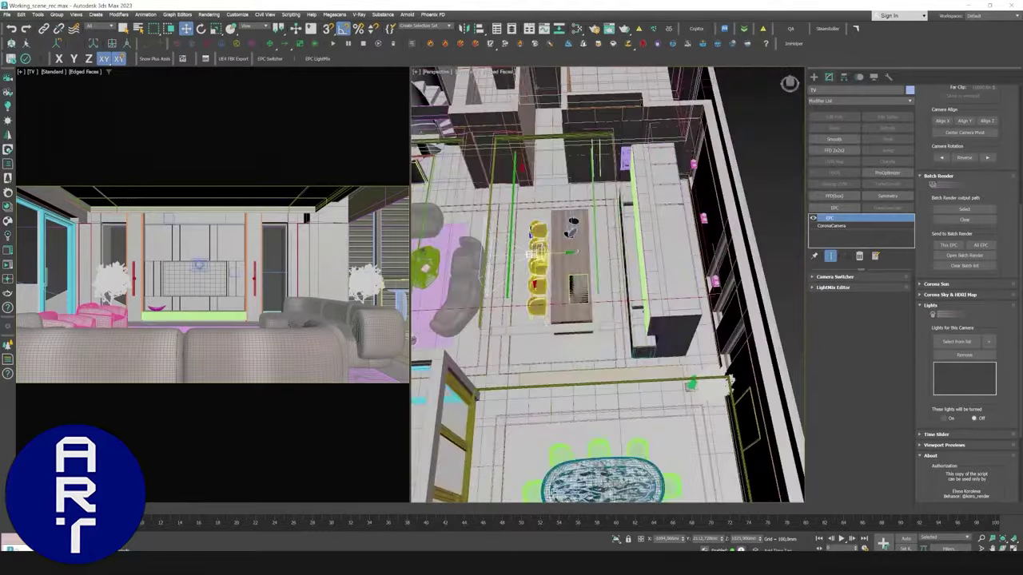
middle_click_drag(730, 384, 544, 232, "alt")
middle_click_drag(544, 232, 655, 215)
middle_click_drag(561, 395, 743, 320)
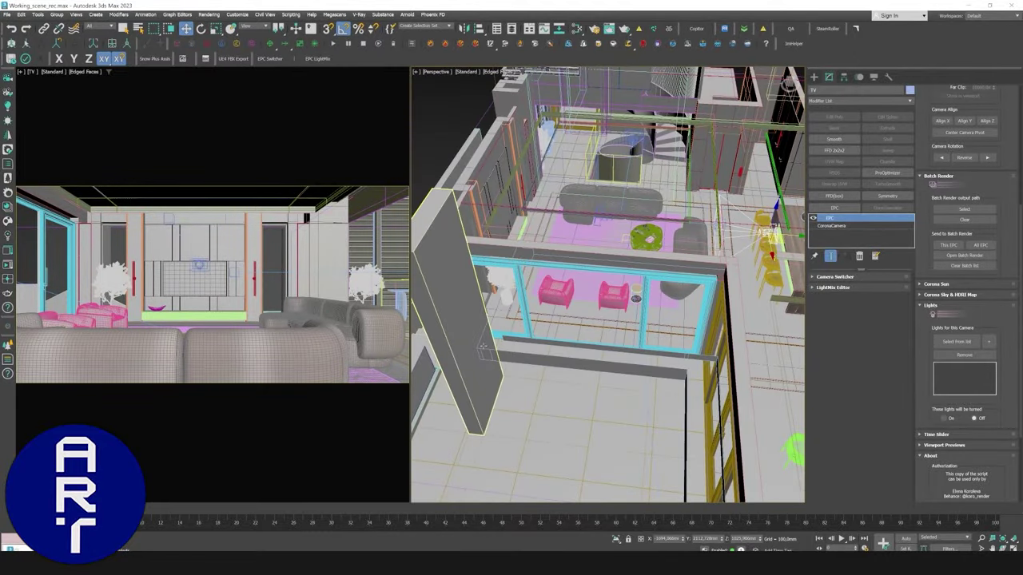
Create a rectangular Corona Light covering the living room's large glass doors and move it just outside the opening.
left_click(814, 77)
left_click(833, 135)
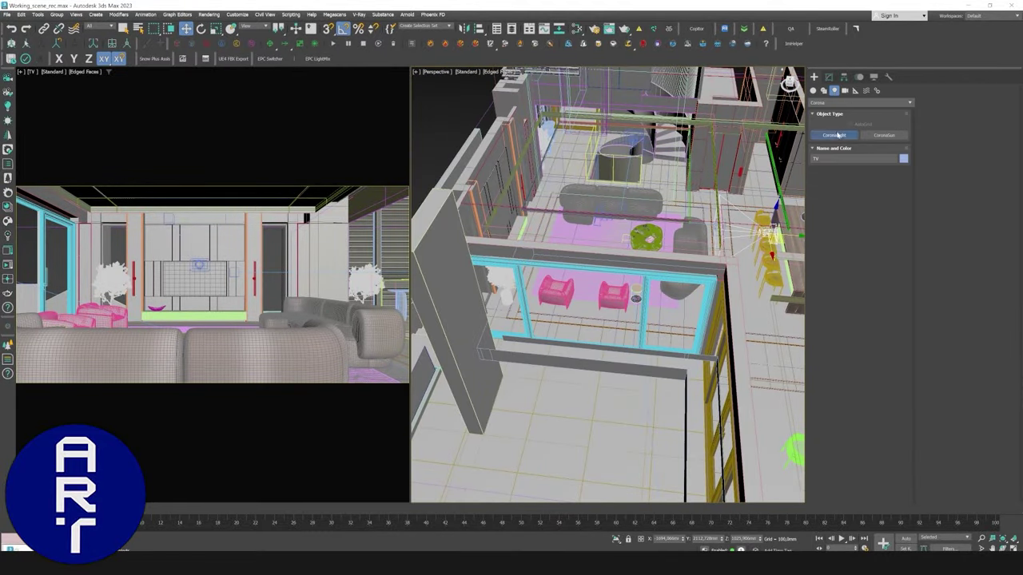
left_click(859, 261)
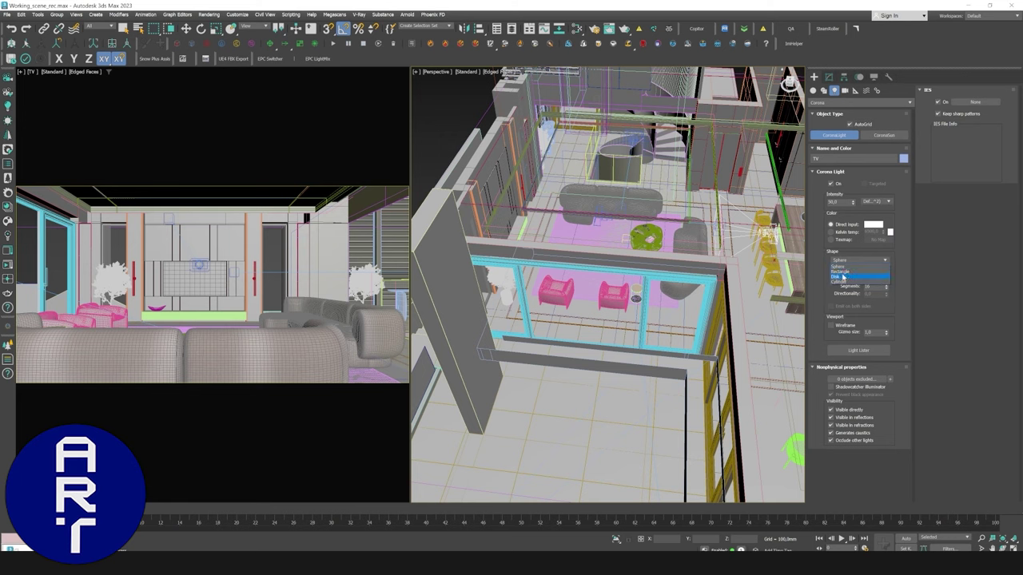
left_click(842, 274)
middle_click_drag(651, 292, 675, 264)
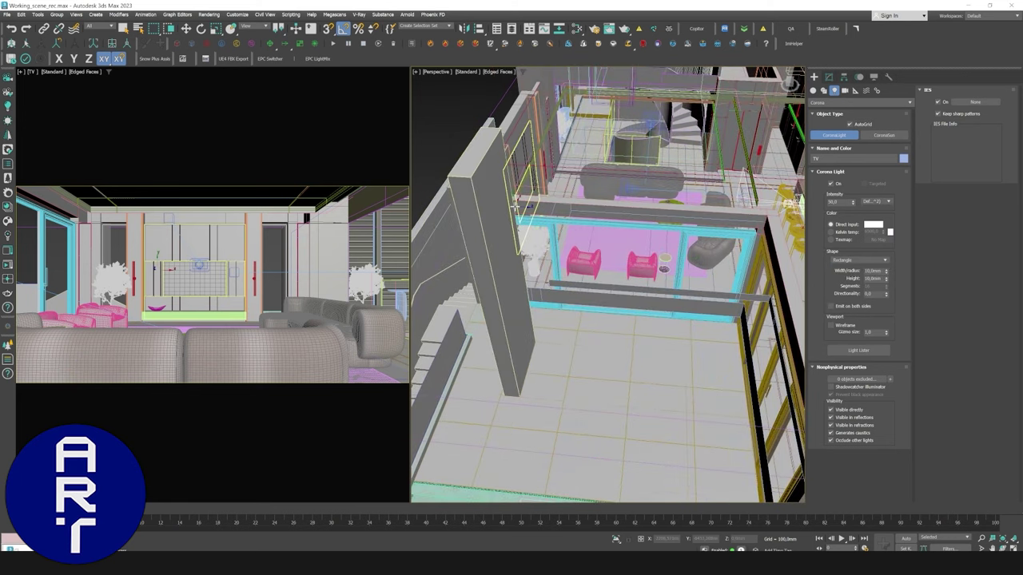
left_click_drag(520, 209, 726, 319)
right_click(673, 269)
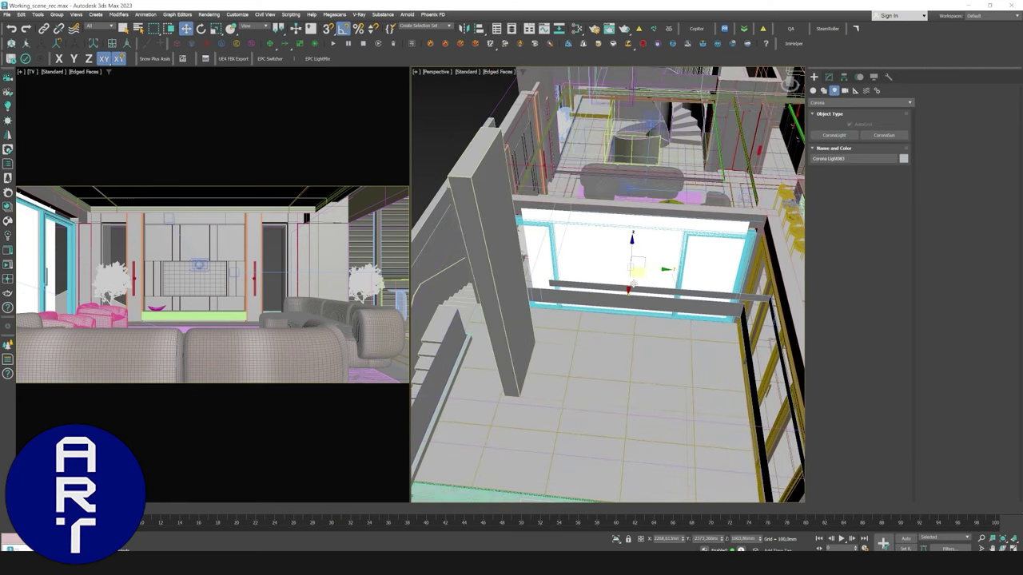
key("w")
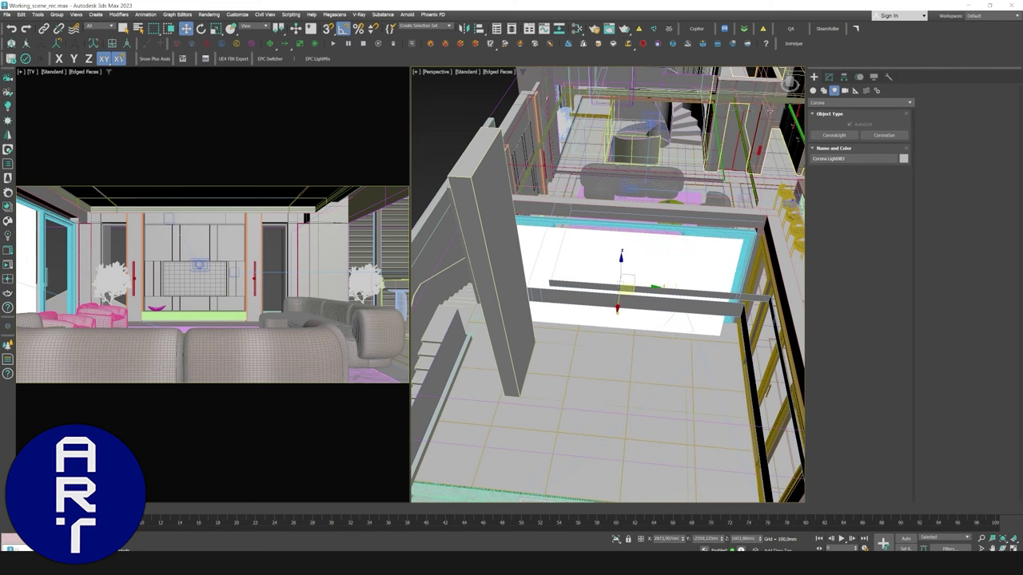
Display the new window light as a wireframe in the viewport.
left_click(829, 77)
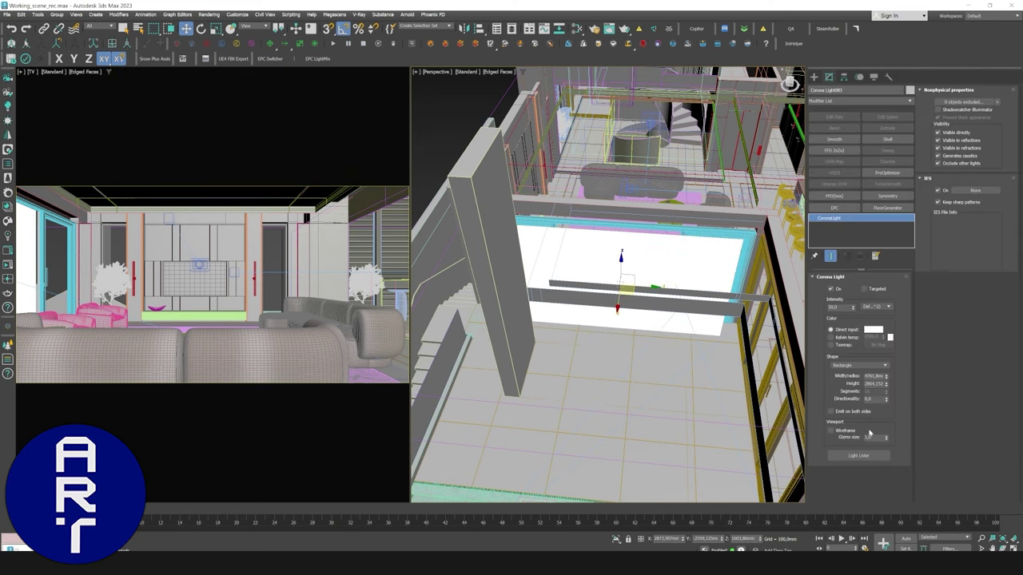
left_click(854, 431)
middle_click_drag(644, 342, 697, 336, "alt")
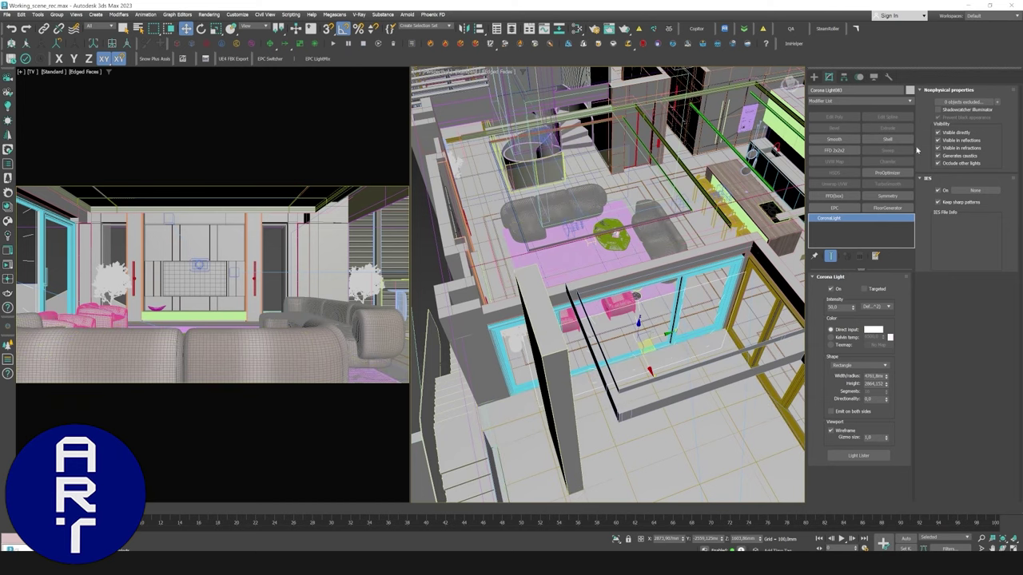
Disable the light's direct, reflection and refraction visibility, Generates caustics and Occlude other lights.
left_click(944, 133)
left_click(945, 139)
left_click(947, 148)
left_click(956, 156)
left_click(956, 163)
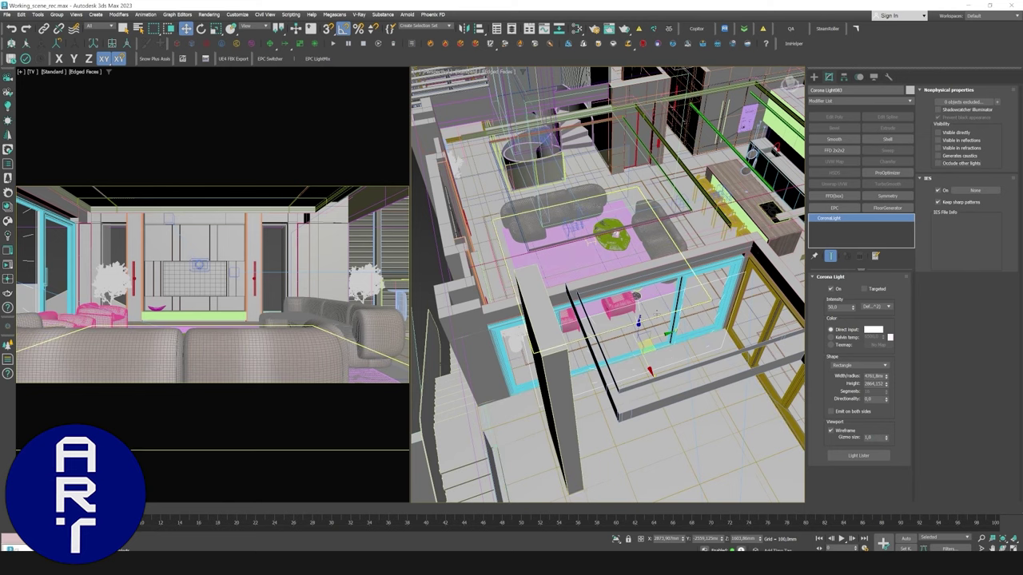
Start the interactive render of the TV camera and dismiss the Corona error messages.
middle_click_drag(639, 319, 463, 332, "alt")
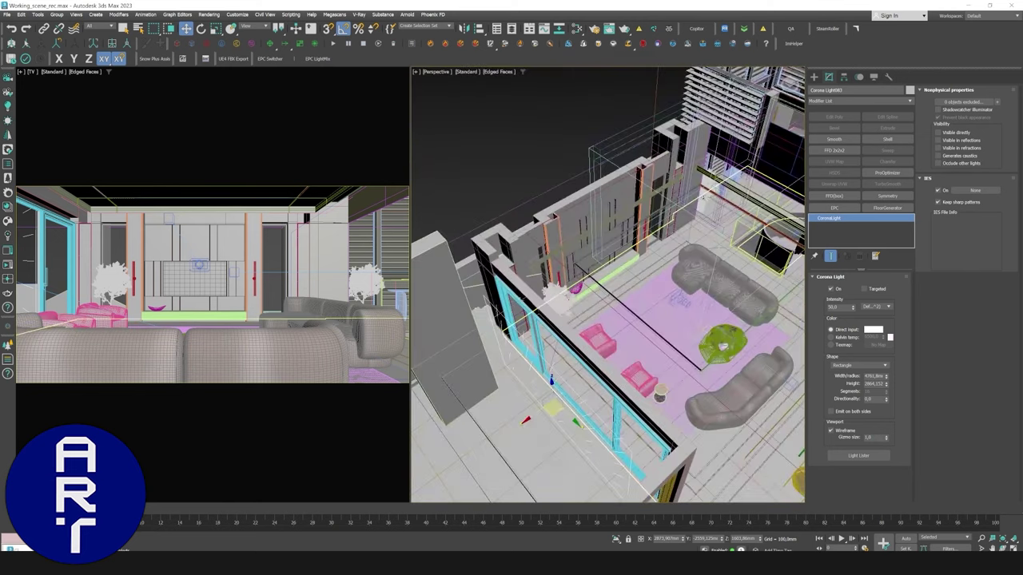
left_click(8, 265)
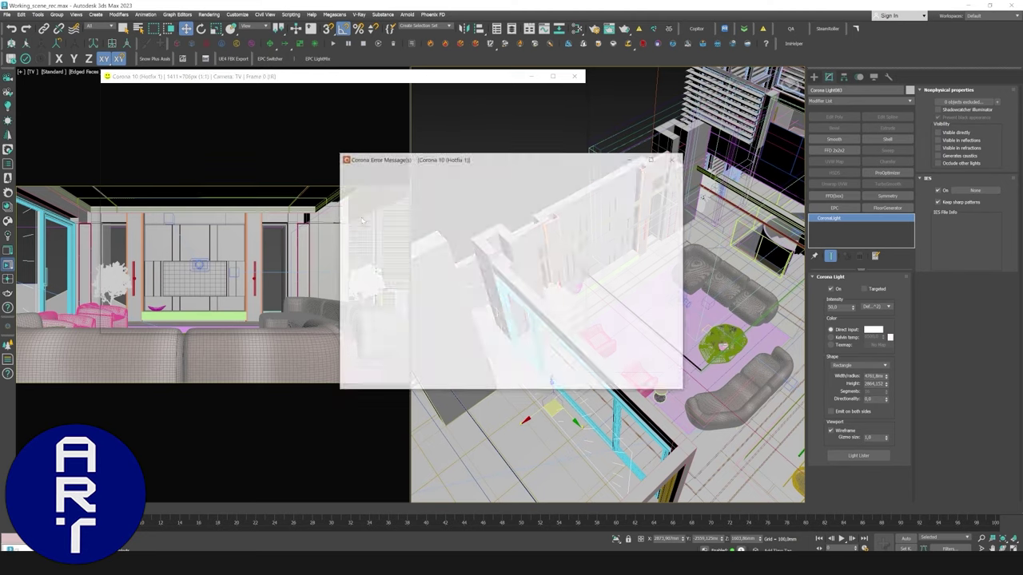
left_click(670, 163)
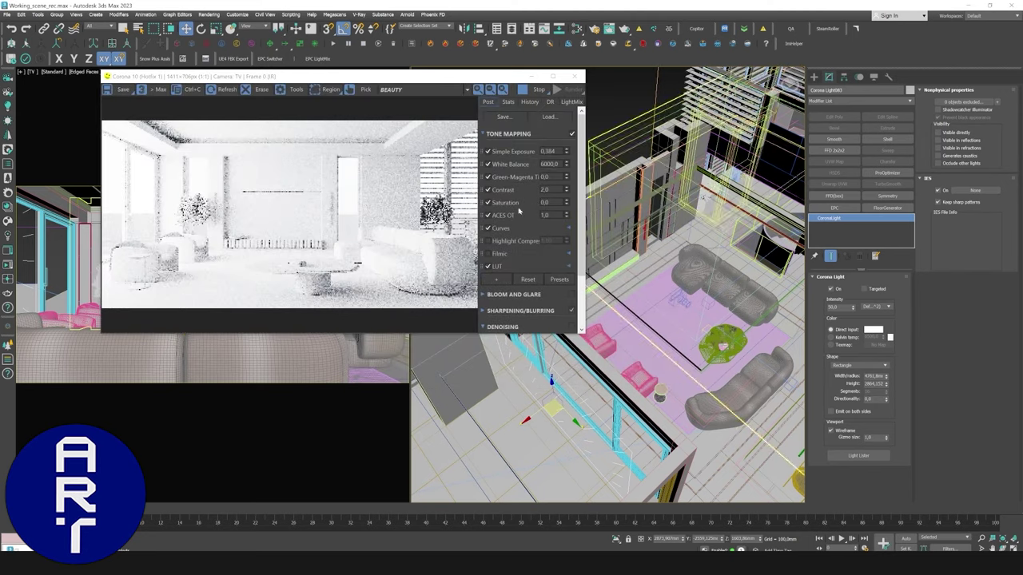
Set the window light's intensity to 2, then raise it to 5.
double_click(835, 307)
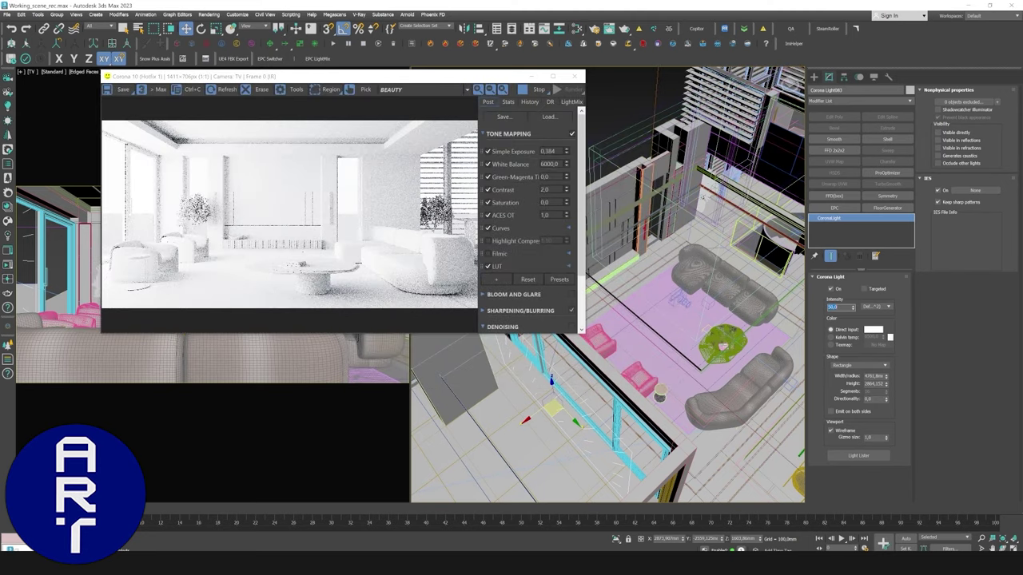
type("2")
key("Return")
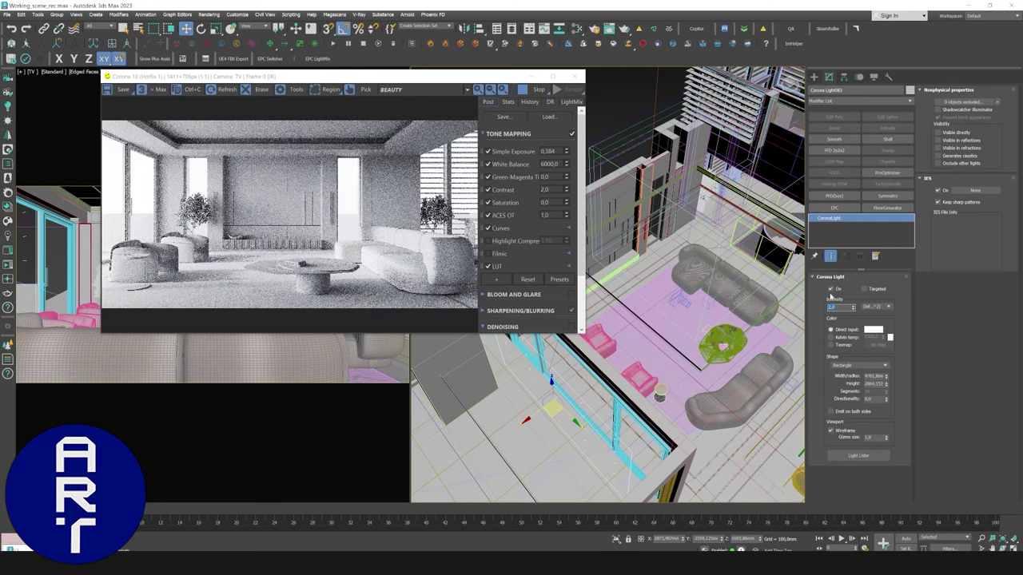
double_click(835, 307)
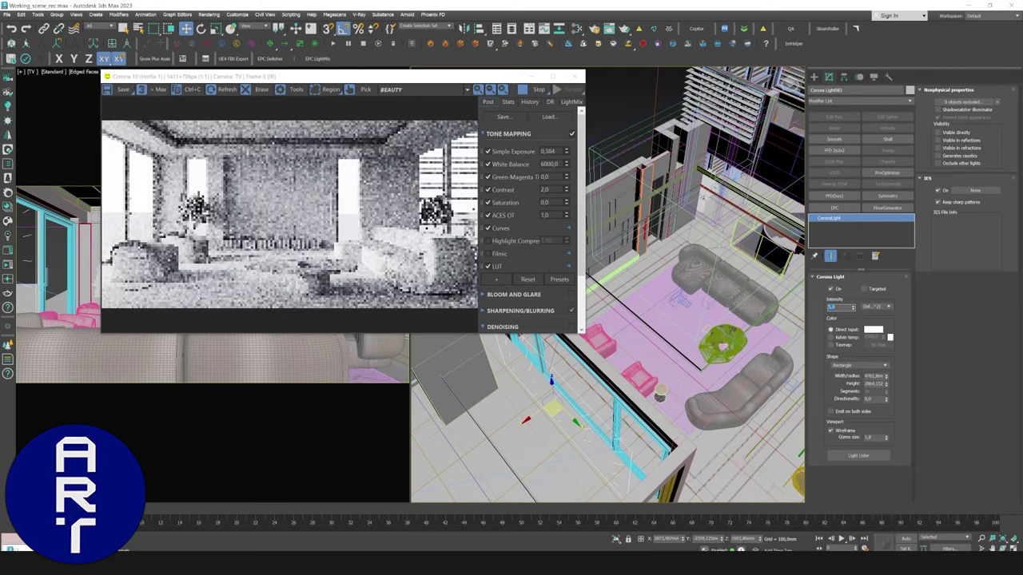
Apply an intensity of 5 to the window light and switch the light off and back on for comparison.
type("5")
key("Return")
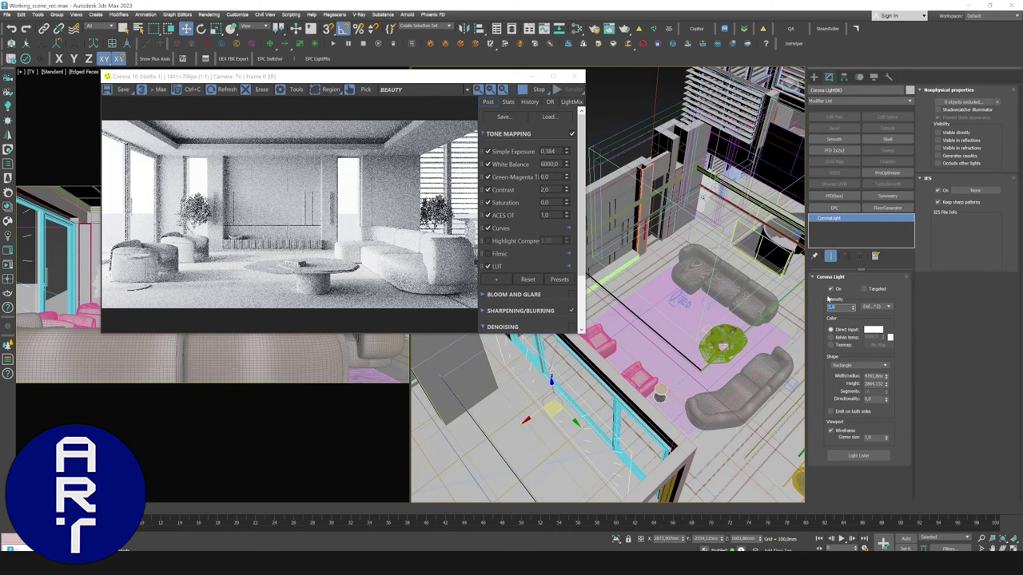
left_click(832, 291)
left_click(833, 292)
Examine the armchairs and the TV wall in the TV camera's interactive render and close the frame buffer.
scroll(336, 271, "up", 1)
scroll(327, 268, "down", 1)
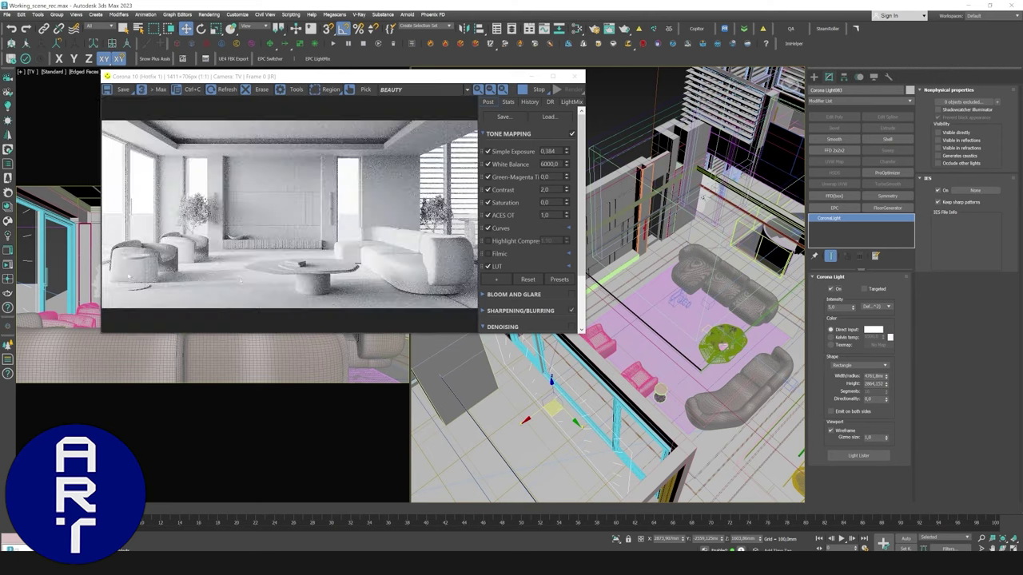
scroll(134, 266, "up", 2)
scroll(236, 255, "down", 4)
scroll(433, 287, "up", 3)
scroll(436, 285, "down", 3)
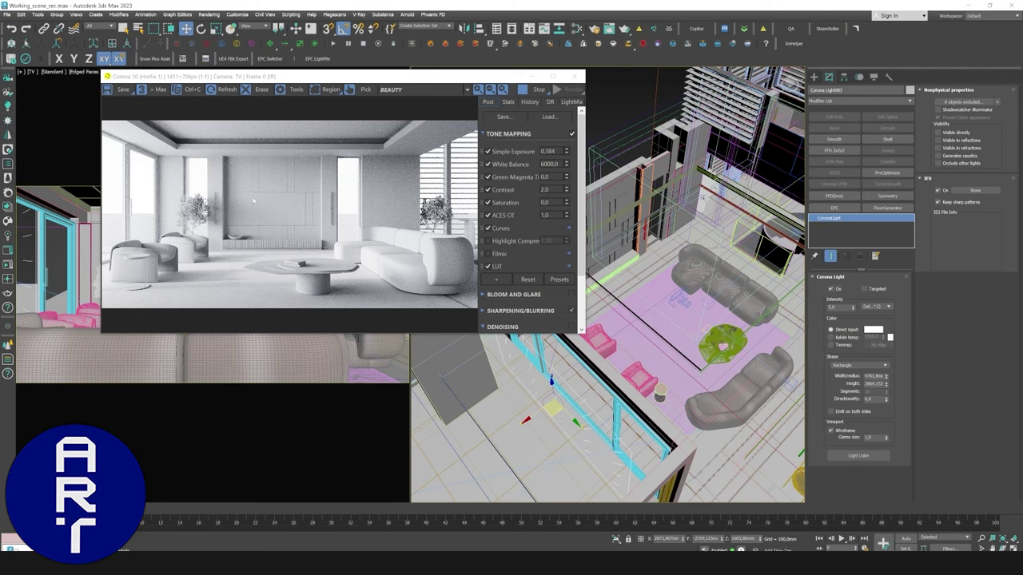
scroll(173, 228, "up", 3)
scroll(181, 257, "down", 3)
scroll(180, 259, "up", 1)
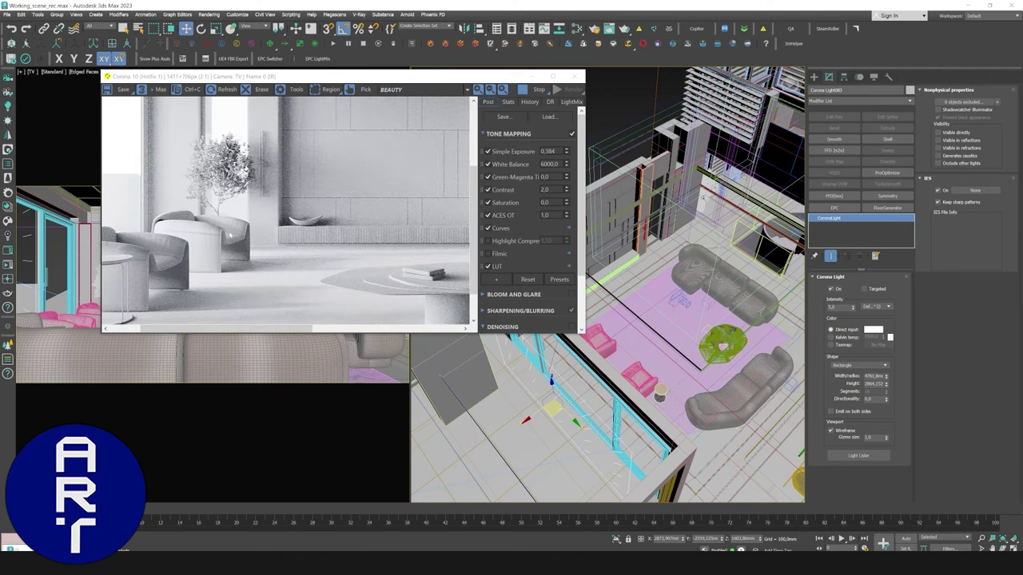
scroll(232, 239, "down", 1)
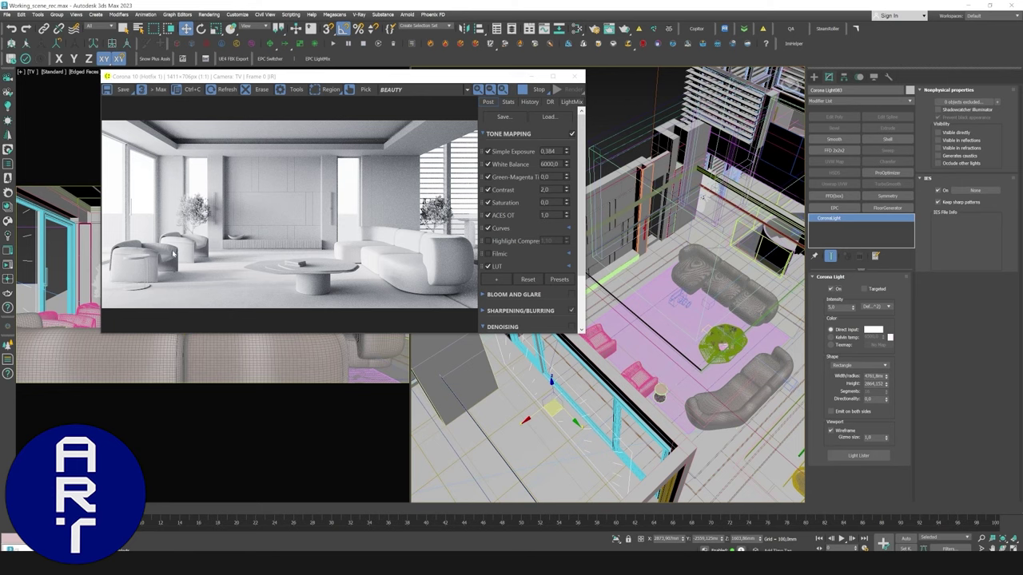
scroll(173, 254, "up", 1)
scroll(170, 262, "down", 1)
left_click(576, 76)
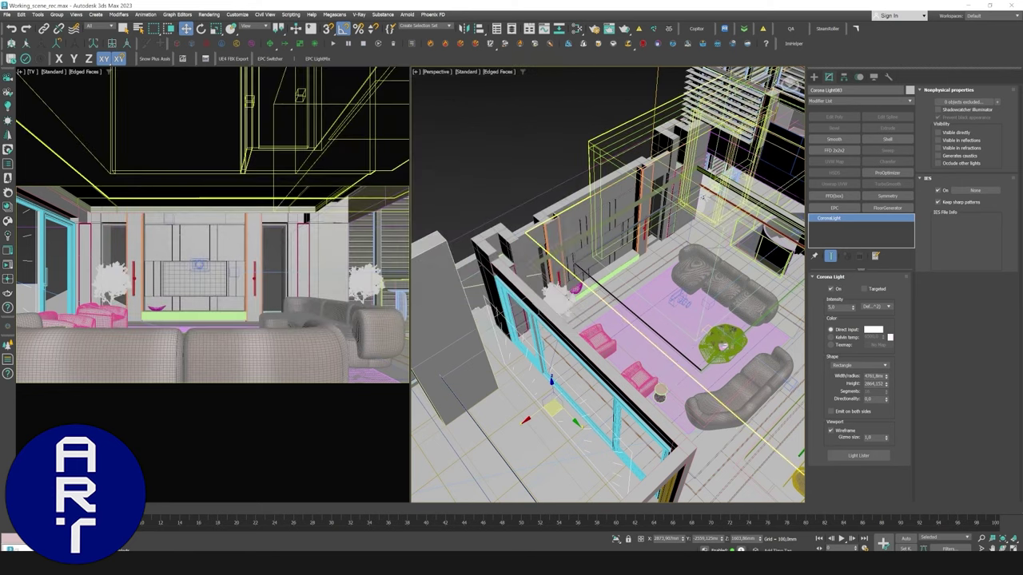
Draw a rectangular Corona light about 637 × 2104 mm on the floor beside the two pink armchairs, with AutoGrid off.
left_click(813, 78)
left_click(826, 136)
left_click(861, 125)
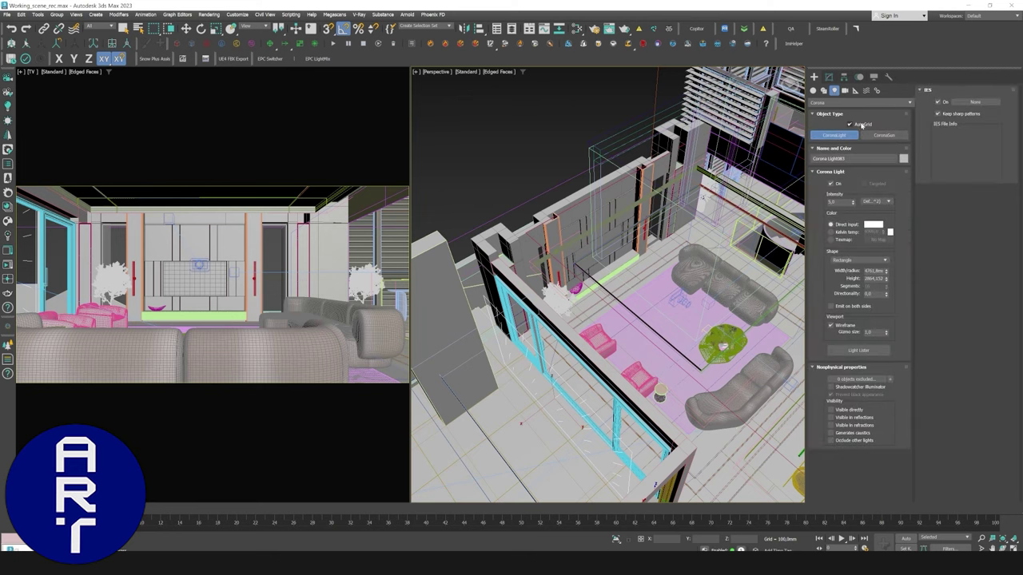
left_click(861, 125)
middle_click_drag(731, 252, 602, 141, "alt")
mouse_move(584, 320)
left_mouse_down()
mouse_move(680, 340)
mouse_move(639, 335)
mouse_move(650, 350)
left_mouse_up()
Raise the new rectangular light vertically from the floor beside the armchairs.
key("w")
key("e")
key("w")
scroll(632, 317, "up", 3)
middle_click_drag(625, 323, 655, 293, "alt")
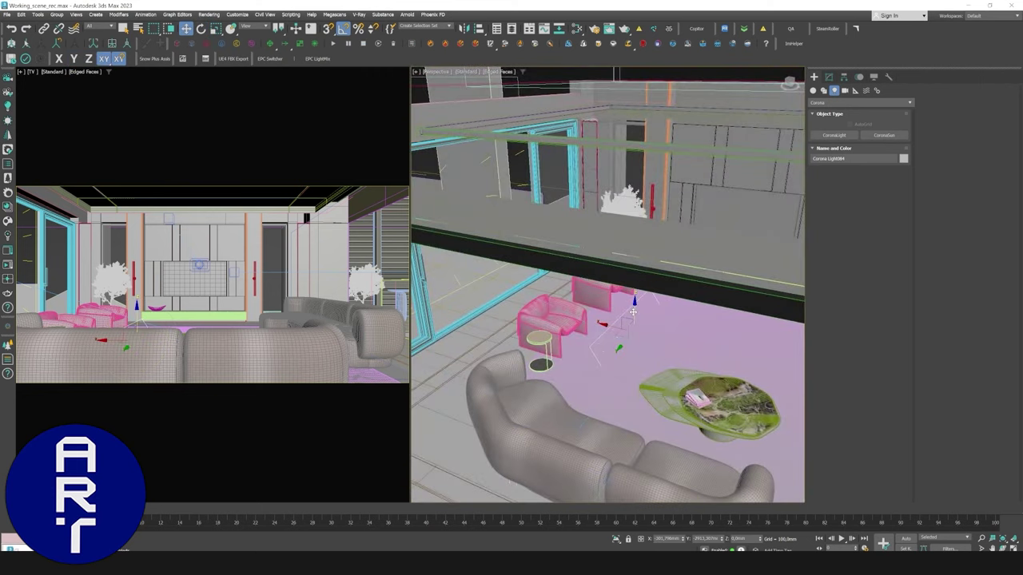
left_click_drag(636, 306, 643, 257)
middle_click_drag(645, 258, 711, 320, "alt")
Switch the new light's object list to Include and add the two pink armchairs to it.
left_click(828, 77)
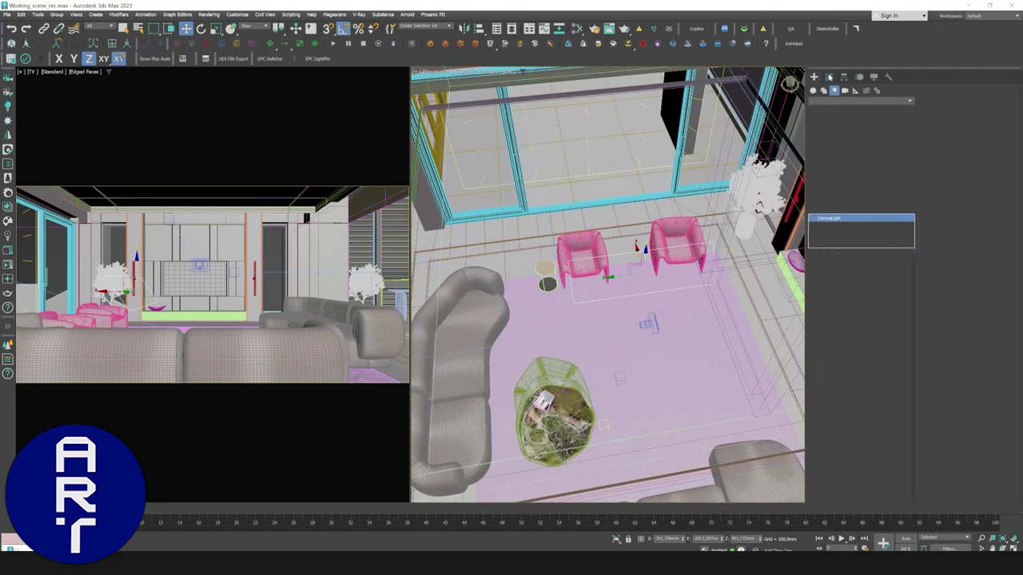
left_click(964, 102)
left_click(526, 177)
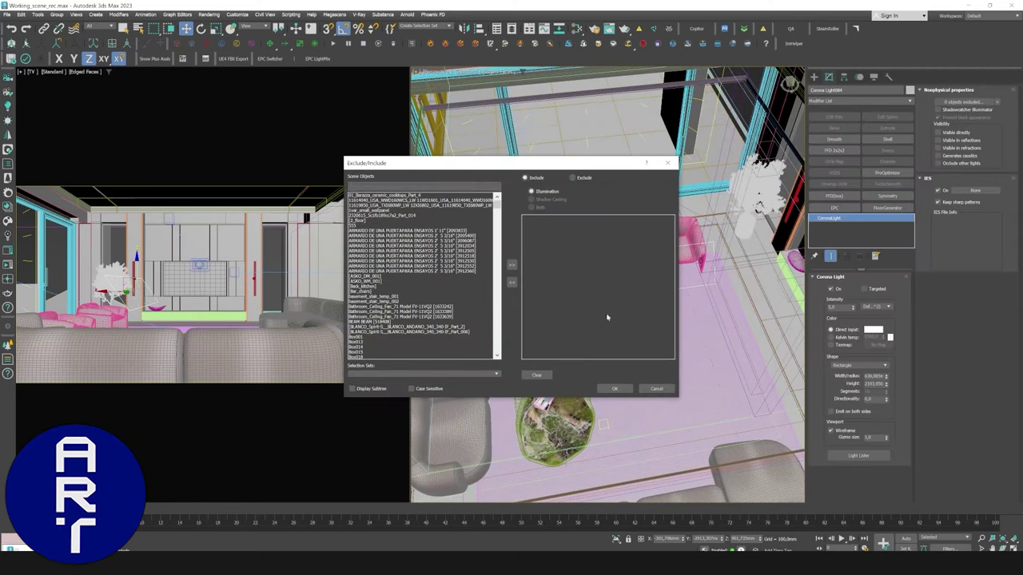
left_click(615, 389)
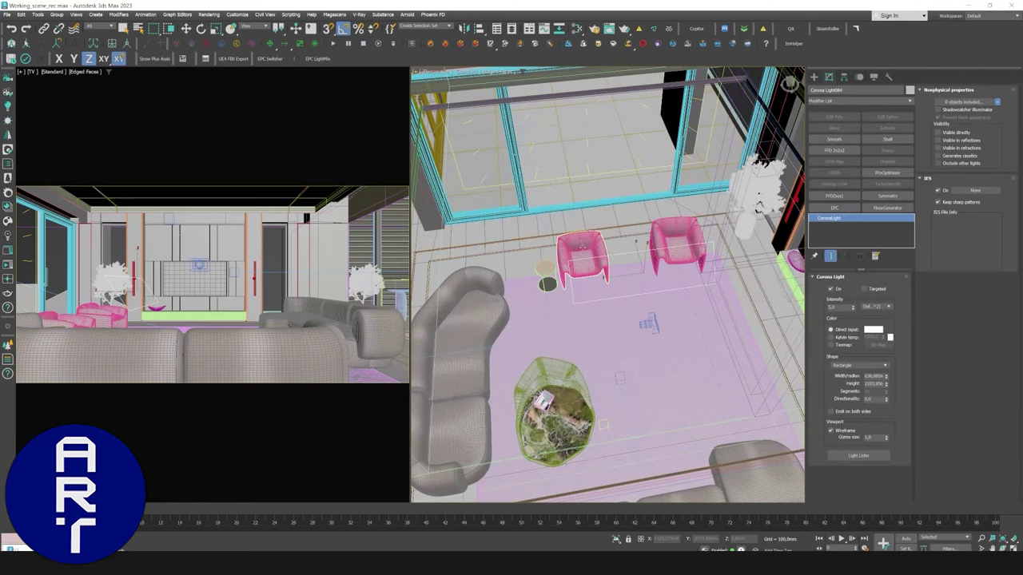
left_click(677, 246)
middle_click_drag(677, 249, 743, 246, "alt")
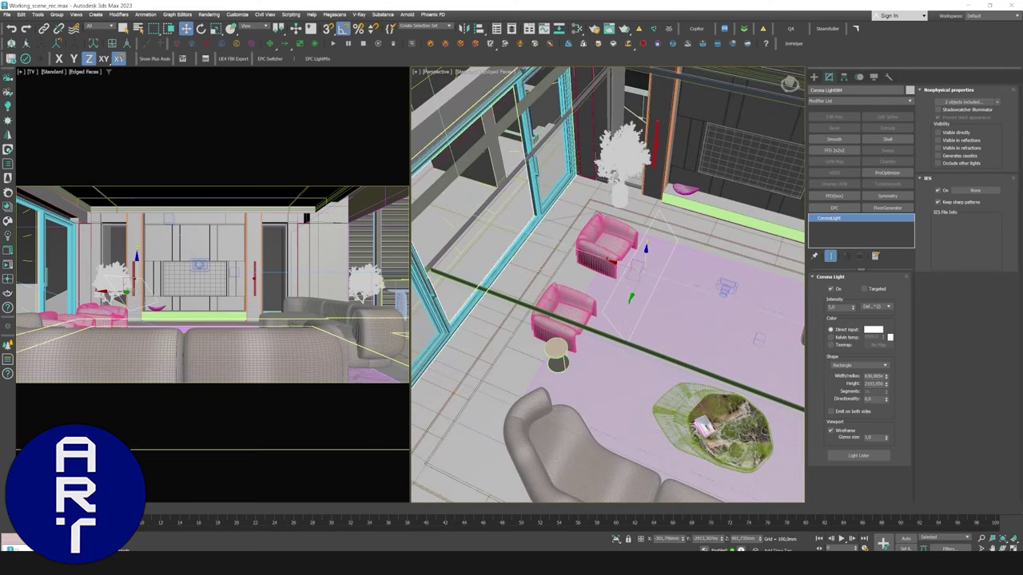
Start the TV camera's interactive render, dismiss the Corona error messages and set the armchair light's intensity to 1.
left_click(9, 266)
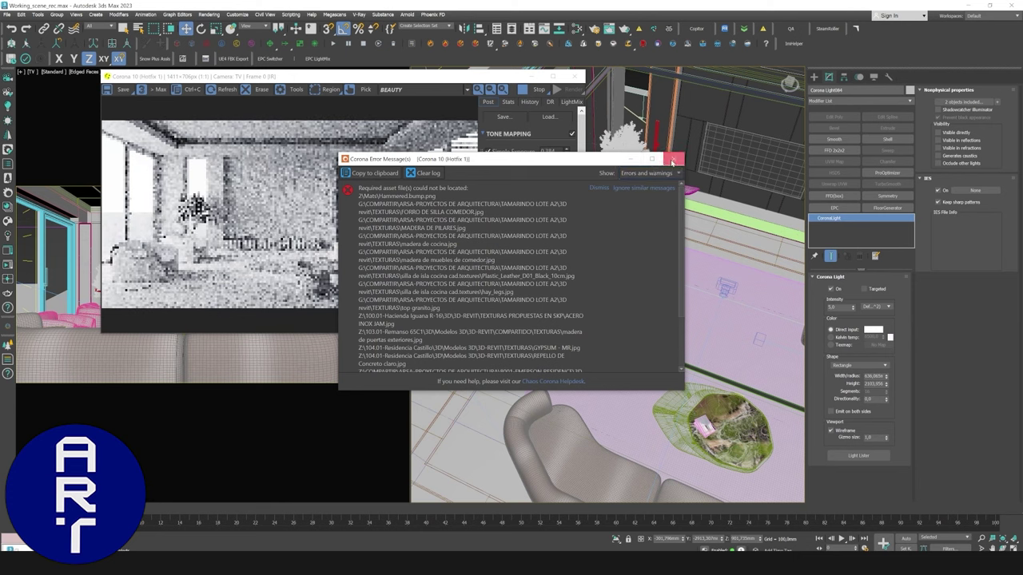
left_click(672, 159)
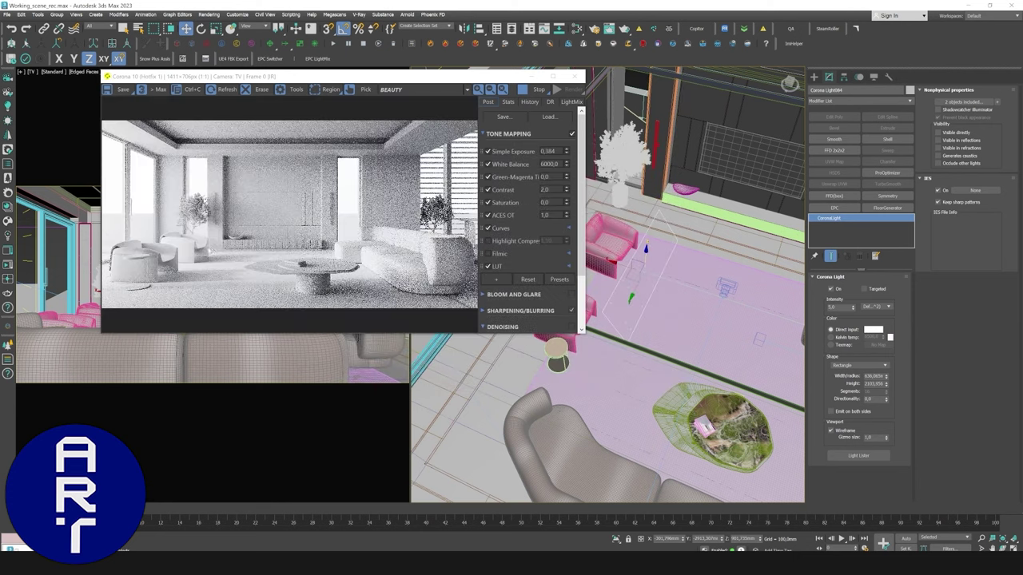
double_click(833, 307)
type("1")
key("Return")
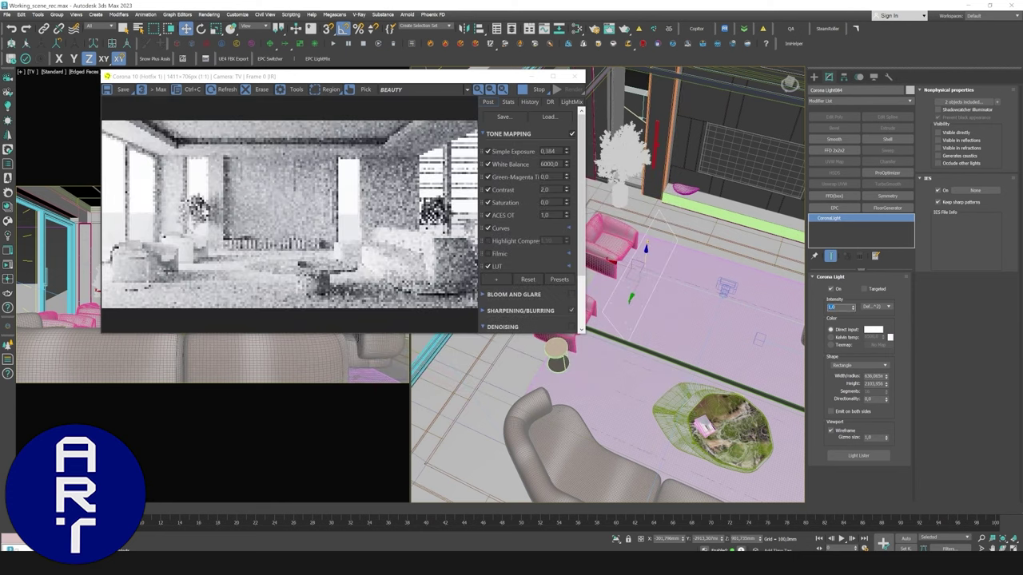
Define a render region around the armchairs and toggle the armchair light to compare, leaving it on.
left_click(832, 289)
left_click(330, 89)
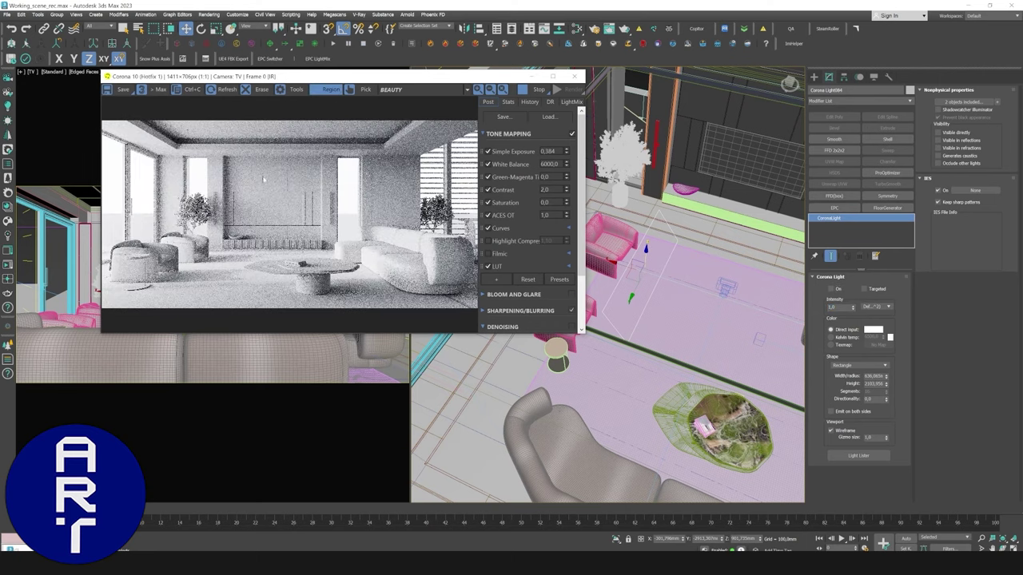
left_click_drag(244, 197, 102, 295)
left_click(835, 289)
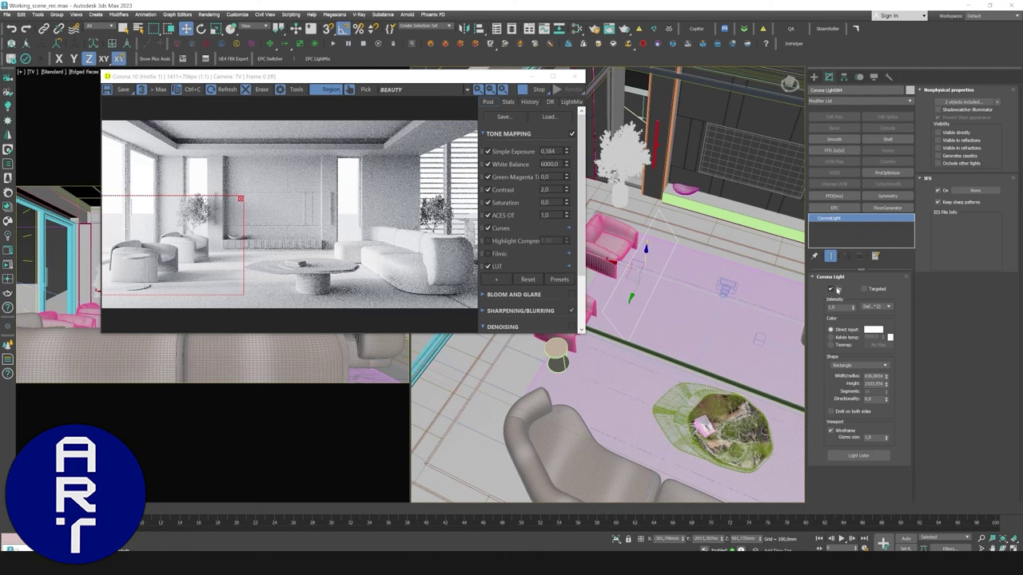
left_click(837, 290)
left_click(837, 291)
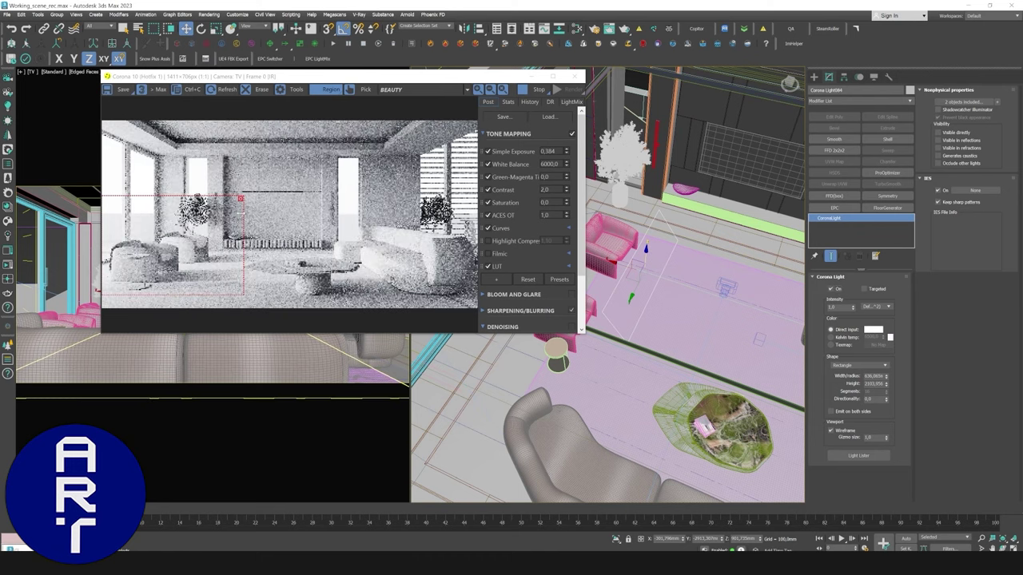
Inspect the armchairs and sofa in the TV camera's render for the armchair light's effect and close the frame buffer.
scroll(281, 167, "up", 1)
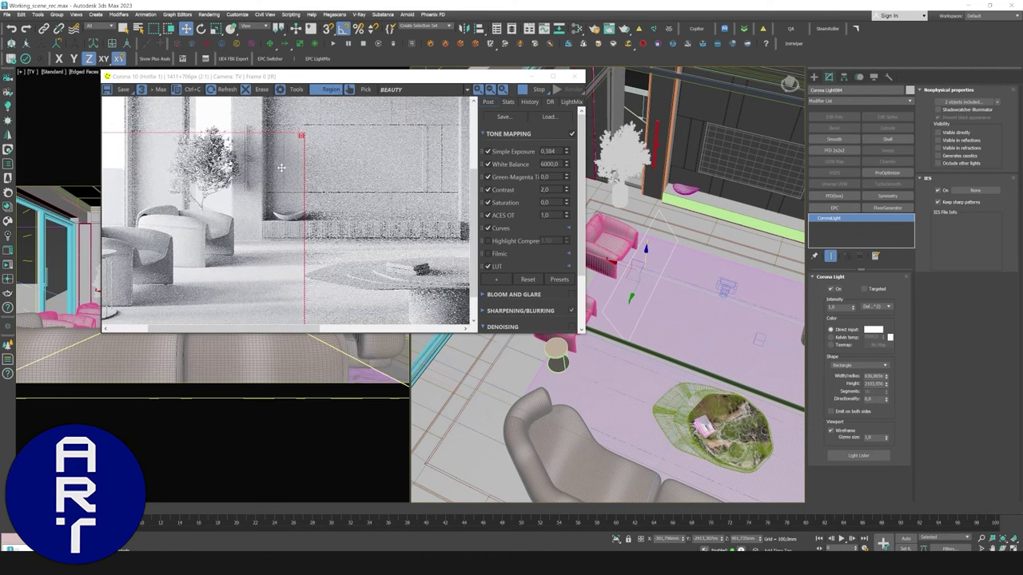
scroll(281, 167, "down", 2)
scroll(441, 274, "up", 1)
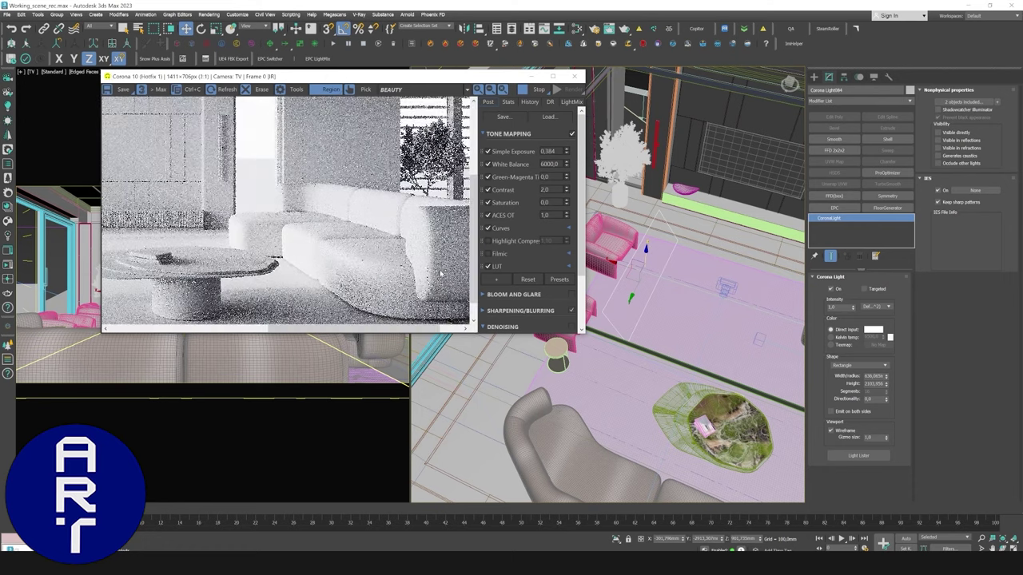
scroll(440, 275, "down", 1)
scroll(320, 267, "up", 1)
scroll(318, 270, "down", 1)
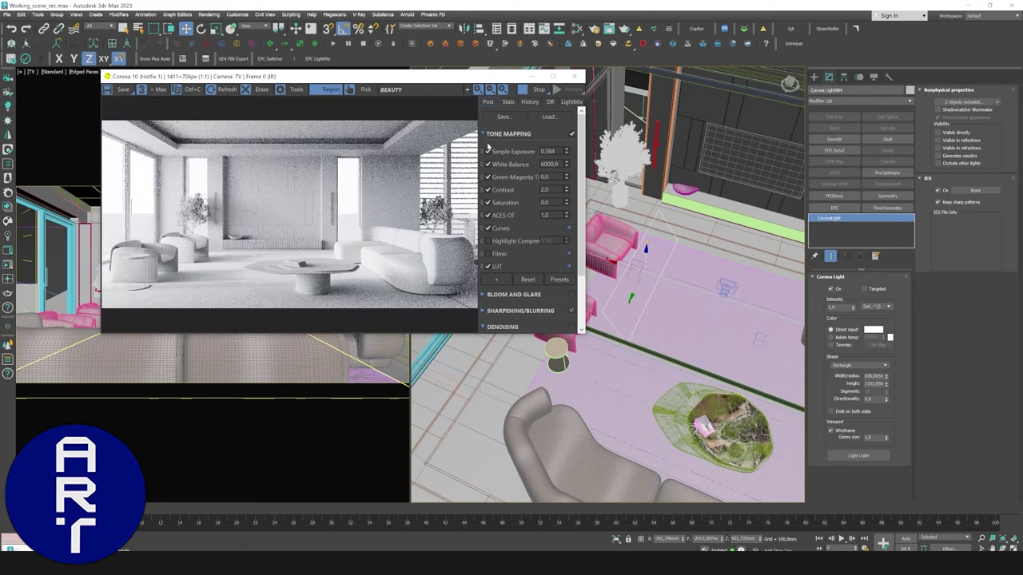
left_click(573, 76)
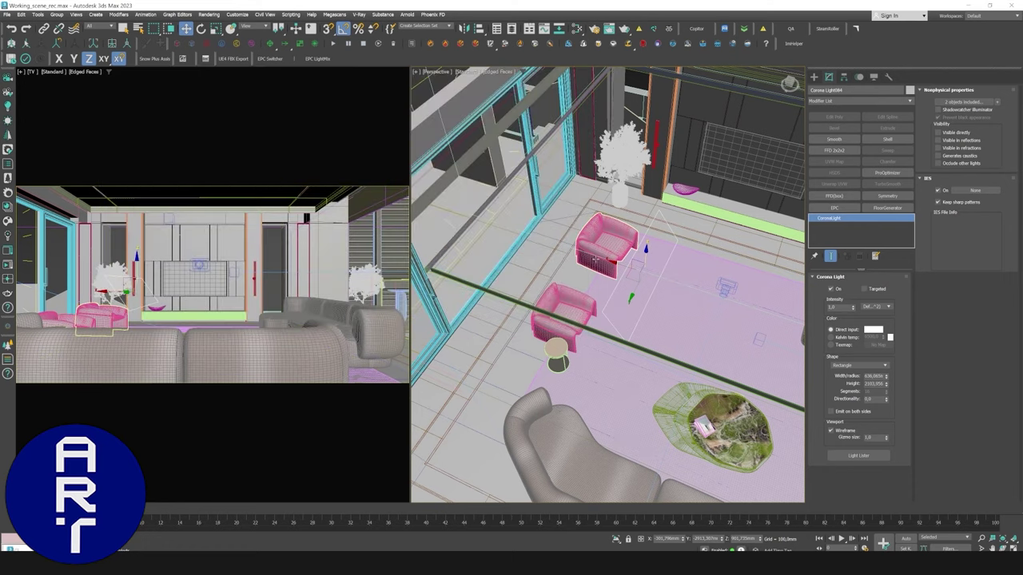
Switch to the Window camera with the EPC Camera Switcher, start its interactive render and dismiss the Corona error messages.
middle_click_drag(595, 258, 557, 265, "alt")
left_click(557, 265)
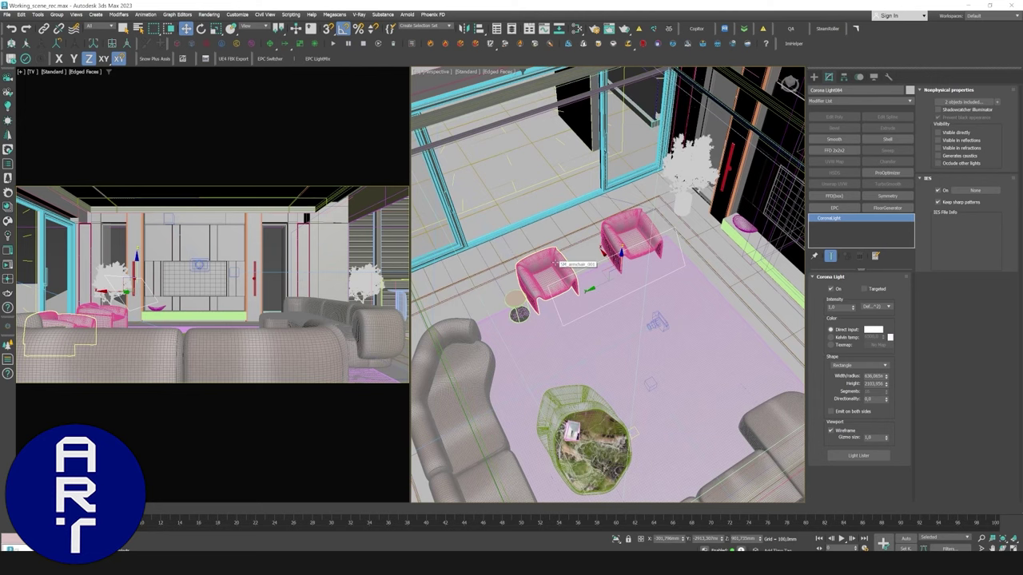
left_click(270, 59)
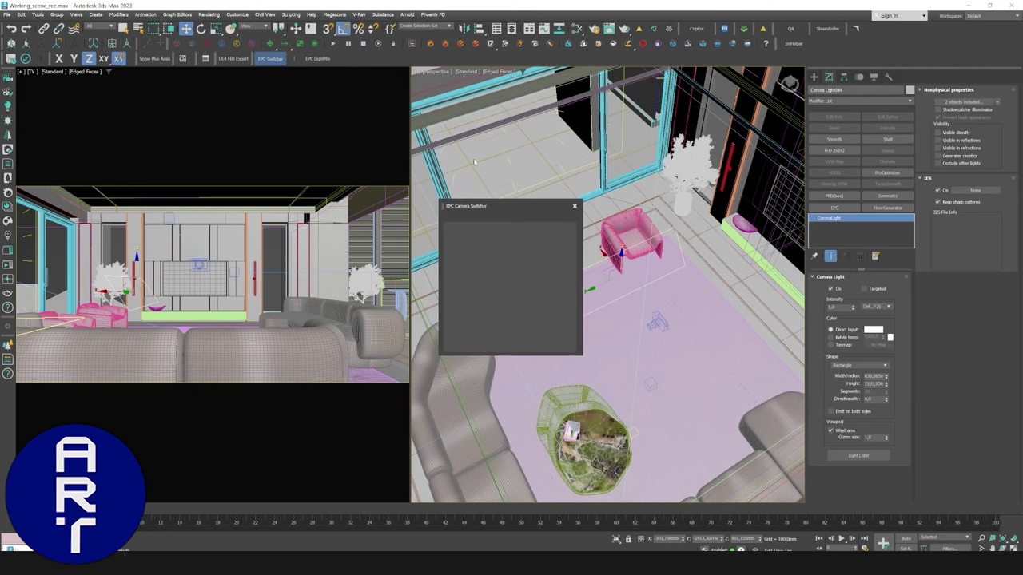
left_click(517, 268)
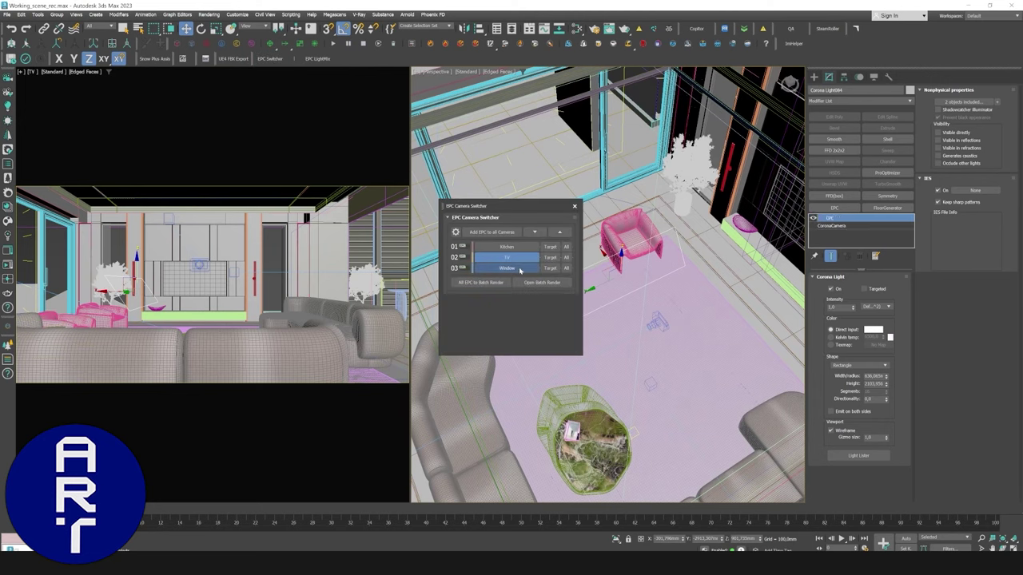
left_click(574, 206)
key("shift+q")
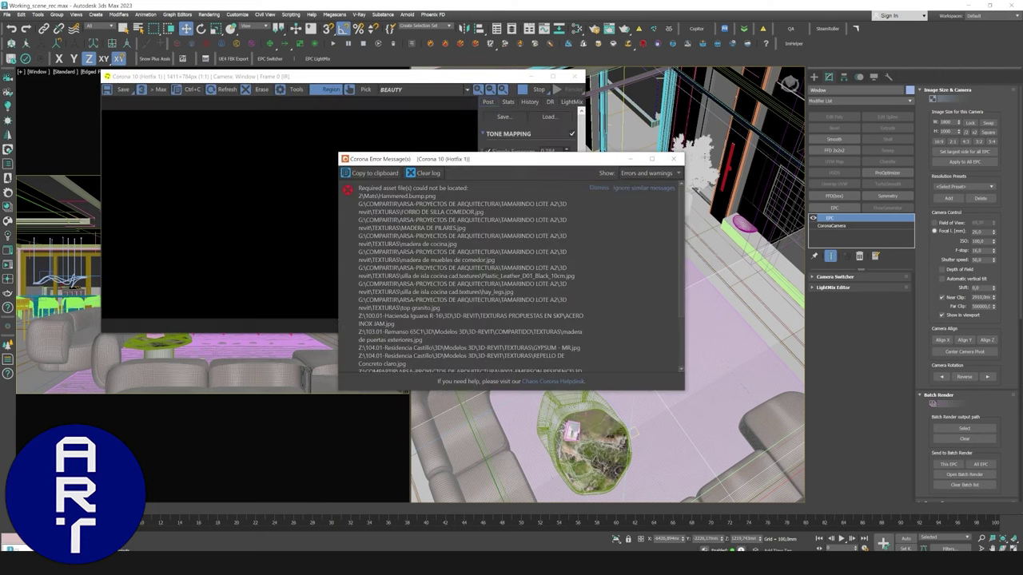
left_click(673, 159)
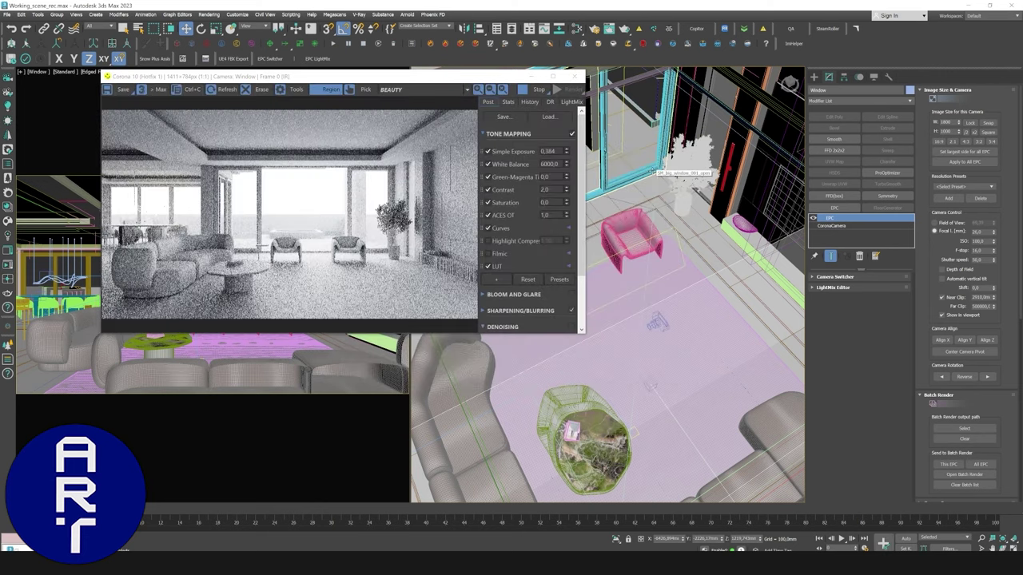
Examine how the armchairs and the floor around them are lit in the Window camera's interactive render.
scroll(341, 258, "up", 2)
scroll(343, 263, "down", 2)
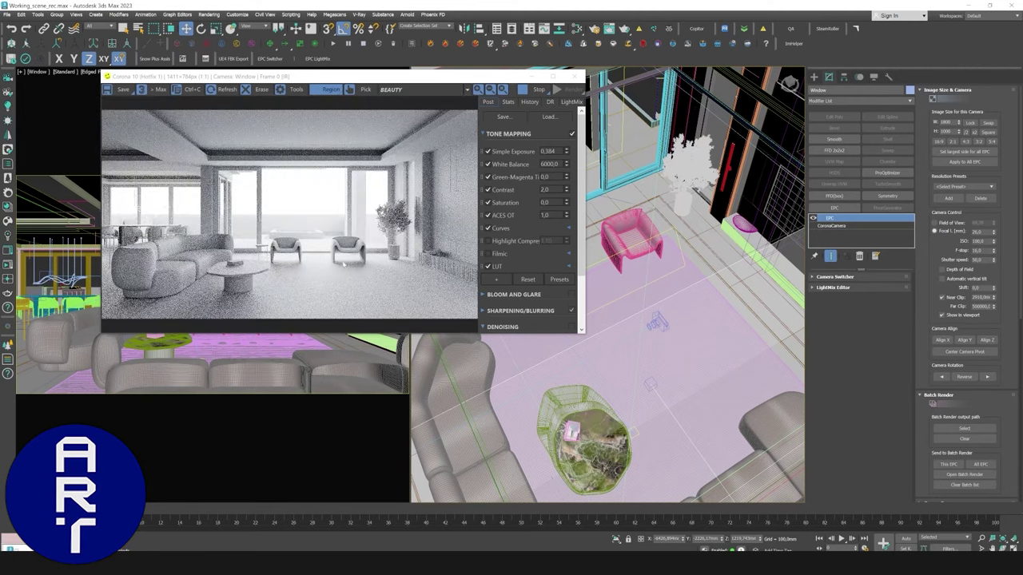
scroll(267, 256, "up", 1)
scroll(267, 254, "down", 1)
scroll(351, 247, "up", 2)
scroll(346, 248, "down", 2)
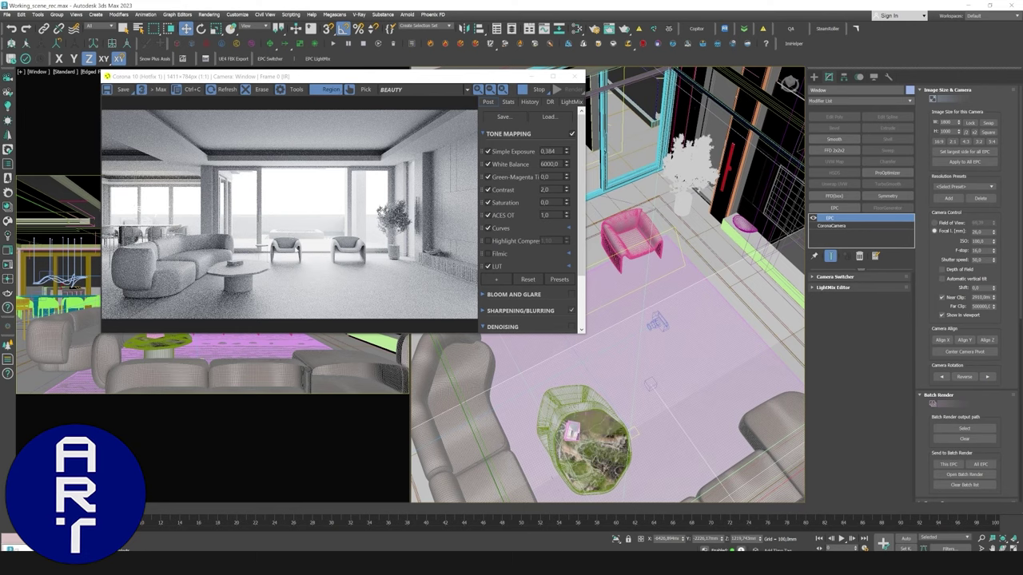
scroll(344, 249, "up", 3)
scroll(339, 252, "down", 3)
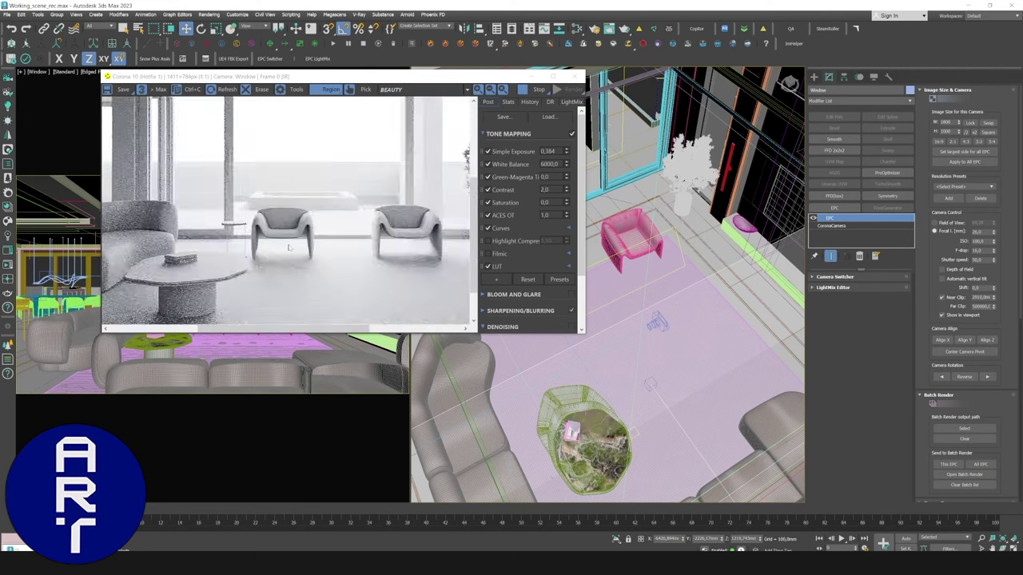
scroll(339, 251, "up", 3)
scroll(340, 251, "down", 3)
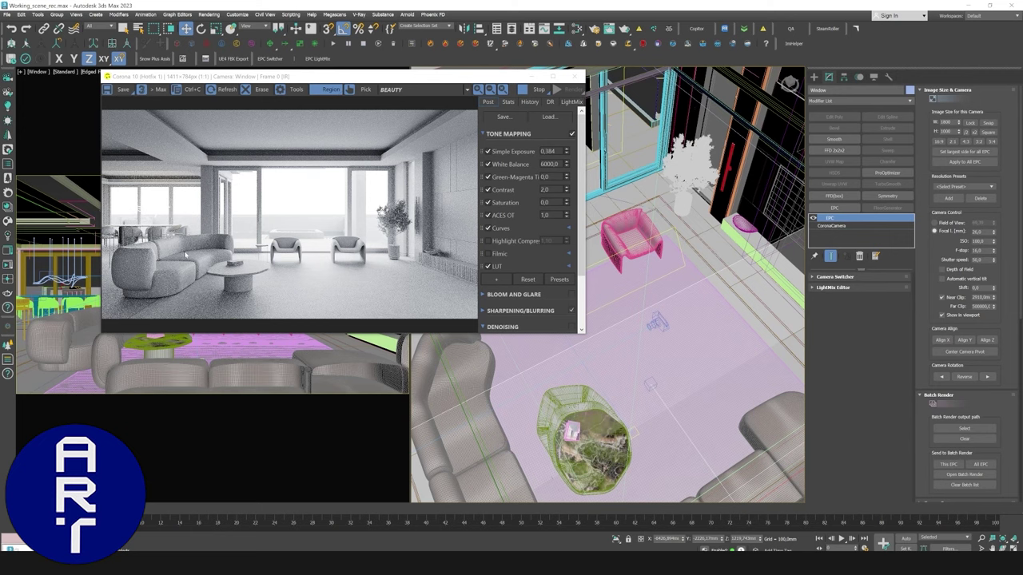
Add the armchair light to the Window camera's EPC light list with the listed lights turned off.
middle_click_drag(627, 192, 651, 312)
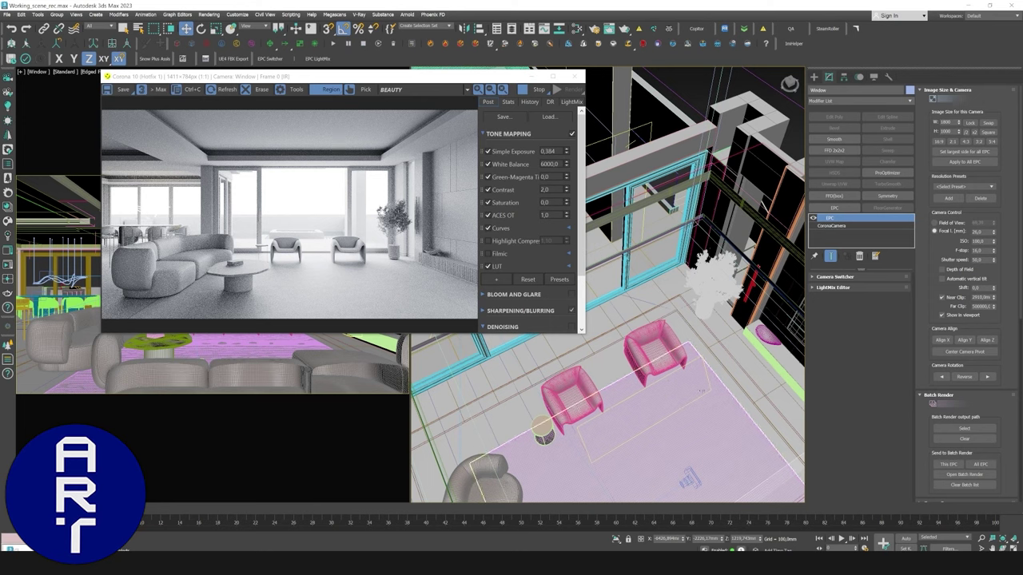
scroll(967, 320, "down", 5)
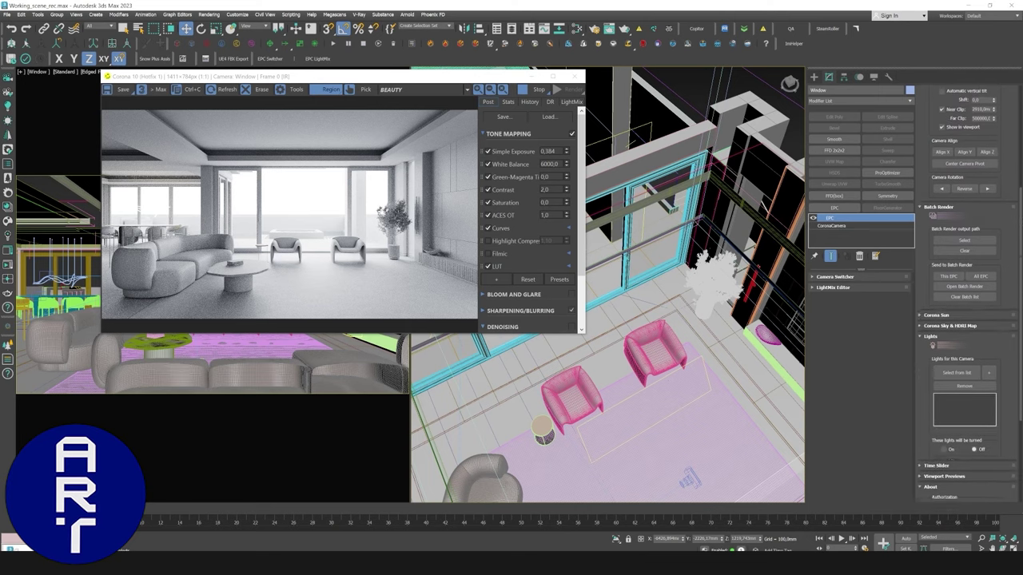
scroll(959, 336, "down", 3)
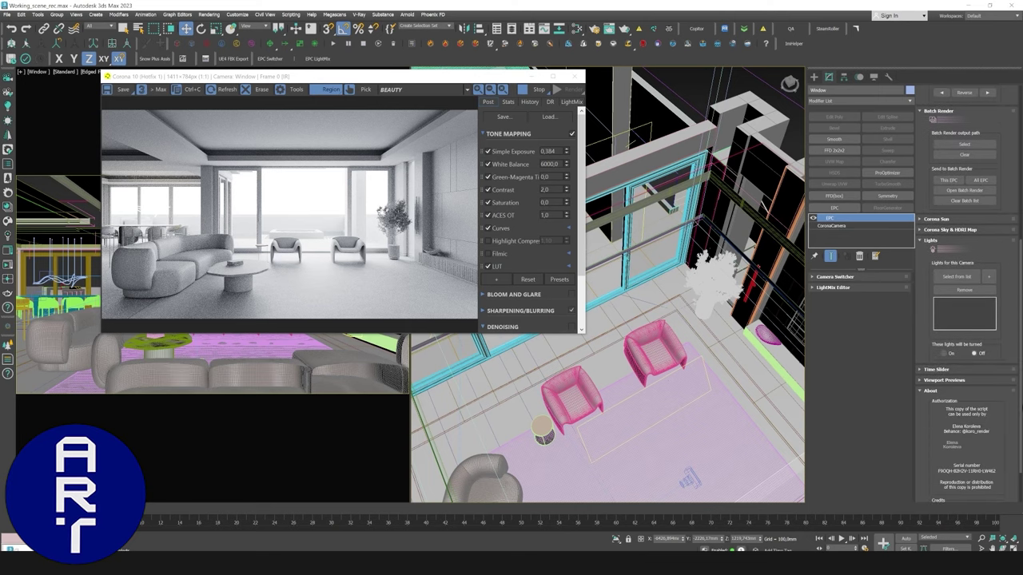
left_click(988, 277)
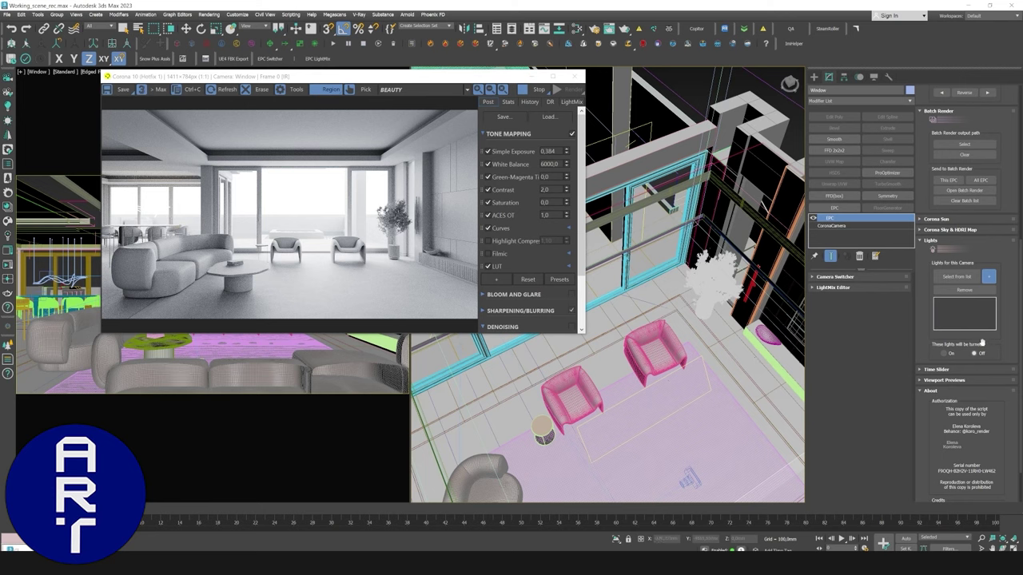
left_click(989, 275)
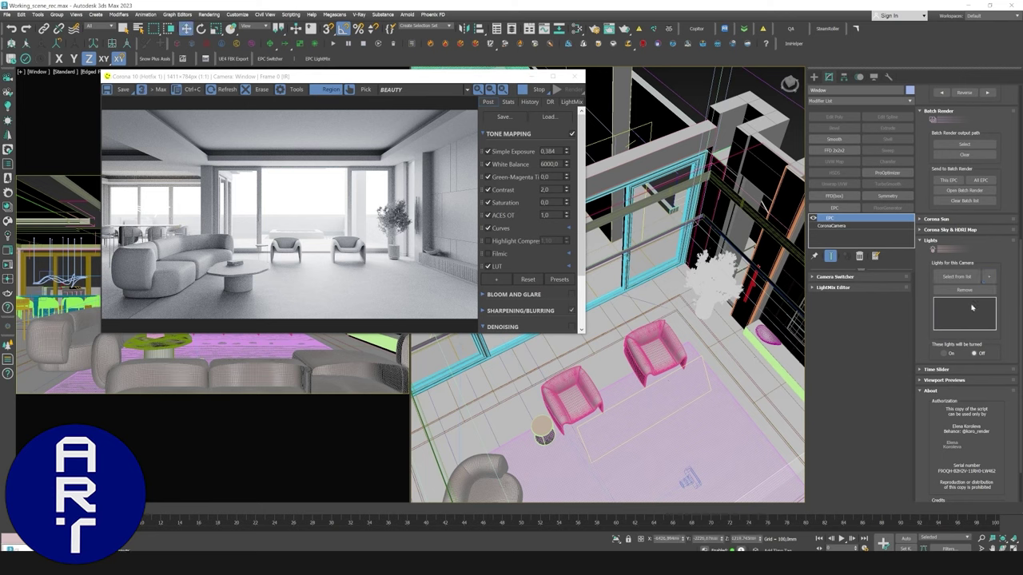
left_click(974, 353)
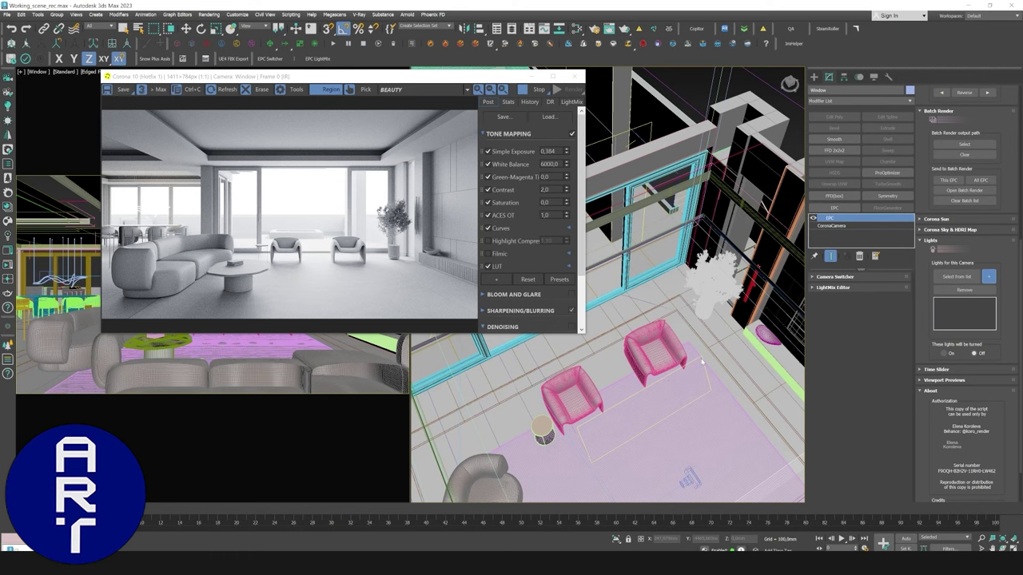
left_click(988, 276)
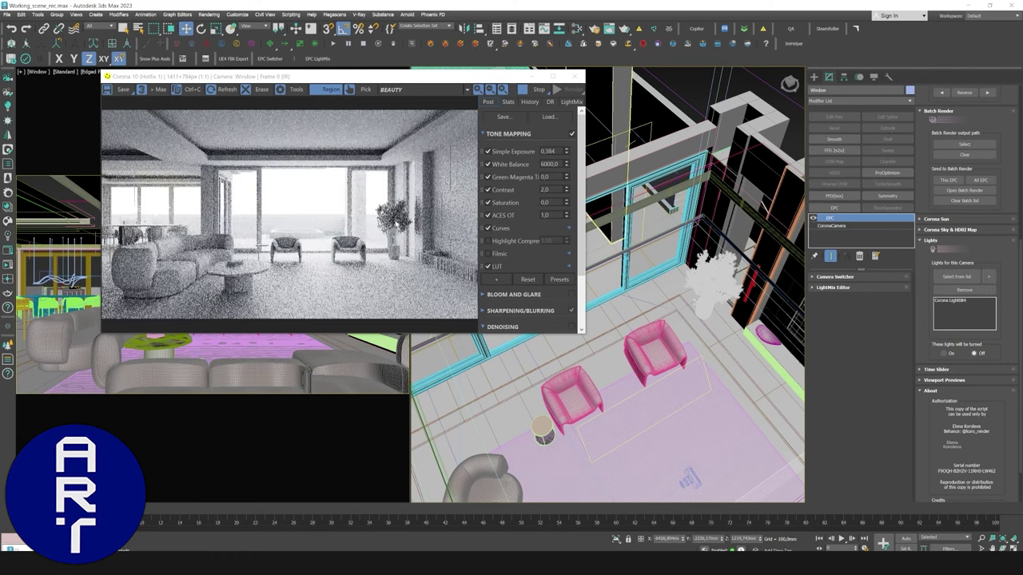
Try a cyan colour on the window's Corona light by setting red to 0, then discard the change.
left_click(645, 126)
left_click(872, 330)
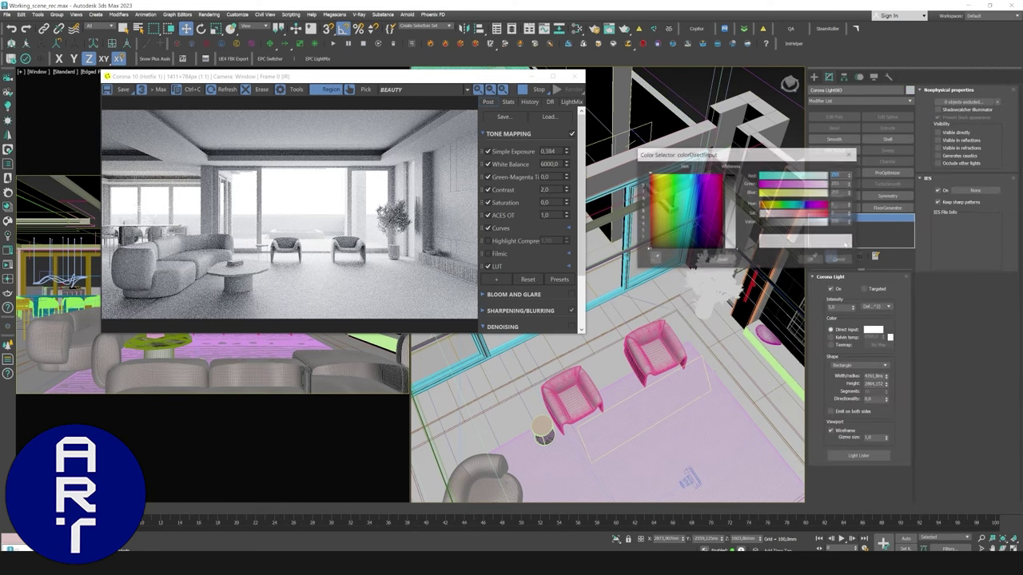
double_click(835, 174)
type("0")
key("Return")
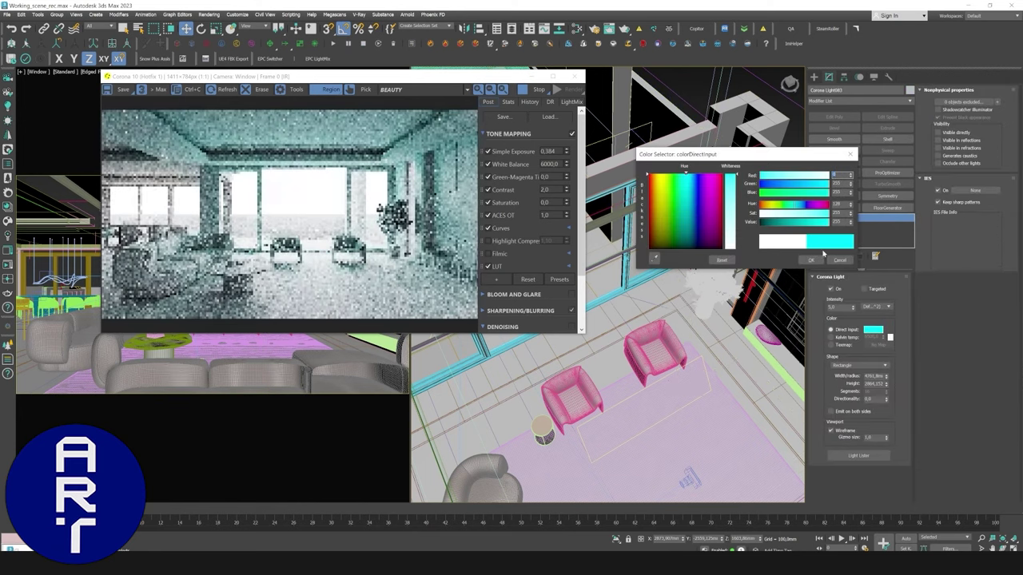
left_click(839, 261)
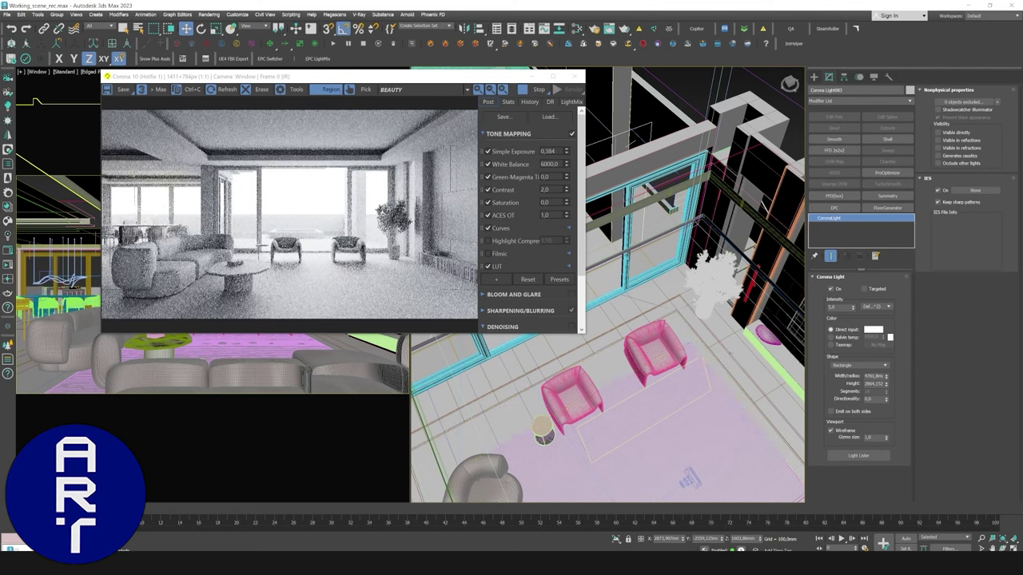
Reselect the Window camera with the EPC Camera Switcher, check its light list and close the frame buffer.
scroll(717, 379, "down", 3)
middle_click_drag(717, 379, 710, 398, "alt")
left_click(270, 61)
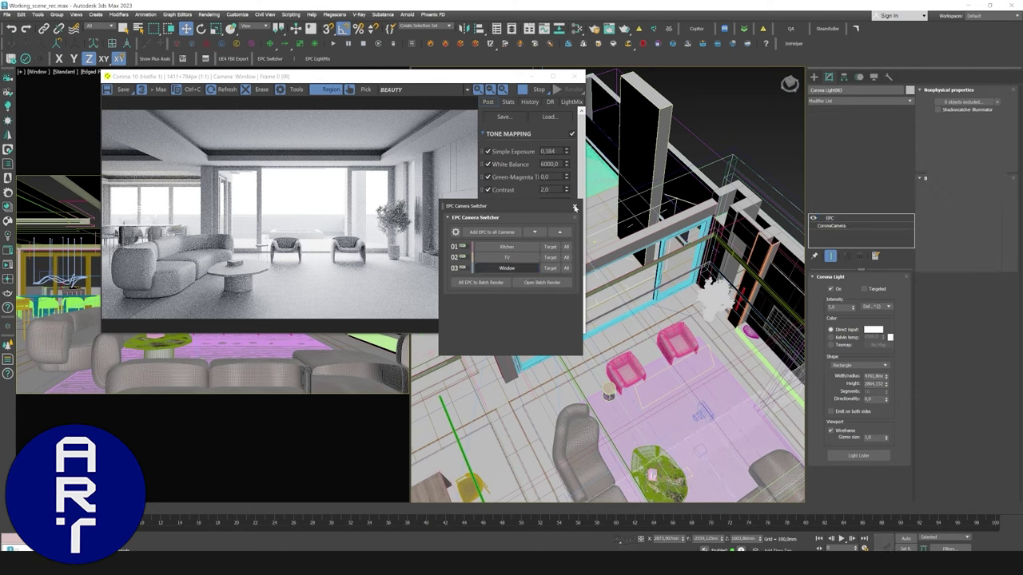
left_click(574, 208)
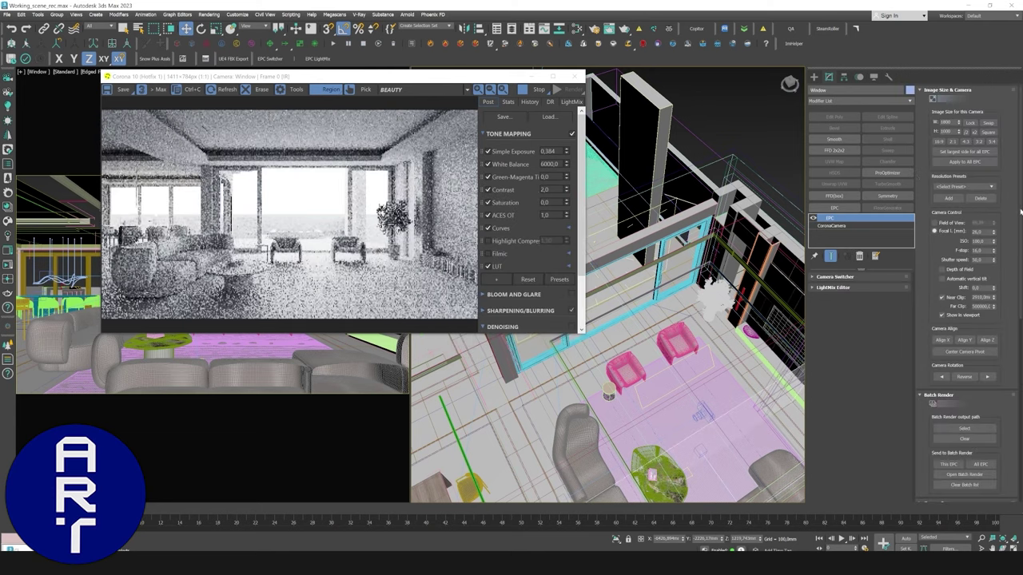
scroll(1020, 212, "down", 10)
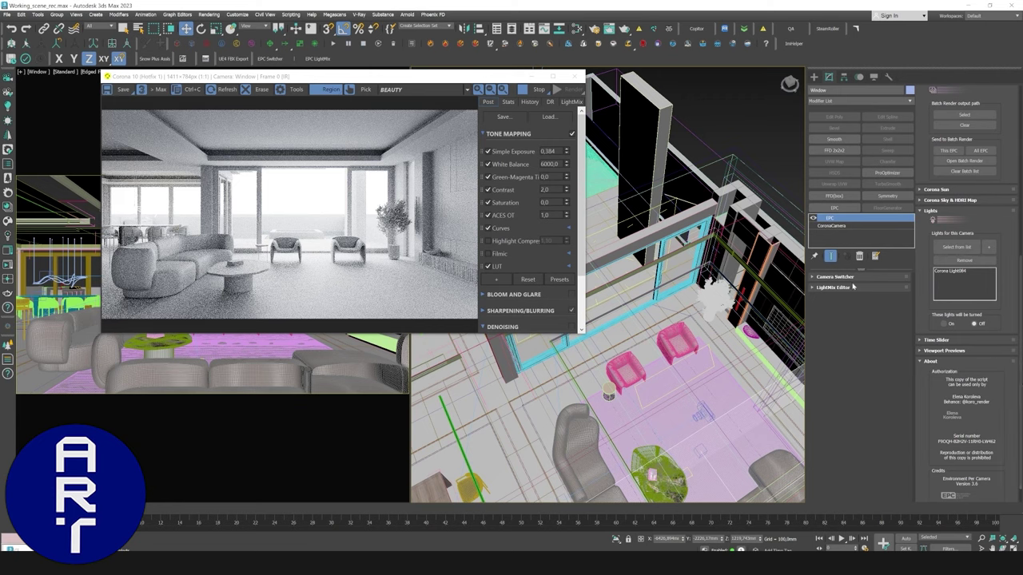
left_click(577, 76)
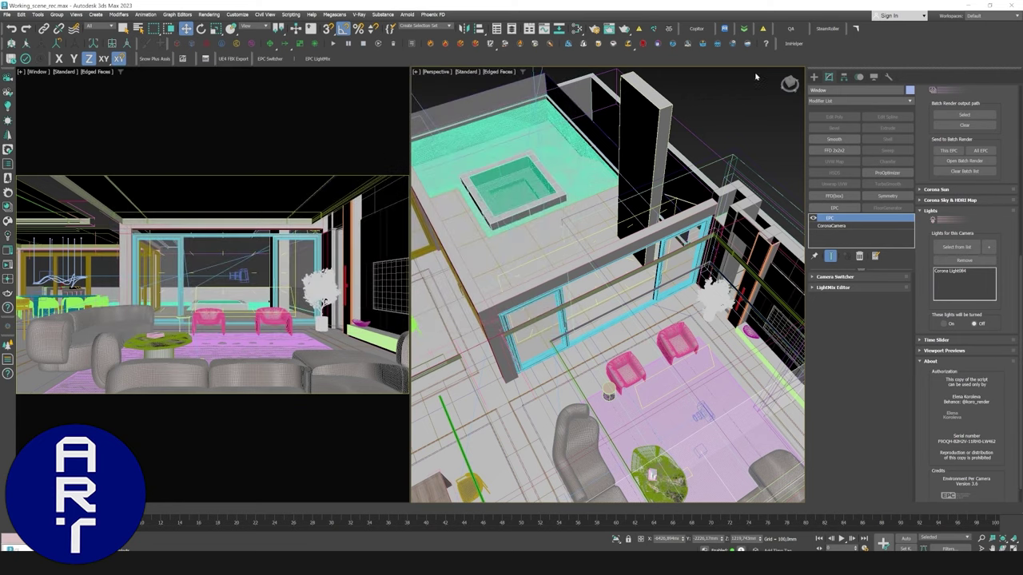
Create a Corona light with Sphere shape, about 296 mm radius and 3500 K colour temperature on the carpet in front of the armchairs.
left_click(813, 76)
left_click(833, 135)
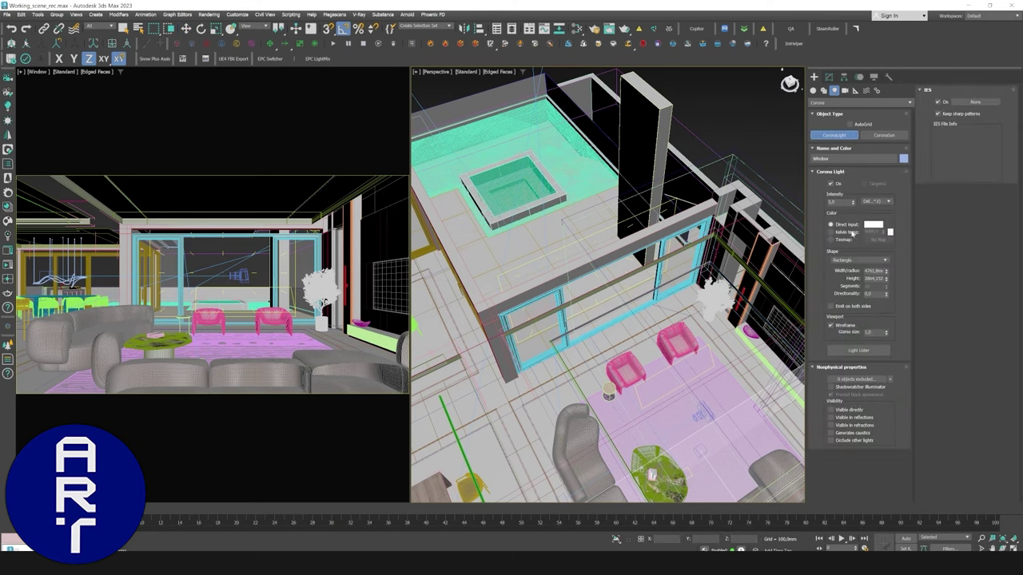
left_click(851, 260)
left_click(843, 272)
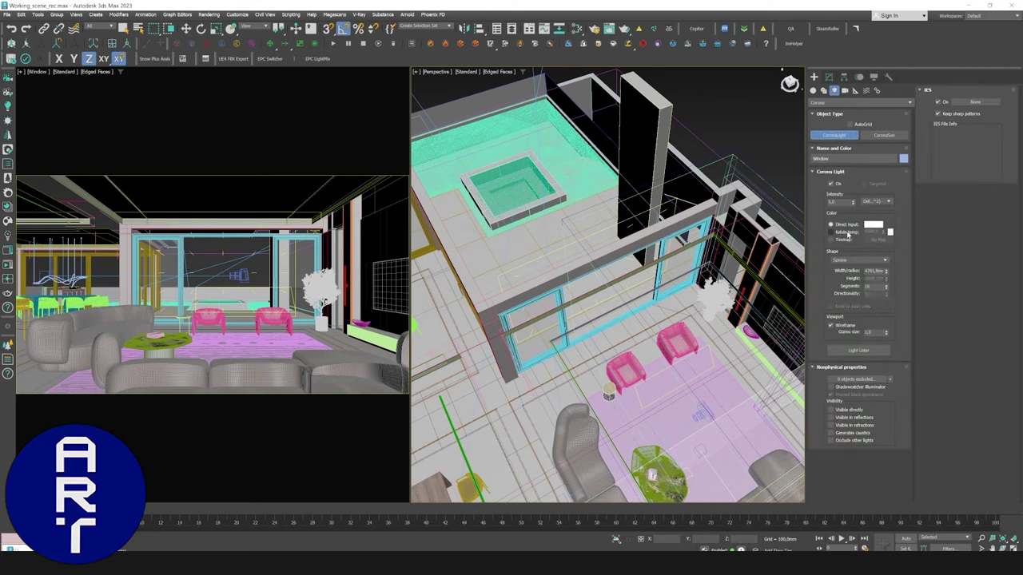
left_click(830, 232)
type("3500")
key("Return")
left_click_drag(652, 418, 660, 417)
right_click(660, 417)
middle_click_drag(660, 417, 651, 364, "alt")
scroll(654, 411, "up", 3)
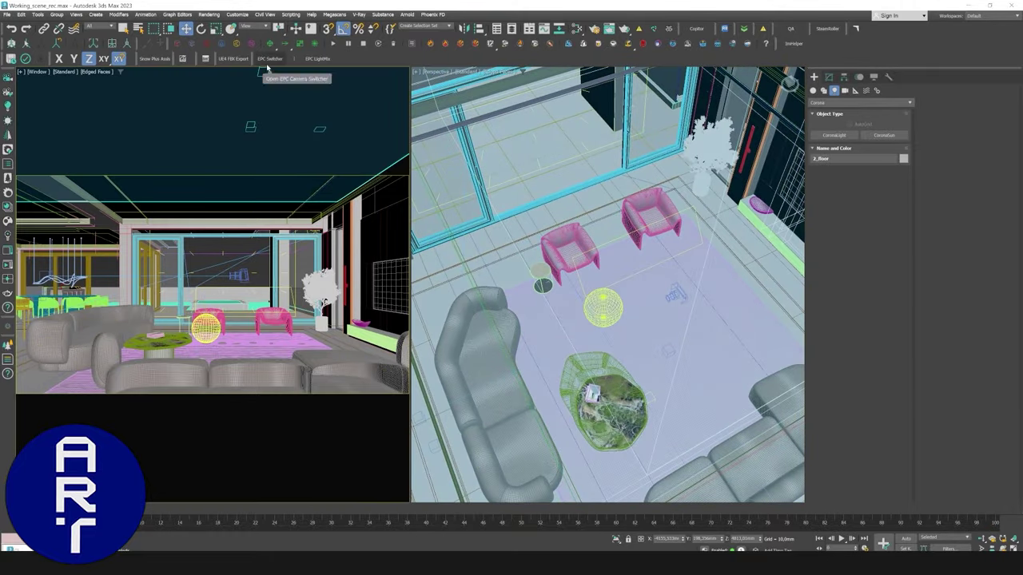
Reselect the Window camera and examine the sphere light near the armchairs in its interactive render, dismissing the Corona error messages.
left_click(269, 58)
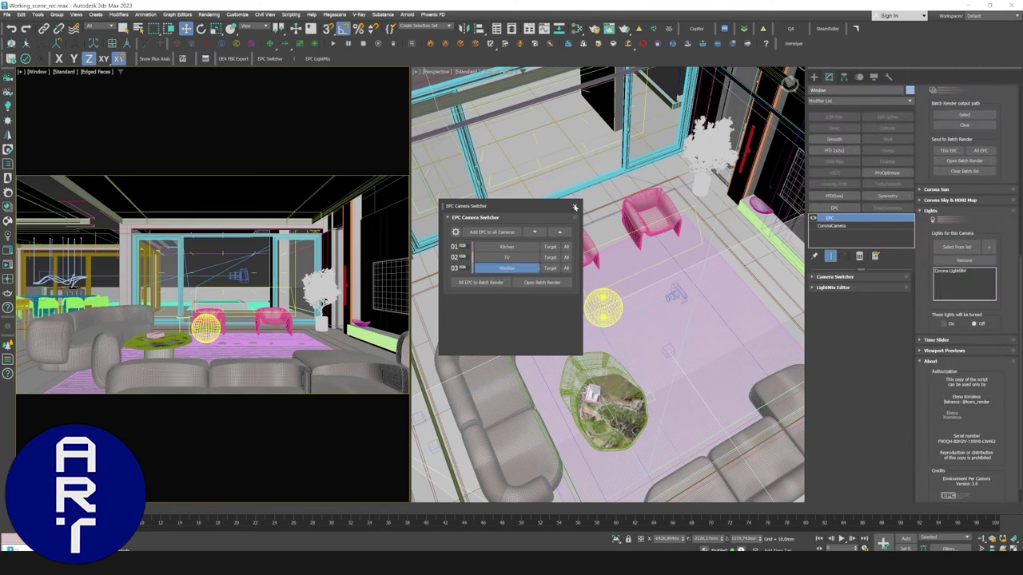
left_click(574, 206)
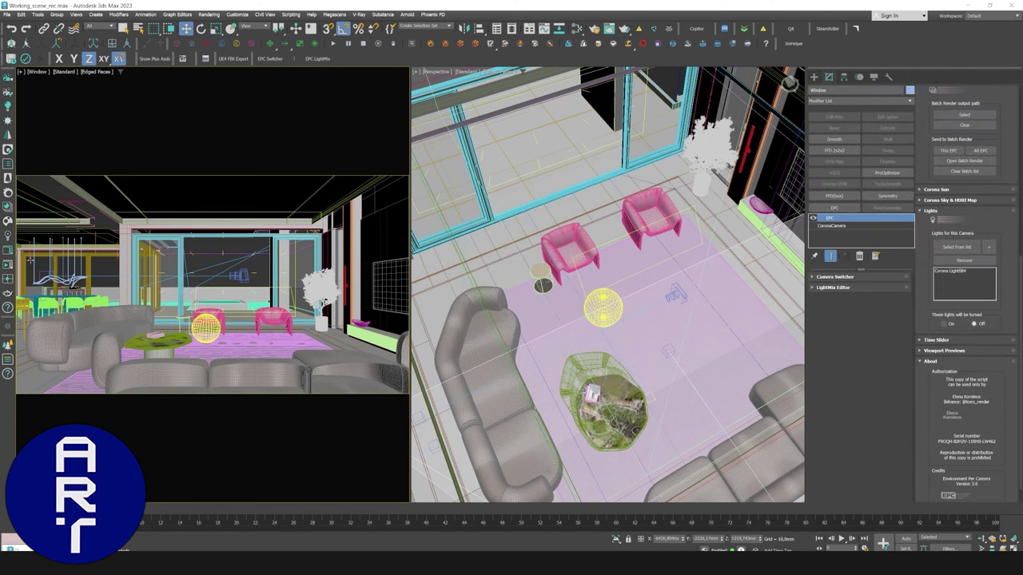
left_click(8, 265)
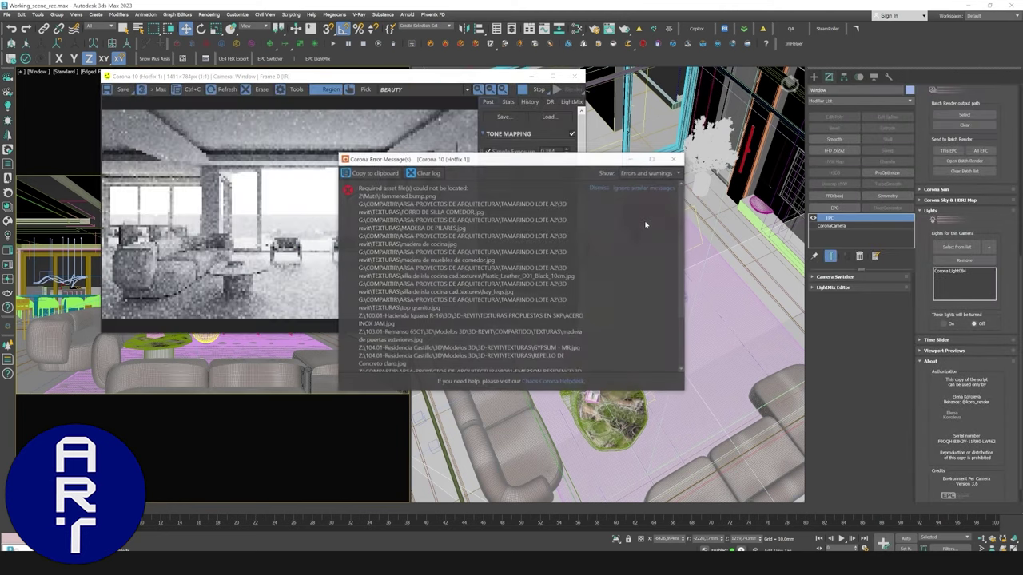
left_click(673, 159)
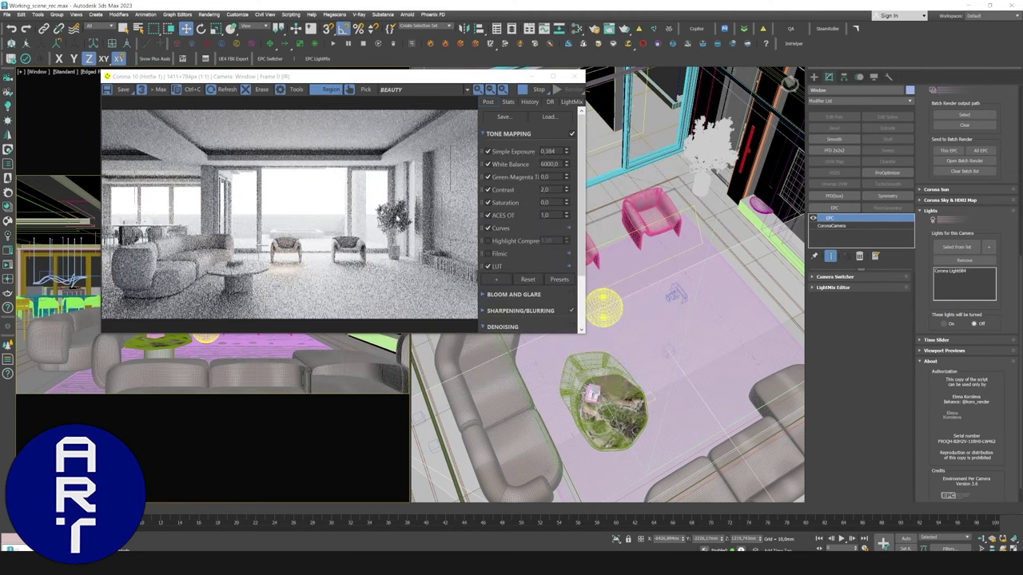
scroll(293, 257, "up", 2)
scroll(292, 257, "down", 1)
scroll(291, 255, "down", 1)
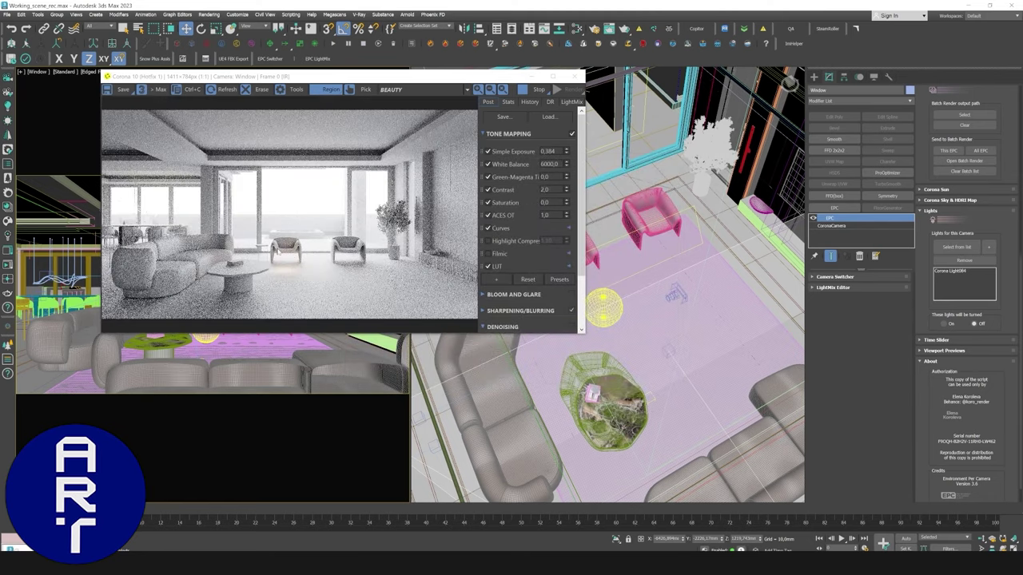
scroll(286, 252, "up", 1)
scroll(286, 252, "down", 1)
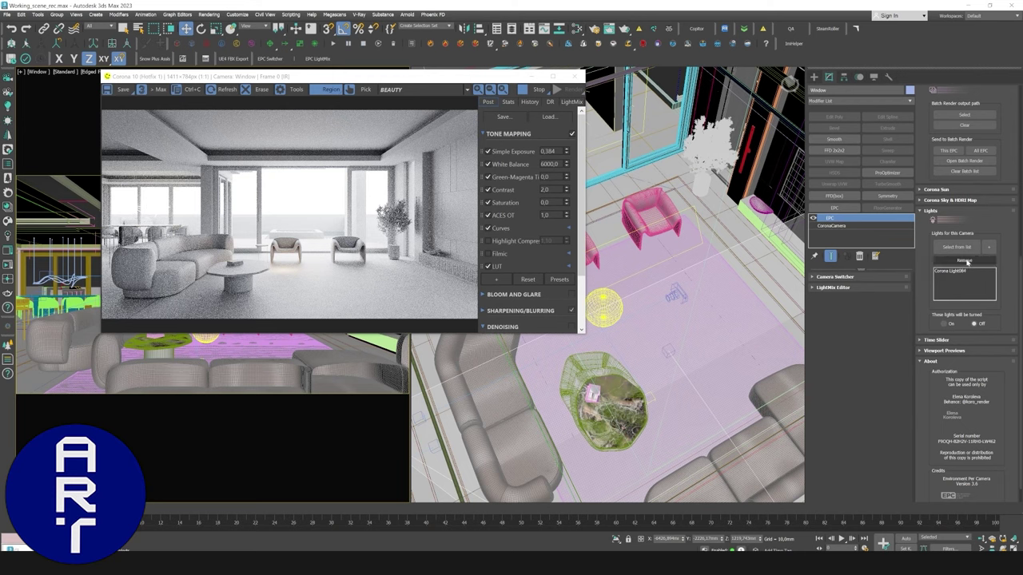
Replace the armchair light in the Window camera's EPC light list with the new sphere light.
left_click(965, 261)
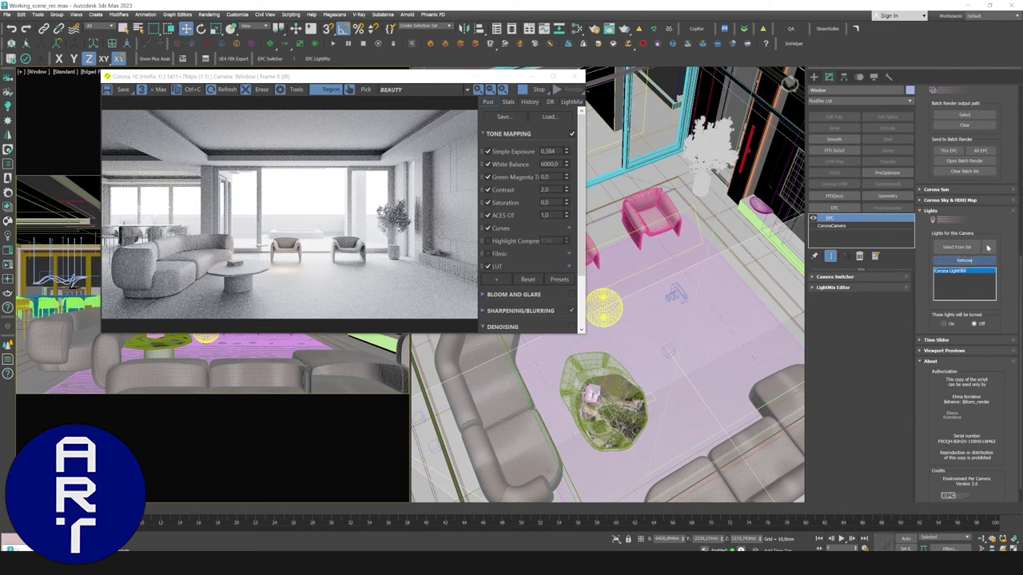
middle_click_drag(729, 236, 766, 235)
left_click(988, 247)
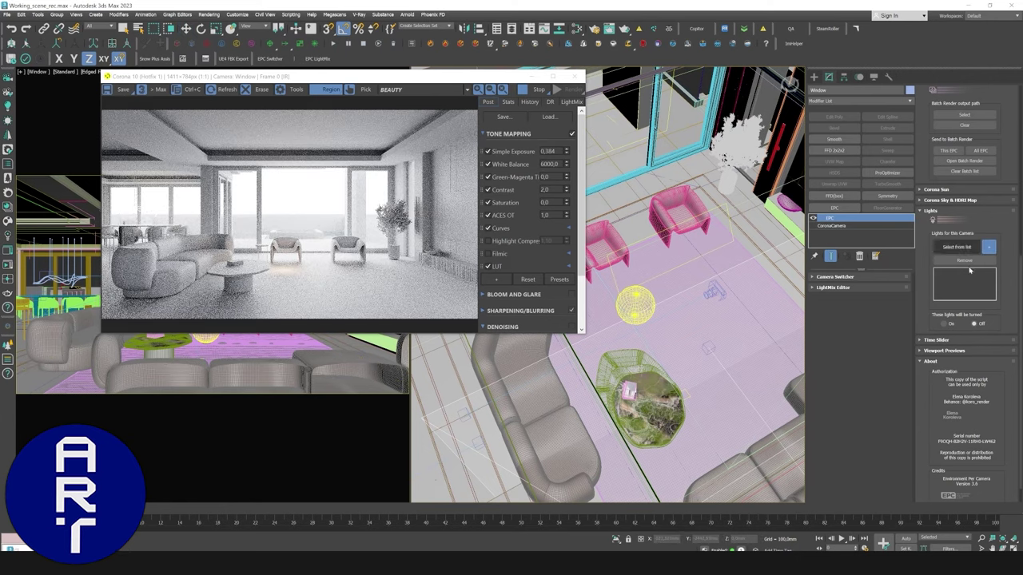
left_click(702, 291)
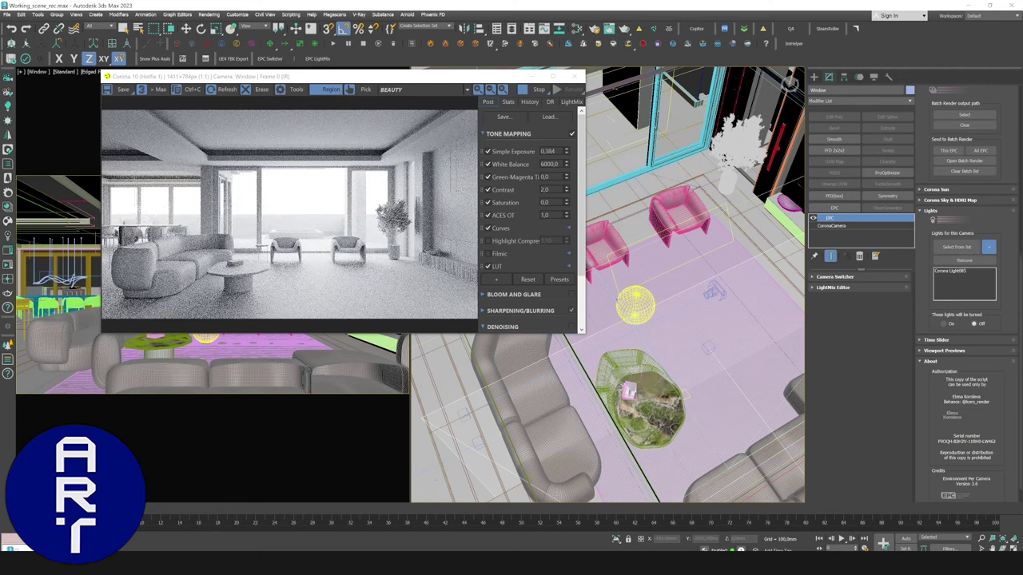
key("w")
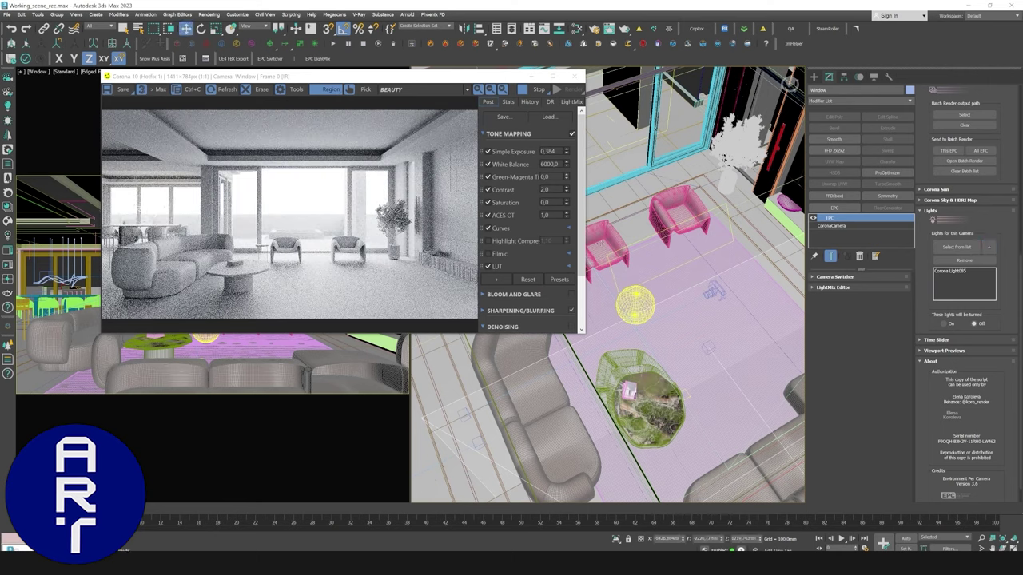
Compare the sphere light in the TV and Window cameras' renders using the EPC Camera Switcher, then close the switcher.
left_click_drag(491, 75, 463, 79)
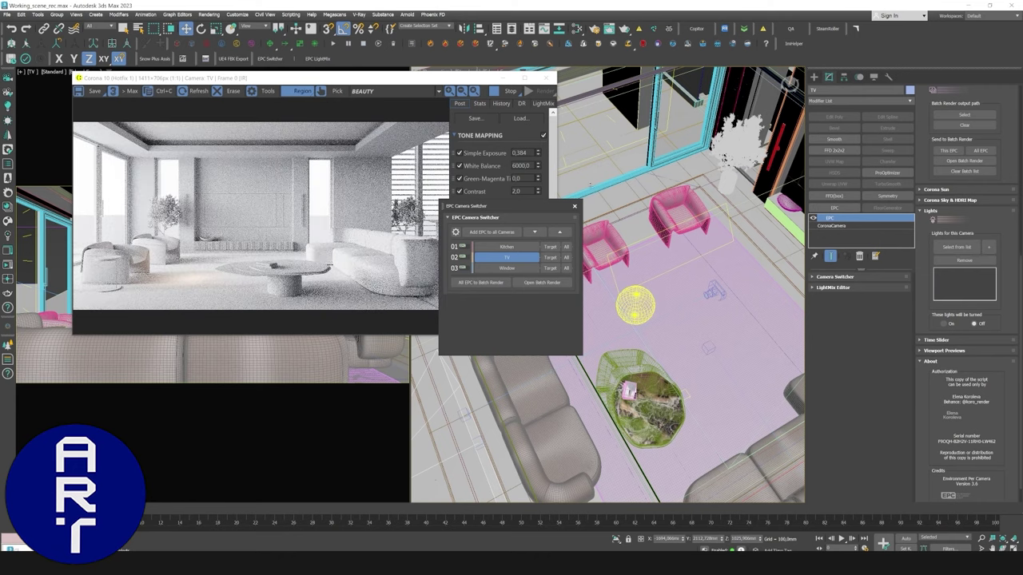
middle_click_drag(695, 229, 731, 229)
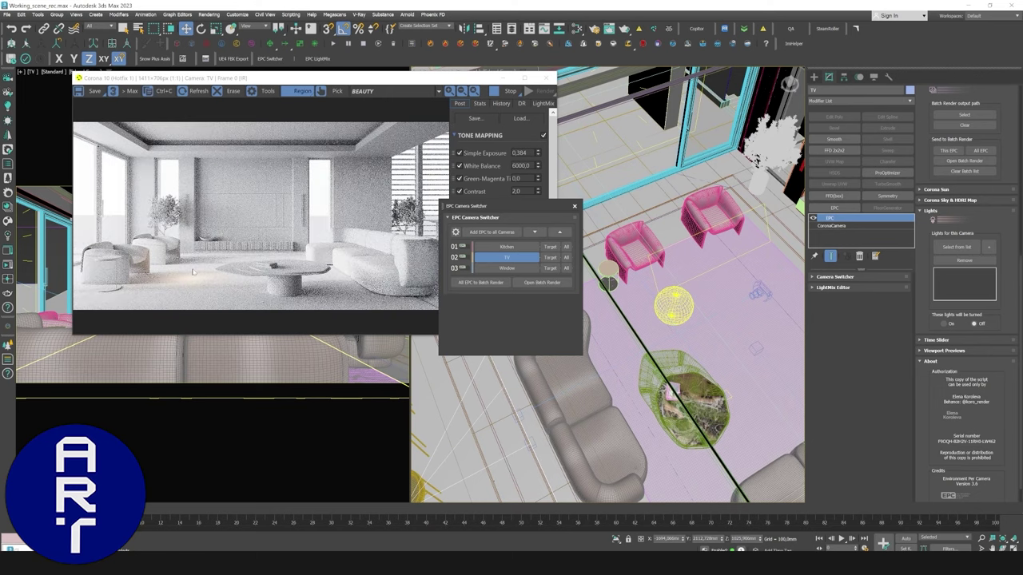
left_click(505, 270)
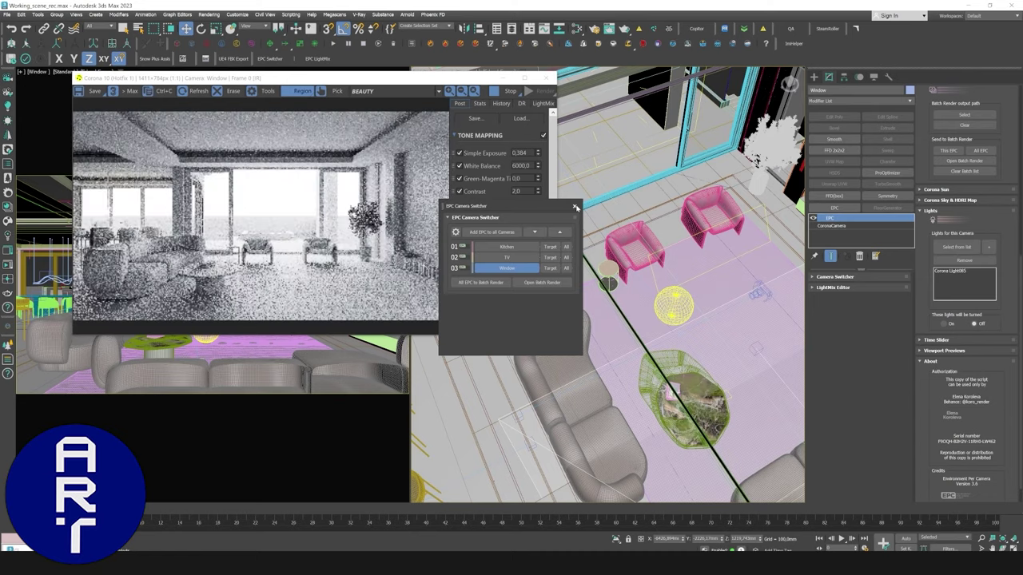
left_click(577, 208)
Delete the sphere light and reselect the Window camera with the EPC Camera Switcher.
left_click(680, 290)
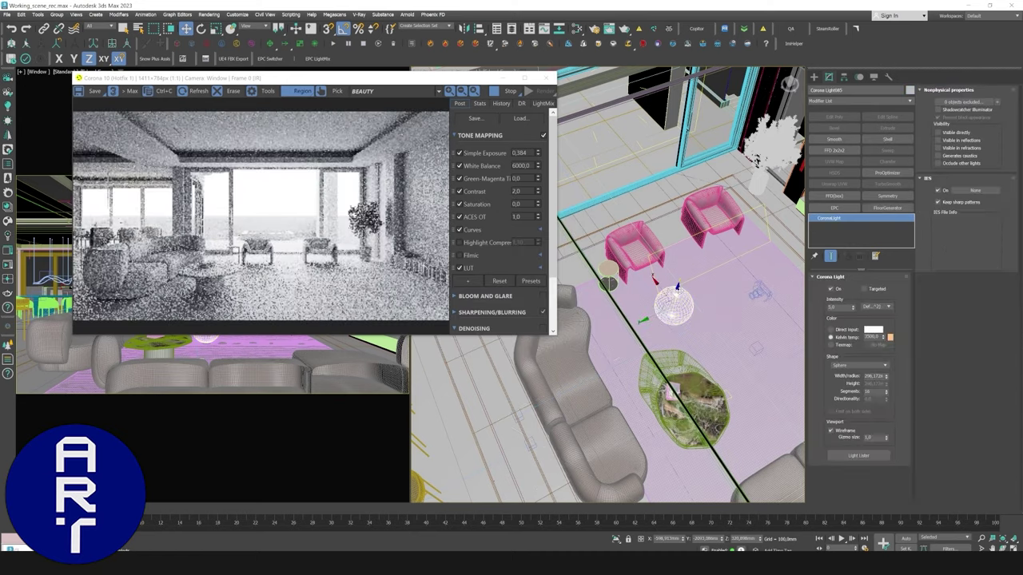
key("Delete")
scroll(681, 307, "down", 5)
left_click(269, 59)
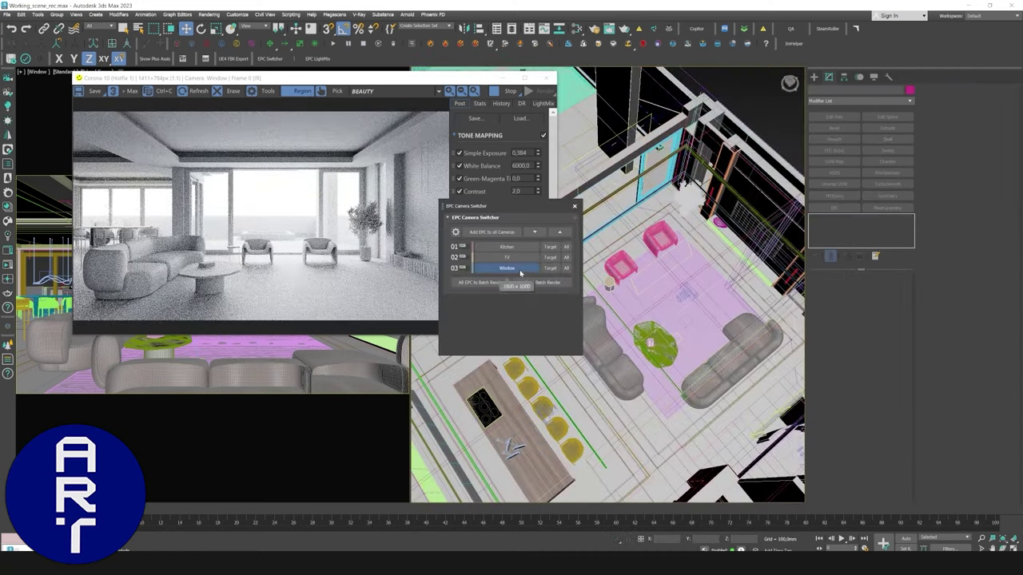
left_click(520, 272)
Close the frame buffer and bring the living room into close view in the perspective viewport.
middle_click_drag(687, 336, 623, 316, "alt")
scroll(965, 320, "down", 8)
scroll(964, 320, "down", 1)
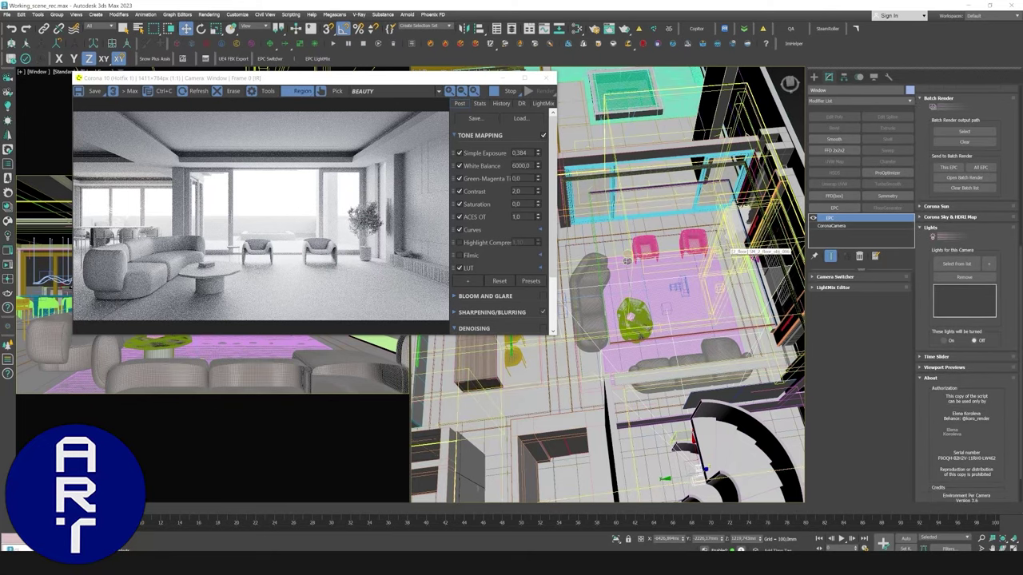
scroll(725, 249, "down", 3)
mouse_move(726, 250)
middle_mouse_down("alt")
mouse_move(759, 259)
mouse_move(695, 251)
mouse_move(711, 256)
middle_mouse_up("alt")
left_click(546, 78)
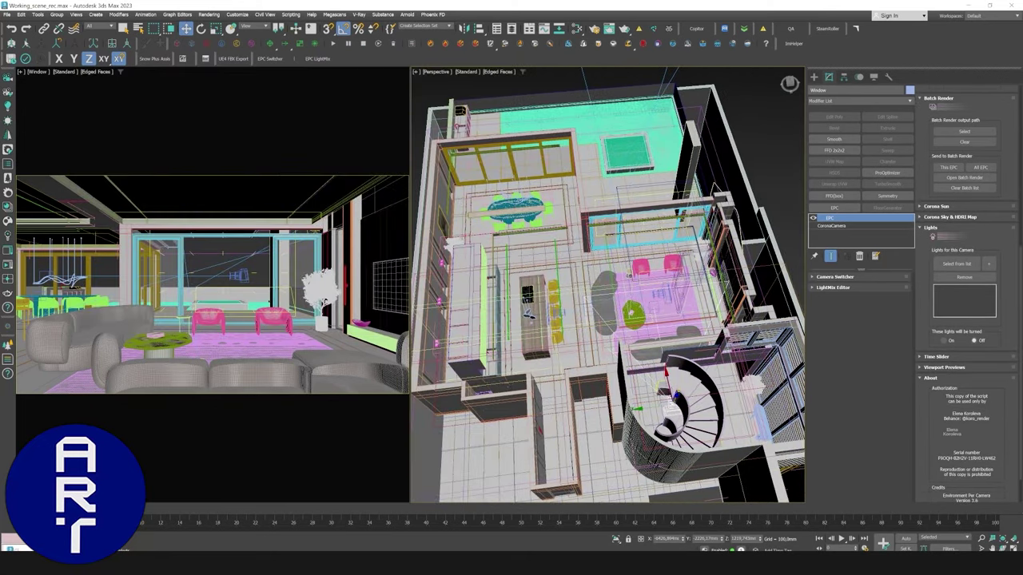
scroll(675, 259, "up", 5)
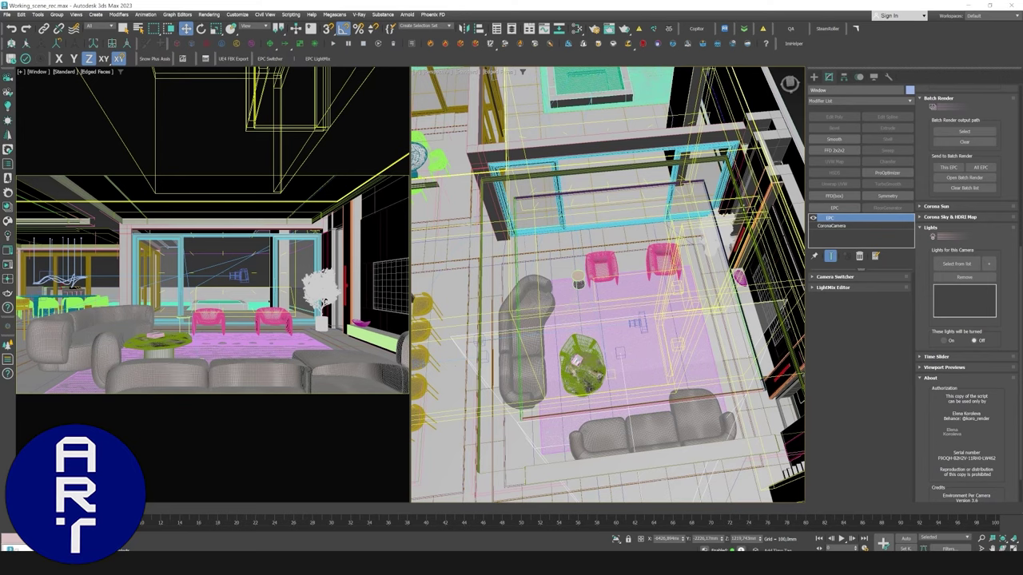
Create a small spherical Corona light outside the living room and position it beside the exterior stairs.
middle_click_drag(670, 243, 599, 231)
left_click(813, 77)
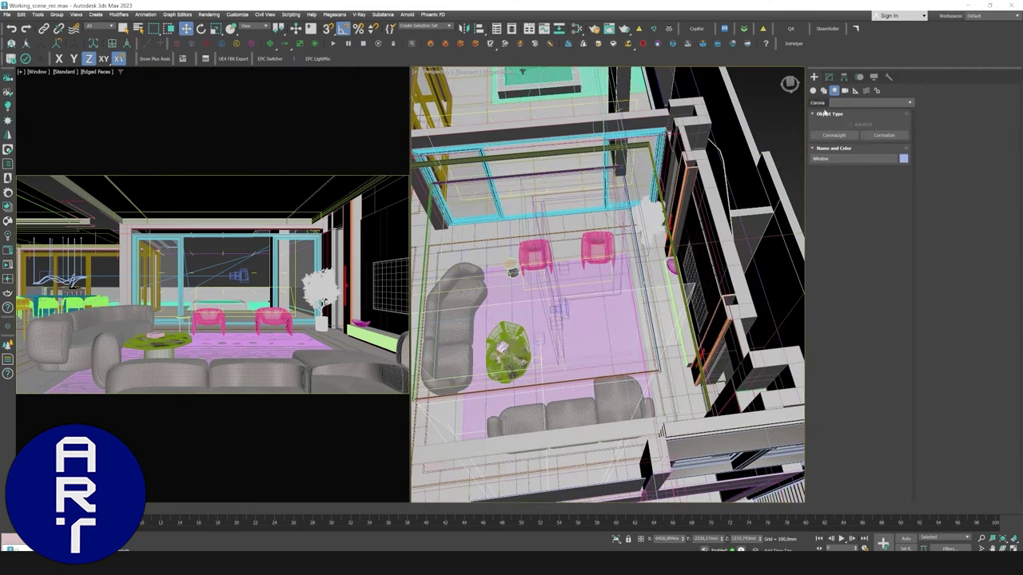
middle_click_drag(711, 201, 593, 180)
left_click(850, 137)
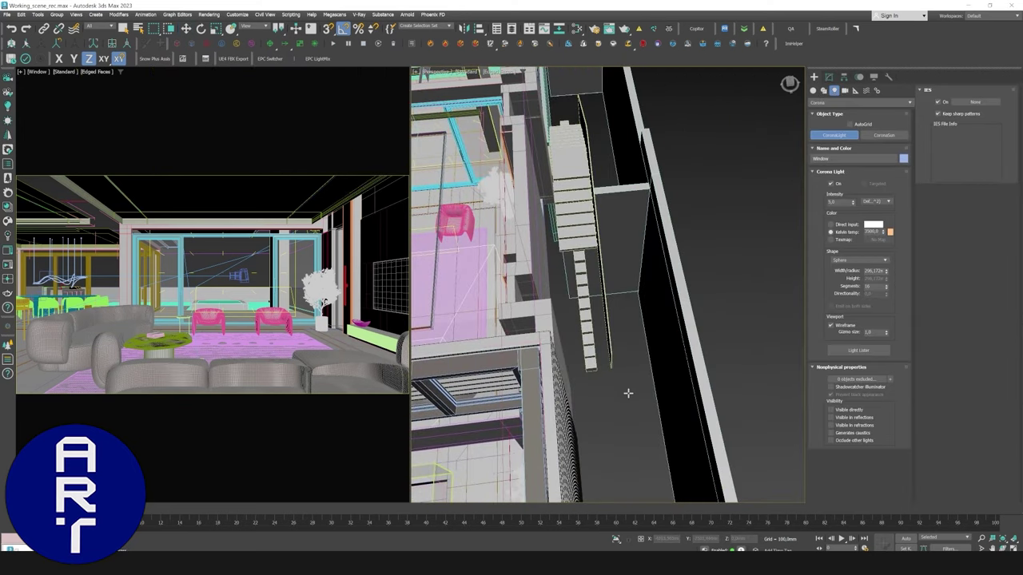
left_click(605, 432)
key("w")
middle_click_drag(606, 432, 537, 350, "alt")
left_click_drag(599, 408, 657, 315)
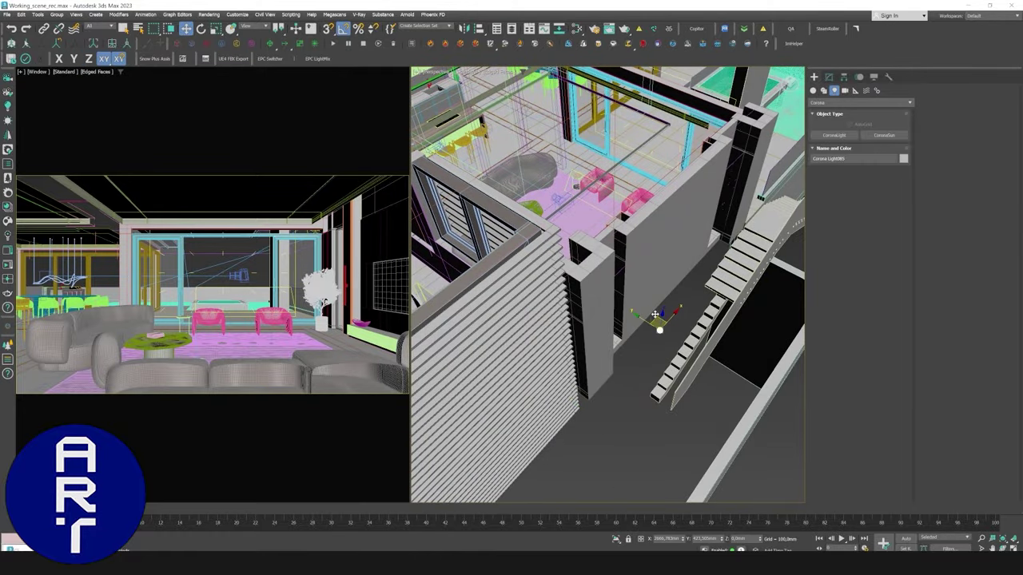
Rename the new exterior sphere light.
middle_click_drag(656, 316, 679, 324, "alt")
left_click(829, 77)
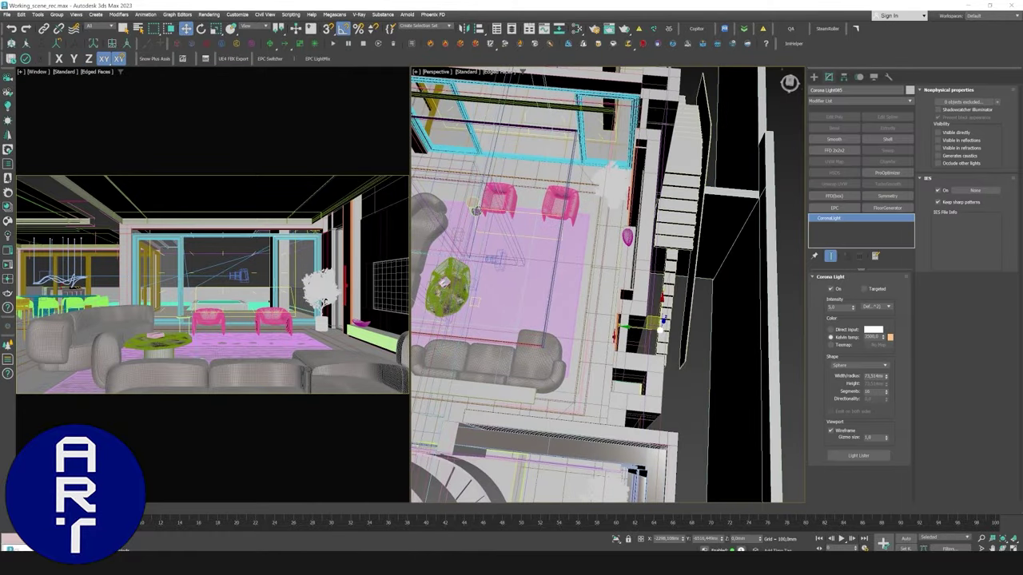
type("Bluerck")
Reselect the Window camera and add the exterior sphere light to its EPC light list, with listed lights turned On.
left_click(270, 57)
left_click(506, 267)
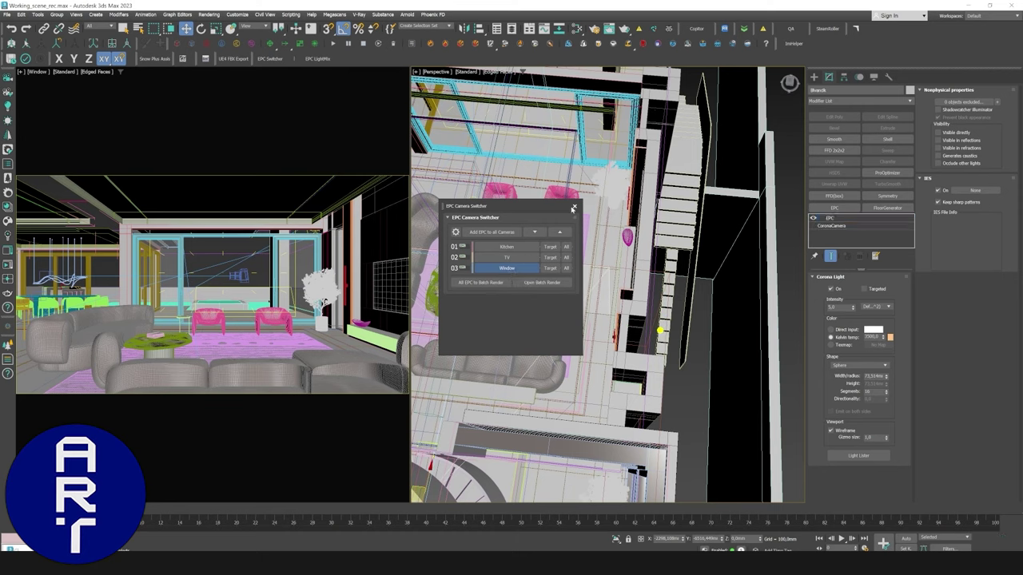
left_click(575, 207)
scroll(1009, 405, "down", 8)
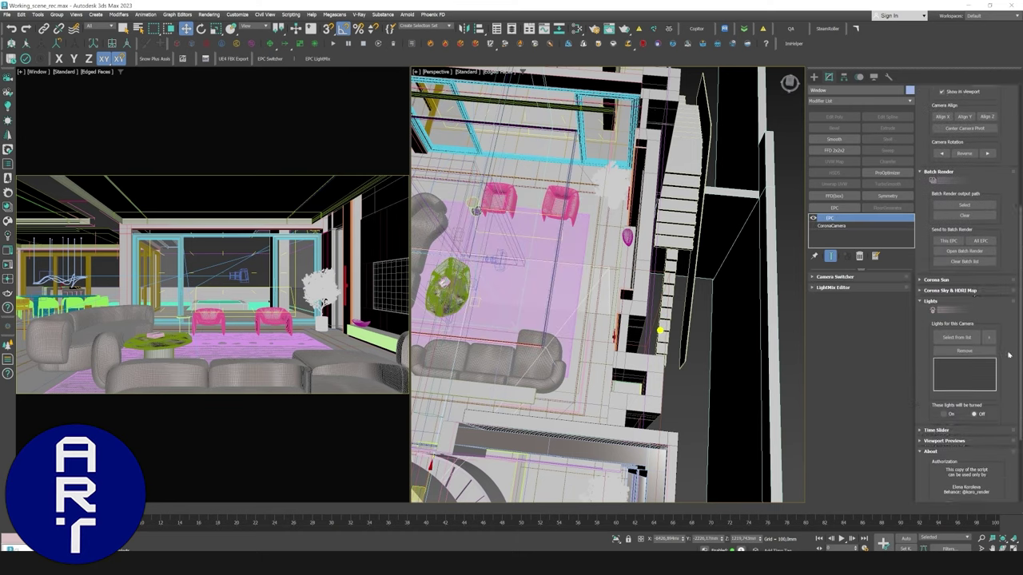
left_click(949, 317)
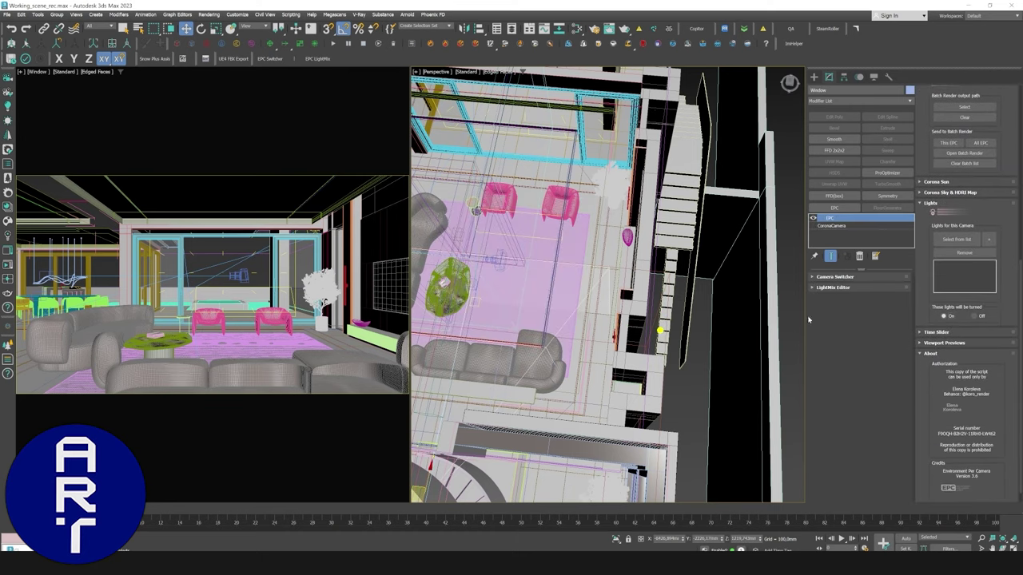
left_click(991, 239)
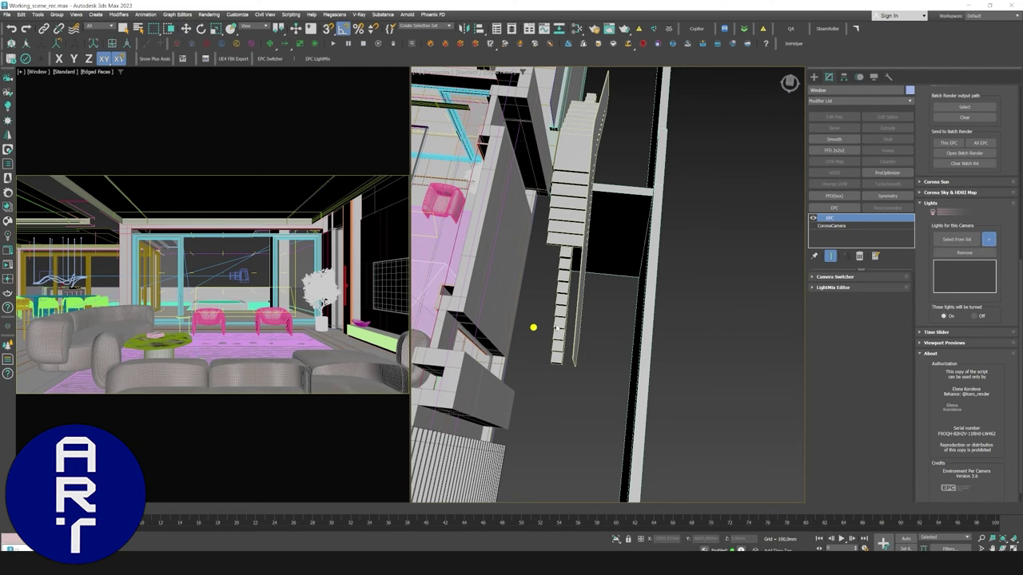
left_click(533, 326)
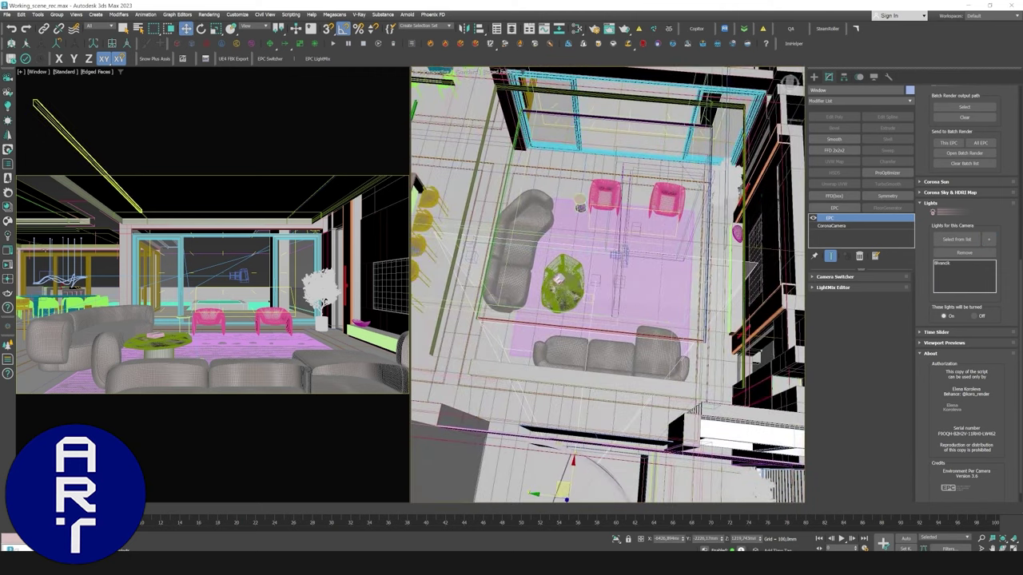
Start interactive rendering of the Window camera and try the sphere light inside the living room before moving it back outside.
left_click(8, 265)
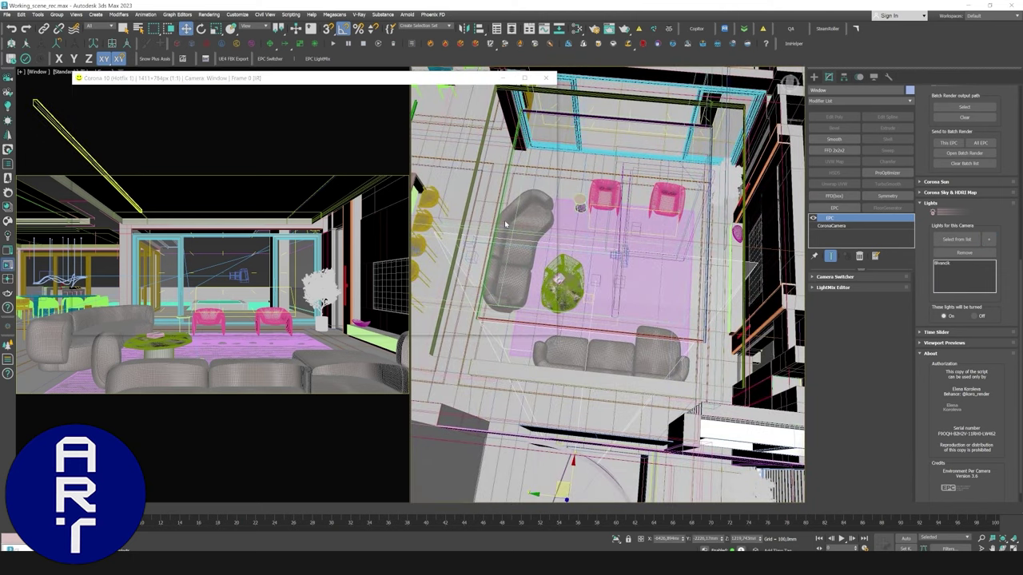
left_click(673, 158)
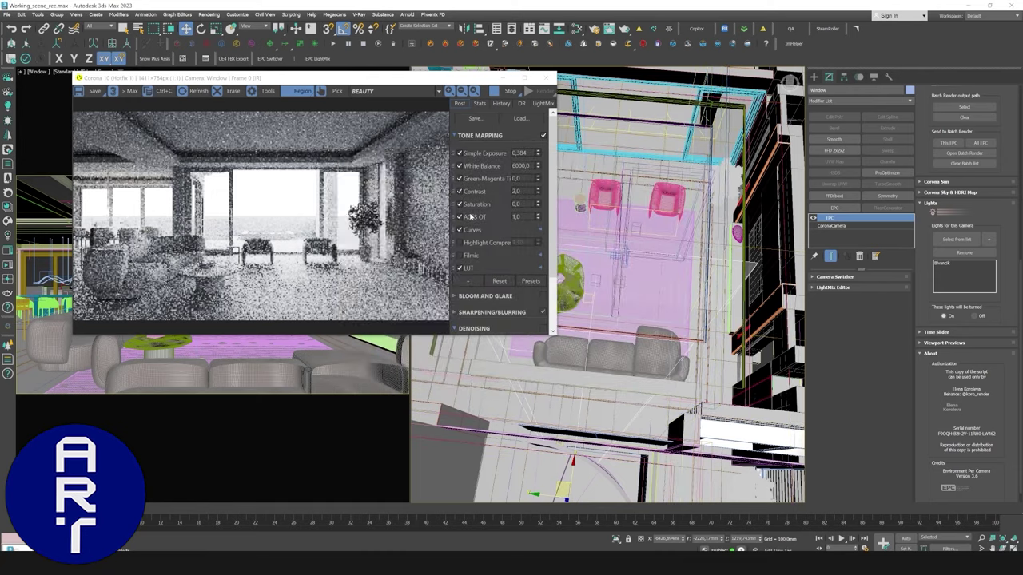
middle_click_drag(639, 263, 665, 324, "alt")
left_click(583, 317)
left_click_drag(665, 323, 585, 306)
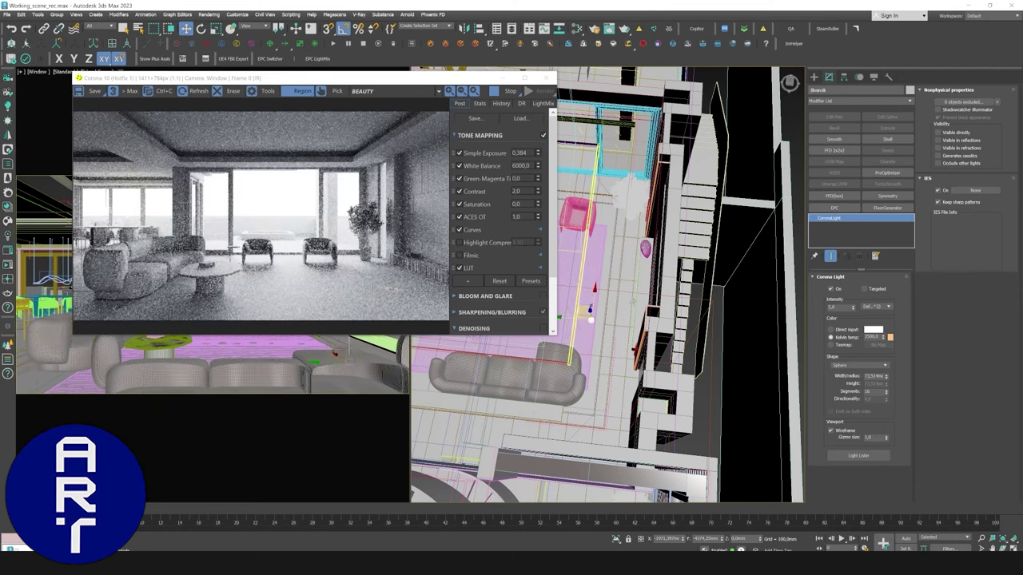
left_click_drag(586, 310, 673, 332)
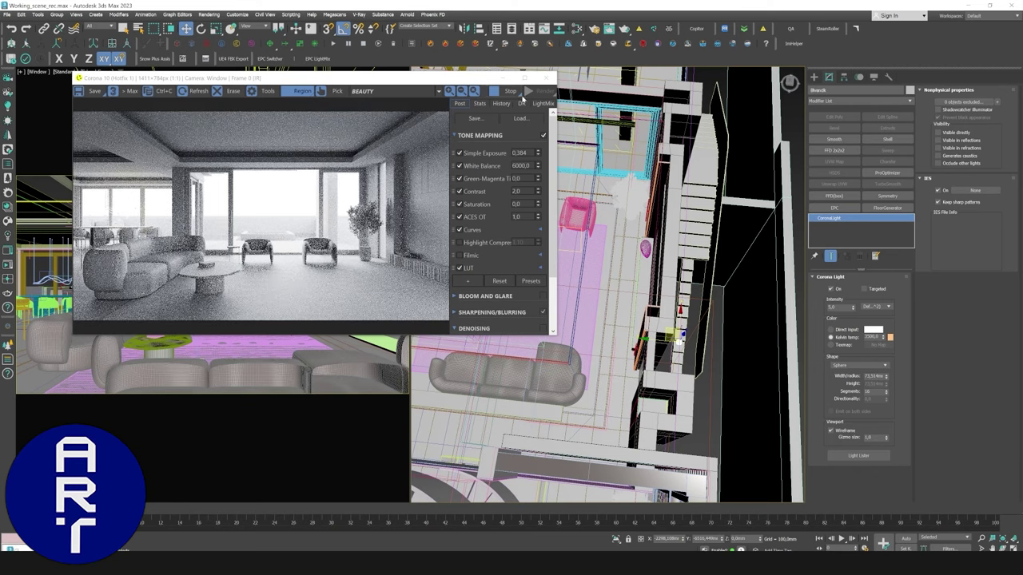
Reselect the Window camera, set its EPC lights to be turned Off, and remove the exterior sphere light from the list.
left_click(272, 59)
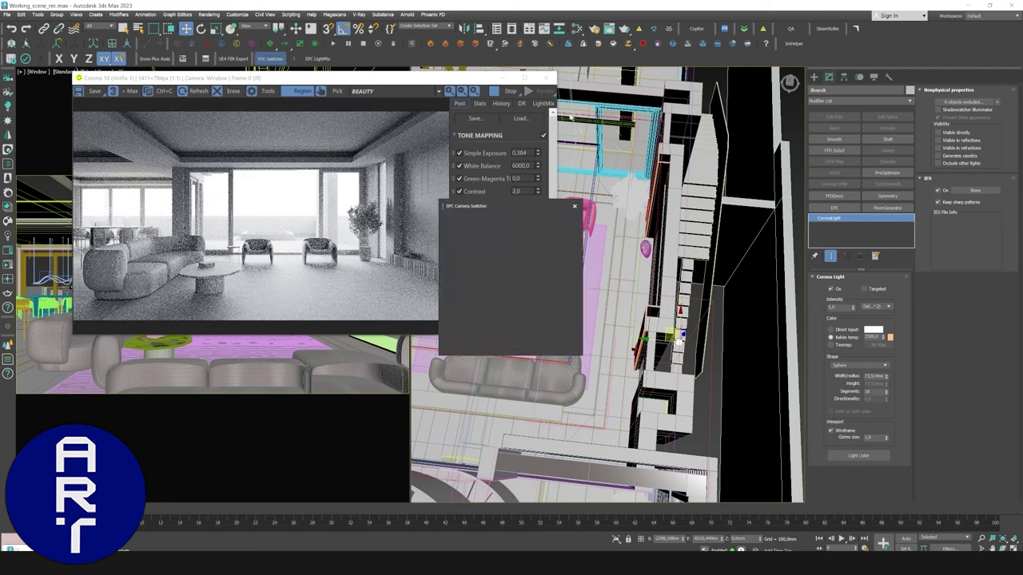
left_click(528, 270)
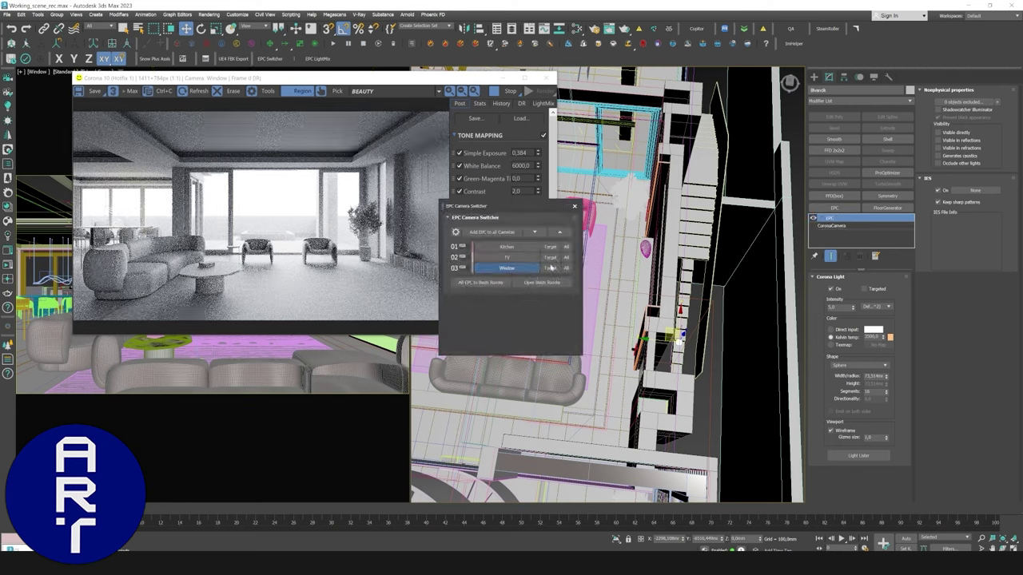
scroll(967, 360, "down", 10)
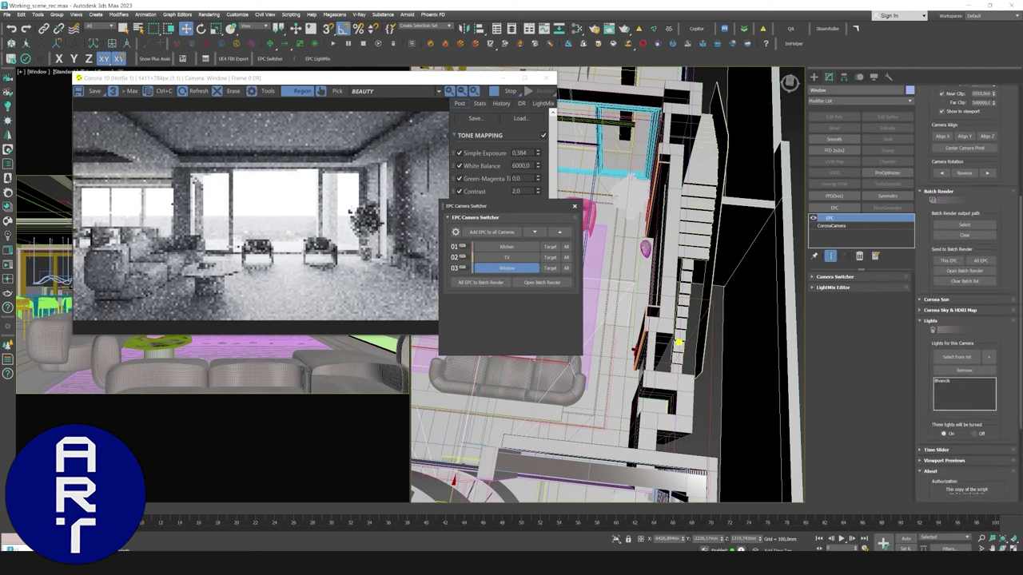
left_click(974, 366)
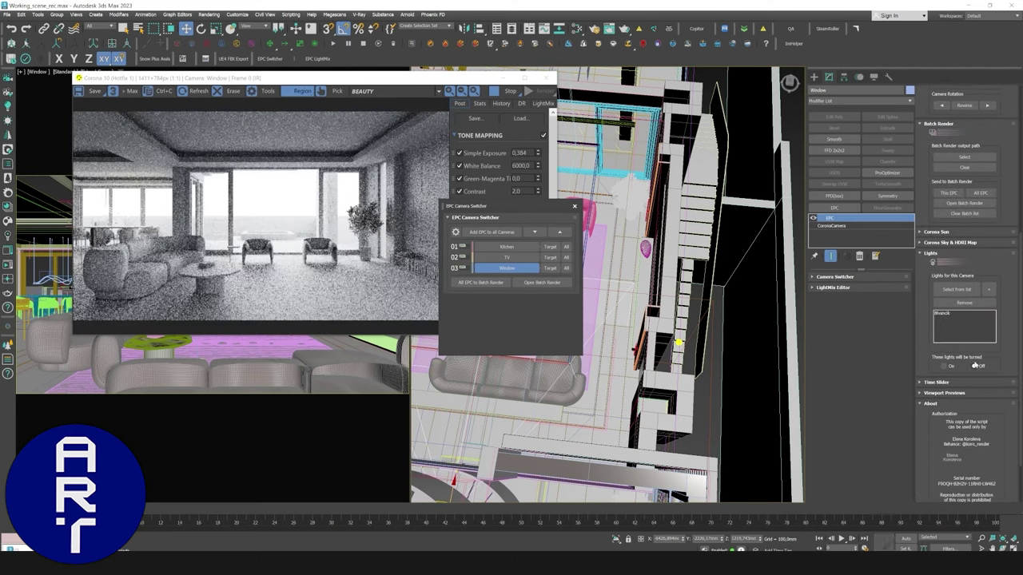
left_click(948, 314)
left_click(965, 303)
Add Corona Light084 by the pink armchairs to the Window camera's EPC light list.
left_click(988, 290)
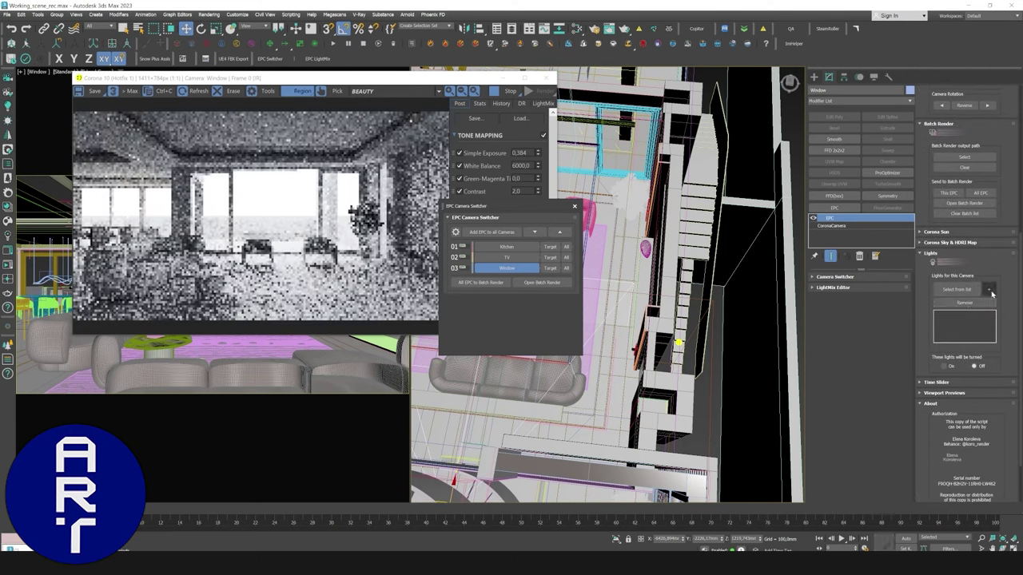
middle_click_drag(611, 239, 737, 260)
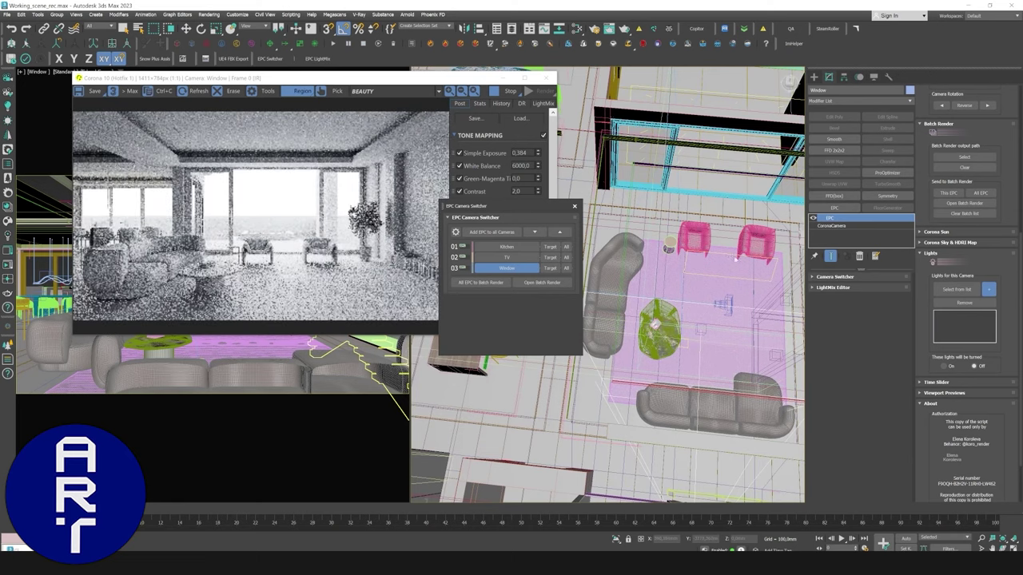
left_click(737, 261)
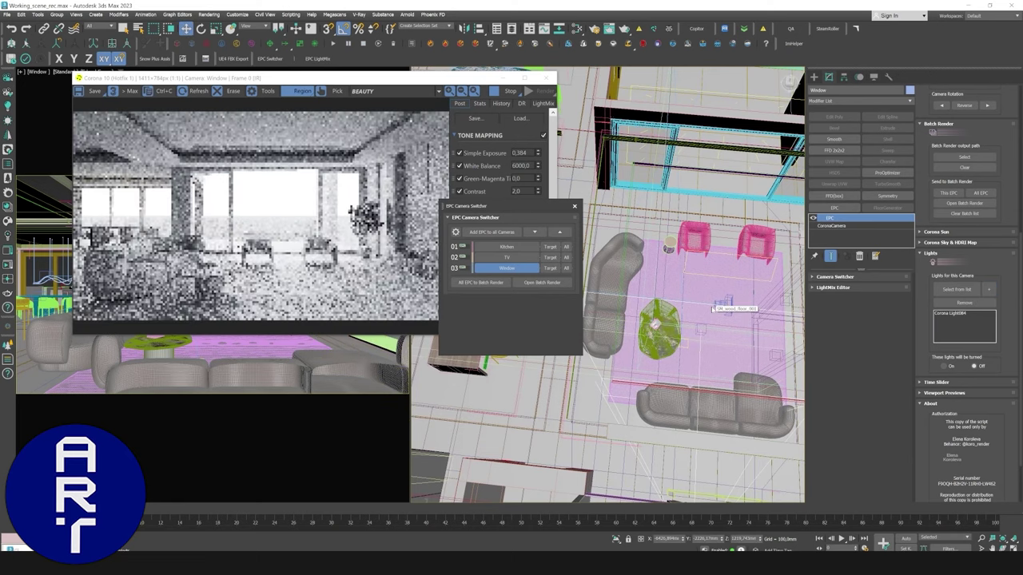
left_click(714, 308)
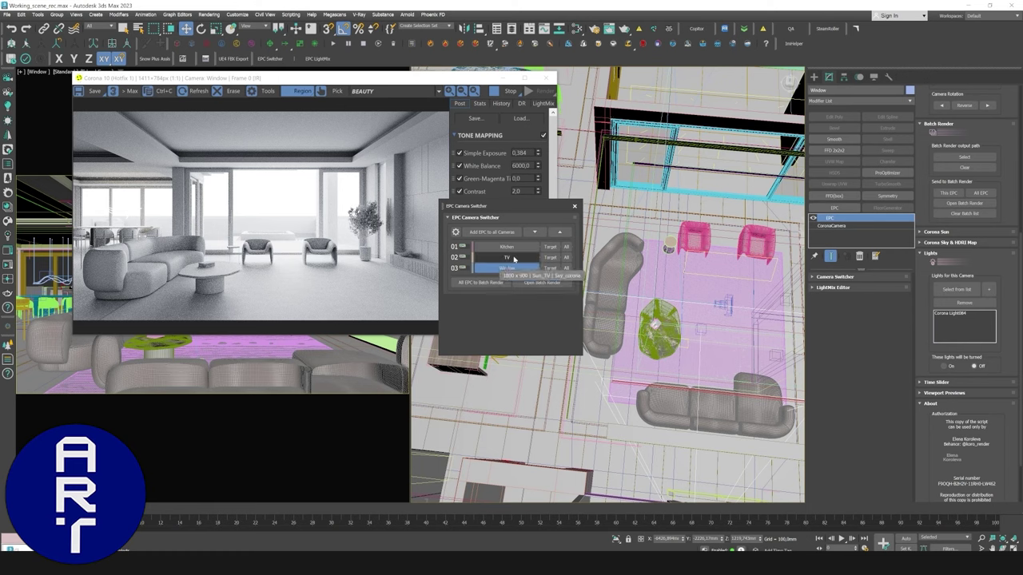
Compare the TV and Window camera renders with the EPC Camera Switcher, then stop rendering and close the frame buffer and switcher.
left_click(506, 258)
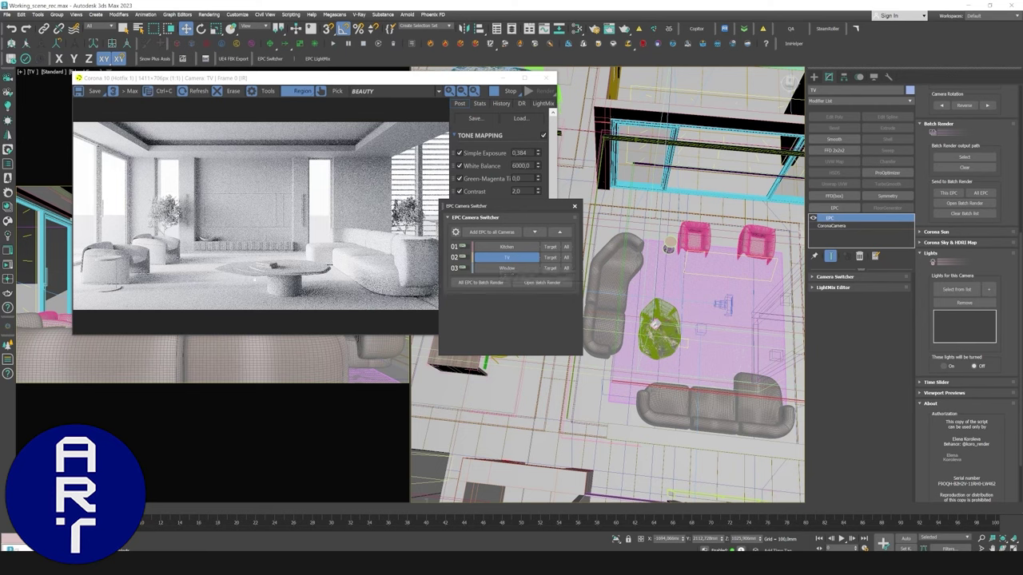
left_click(507, 268)
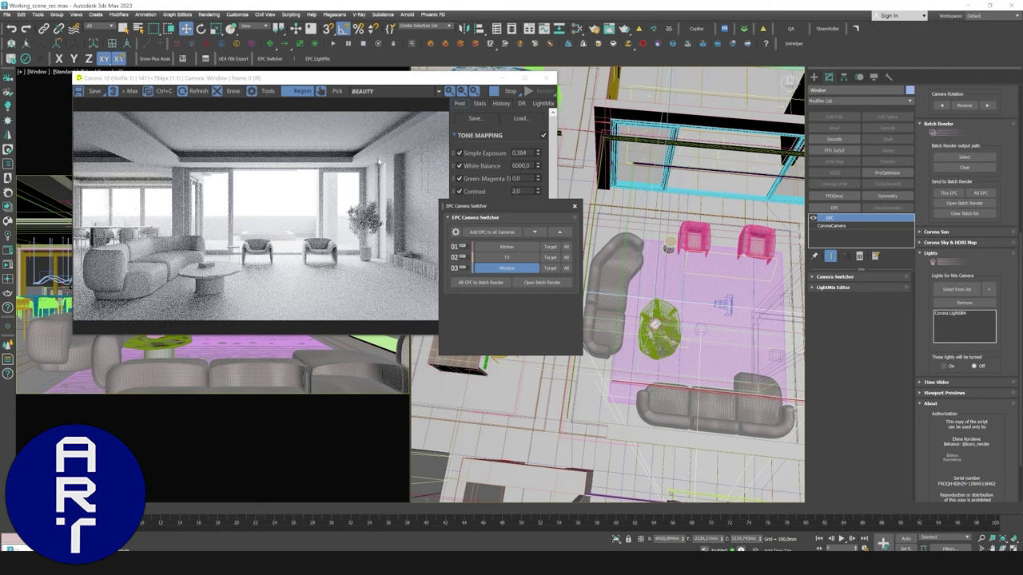
left_click(511, 90)
left_click(549, 77)
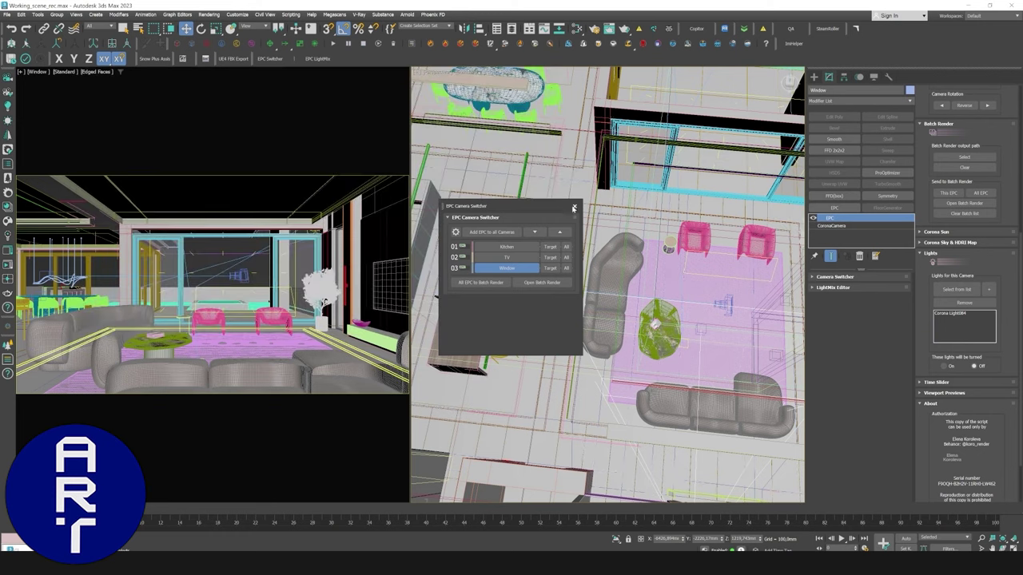
left_click(574, 208)
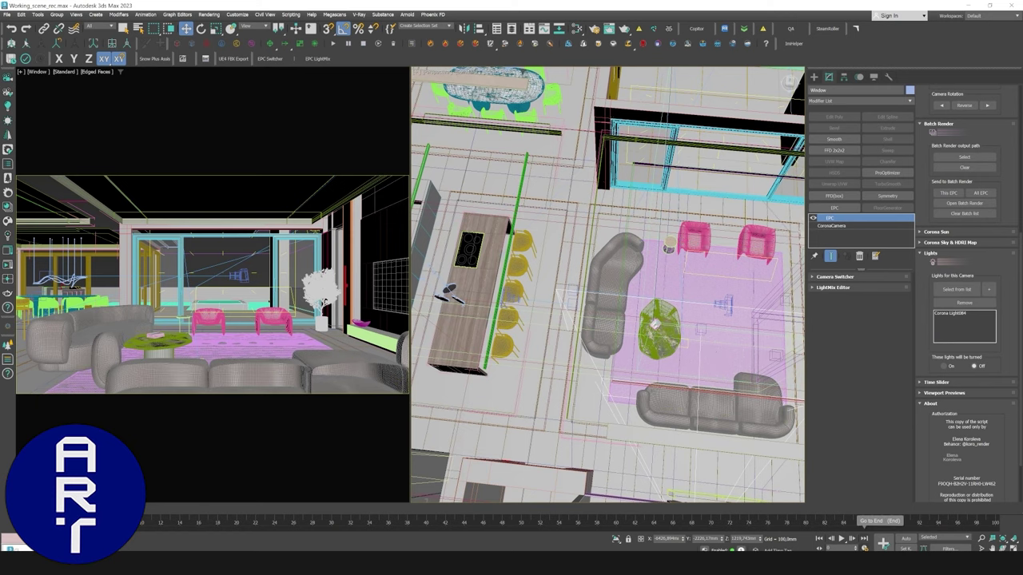
Set the animation's end time to frame 10 in the time configuration.
left_click(865, 547)
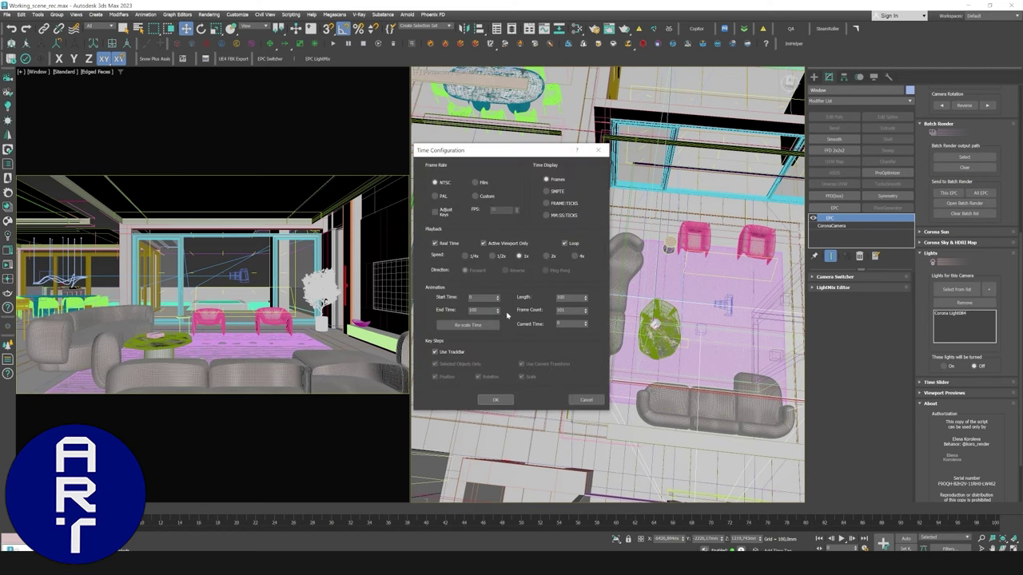
double_click(479, 310)
type("10")
left_click(495, 400)
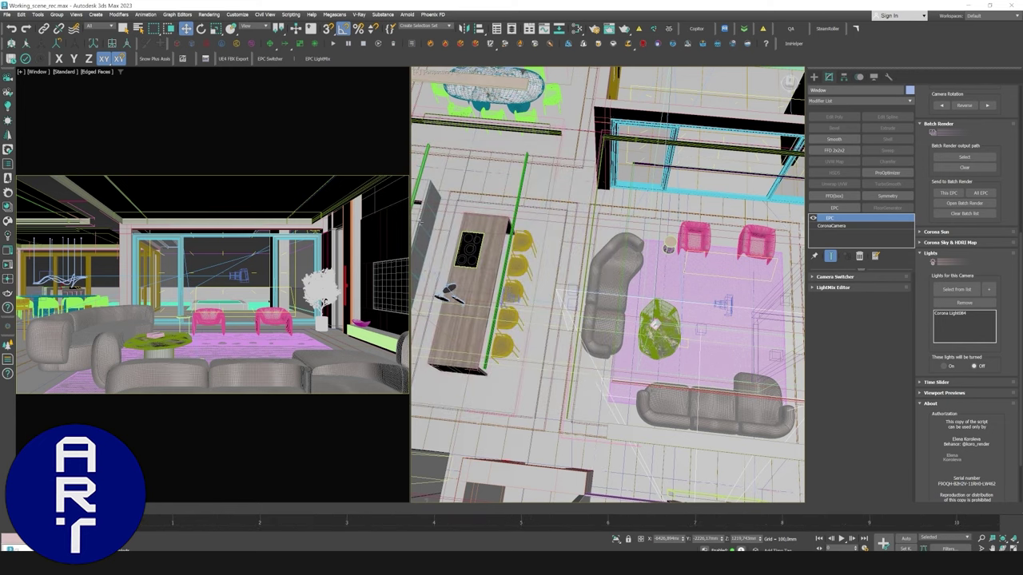
Activate the TV camera and enable frame 0 in its EPC Time Slider settings.
left_click(270, 58)
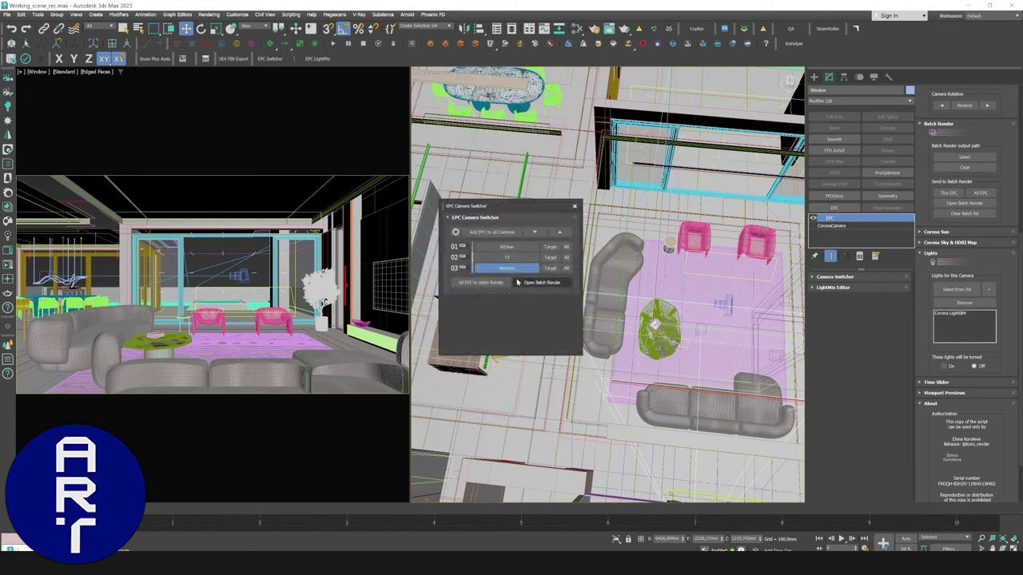
left_click(512, 259)
left_click(575, 206)
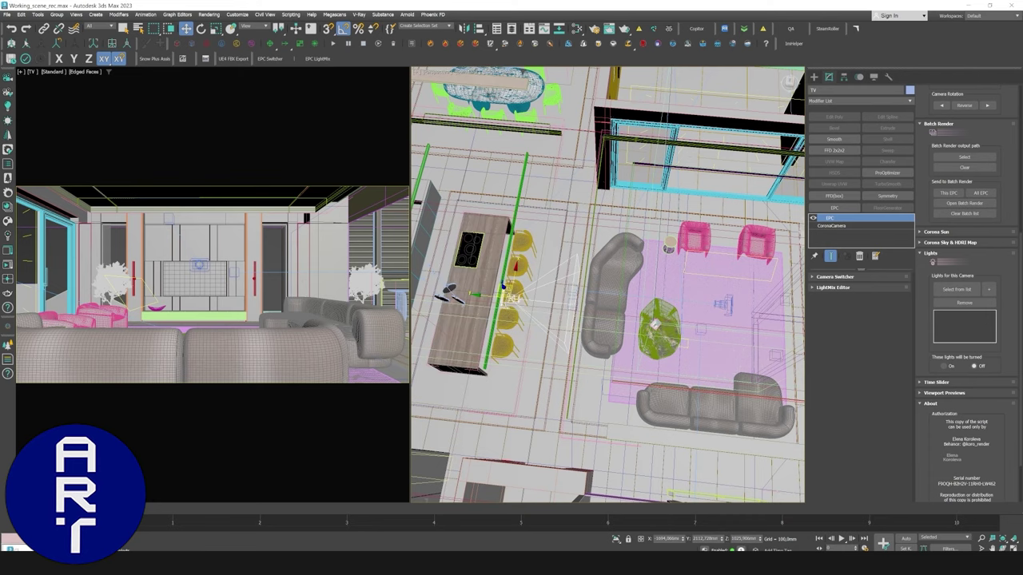
middle_click_drag(559, 312, 687, 340, "alt")
middle_click_drag(644, 374, 631, 345, "alt")
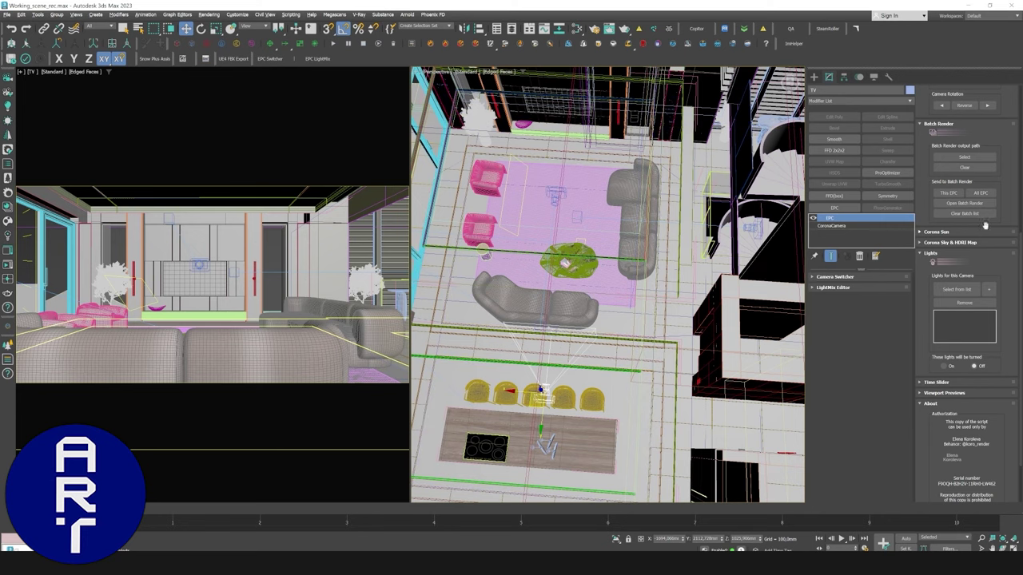
left_click(962, 383)
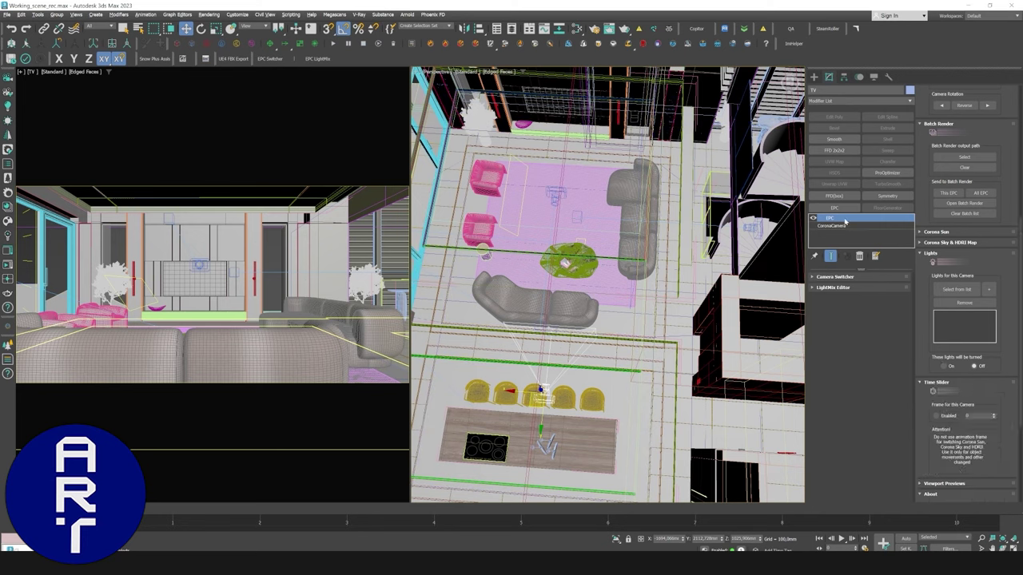
scroll(960, 276, "down", 5)
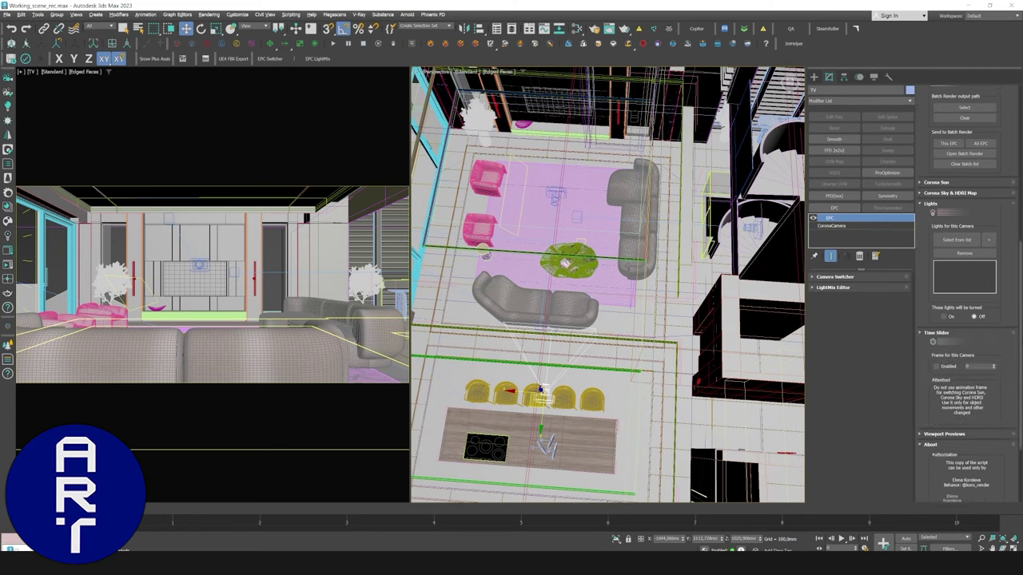
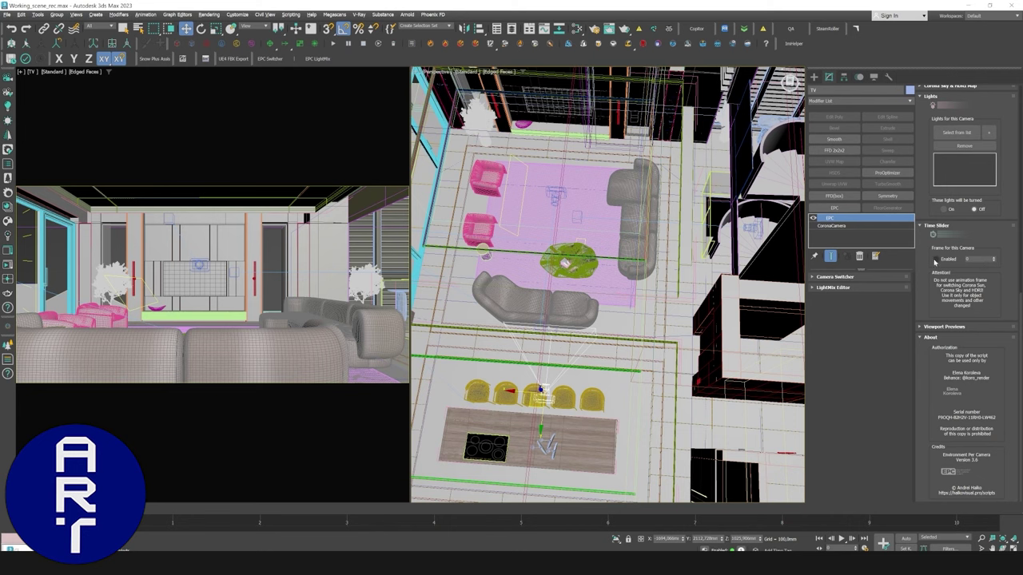
Enable frame 1 in the Window camera's EPC Time Slider settings, then reactivate the TV camera and close the EPC Camera Switcher.
left_click(270, 59)
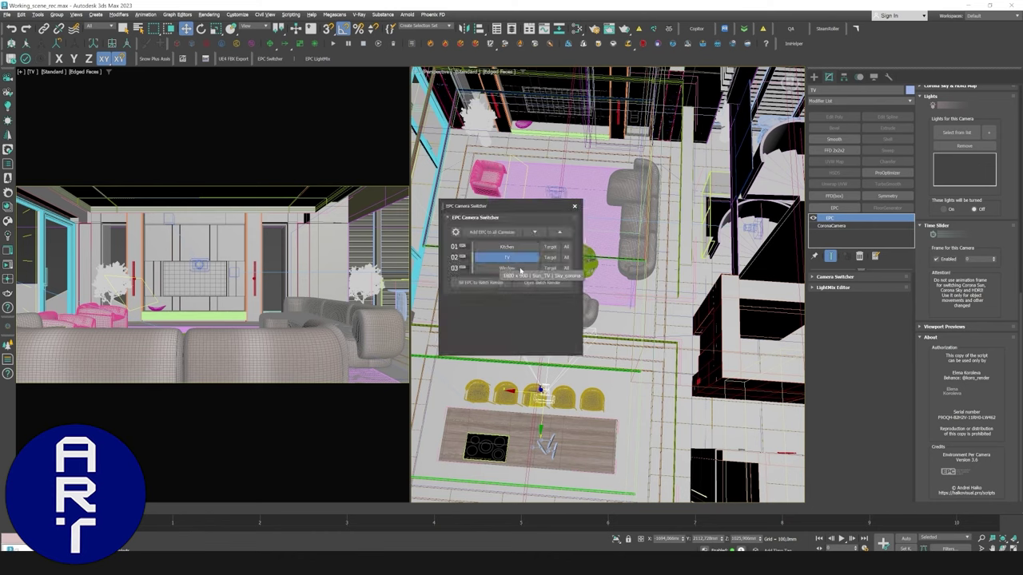
left_click(507, 268)
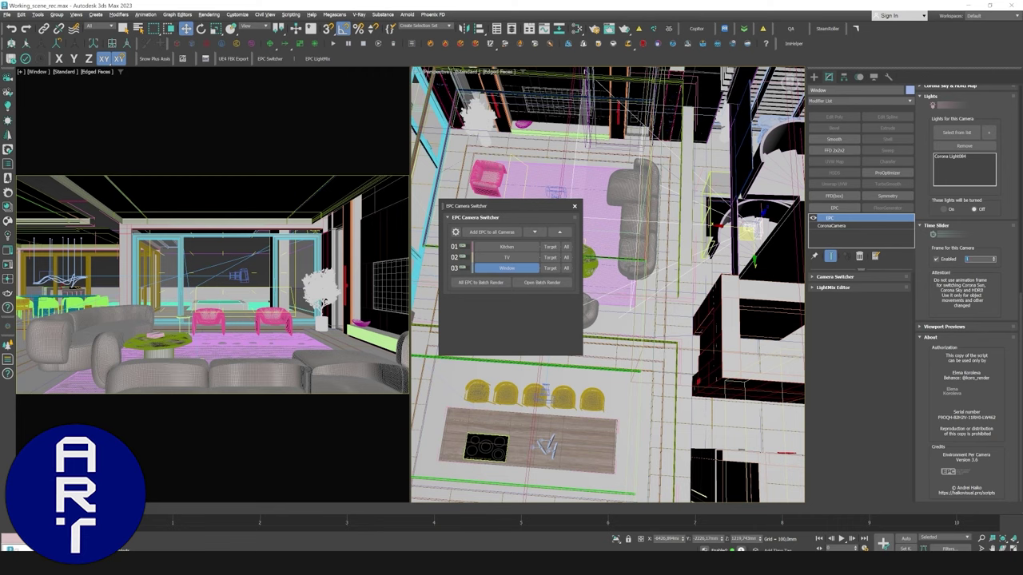
left_click(507, 257)
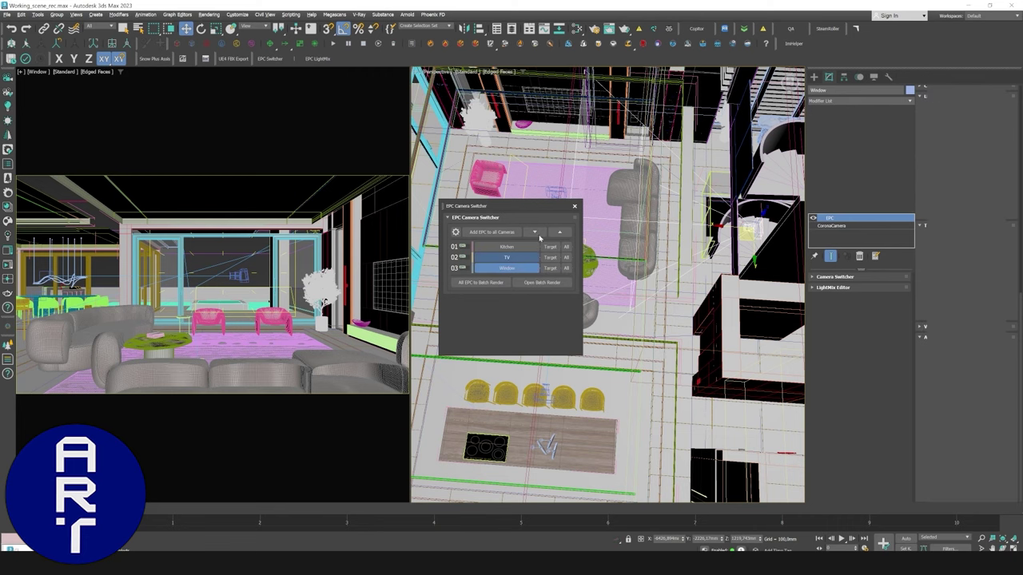
left_click(575, 206)
middle_click_drag(559, 240, 612, 244)
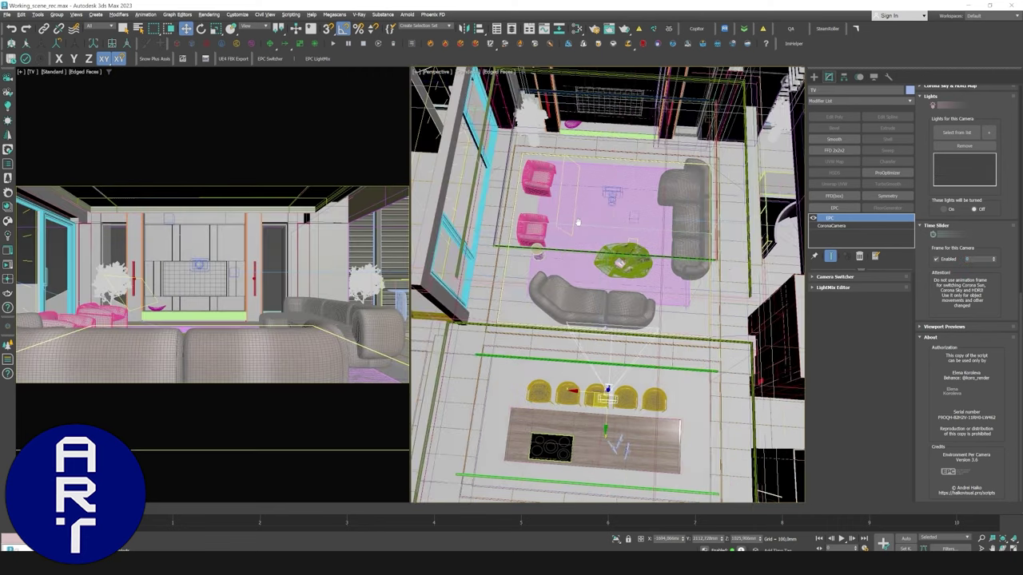
Make the sofa nearest the TV camera see-through and nudge the pink armchair beside the round side table.
left_click(281, 376)
key("alt+x")
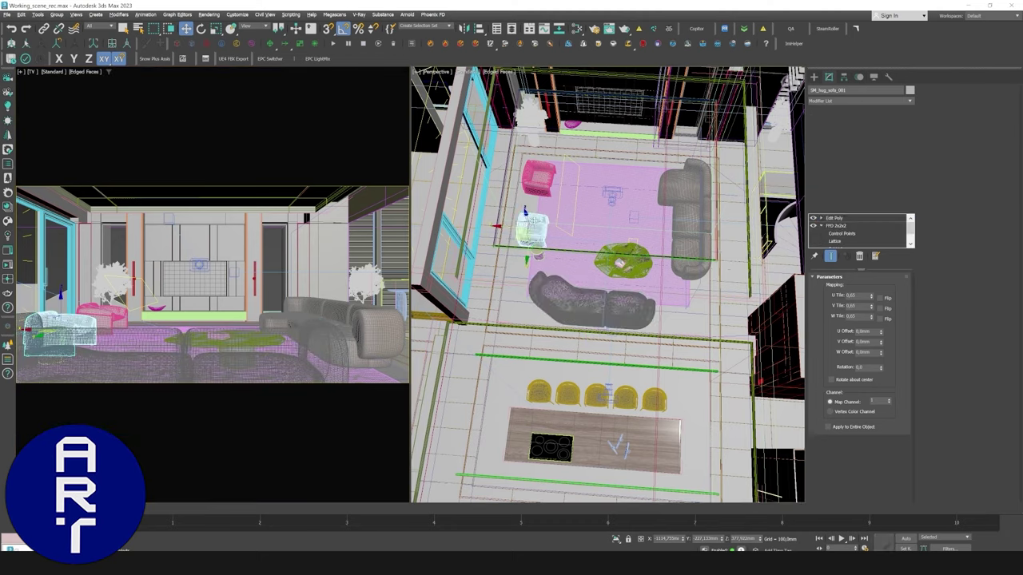
scroll(607, 283, "up", 3)
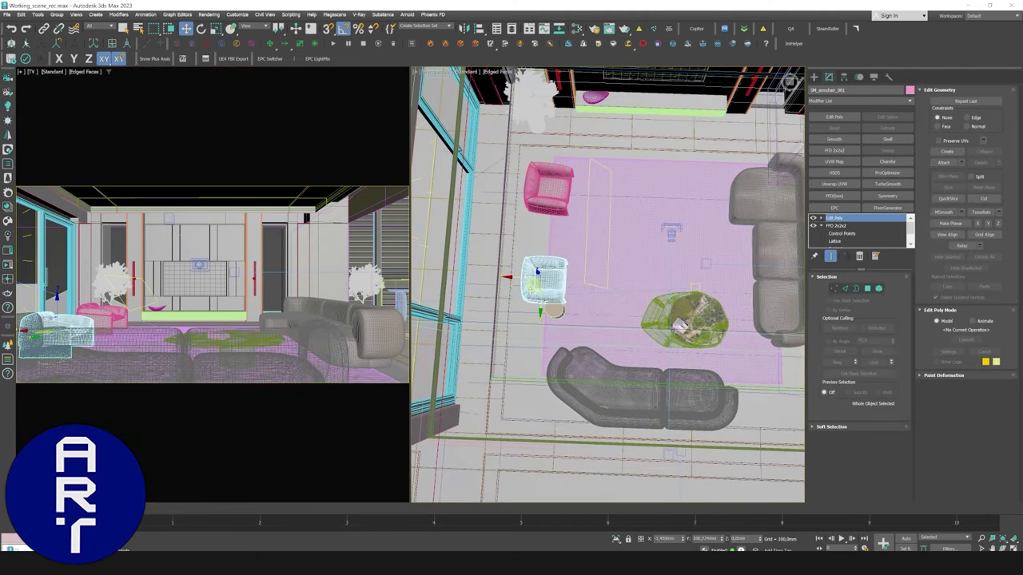
left_click(551, 311)
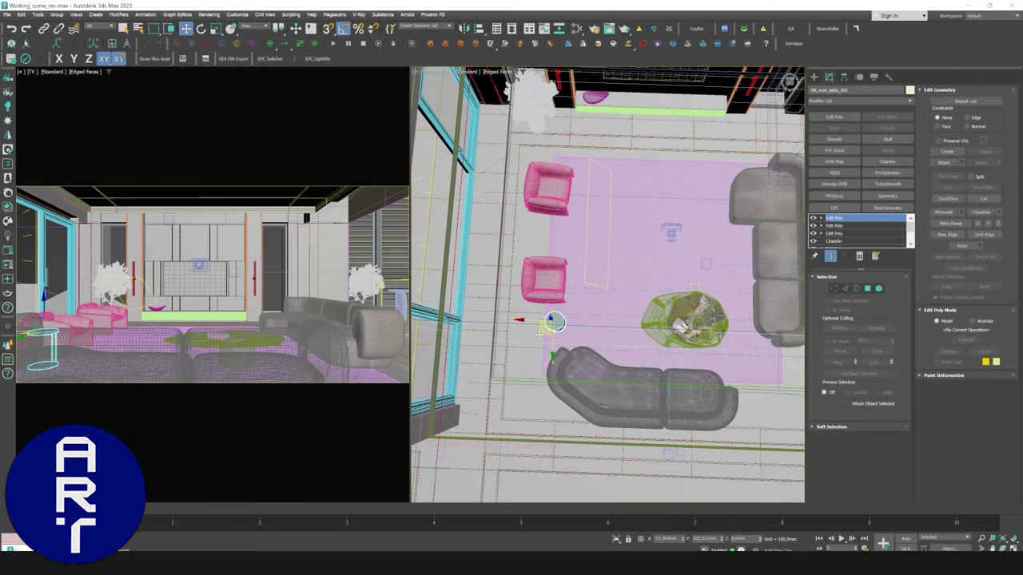
left_click(540, 284)
left_click_drag(538, 274, 545, 278)
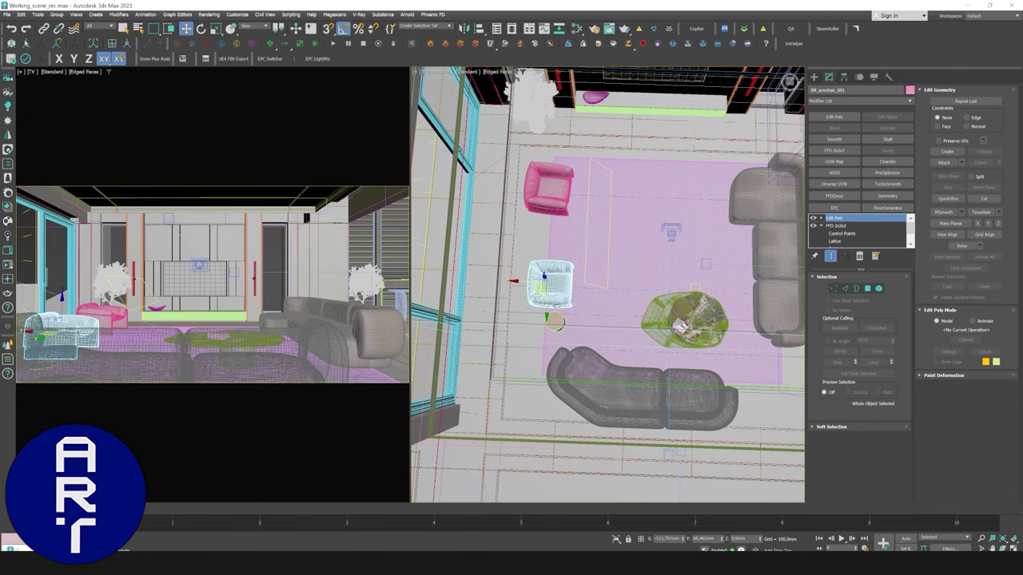
Move the green coffee table with its decor slightly across the rug, towards the TV wall and the corner sofa.
left_click(684, 318)
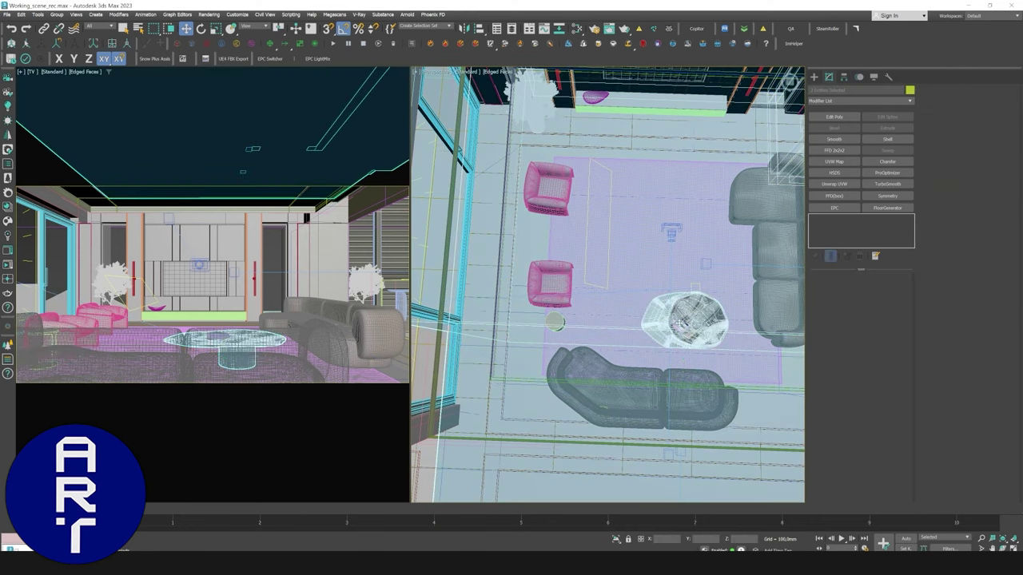
key("z")
scroll(663, 337, "down", 5)
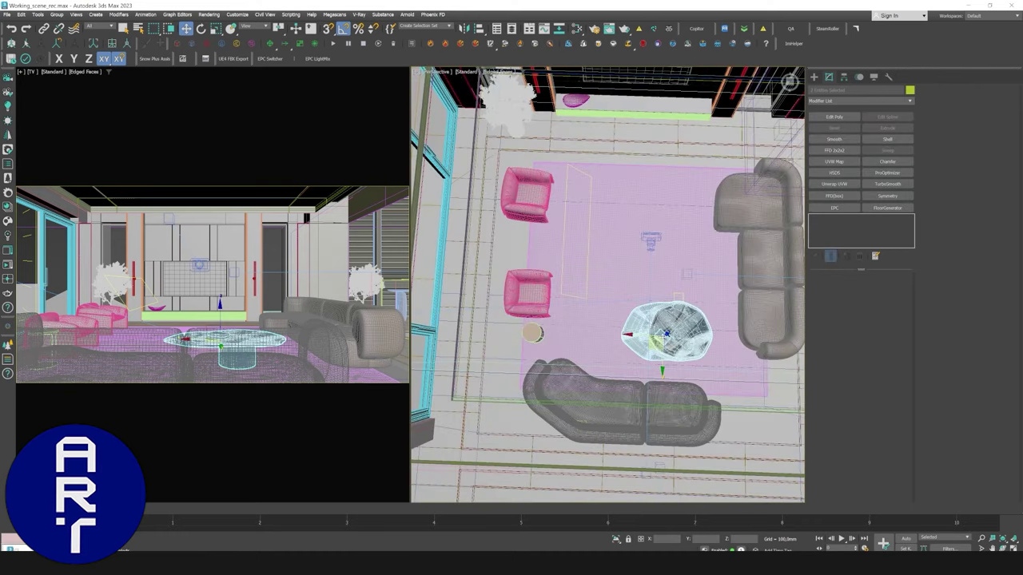
left_click_drag(667, 332, 681, 310)
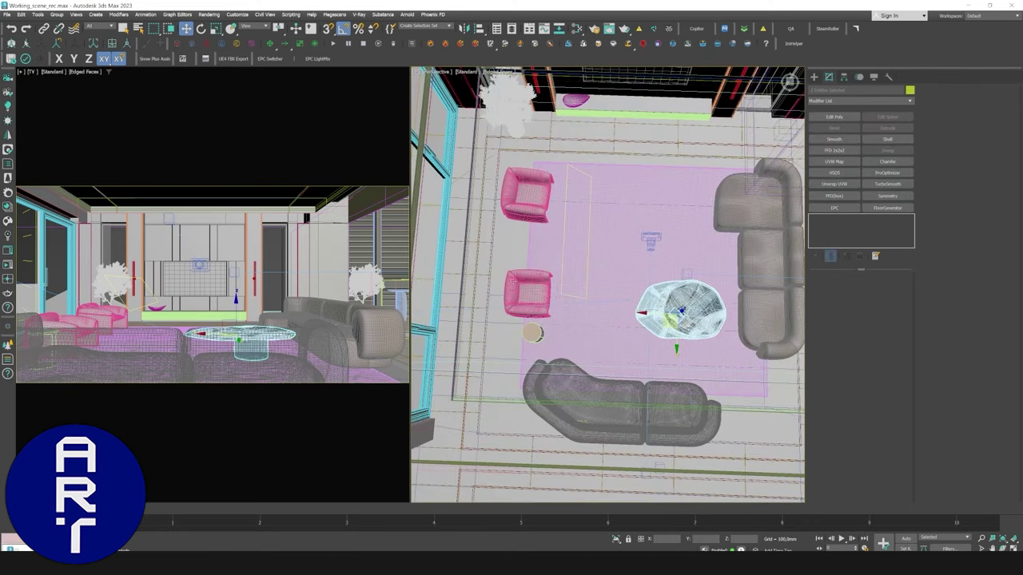
Run an interactive Corona render of the TV camera, dismiss the error messages and close the frame buffer.
key("shift+q")
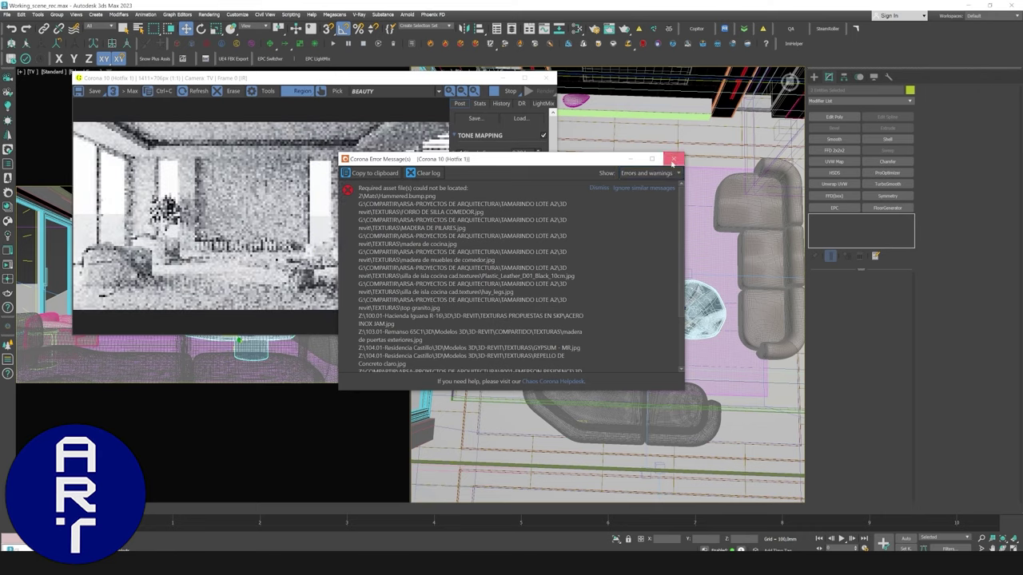
left_click(672, 159)
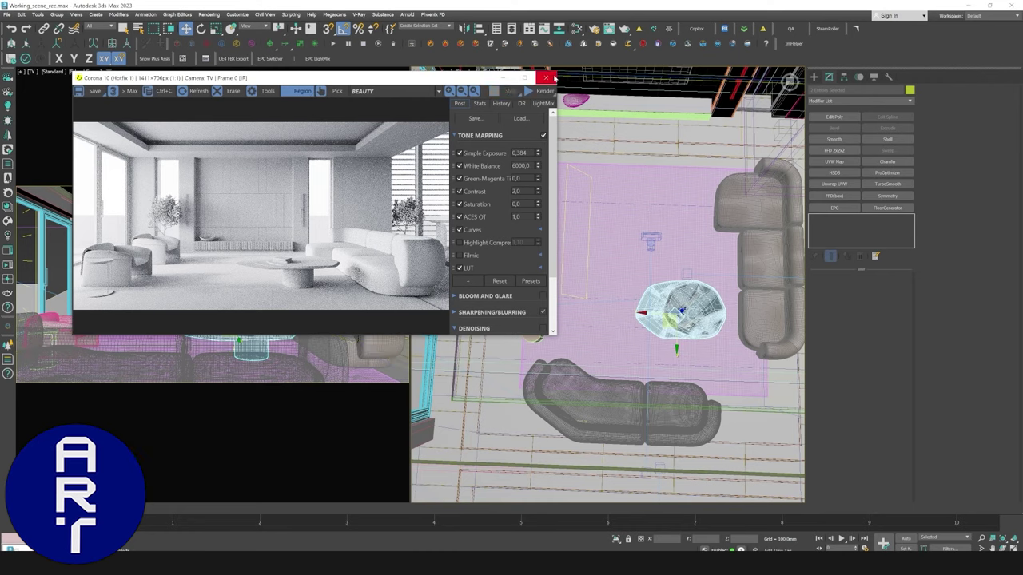
left_click(548, 77)
Switch between the TV and Window cameras with the EPC Camera Switcher and review the Window camera's Time Slider frame.
left_click(284, 63)
left_click(506, 257)
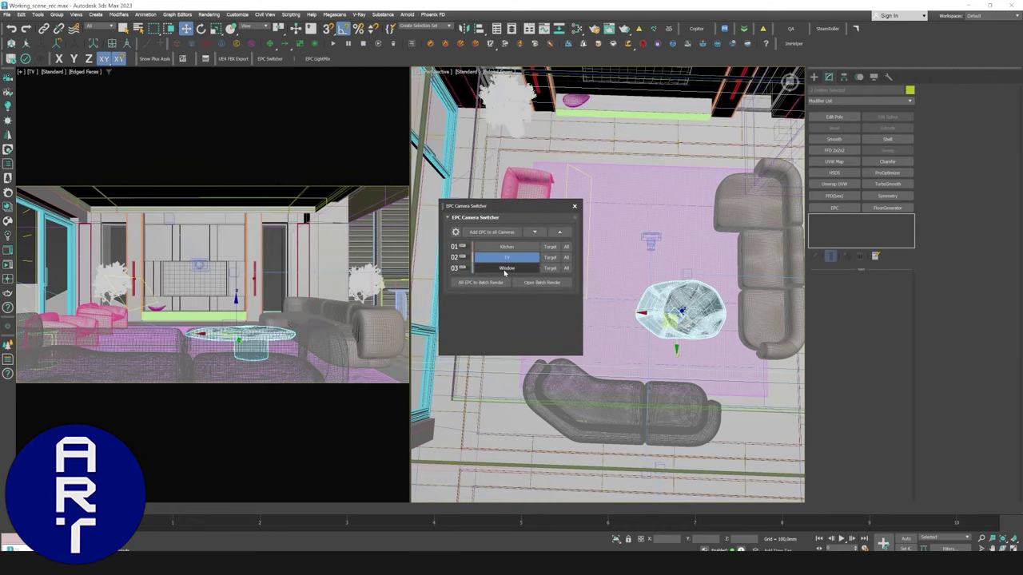
left_click(507, 268)
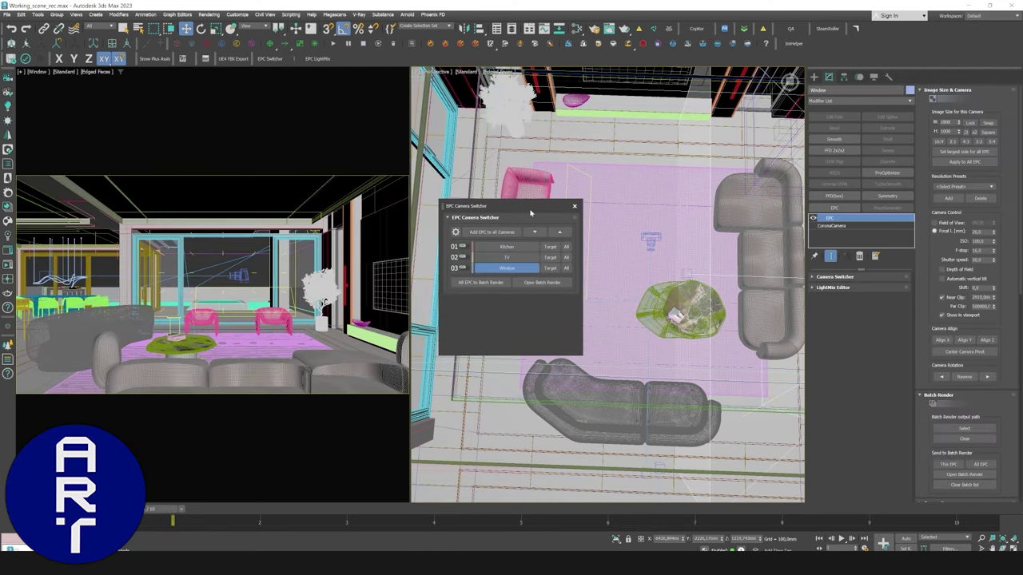
left_click_drag(530, 210, 424, 163)
middle_click_drag(693, 276, 592, 264, "alt")
left_click(592, 261)
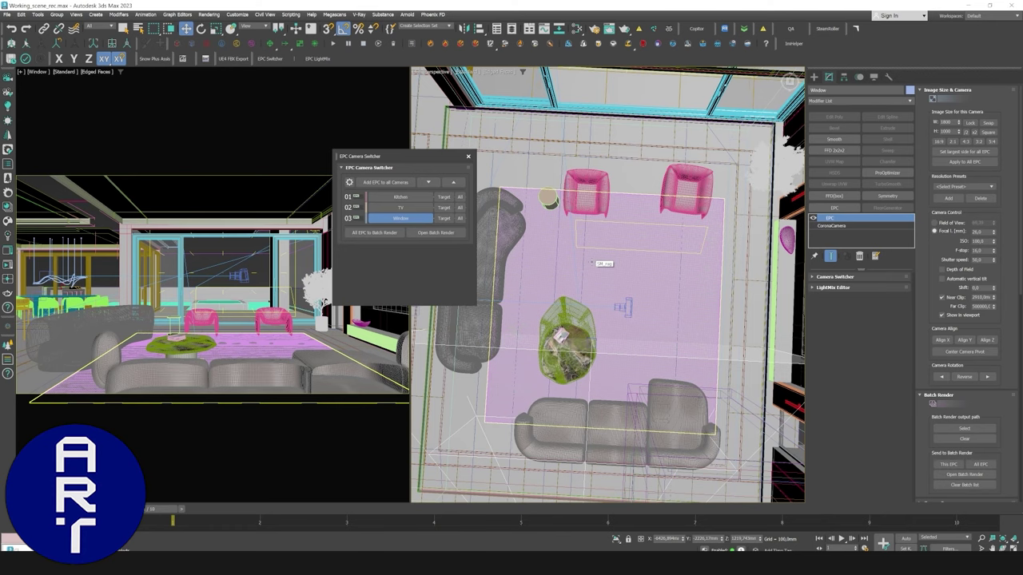
left_click(401, 206)
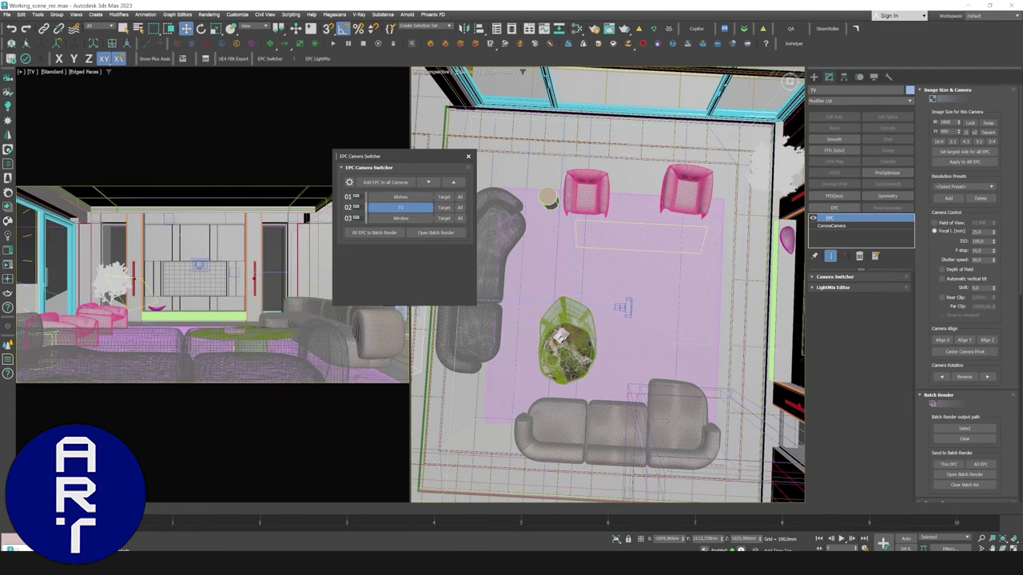
left_click(400, 218)
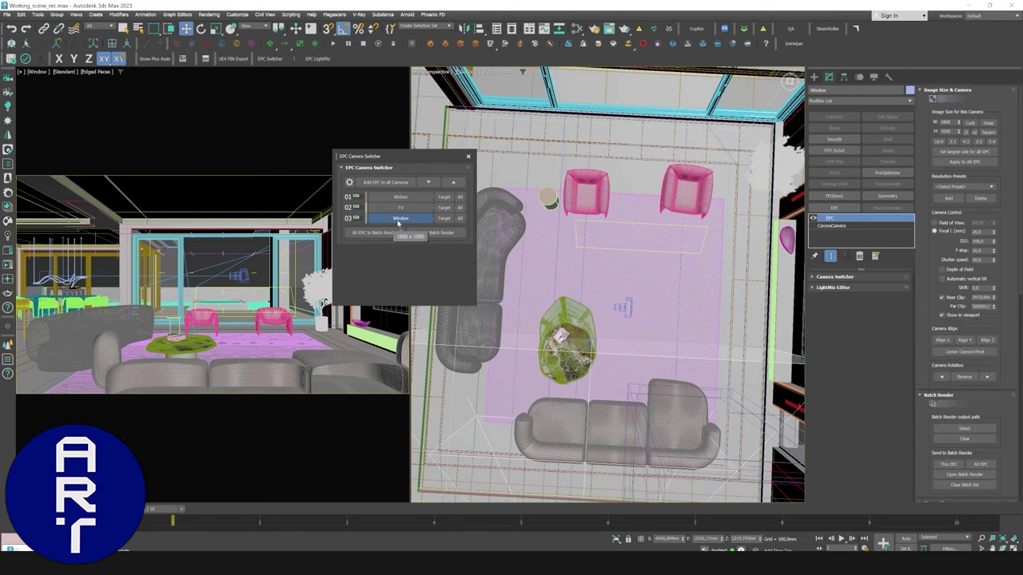
scroll(959, 360, "down", 5)
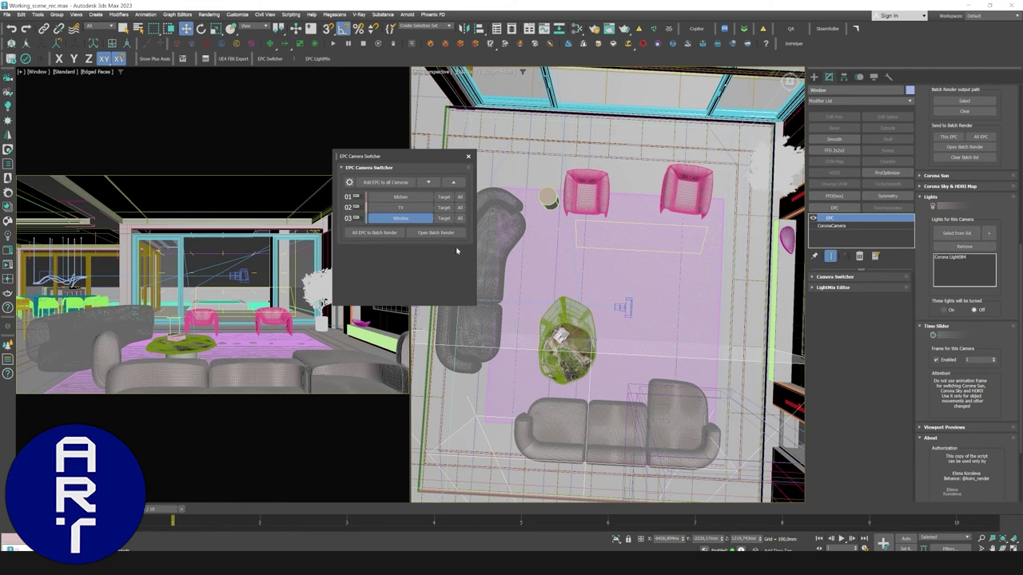
With Auto Key on at frame 1, shift the armchair with the side table towards the other armchair, and pull that armchair inward.
left_click(587, 206)
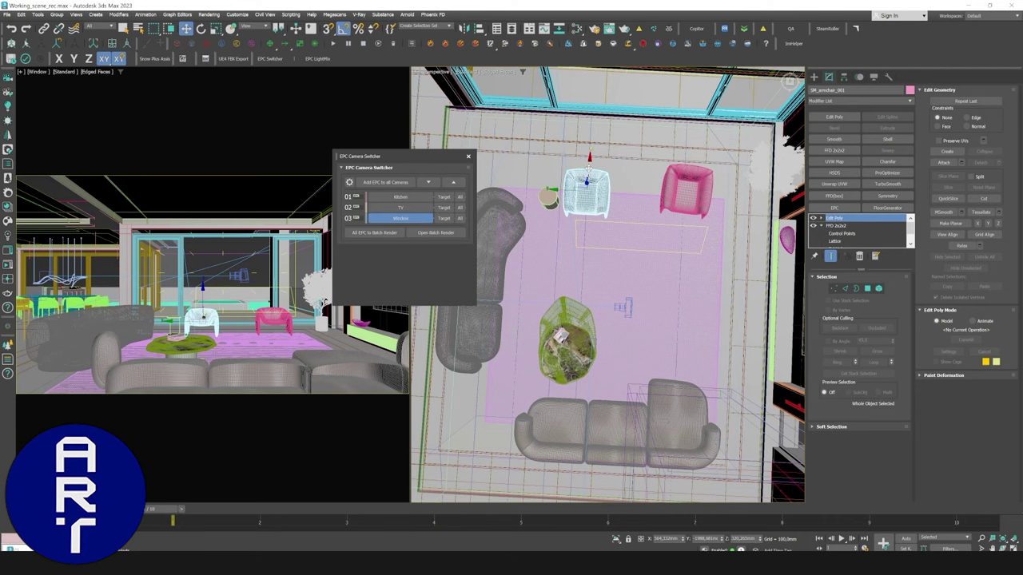
left_click(546, 196)
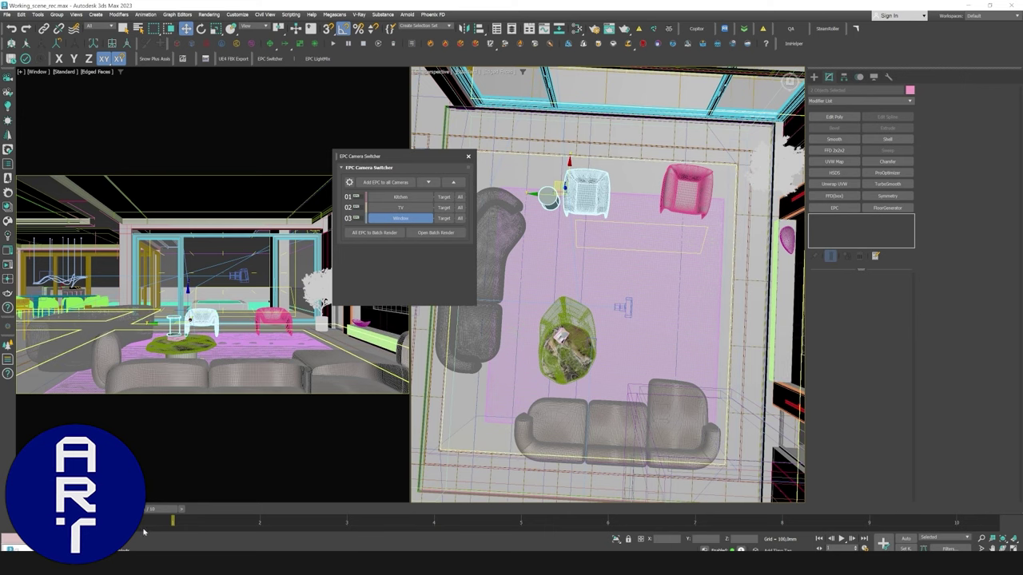
left_click(905, 540)
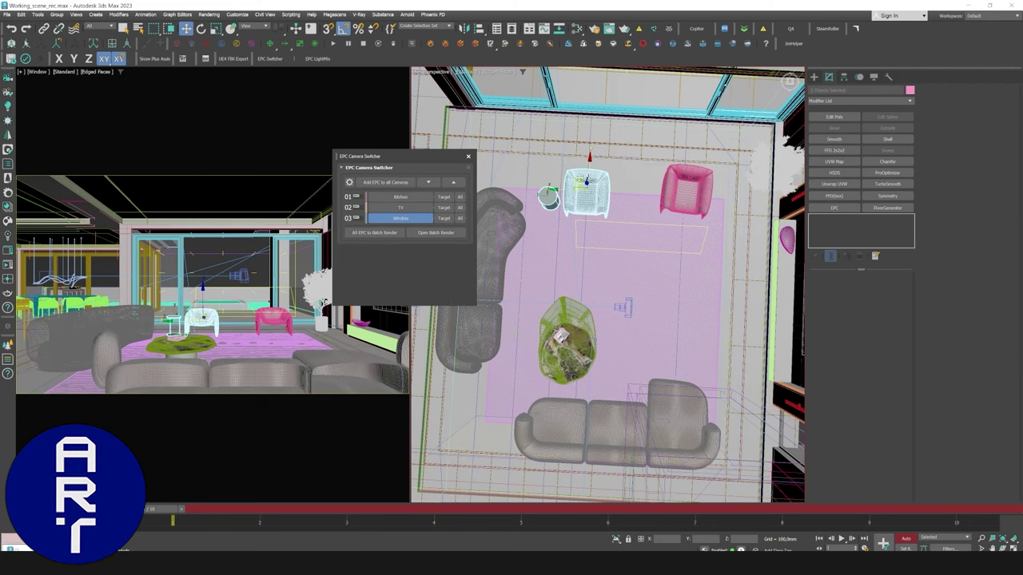
left_click_drag(548, 196, 562, 197)
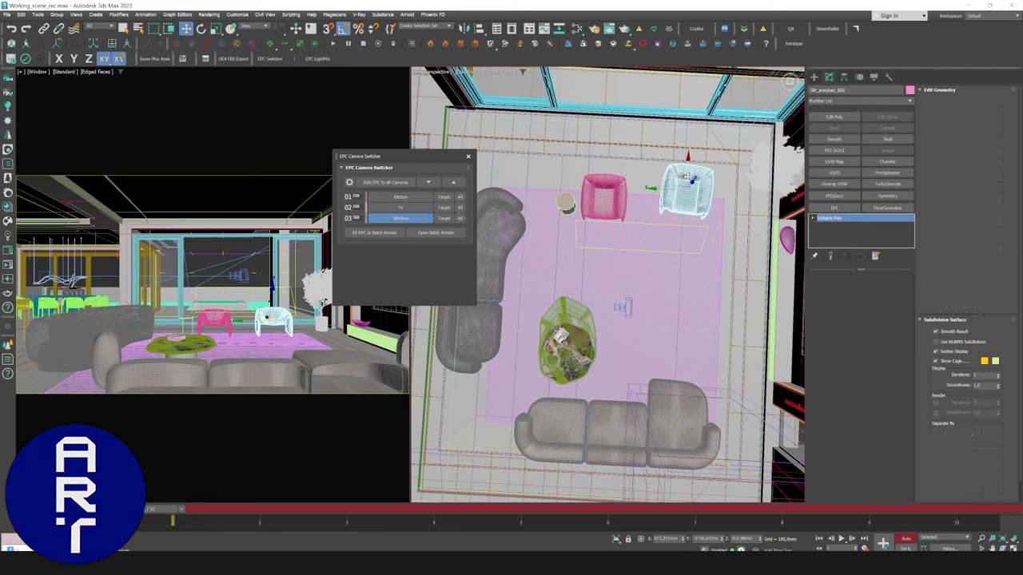
left_click_drag(681, 180, 673, 195)
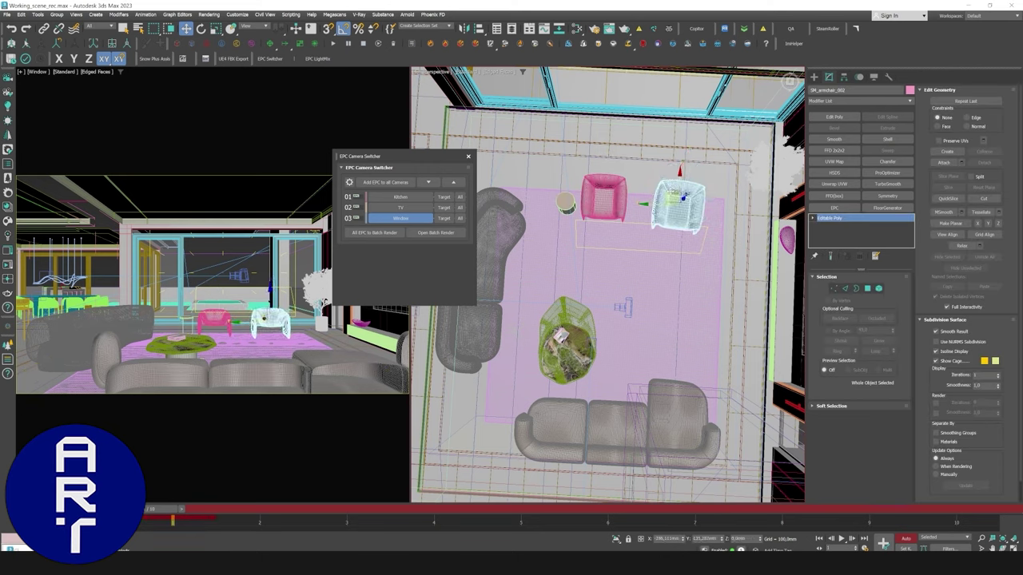
Animate the coffee table at frame 1 by moving it in front of the armchairs and rotating it 90 degrees, then turn Auto Key off.
left_click(564, 331)
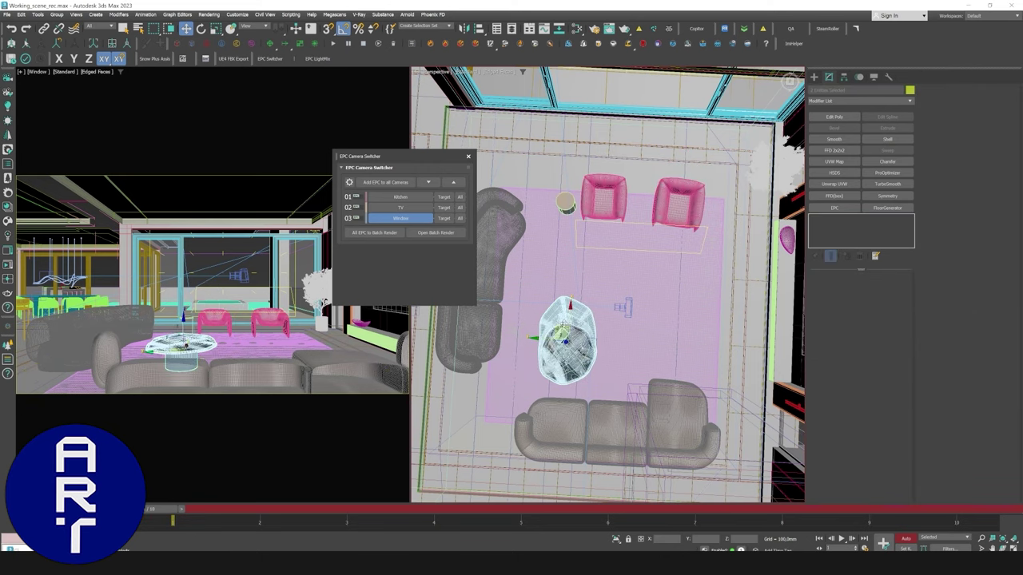
left_click_drag(563, 325, 618, 274)
key("e")
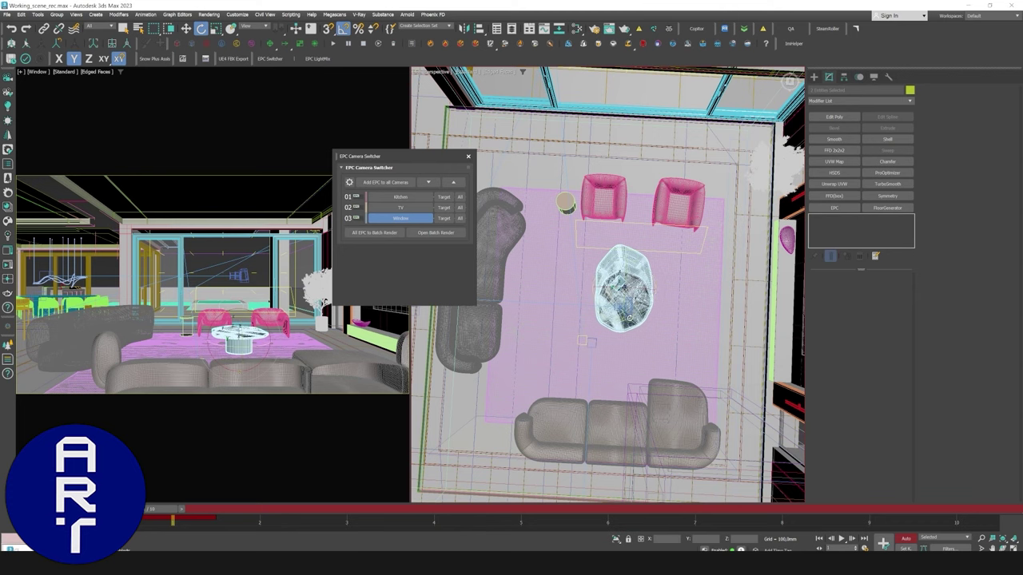
left_click_drag(630, 318, 604, 312)
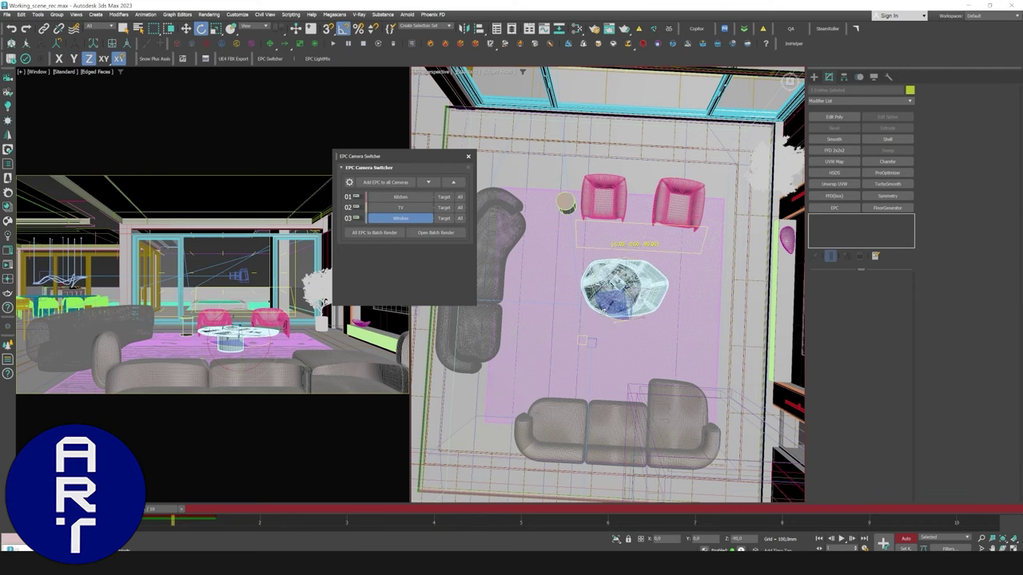
key("w")
mouse_move(618, 277)
left_mouse_down()
mouse_move(620, 289)
mouse_move(630, 278)
left_mouse_up()
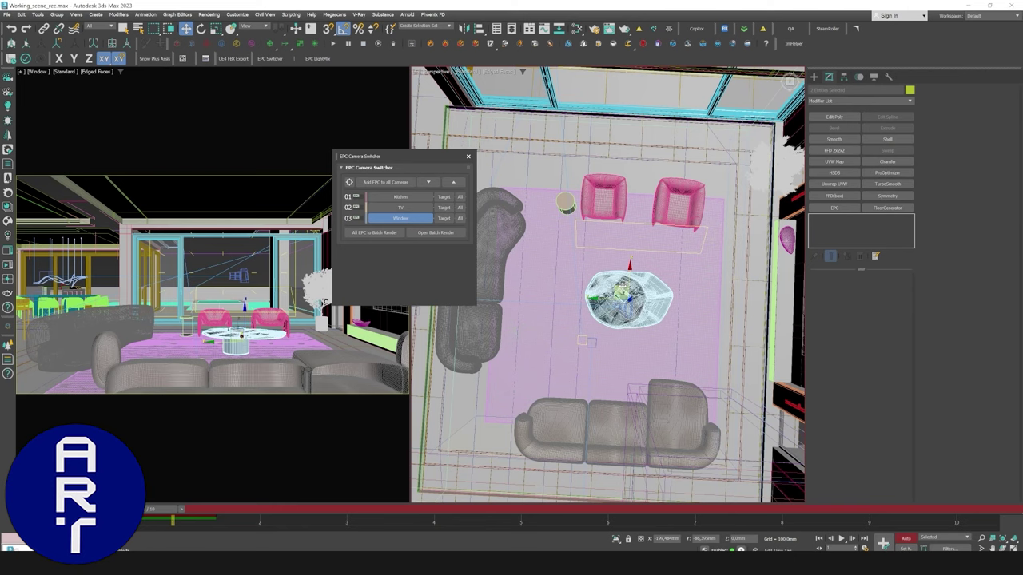
left_click(906, 539)
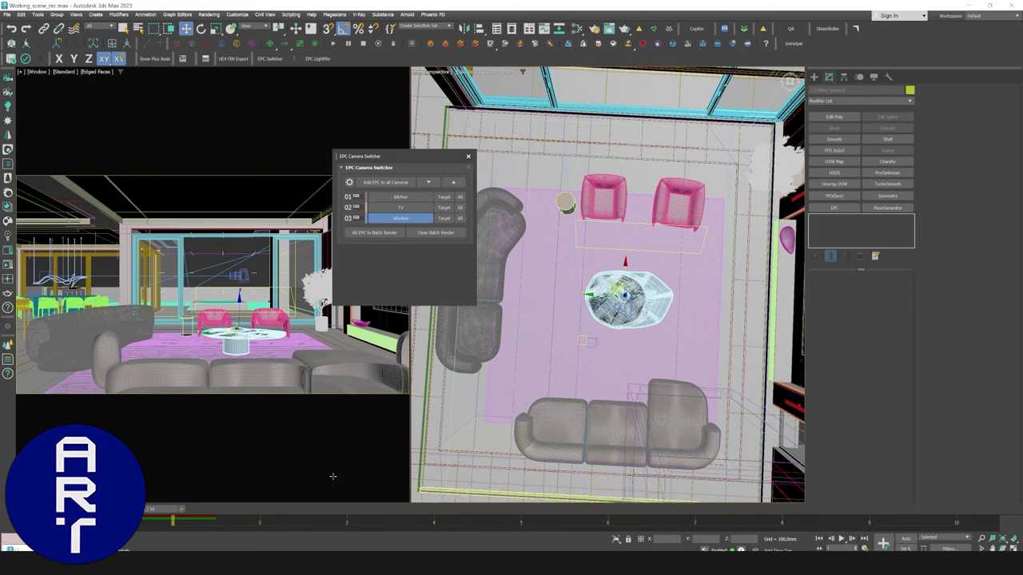
Compare the keyed furniture layouts by activating the TV camera and then the Window camera.
left_click(395, 208)
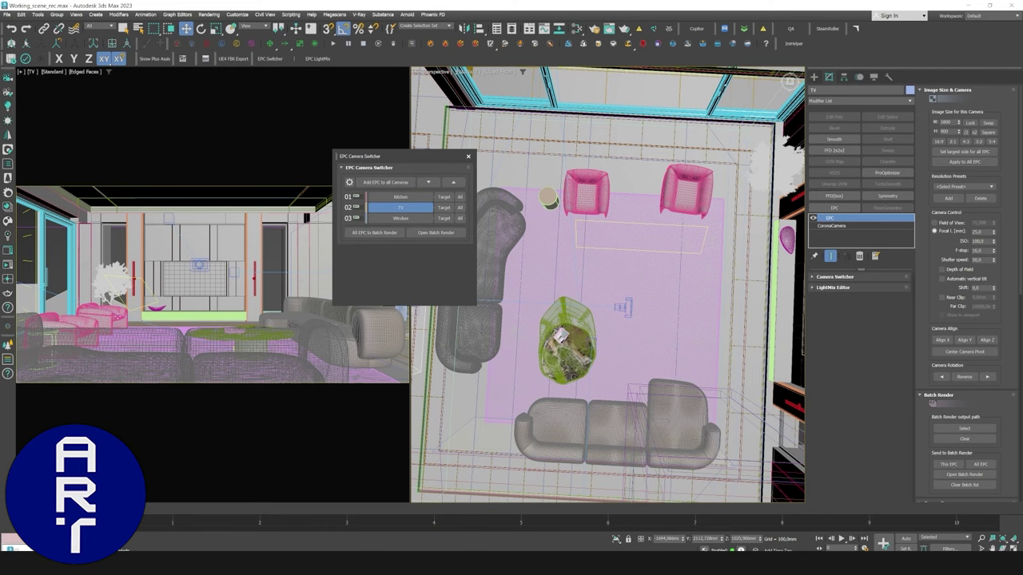
left_click(400, 218)
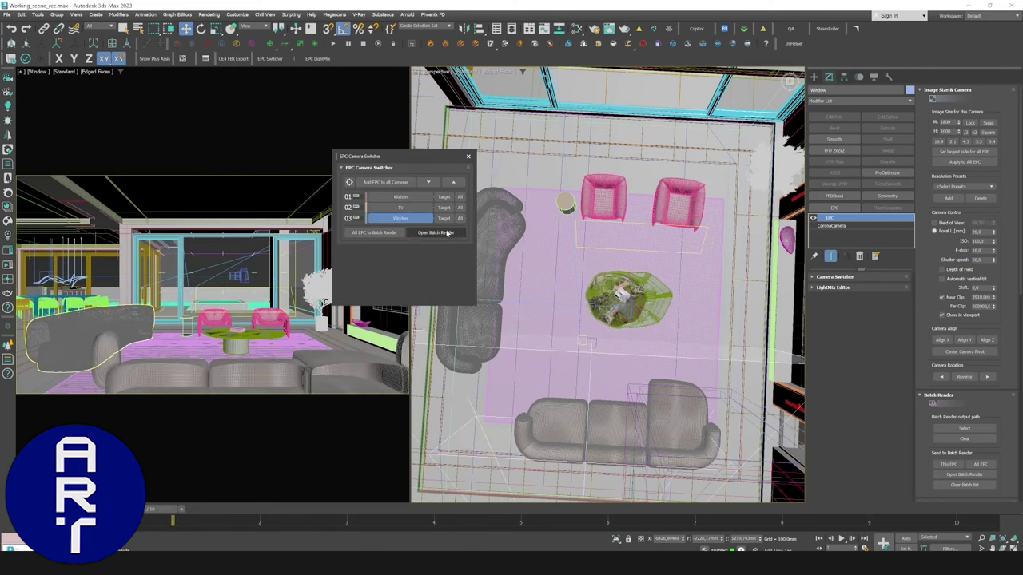
left_click(589, 235)
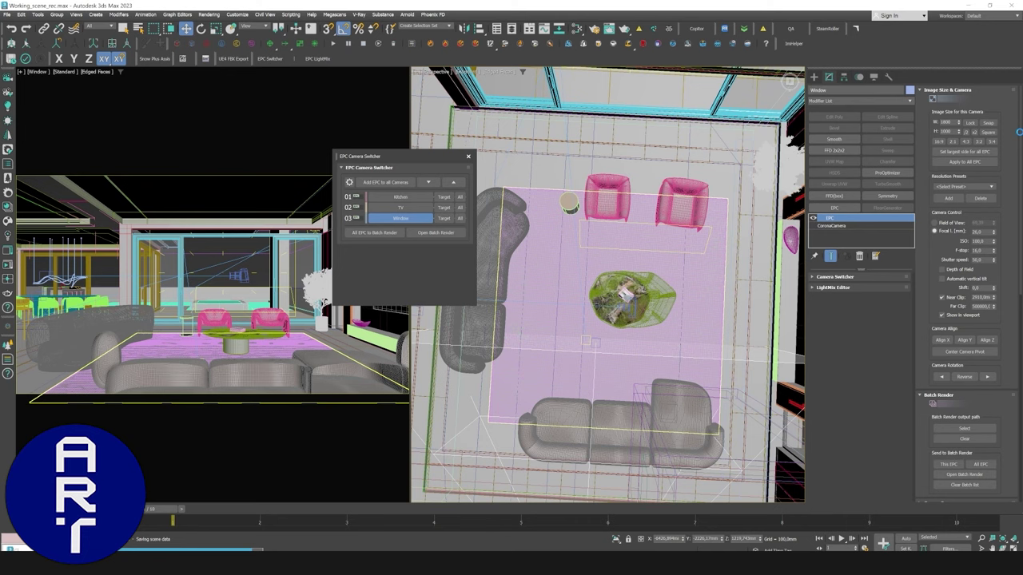
Assign Sky_corona as the Window camera's environment in its EPC Corona Sky & HDRI Map settings.
scroll(1018, 132, "down", 10)
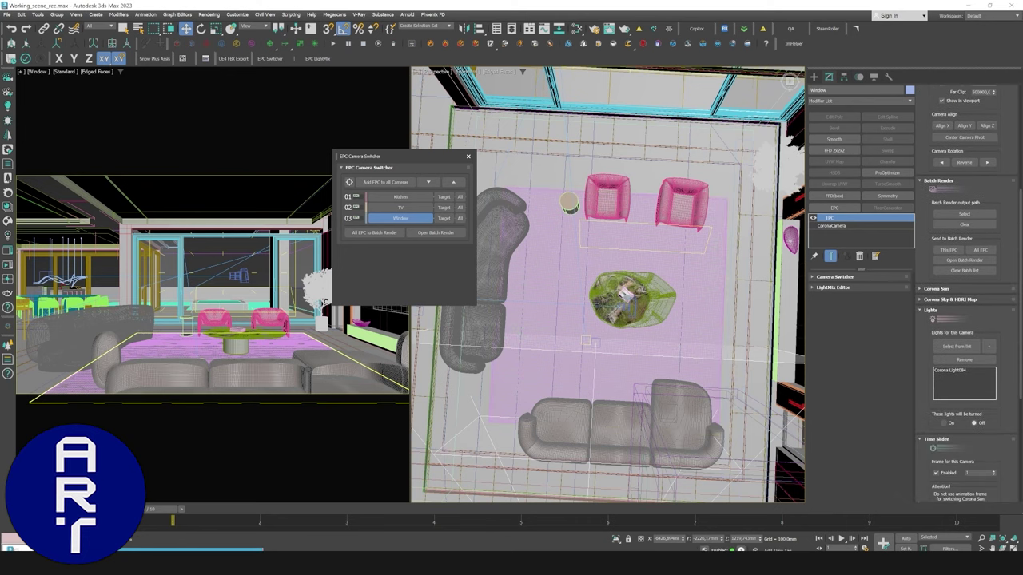
left_click(935, 231)
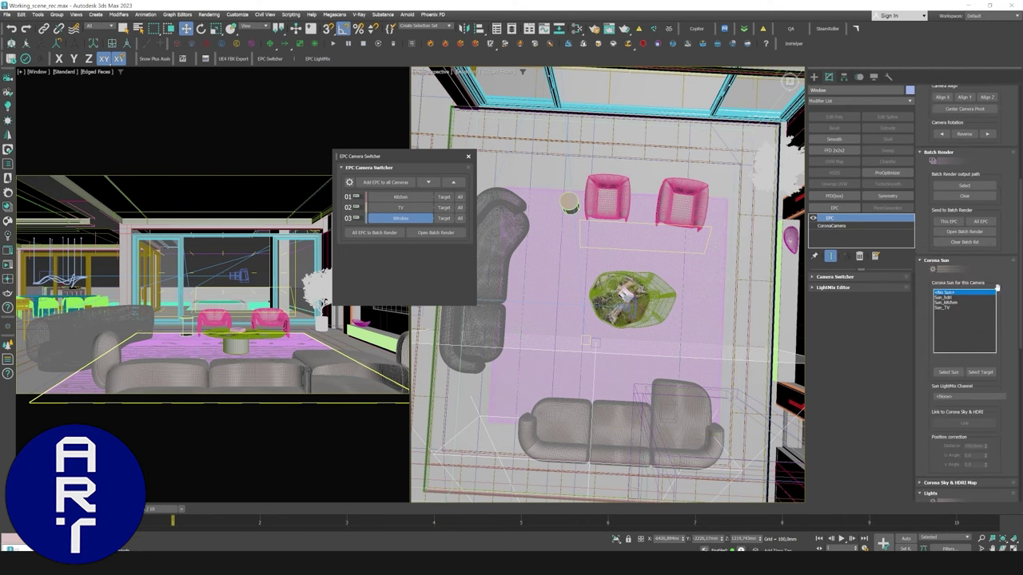
left_click(946, 479)
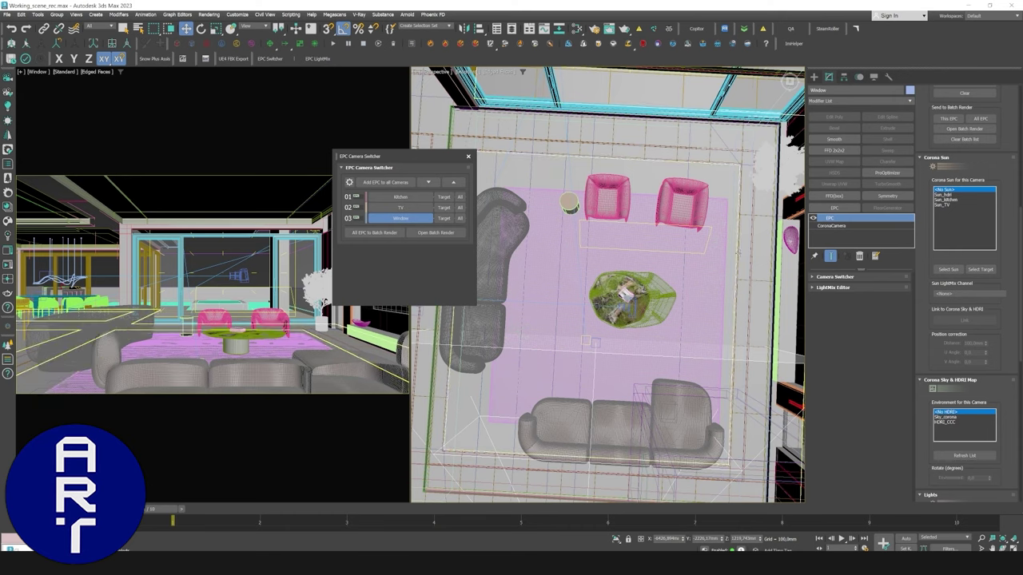
left_click(947, 417)
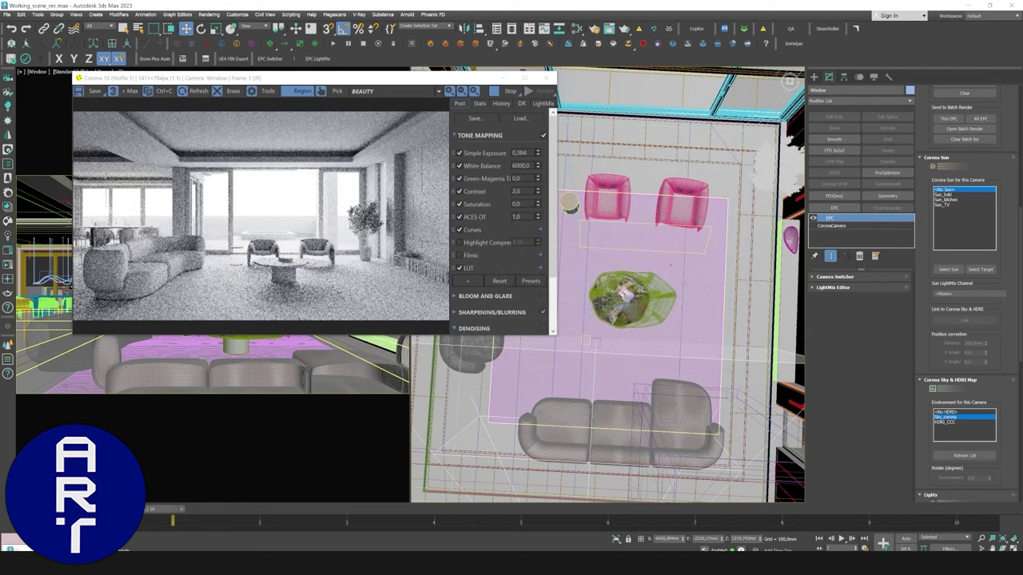
Check the Window camera's interactive render, then close the frame buffer and look over the whole house in perspective.
scroll(684, 295, "down", 3)
middle_click_drag(700, 272, 676, 231)
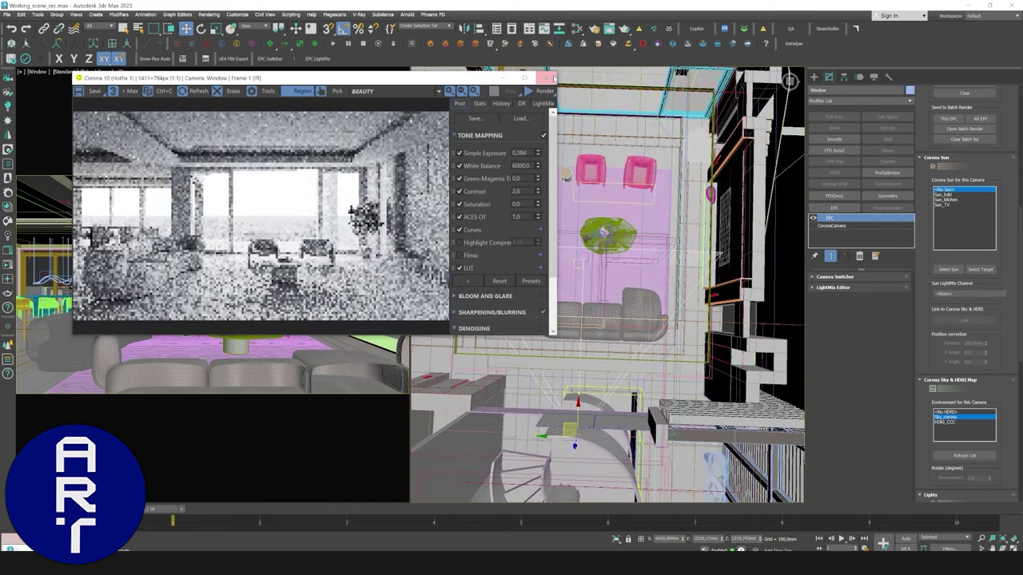
left_click(550, 78)
middle_click_drag(605, 309, 609, 228, "alt")
scroll(609, 228, "down", 5)
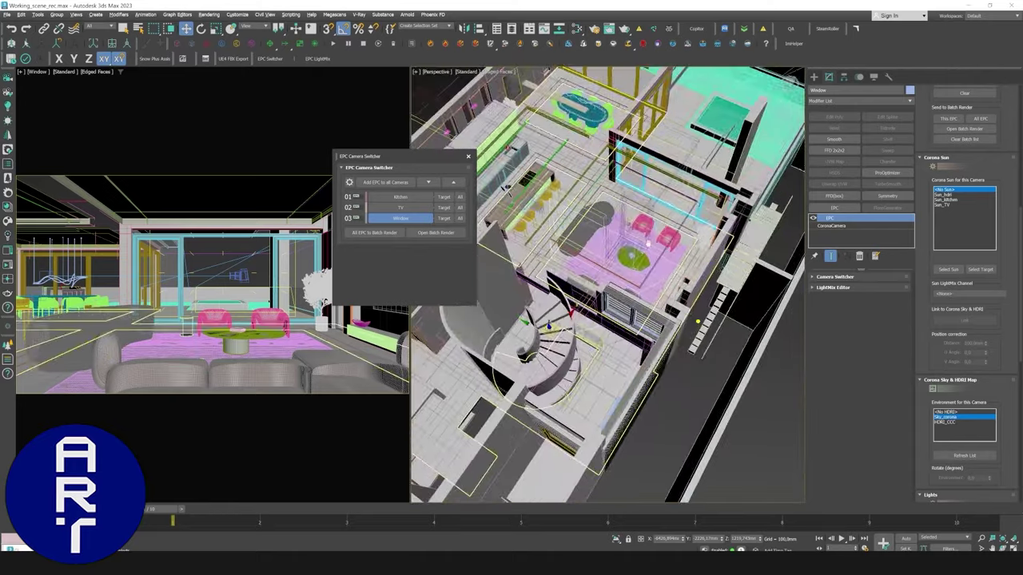
Create a targeted Corona Sun outside the house, aimed at the living room.
middle_click_drag(605, 276, 599, 231, "alt")
left_click(814, 77)
left_click(884, 135)
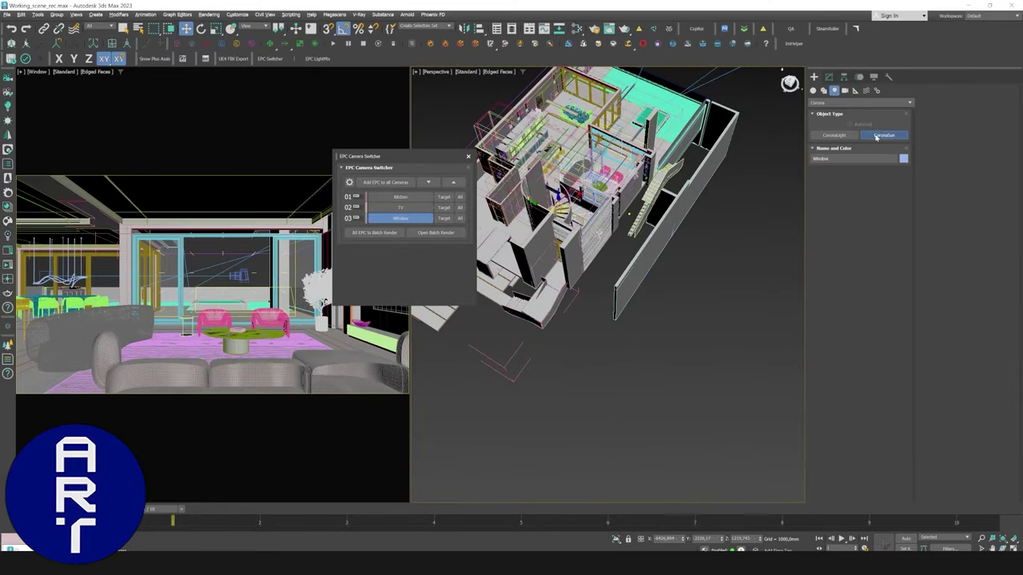
middle_click_drag(656, 272, 671, 354, "alt")
left_click_drag(622, 403, 629, 381)
key("w")
middle_click_drag(634, 206, 657, 197, "alt")
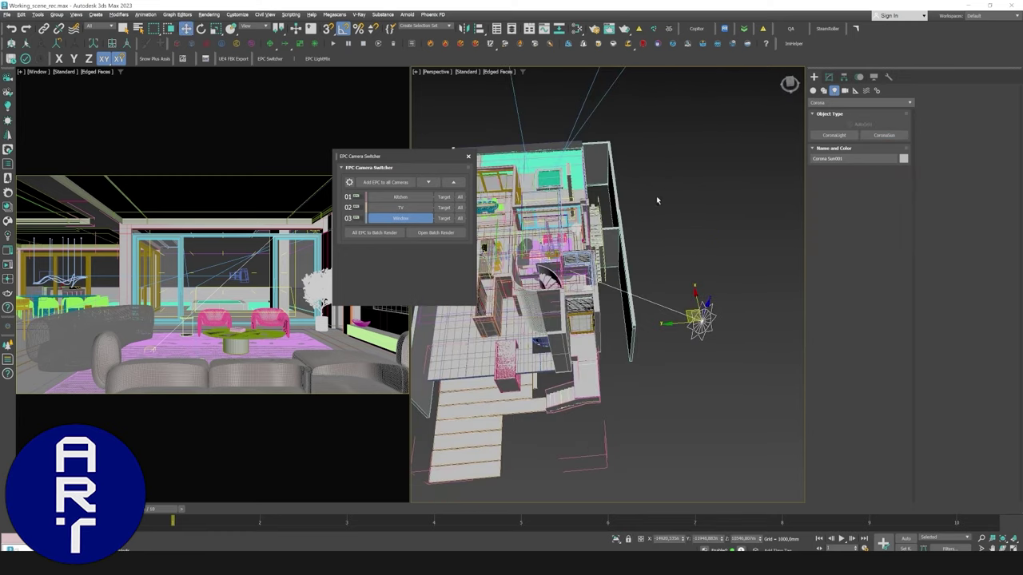
Rename the new Corona Sun as Sun_window.
left_click(828, 77)
left_click_drag(857, 91, 746, 92)
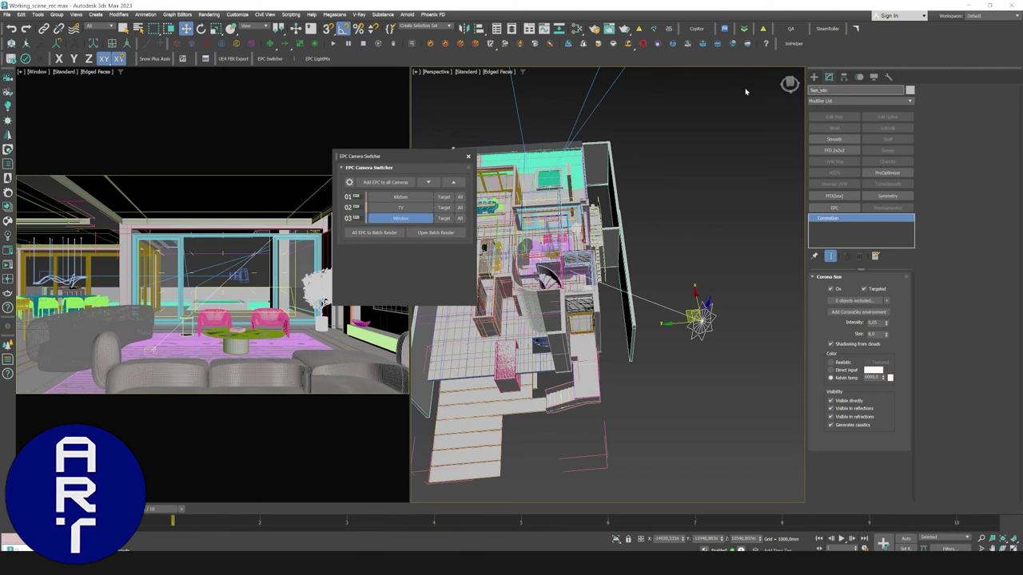
type("Sun_window")
Assign Sun_window as the Window camera's Corona Sun and start interactive rendering.
left_click(392, 220)
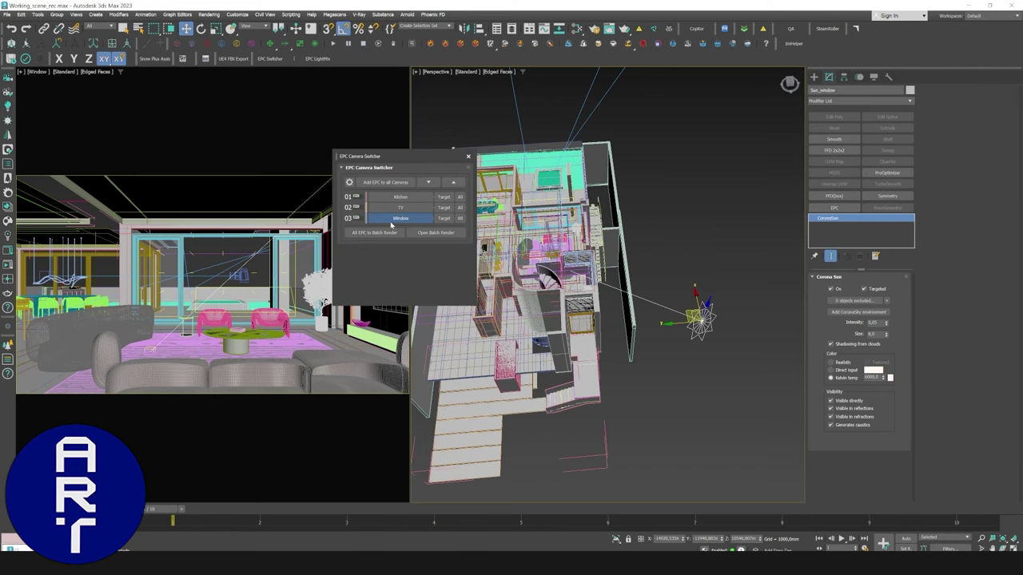
middle_click_drag(783, 253, 814, 253, "alt")
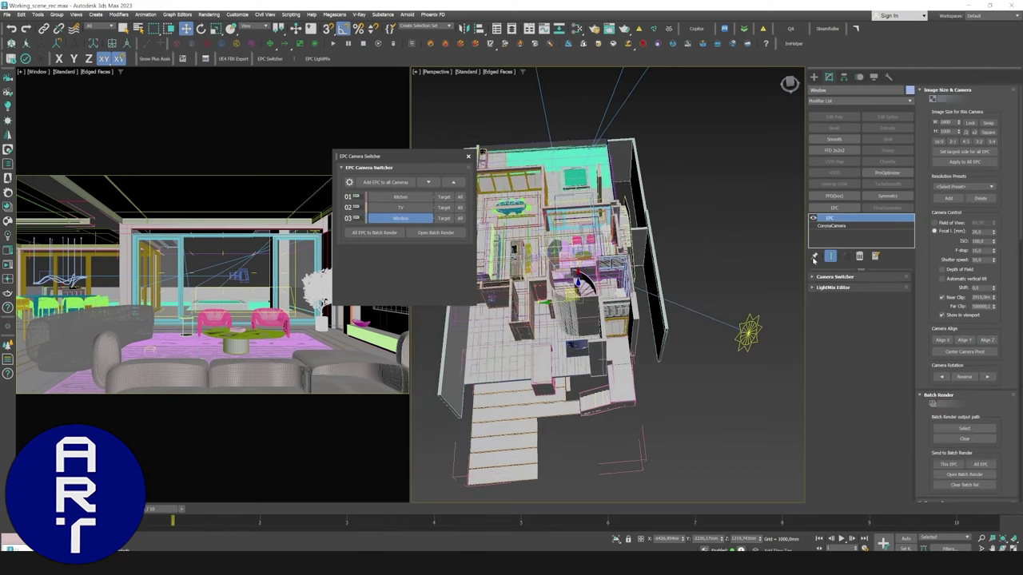
scroll(963, 234, "down", 8)
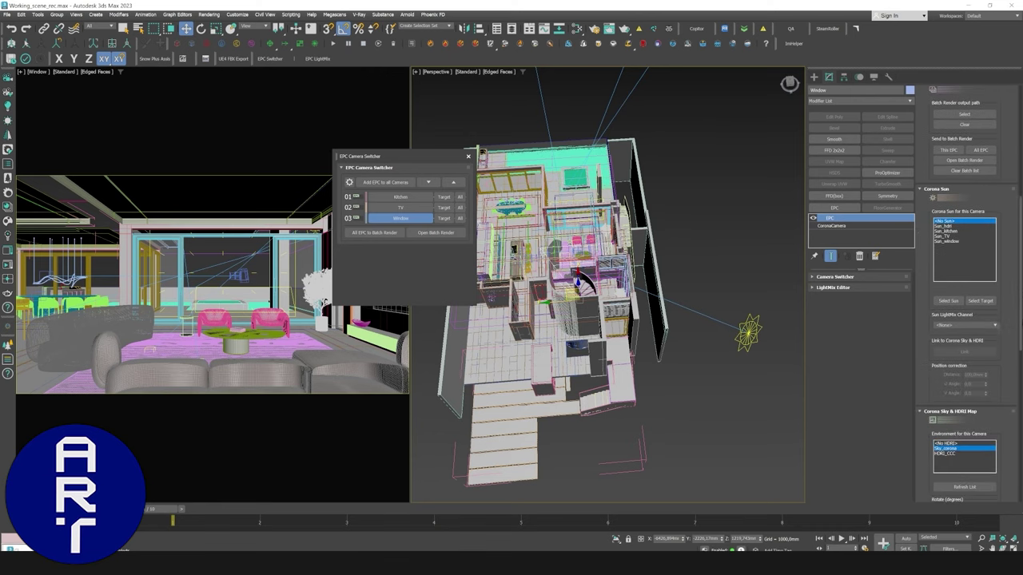
left_click(950, 241)
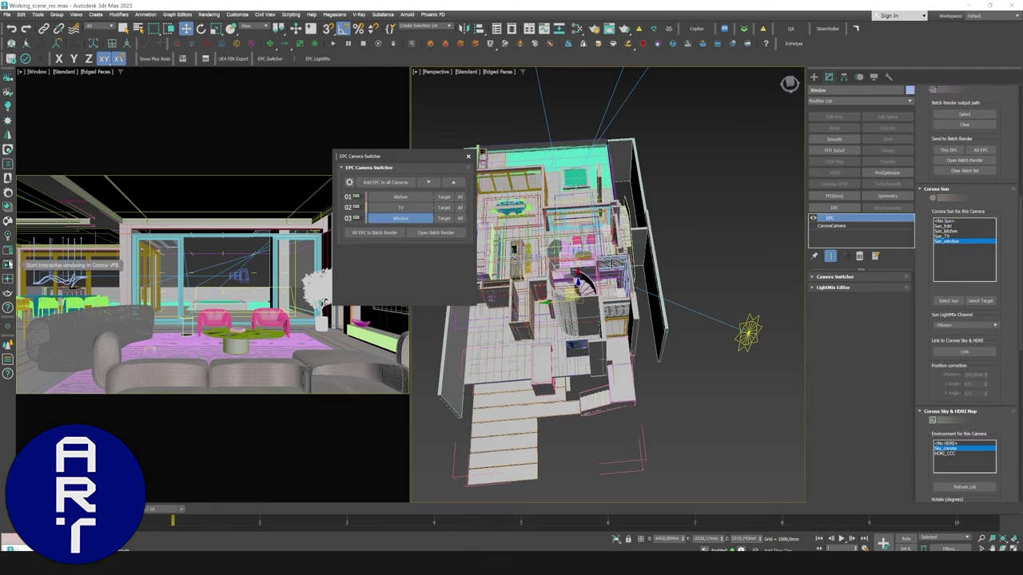
left_click(9, 264)
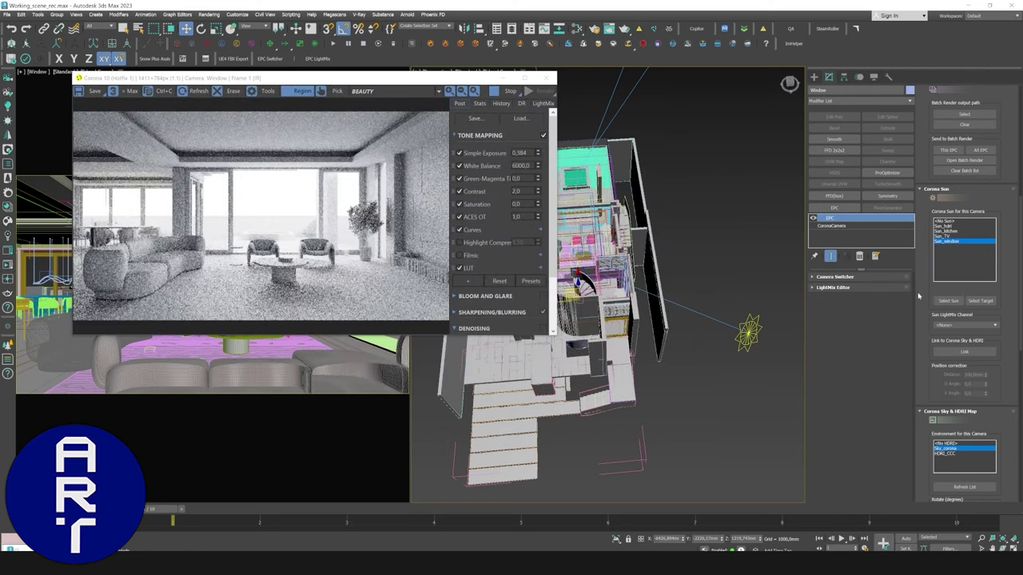
Set Sun_window's intensity and size to 1.0 and lower the sun vertically towards the house.
left_click(947, 300)
mouse_move(772, 295)
middle_mouse_down("alt")
mouse_move(763, 256)
mouse_move(740, 228)
middle_mouse_up("alt")
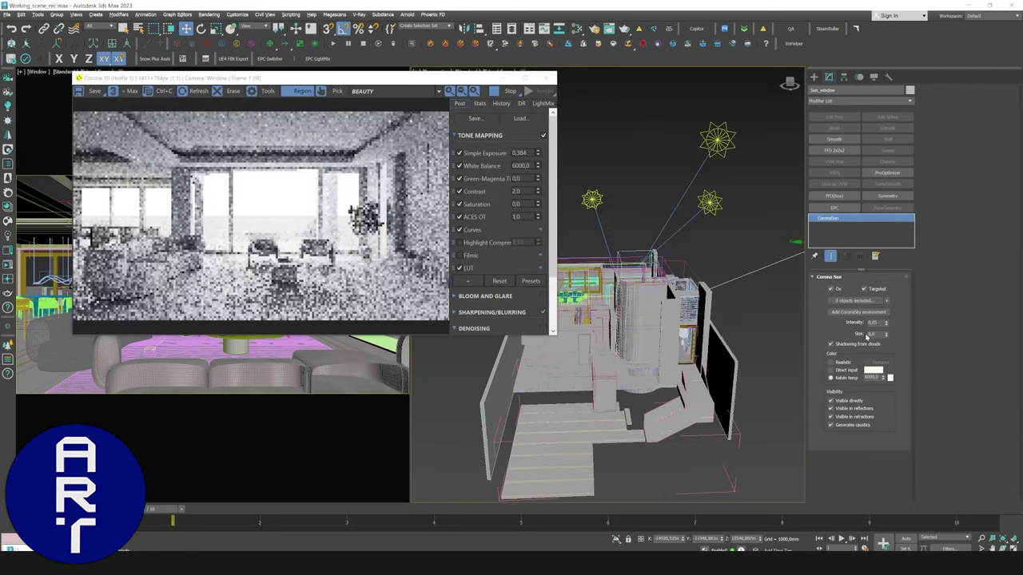
right_click(886, 335)
middle_click_drag(736, 309, 669, 288)
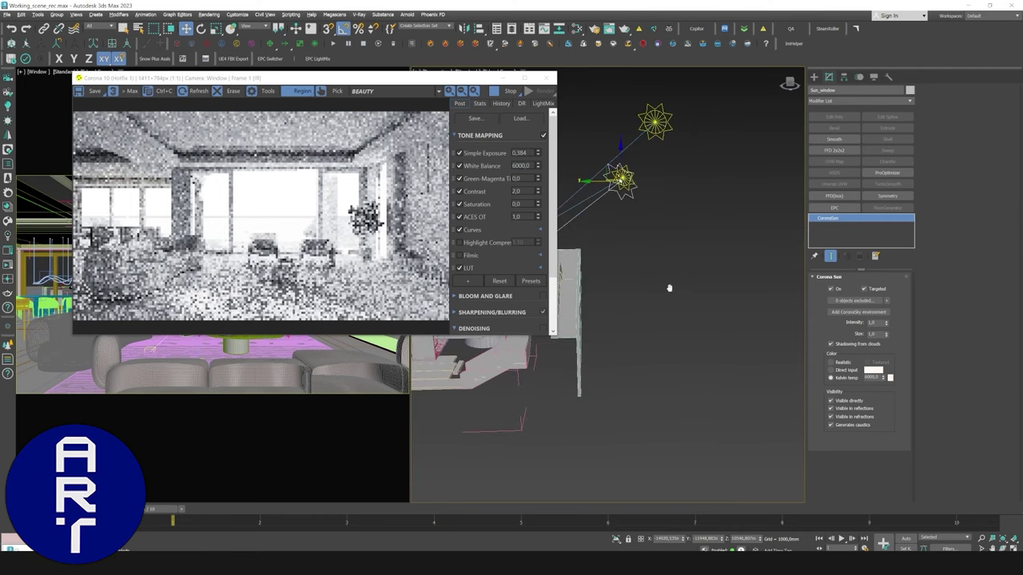
left_click_drag(622, 162, 618, 207)
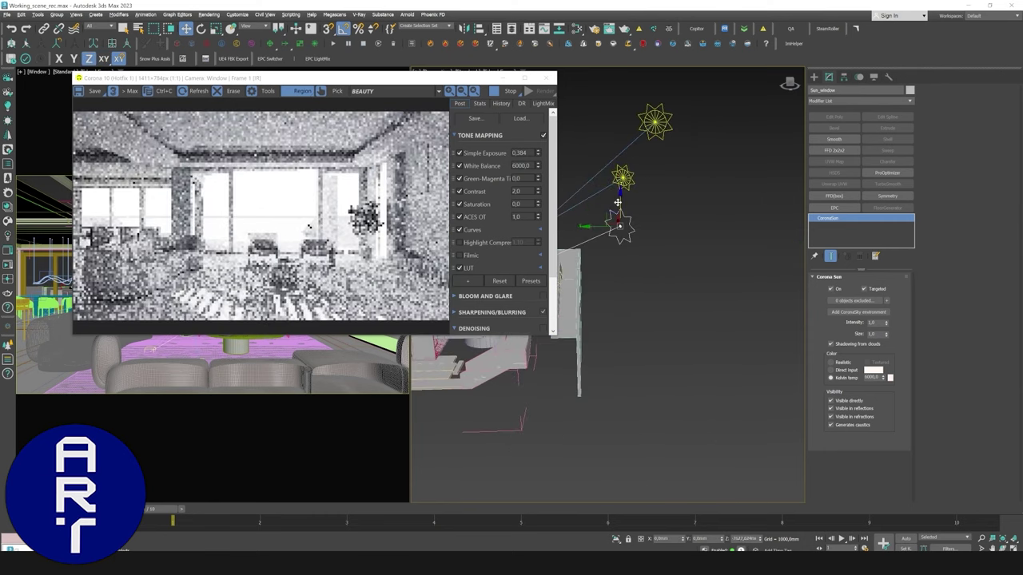
middle_click_drag(618, 206, 735, 327, "alt")
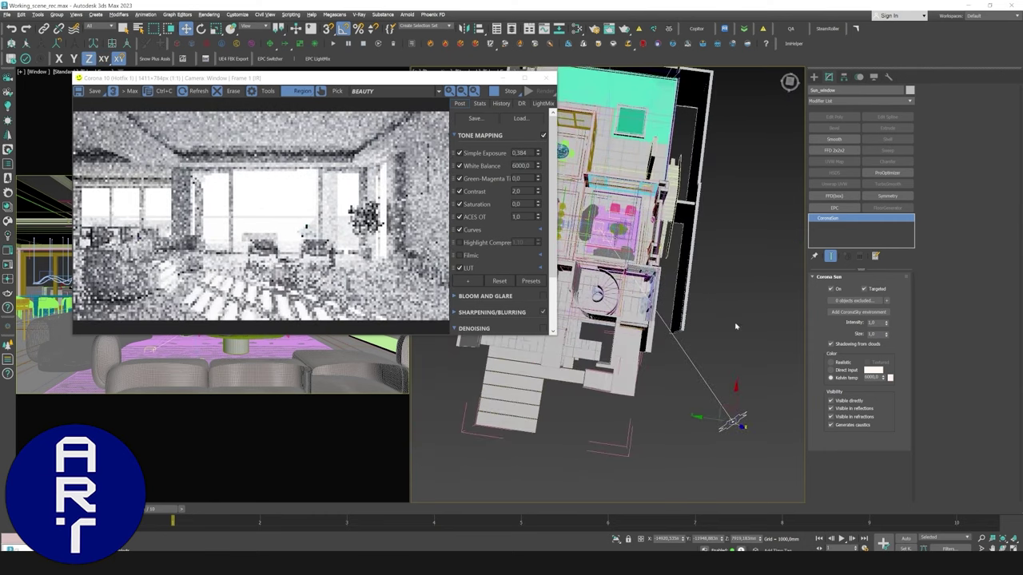
Move Sun_window horizontally to adjust the angle of the sunlight falling on the living room floor.
left_click(732, 419)
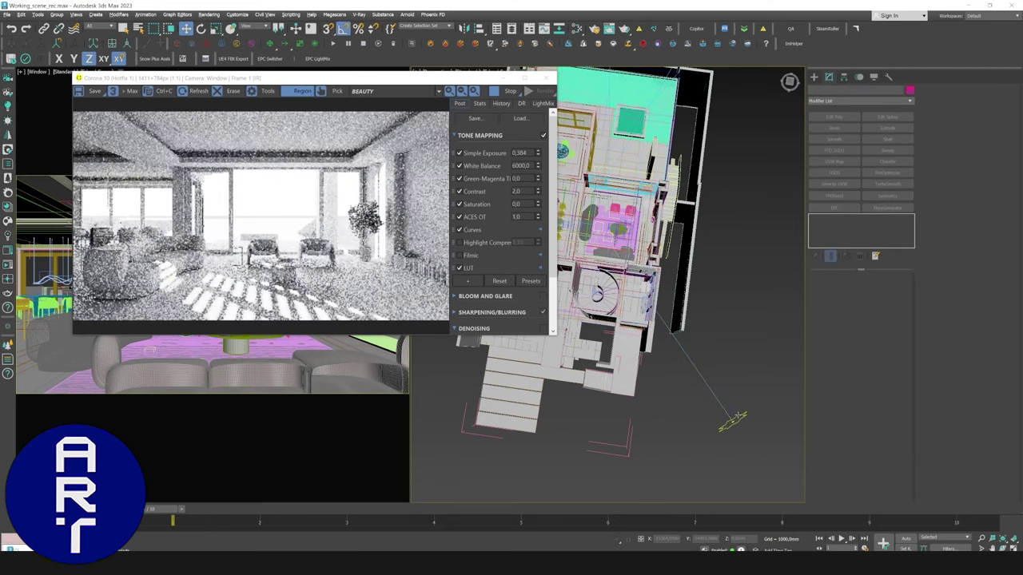
left_click(737, 420)
left_click_drag(734, 418, 712, 421)
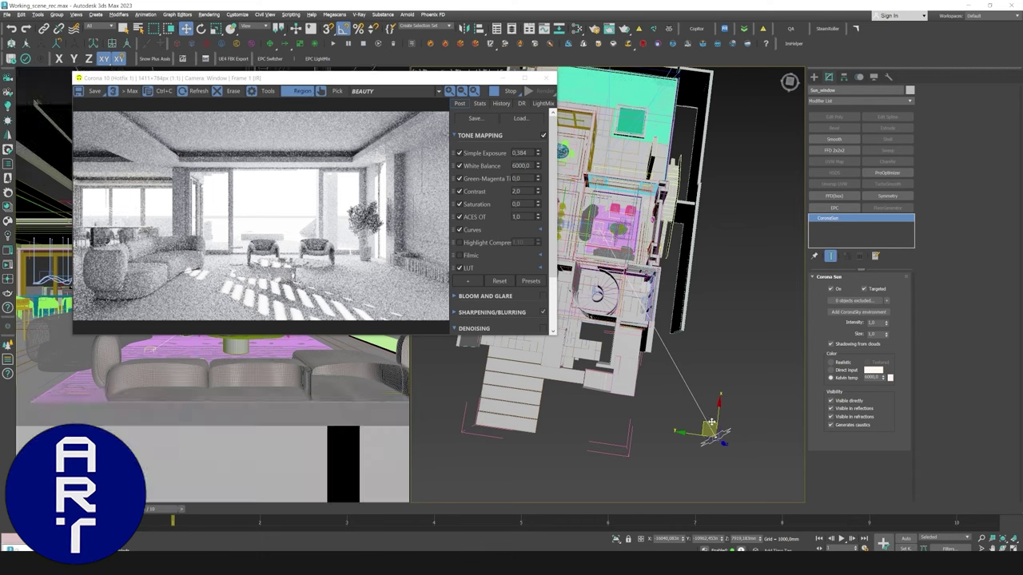
left_click_drag(711, 421, 722, 421)
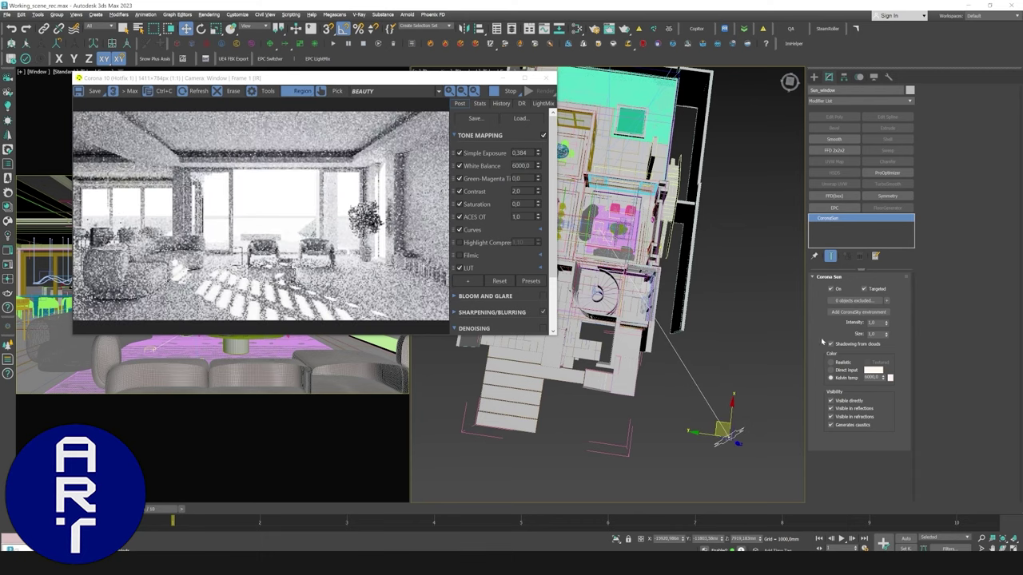
Set Sun_window's size to 2.0 and intensity to 0.1, and the render's simple exposure to 0.408.
double_click(873, 335)
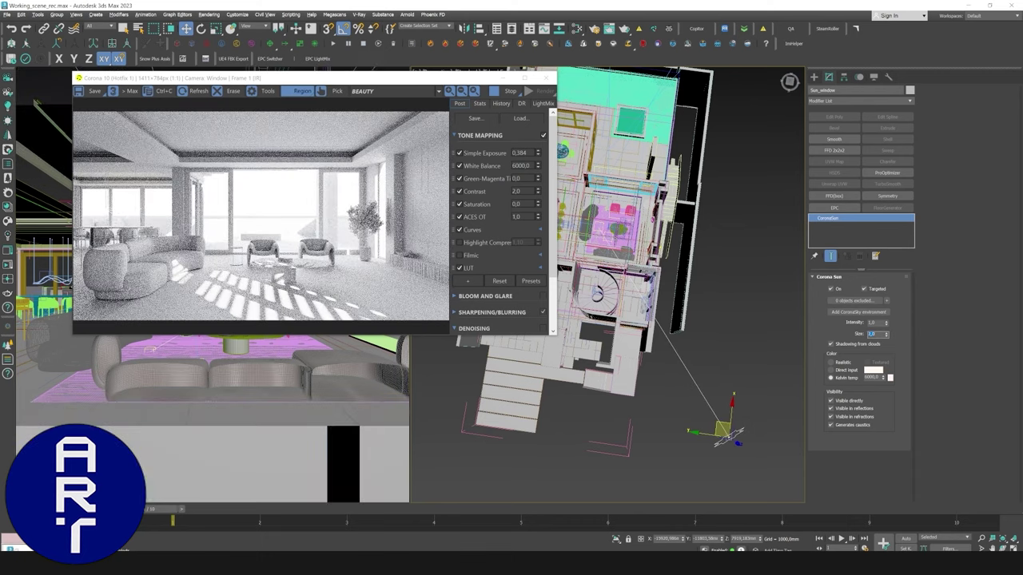
type("2")
key("Return")
left_click(874, 322)
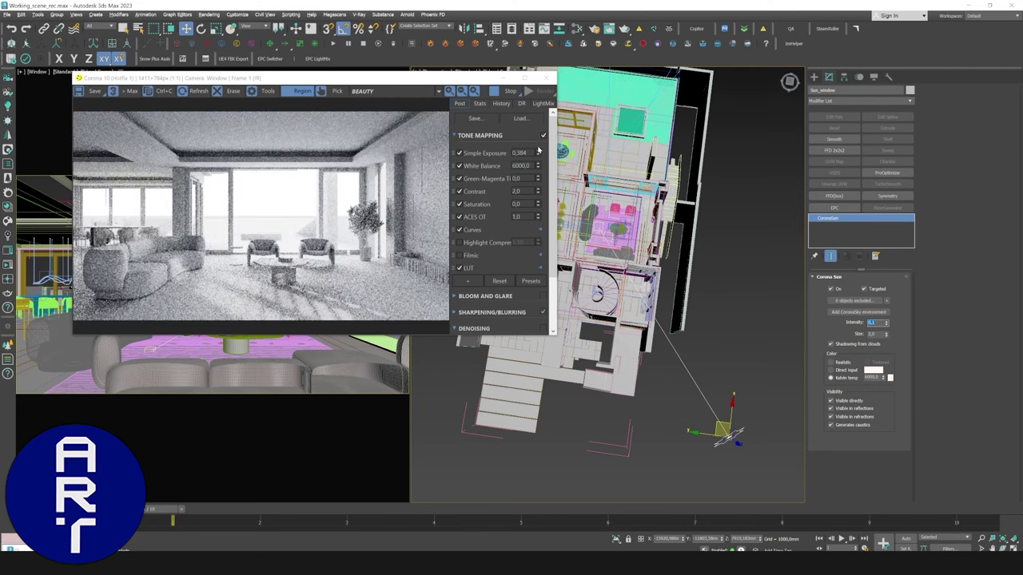
left_click_drag(538, 153, 539, 152)
Set the intensity of the rectangular Corona light at the living room's terrace window to 8.
scroll(669, 243, "up", 5)
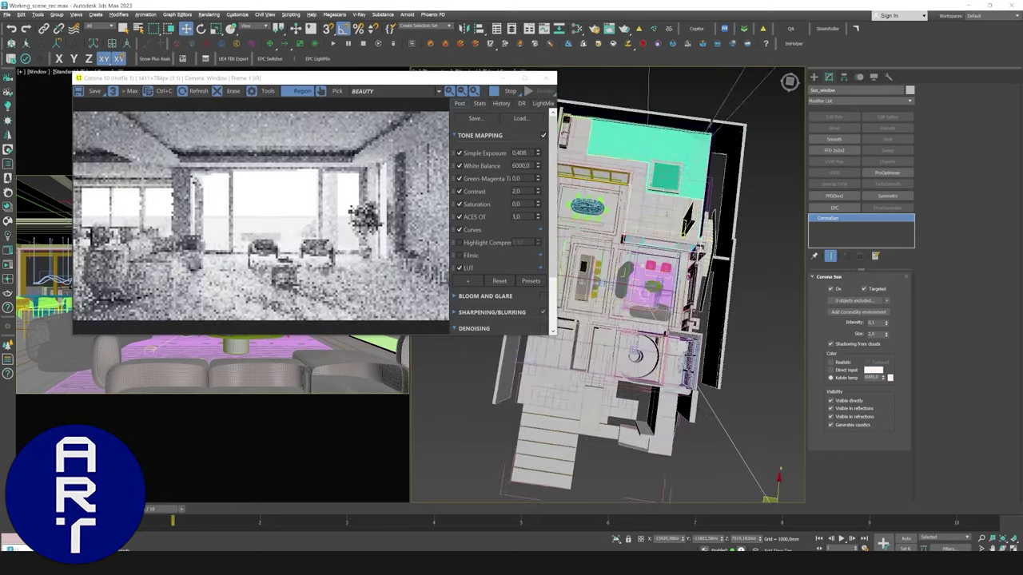
left_click(668, 240)
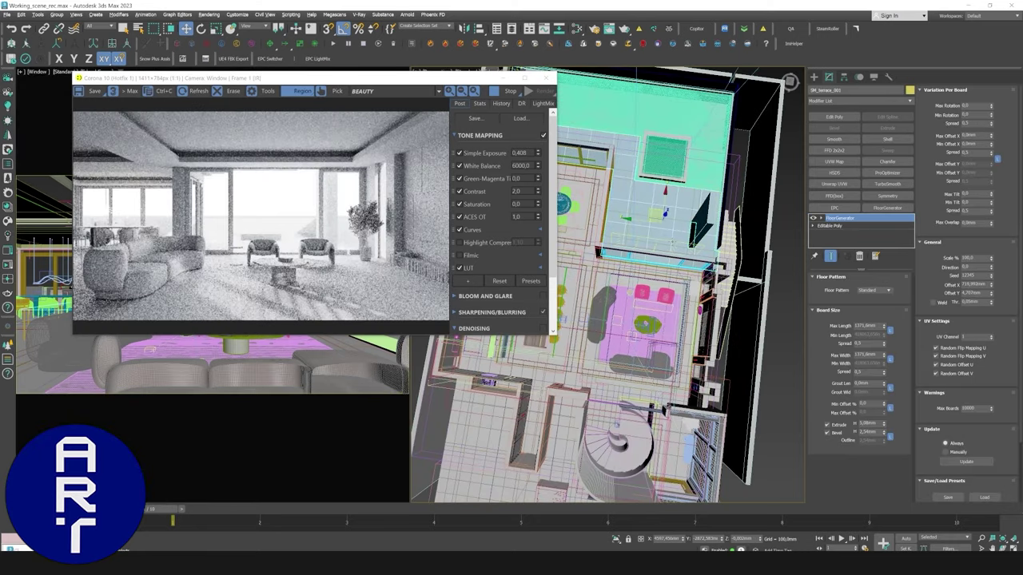
double_click(835, 307)
type("8")
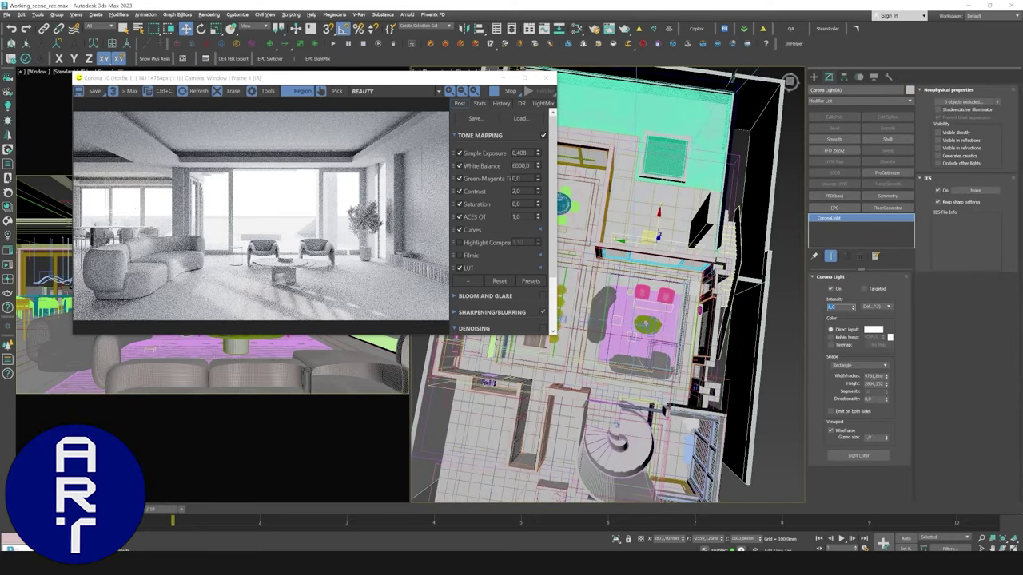
key("Return")
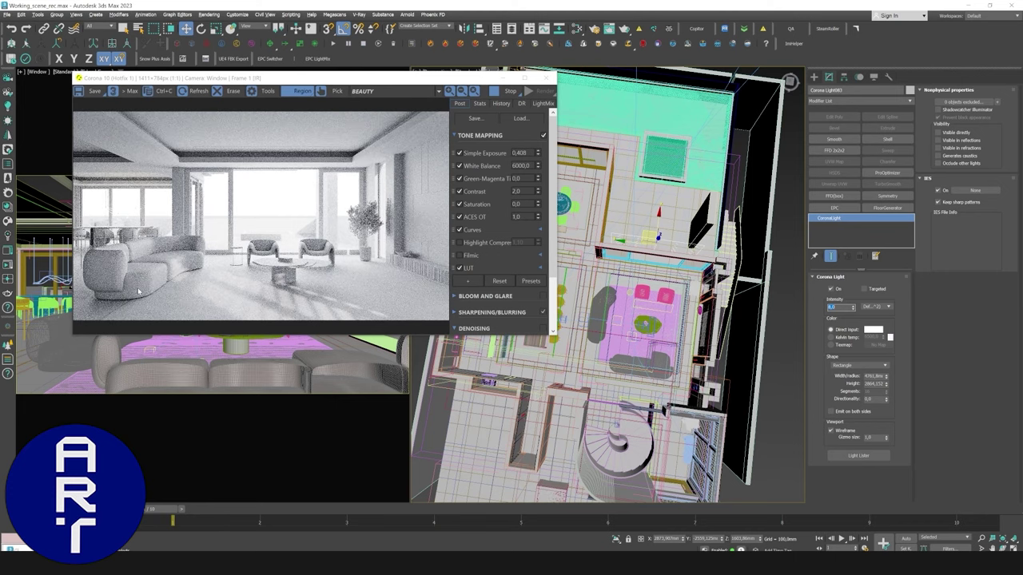
Inspect the Window camera's render up close around the sofa and floor, and save the scene.
scroll(289, 290, "up", 3)
scroll(286, 284, "down", 3)
scroll(171, 297, "up", 3)
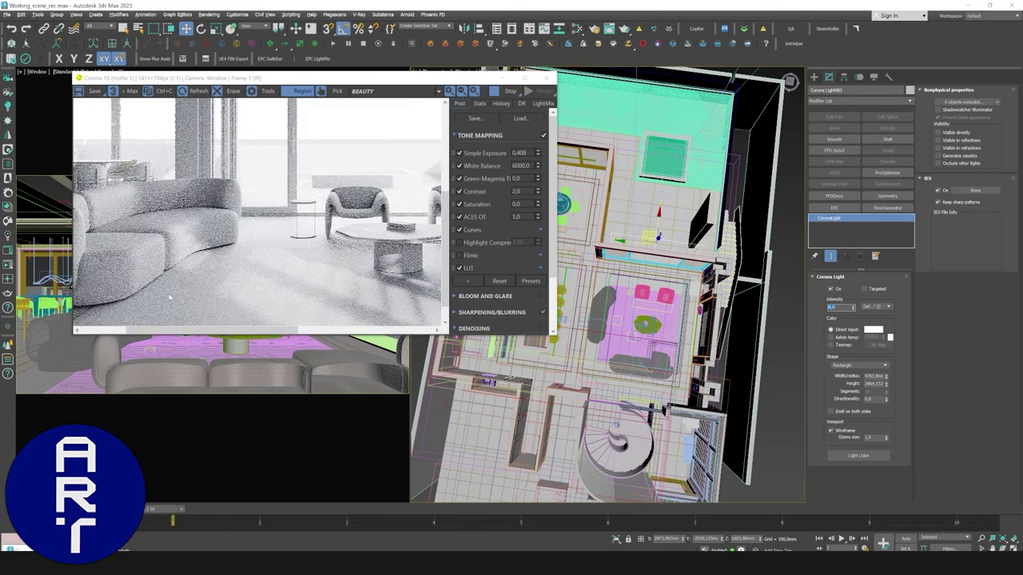
scroll(170, 296, "down", 3)
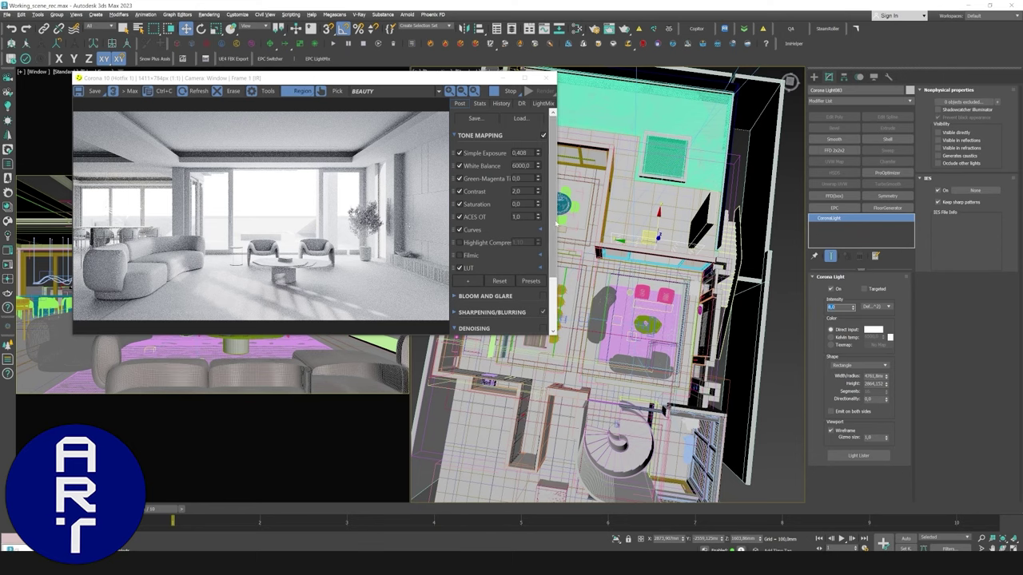
mouse_move(552, 223)
left_mouse_down()
mouse_move(552, 277)
mouse_move(552, 243)
left_mouse_up()
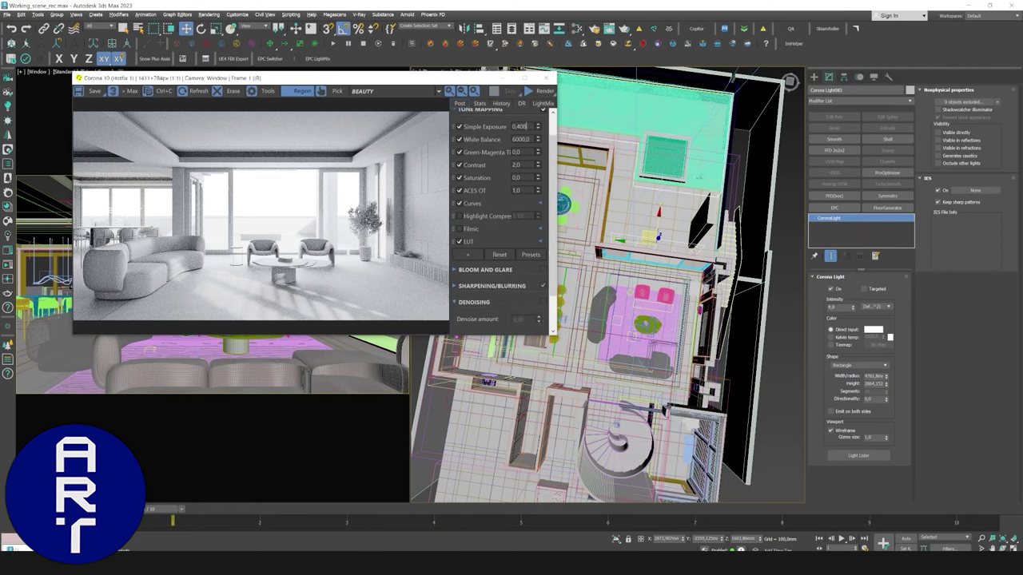
middle_click_drag(689, 172, 705, 203, "alt")
left_click(780, 186)
key("ctrl+s")
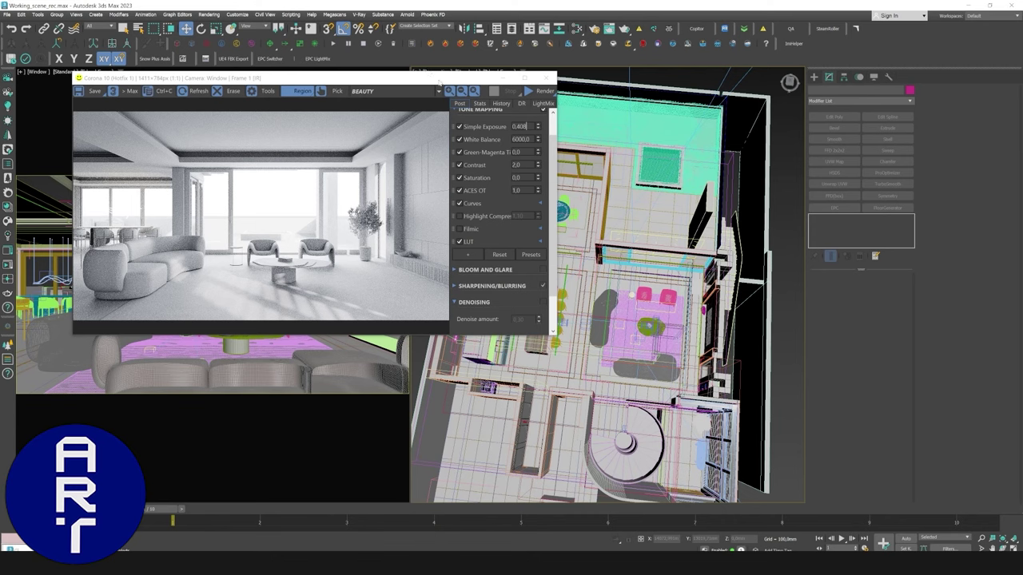
Arrange the render window and the EPC Camera Switcher side by side so both are accessible.
left_click_drag(438, 84, 425, 217)
left_click_drag(416, 157, 649, 158)
left_click_drag(467, 214, 429, 101)
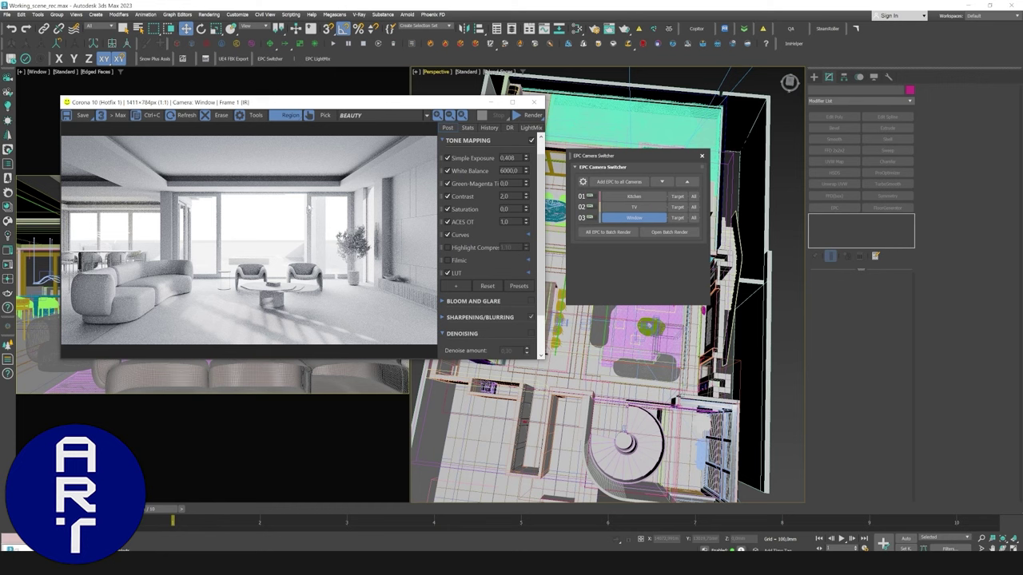
Switch to the TV camera, start its interactive render, dismiss the missing-assets message, and set simple exposure to 0.284.
left_click(634, 218)
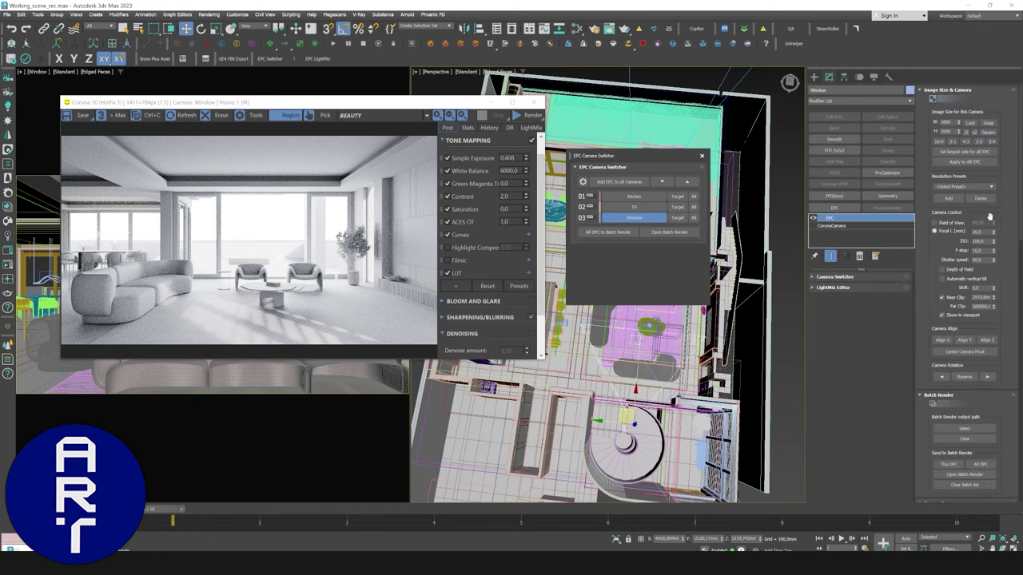
left_click(647, 207)
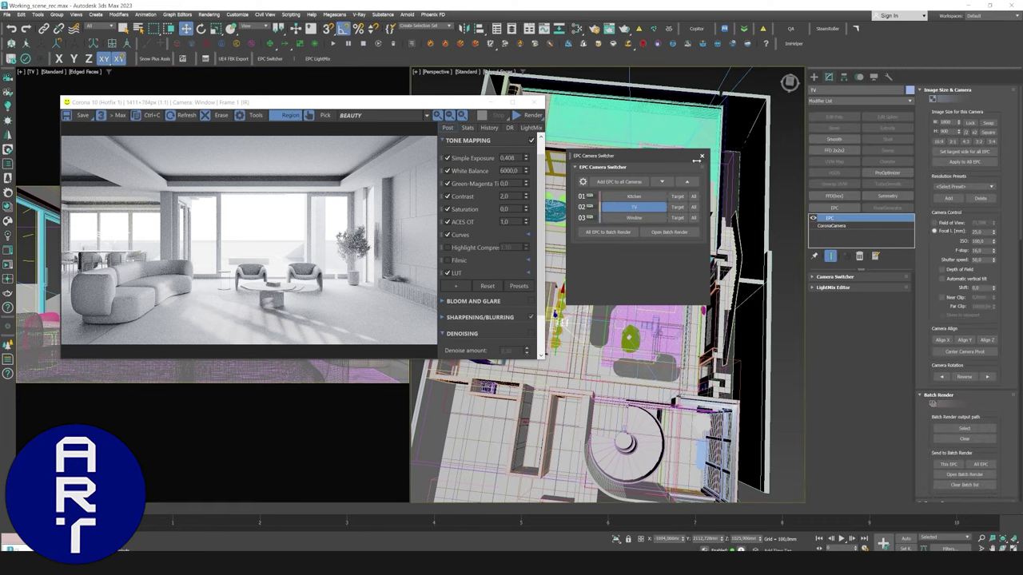
left_click(531, 117)
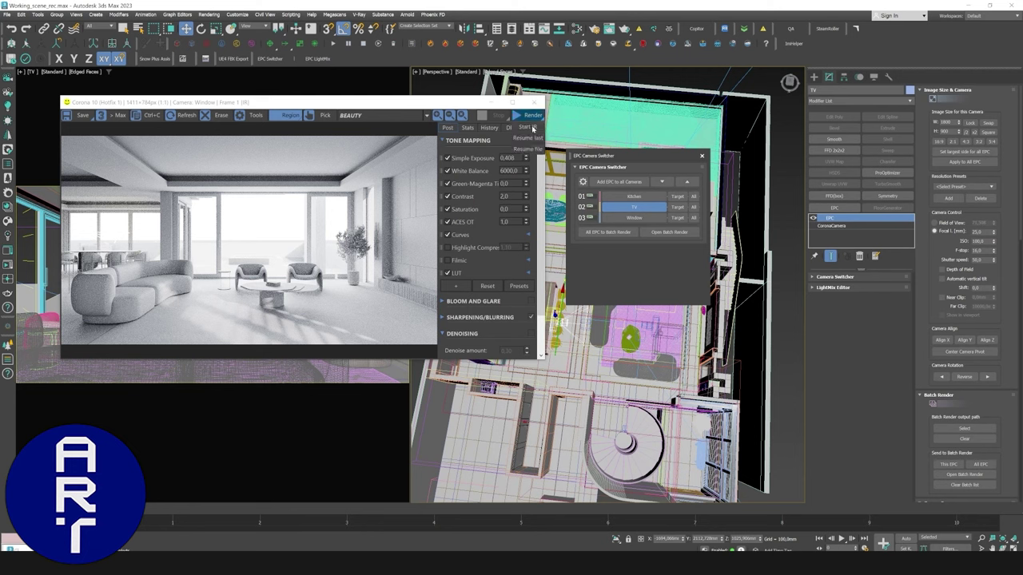
key("shift+q")
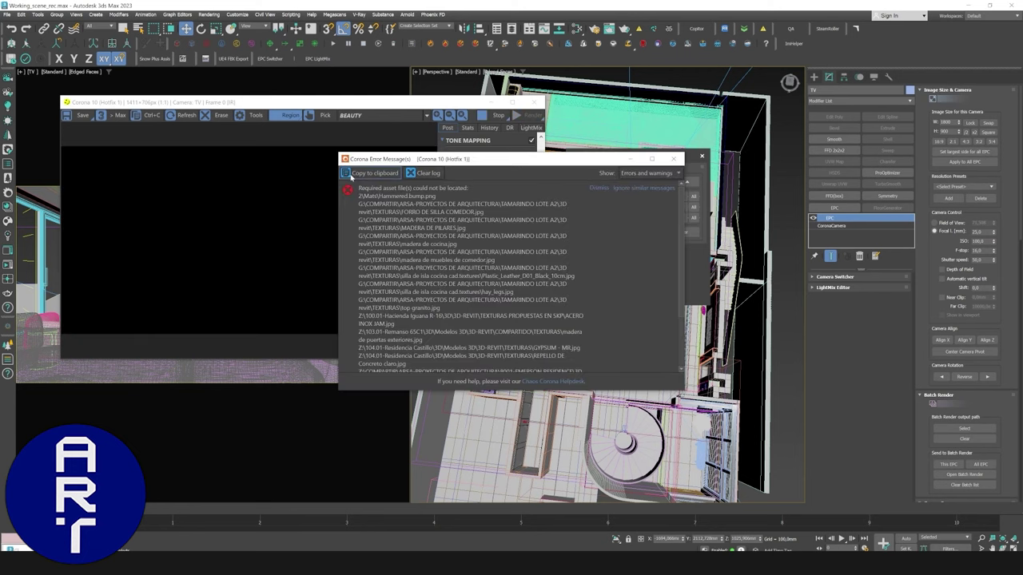
left_click(676, 158)
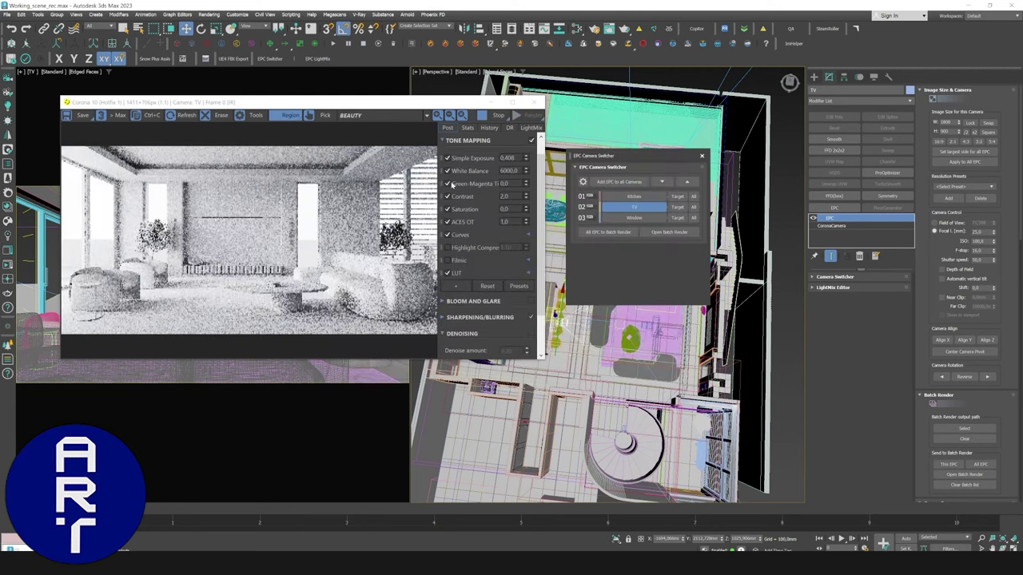
left_click_drag(527, 159, 537, 173)
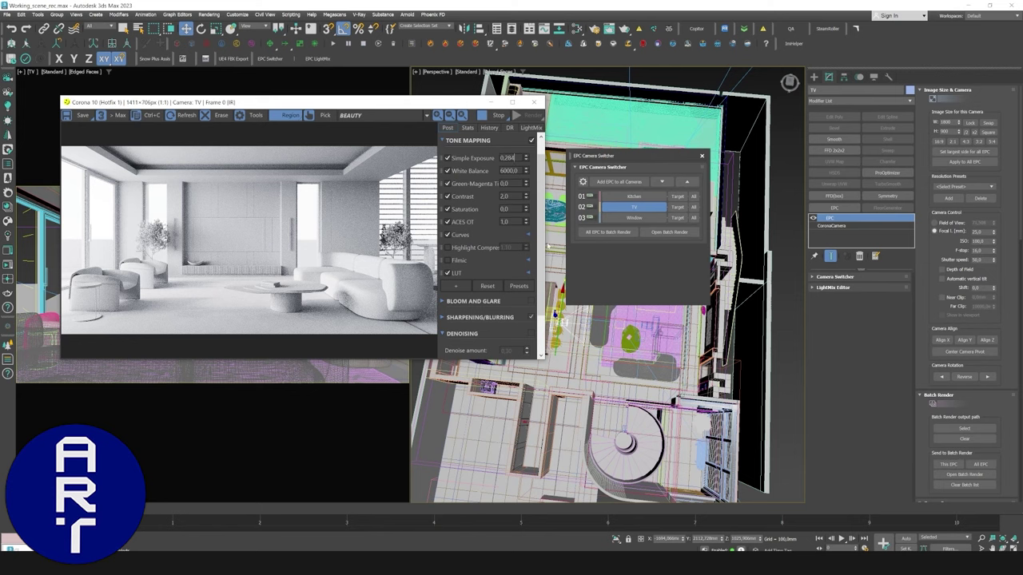
Switch to the Kitchen camera, pan its framing slightly sideways, and look closely at the bar stools in the render.
left_click(634, 196)
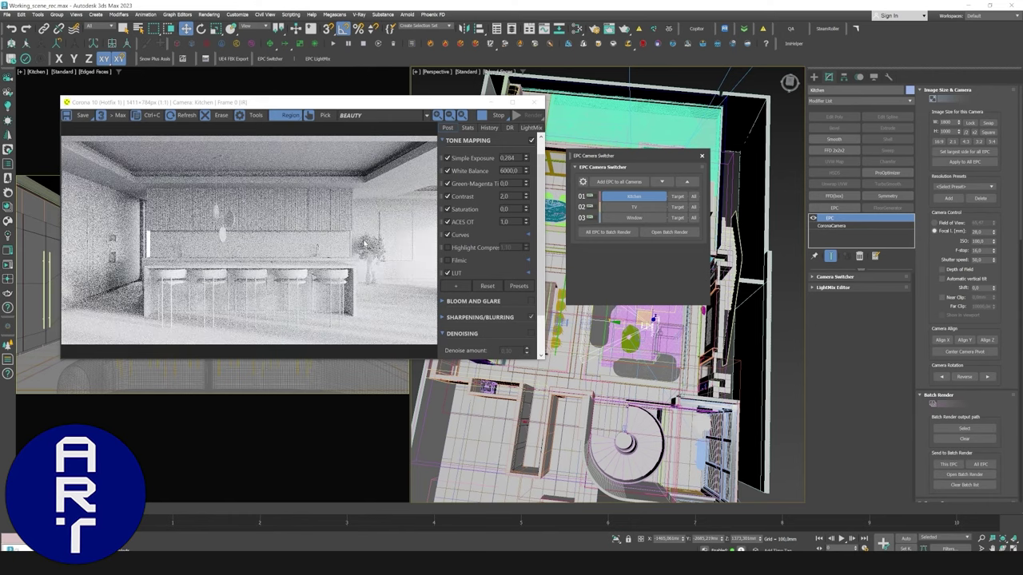
middle_click_drag(285, 386, 294, 386)
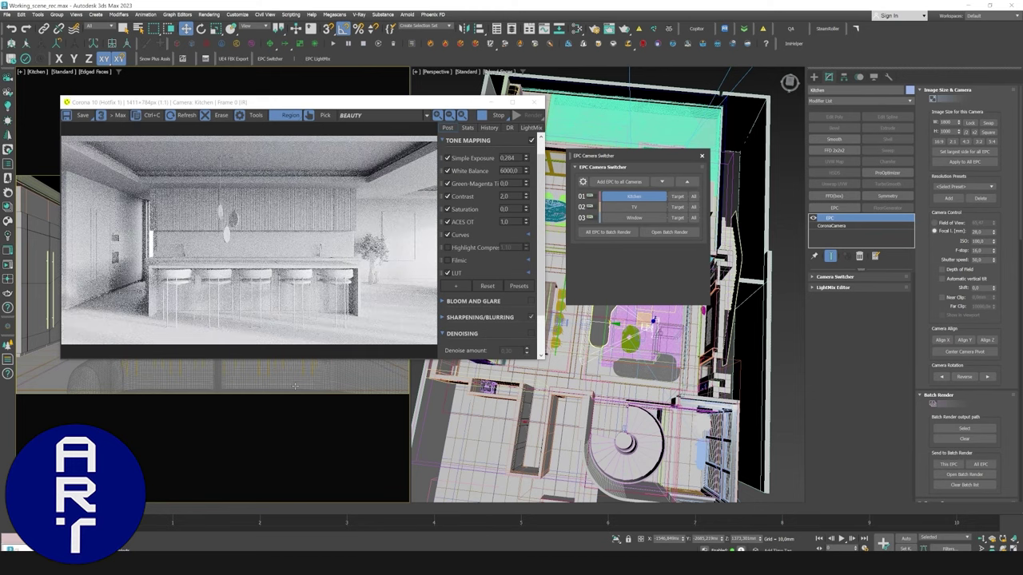
scroll(292, 348, "up", 1)
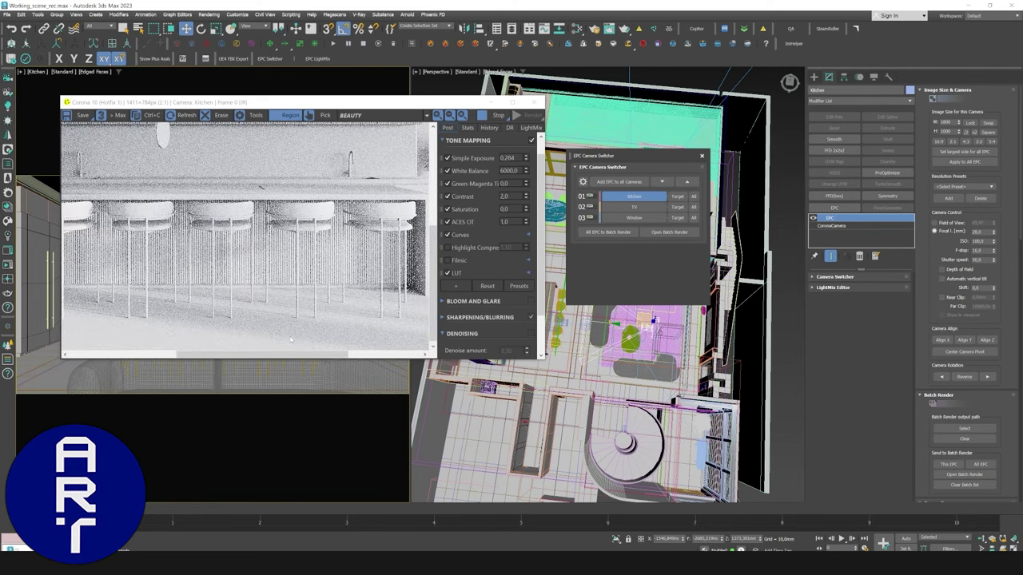
Return the Kitchen render to its full framing, then close the render window and the EPC Camera Switcher.
scroll(293, 320, "down", 1)
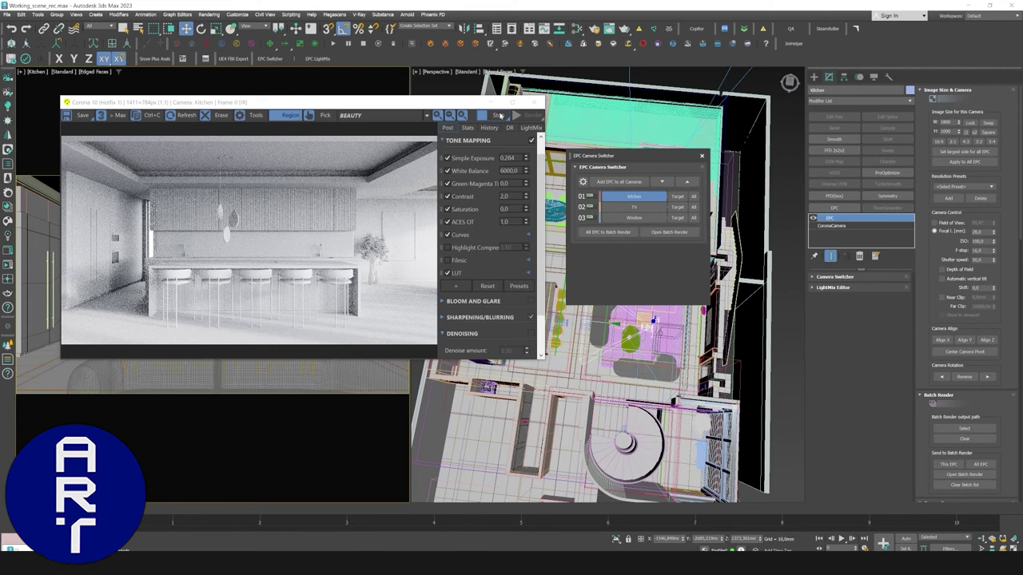
left_click(538, 102)
left_click(702, 156)
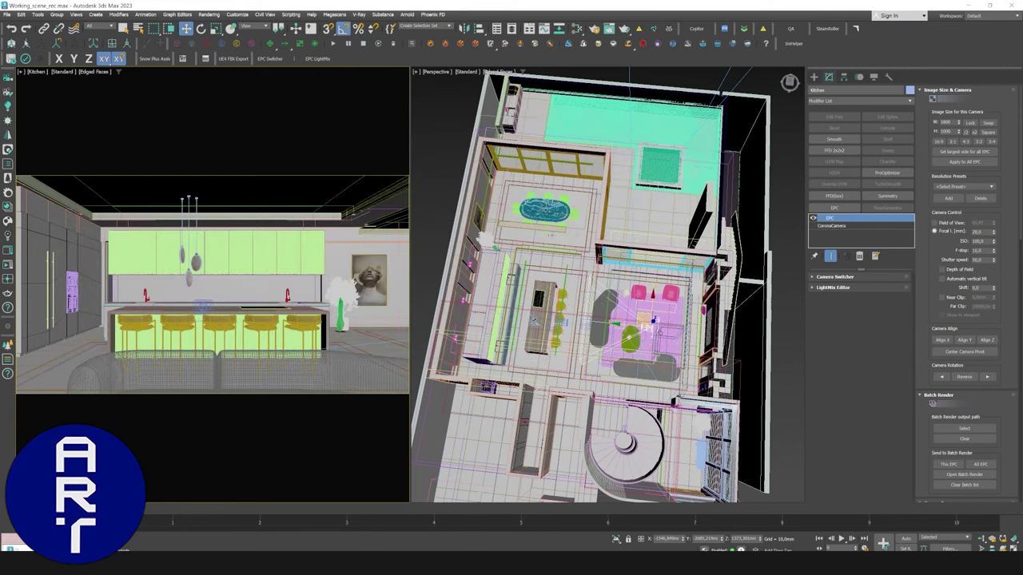
Select the three suspended ceiling panels over the living, kitchen and dining areas and isolate them in an enlarged Perspective view.
key("alt+w")
middle_click_drag(551, 235, 467, 174, "alt")
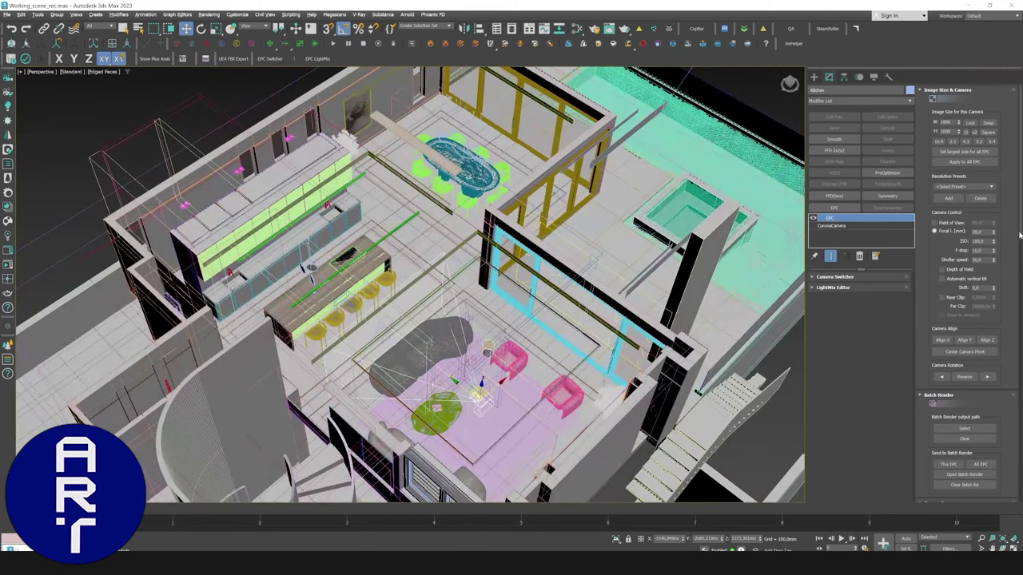
scroll(1020, 235, "down", 10)
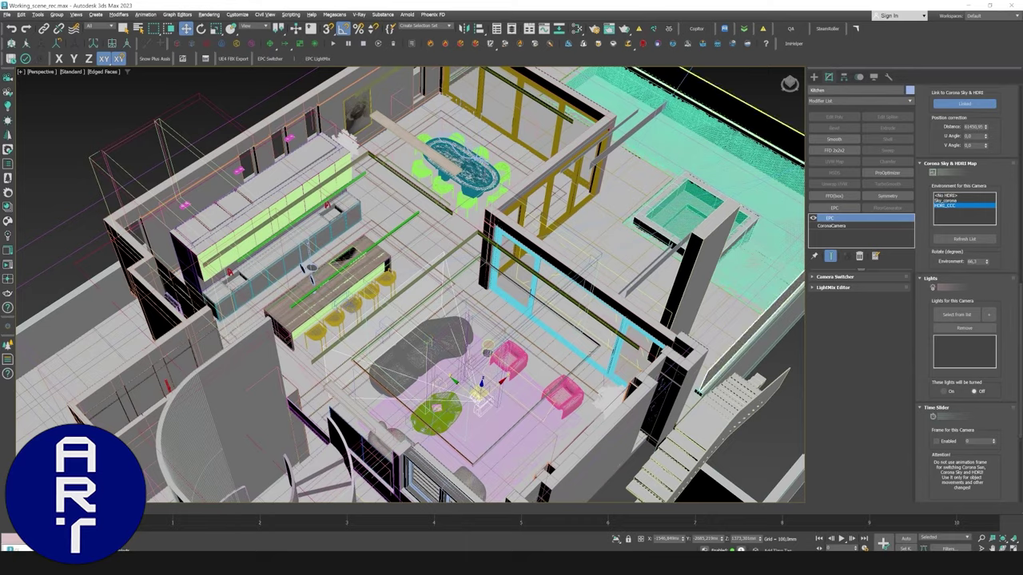
middle_click_drag(601, 395, 553, 293, "alt")
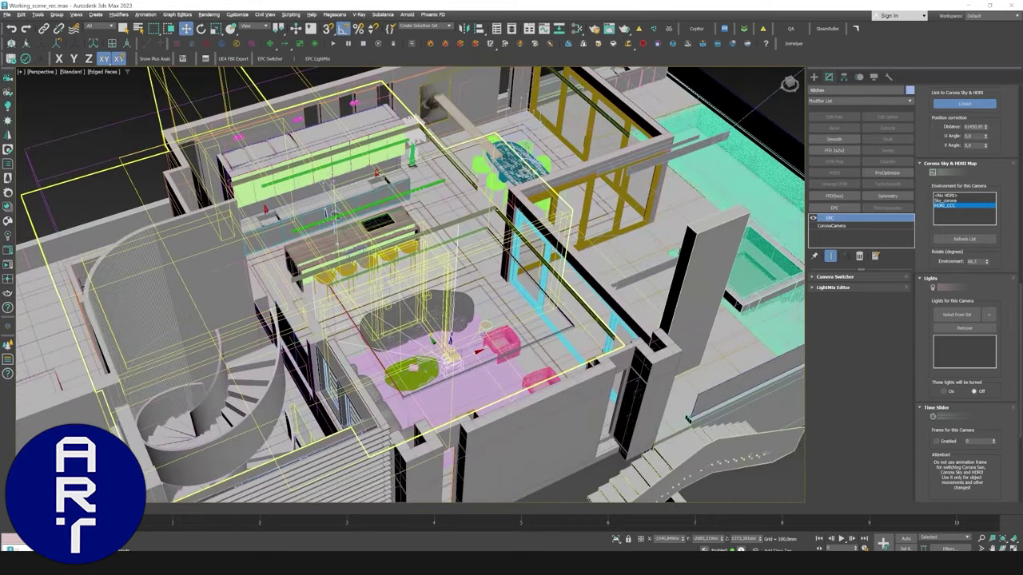
left_click(479, 304)
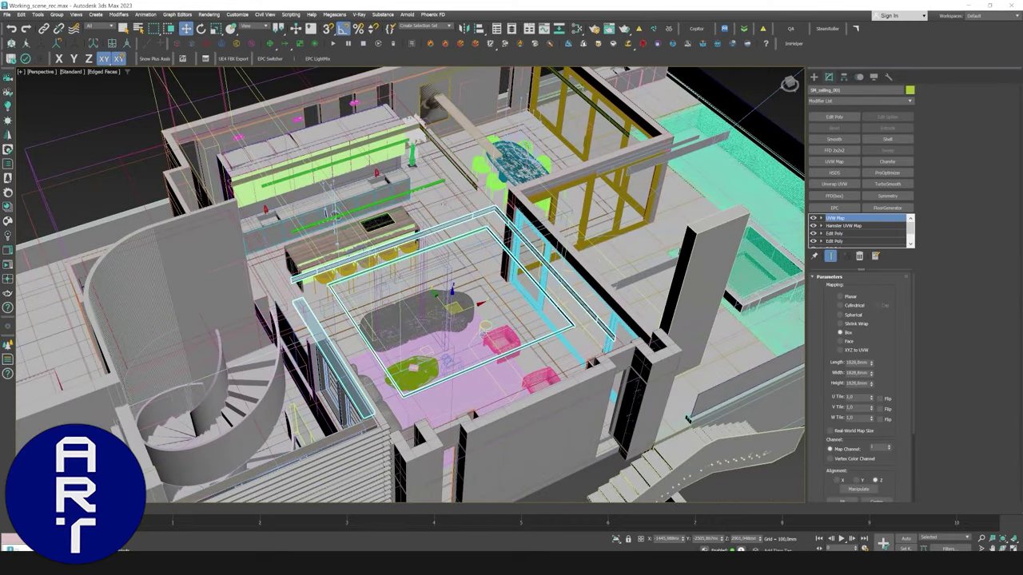
key("alt+w")
left_click(275, 196, "ctrl")
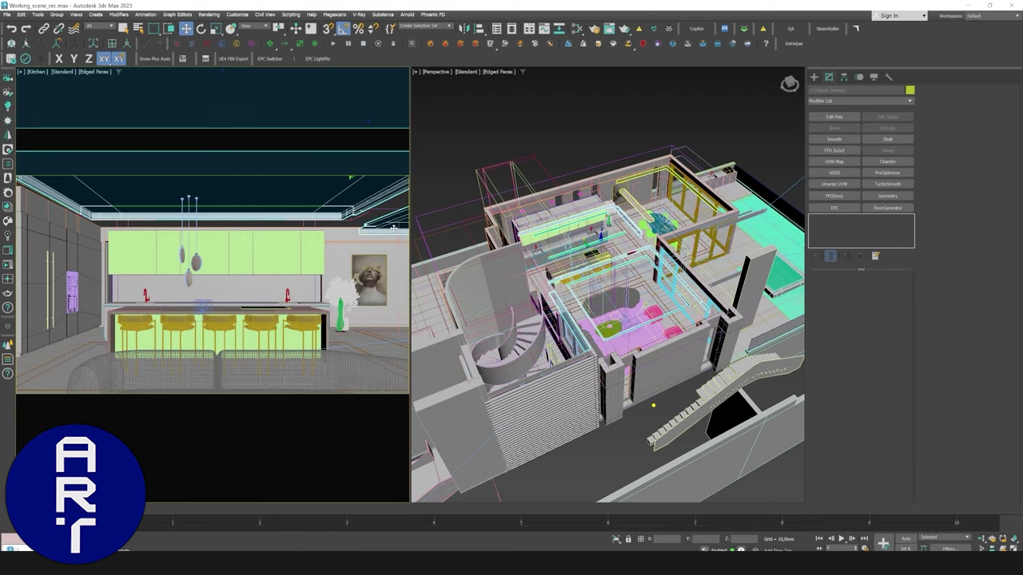
left_click(377, 224, "ctrl")
key("alt+q")
key("alt+w")
middle_click_drag(616, 176, 515, 211, "alt")
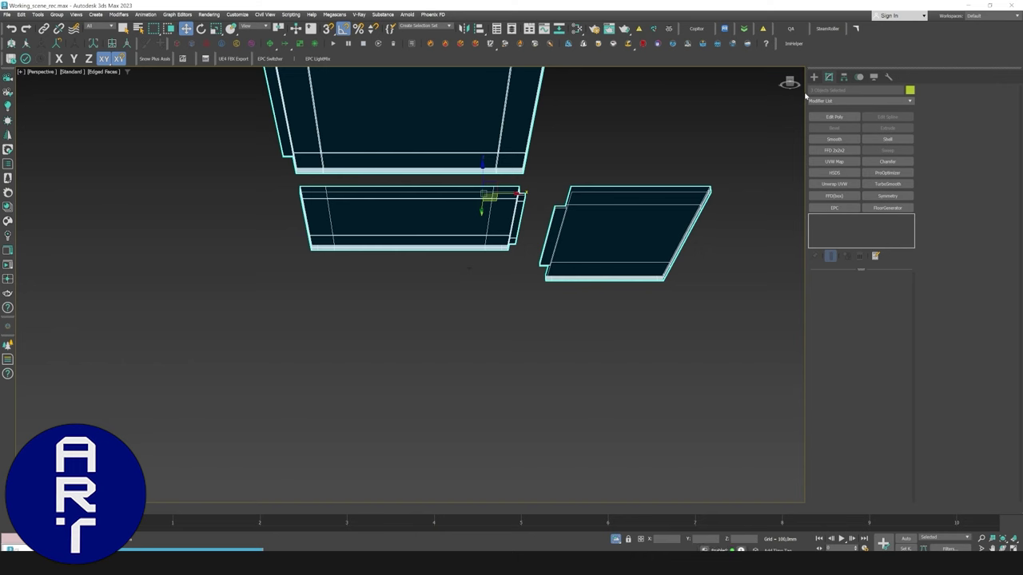
Create a thin rectangular Corona Light along one long edge of the large ceiling panel, about 5826 mm by 37 mm, using AutoGrid.
left_click(813, 76)
left_click(834, 134)
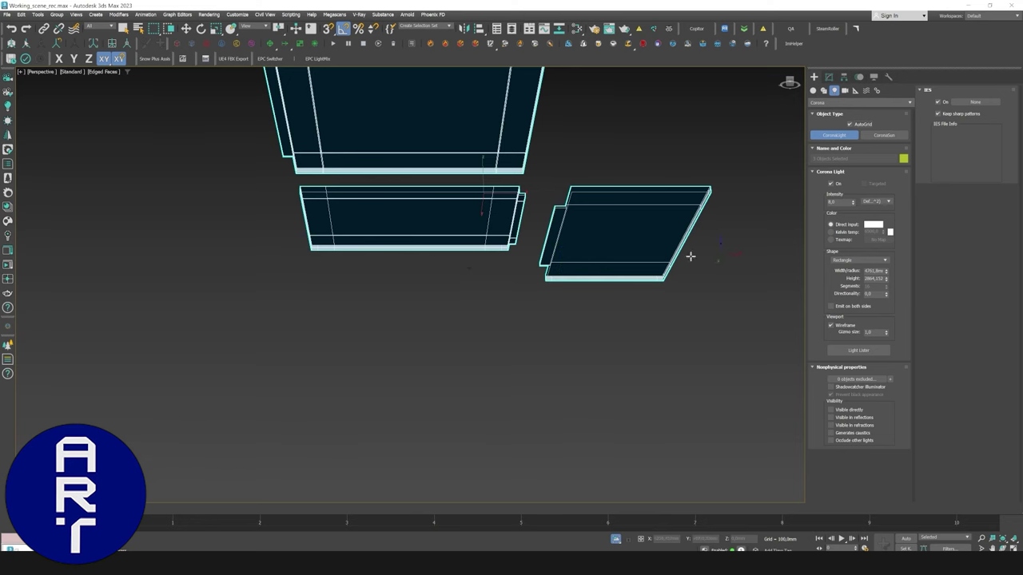
scroll(278, 233, "up", 6)
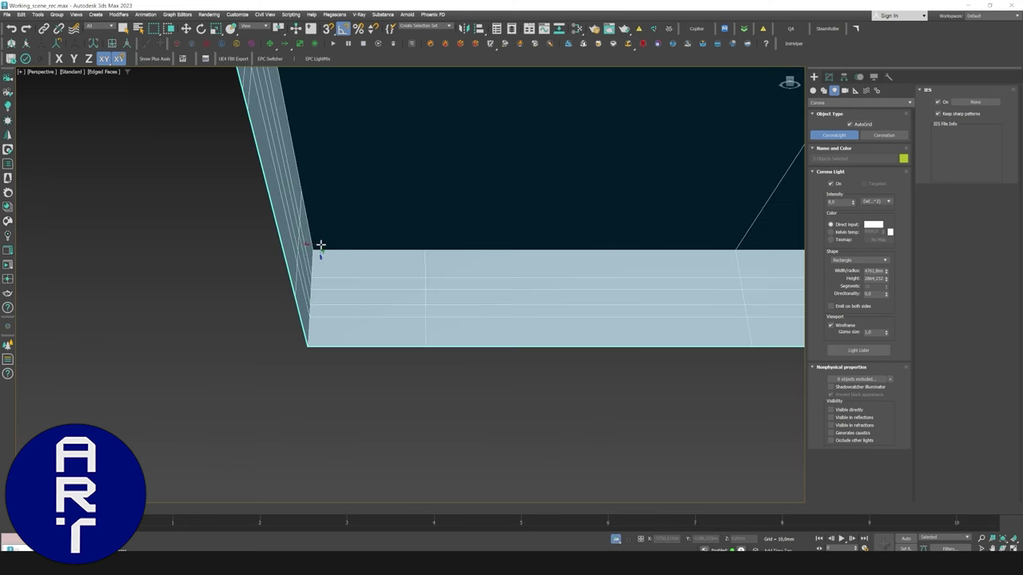
left_click_drag(320, 245, 348, 238)
left_click_drag(569, 227, 392, 227)
middle_click_drag(651, 228, 325, 227)
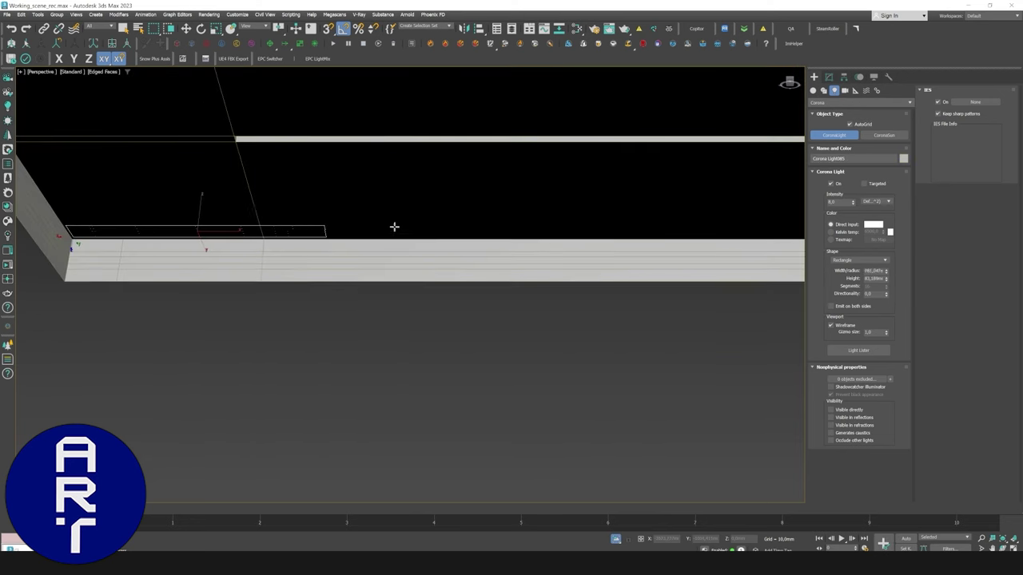
left_click_drag(393, 226, 450, 219)
middle_click_drag(676, 232, 362, 220)
left_click_drag(450, 219, 466, 223)
middle_click_drag(654, 224, 427, 225)
scroll(466, 223, "down", 4)
left_click_drag(465, 224, 782, 227)
scroll(782, 228, "up", 4)
left_click_drag(781, 228, 799, 202)
middle_click_drag(799, 202, 731, 203)
left_click_drag(731, 203, 741, 200)
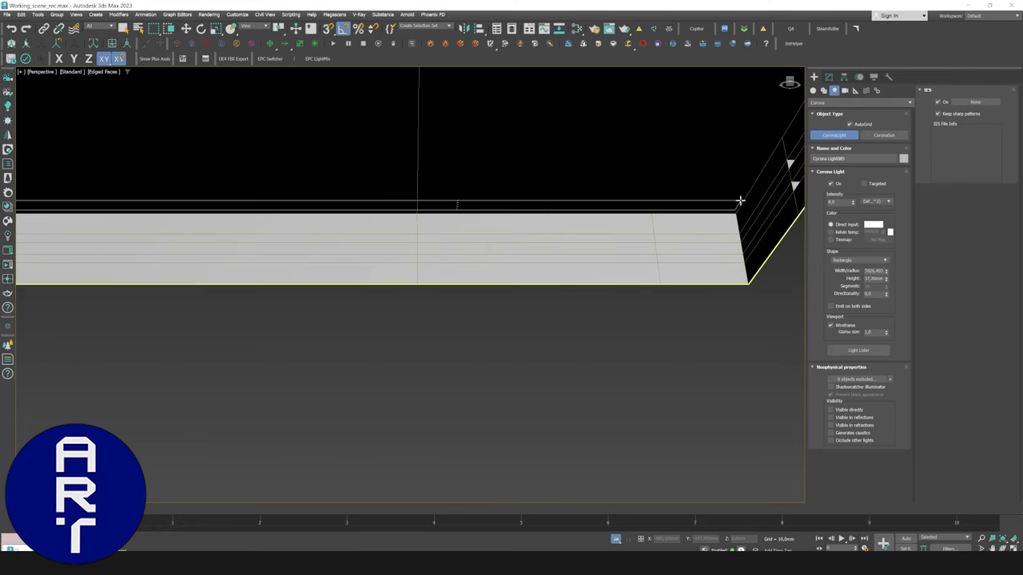
Lower the new strip light along the ceiling panel's long edge, toggling its wireframe display to check the placement.
key("w")
left_click(829, 77)
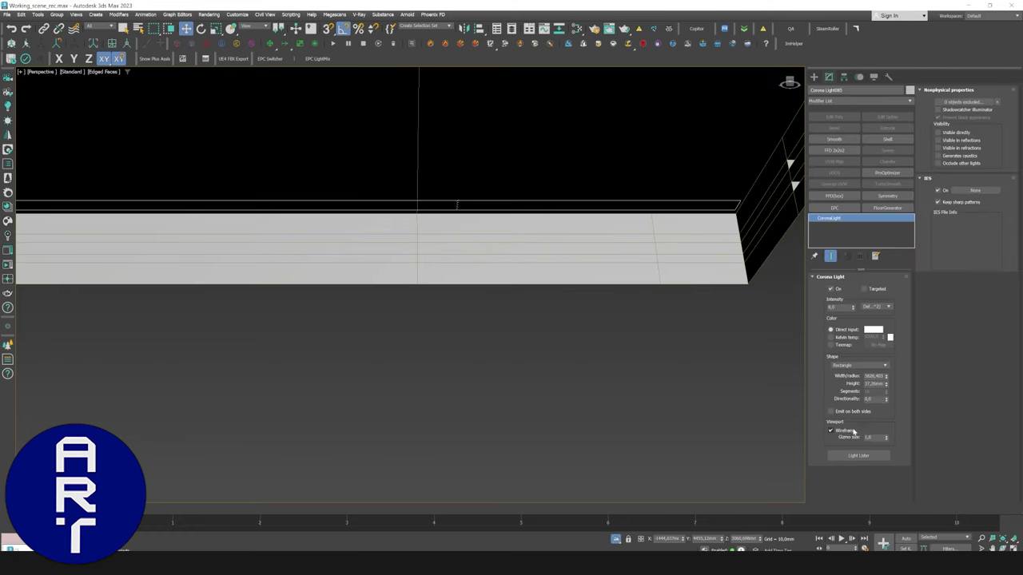
left_click(853, 431)
scroll(558, 292, "down", 4)
middle_click_drag(495, 276, 564, 267, "alt")
middle_click_drag(563, 267, 448, 263, "alt")
key("e")
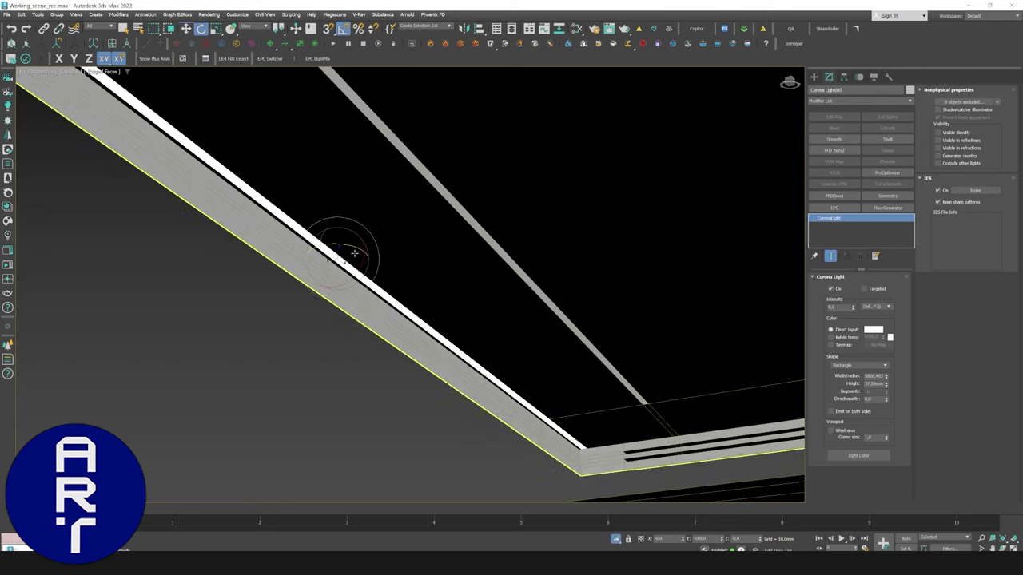
left_click_drag(354, 253, 394, 250)
key("w")
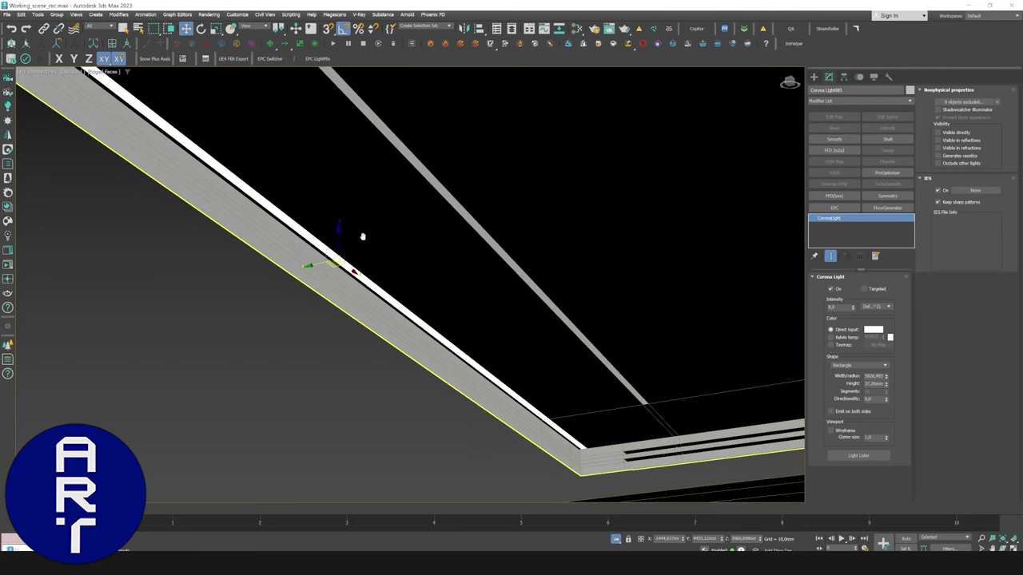
left_click_drag(338, 239, 336, 270)
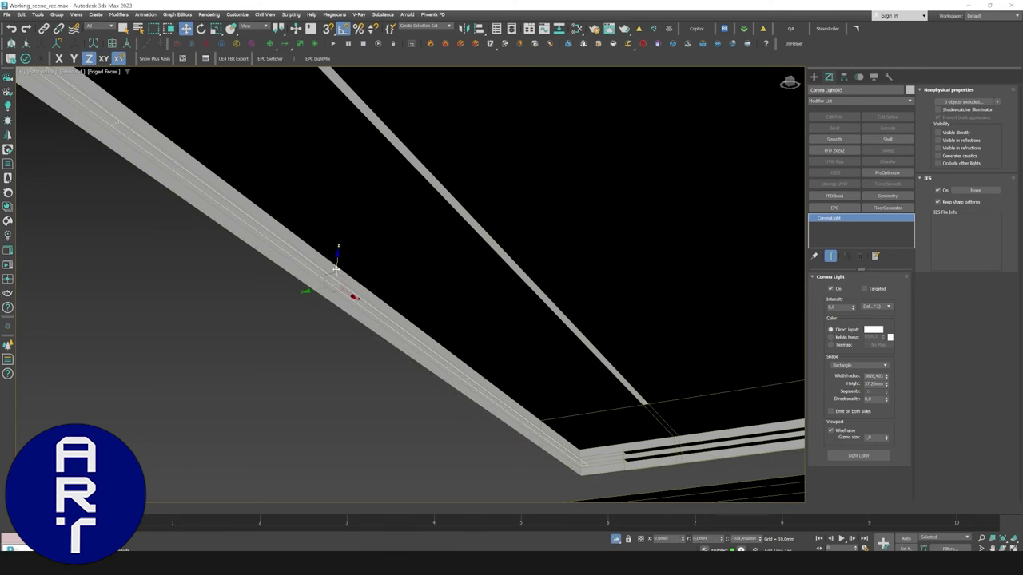
left_click(856, 433)
middle_click_drag(408, 290, 400, 304, "alt")
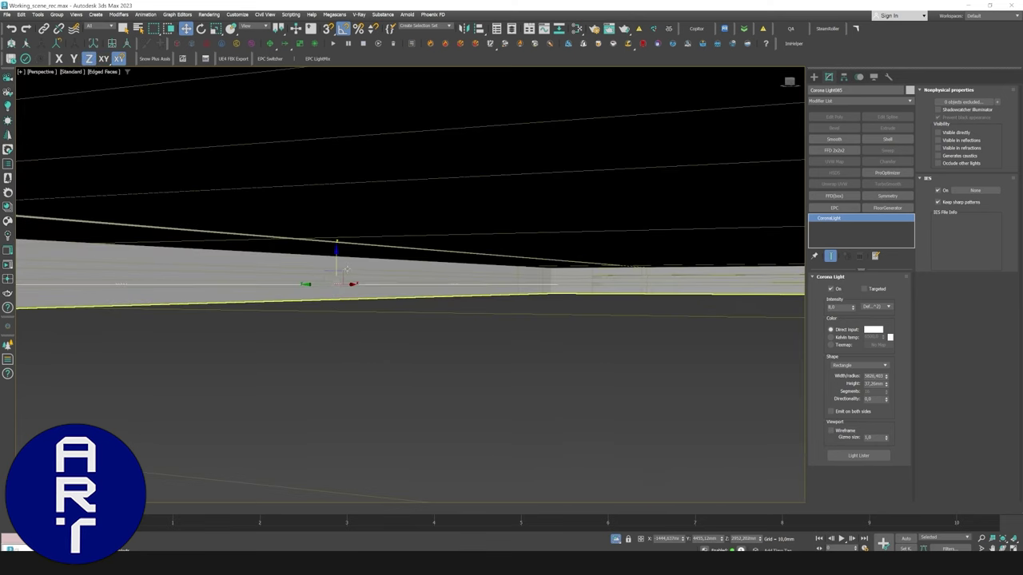
middle_click_drag(354, 262, 294, 281, "alt")
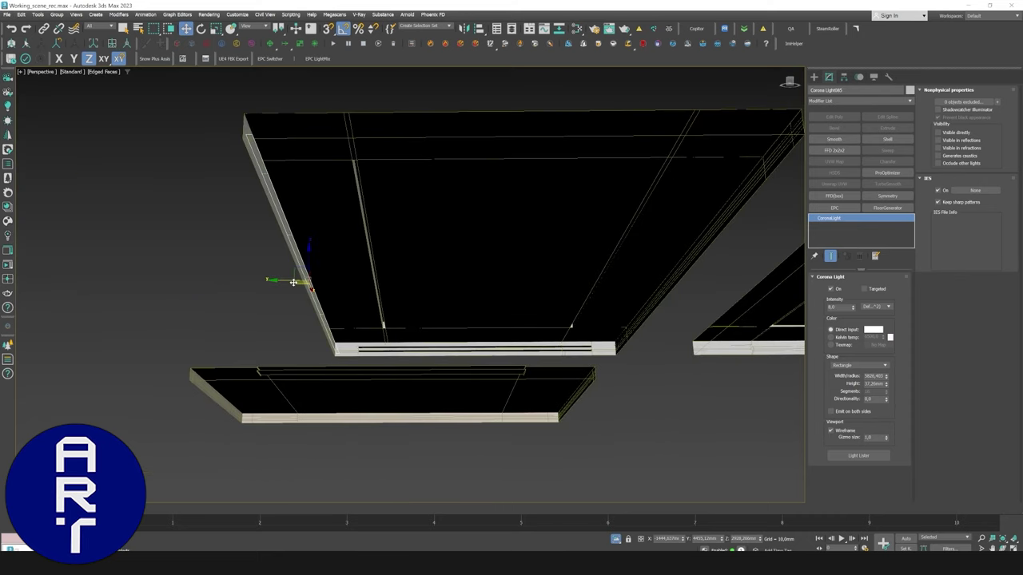
Copy the strip light as an instance to the opposite long edge of the ceiling panel and align it there.
mouse_move(293, 282)
left_mouse_down("shift")
mouse_move(612, 279)
mouse_move(667, 245)
mouse_move(650, 263)
mouse_move(660, 274)
left_mouse_up("shift")
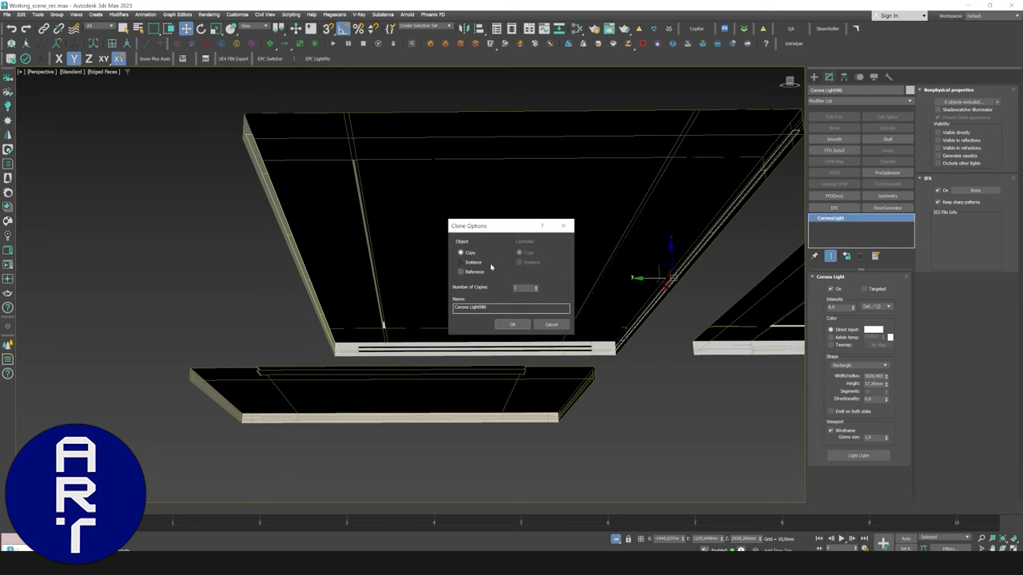
left_click(461, 262)
left_click(512, 324)
scroll(513, 270, "up", 3)
scroll(513, 271, "up", 3)
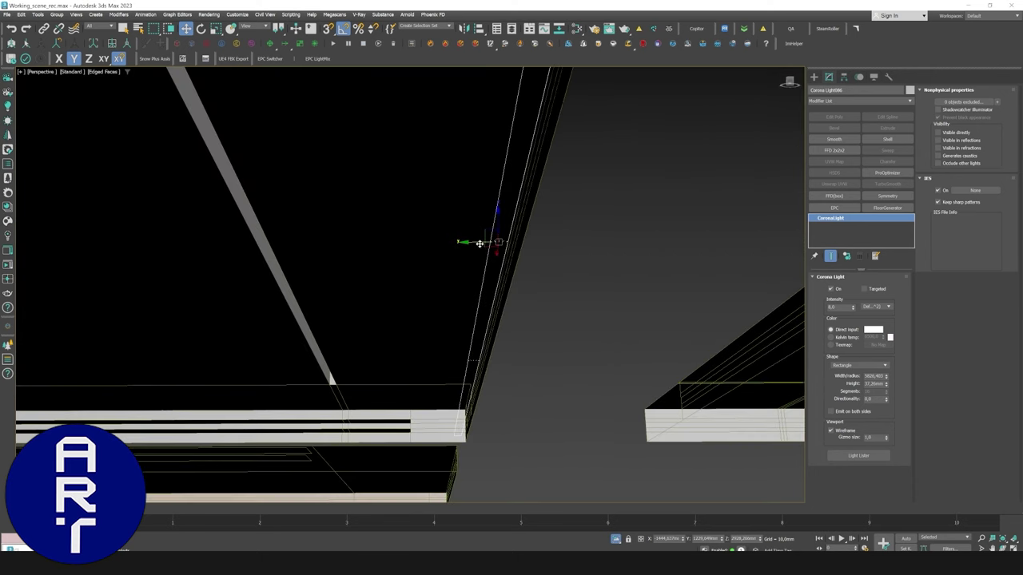
scroll(492, 244, "down", 5)
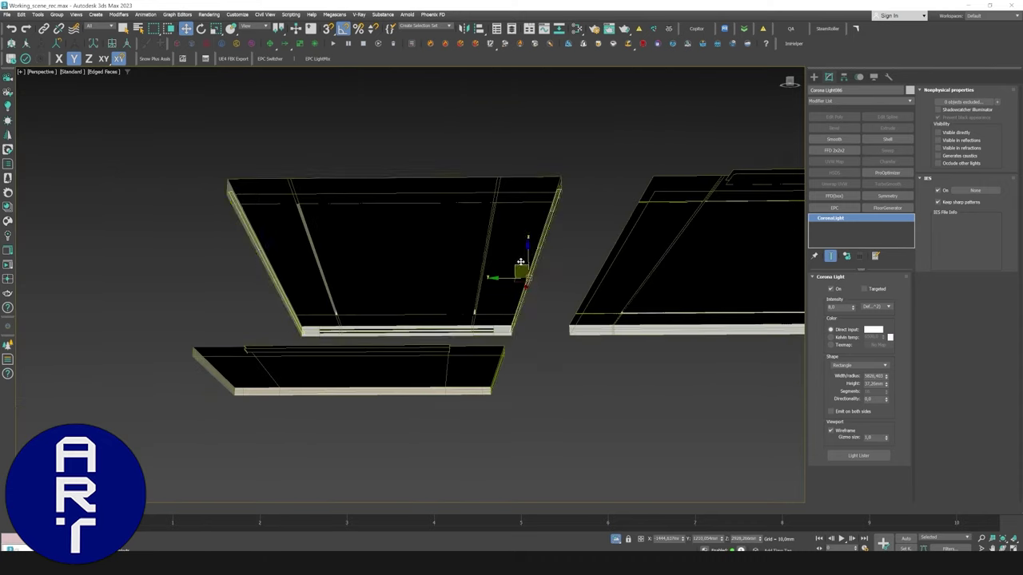
Turn off the lights' wireframe display and make an independent copy of the strip light rotated by 90 degrees.
middle_click_drag(520, 261, 506, 229, "alt")
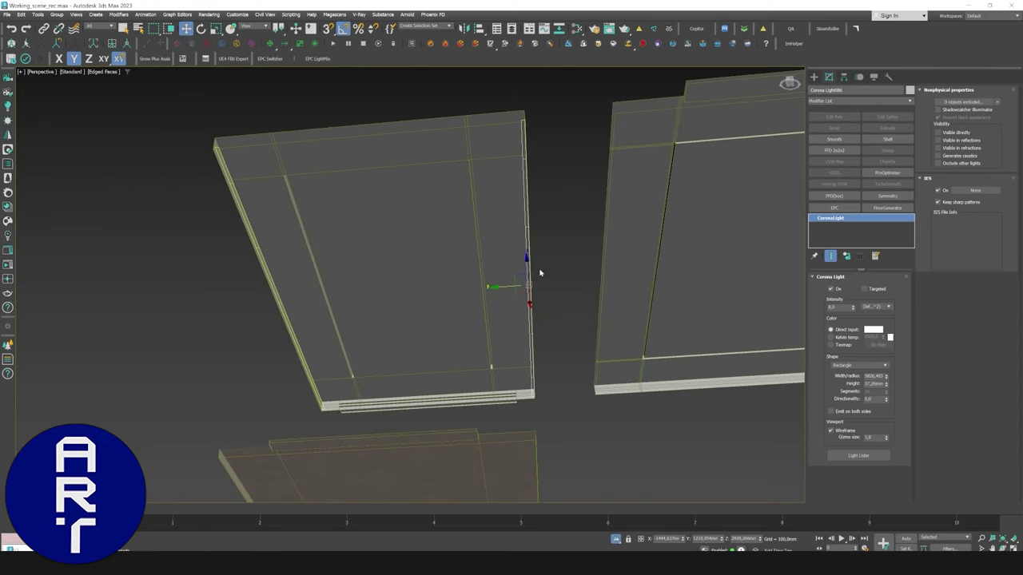
key("e")
left_click(839, 432)
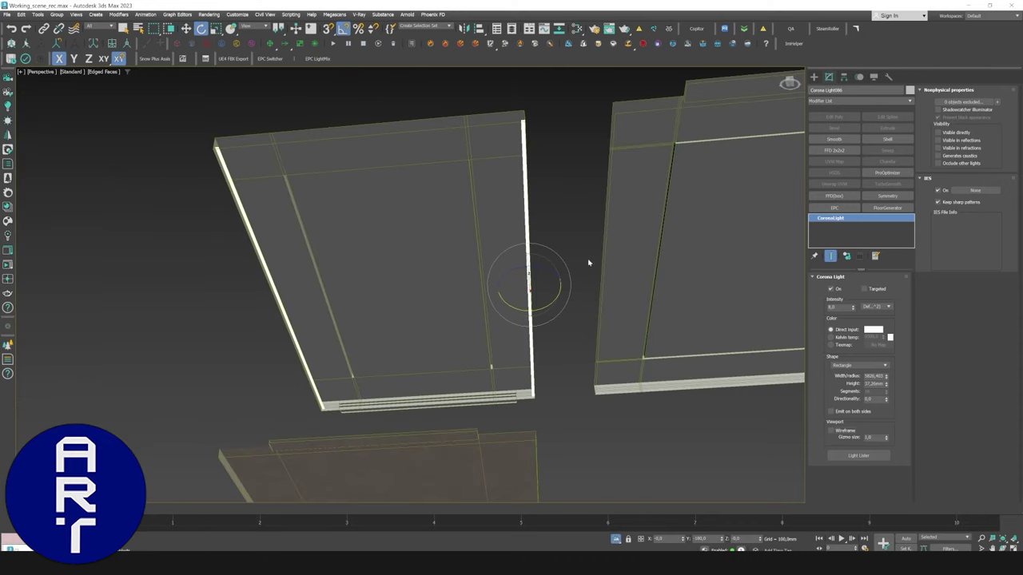
mouse_move(537, 269)
left_mouse_down("shift")
mouse_move(564, 264)
mouse_move(570, 282)
left_mouse_up("shift")
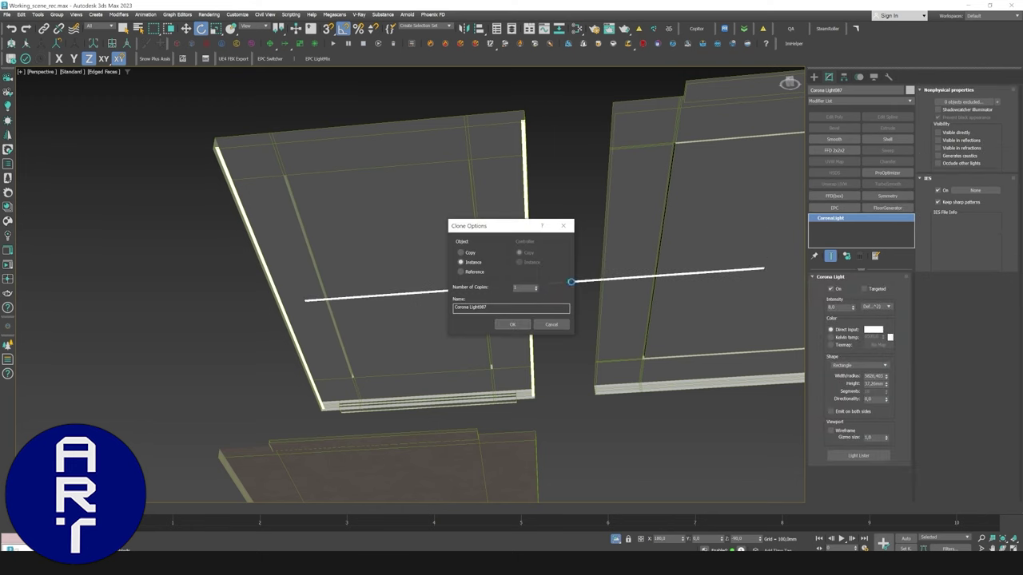
left_click(468, 254)
left_click(513, 325)
Centre the rotated strip light across the ceiling panel and move it to the panel's short edge.
key("w")
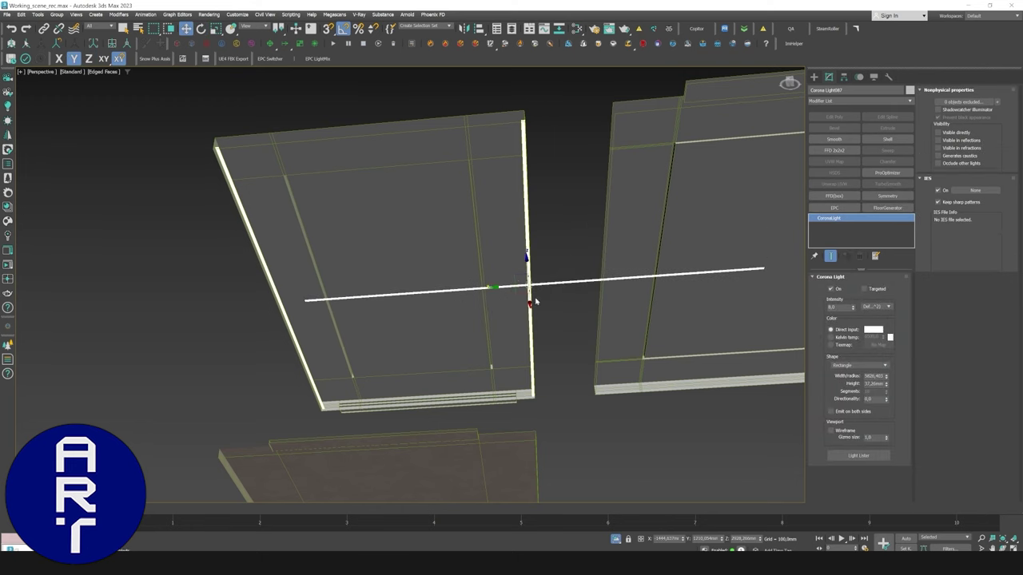
left_click_drag(352, 139, 365, 126)
key("s")
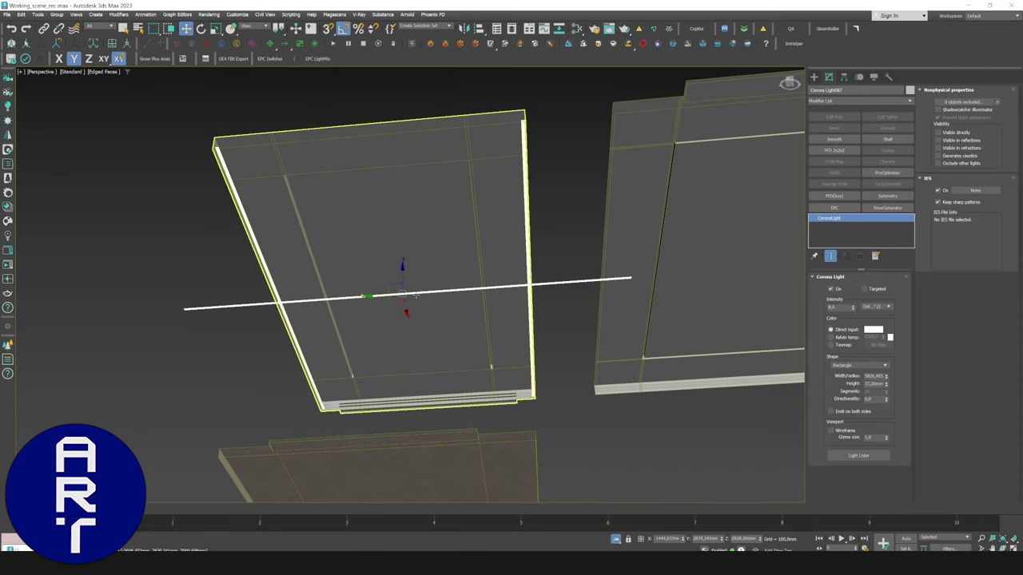
left_click_drag(409, 294, 395, 270)
key("ctrl+z")
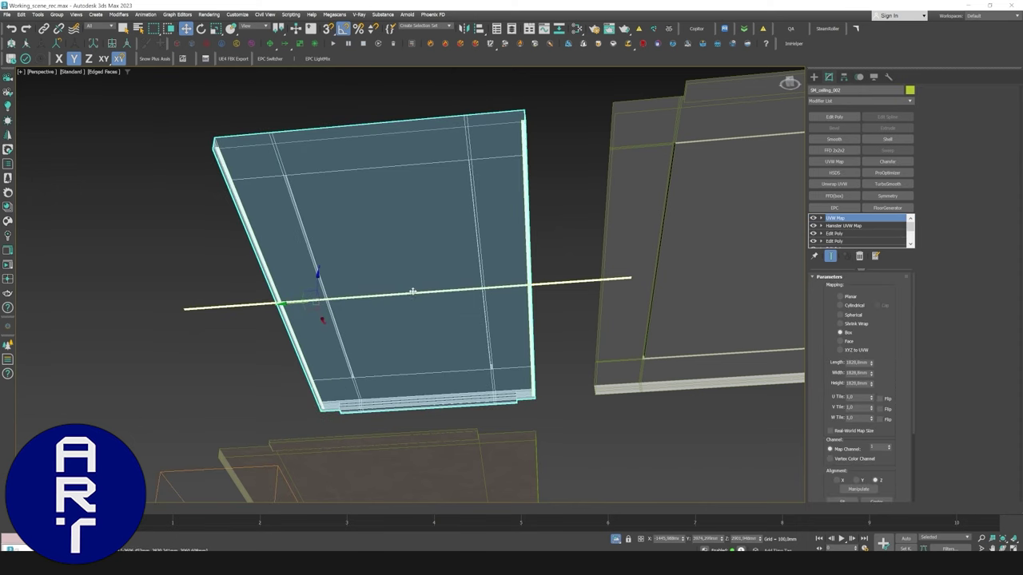
key("ctrl+z")
middle_click_drag(418, 277, 412, 313, "alt")
left_click_drag(404, 325, 406, 182)
middle_click_drag(406, 181, 406, 282)
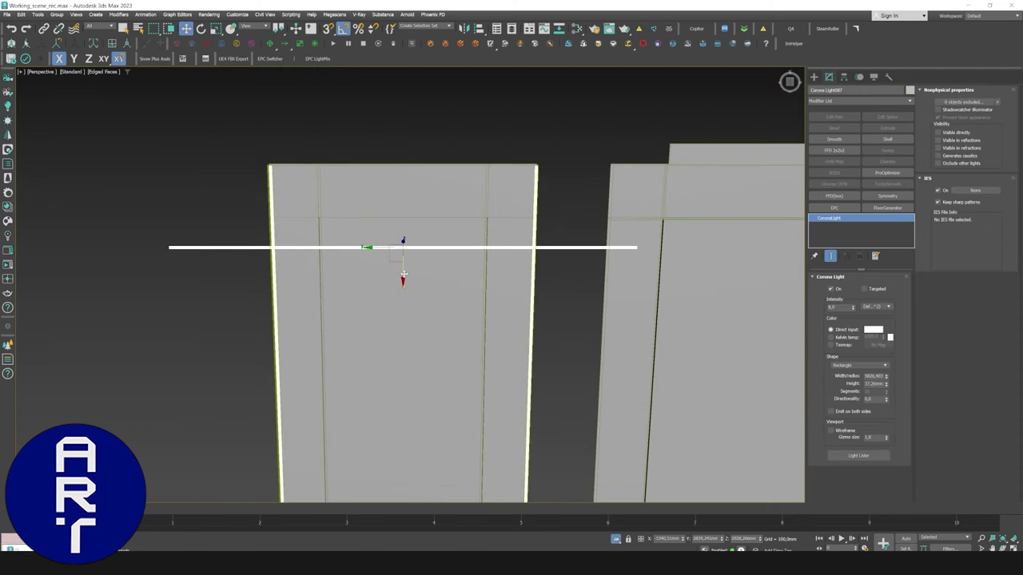
left_click_drag(404, 276, 407, 195)
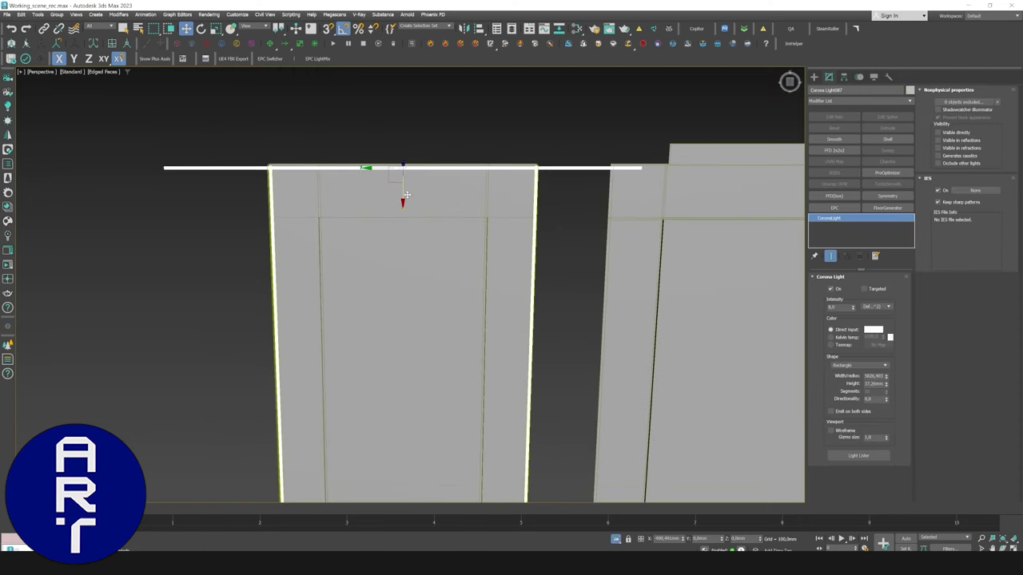
Shorten the rotated strip light to about 3283 mm to span the short edge, and increase its height by a few millimetres.
left_click_drag(886, 375, 893, 386)
left_click(886, 381)
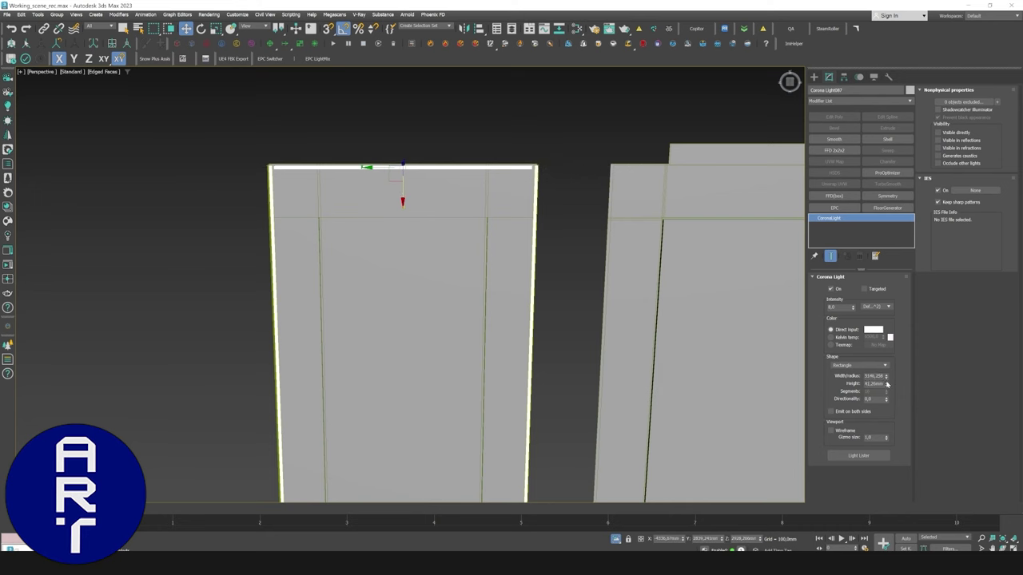
left_click(886, 382)
left_click(886, 382)
left_click(886, 382)
left_click(886, 382)
left_click(886, 382)
left_click_drag(886, 376, 886, 375)
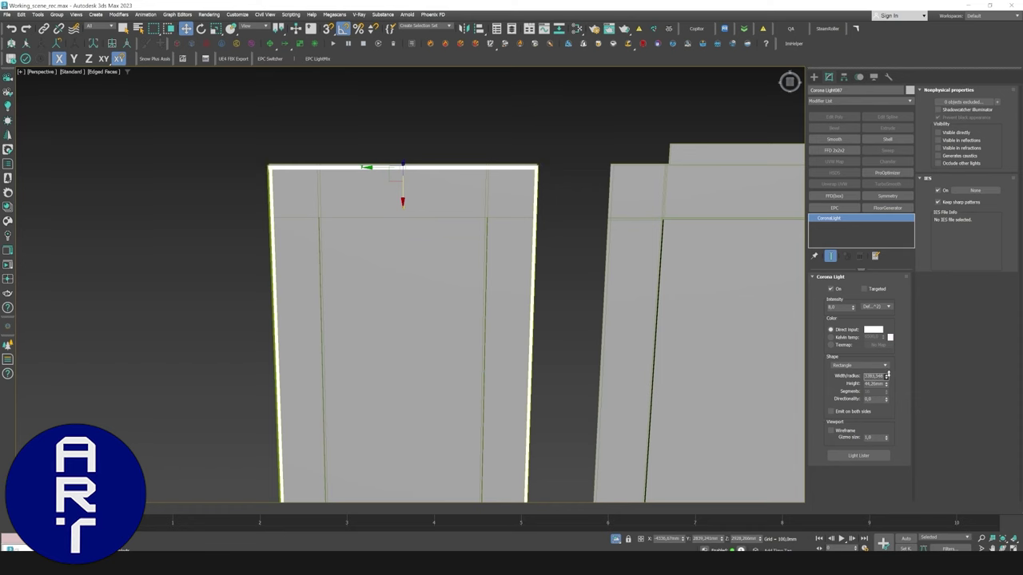
Try to copy the short strip light to the opposite short edge of the ceiling panel, then undo the copy.
scroll(441, 289, "down", 3)
middle_click_drag(440, 289, 373, 218, "alt")
middle_click_drag(334, 252, 276, 352)
middle_click_drag(276, 352, 254, 334, "alt")
mouse_move(295, 195)
left_mouse_down("shift")
mouse_move(348, 204)
mouse_move(638, 185)
left_mouse_up("shift")
left_click(518, 326)
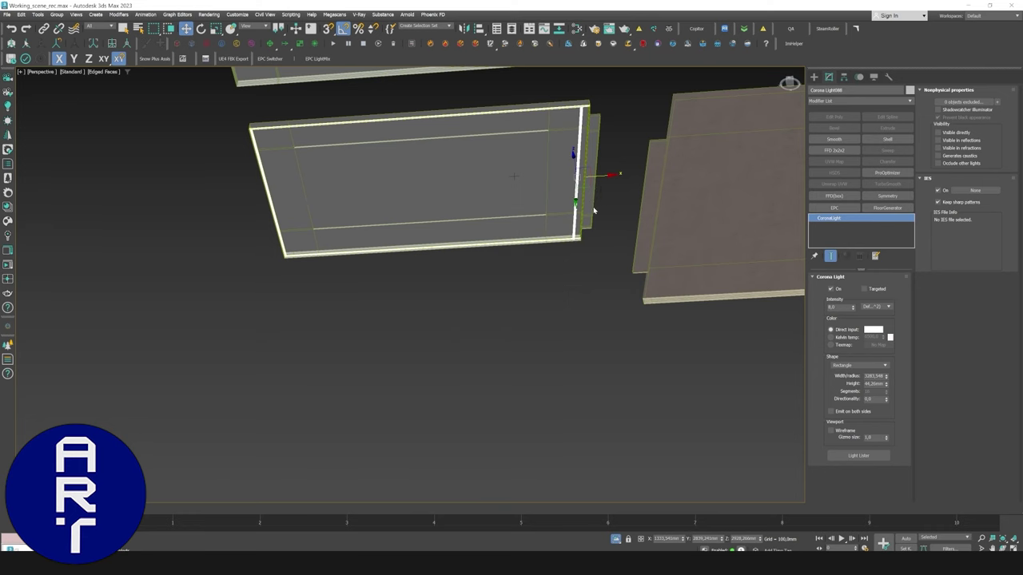
key("ctrl+z")
Copy the short strip light as an instance onto the opposite short edge of the ceiling panel.
mouse_move(293, 197)
left_mouse_down("shift")
mouse_move(566, 190)
mouse_move(613, 205)
mouse_move(611, 192)
left_mouse_up("shift")
left_click(513, 324)
scroll(562, 142, "up", 2)
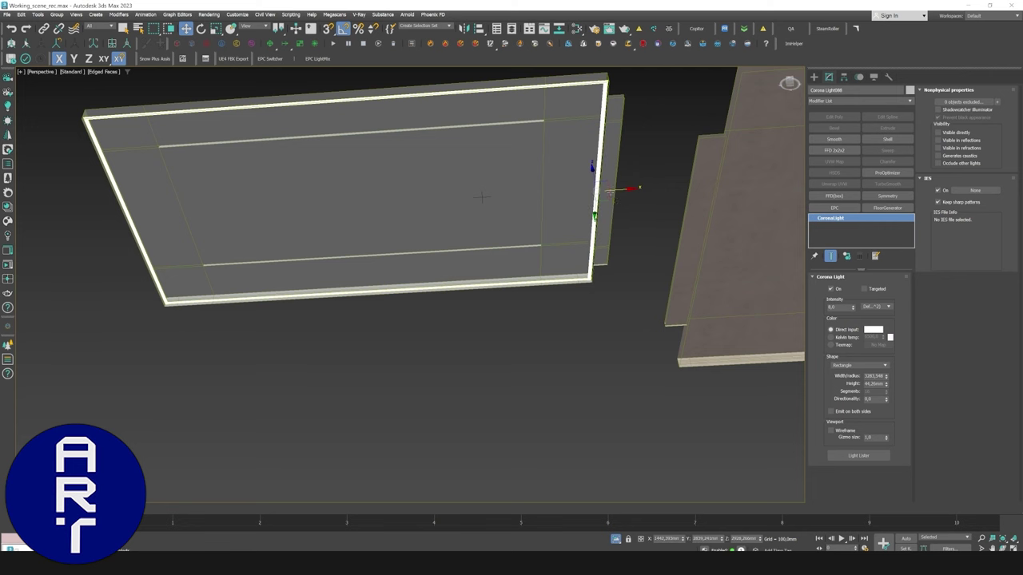
Rename the four strip lights around the kitchen ceiling panel with the base name Kitchen_line_light_, numbered from 1.
scroll(563, 278, "up", 4)
left_click(565, 279, "ctrl")
scroll(564, 288, "down", 3)
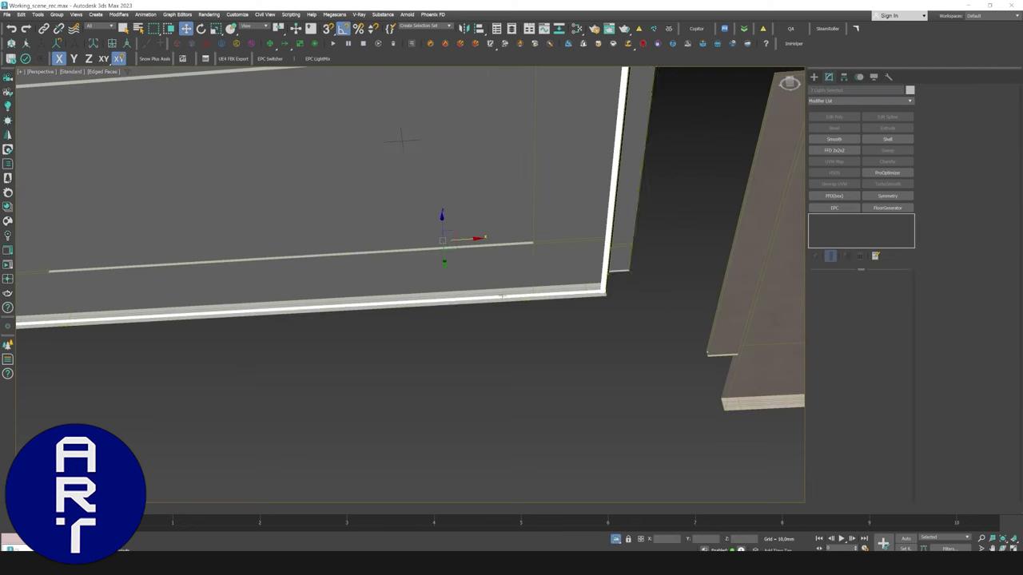
scroll(501, 296, "down", 2)
scroll(258, 287, "up", 4)
left_click(258, 286, "ctrl")
scroll(259, 287, "down", 4)
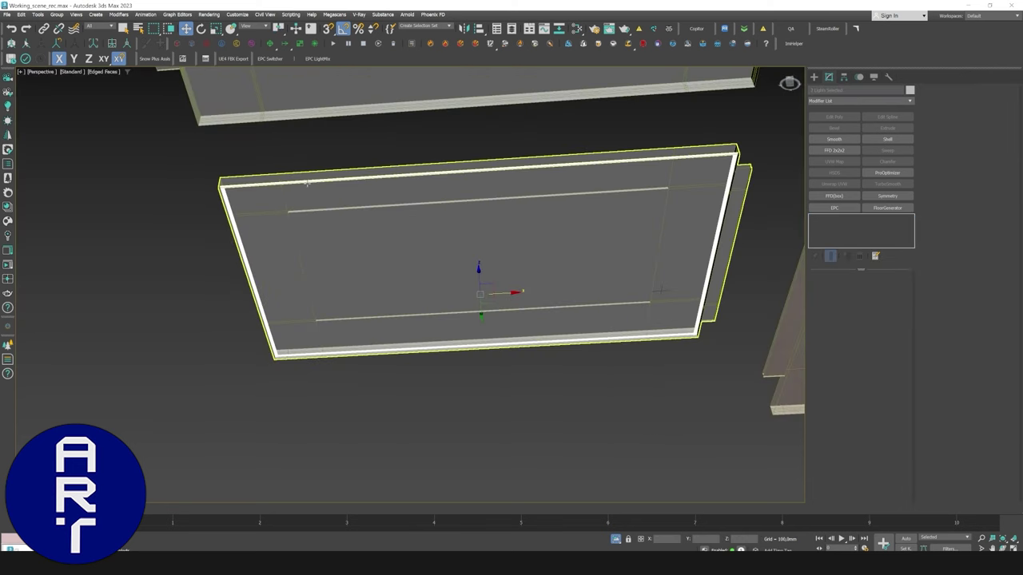
middle_click_drag(307, 183, 297, 157, "alt")
scroll(248, 197, "up", 4)
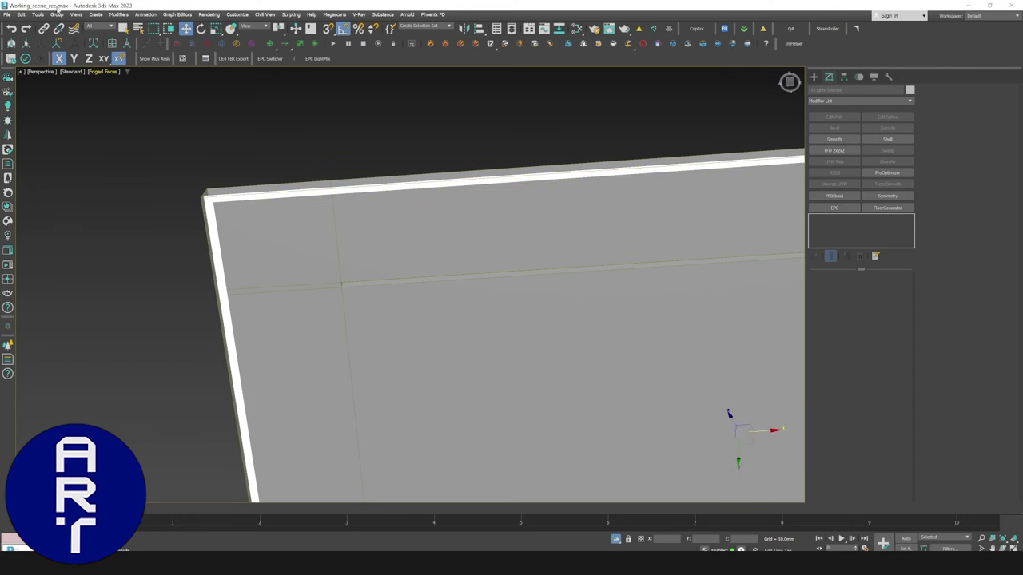
left_click(38, 14)
left_click(64, 223)
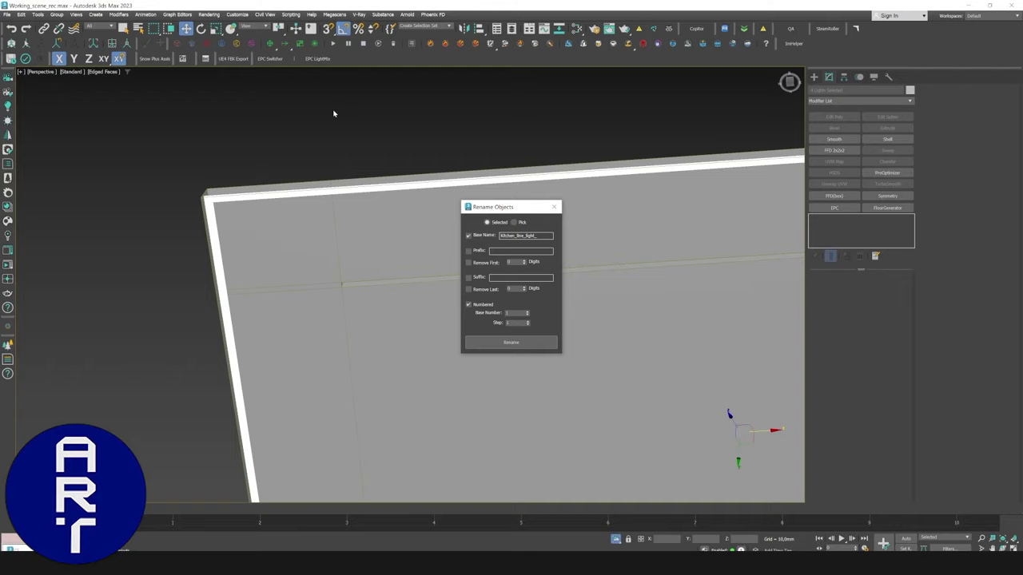
left_click(553, 207)
left_click(420, 184)
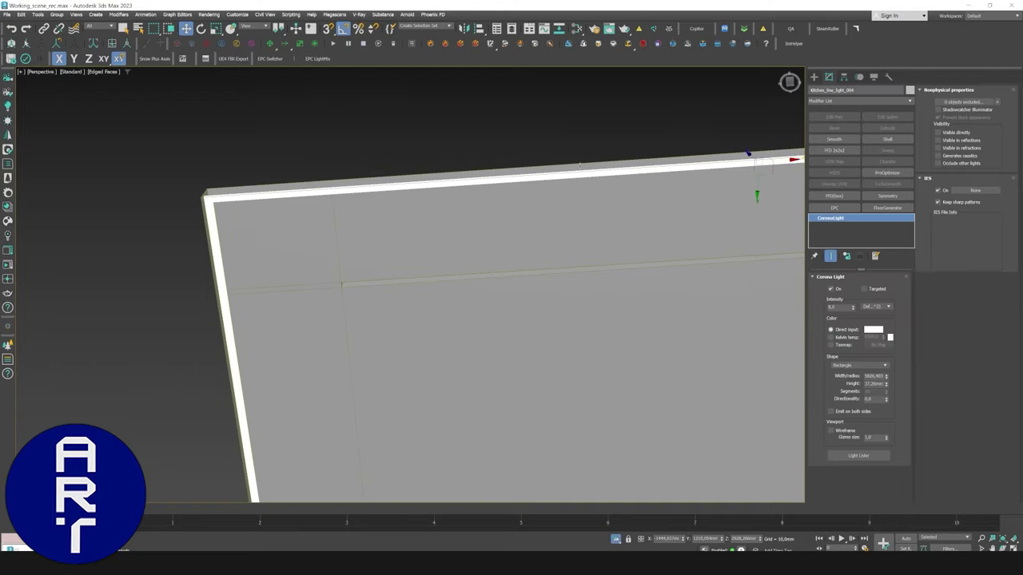
Bring back the full scene and isolate the living room's suspended ceiling panel SM_ceiling_001.
scroll(503, 157, "down", 5)
middle_click_drag(505, 157, 534, 343, "alt")
scroll(521, 232, "down", 5)
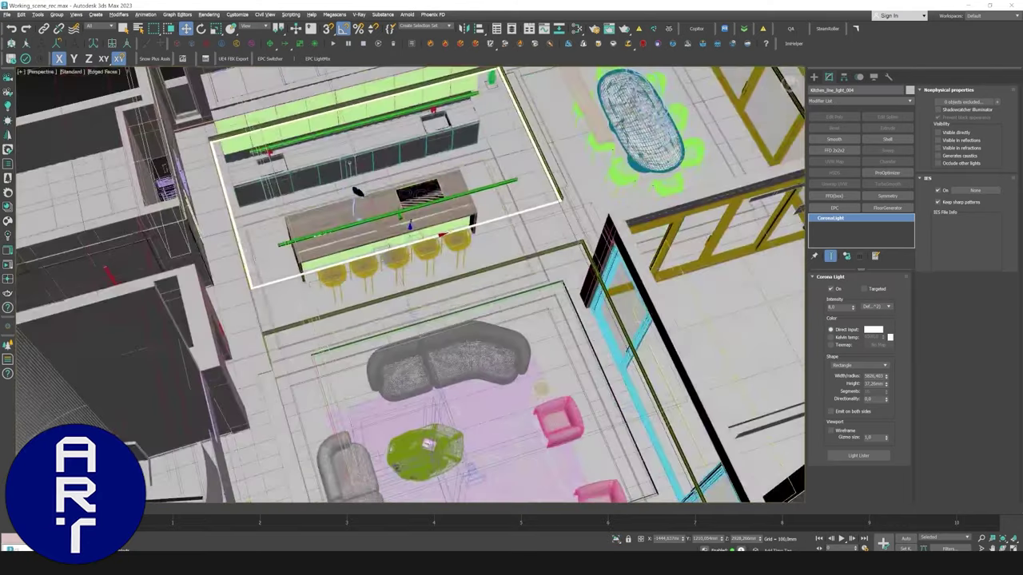
left_click(531, 262)
key("alt+q")
middle_click_drag(531, 262, 533, 227, "alt")
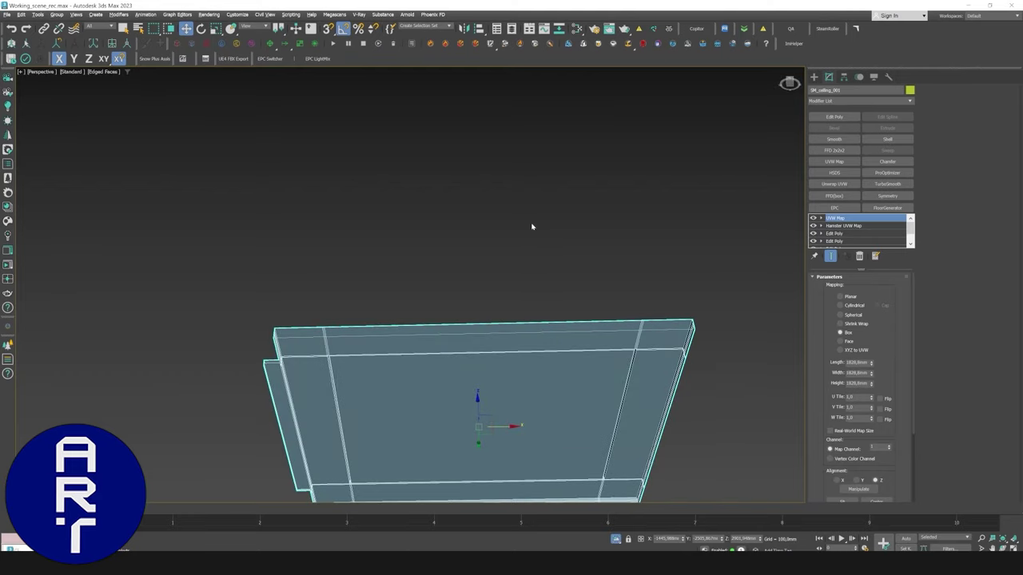
middle_click_drag(542, 292, 534, 150)
Draw a thin rectangular Corona light along one full edge of the living room ceiling panel.
left_click(814, 78)
left_click(838, 137)
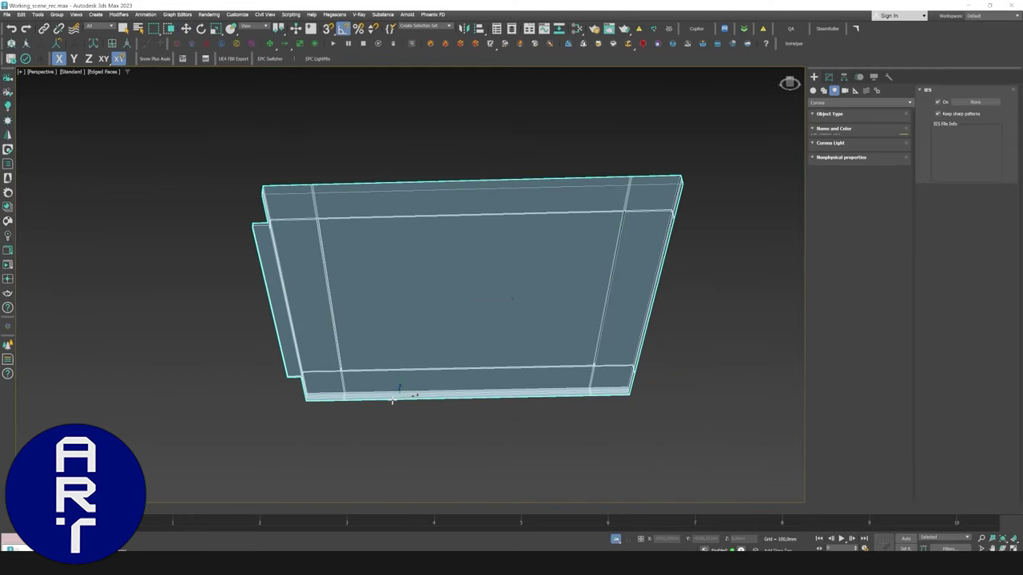
scroll(392, 400, "up", 5)
left_click_drag(118, 385, 716, 365)
scroll(320, 372, "down", 3)
key("w")
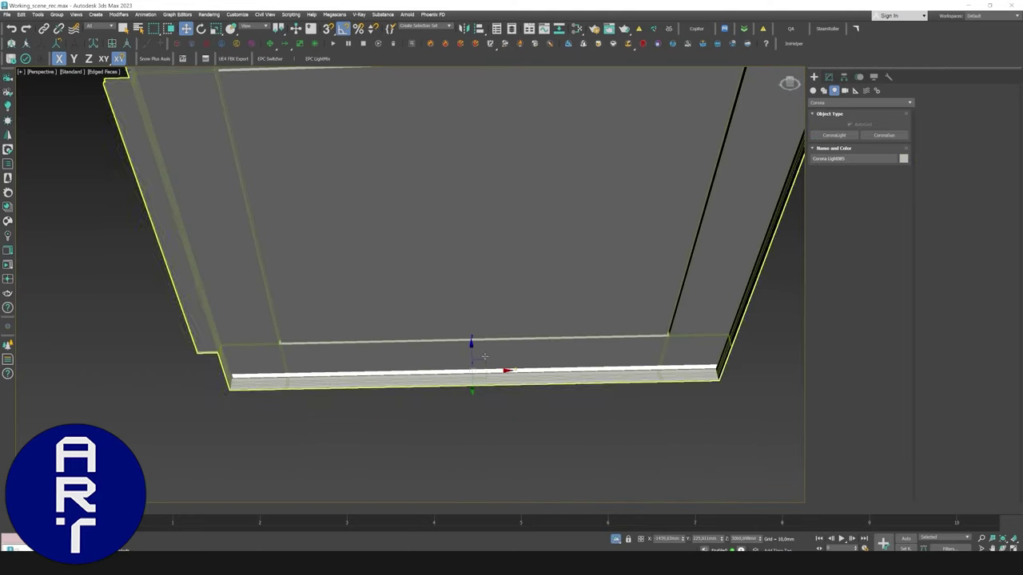
Copy the living room strip light to the opposite parallel edge of the ceiling panel.
scroll(483, 356, "down", 4)
middle_click_drag(473, 356, 472, 345, "alt")
left_click_drag(477, 390, 447, 216, "shift")
left_click(514, 324)
scroll(444, 208, "up", 5)
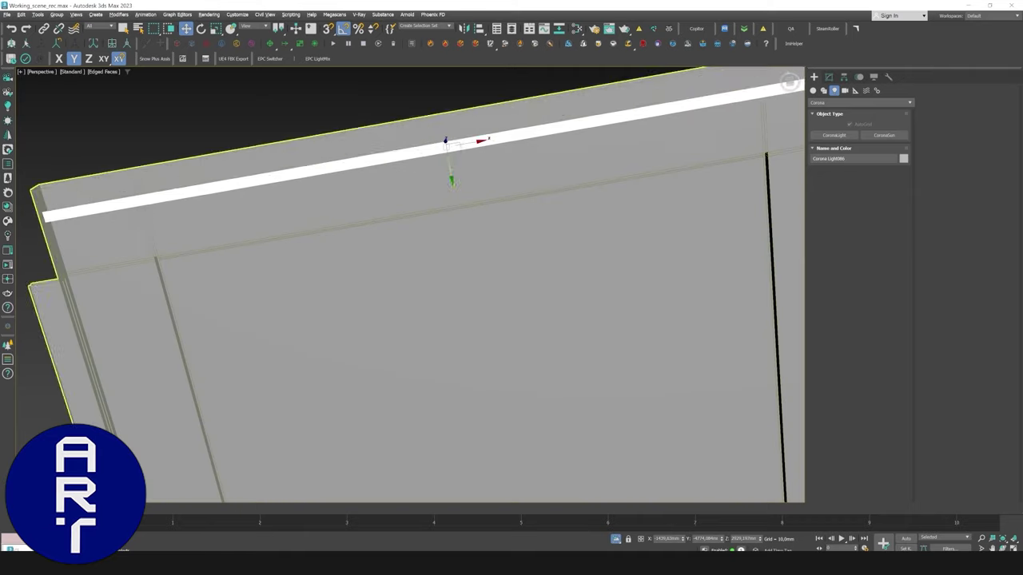
Make a perpendicular rotated copy of the strip light and move it to the panel's side edge beside the protruding section.
scroll(449, 190, "down", 4)
key("e")
mouse_move(450, 160)
left_mouse_down("shift")
mouse_move(463, 169)
mouse_move(491, 255)
mouse_move(455, 293)
mouse_move(460, 324)
left_mouse_up("shift")
left_click(512, 324)
scroll(499, 282, "down", 4)
key("w")
left_click_drag(501, 292, 424, 301)
scroll(417, 279, "down", 2)
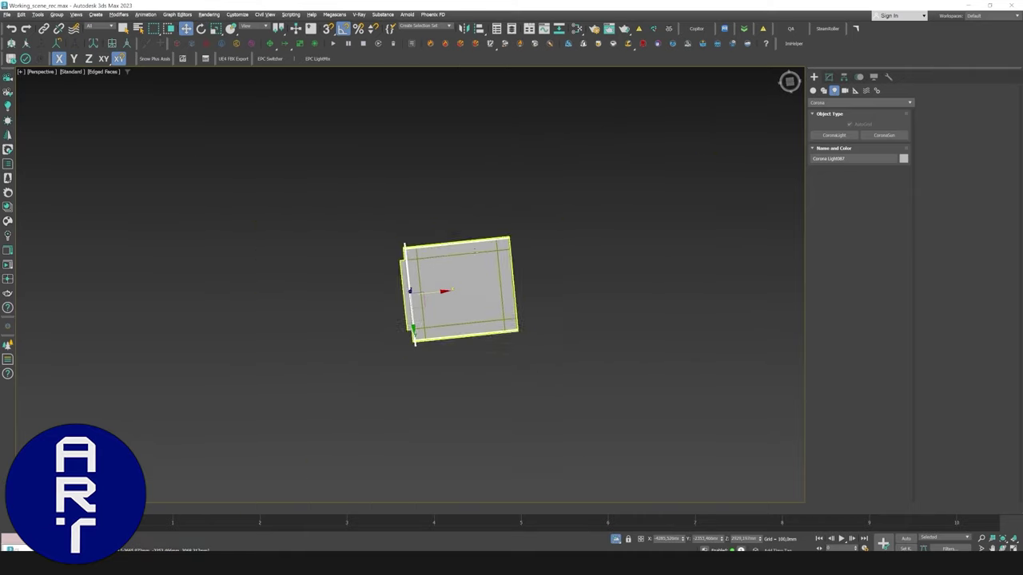
Shorten the perpendicular strip light to fit the living room panel's side edge and copy it to the opposite side.
left_click(829, 77)
scroll(419, 242, "up", 5)
left_click_drag(886, 376, 885, 379)
scroll(472, 424, "down", 2)
middle_click_drag(471, 424, 463, 295)
left_click_drag(434, 346, 765, 321, "shift")
left_click(512, 324)
Rename all four strip lights around the living room ceiling panel with the base name Living_line_light.
left_click(519, 493, "ctrl")
left_click(390, 325, "ctrl")
left_click(488, 183, "ctrl")
left_click(37, 14)
left_click(58, 227)
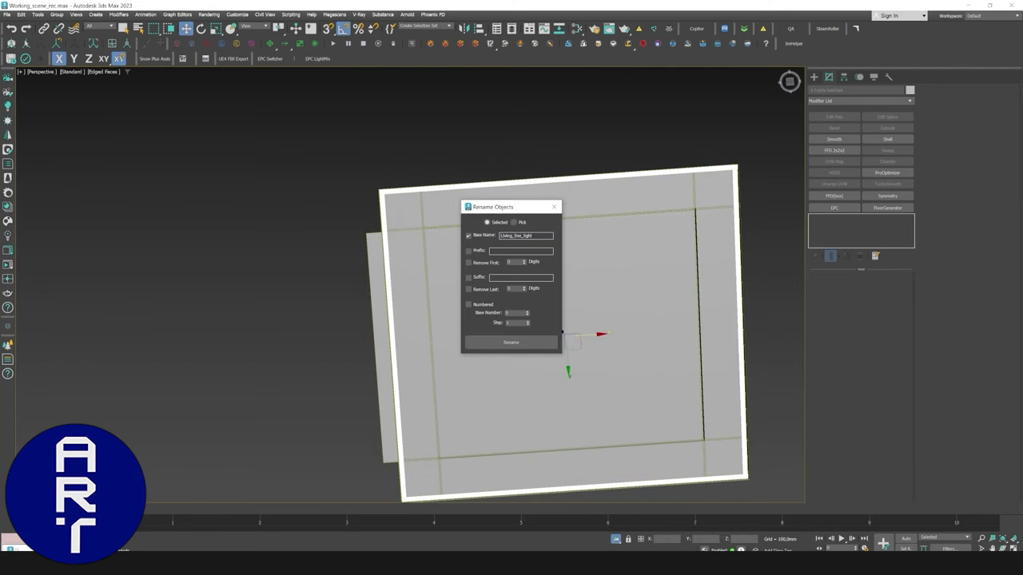
left_click(522, 342)
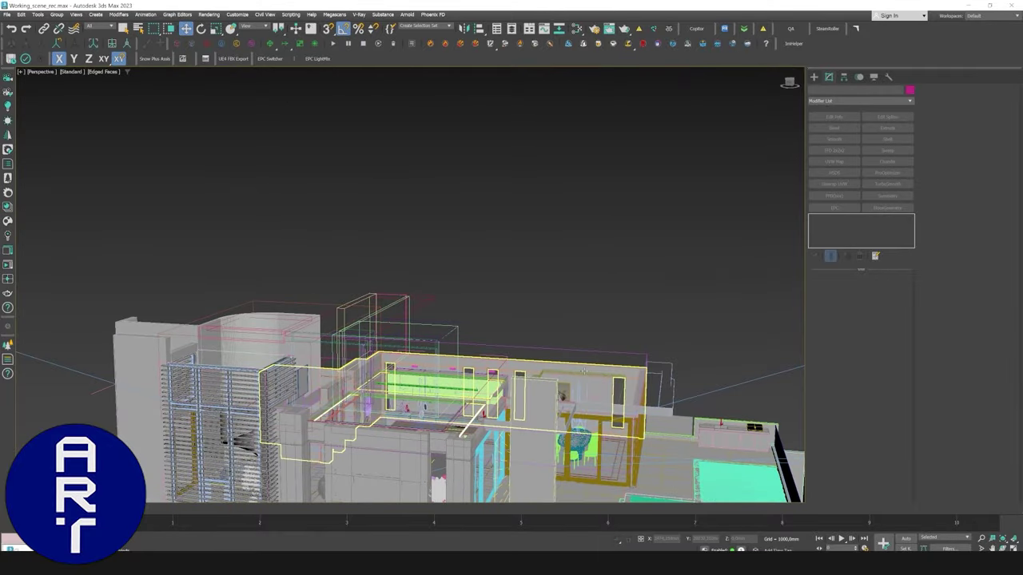
Isolate the dining area's suspended ceiling panel SM_ceiling_003 and frame its underside.
left_click(581, 373)
key("alt+q")
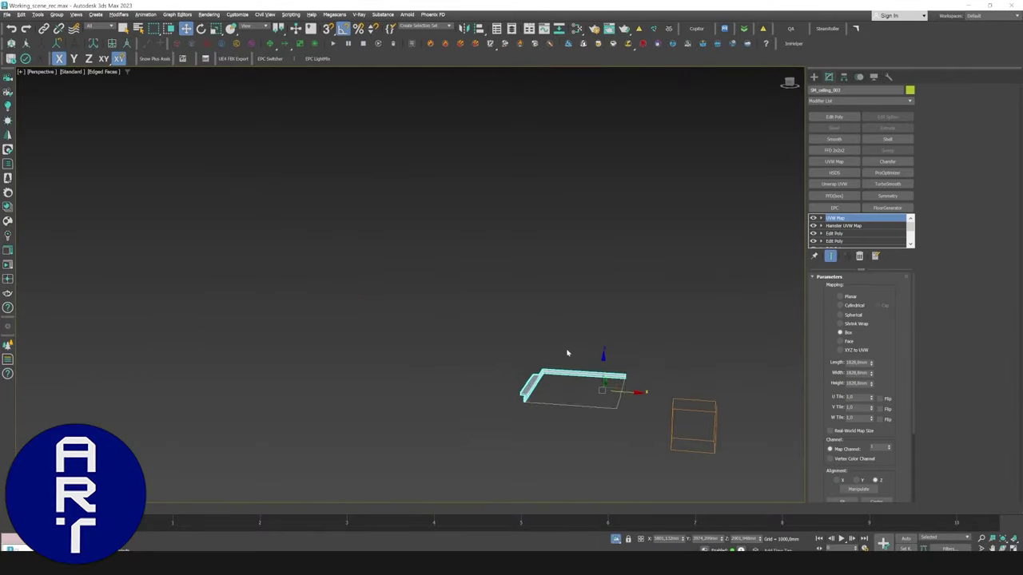
middle_click_drag(568, 354, 441, 318)
middle_click_drag(442, 318, 452, 272, "alt")
key("z")
Draw a Corona strip light along one short edge of the dining ceiling panel and copy it to the opposite edge.
left_click(814, 78)
left_click(833, 135)
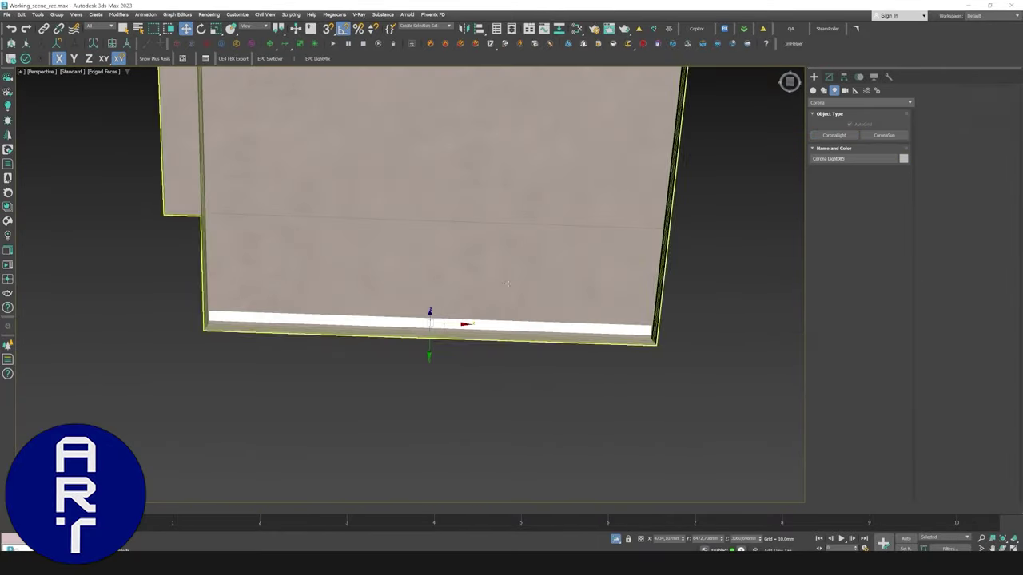
middle_click_drag(442, 345, 543, 343, "alt")
scroll(544, 343, "down", 2)
mouse_move(204, 292)
left_mouse_down("shift")
mouse_move(620, 309)
mouse_move(694, 296)
left_mouse_up("shift")
left_click(527, 324)
Make a perpendicular rotated copy of the dining strip light and move it to the long edge beside the protruding section.
key("e")
left_click(526, 324)
key("w")
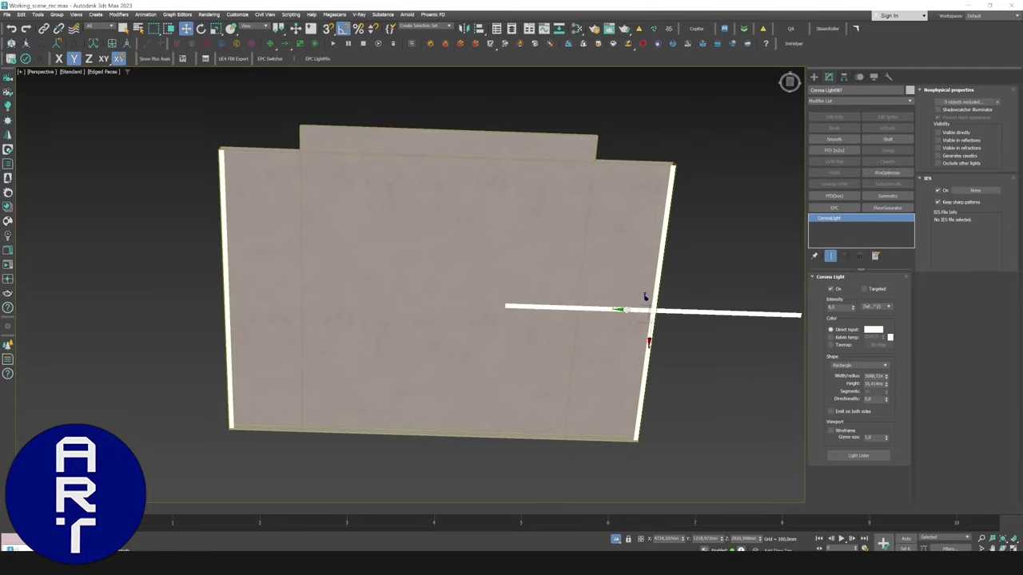
left_click_drag(620, 309, 419, 304)
left_click_drag(447, 328, 446, 199)
middle_click_drag(445, 199, 463, 210, "alt")
left_click_drag(454, 209, 453, 178)
Lengthen the perpendicular strip light to span the dining panel's long edge and copy it to the opposite long edge.
left_click_drag(886, 376, 887, 336)
middle_click_drag(479, 256, 459, 240, "alt")
scroll(479, 240, "down", 2)
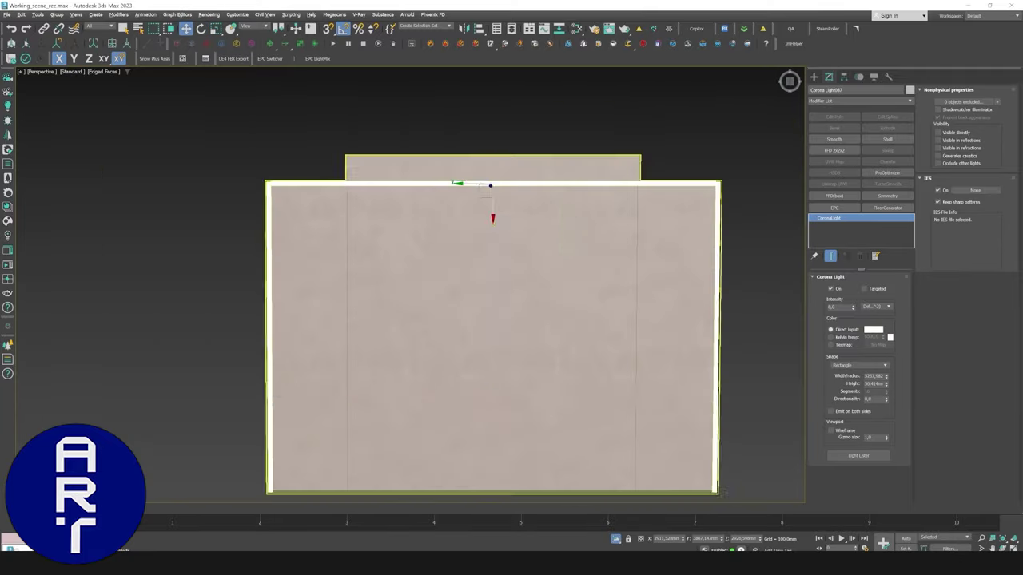
left_click_drag(492, 216, 492, 428, "shift")
left_click(462, 262)
left_click(516, 324)
middle_click_drag(504, 424, 502, 337)
left_click_drag(492, 344, 504, 436)
Rename the four dining ceiling strip lights with the base name Dinner_line_light_ and numbering enabled.
left_click(38, 14)
left_click(56, 195)
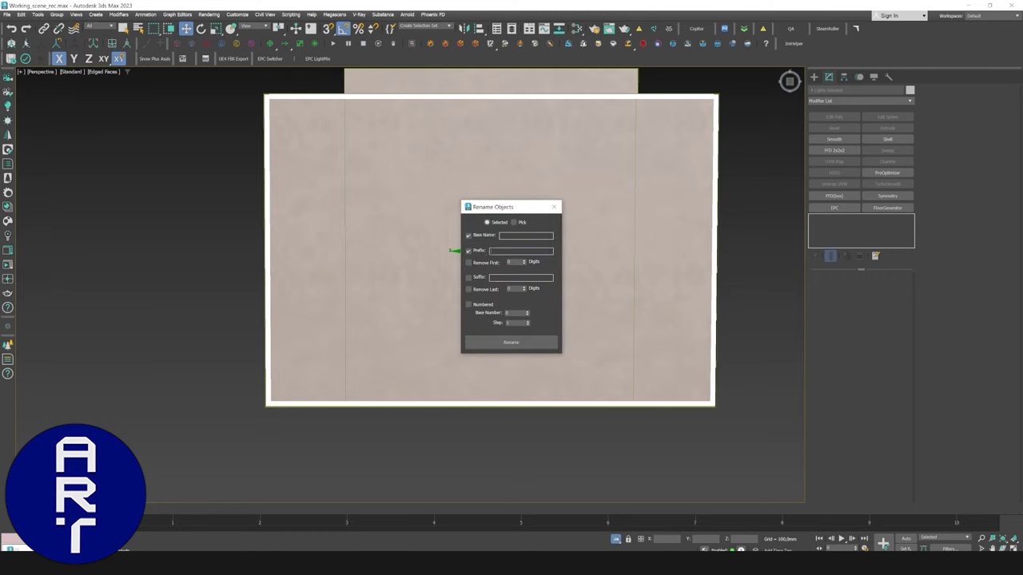
type("_line_light")
left_click(469, 305)
left_click(527, 312)
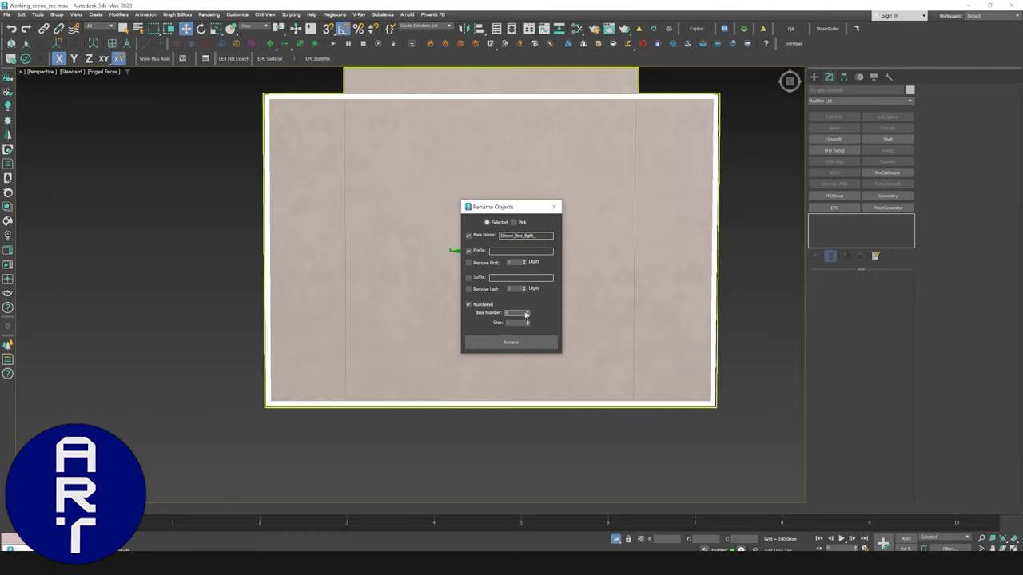
left_click(511, 342)
left_click(492, 295)
left_click(525, 295)
left_click(554, 207)
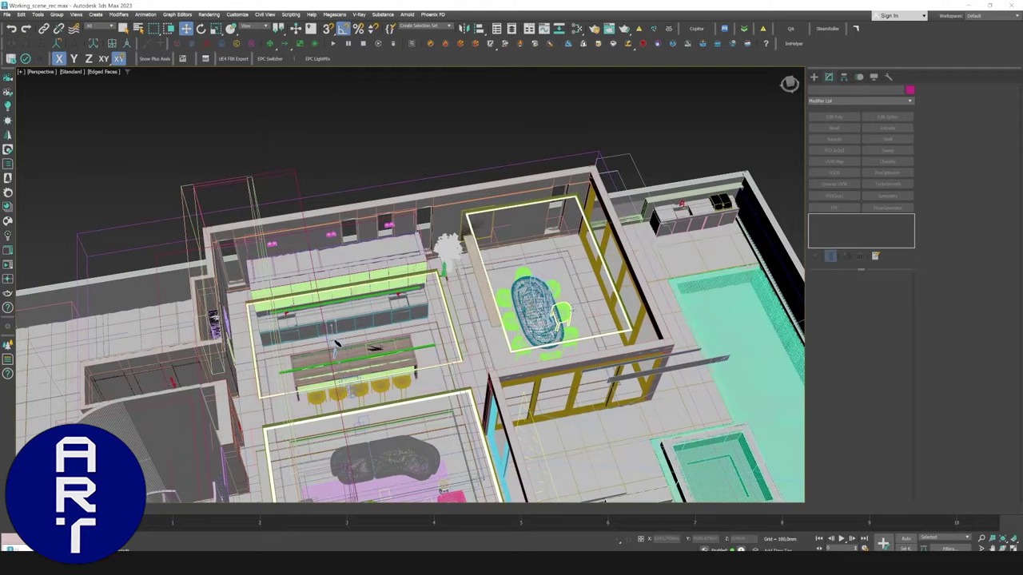
Switch to the Kitchen camera with the EPC Camera Switcher and start a Corona interactive render.
middle_click_drag(337, 343, 324, 266)
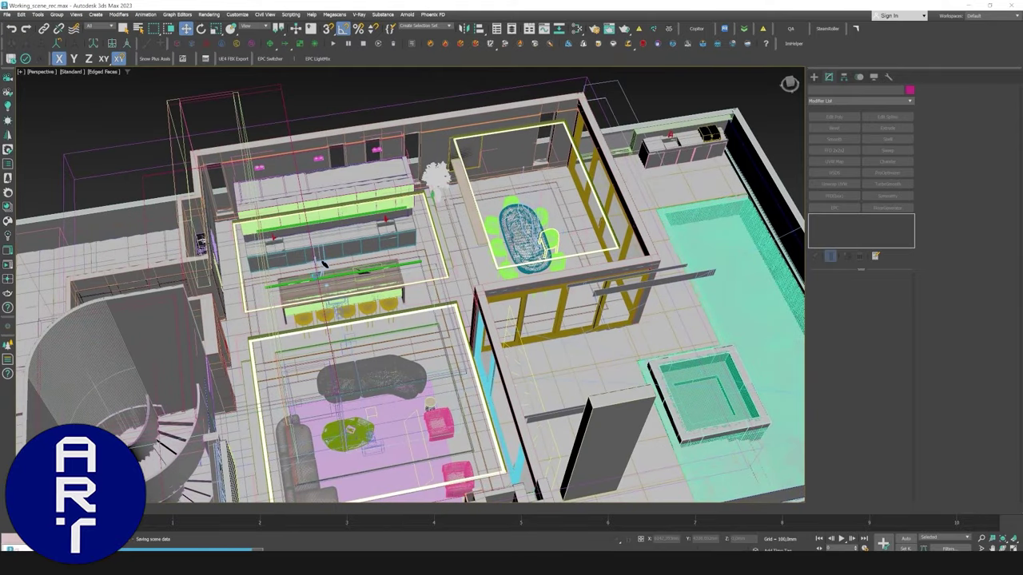
left_click(270, 59)
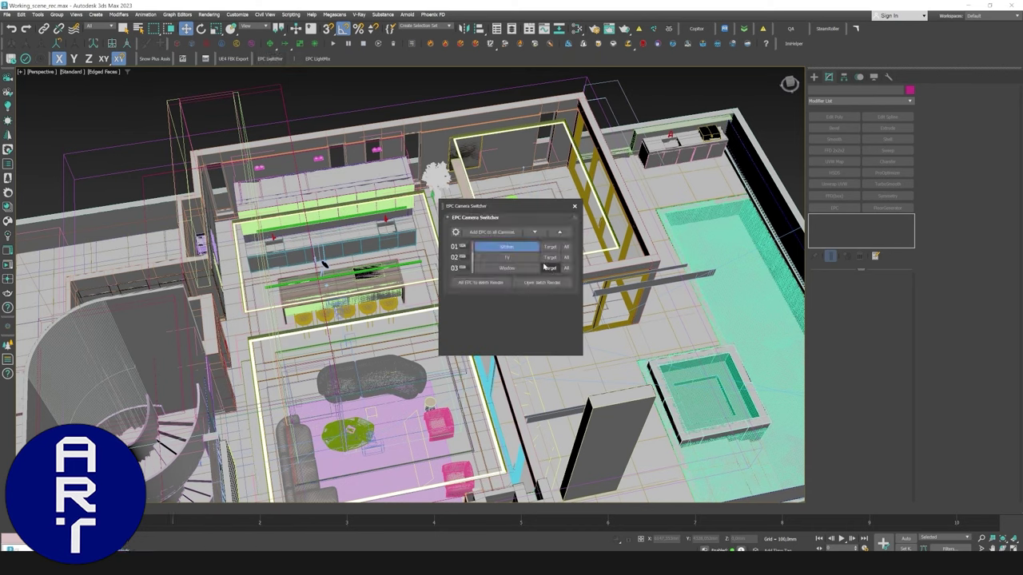
left_click(520, 249)
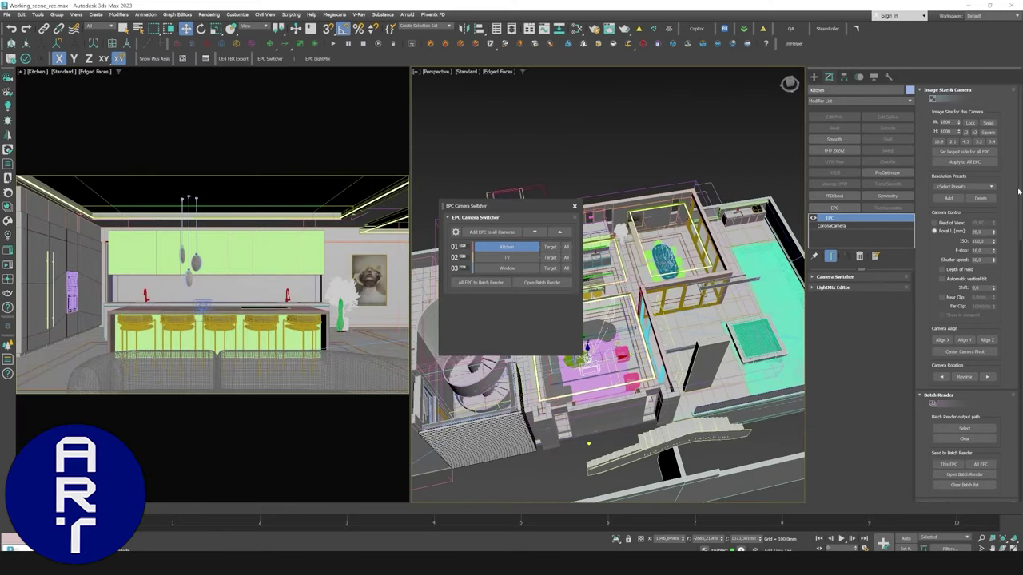
left_click_drag(1018, 232, 1020, 435)
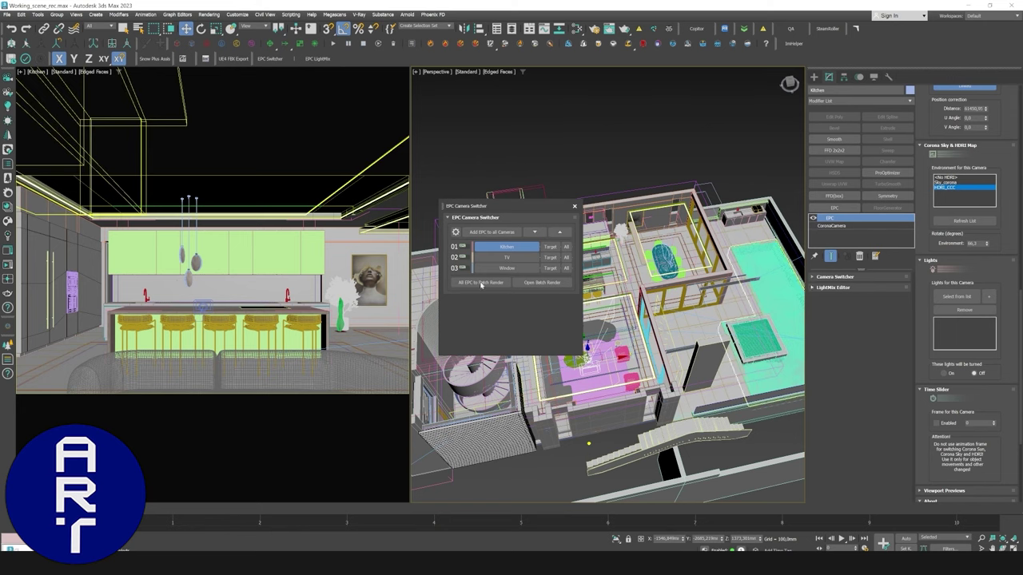
left_click(8, 265)
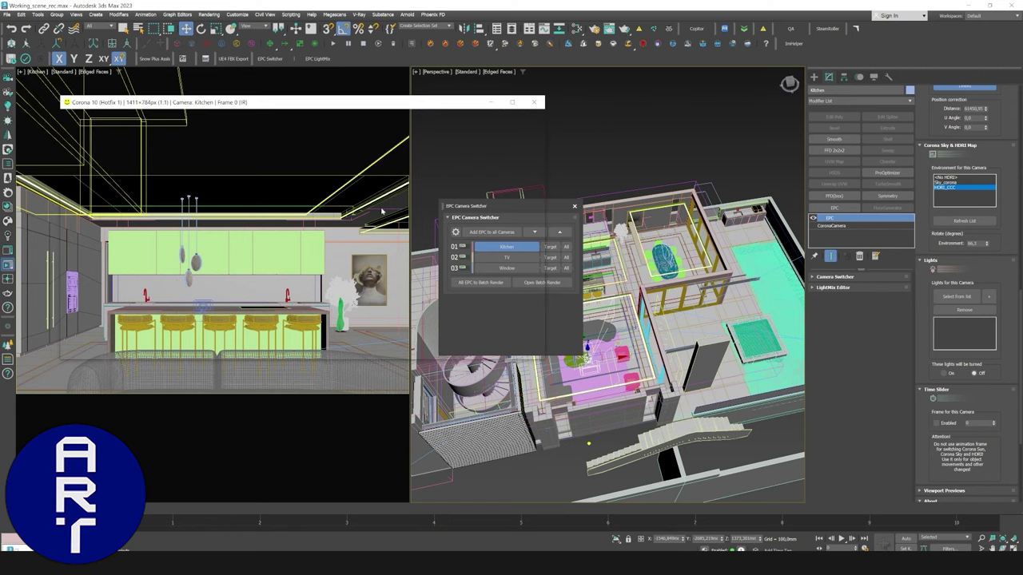
left_click(674, 159)
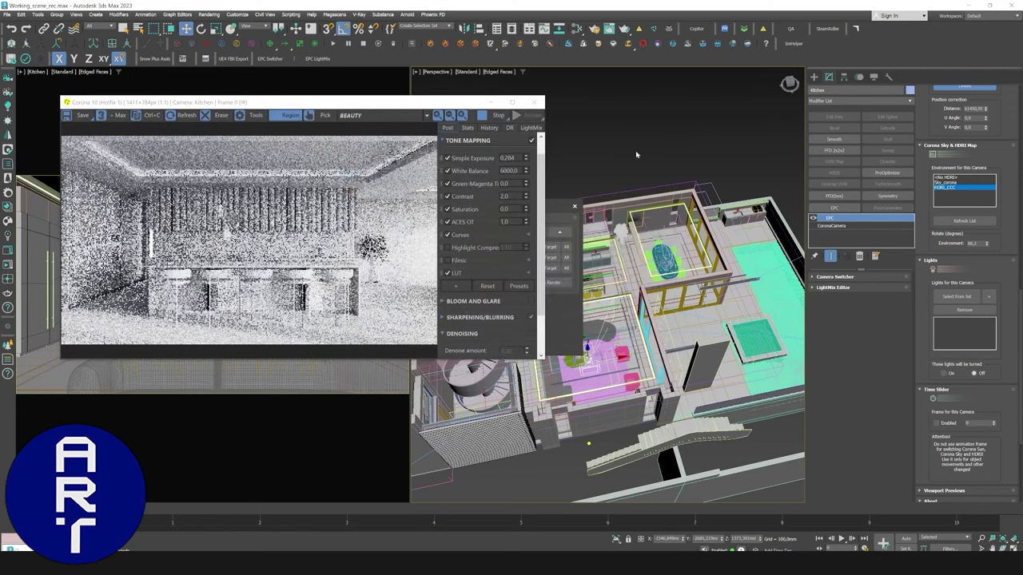
Examine the strip lighting along the ceiling and the bar stool area in the Kitchen camera's interactive render.
scroll(310, 177, "up", 1)
scroll(337, 163, "down", 1)
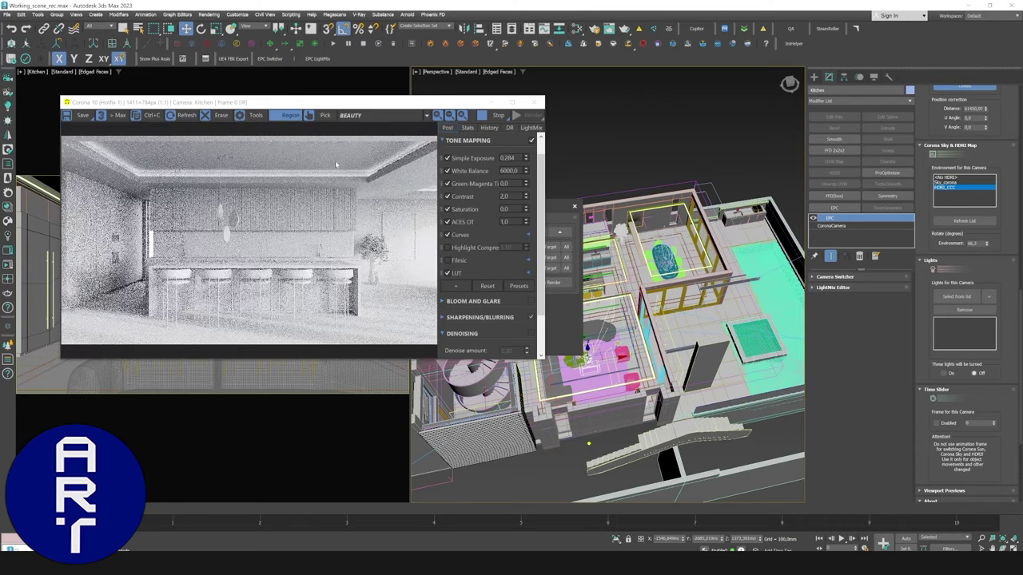
scroll(398, 152, "up", 2)
scroll(337, 163, "down", 2)
scroll(104, 171, "up", 1)
scroll(104, 172, "down", 1)
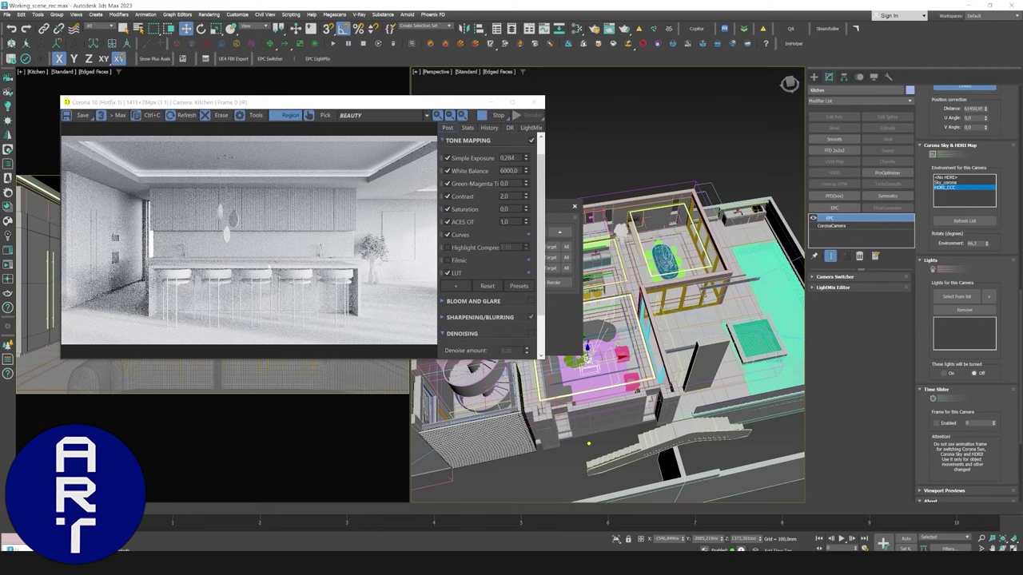
scroll(248, 272, "up", 2)
scroll(214, 296, "down", 1)
scroll(272, 320, "up", 1)
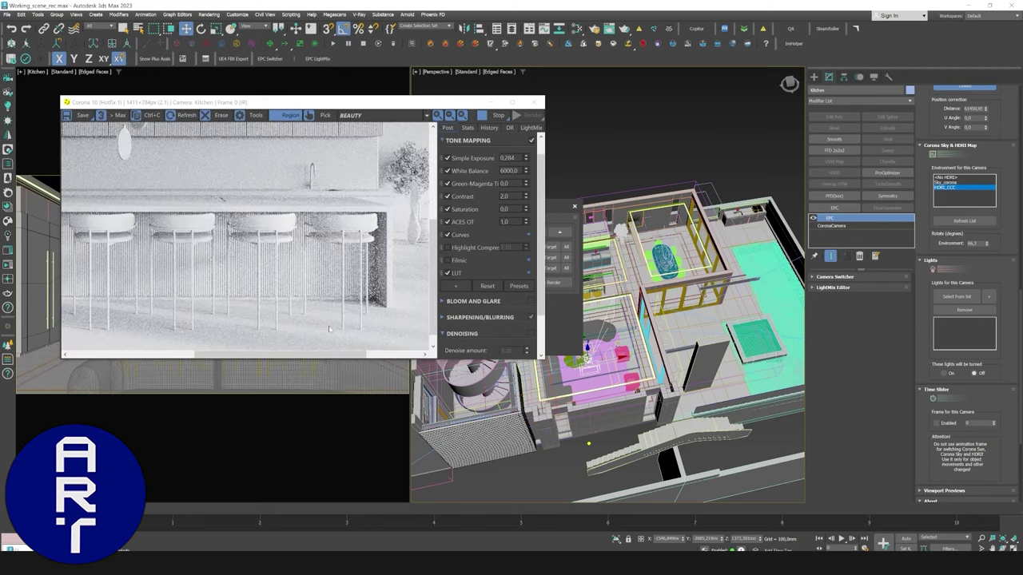
scroll(328, 329, "down", 1)
scroll(168, 319, "up", 2)
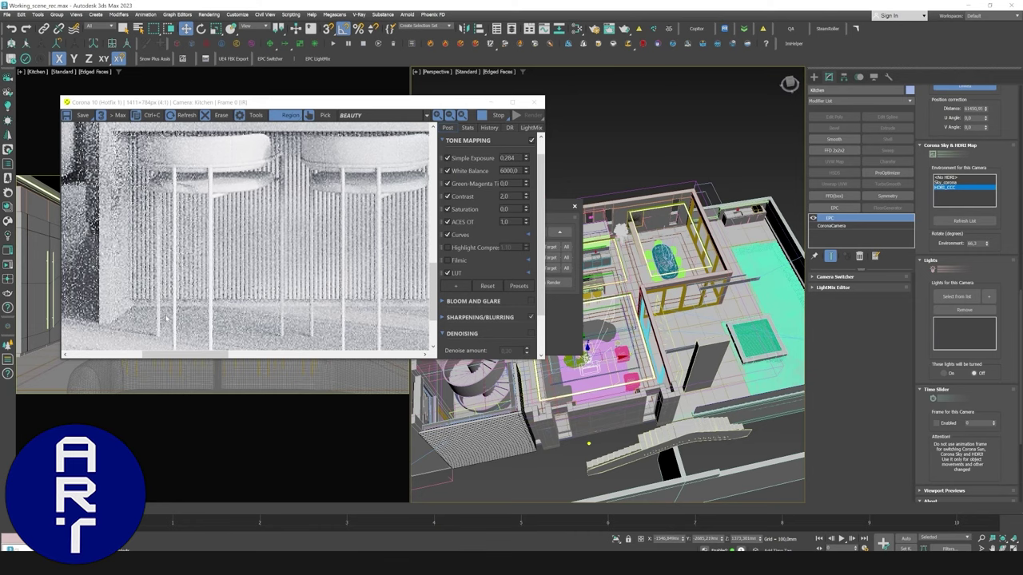
scroll(166, 318, "down", 2)
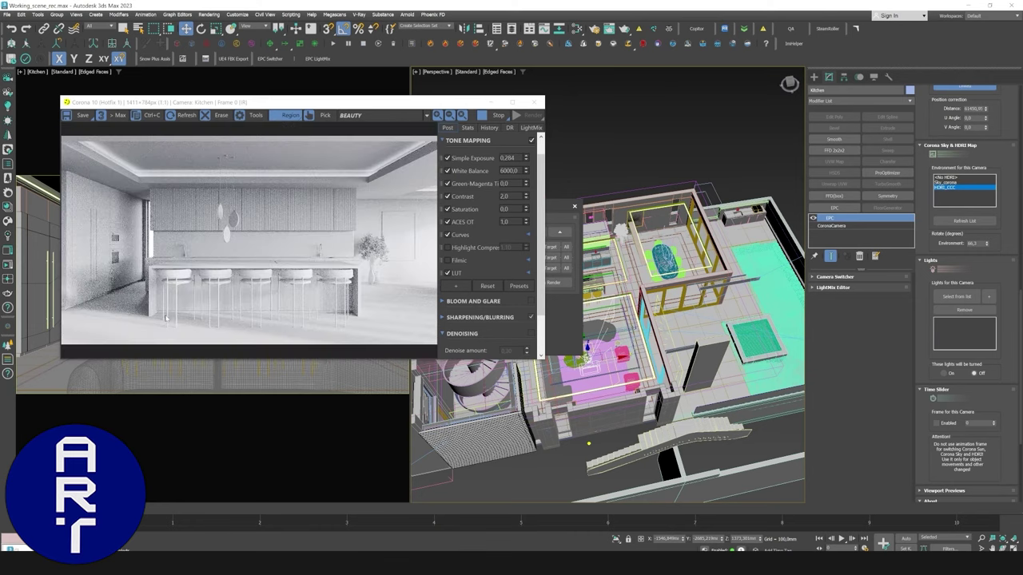
Review the Kitchen camera's EPC settings, including its environment, lights, time slider, viewport previews and camera control.
left_click_drag(556, 209, 663, 186)
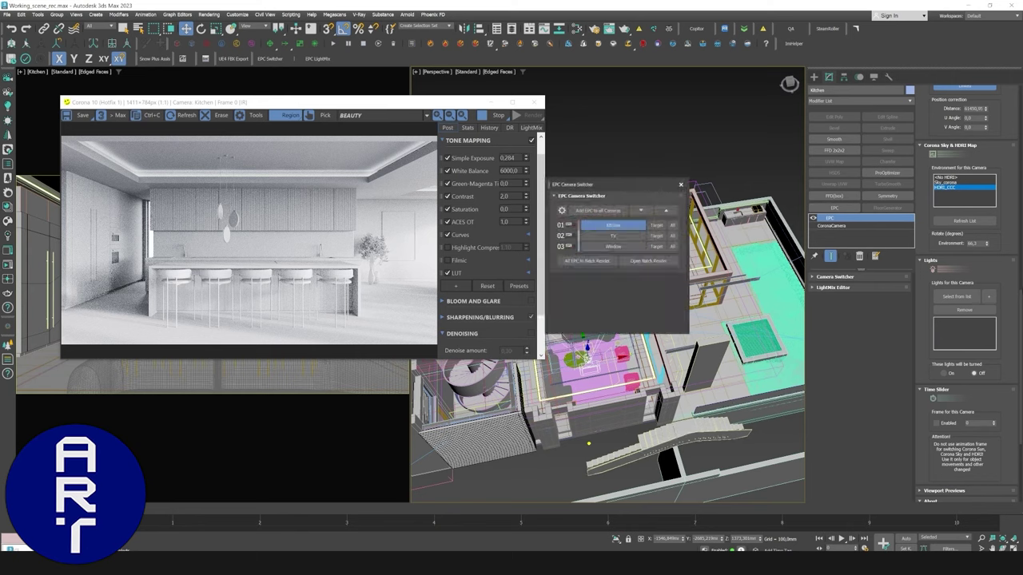
scroll(967, 320, "down", 5)
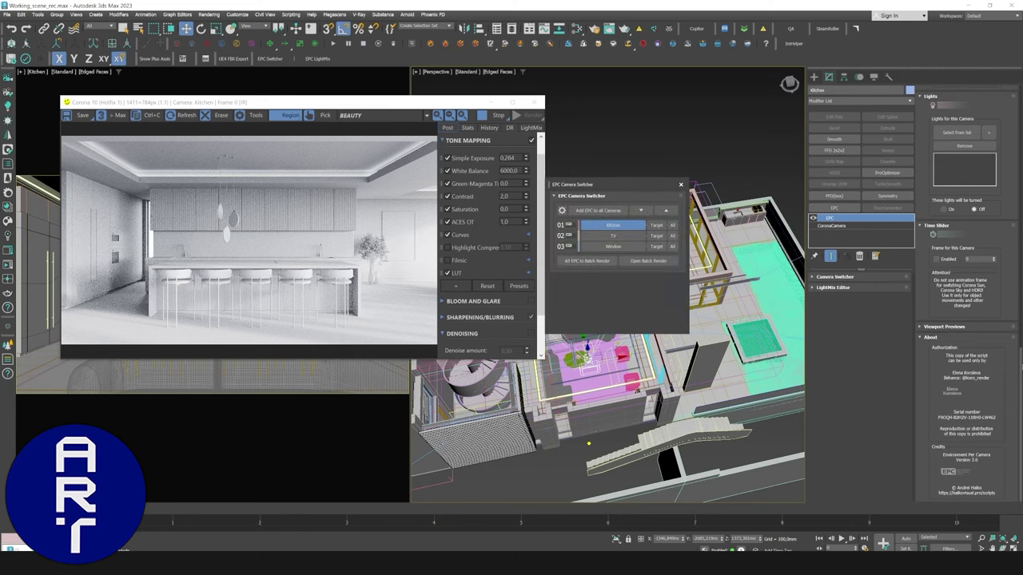
scroll(966, 344, "up", 1)
left_click(958, 364)
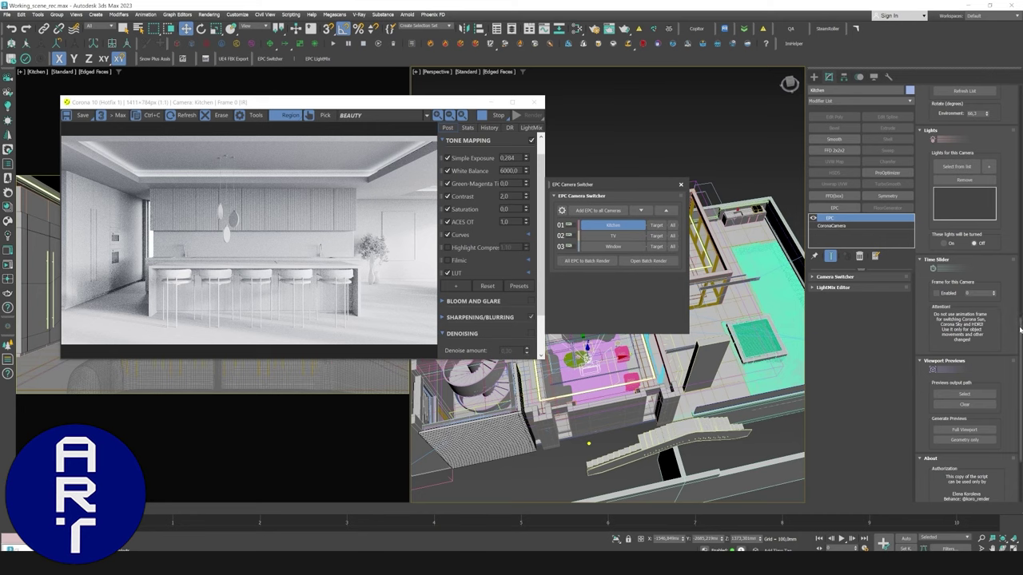
scroll(967, 295, "up", 12)
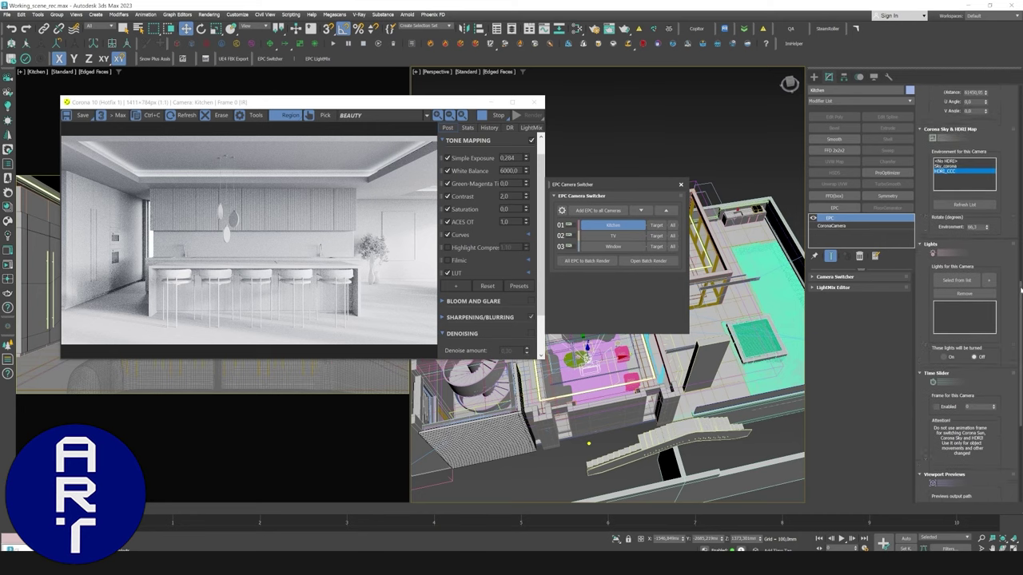
scroll(967, 296, "up", 7)
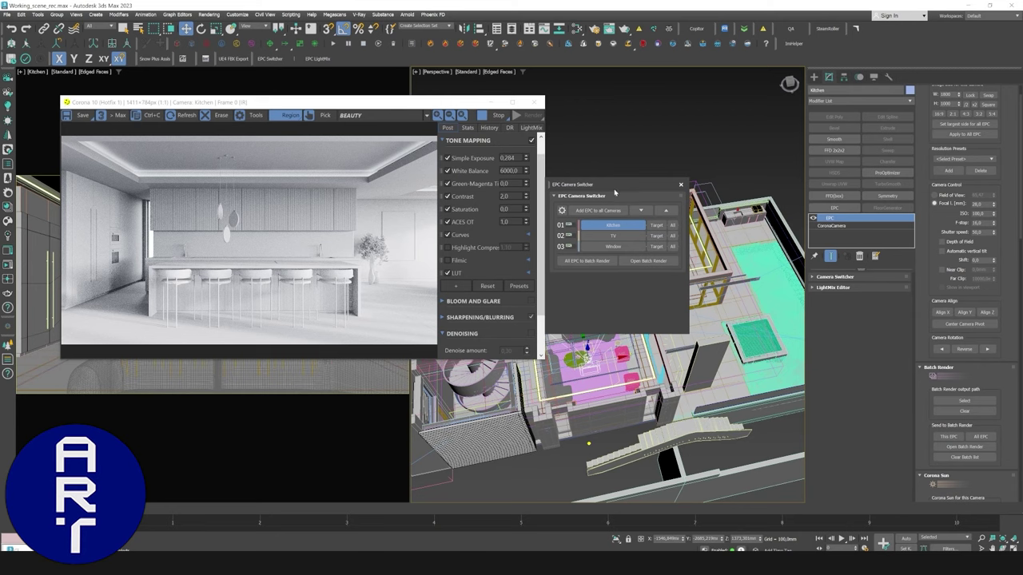
Close the interactive render and the EPC Camera Switcher, deselect the Kitchen camera and save the scene.
left_click(534, 102)
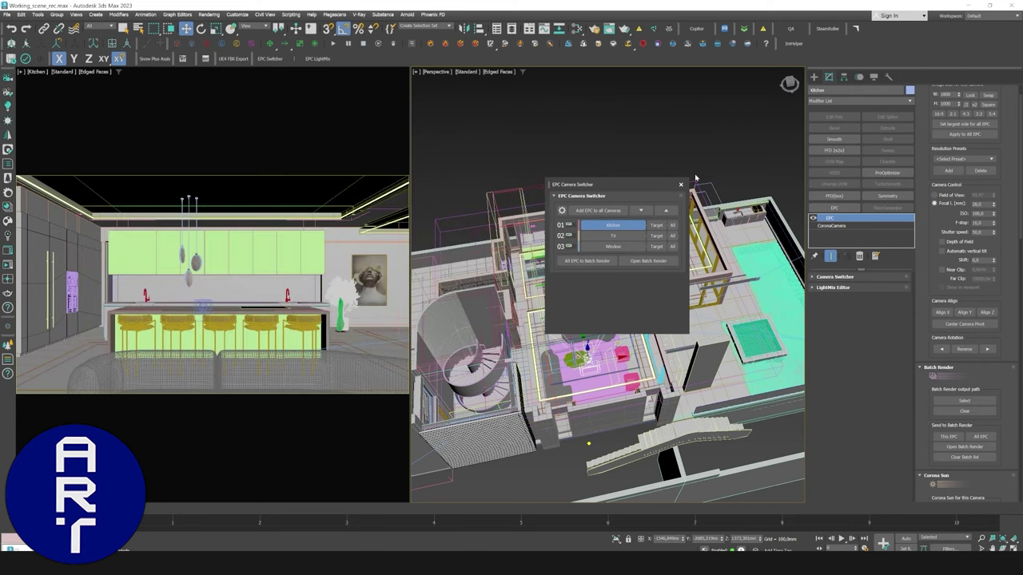
left_click(682, 184)
left_click(605, 167)
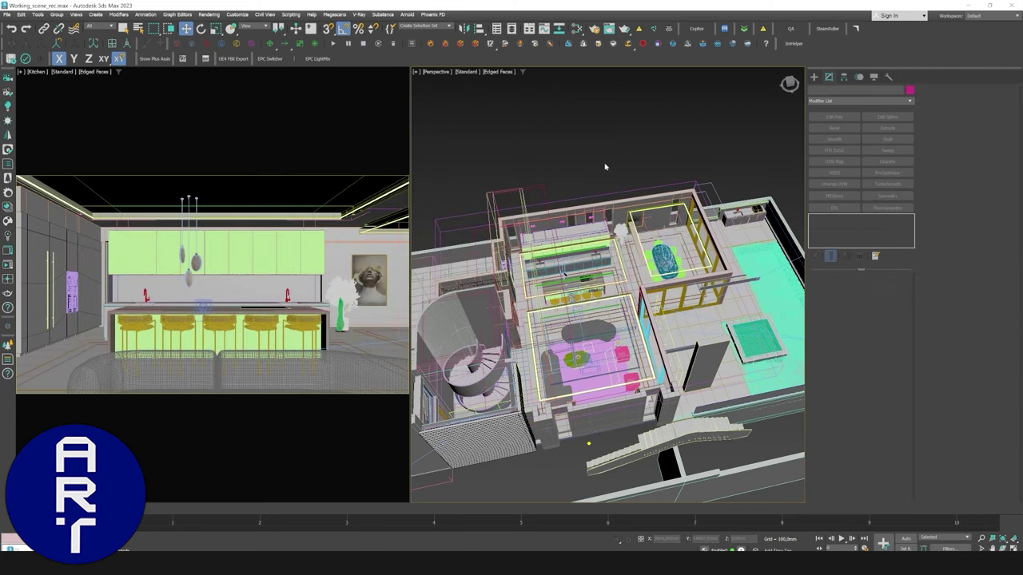
key("ctrl+s")
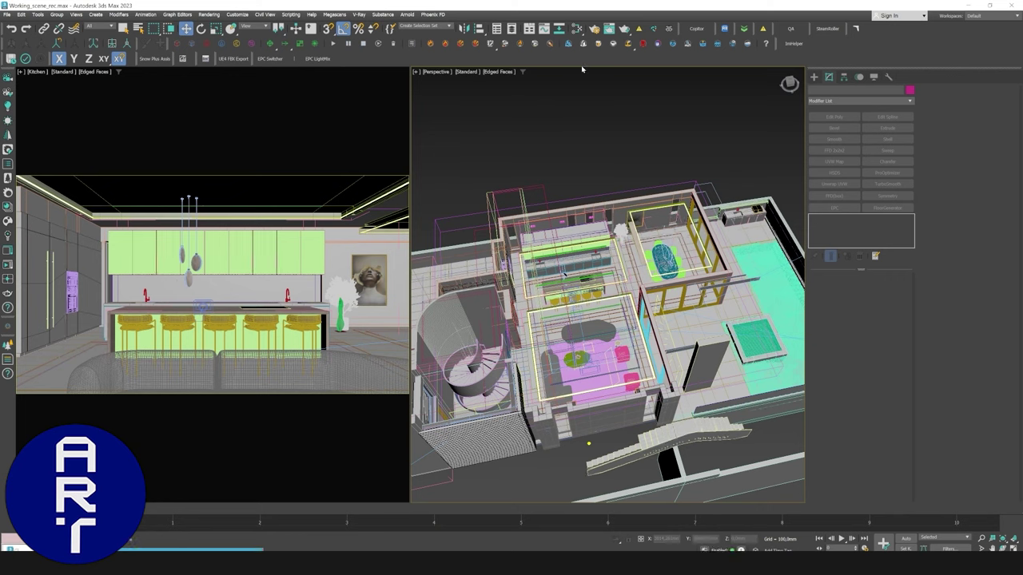
Open the Corona render setup and show its expanded Render Elements settings.
left_click(594, 28)
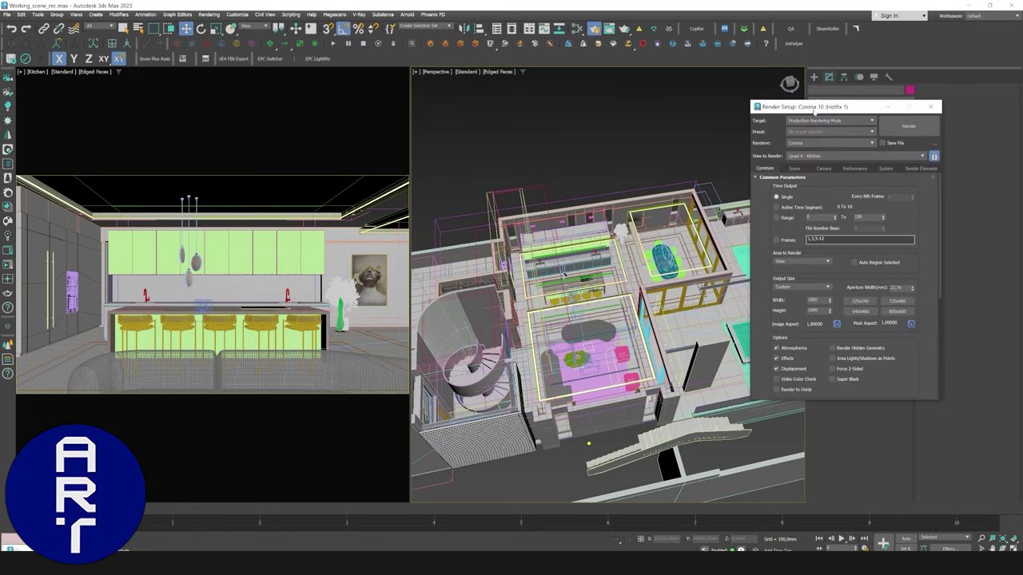
left_click_drag(814, 112, 513, 101)
left_click(620, 157)
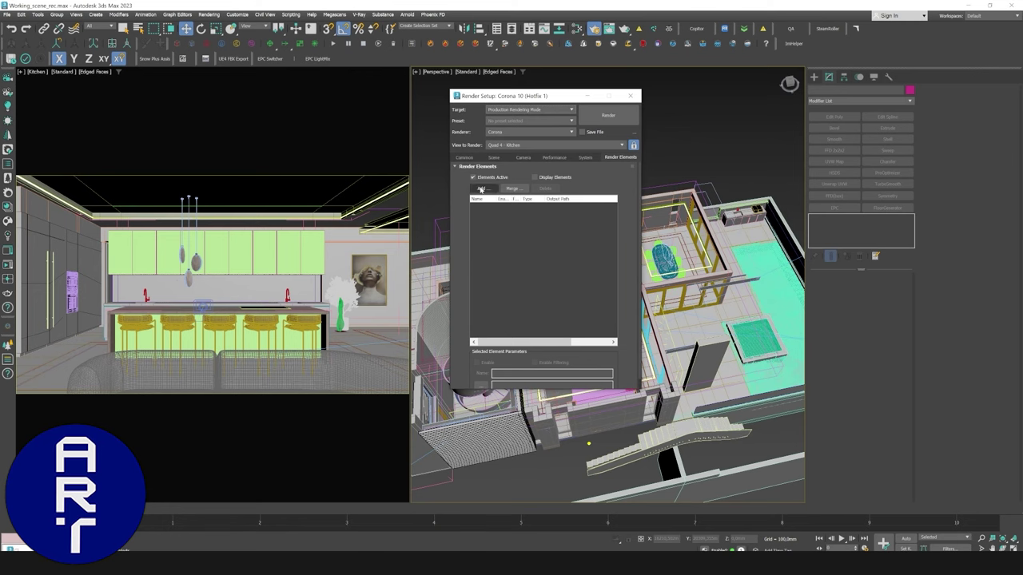
left_click(481, 188)
left_click(620, 145)
left_click(490, 165)
left_click(494, 158)
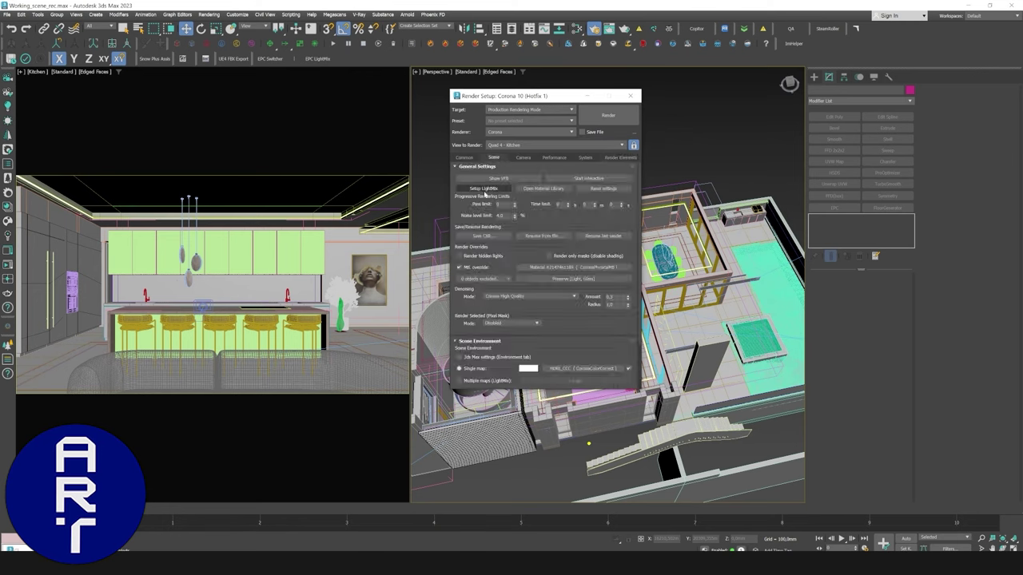
left_click(620, 157)
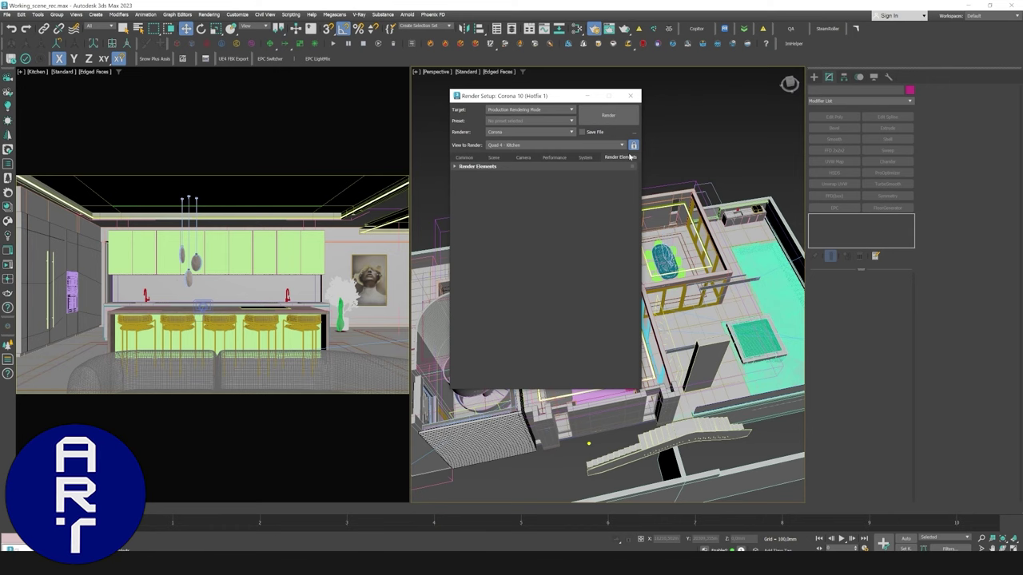
left_click(457, 167)
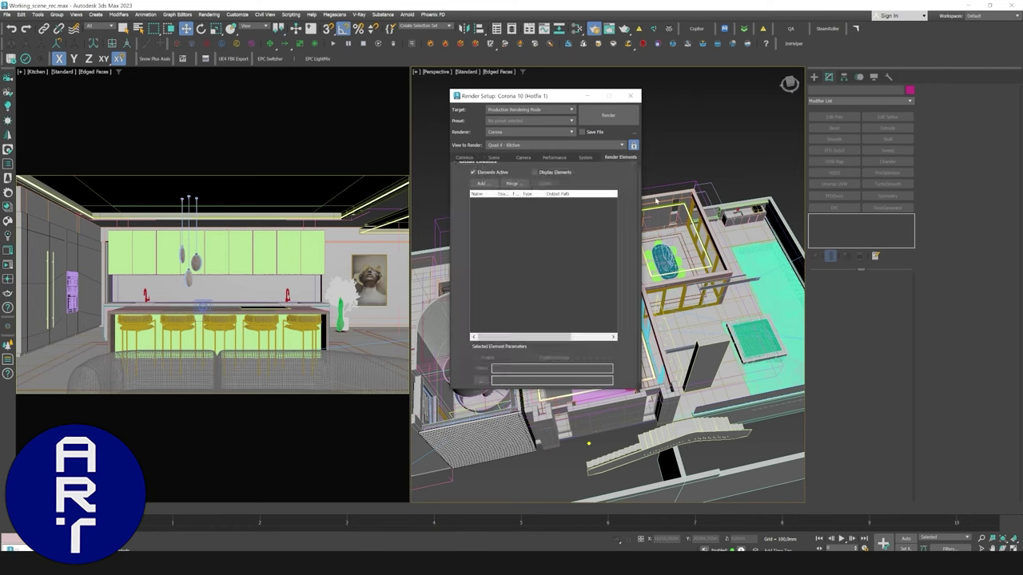
scroll(551, 211, "up", 1)
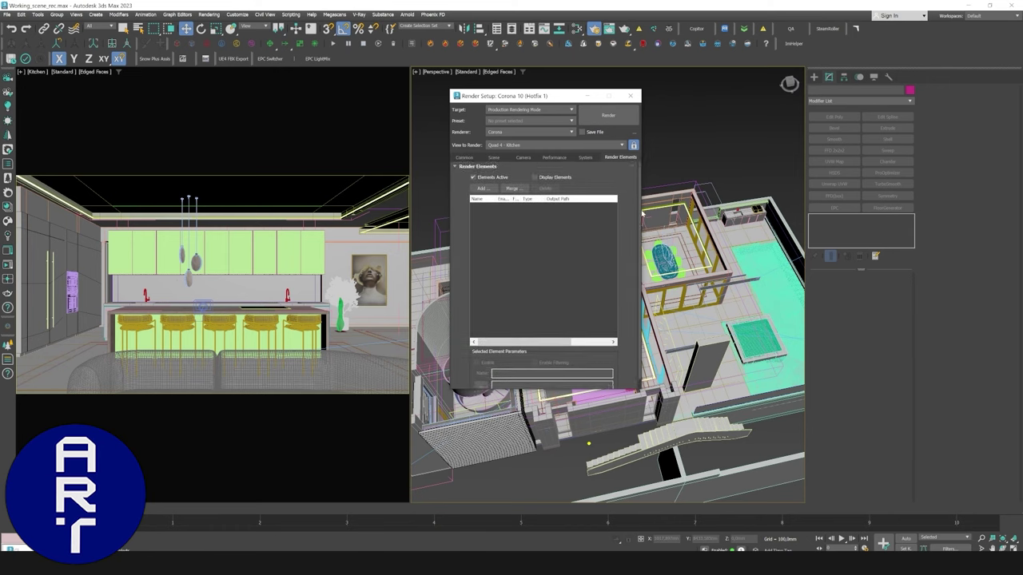
Add a CShading_LightMix render element and shorten its name to LightMix.
left_click(481, 190)
scroll(526, 292, "down", 5)
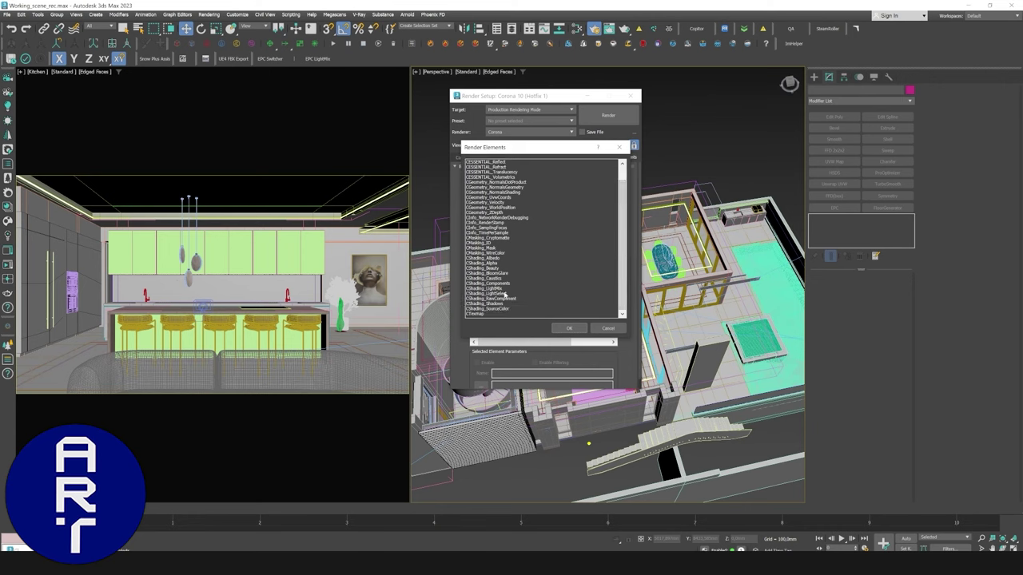
left_click(494, 288)
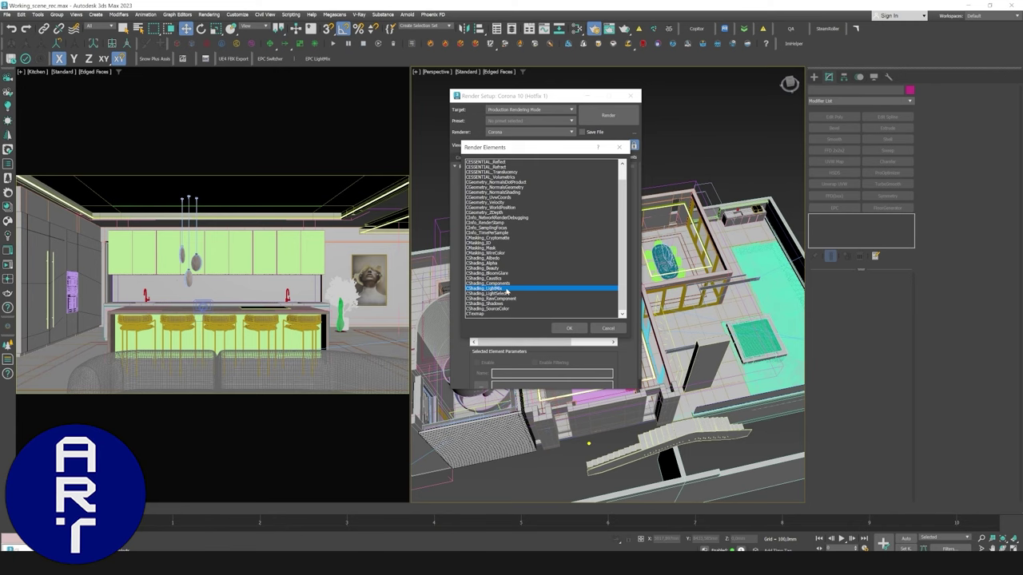
left_click(567, 328)
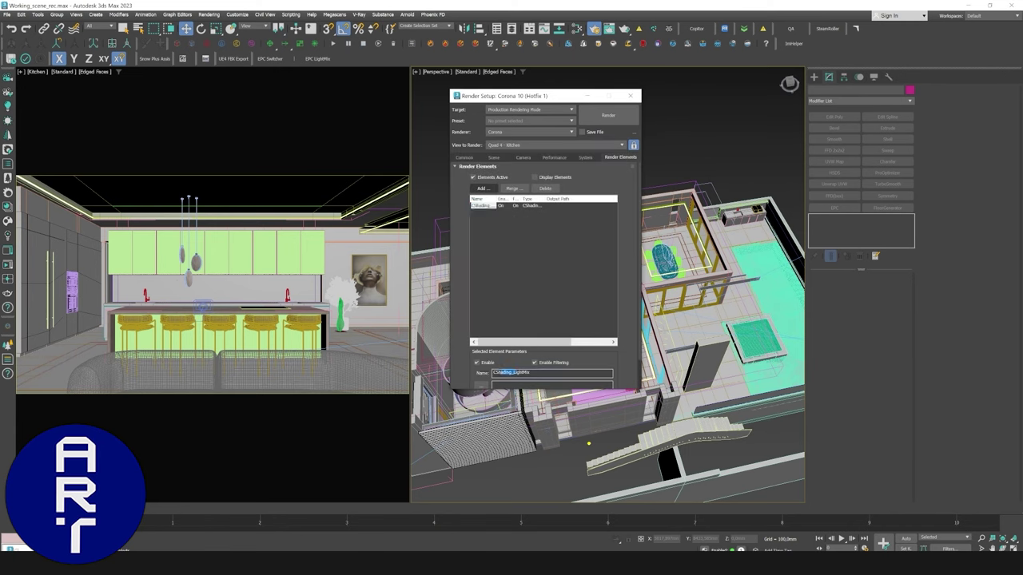
left_click_drag(512, 373, 488, 372)
key("BackSpace")
left_click(541, 223)
Add a CShading_LightSelect render element and include the HDRI_CCC environment light in it.
left_click(483, 188)
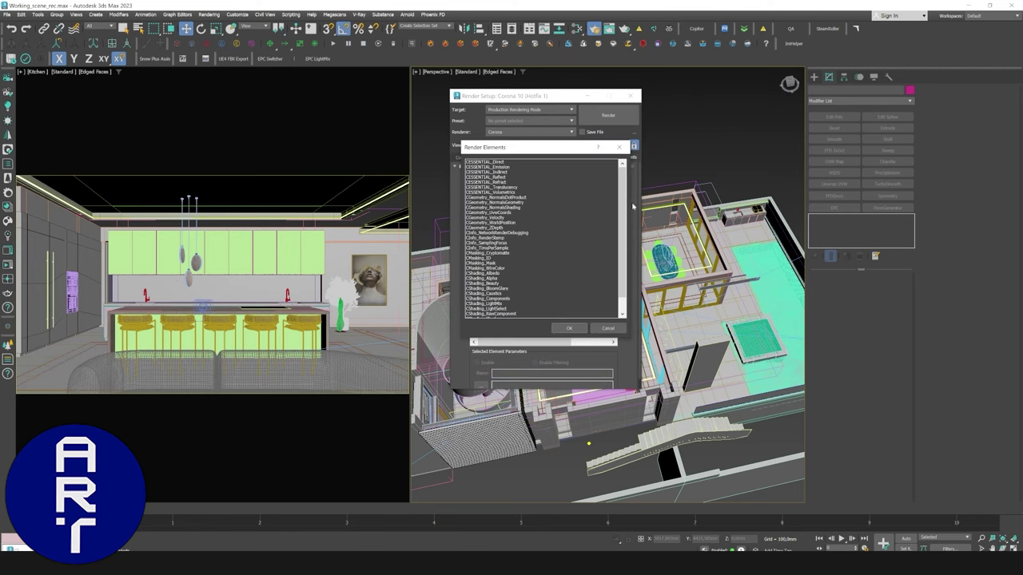
scroll(616, 240, "down", 1)
left_click(497, 294)
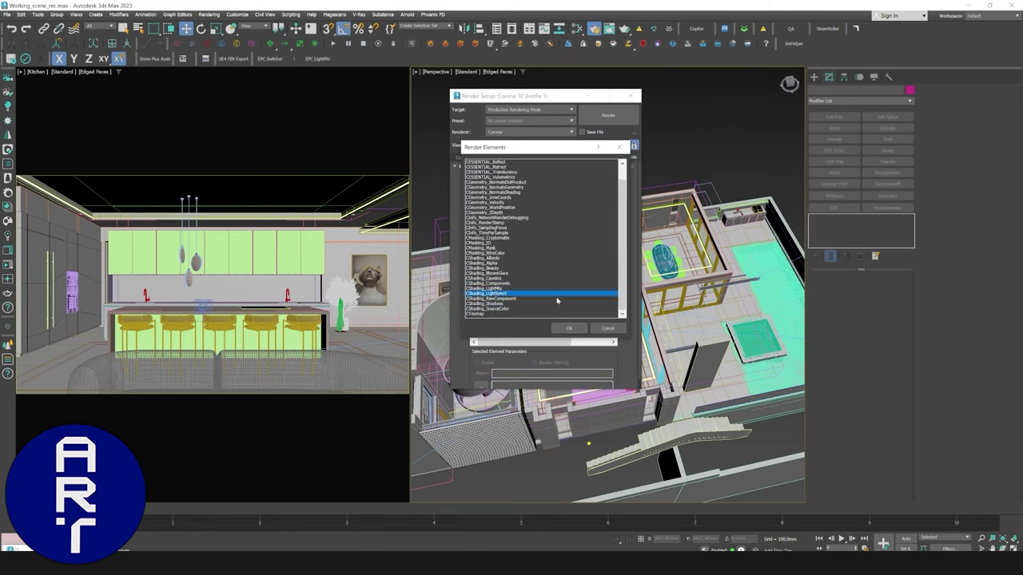
left_click(583, 328)
scroll(631, 364, "down", 3)
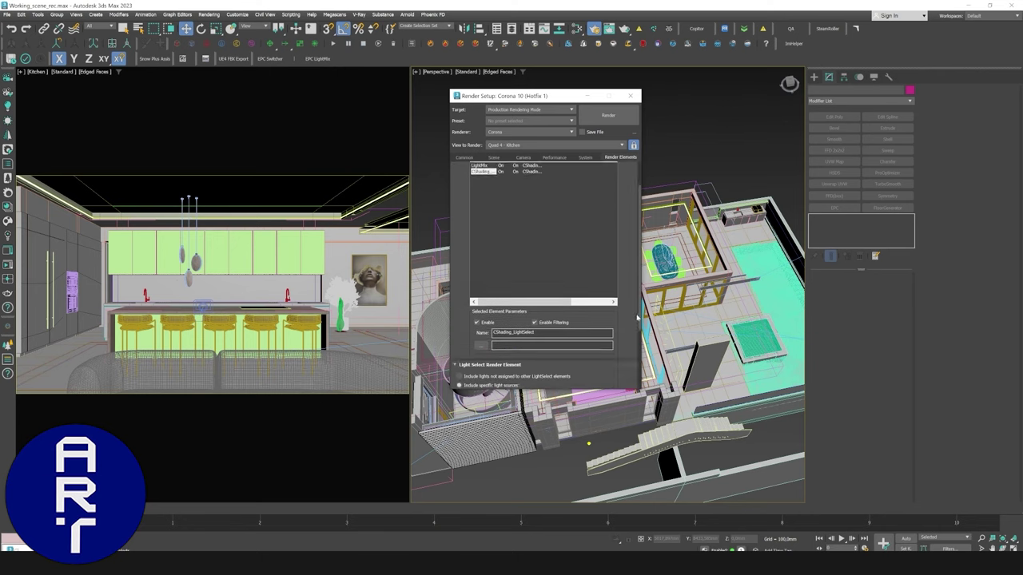
scroll(632, 362, "down", 1)
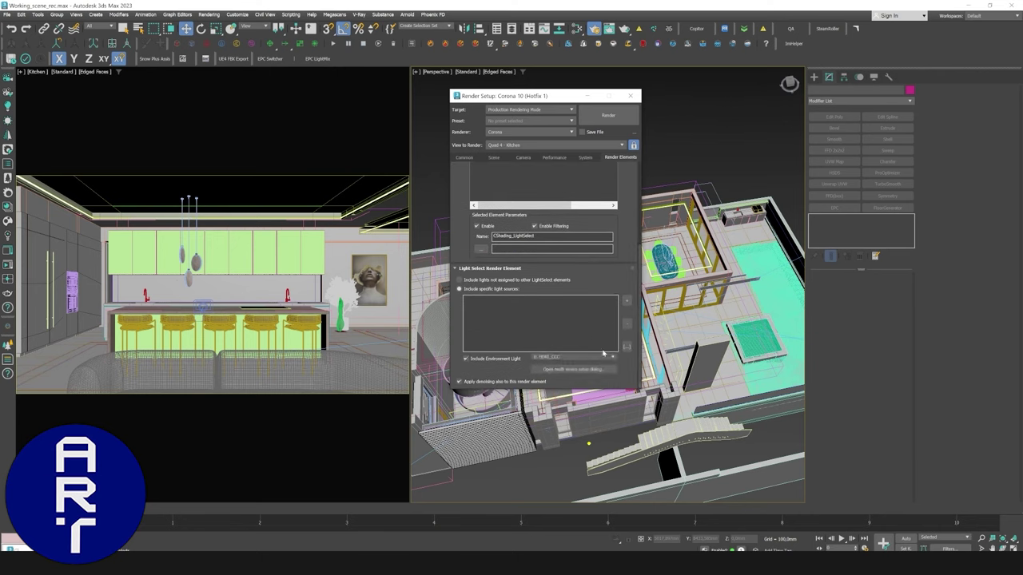
left_click_drag(640, 297, 640, 298)
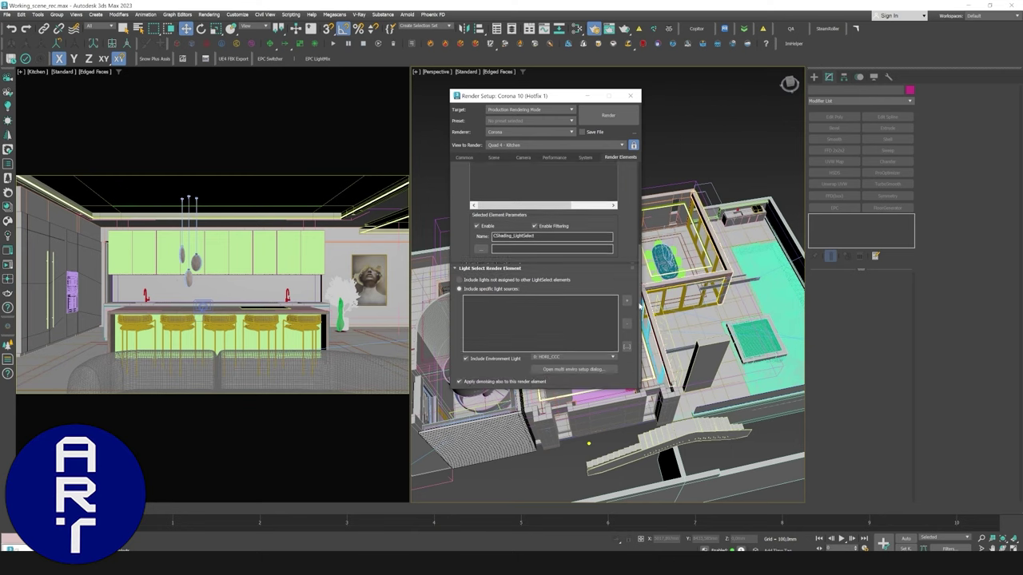
Rename the environment light select element as Envir.
scroll(642, 262, "up", 3)
scroll(642, 262, "down", 1)
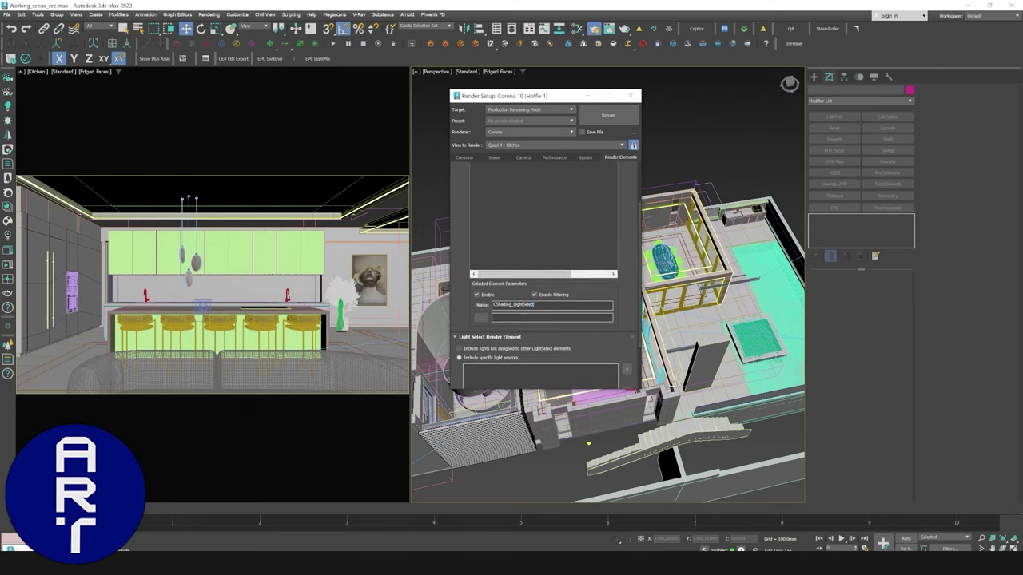
double_click(527, 305)
type("En")
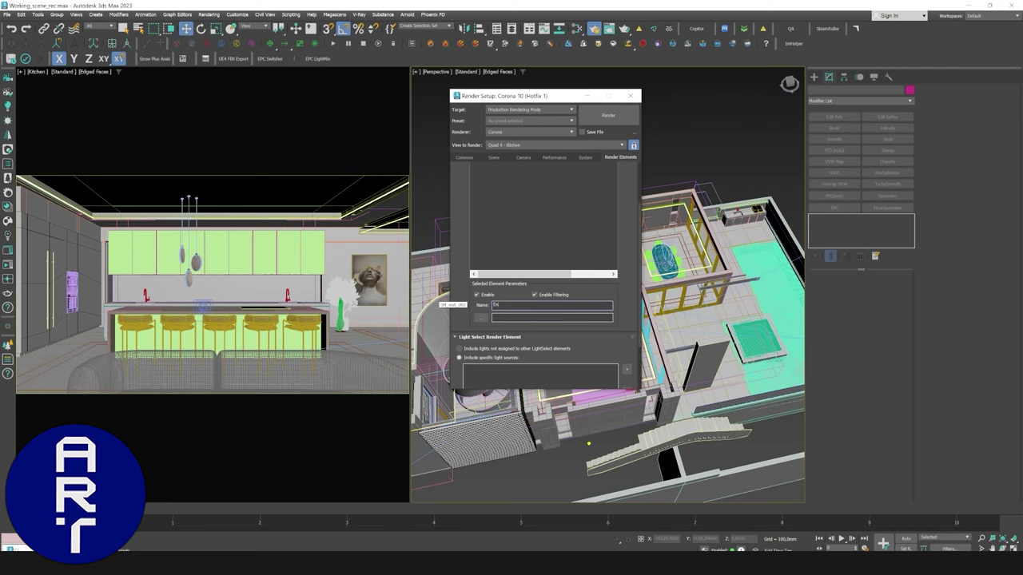
type("vir")
scroll(636, 297, "up", 3)
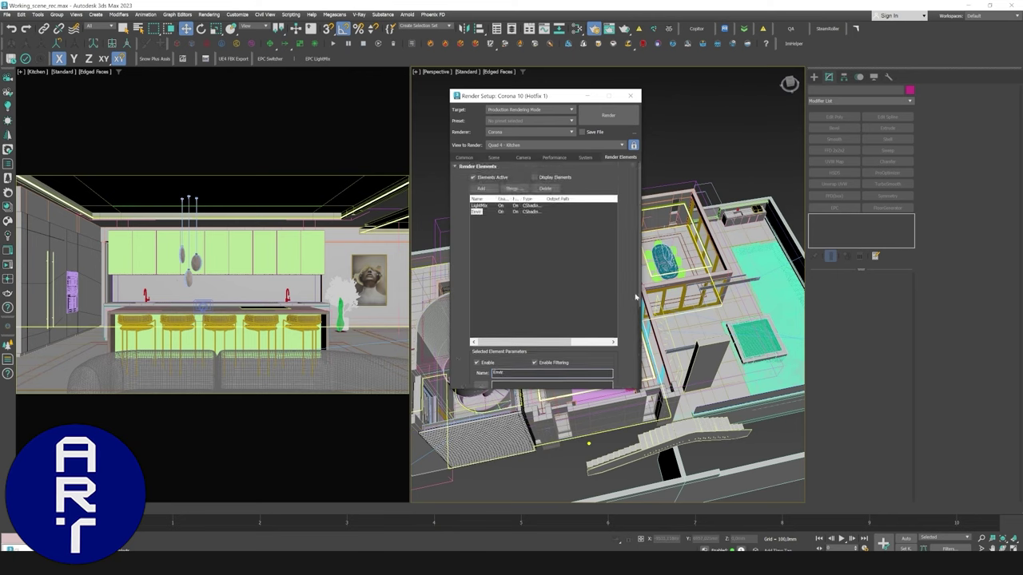
left_click(518, 244)
left_click_drag(637, 212, 636, 212)
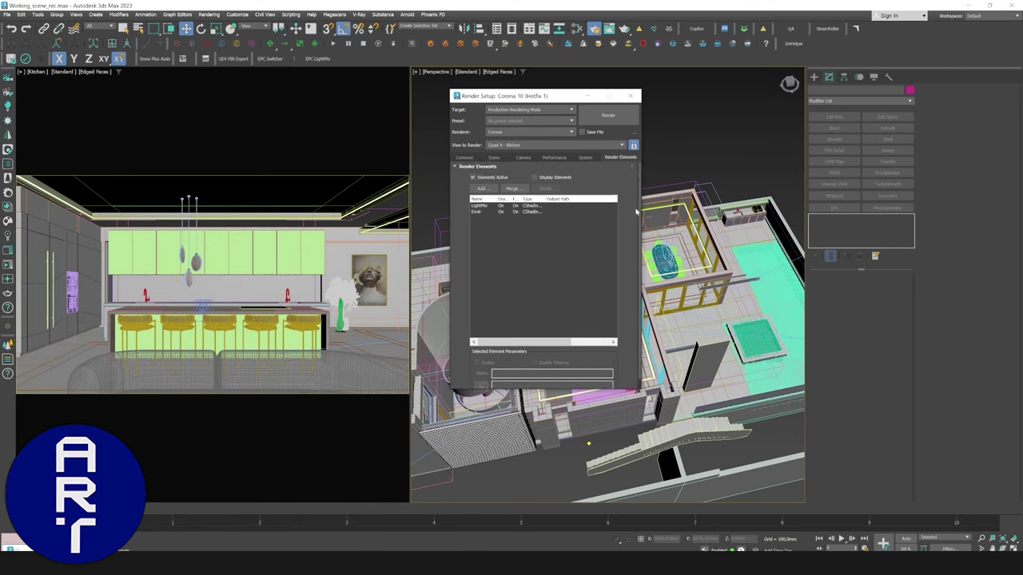
Add another CShading_LightSelect element that includes lights not assigned to other LightSelect elements.
left_click(482, 188)
scroll(625, 264, "down", 2)
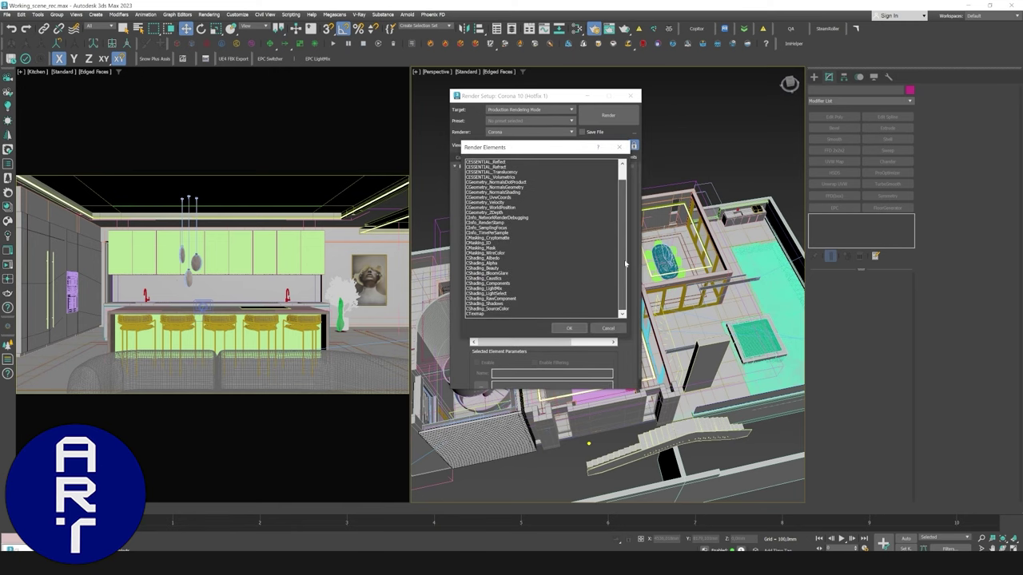
left_click(500, 294)
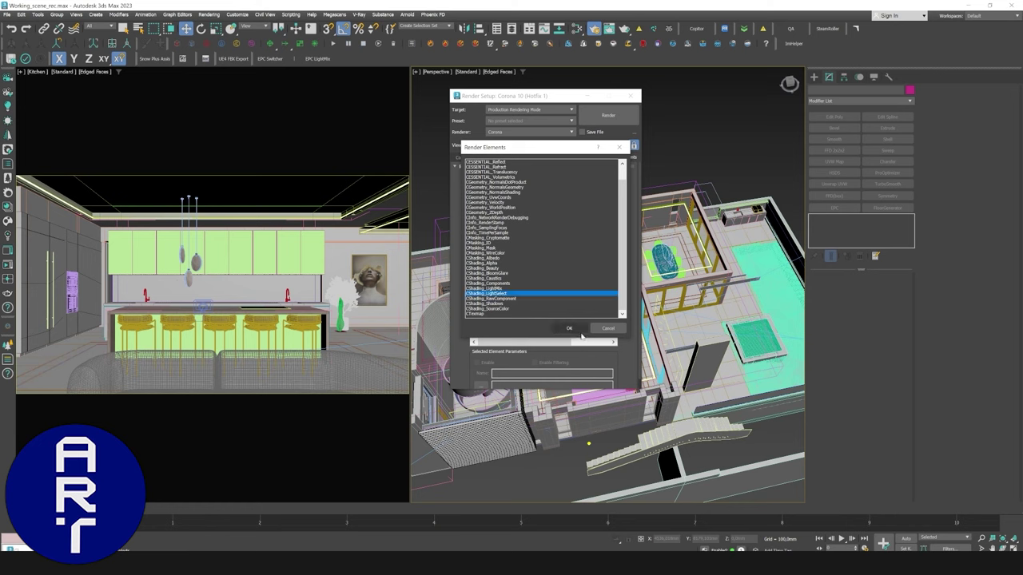
left_click(568, 327)
scroll(634, 362, "down", 2)
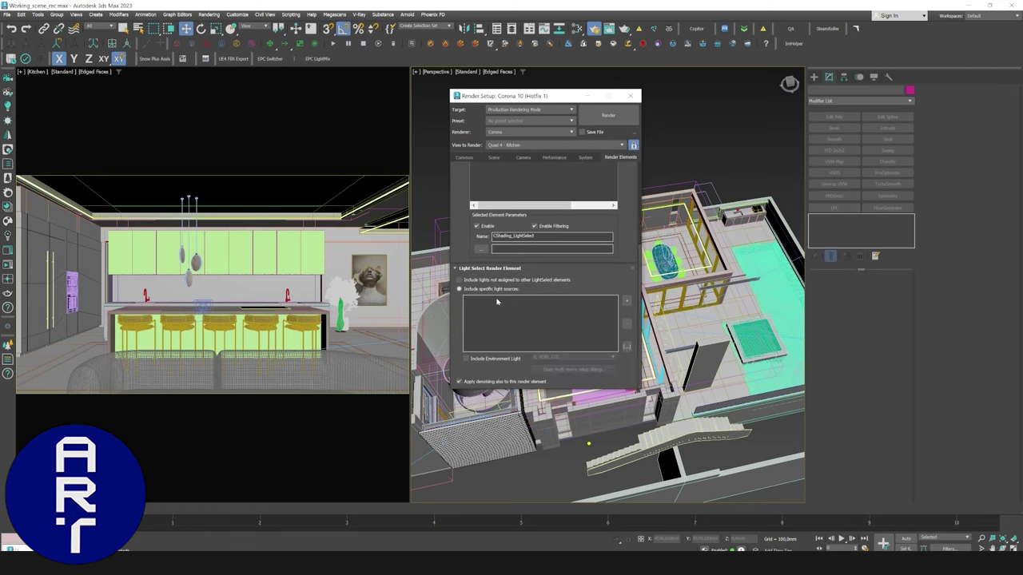
left_click(458, 280)
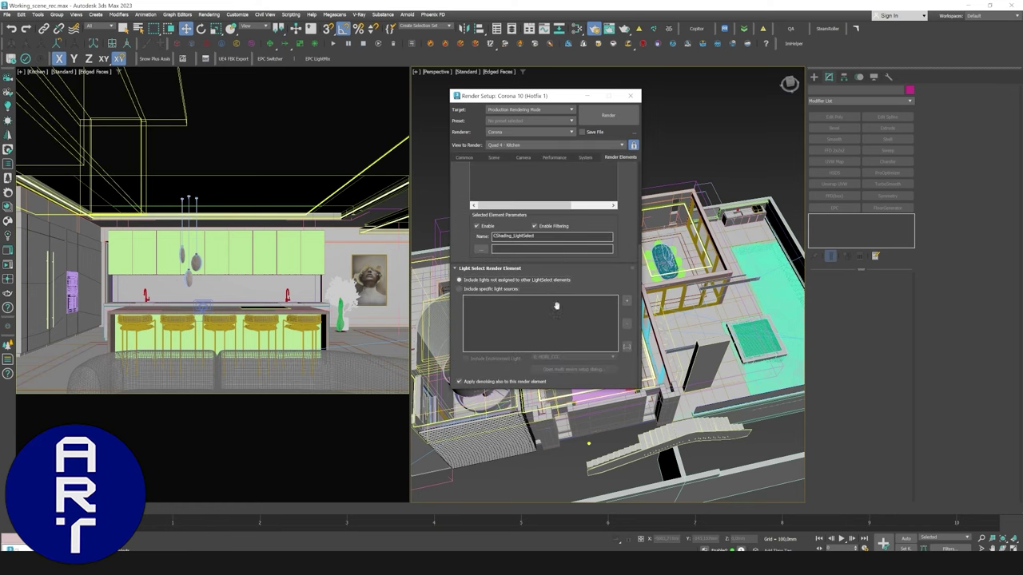
Rename the light select element for unassigned lights as Rest.
left_click_drag(543, 237, 442, 234)
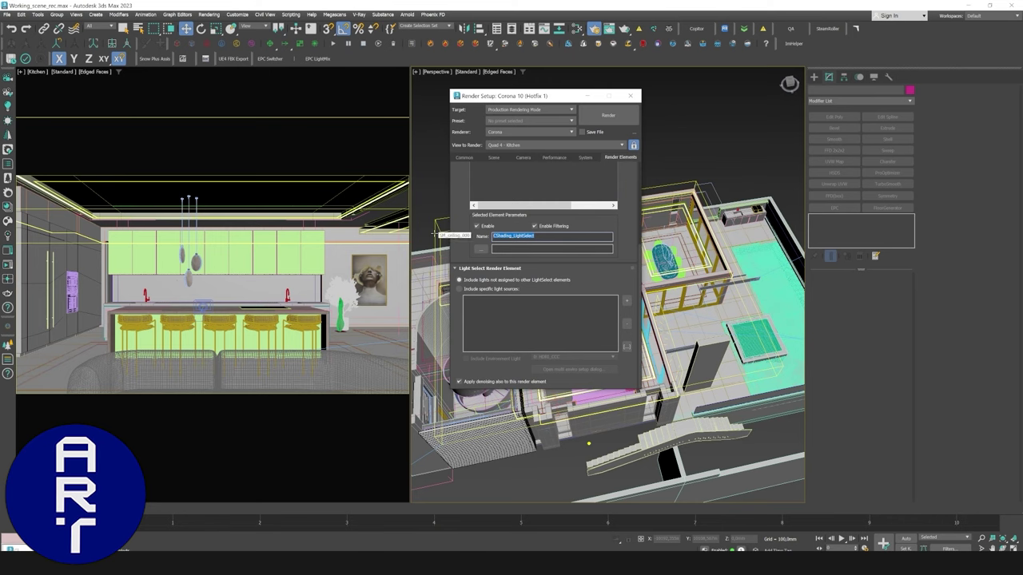
type("Rest")
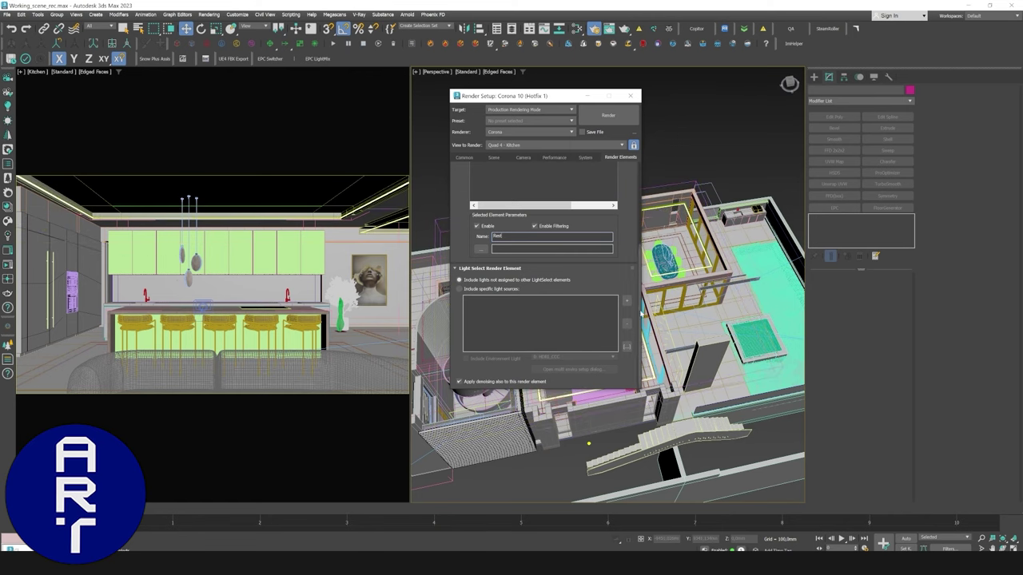
mouse_move(639, 291)
left_mouse_down()
mouse_move(643, 229)
mouse_move(651, 280)
left_mouse_up()
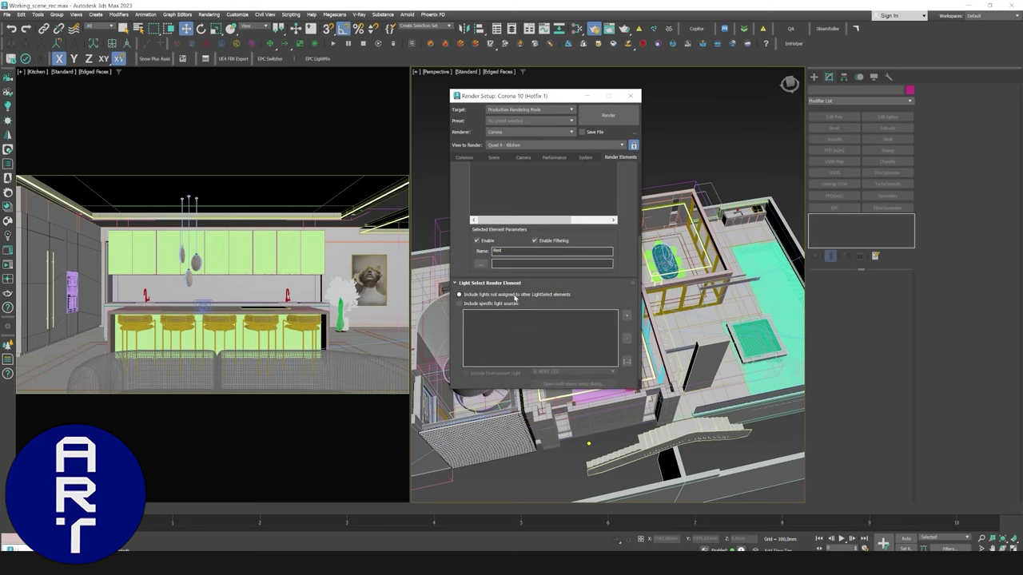
scroll(540, 342, "down", 2)
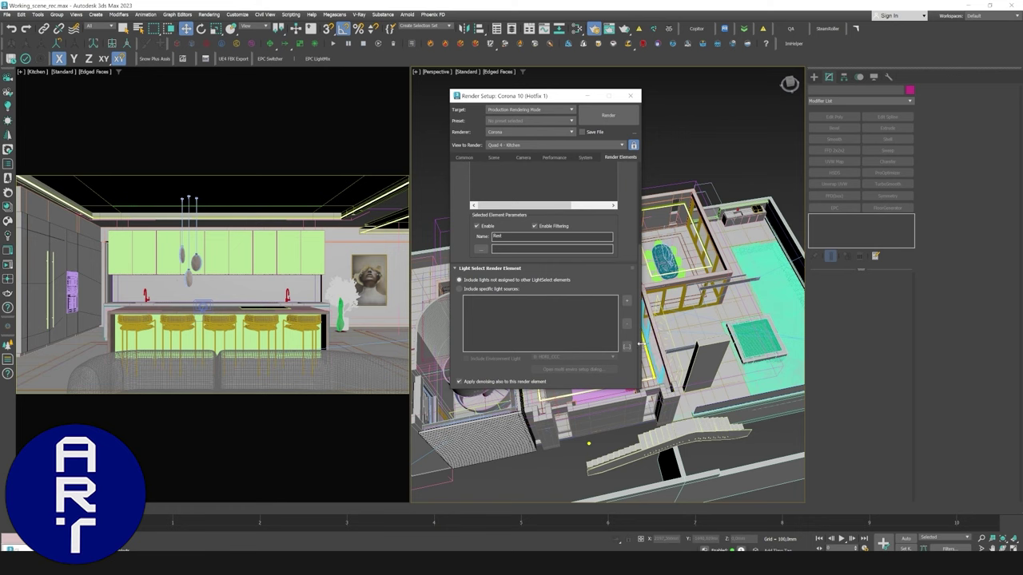
scroll(639, 272, "up", 5)
left_click(525, 247)
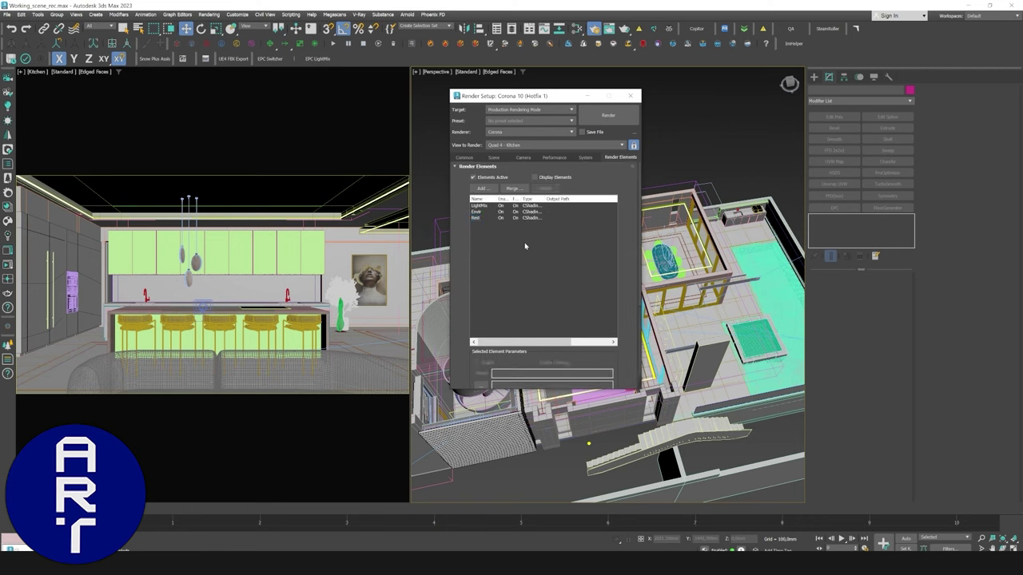
Add another CShading_LightSelect render element and rename it Kitchen_line.
left_click(483, 188)
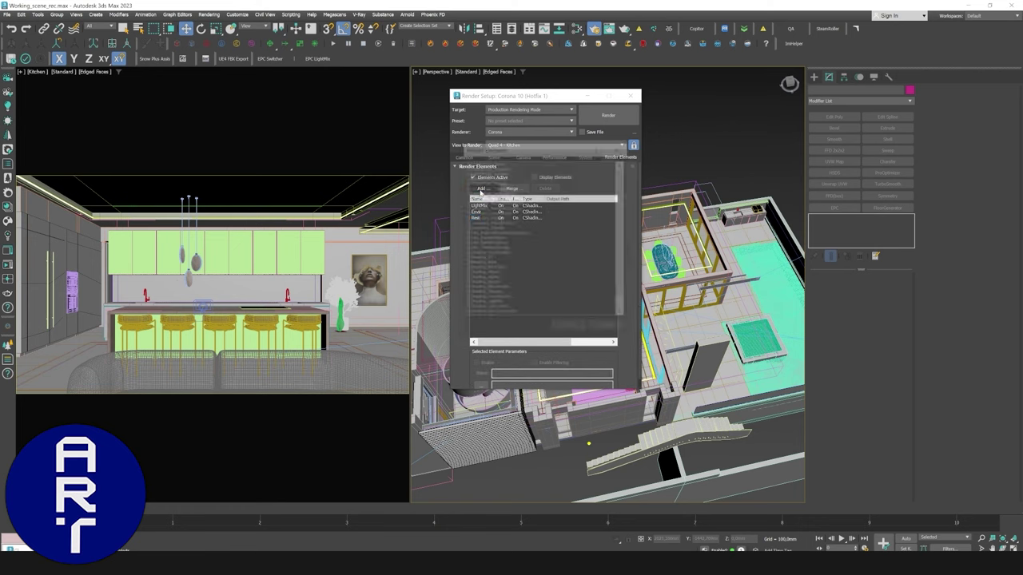
scroll(624, 213, "down", 1)
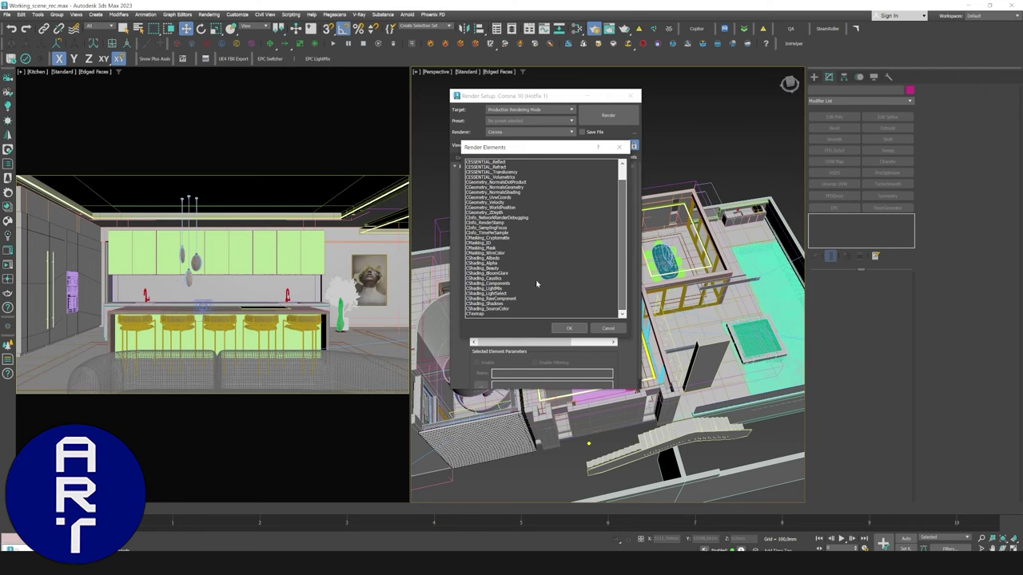
left_click(511, 293)
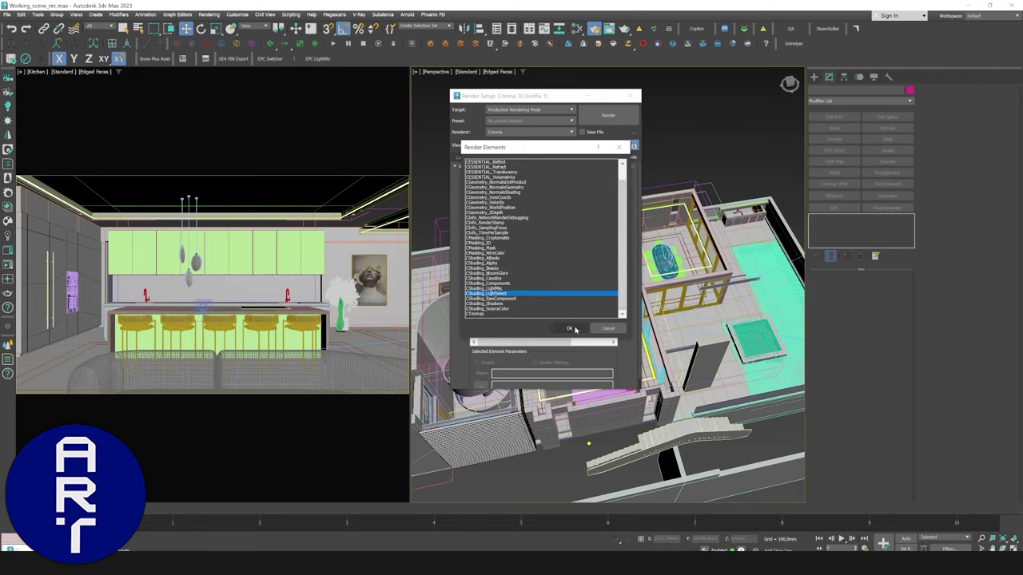
left_click(569, 328)
scroll(632, 322, "down", 3)
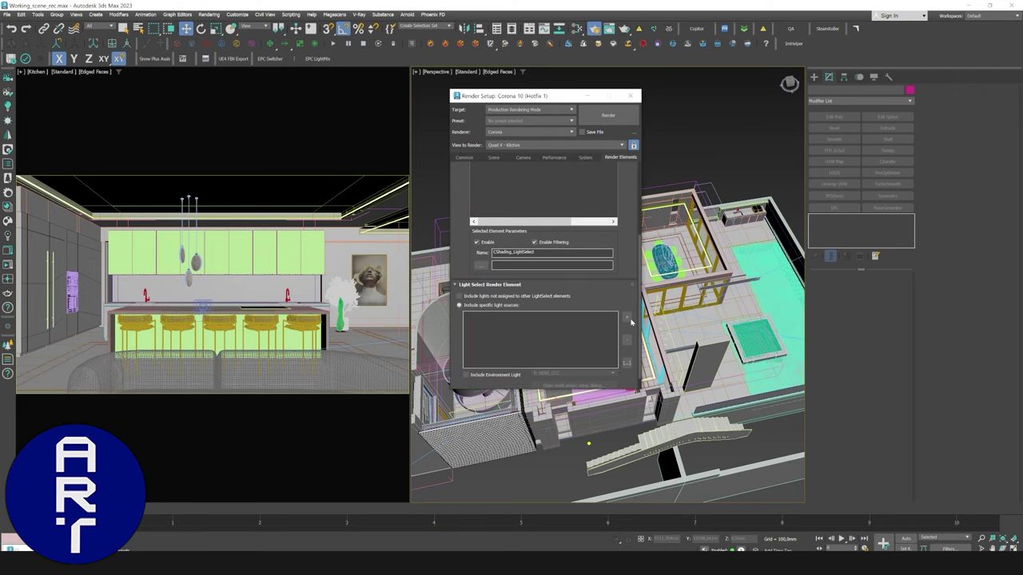
scroll(631, 322, "up", 3)
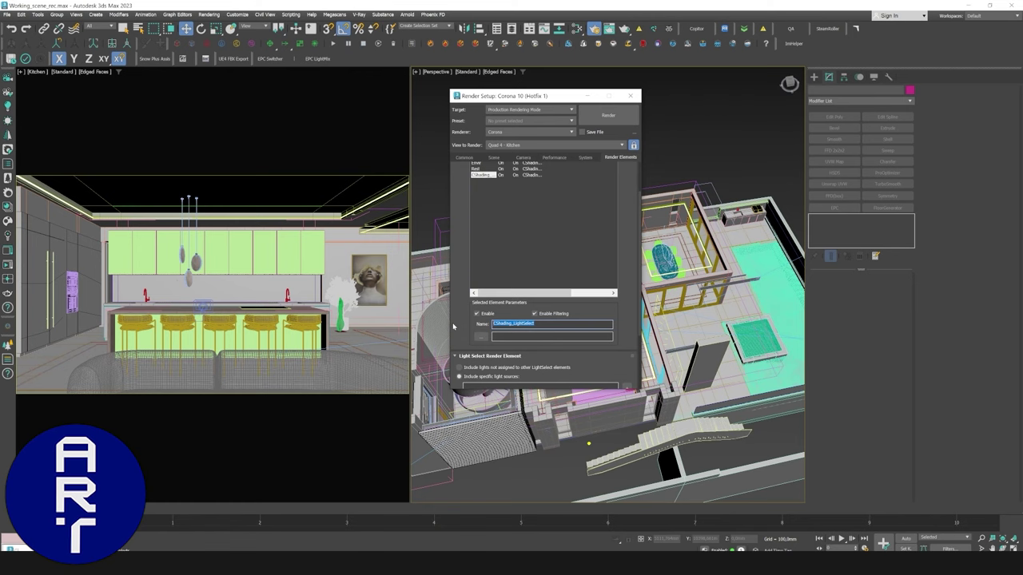
type("Kitchen_line")
left_click(583, 273)
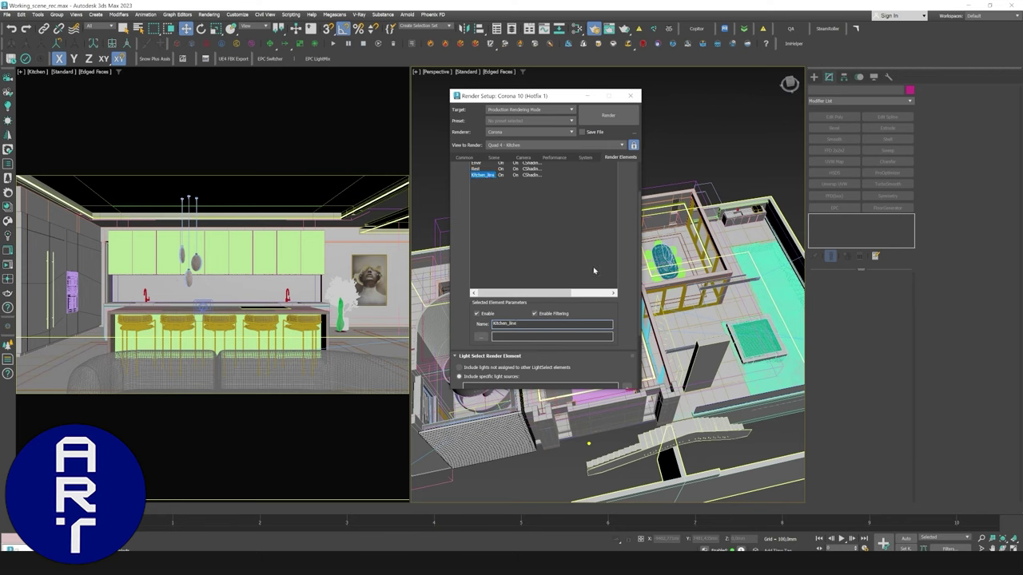
Maximize the perspective view on the kitchen and open the EPC LightMix editor, placed clear of the kitchen lights.
left_click(631, 96)
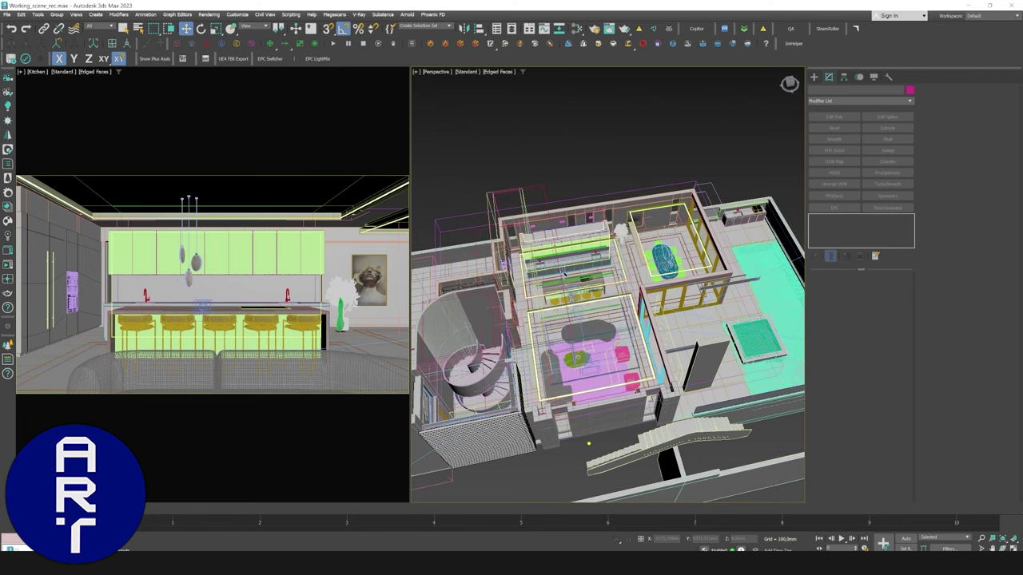
key("alt+w")
scroll(589, 202, "up", 3)
middle_click_drag(543, 200, 352, 177, "alt")
left_click(318, 58)
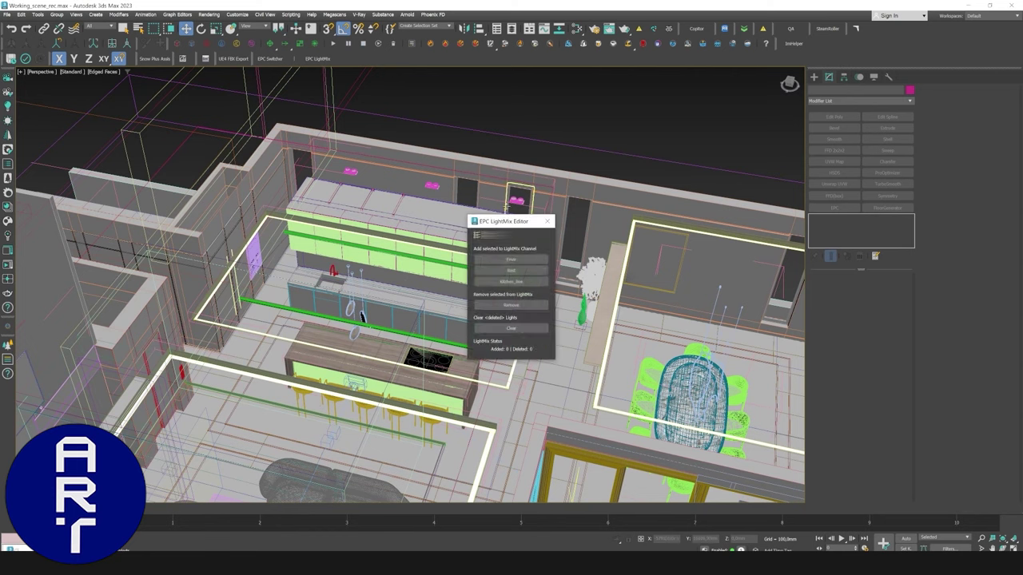
left_click_drag(505, 223, 168, 124)
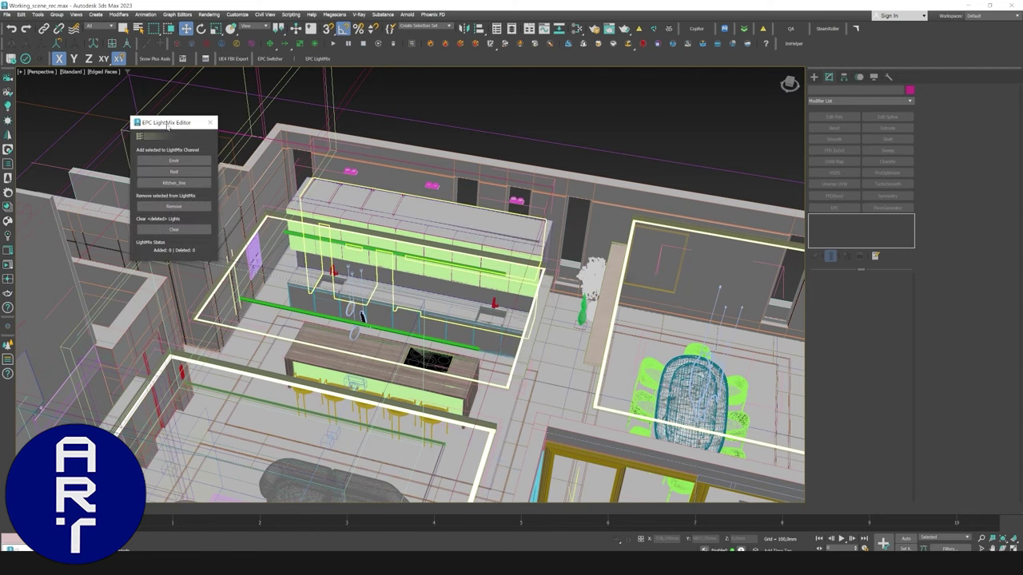
Compare the render elements list in the render setup with the channels in the LightMix editor.
left_click(593, 28)
left_click(620, 157)
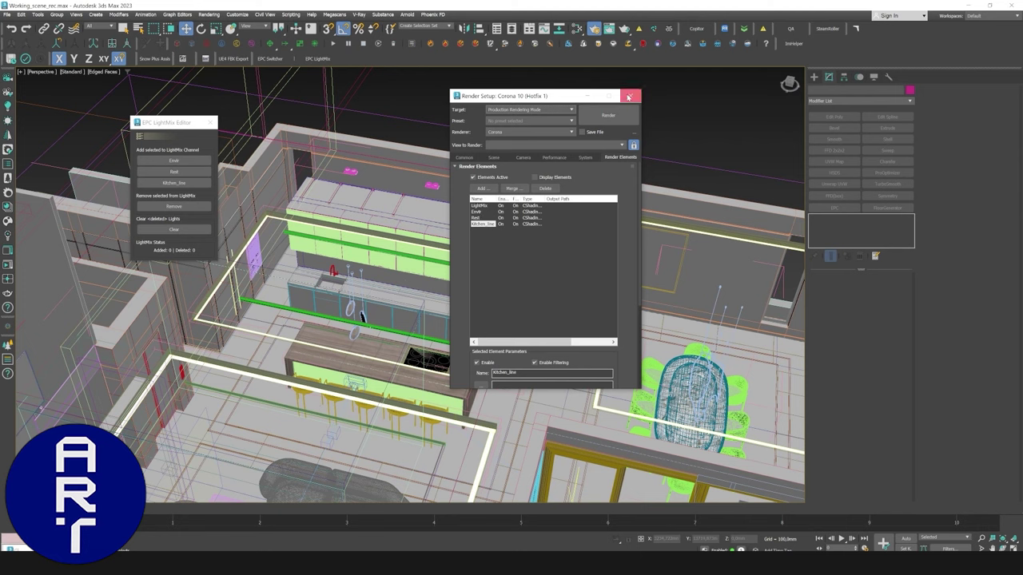
left_click(631, 95)
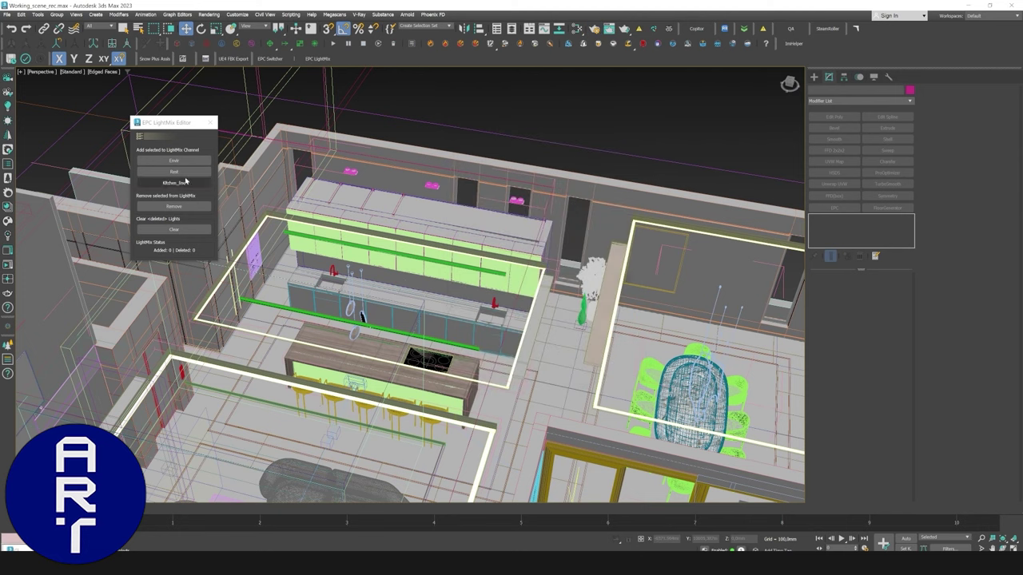
Restrict selection to lights and add the four strip lights around the kitchen ceiling to the Kitchen_line LightMix channel.
middle_click_drag(446, 260, 476, 260)
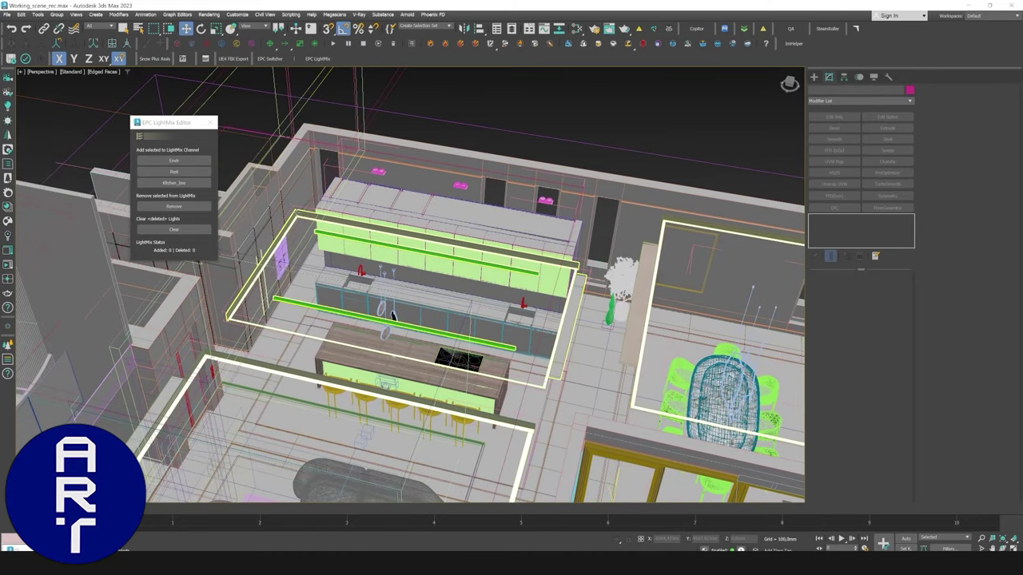
scroll(304, 216, "up", 3)
left_click(104, 27)
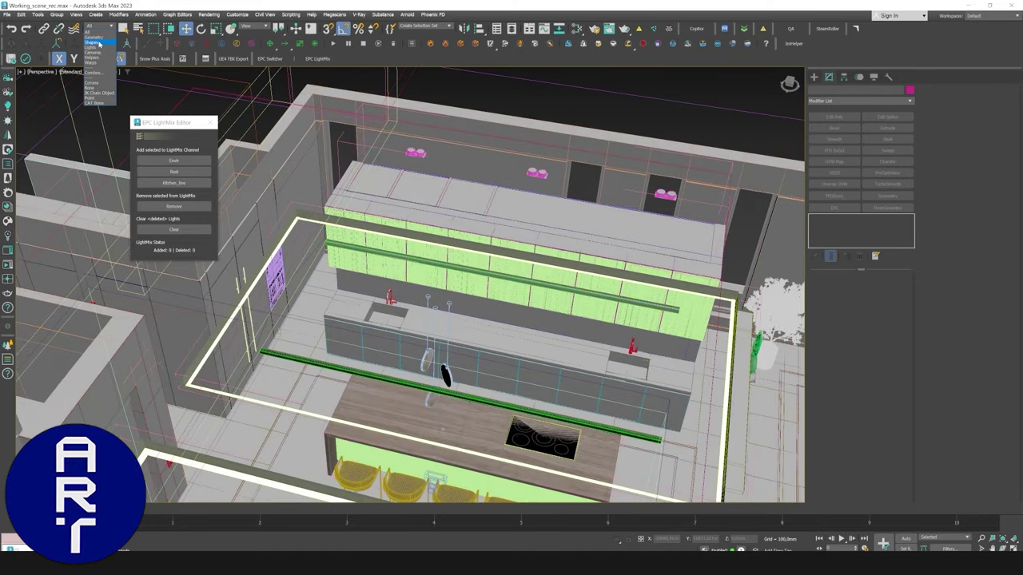
left_click(94, 47)
left_click(302, 223)
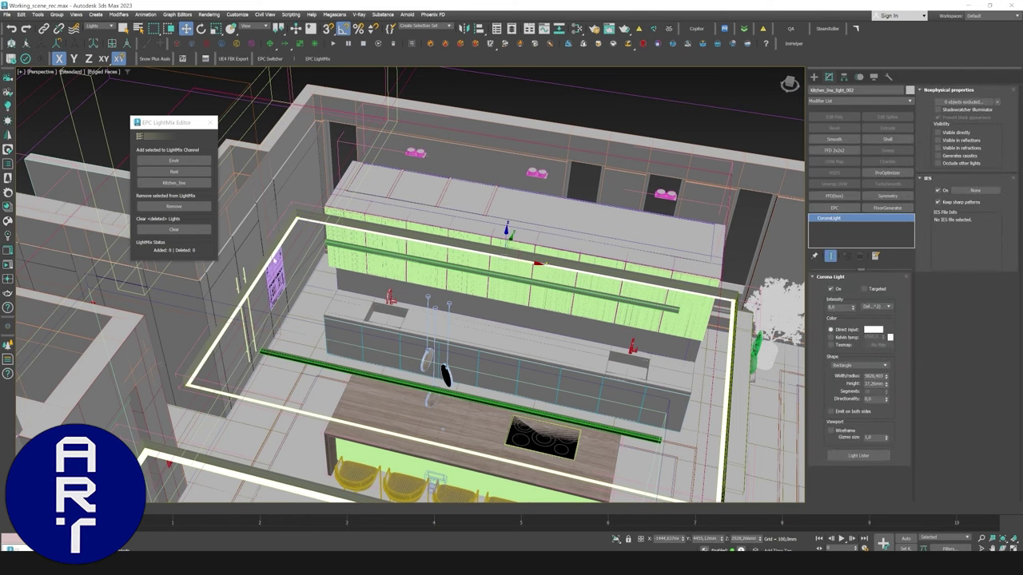
left_click(277, 272)
left_click(343, 227, "ctrl")
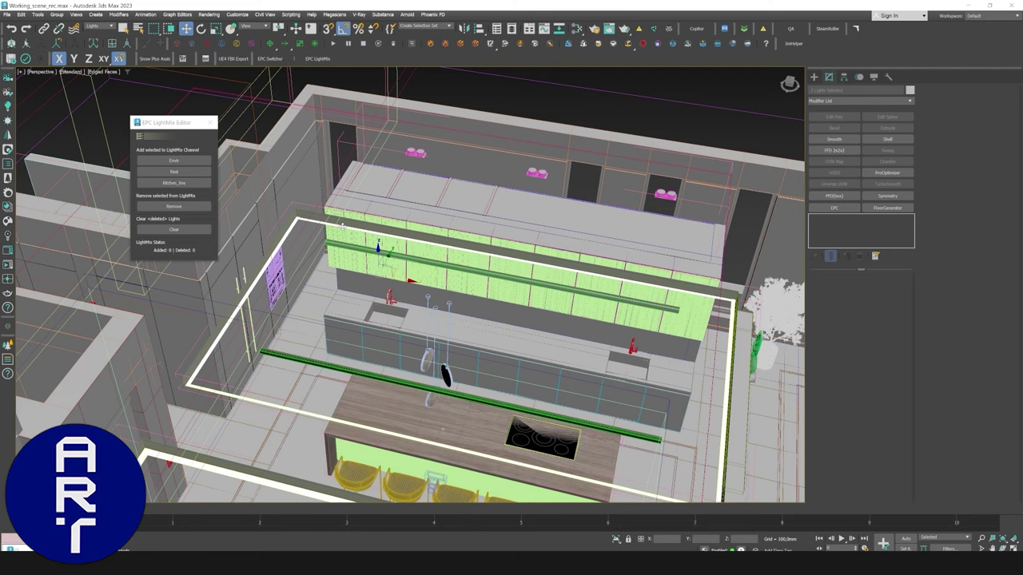
left_click(731, 326, "ctrl")
left_click(263, 402, "ctrl")
middle_click_drag(413, 279, 399, 259, "alt")
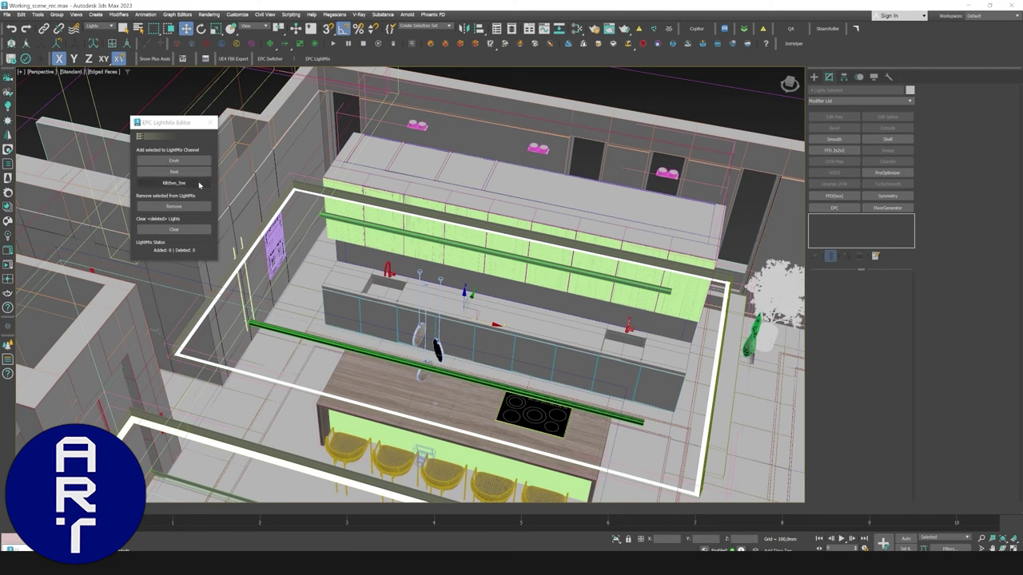
left_click(199, 184)
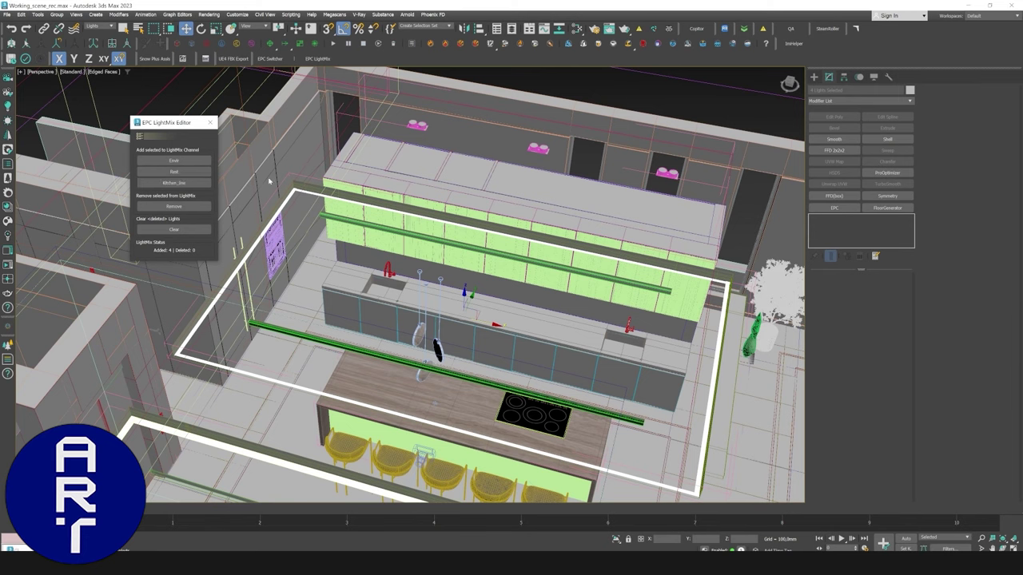
Check which light sources the Kitchen_line render element includes.
left_click(594, 28)
left_click(620, 157)
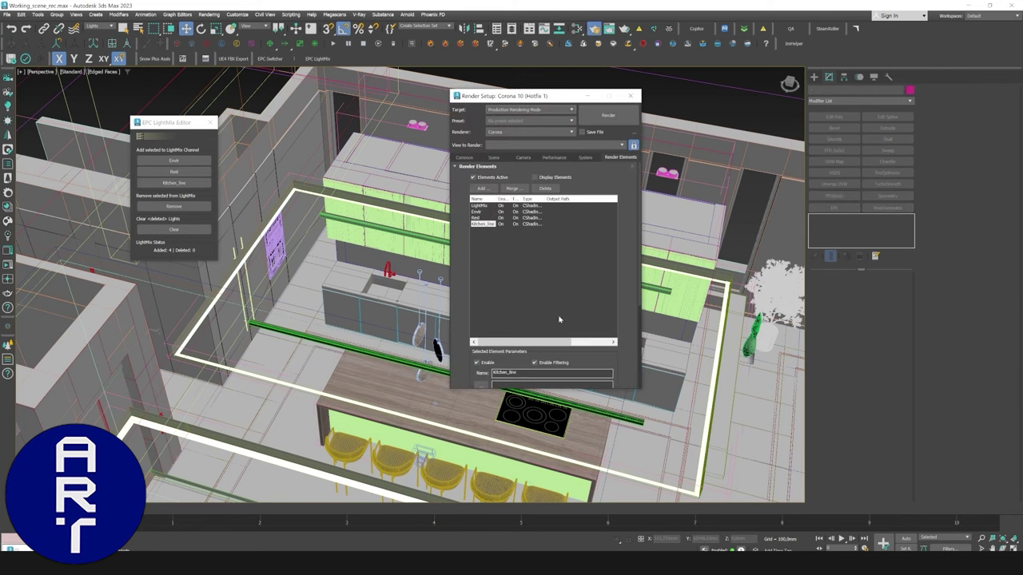
scroll(639, 266, "down", 3)
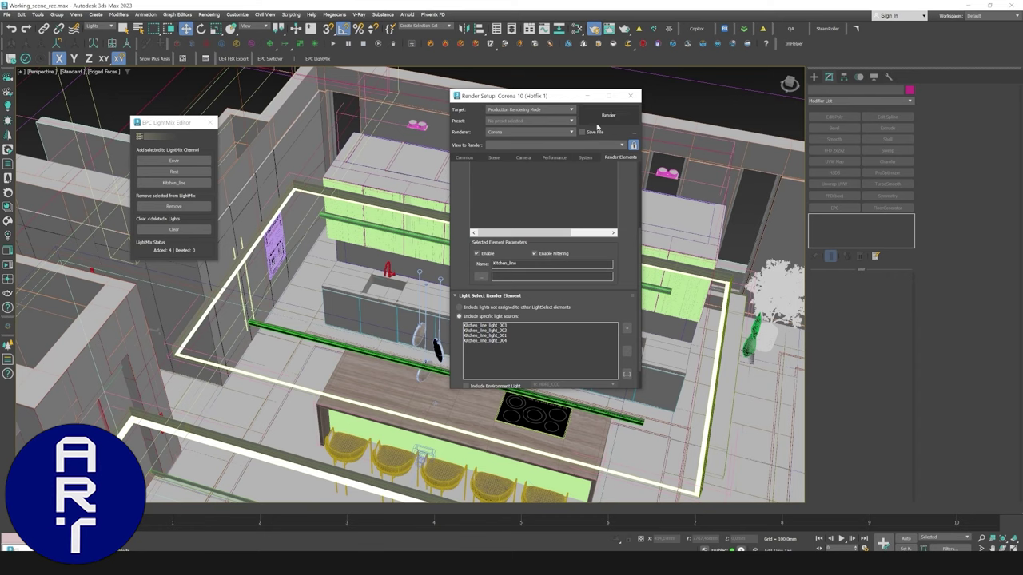
left_click(629, 95)
Create a new LightMix channel named Living_line for the living room strip lights.
middle_click_drag(475, 187, 251, 186, "alt")
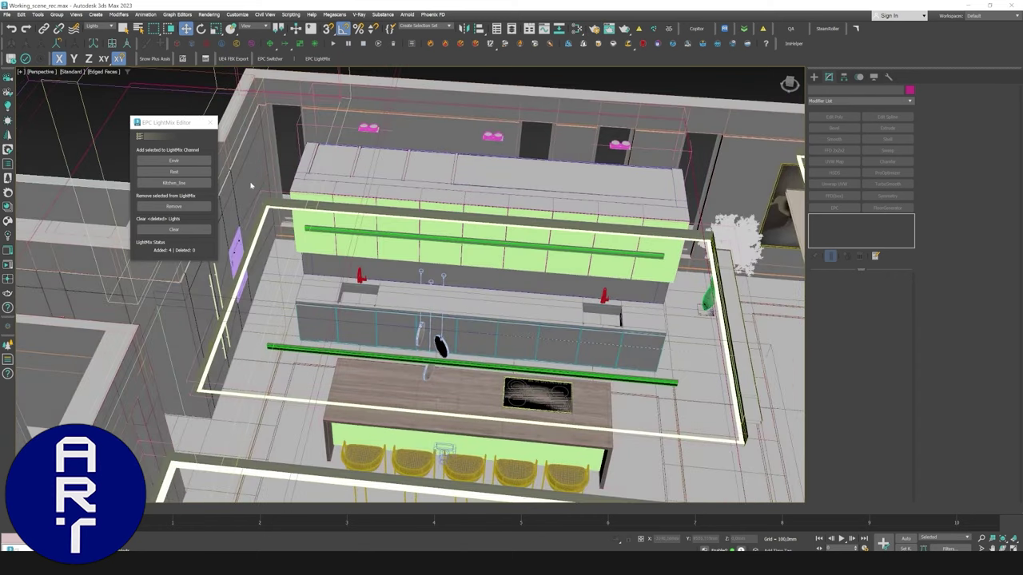
scroll(426, 285, "down", 4)
middle_click_drag(425, 284, 408, 251)
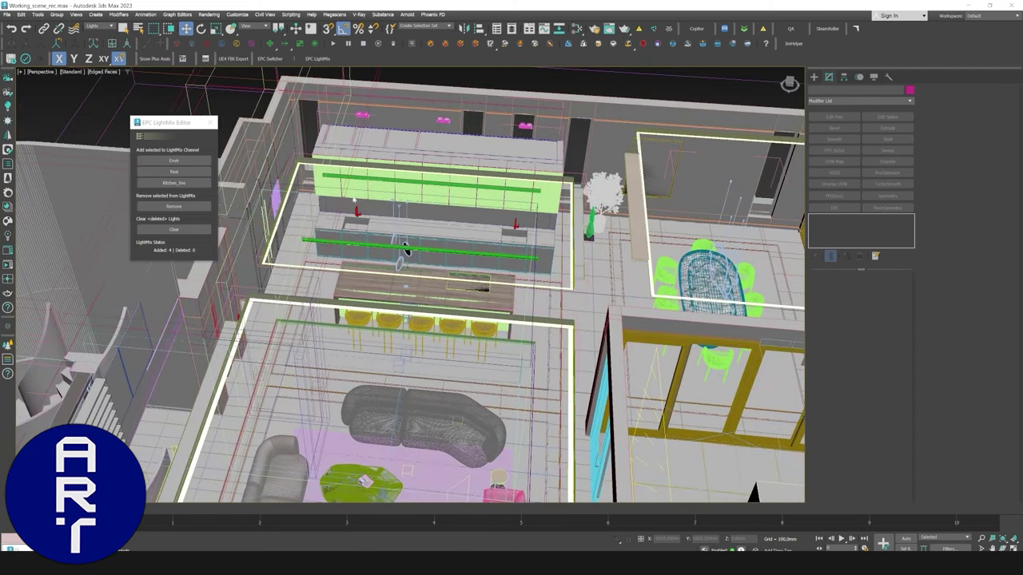
left_click(188, 183)
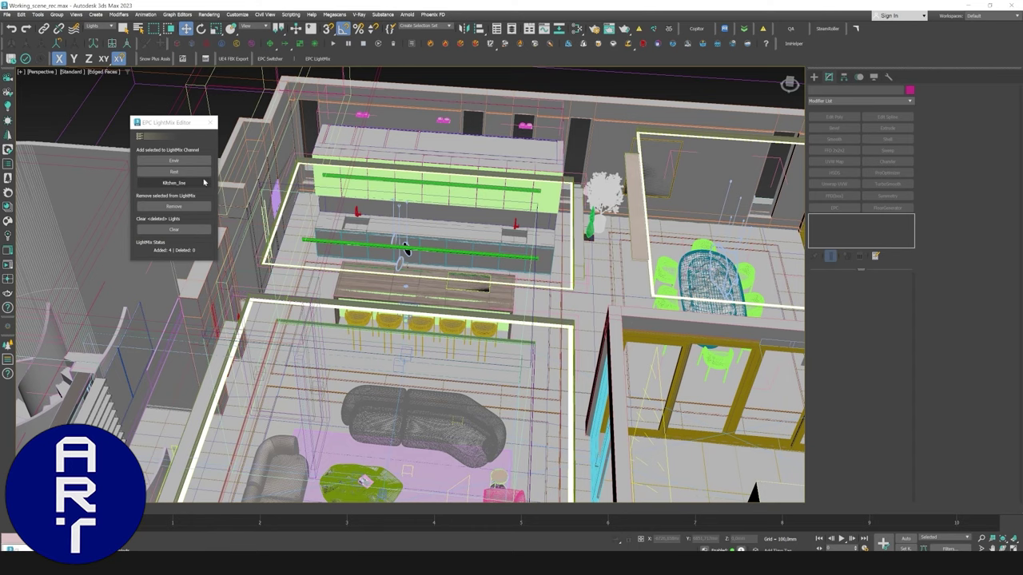
scroll(527, 196, "up", 2)
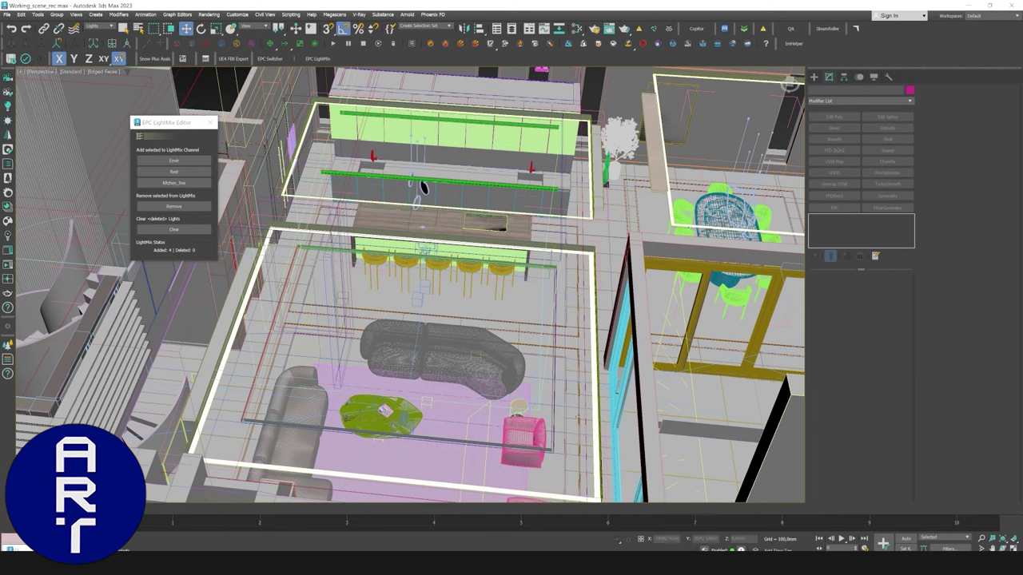
left_click(201, 186)
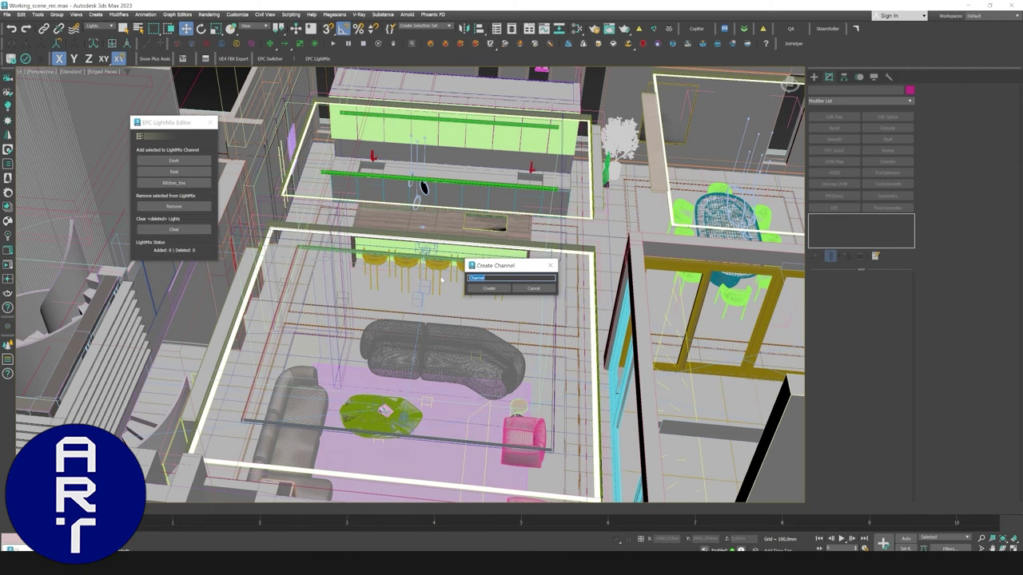
type("Living_line")
left_click(472, 285)
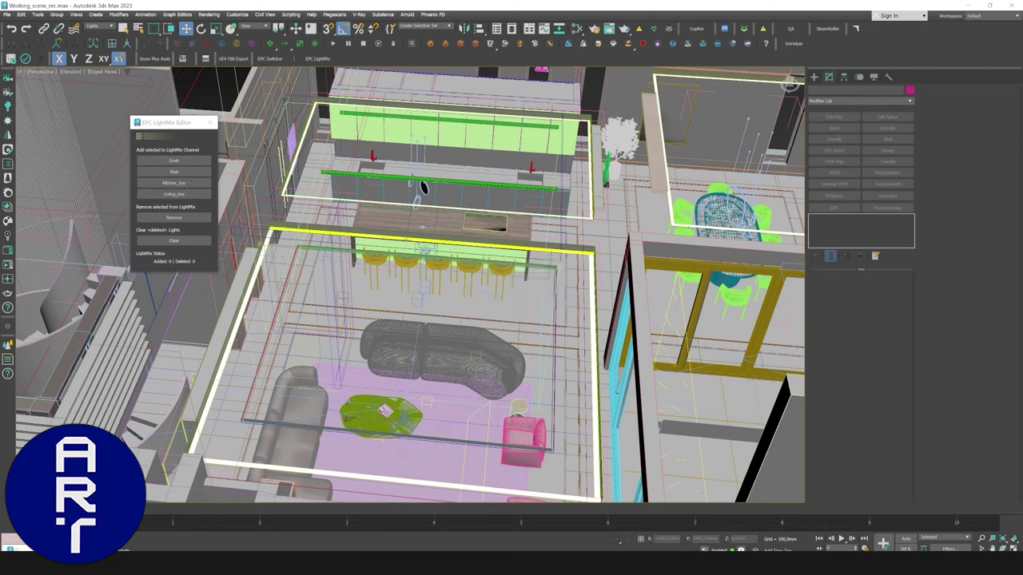
Add the four strip lights around the living room ceiling to the Living_line channel and clear the selection.
left_click(593, 268, "ctrl")
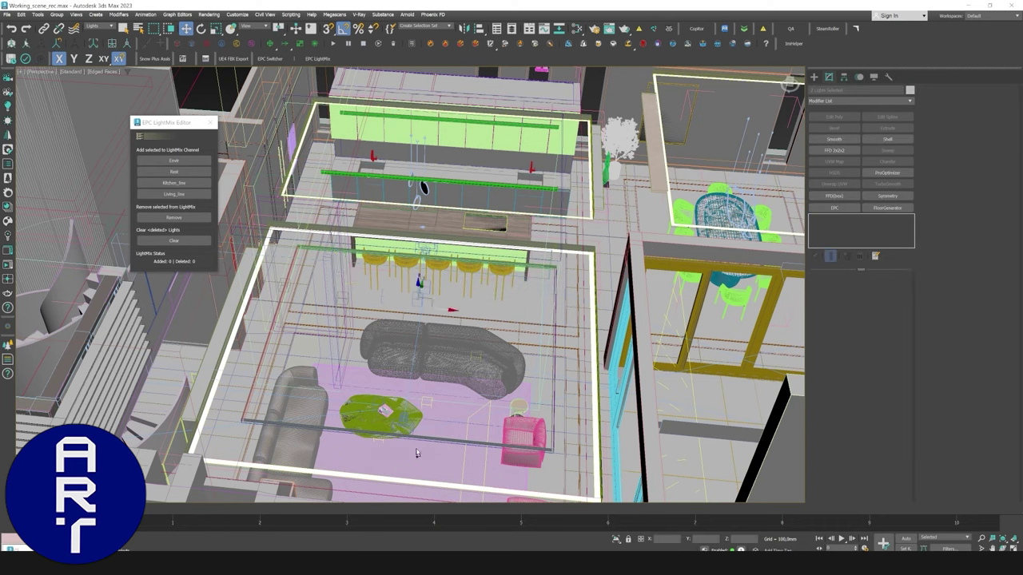
left_click(399, 481, "ctrl")
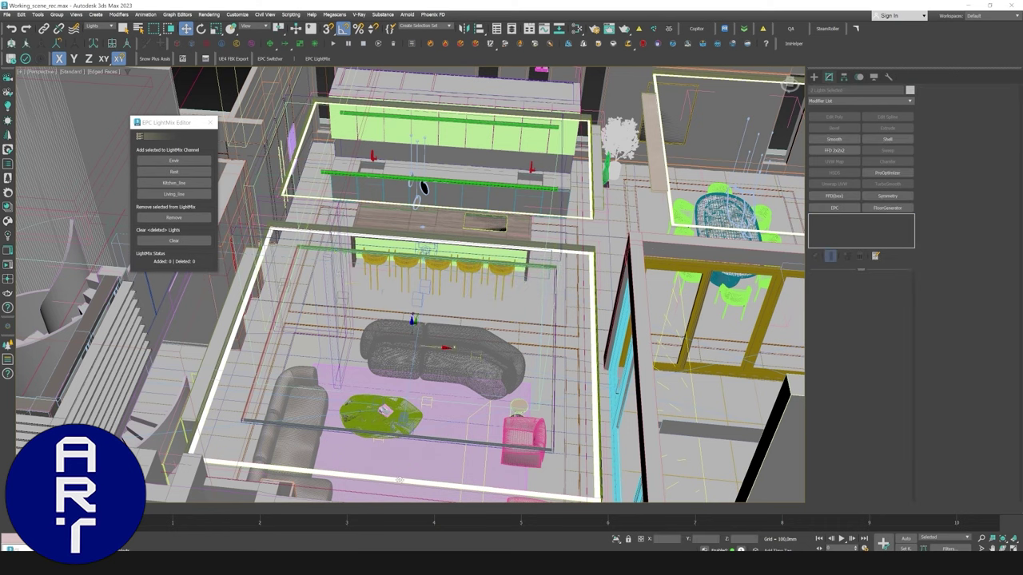
left_click(197, 194)
left_click(645, 200)
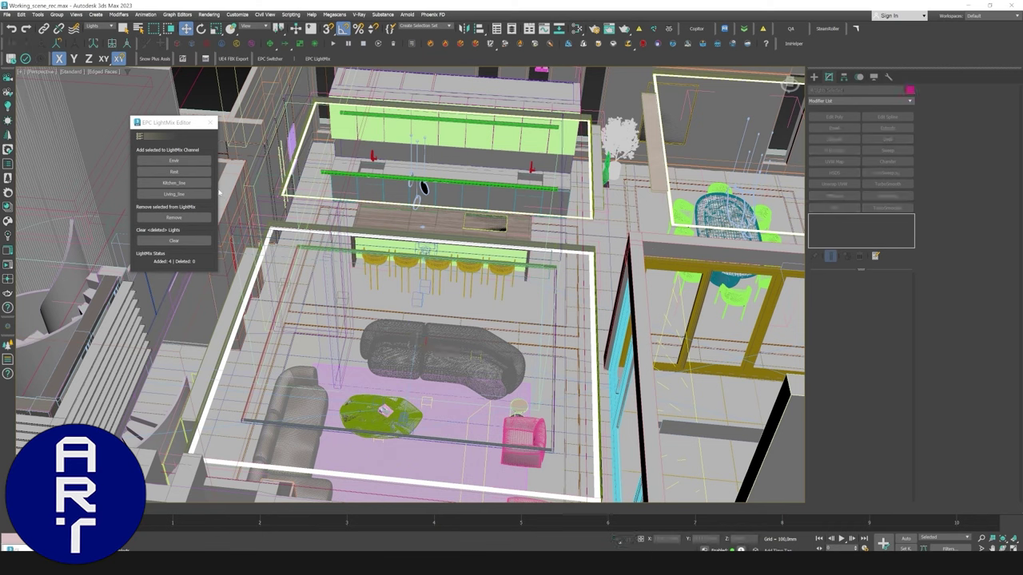
Rename the Living_line channel as Living_line_light.
right_click(203, 196)
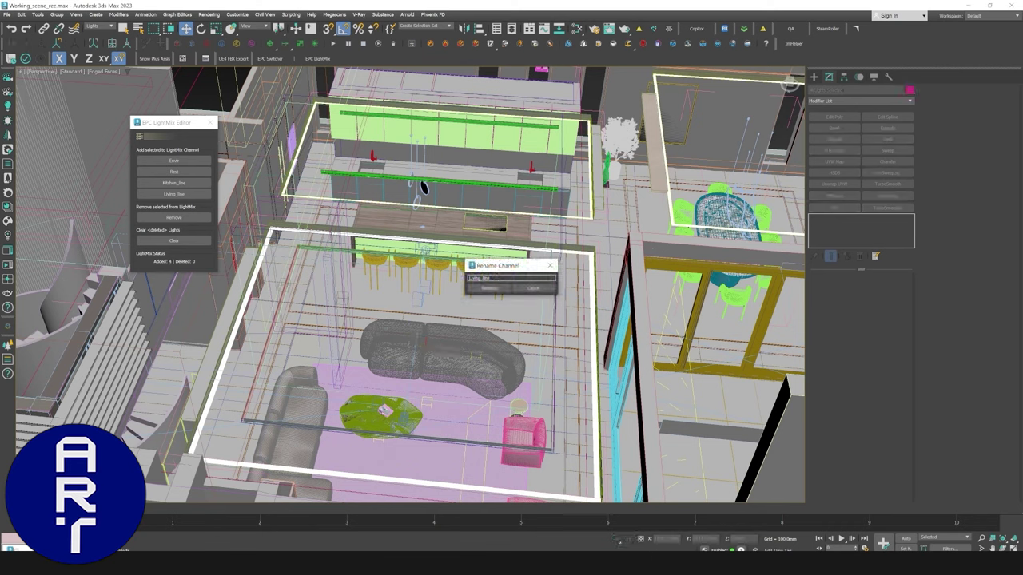
left_click(534, 289)
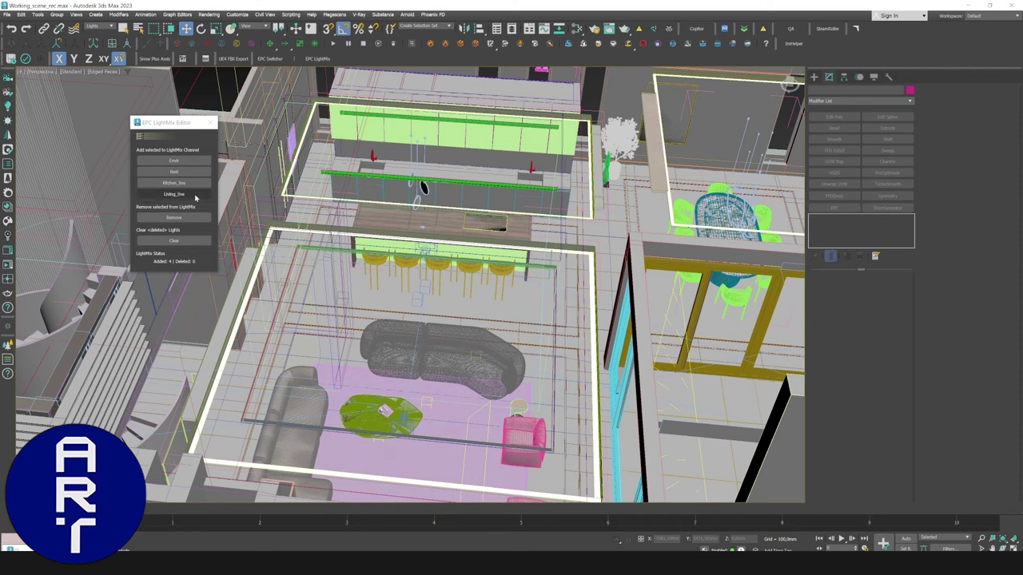
right_click(192, 194)
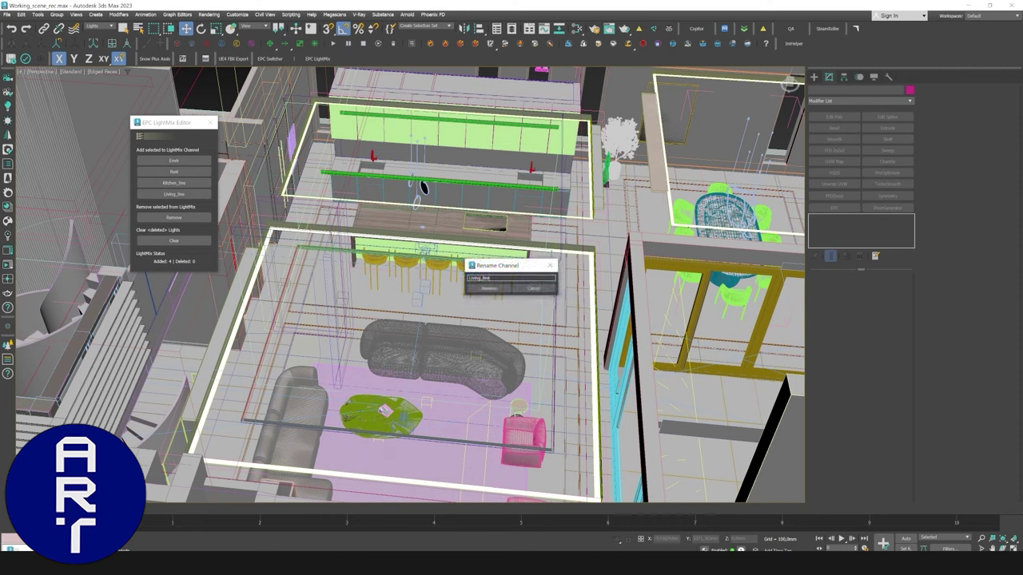
type("_light")
left_click(488, 289)
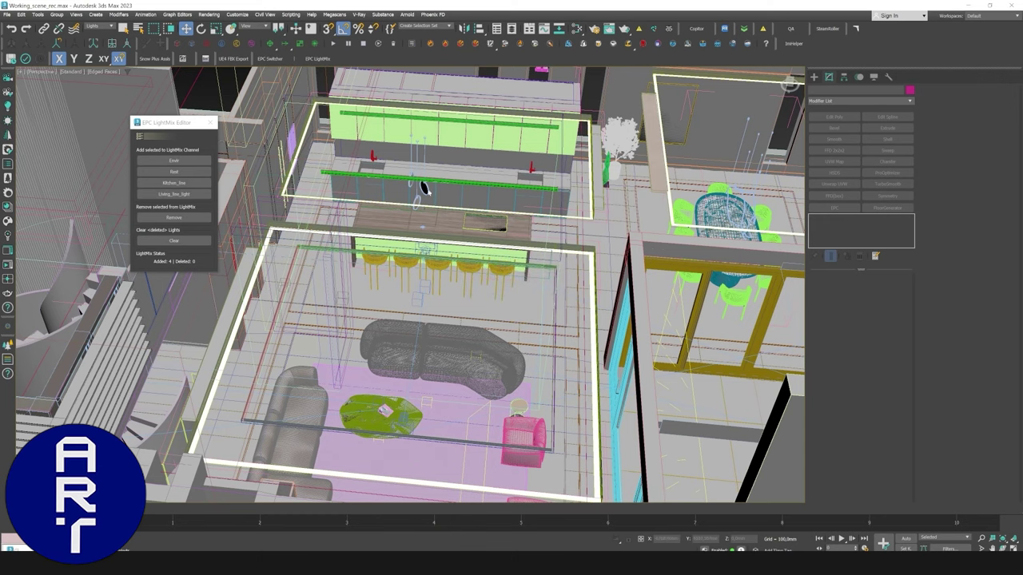
Create a LightMix channel named Dinner_line for the dining area strip lights.
middle_click_drag(428, 191, 289, 253)
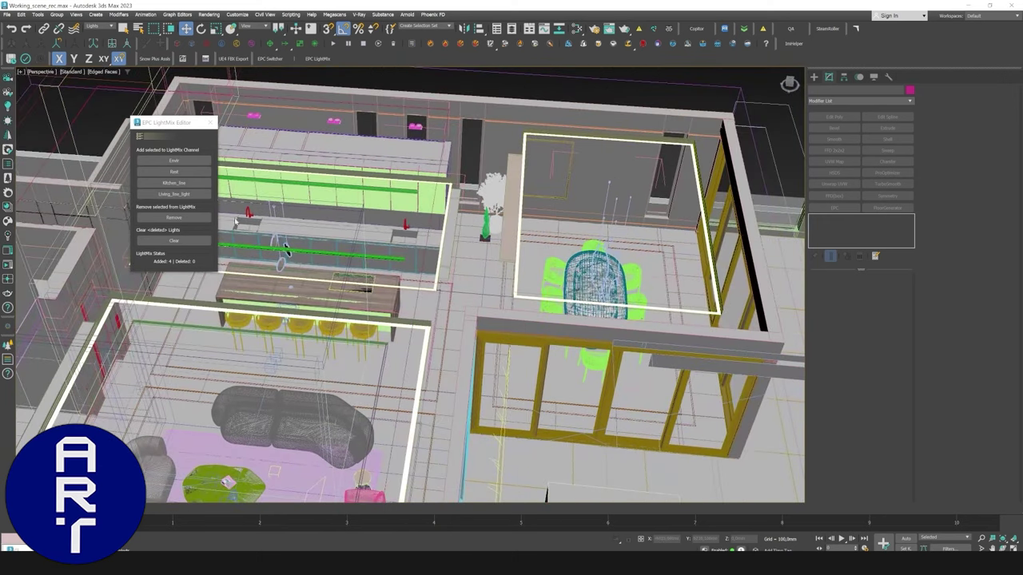
left_click(198, 196)
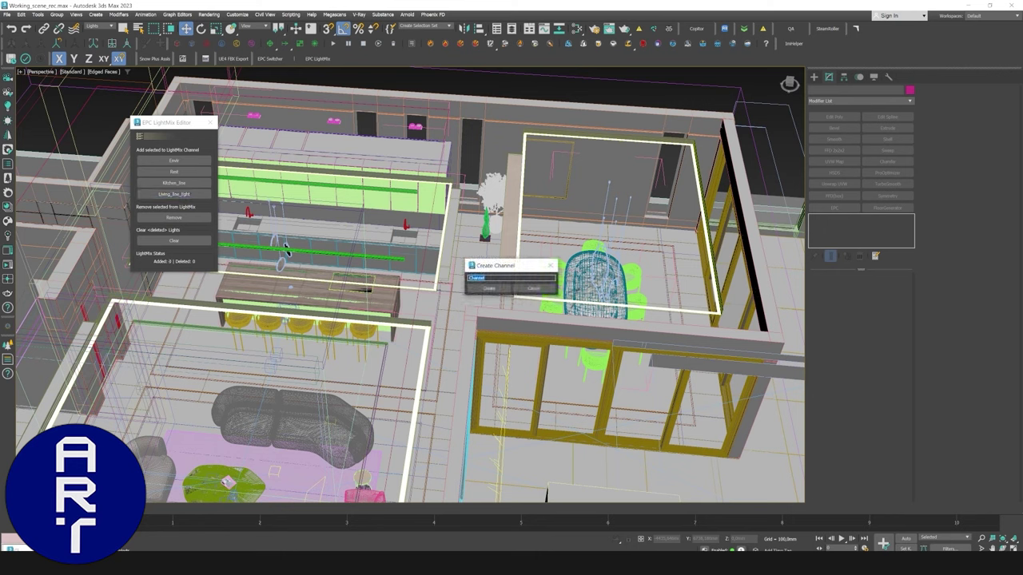
left_click(500, 278)
type("C")
left_click(488, 288)
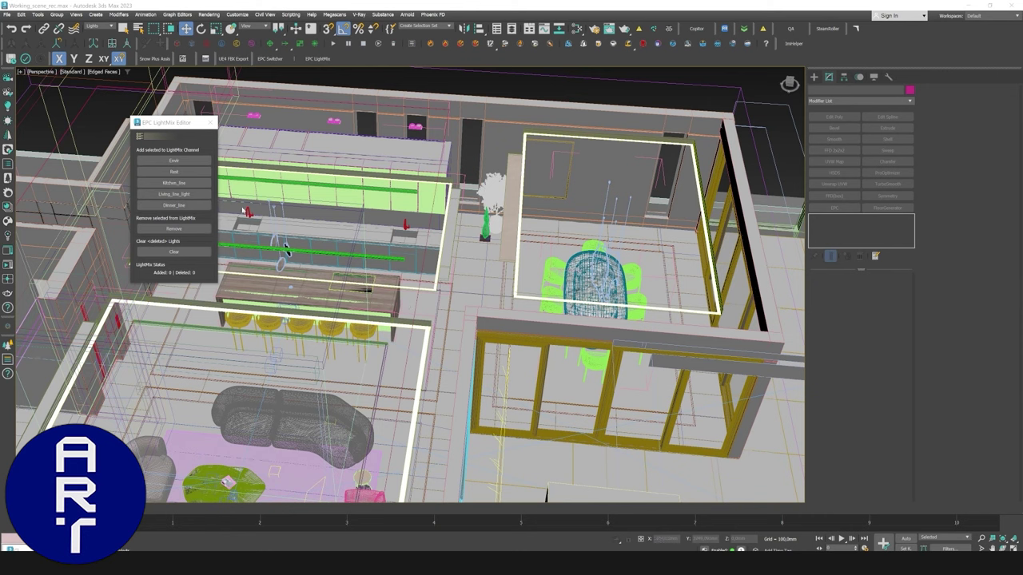
Add the four strip lights around the dining area ceiling to the Dinner_line channel and clear the selection.
left_click(524, 142)
left_click(544, 135, "ctrl")
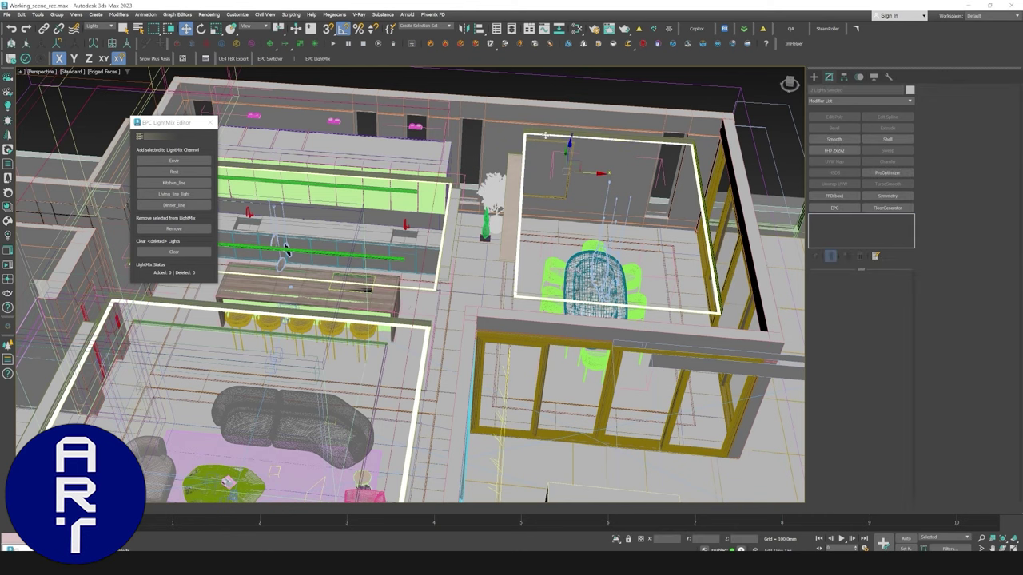
left_click(694, 167, "ctrl")
left_click(666, 310, "ctrl")
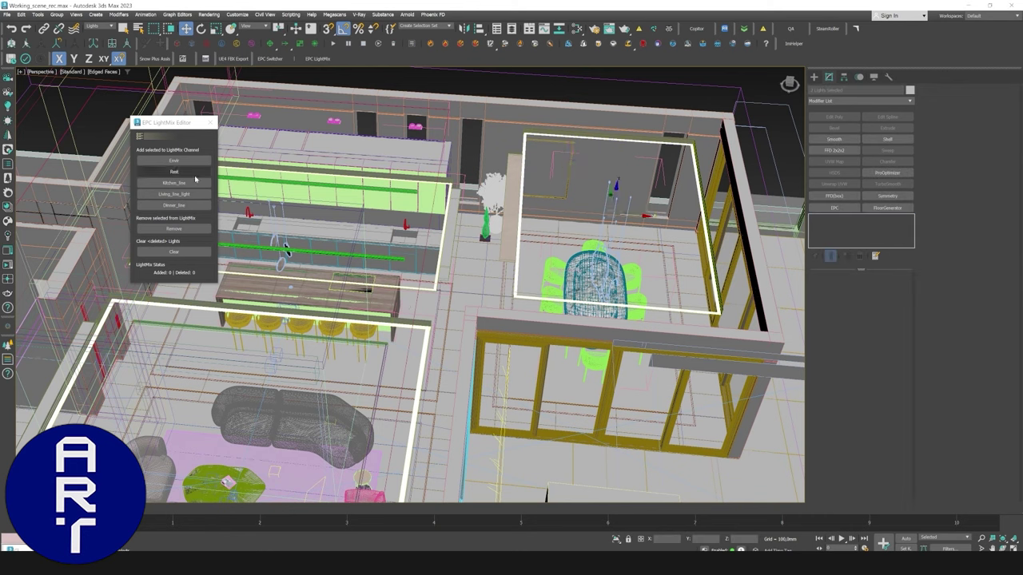
left_click(186, 207)
left_click(394, 86)
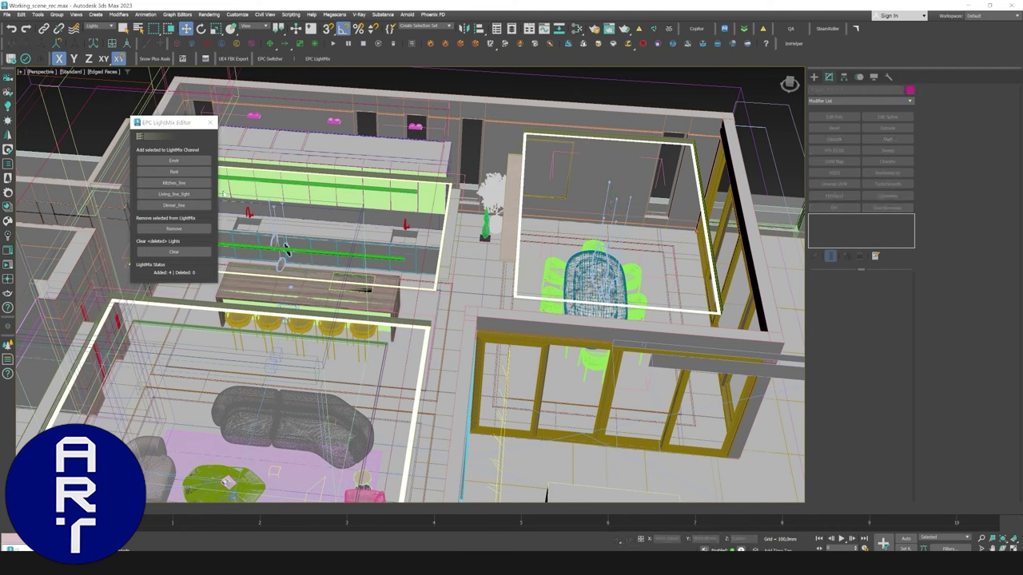
Create a LightMix channel named Sun and select the Sun_kitchen light outside the house.
left_click(194, 206)
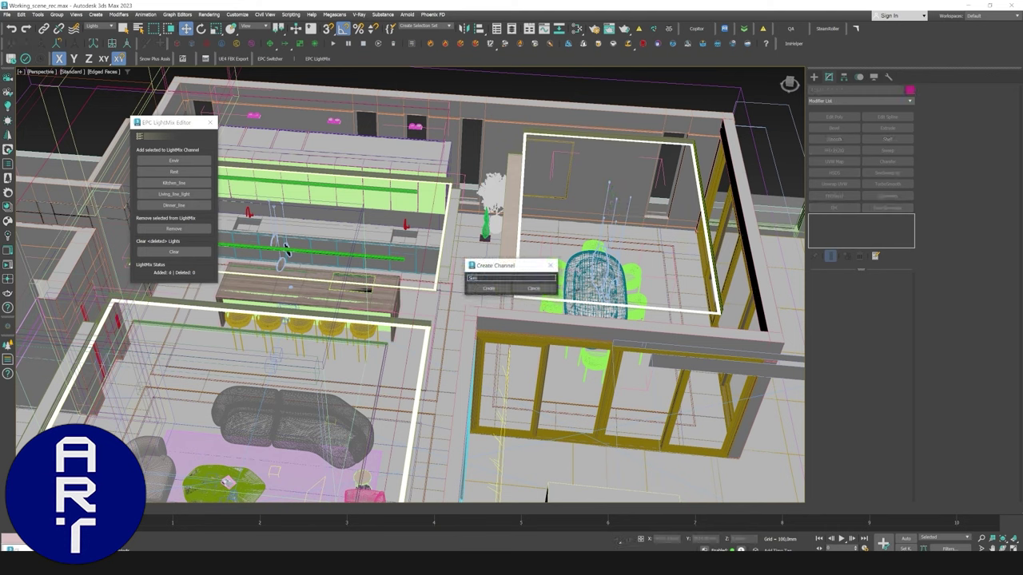
left_click(488, 288)
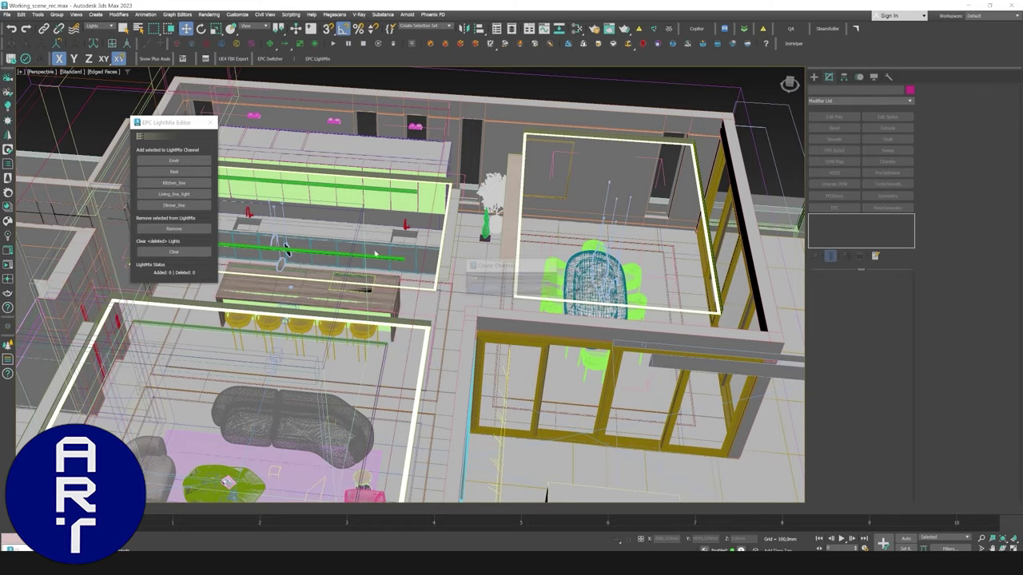
scroll(489, 292, "down", 10)
left_click(576, 338)
middle_click_drag(577, 339, 637, 346, "alt")
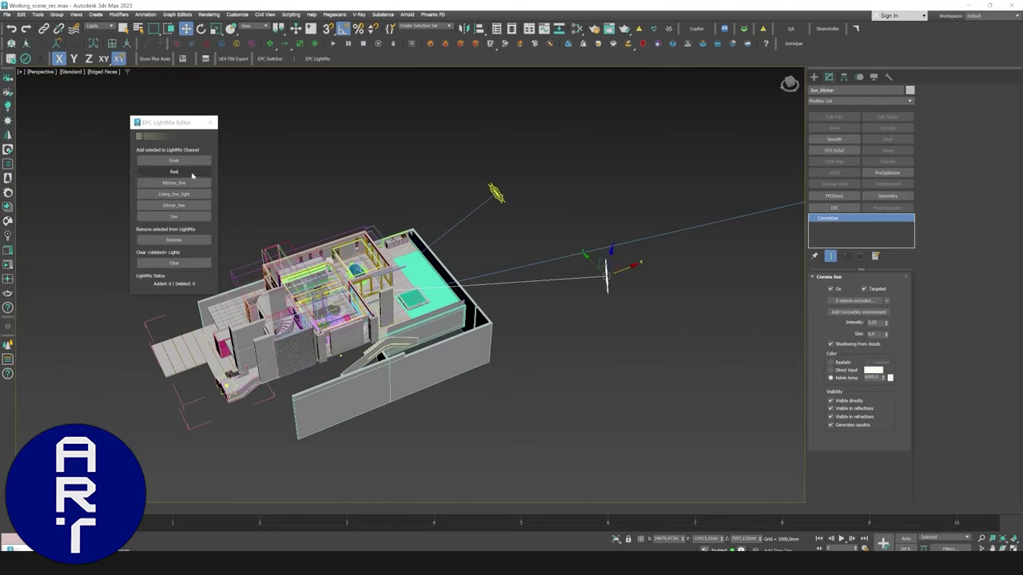
Select the Kitchen camera and set its Sun LightMix Channel to Sun.
left_click(269, 59)
left_click(505, 231)
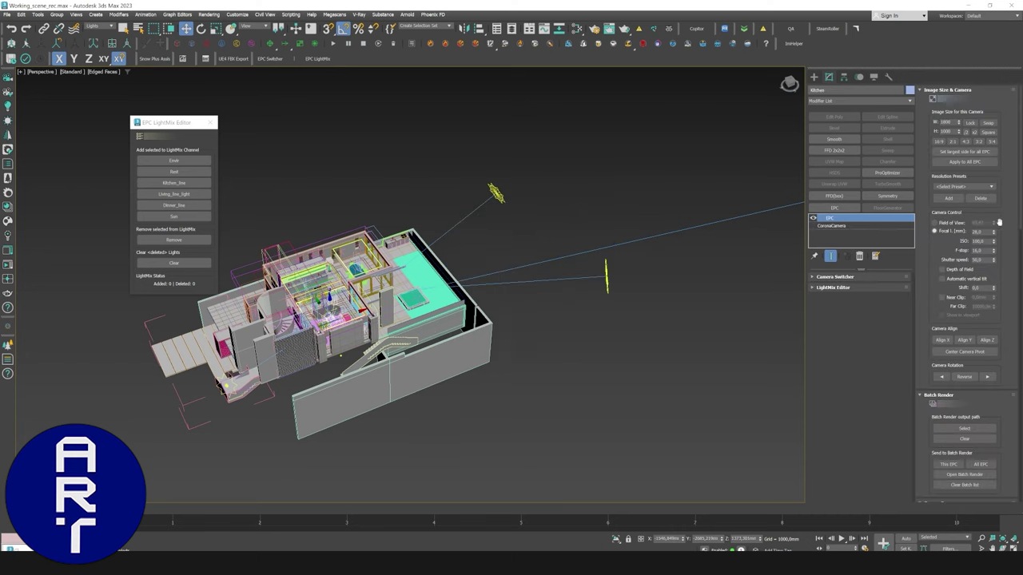
scroll(999, 223, "down", 8)
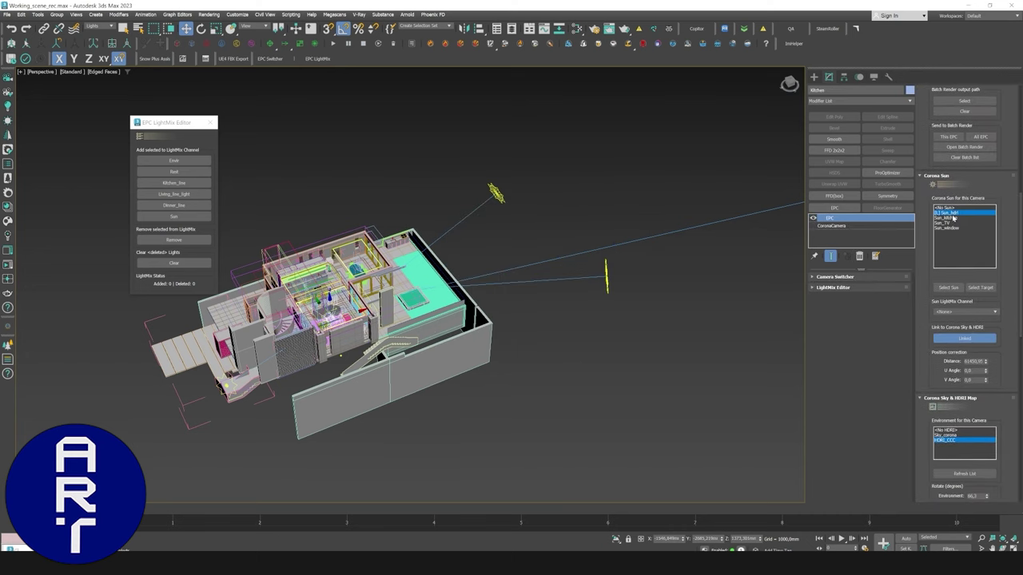
left_click(985, 313)
left_click(943, 323)
Add the Corona suns around the house to the Sun channel, clear the selection and save the scene.
left_click(726, 262)
scroll(628, 269, "down", 6)
left_click_drag(752, 334, 519, 210)
left_click(174, 217)
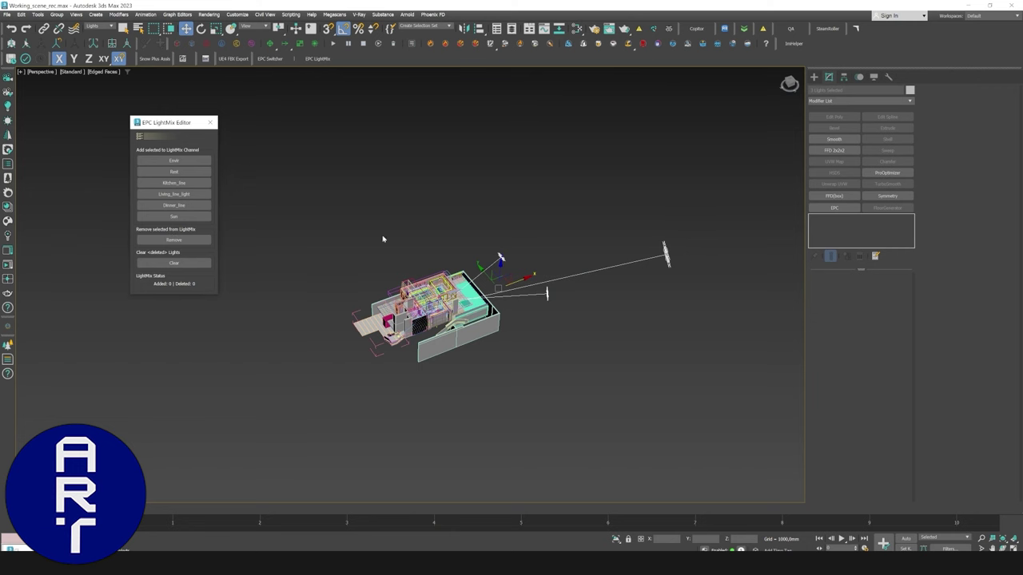
scroll(423, 251, "up", 3)
left_click(427, 251)
middle_click_drag(426, 252, 416, 297, "alt")
left_click(363, 396)
left_click(177, 218)
left_click(384, 262)
scroll(402, 342, "up", 5)
key("ctrl+s")
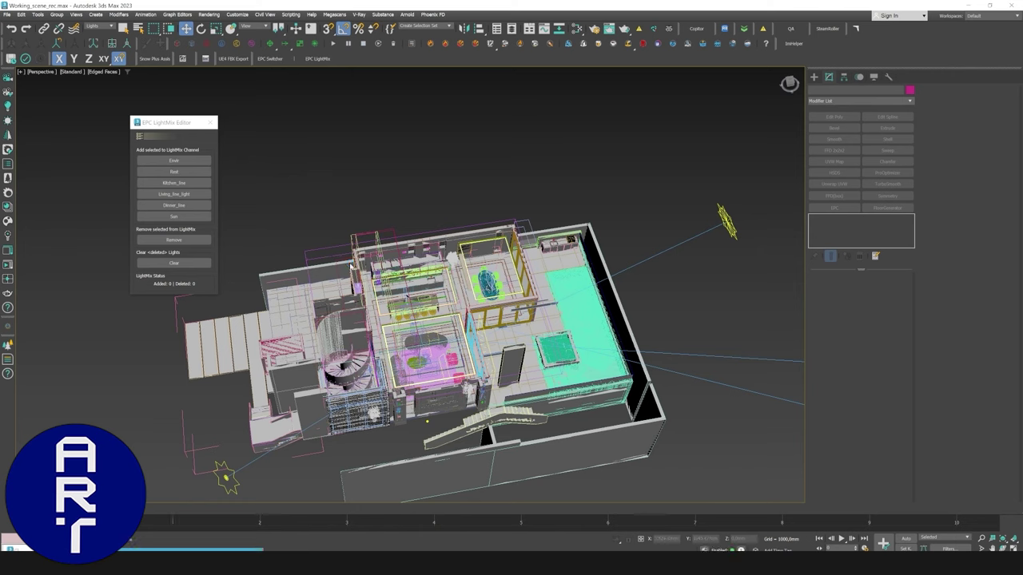
Create a LightMix channel named Fakes for the fill lights.
left_click(164, 214)
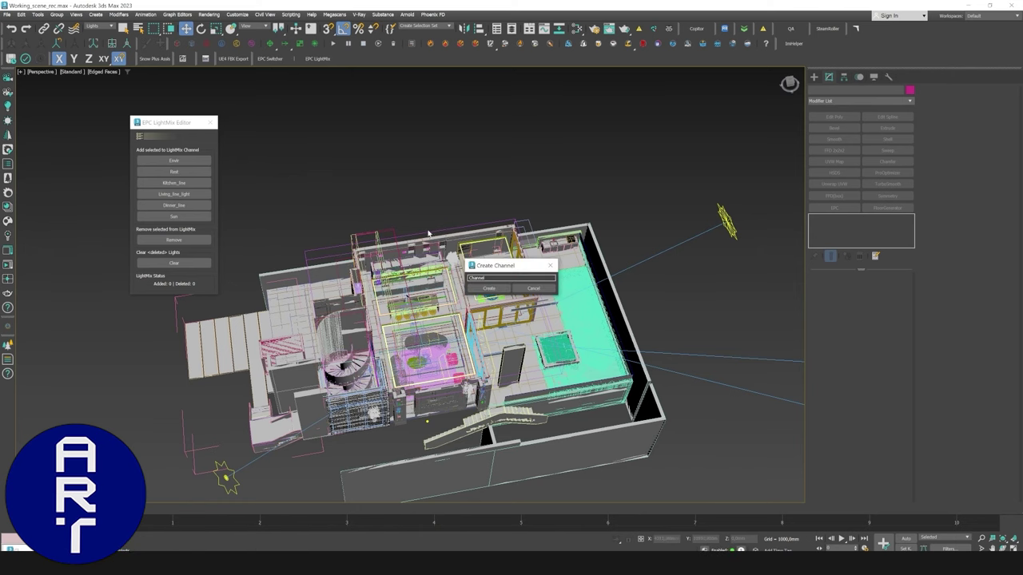
double_click(489, 277)
type("Fills")
left_click(488, 288)
Add the two rectangular fill lights beside the living room and dining windows to the Fakes channel and clear the selection.
scroll(431, 311, "up", 5)
scroll(430, 311, "up", 4)
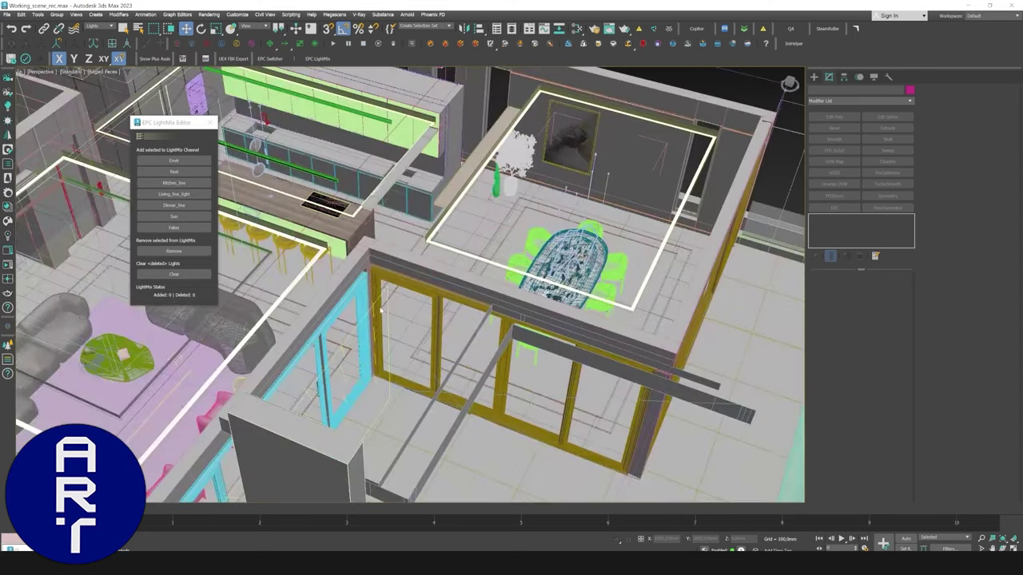
left_click(373, 299)
middle_click_drag(420, 282, 635, 203, "alt")
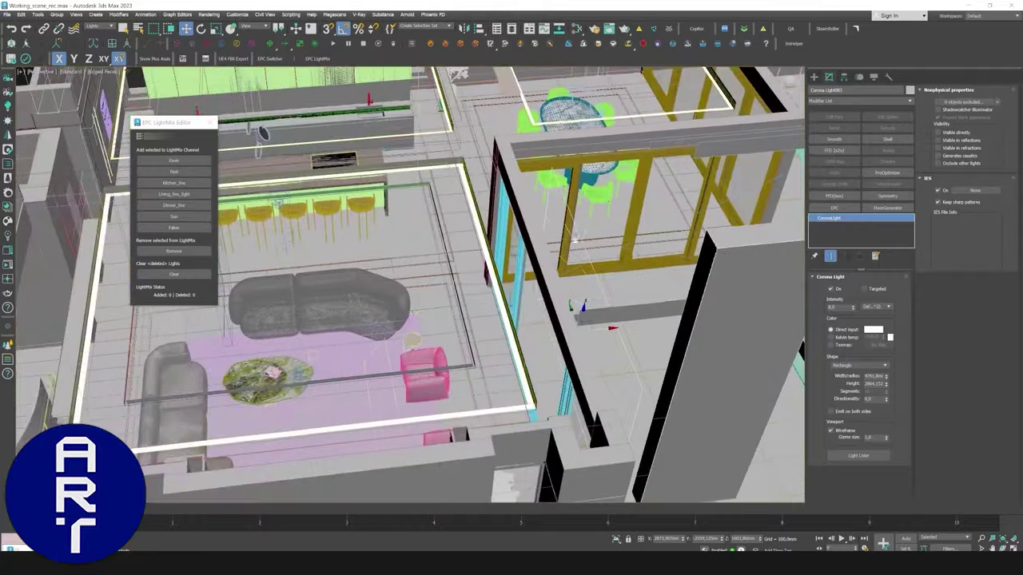
left_click(388, 364)
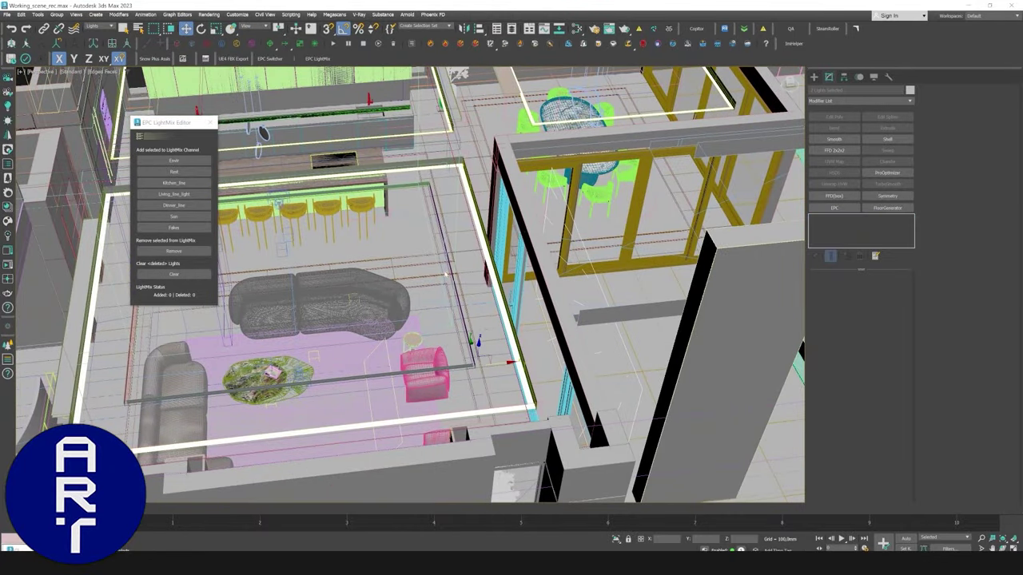
middle_click_drag(446, 275, 407, 354, "alt")
scroll(407, 354, "down", 3)
middle_click_drag(240, 498, 628, 192, "alt")
left_click(174, 229)
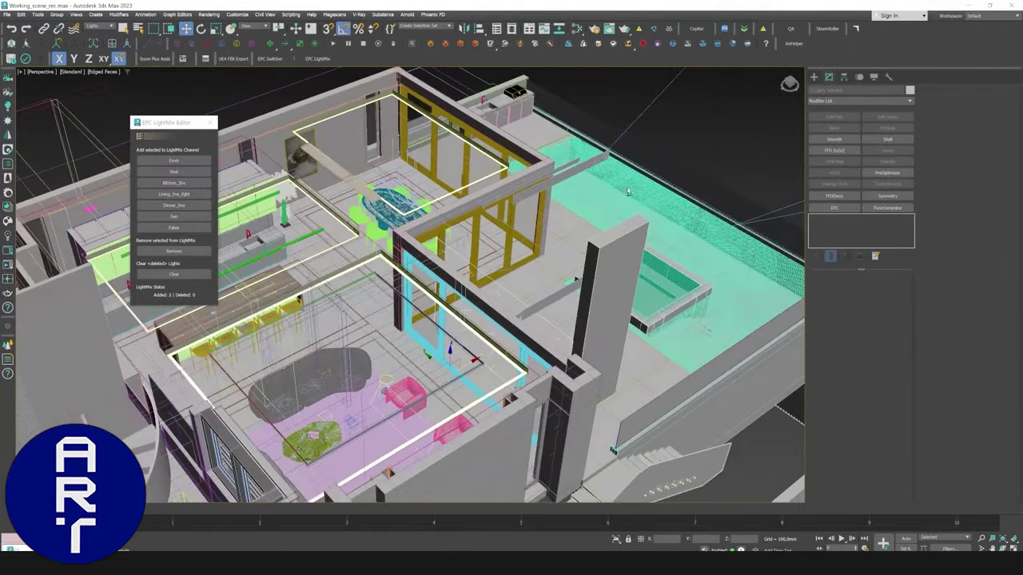
left_click(546, 166)
Start an interactive render of the Kitchen camera and toggle the Envir, Rest and Kitchen_line channels in LightMix to compare their contribution.
left_click(8, 264)
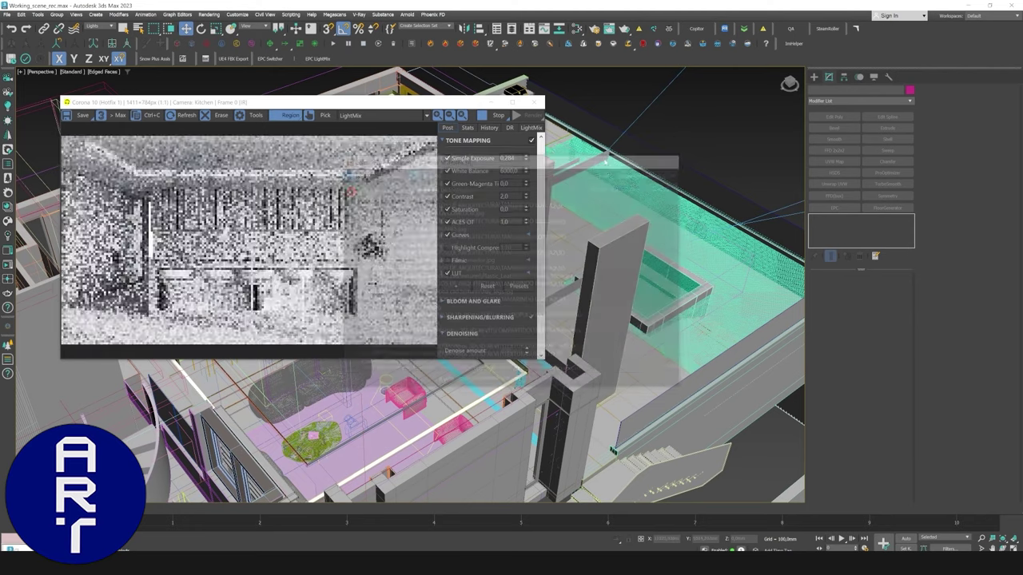
left_click(531, 127)
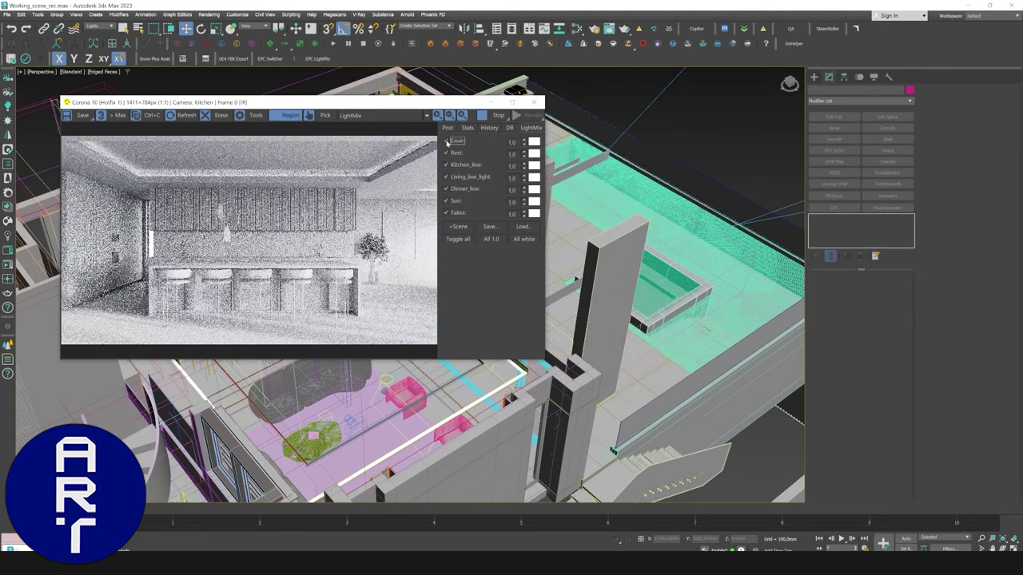
left_click(446, 141)
left_click(449, 153)
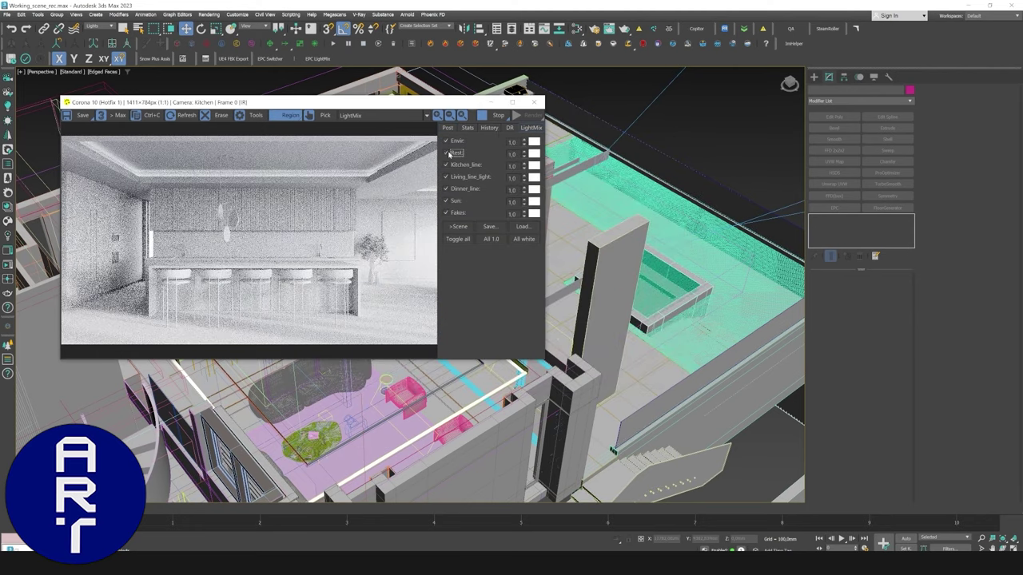
left_click(448, 154)
left_click_drag(444, 104, 444, 148)
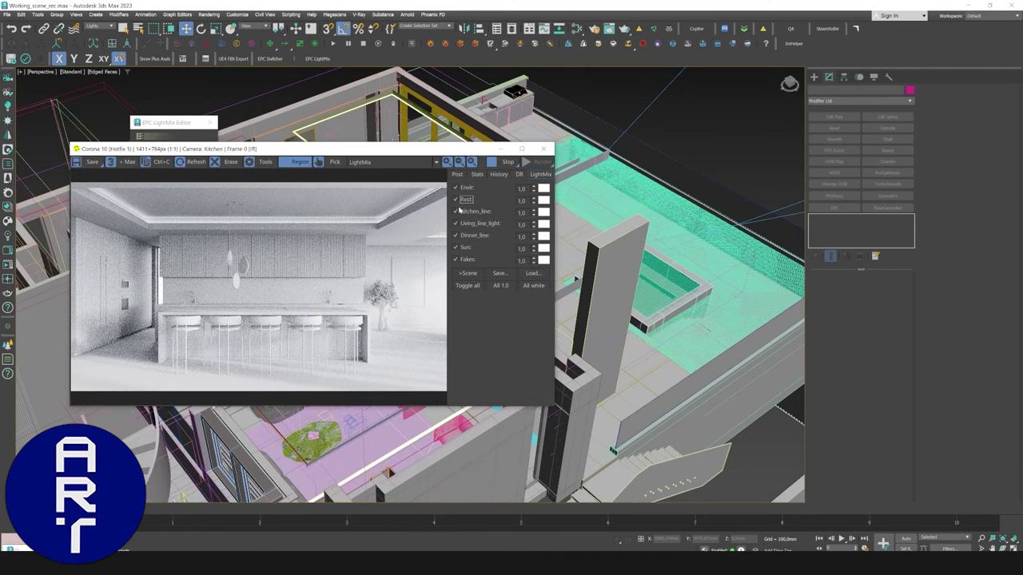
left_click(456, 200)
left_click(456, 200)
left_click(457, 212)
left_click(456, 212)
Give the Kitchen_line channel a warm orange light color and switch off the Sun channel in LightMix.
left_click(544, 213)
left_click_drag(279, 192, 271, 192)
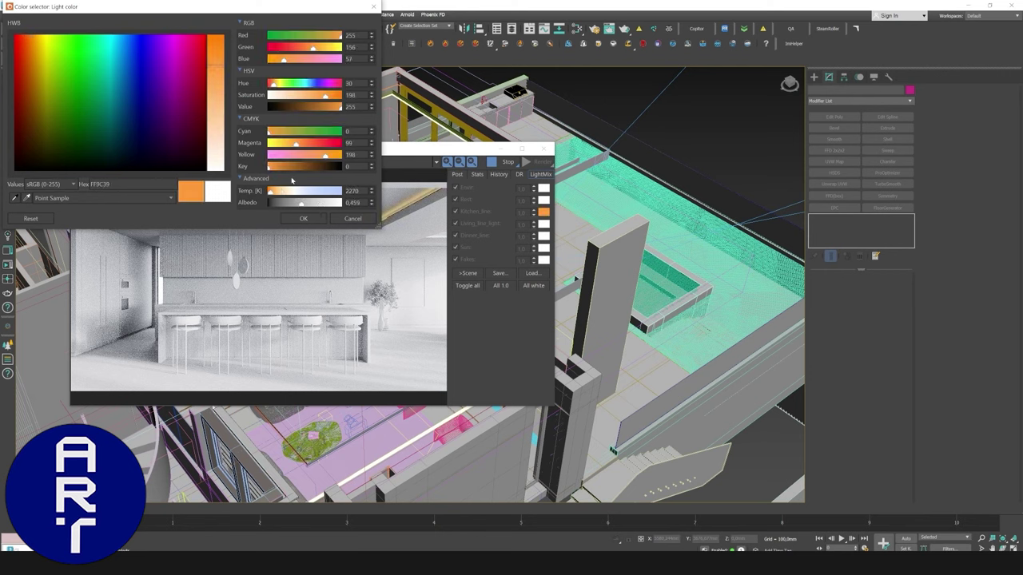
left_click(303, 218)
left_click(456, 247)
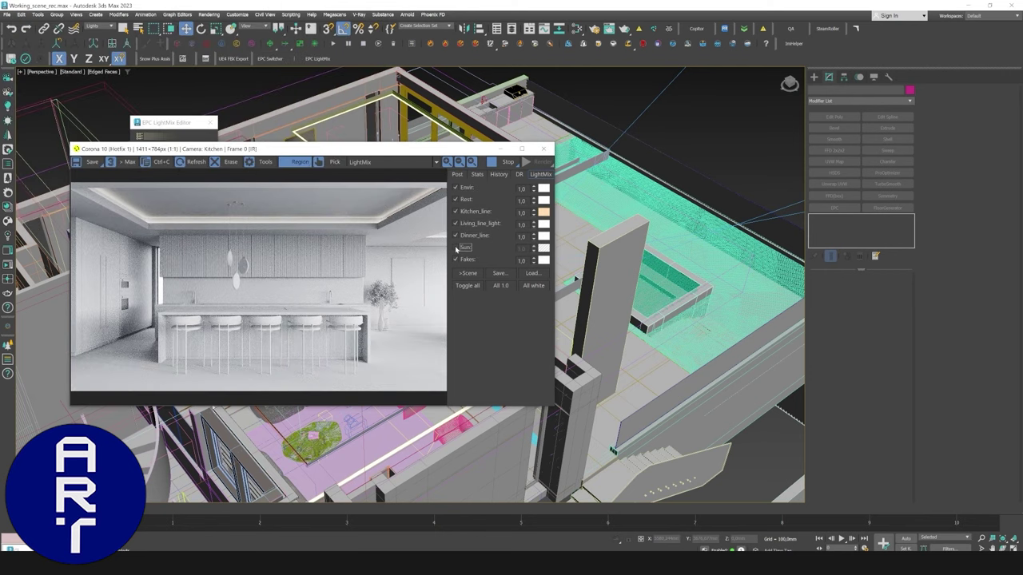
Select the Kitchen camera in the camera switcher and set its image width to 800 with the proportions locked.
left_click(269, 58)
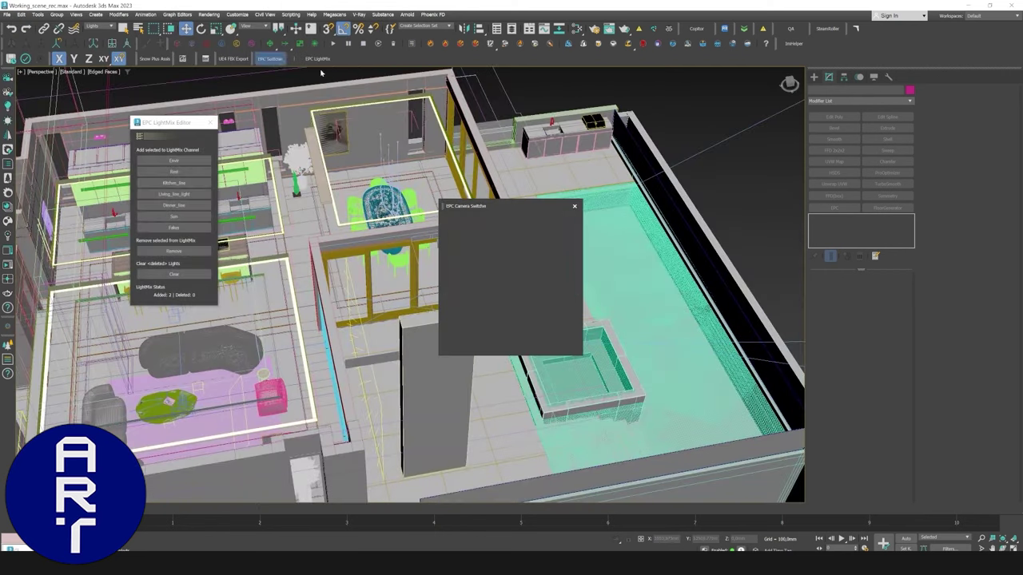
left_click(507, 246)
left_click_drag(1019, 152, 1019, 259)
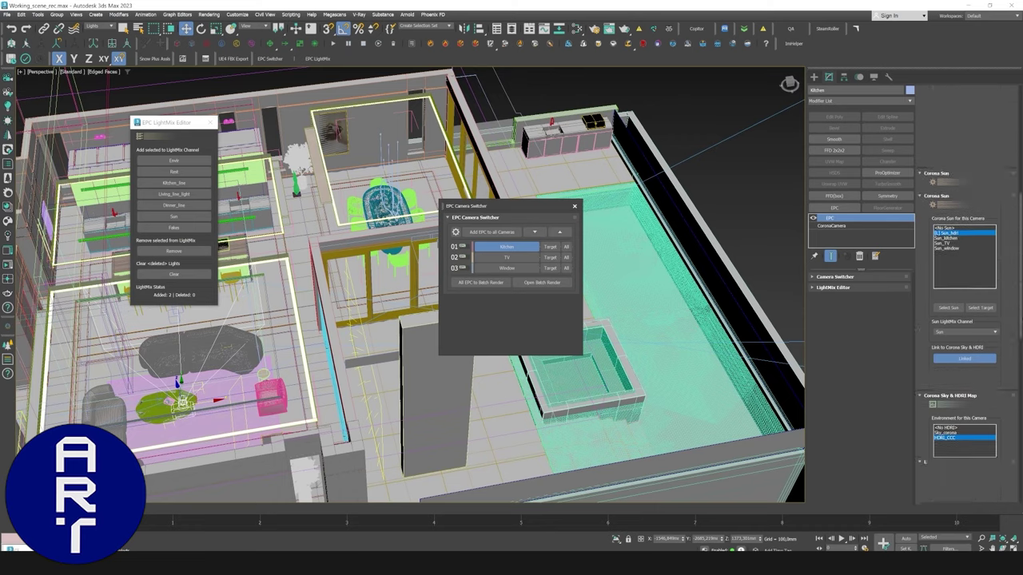
left_click_drag(516, 212, 385, 174)
middle_click_drag(521, 192, 593, 220)
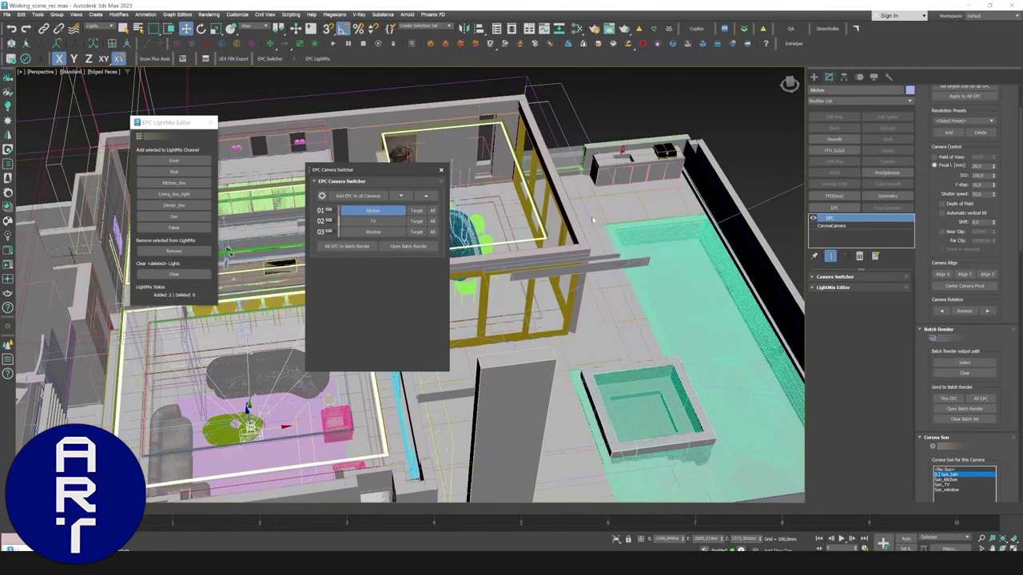
mouse_move(1020, 179)
left_mouse_down()
mouse_move(1021, 158)
mouse_move(1020, 170)
left_mouse_up()
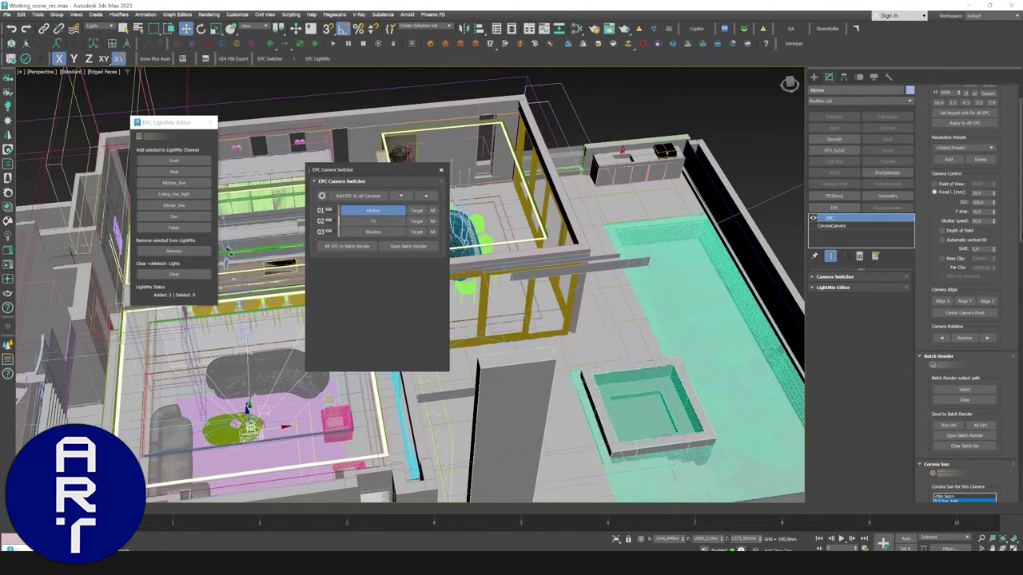
scroll(1021, 231, "up", 1)
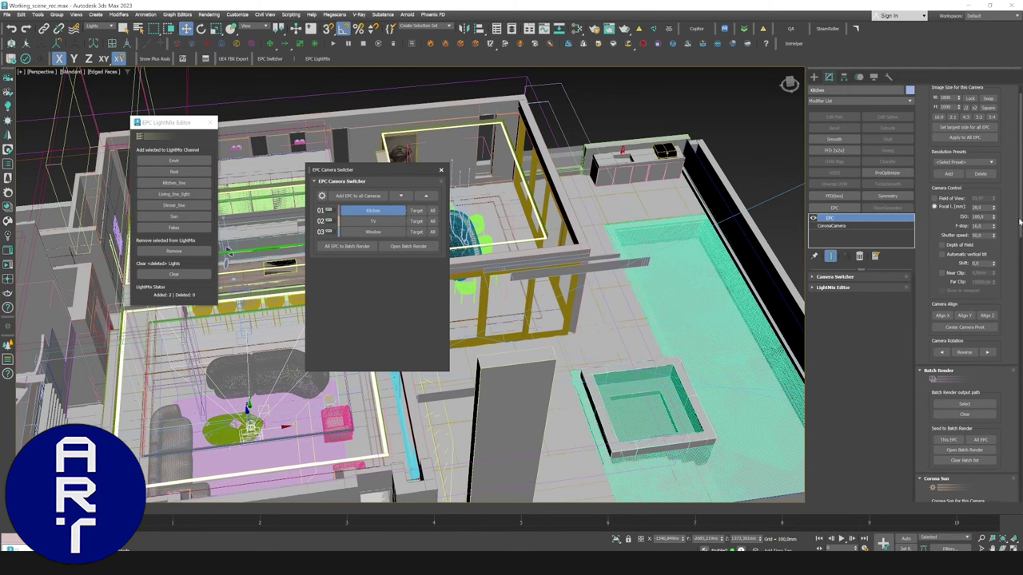
scroll(1020, 222, "up", 2)
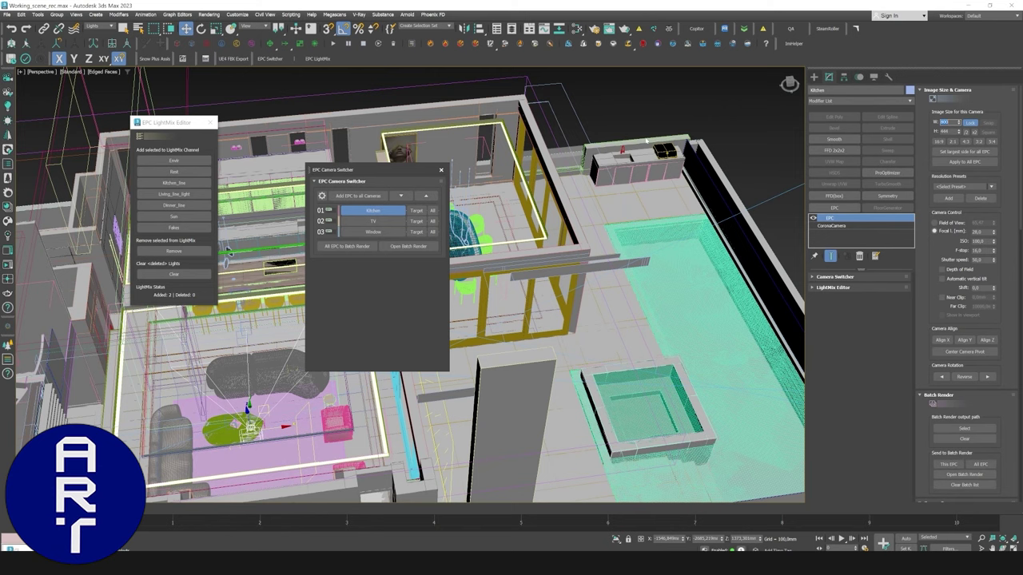
Change the noise level limit in the Corona render setup and set the render time limit to 40 seconds.
left_click(594, 28)
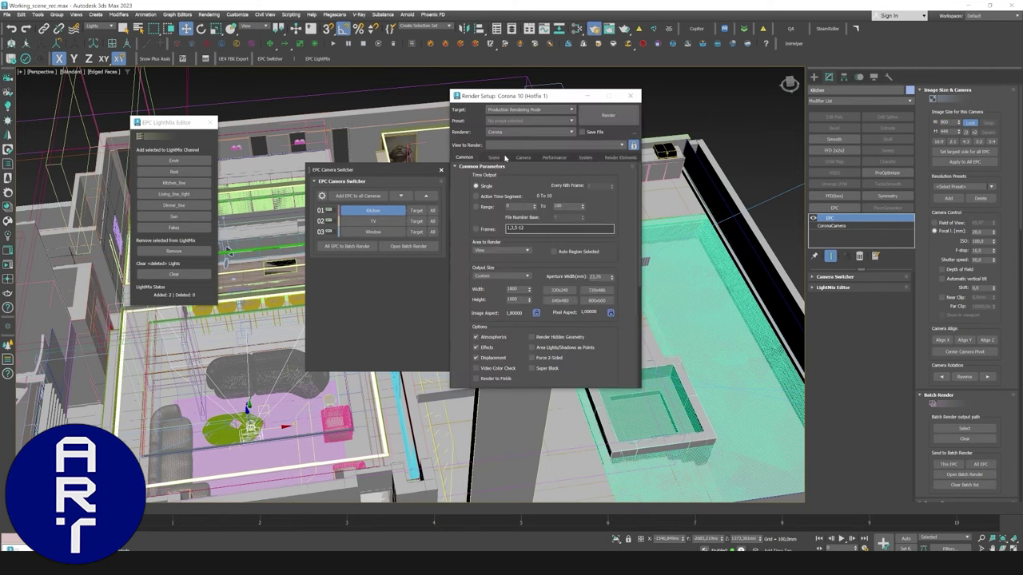
left_click(501, 158)
left_click_drag(534, 97, 624, 110)
double_click(590, 229)
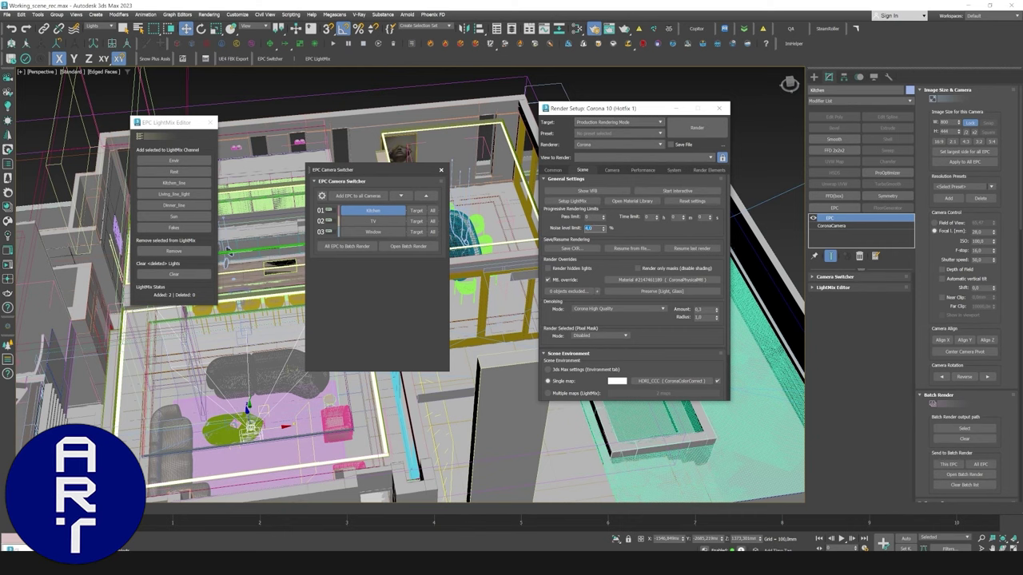
type("8")
left_click(700, 217)
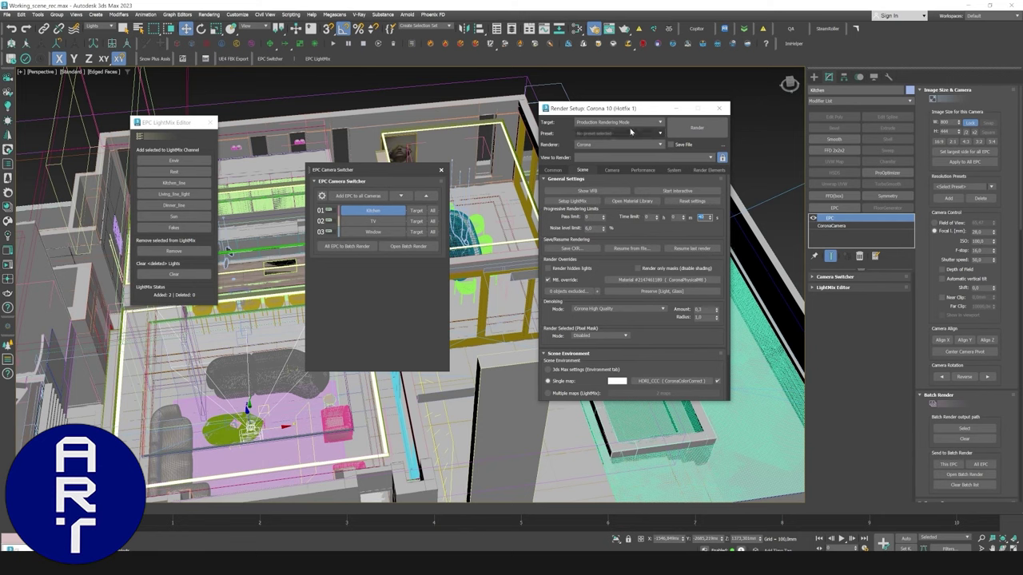
left_click(719, 107)
Set the batch render output path to the Batch folder with PNG as the image format.
scroll(1017, 279, "down", 5)
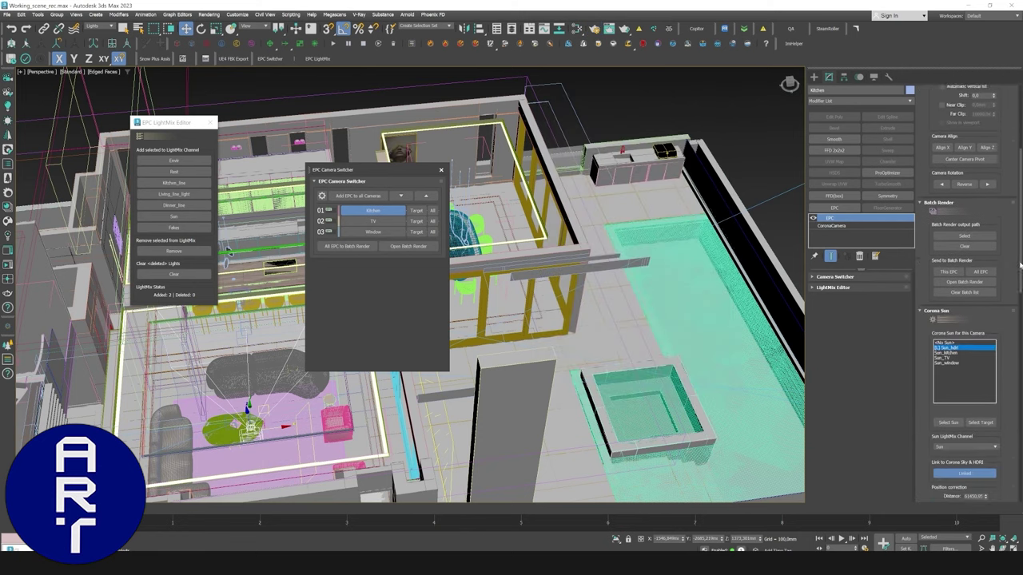
left_click_drag(1017, 279, 1017, 273)
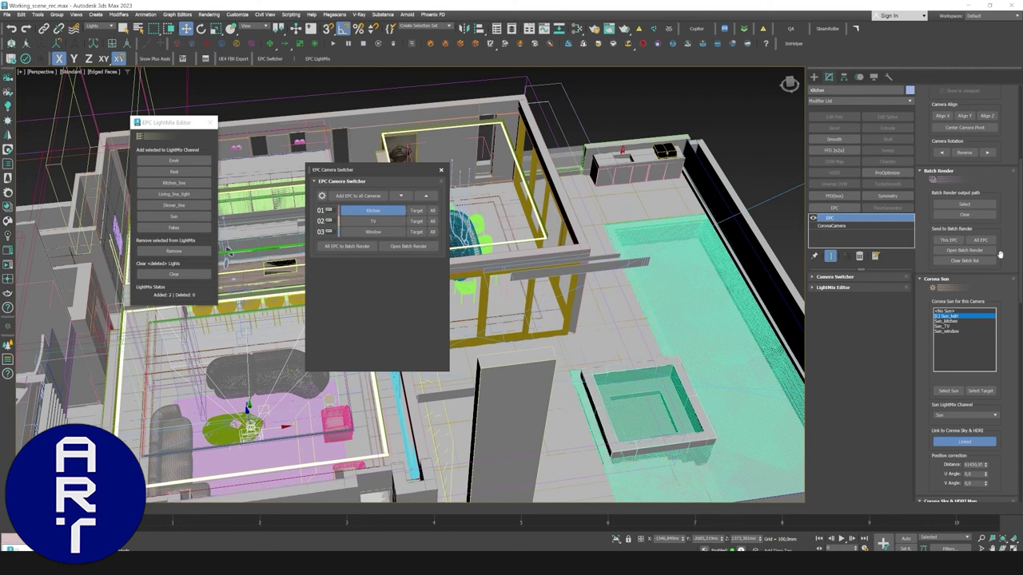
left_click(969, 260)
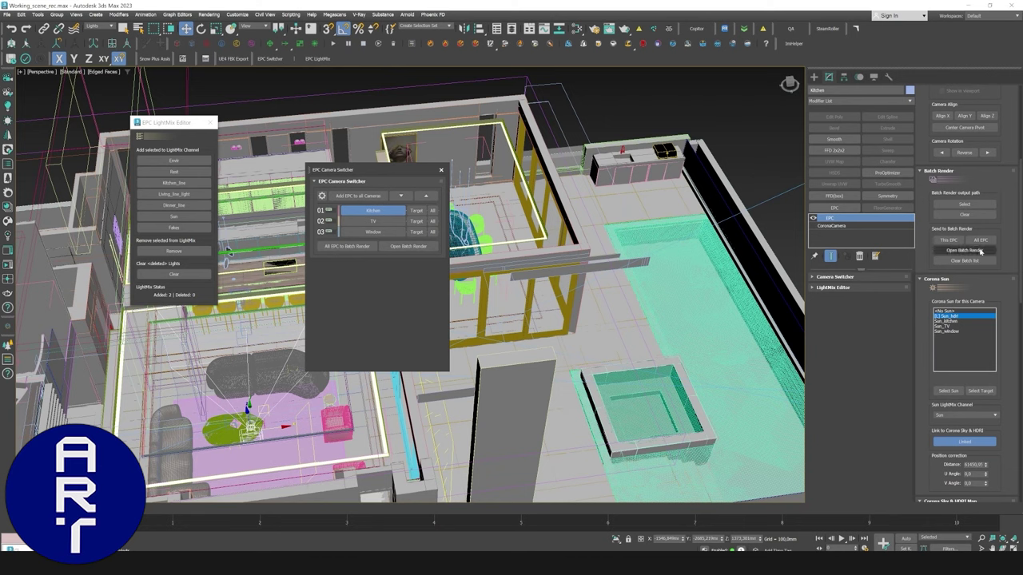
left_click(948, 241)
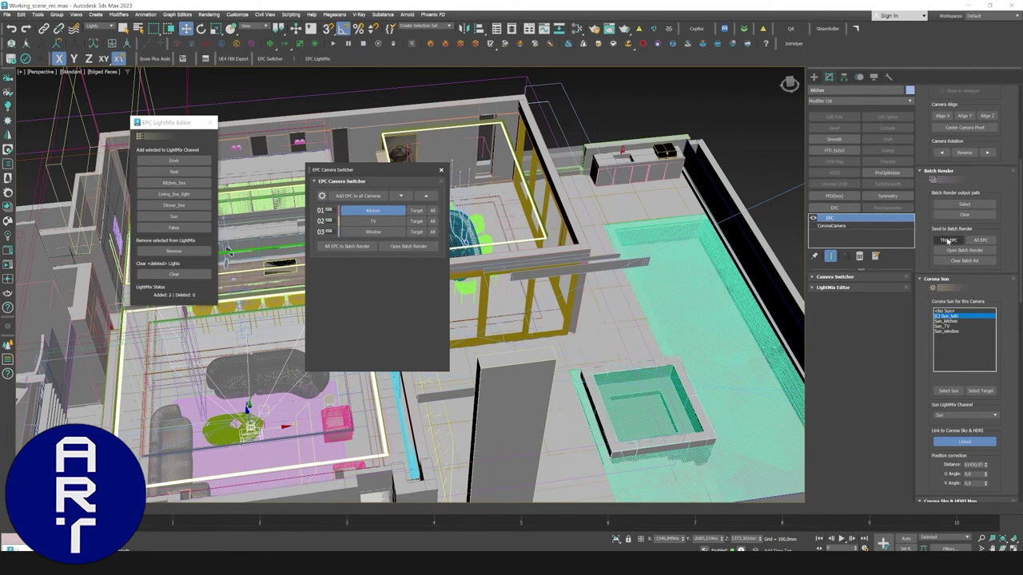
left_click(979, 209)
left_click_drag(403, 111, 0, 144)
key("Escape")
left_click_drag(0, 184, 386, 109)
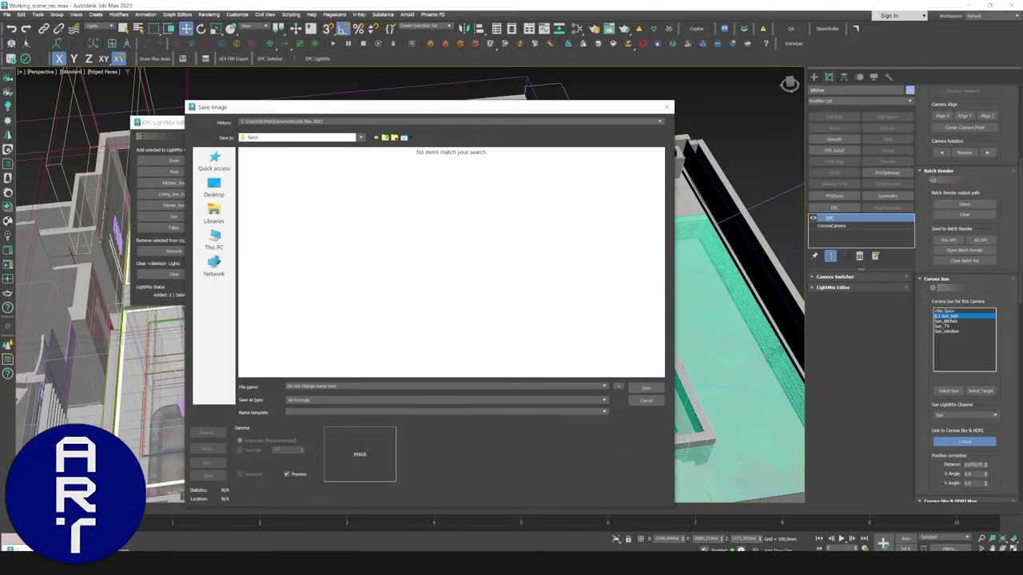
left_click(333, 401)
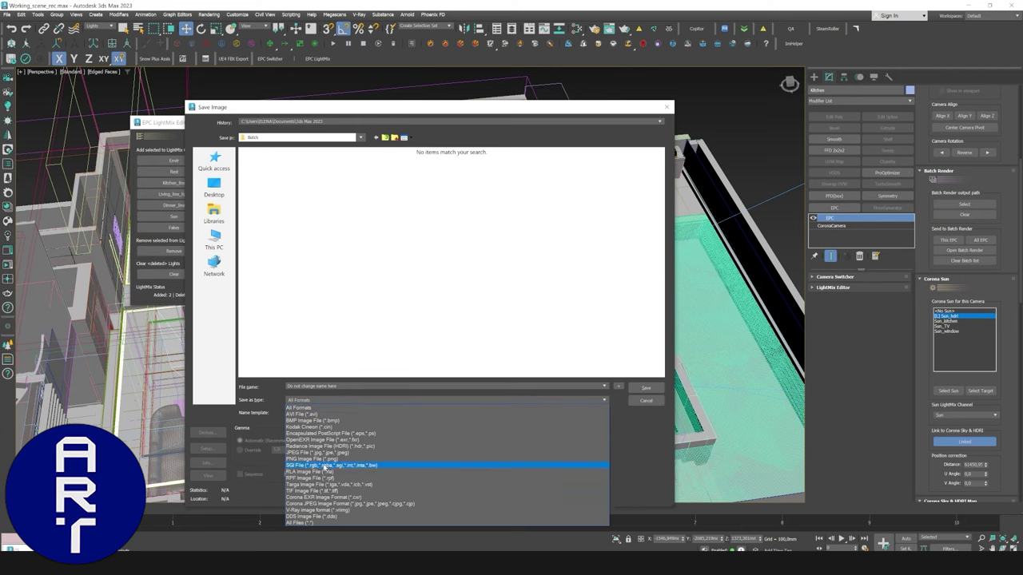
left_click(313, 458)
left_click(645, 388)
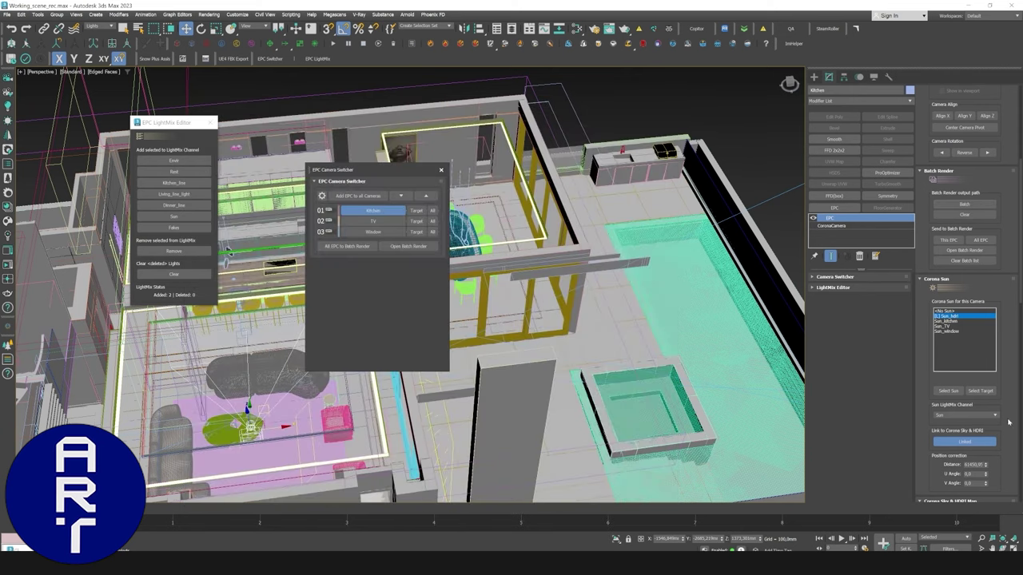
Send all EPC cameras to the batch render queue and look over the resulting list.
scroll(1008, 422, "down", 3)
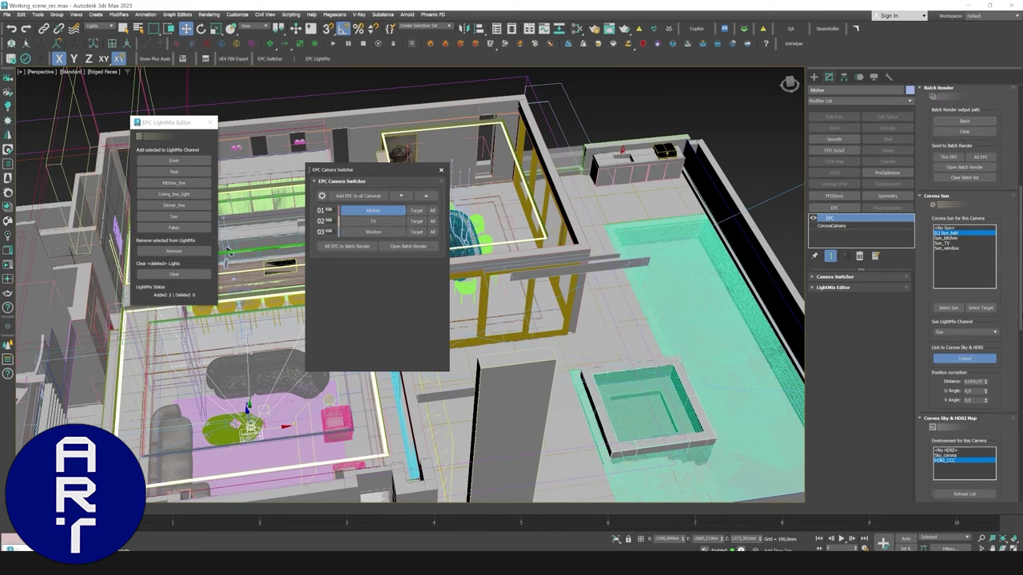
scroll(982, 231, "up", 2)
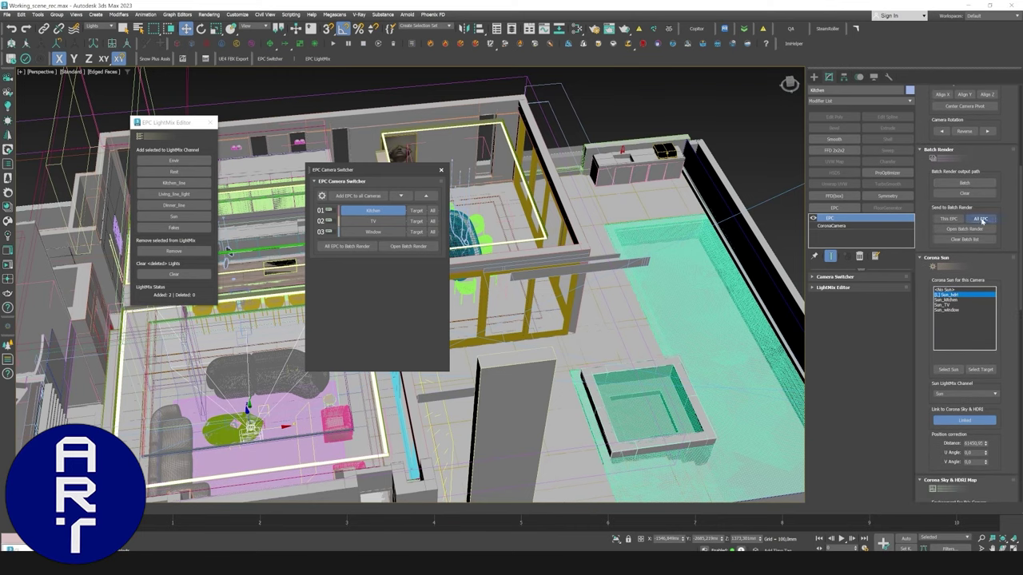
left_click(965, 229)
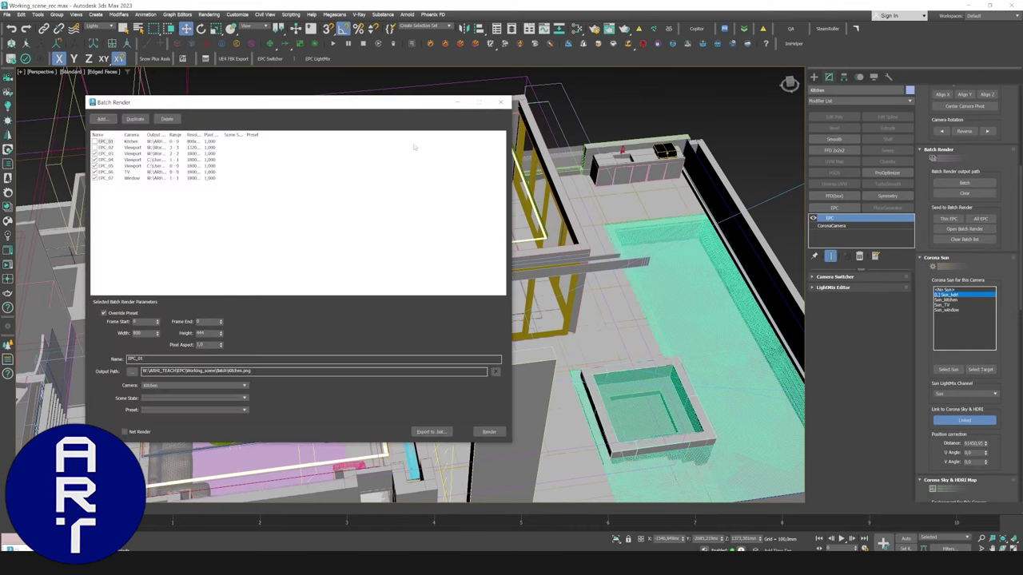
left_click(500, 103)
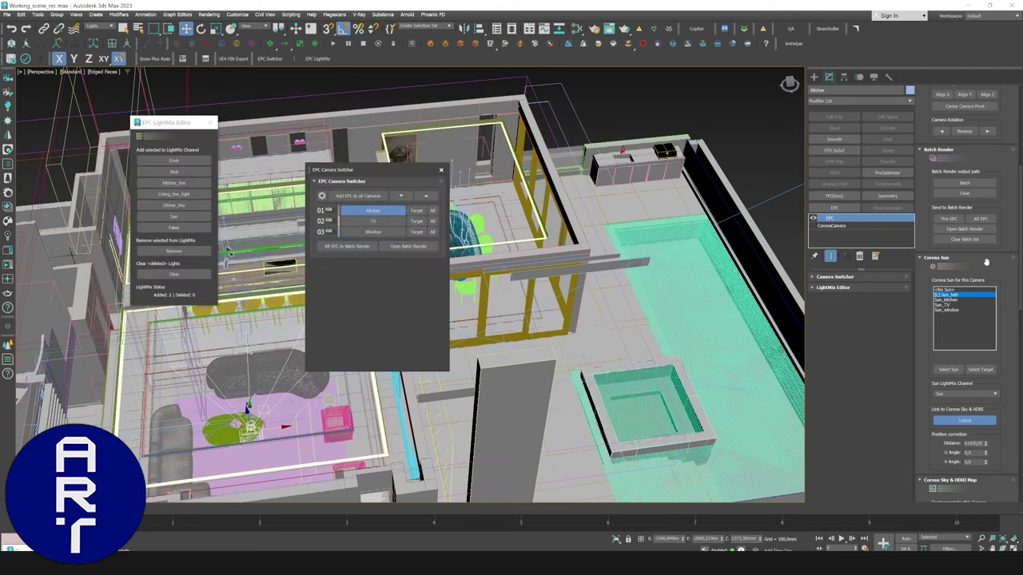
Apply the Kitchen camera's largest image side of 800 to all EPC cameras.
left_click_drag(1020, 259, 1019, 156)
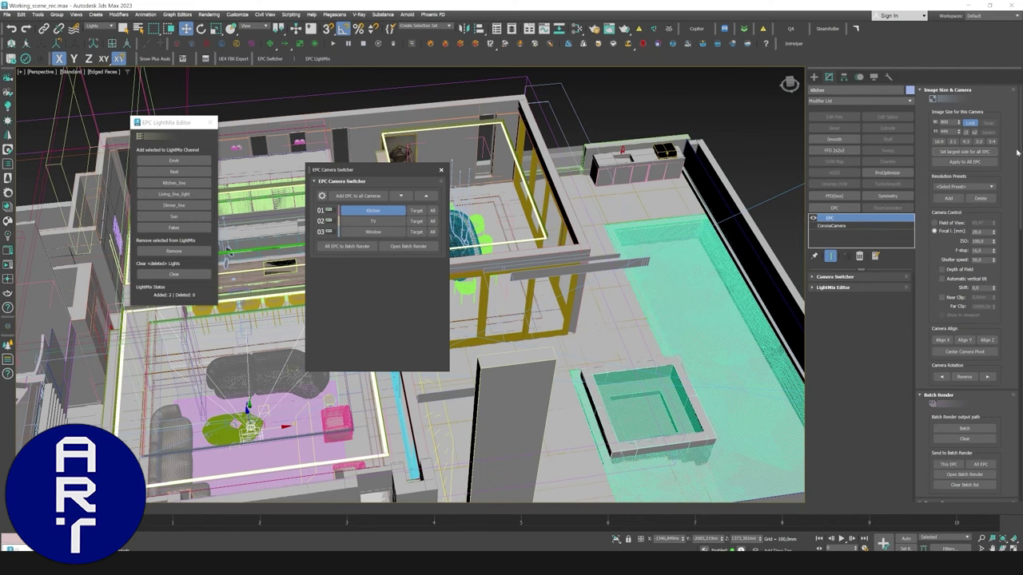
left_click_drag(1021, 214, 1021, 287)
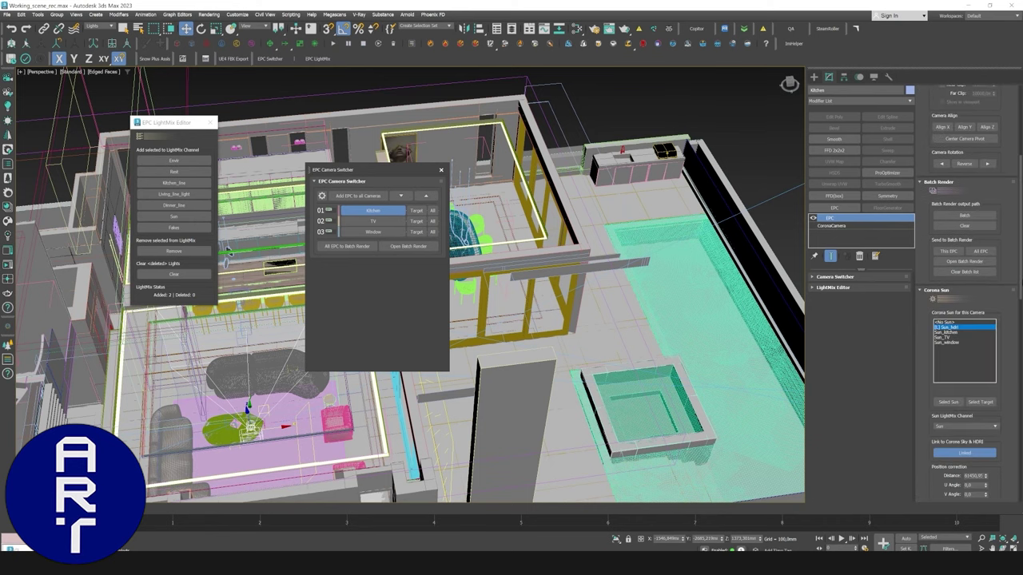
Clear the batch render list and send all EPC cameras to it again.
left_click(964, 262)
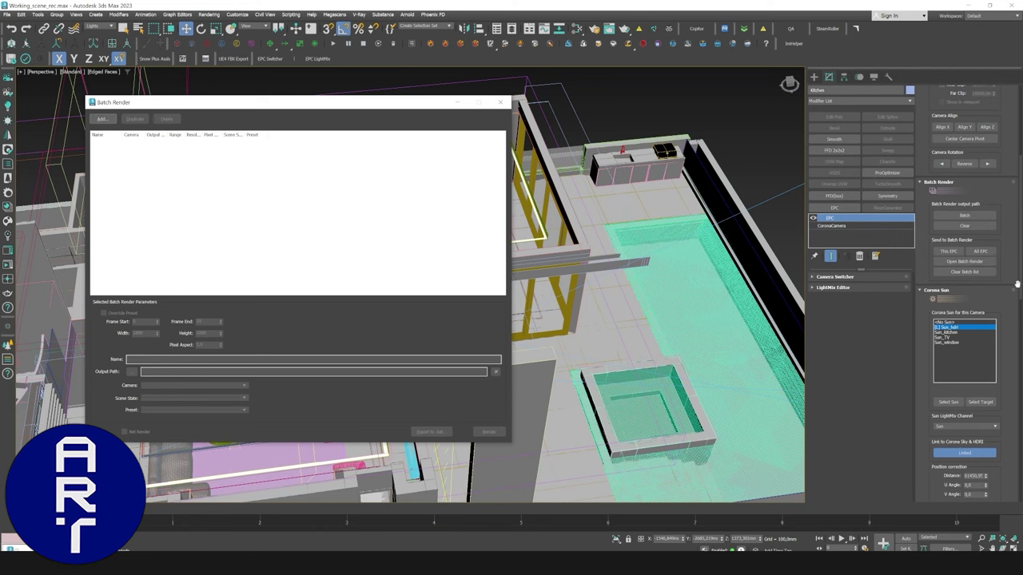
left_click_drag(1020, 278, 1020, 392)
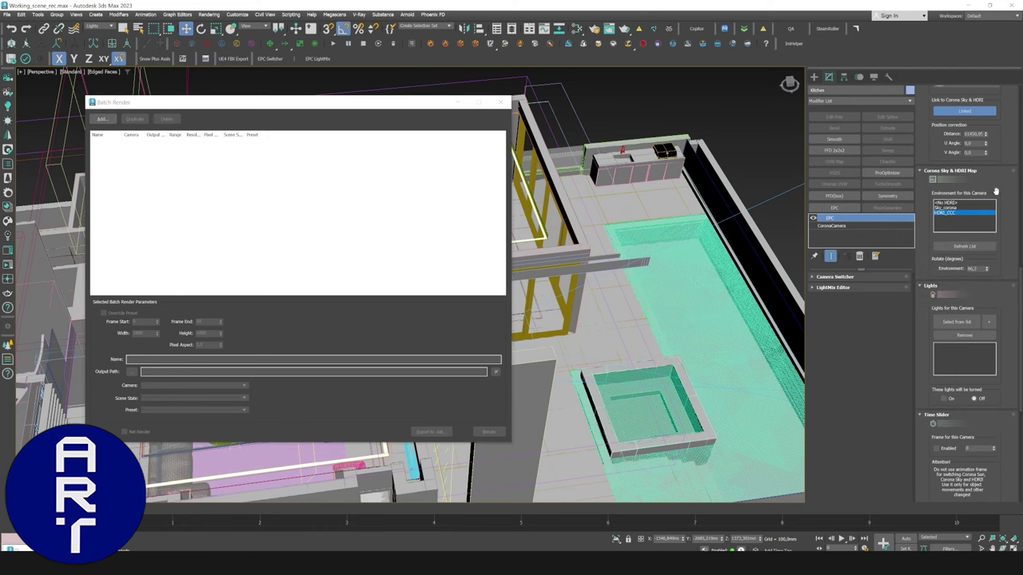
left_click_drag(1021, 292, 1021, 208)
left_click(979, 216)
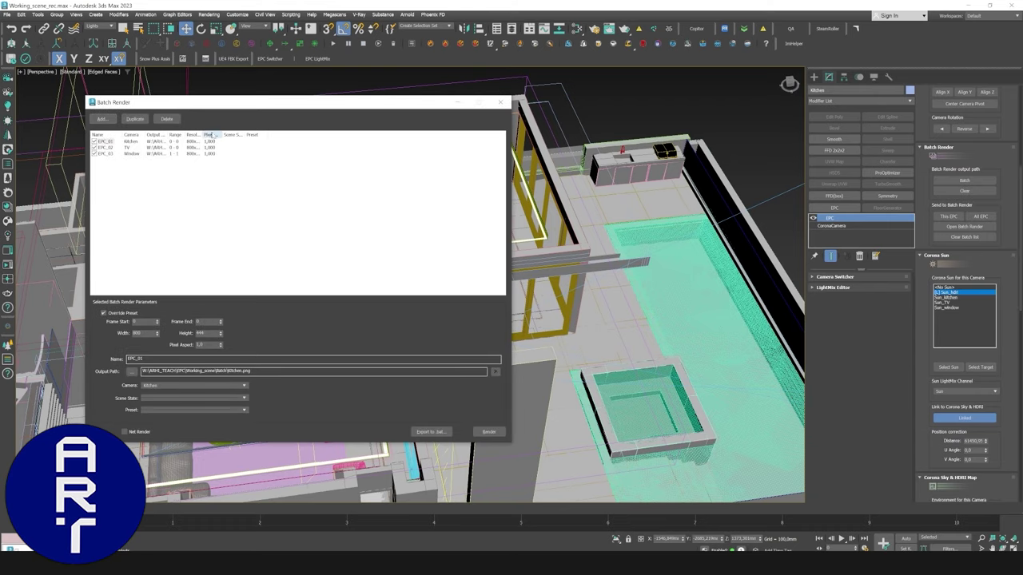
Widen the resolution and output path columns to check the camera entries and start the batch render.
left_click_drag(204, 134, 233, 136)
left_click(216, 142)
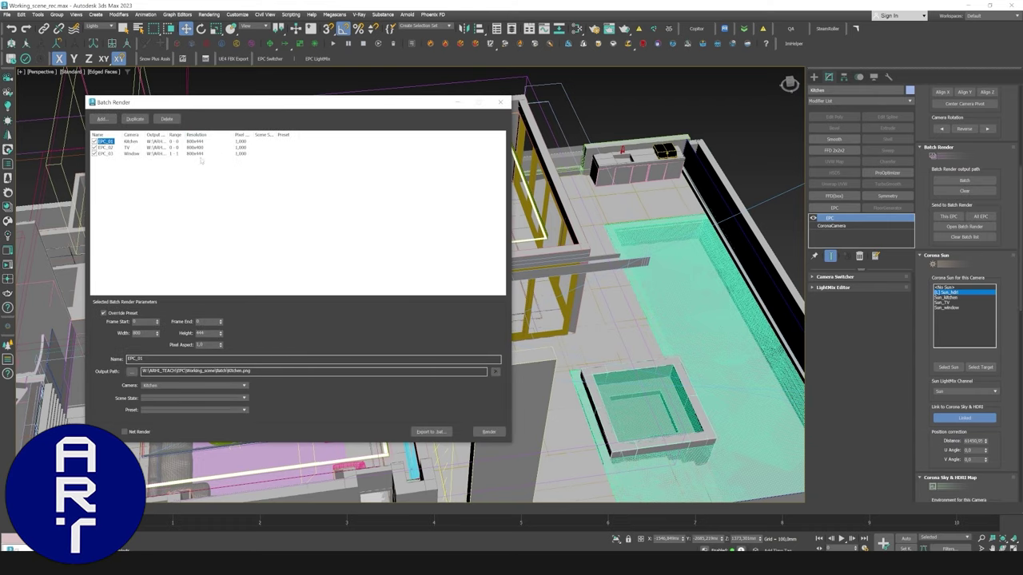
left_click_drag(167, 135, 175, 136)
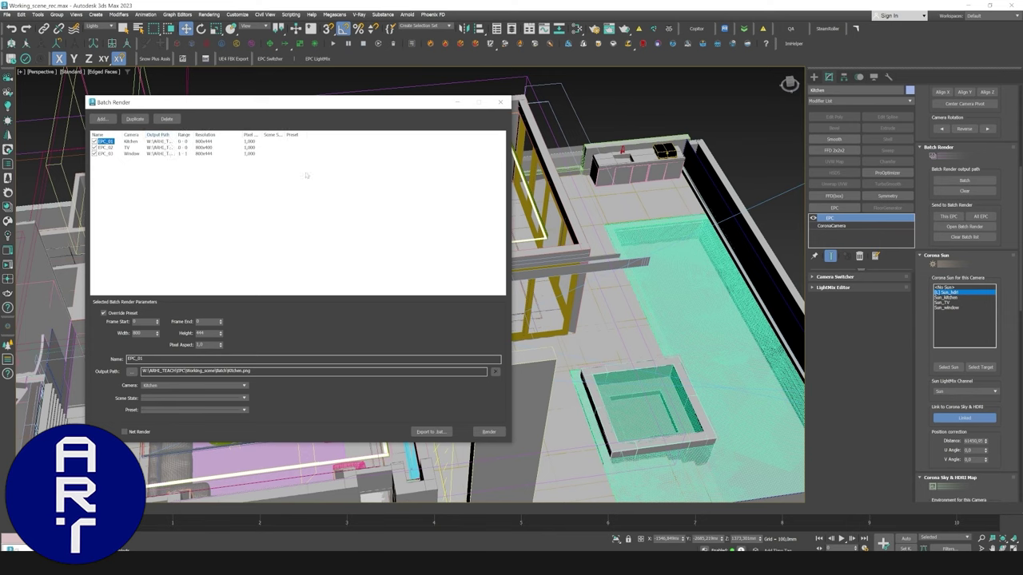
left_click(489, 431)
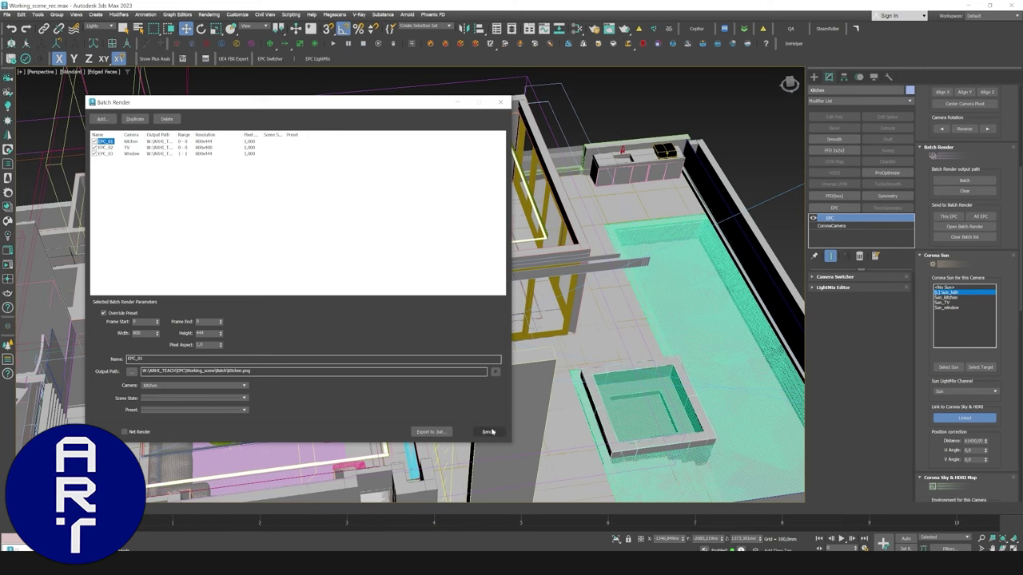
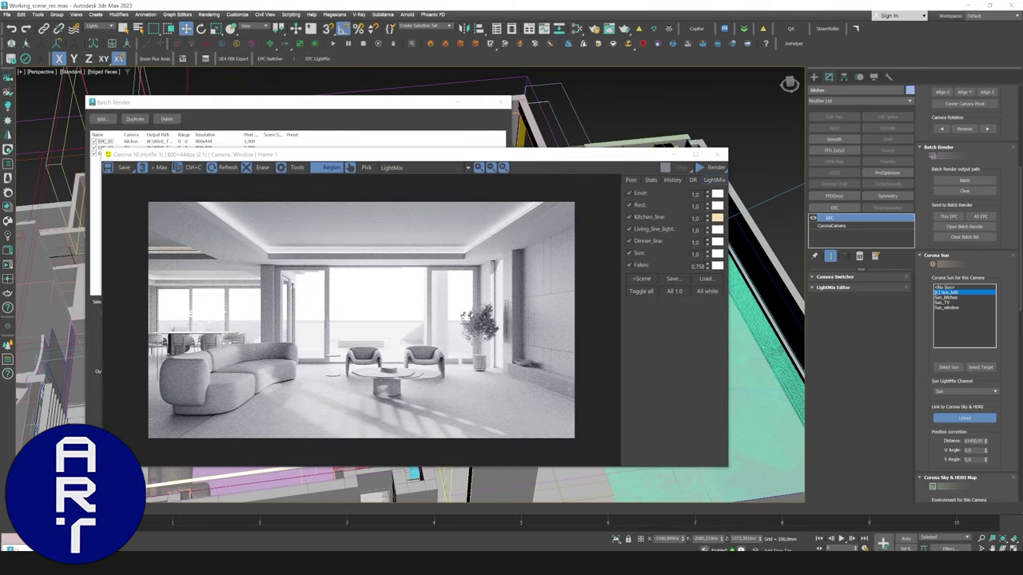
Switch to File Explorer, look through the Batch output folder and open Kitchen_LightMix0000.png.
left_click(150, 562)
left_click(149, 563)
left_click(150, 563)
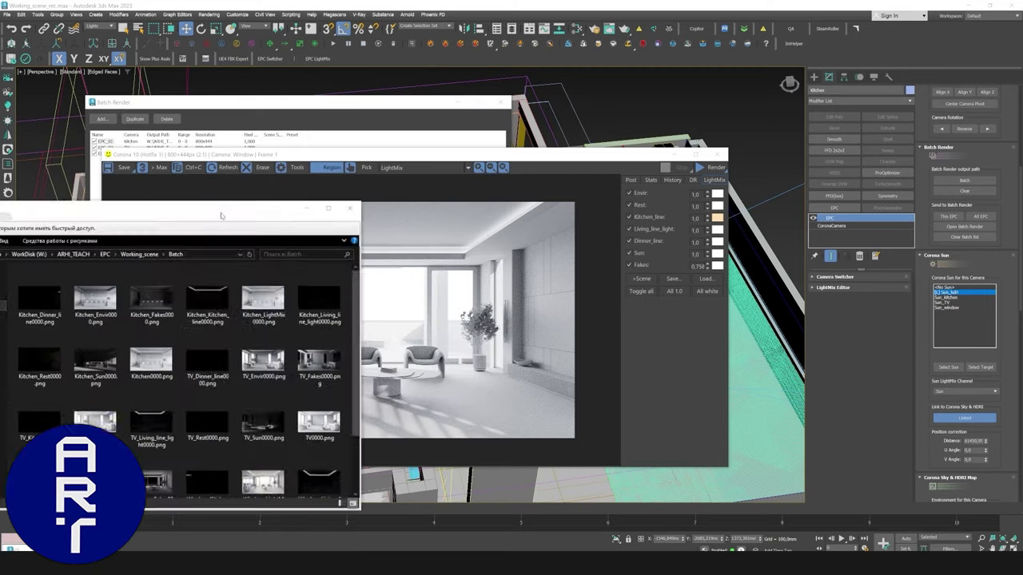
left_click_drag(222, 217, 478, 187)
scroll(480, 330, "down", 2)
scroll(480, 329, "up", 2)
double_click(524, 270)
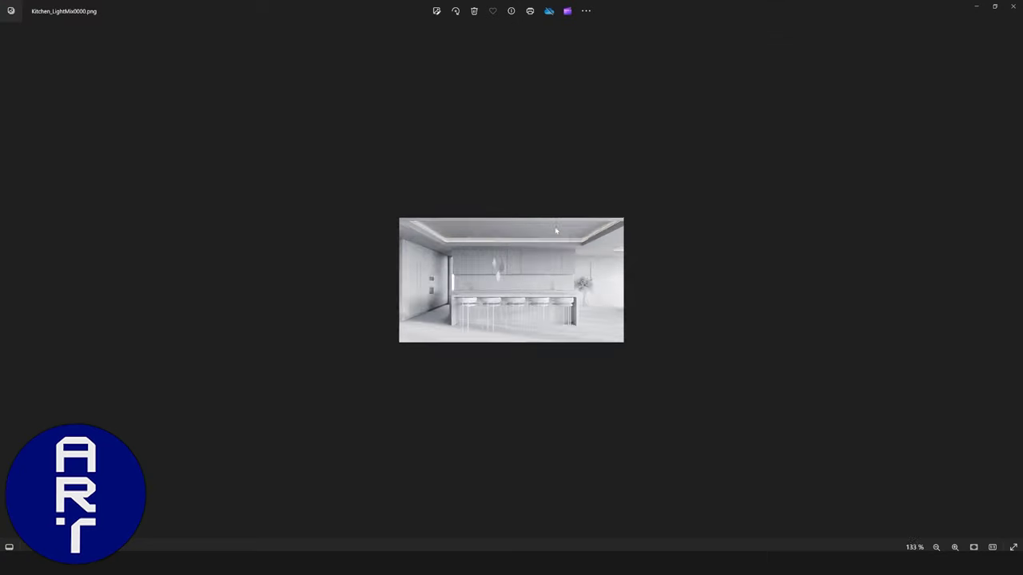
Inspect the TV and Window LightMix renders in the image viewer, zooming in for detail, and close the viewer and folder.
key("Right")
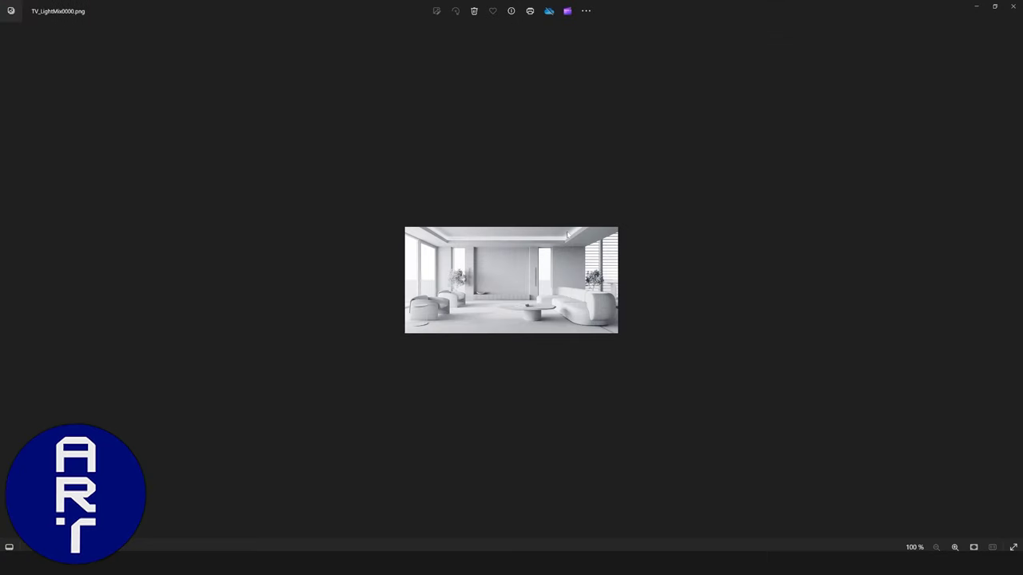
scroll(567, 233, "up", 5)
scroll(567, 235, "down", 2)
scroll(568, 235, "down", 6)
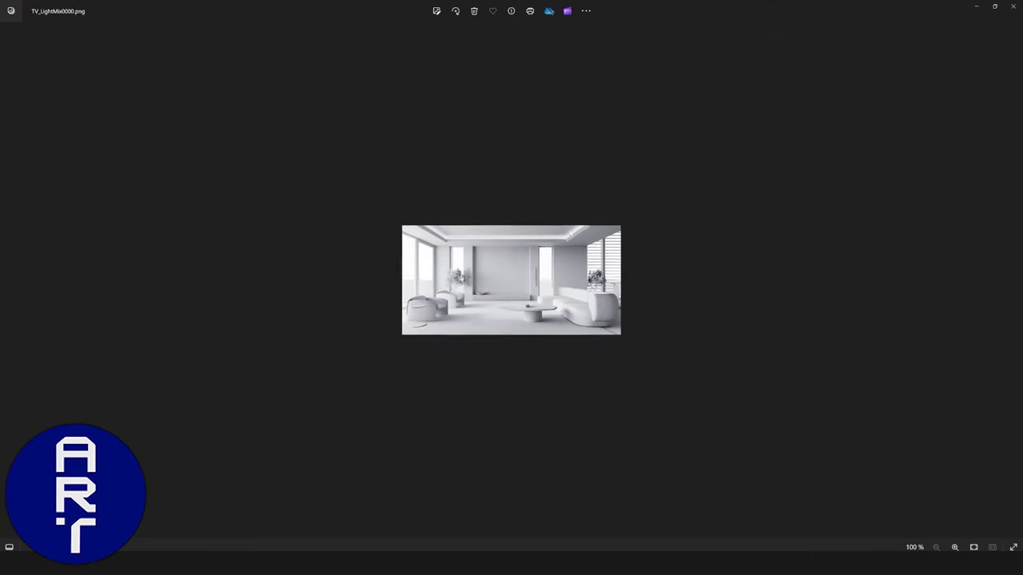
key("Right")
scroll(567, 235, "up", 7)
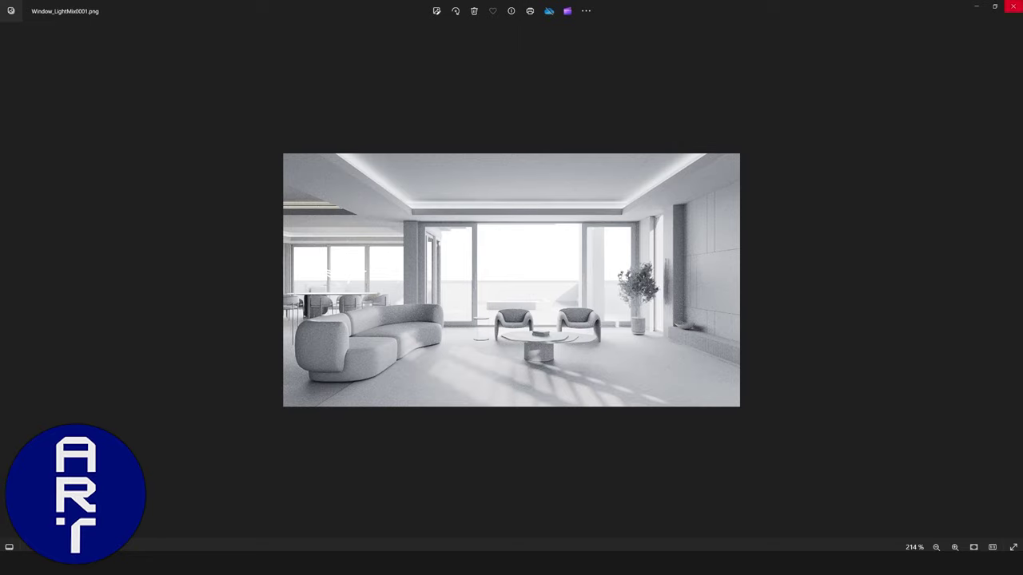
left_click(1008, 6)
left_click(1005, 7)
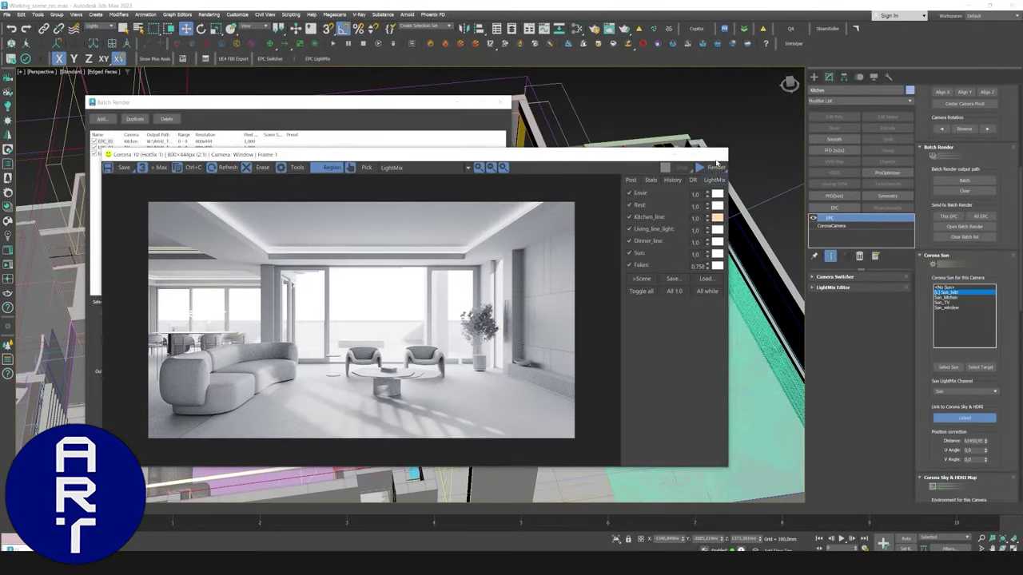
Close the Corona frame buffer, Batch Render, EPC Camera Switcher and EPC LightMix Editor windows.
left_click(717, 158)
left_click(503, 103)
left_click_drag(1018, 217, 1021, 393)
left_click(442, 170)
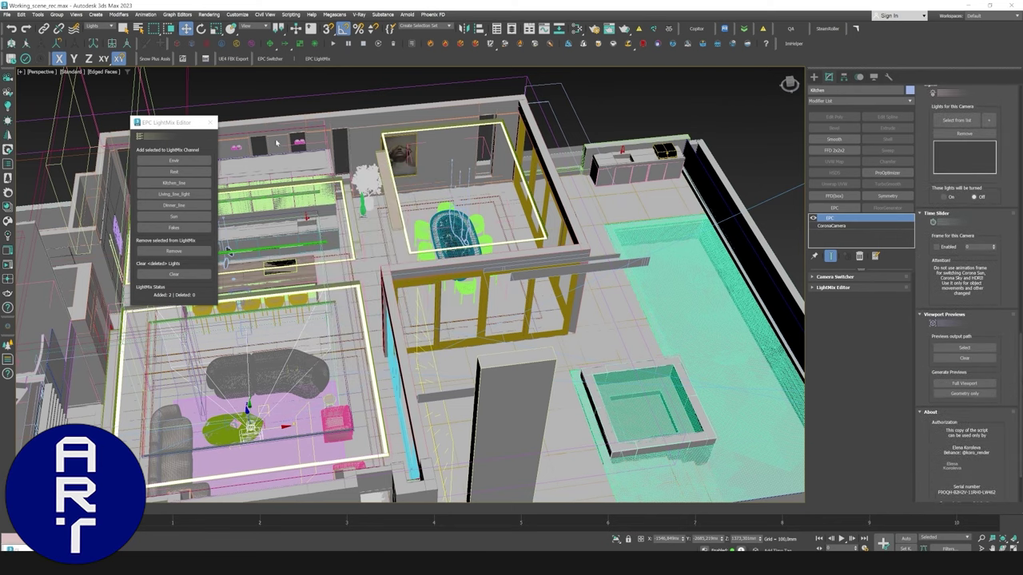
left_click(211, 121)
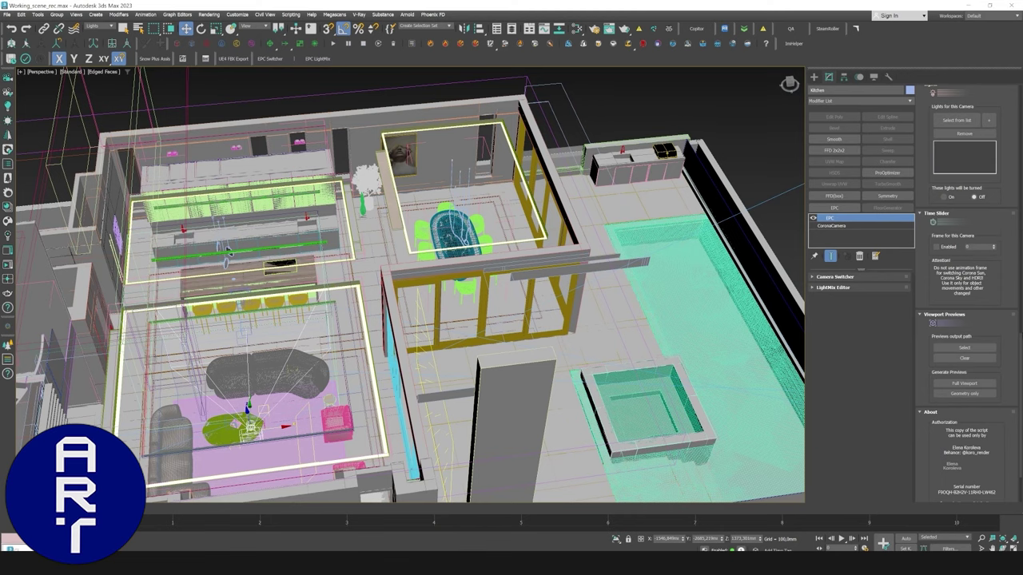
left_click_drag(1021, 346, 1022, 351)
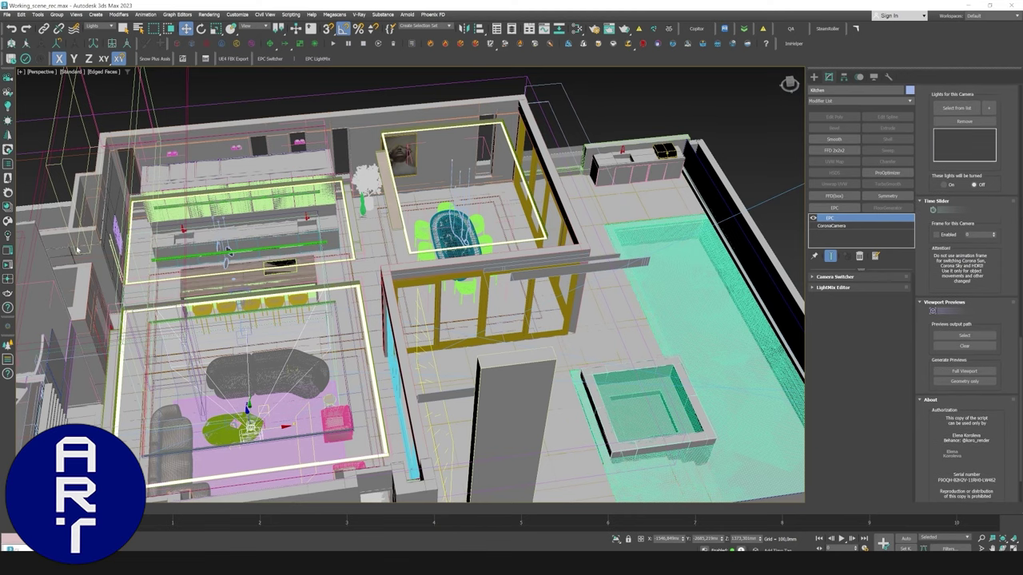
middle_click_drag(431, 224, 490, 215)
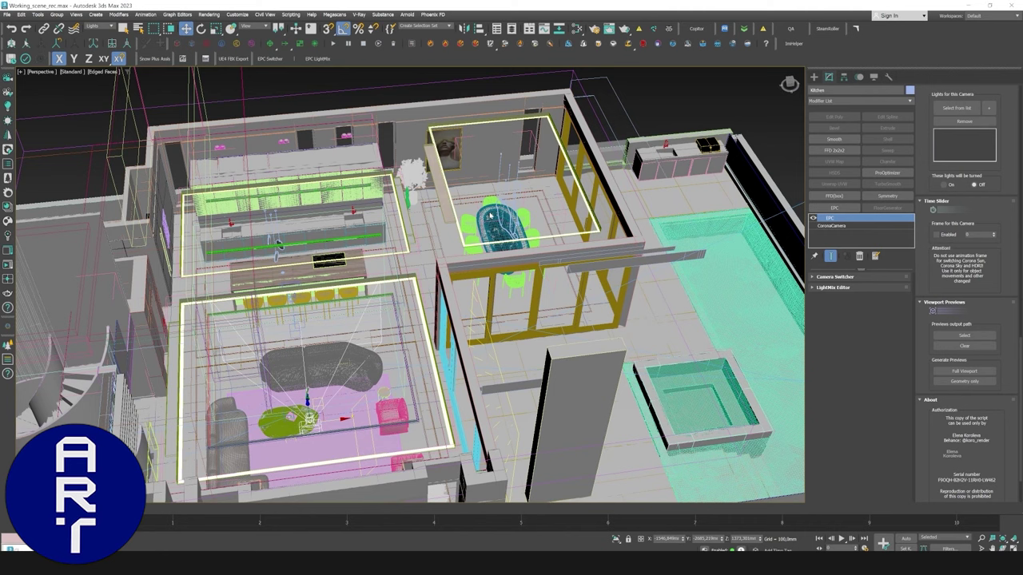
Review the scene settings in the Corona render setup, including render limits, overrides and environment, and close the setup.
left_click(594, 28)
left_click(583, 170)
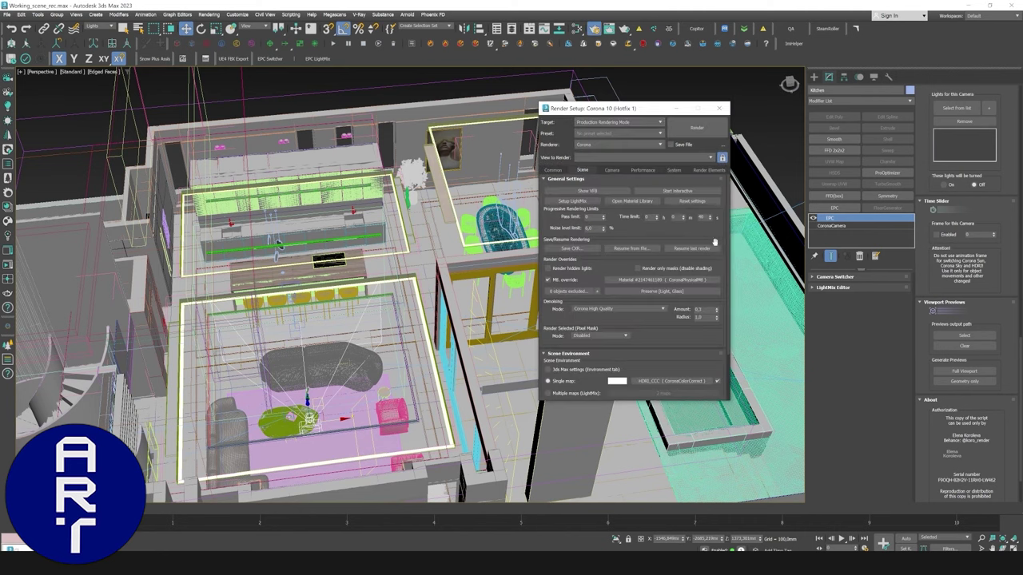
scroll(607, 325, "down", 3)
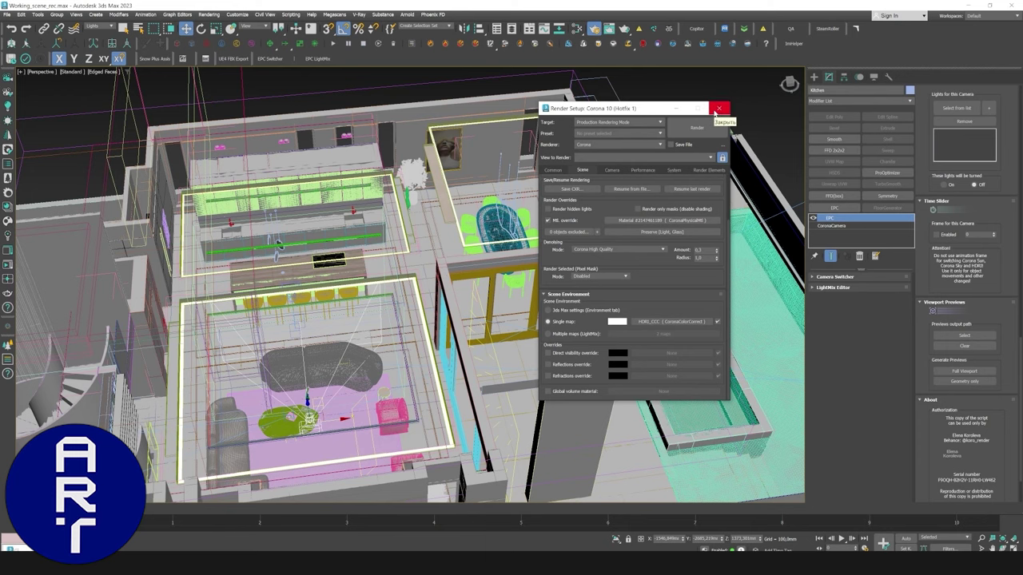
left_click(718, 108)
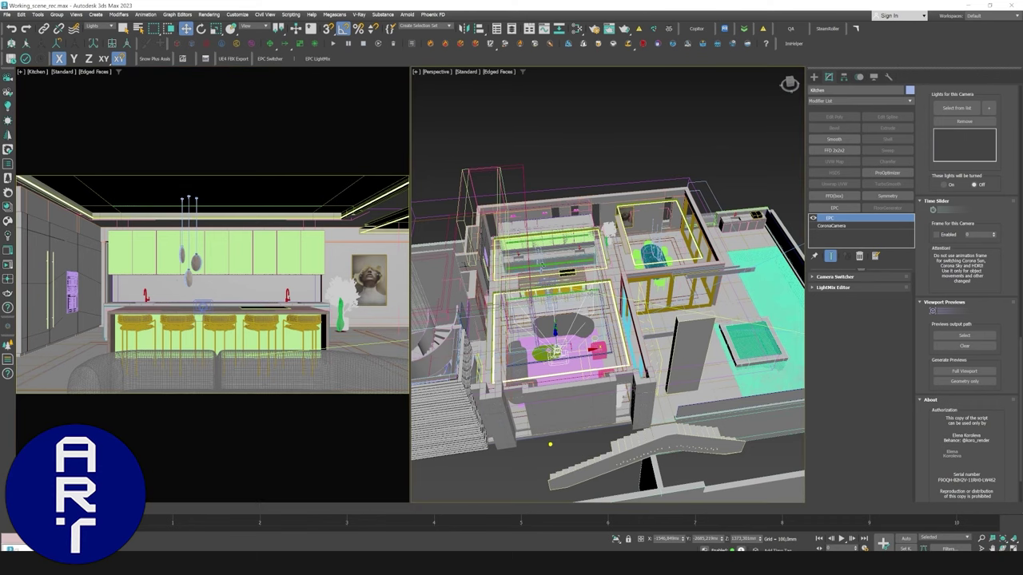
Maximize the perspective view, set the viewport previews' output path and generate geometry-only previews of all cameras.
key("alt+w")
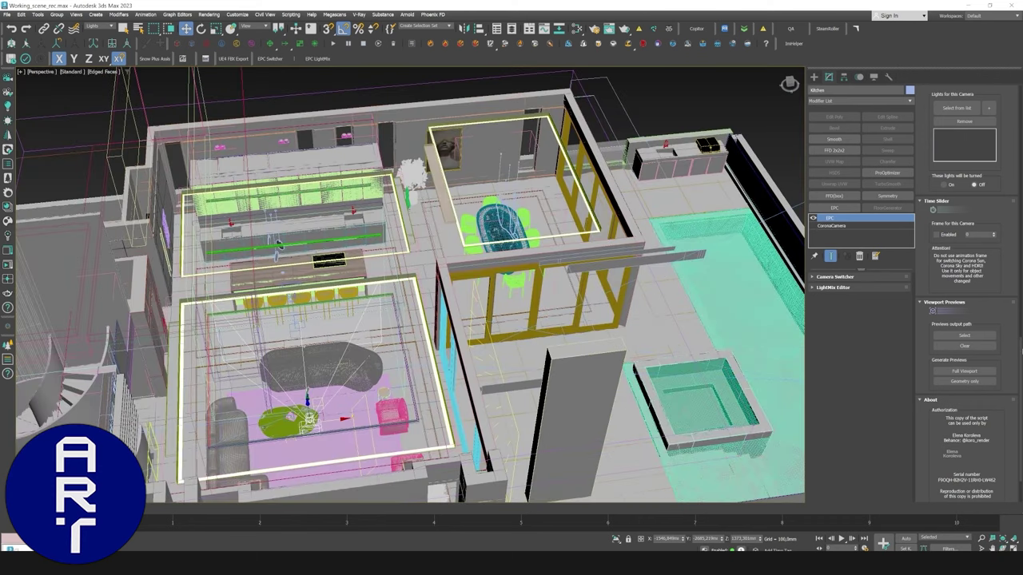
scroll(1017, 364, "down", 3)
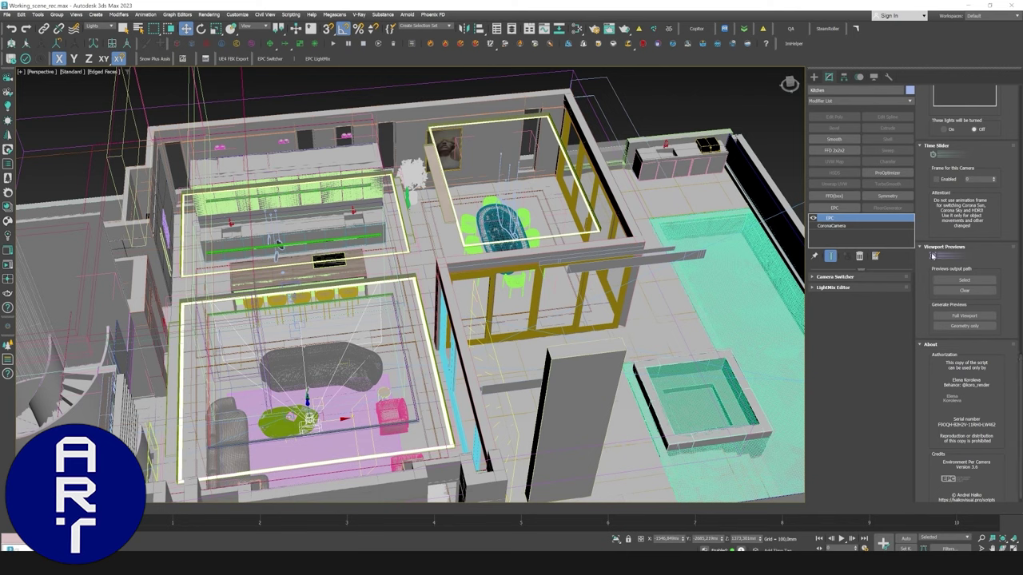
left_click(965, 280)
left_click_drag(439, 120, 0, 158)
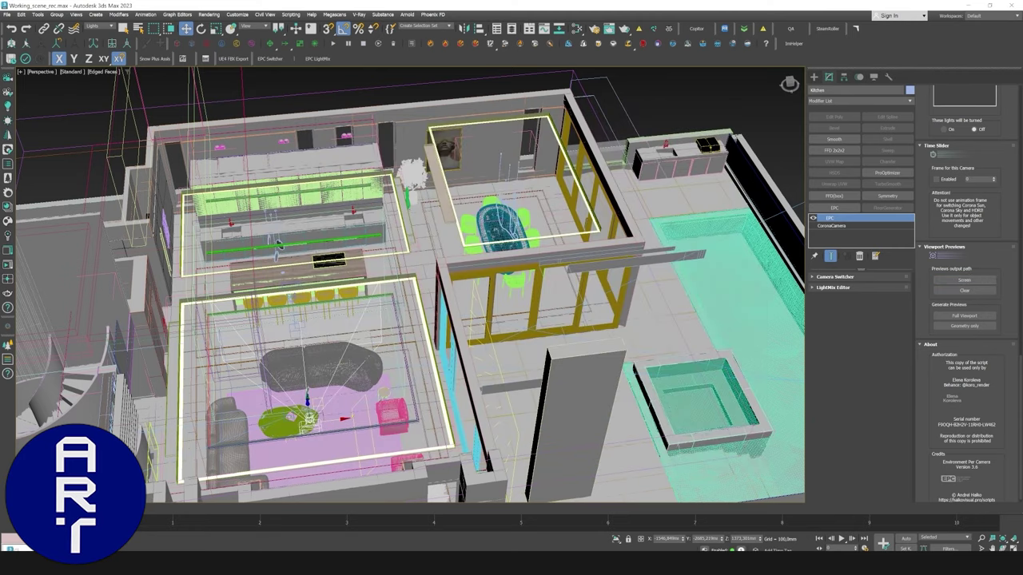
left_click(971, 316)
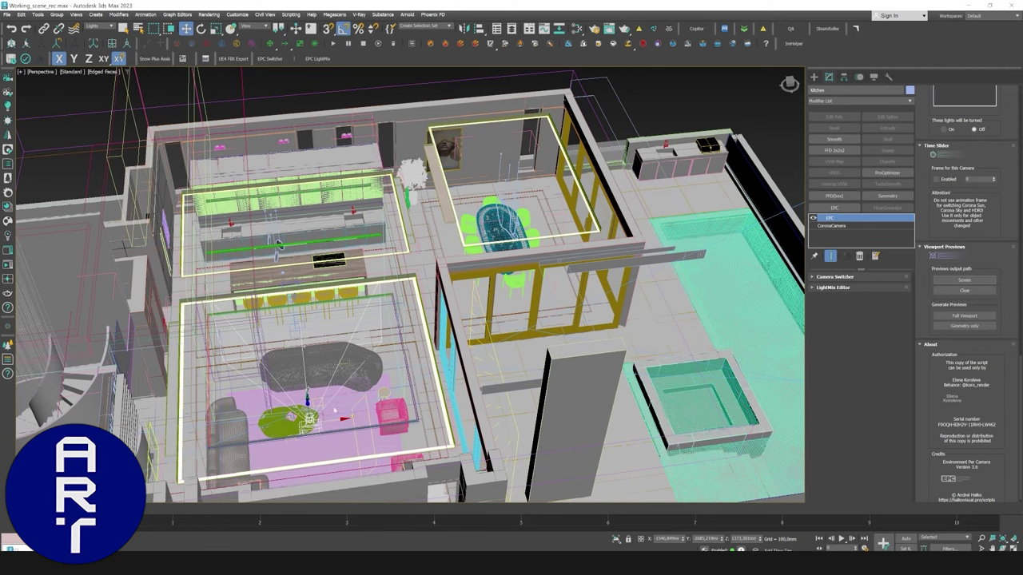
left_click(967, 326)
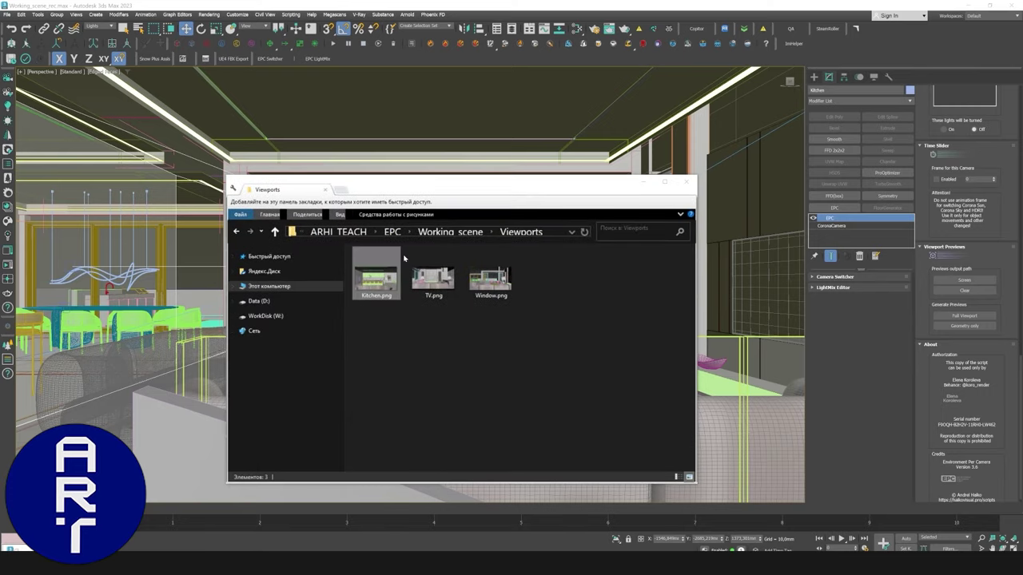
Inspect the Kitchen, TV and Window preview images from the Viewports folder, and close the viewer and folder.
double_click(377, 275)
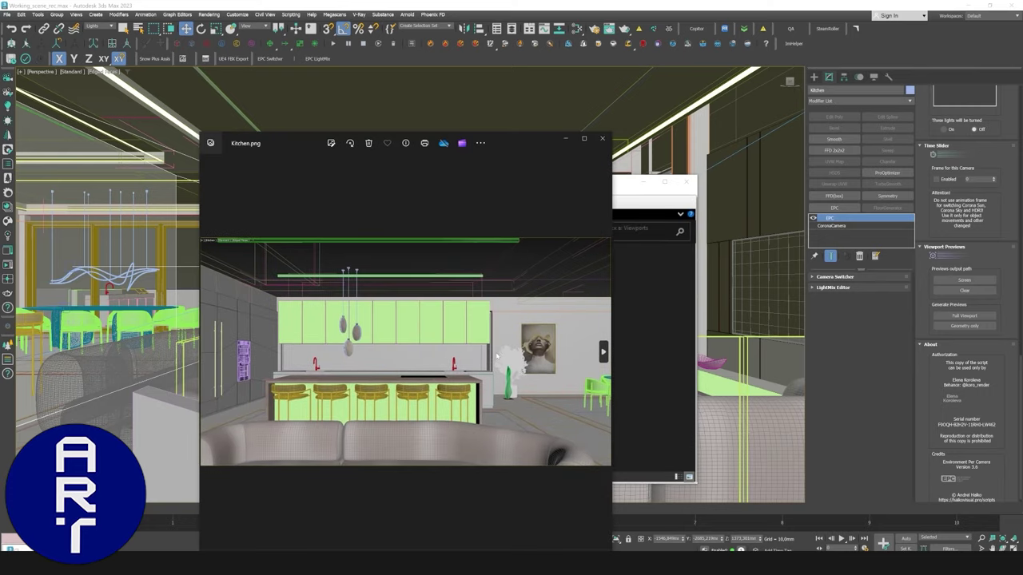
key("Right")
key("Right")
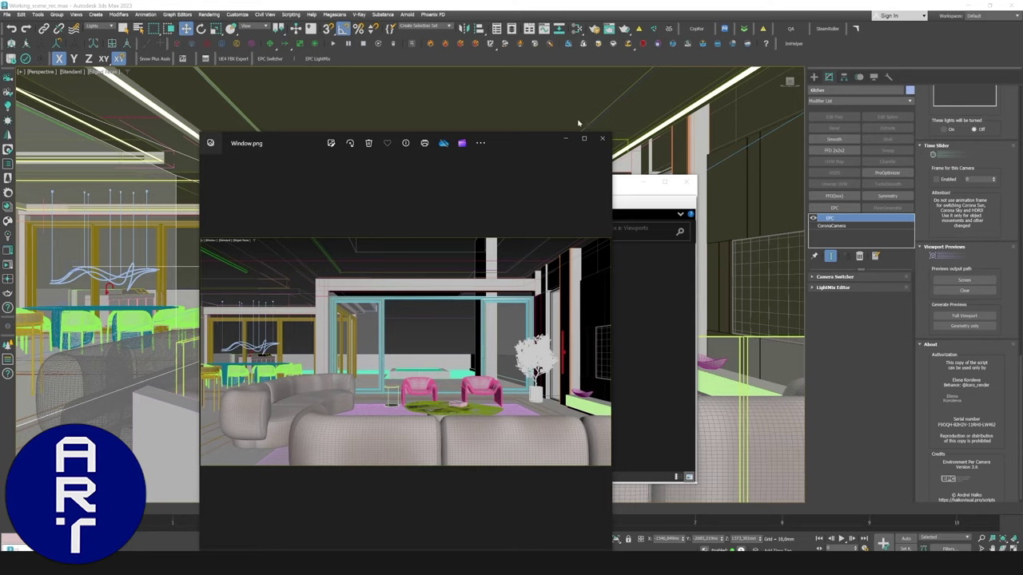
left_click(603, 139)
left_click(686, 182)
Deselect the camera and examine the living room layout from above in the perspective view.
left_click(479, 265)
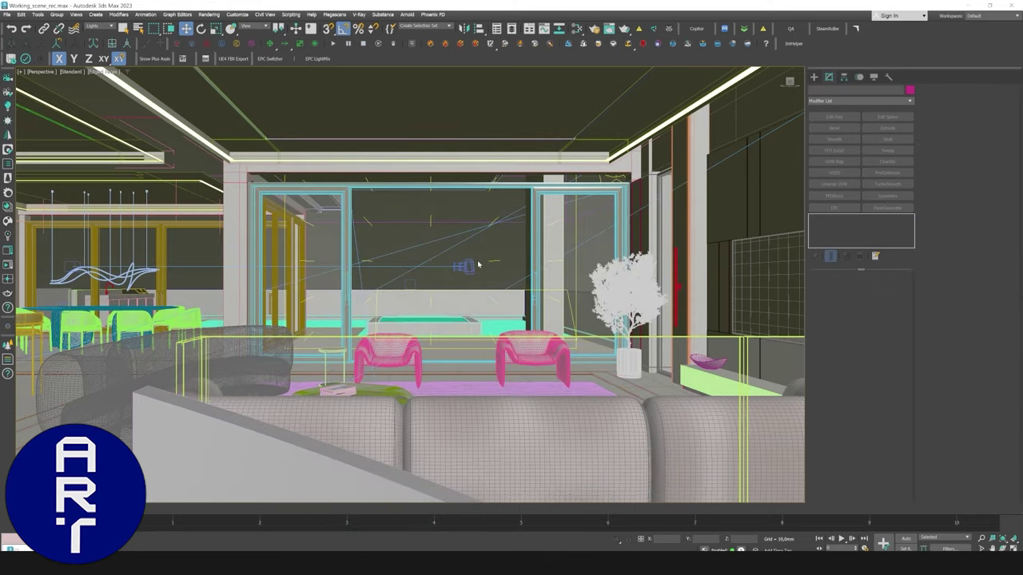
key("alt+w")
key("alt+w")
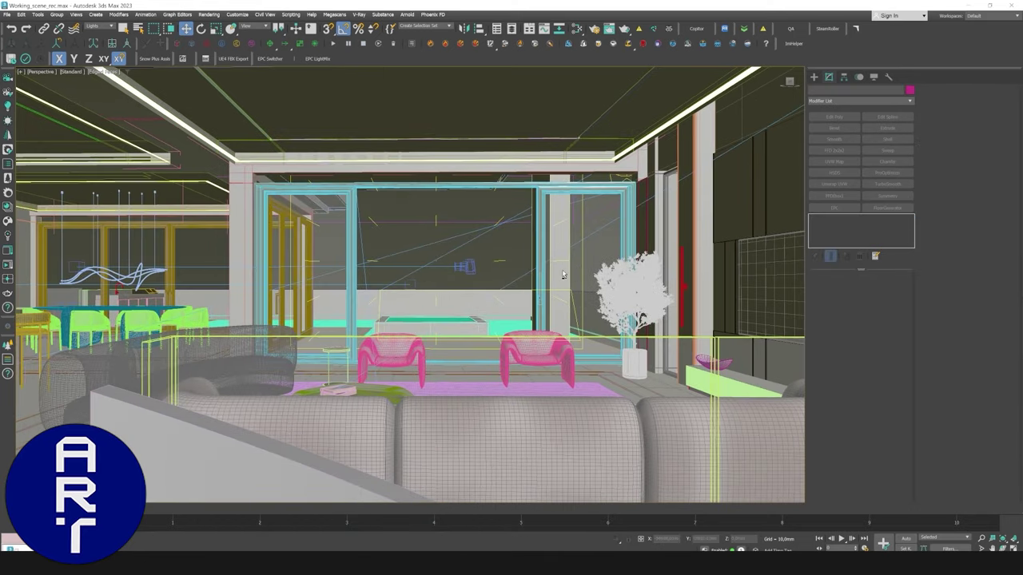
middle_click_drag(566, 269, 424, 249, "alt")
scroll(545, 299, "down", 5)
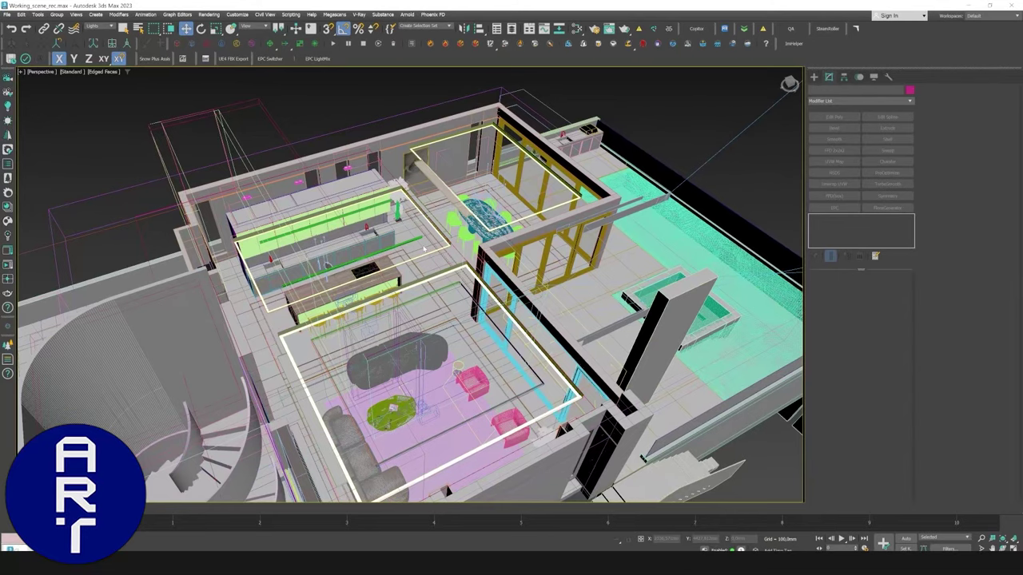
scroll(424, 249, "up", 6)
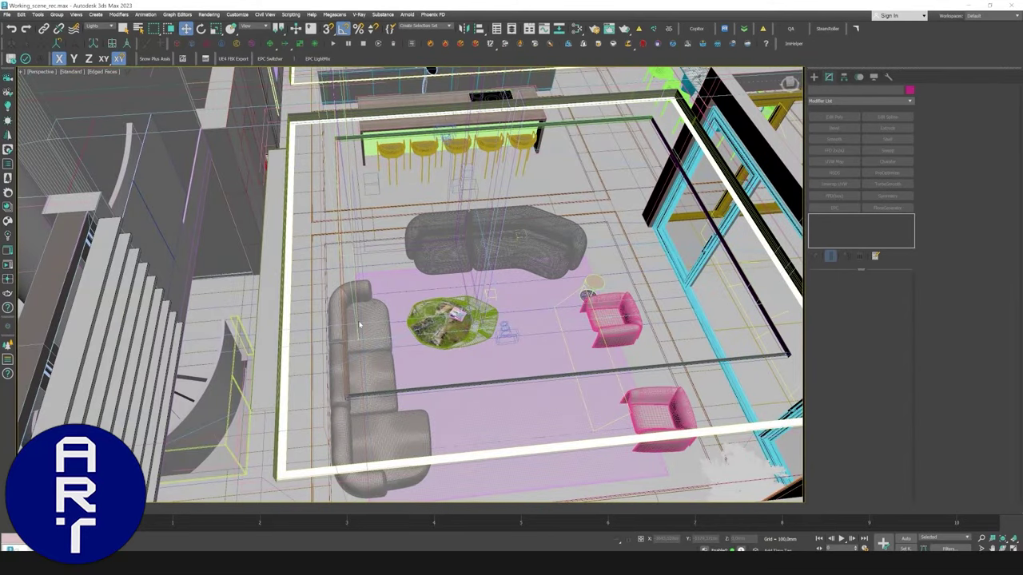
middle_click_drag(416, 291, 407, 294)
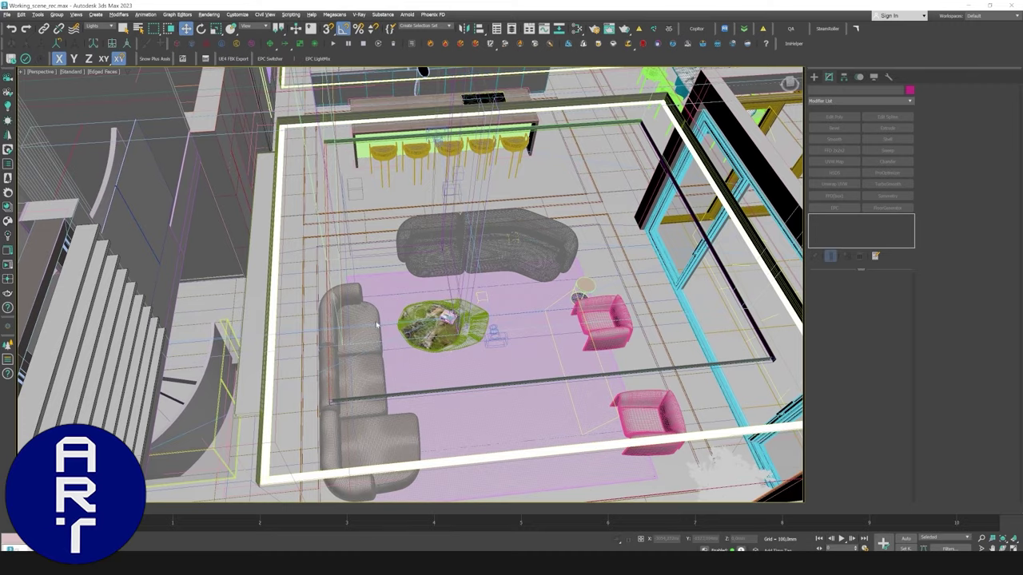
middle_click_drag(377, 325, 352, 305, "alt")
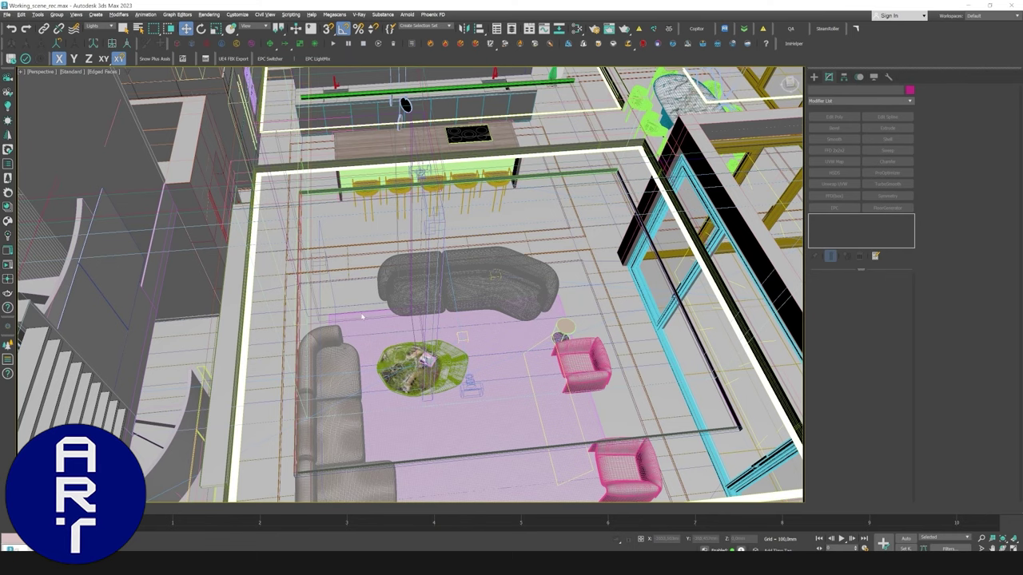
Restore the split view and switch the Kitchen viewport to the TV camera.
key("alt+w")
key("c")
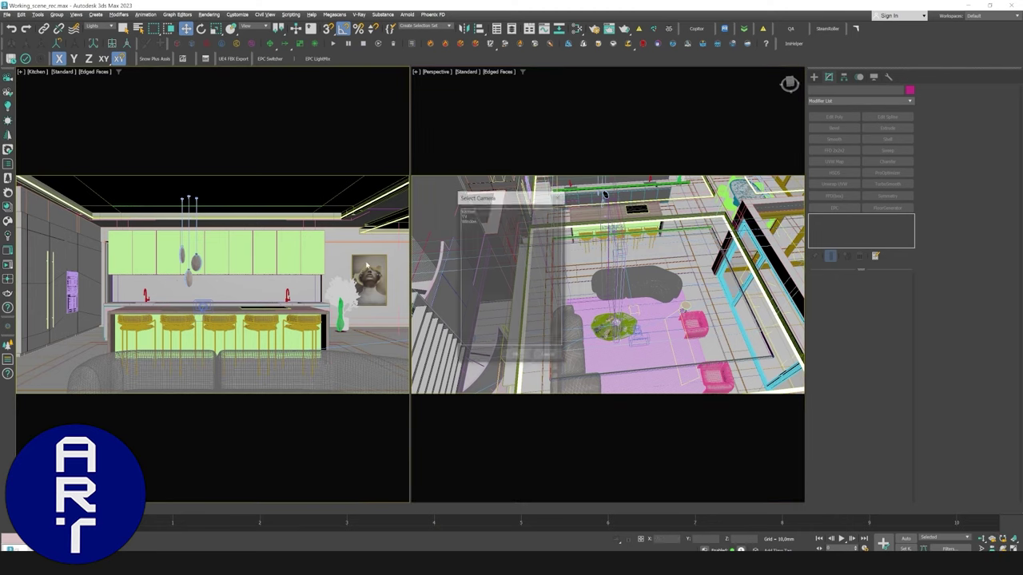
left_click(518, 356)
Open the Layer Explorer, add two sublayers inside 00_Cameras_construction and hide the second one.
left_click(511, 28)
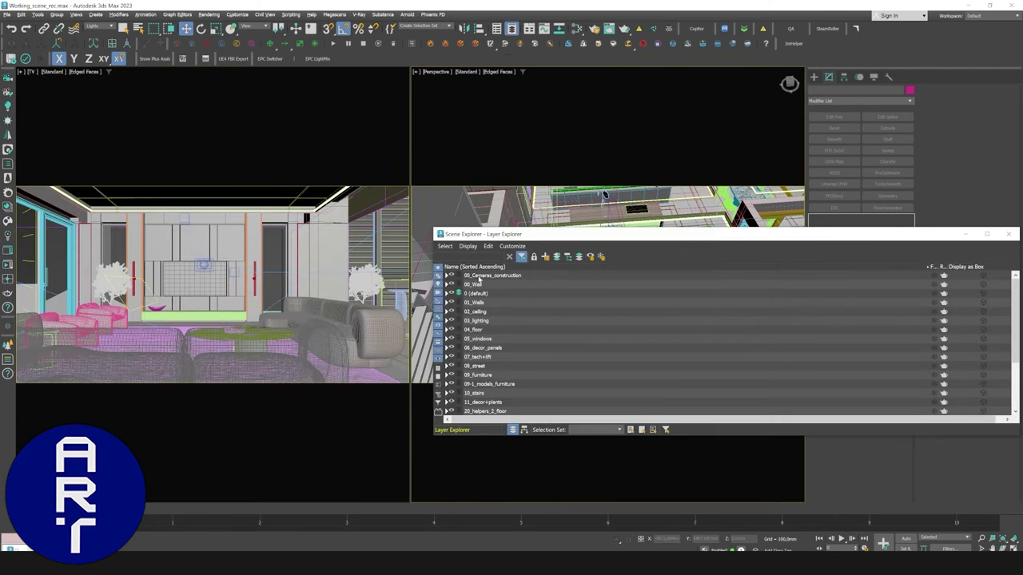
left_click(495, 276)
left_click(545, 256)
left_click(480, 286)
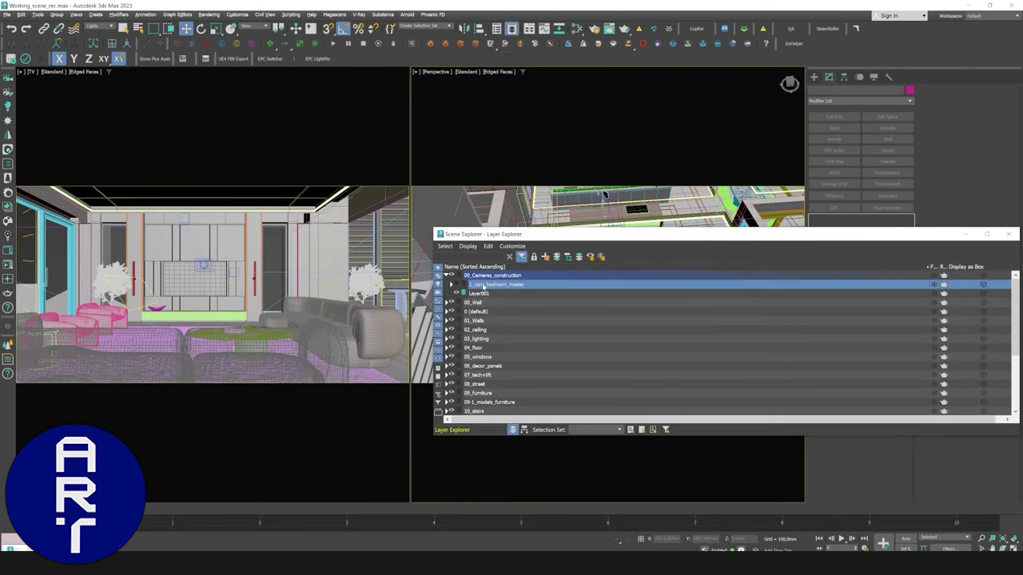
left_click(497, 276)
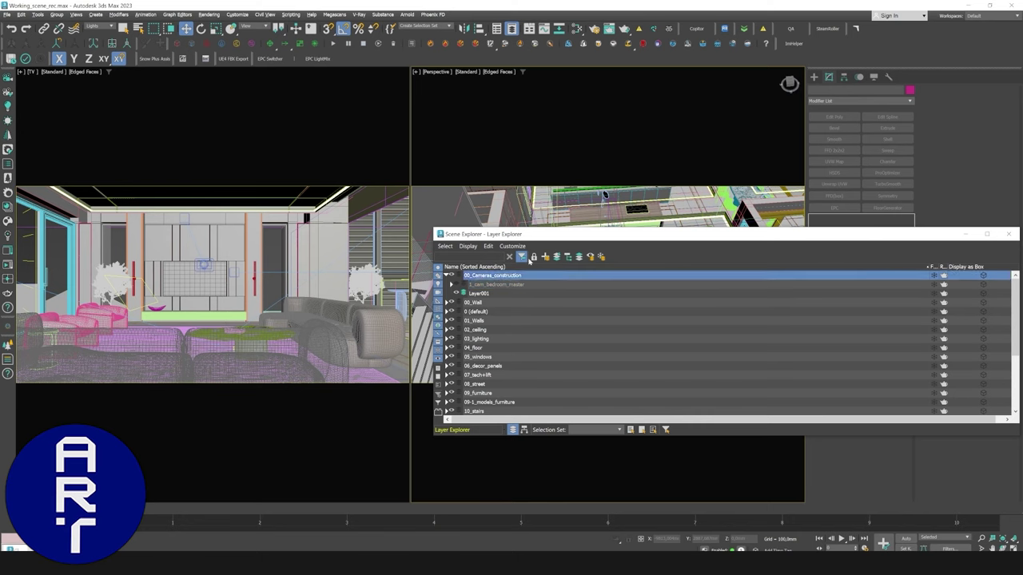
left_click(545, 257)
left_click(464, 294)
left_click(456, 301)
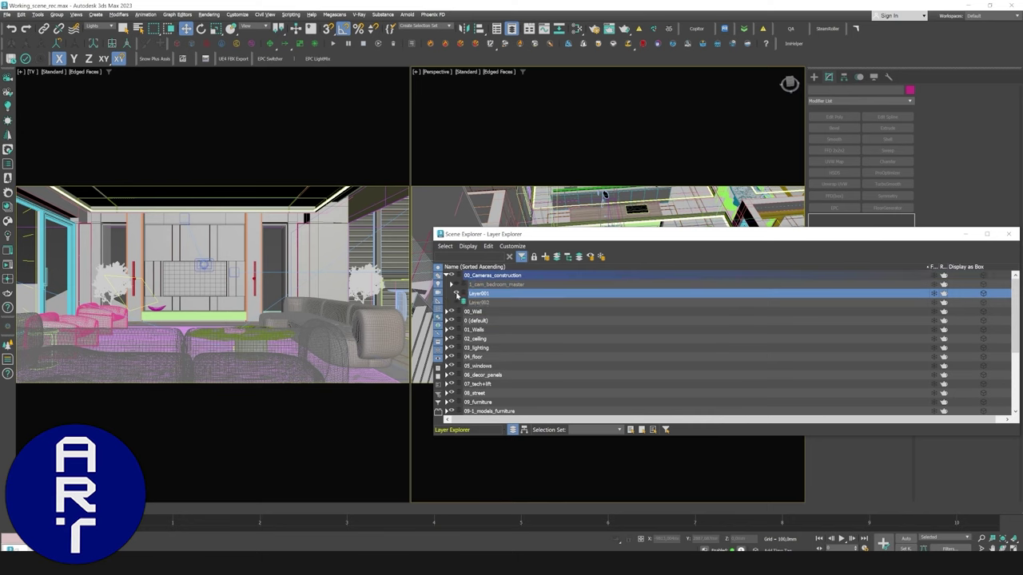
Set the current animation frame to 2 while viewing through the TV camera.
double_click(838, 548)
type("2")
key("Return")
left_click(359, 423)
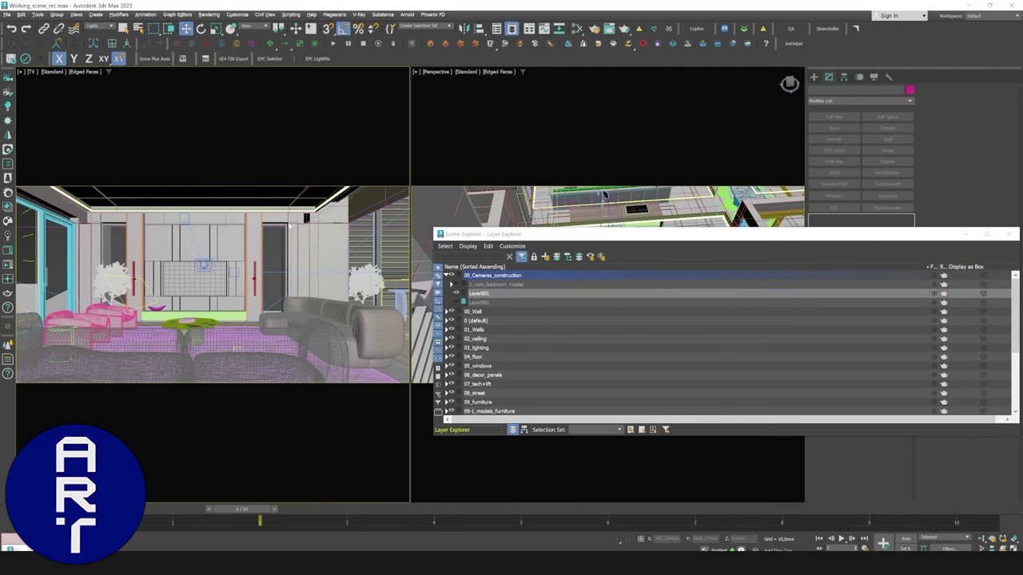
Switch to the Window camera, show the second new sublayer instead of the first, and close the Layer Explorer.
key("c")
left_click(516, 356)
left_click(456, 302)
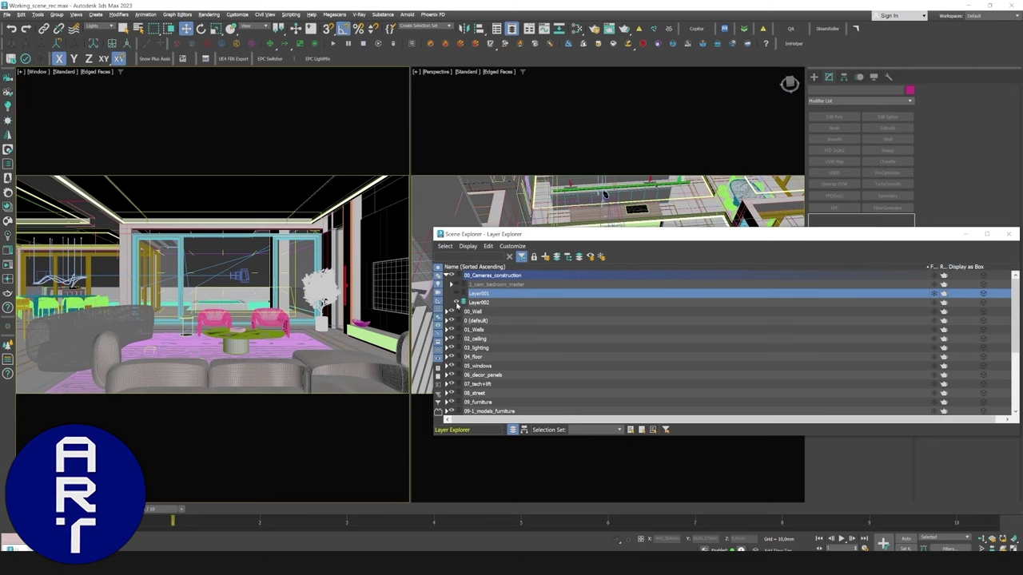
left_click(1008, 234)
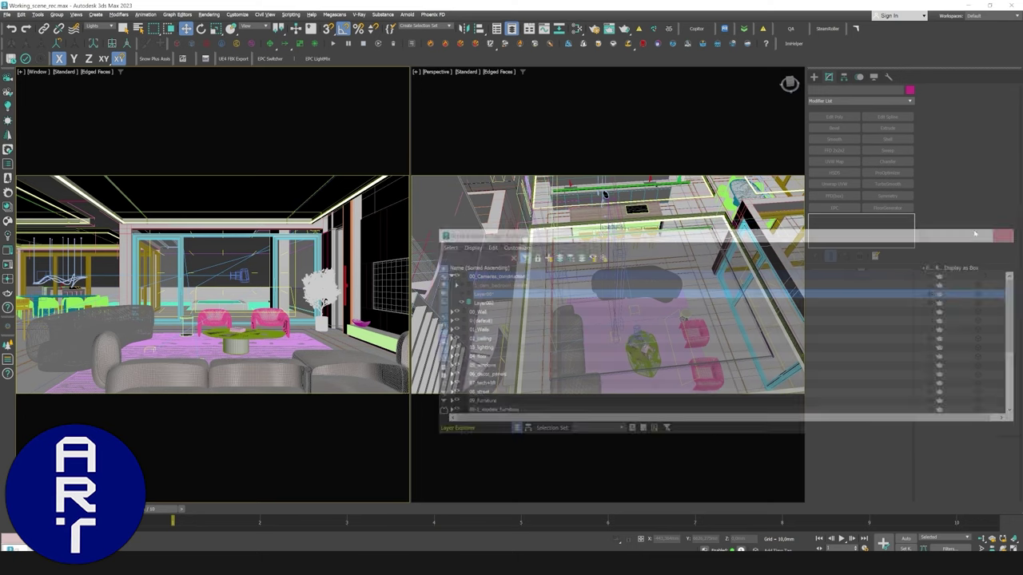
key("shift+f")
mouse_move(599, 233)
middle_mouse_down("alt")
mouse_move(599, 207)
mouse_move(597, 222)
middle_mouse_up("alt")
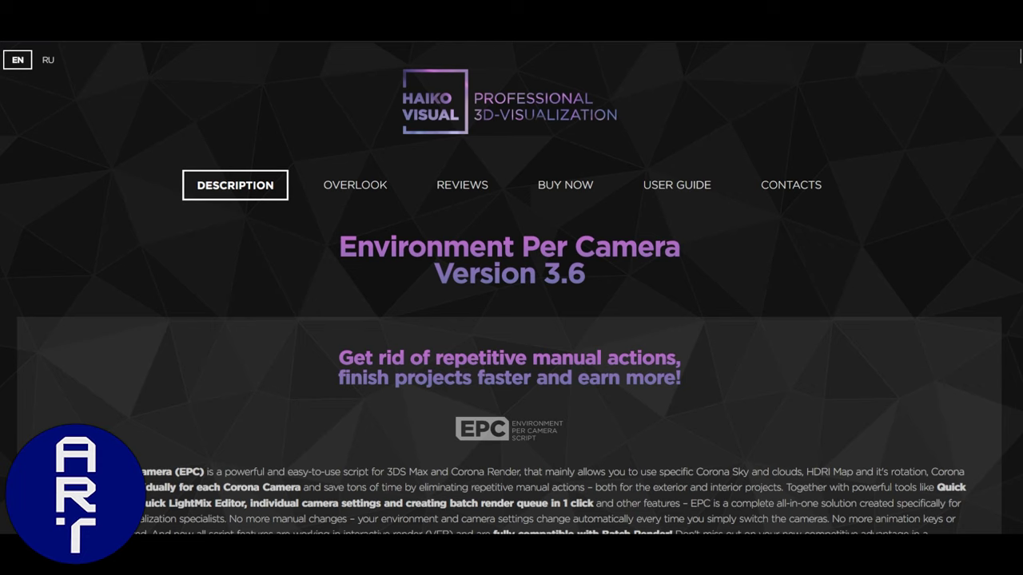
Switch to the Environment Per Camera 3.6 web page and read through its feature descriptions.
scroll(1020, 58, "down", 3)
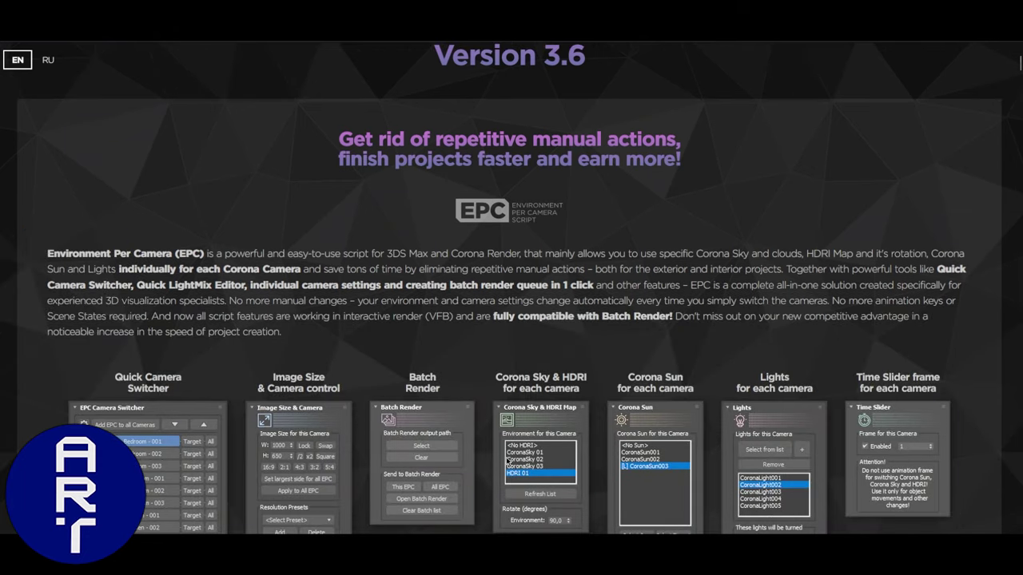
scroll(511, 311, "down", 10)
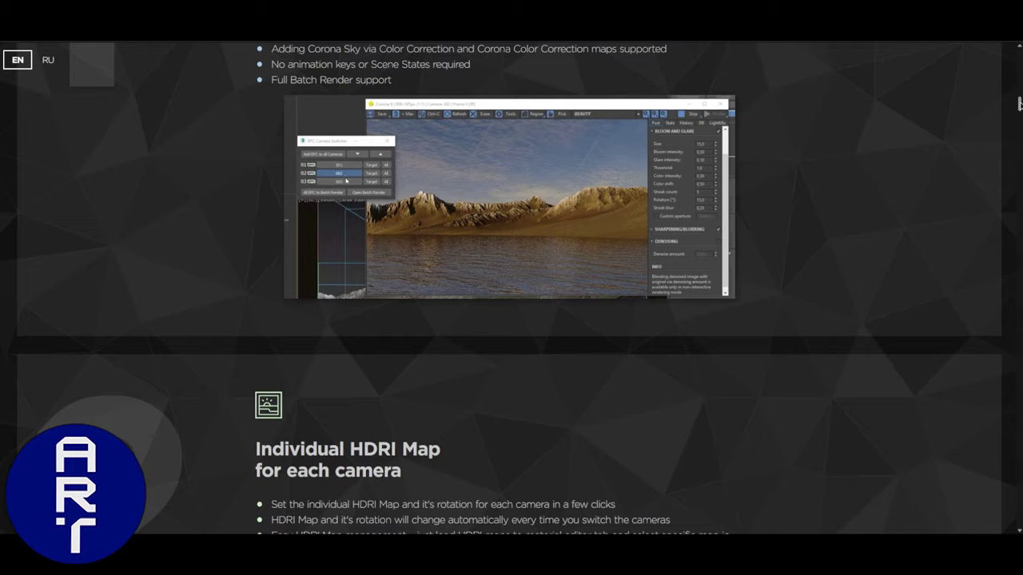
scroll(511, 312, "down", 15)
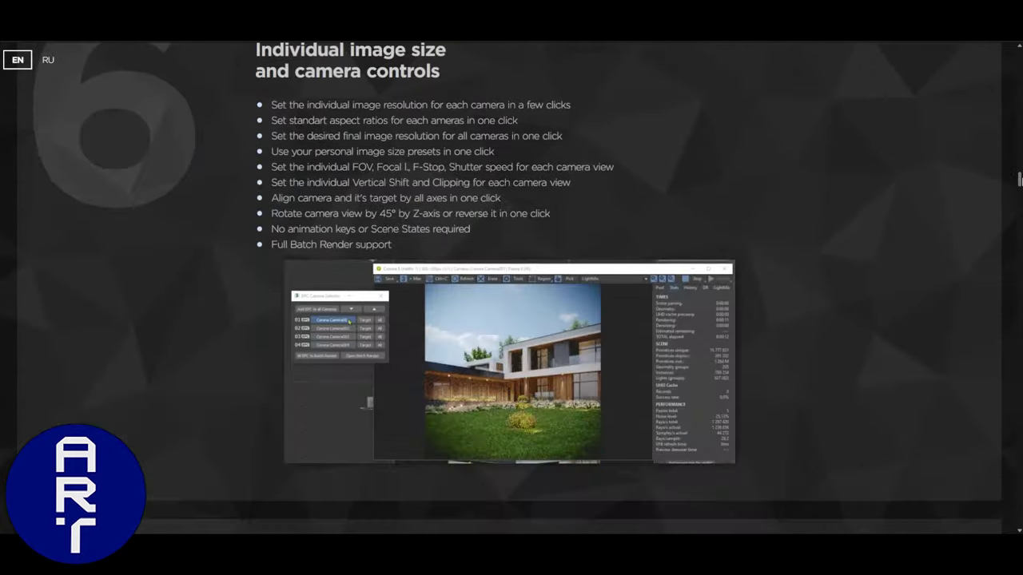
scroll(511, 312, "down", 20)
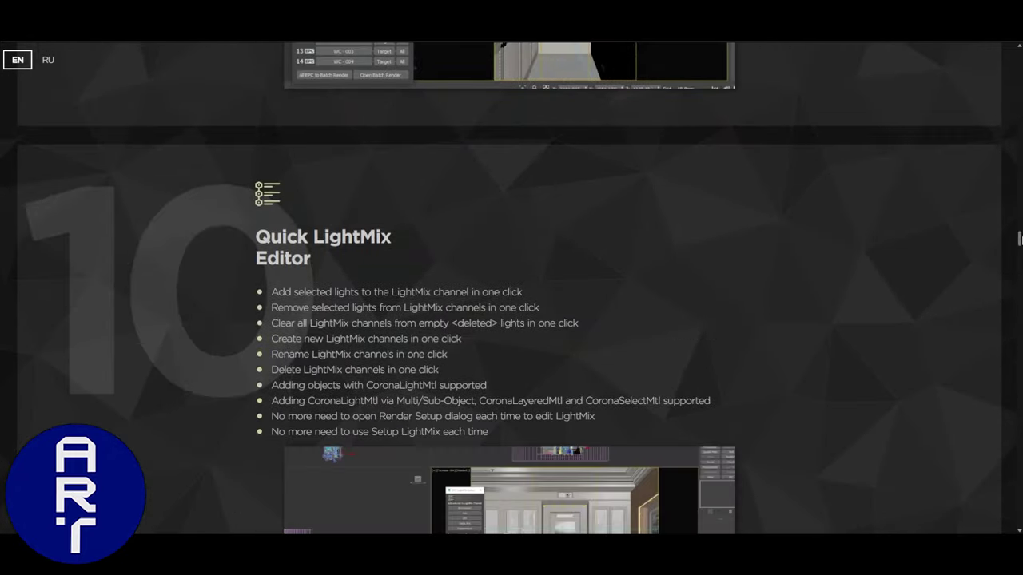
scroll(512, 312, "down", 5)
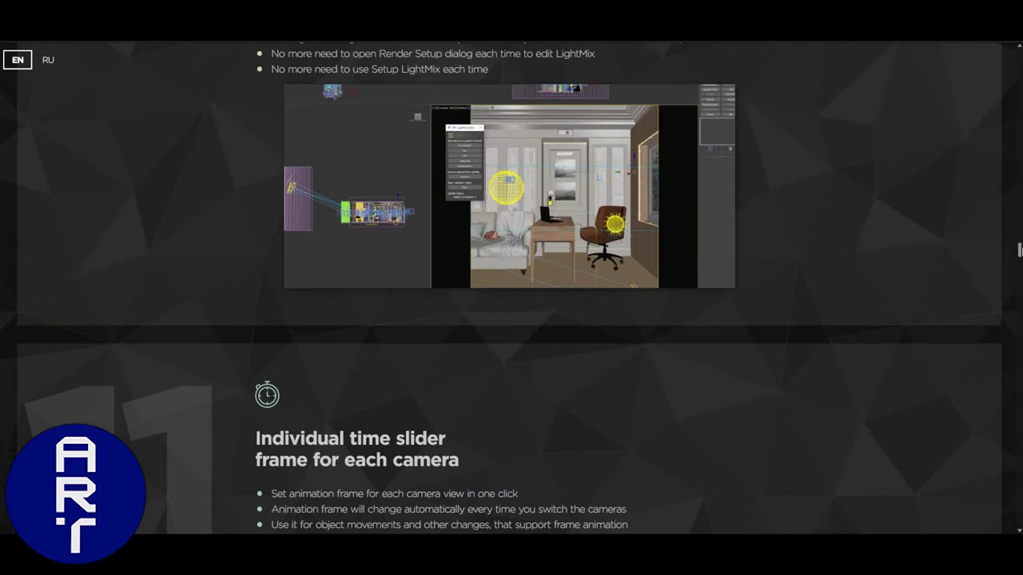
scroll(1019, 250, "down", 6)
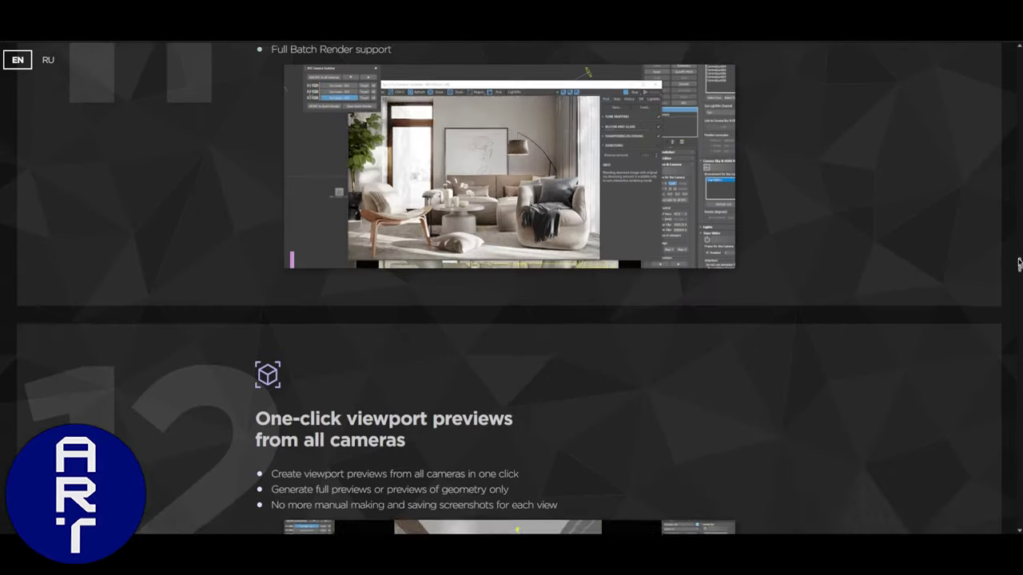
scroll(1019, 263, "down", 8)
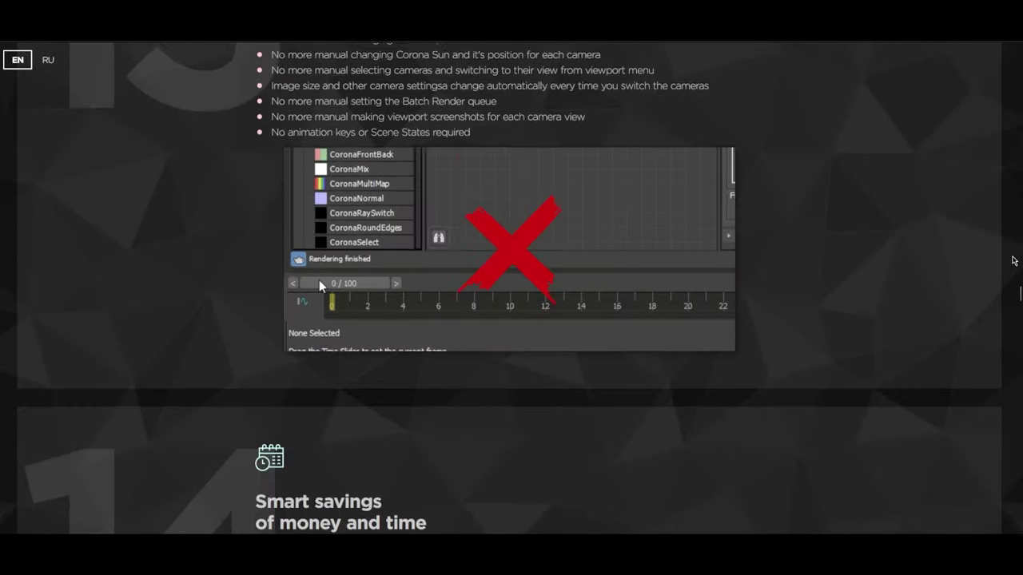
scroll(1014, 261, "down", 7)
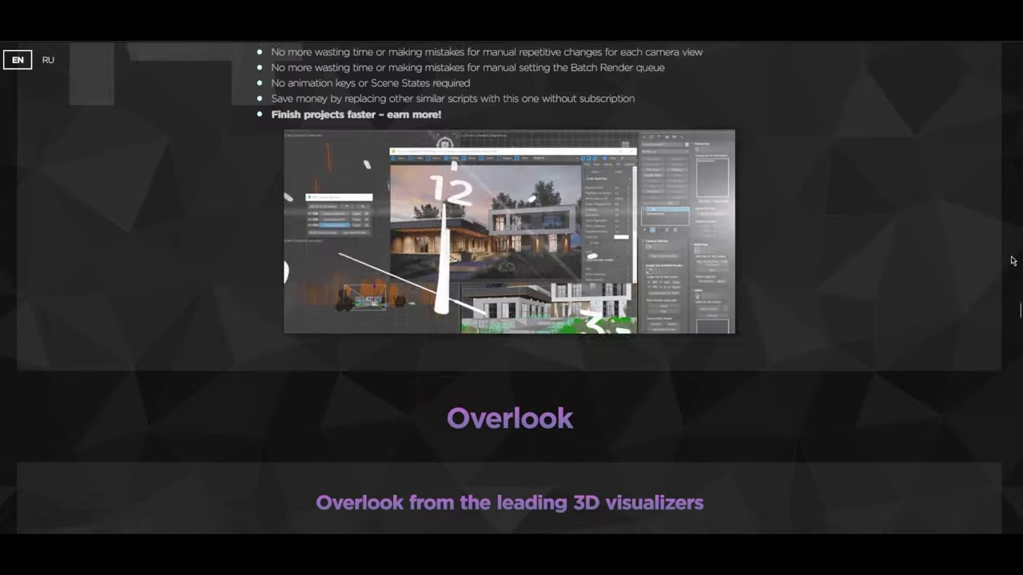
Look through the script page's overview videos, reviews, purchase terms, user guide section and EPC version history.
scroll(1012, 260, "down", 9)
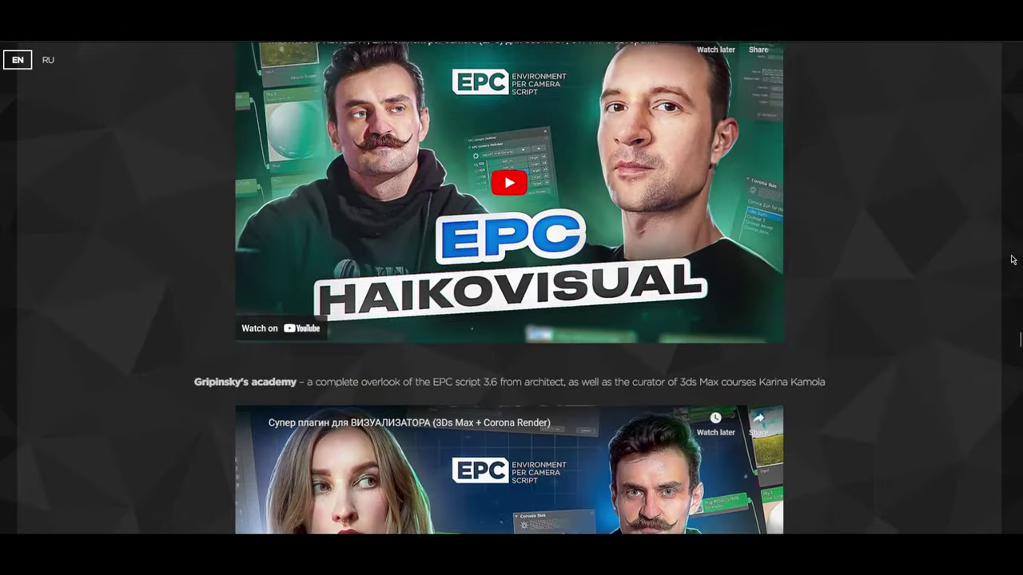
scroll(1012, 260, "down", 9)
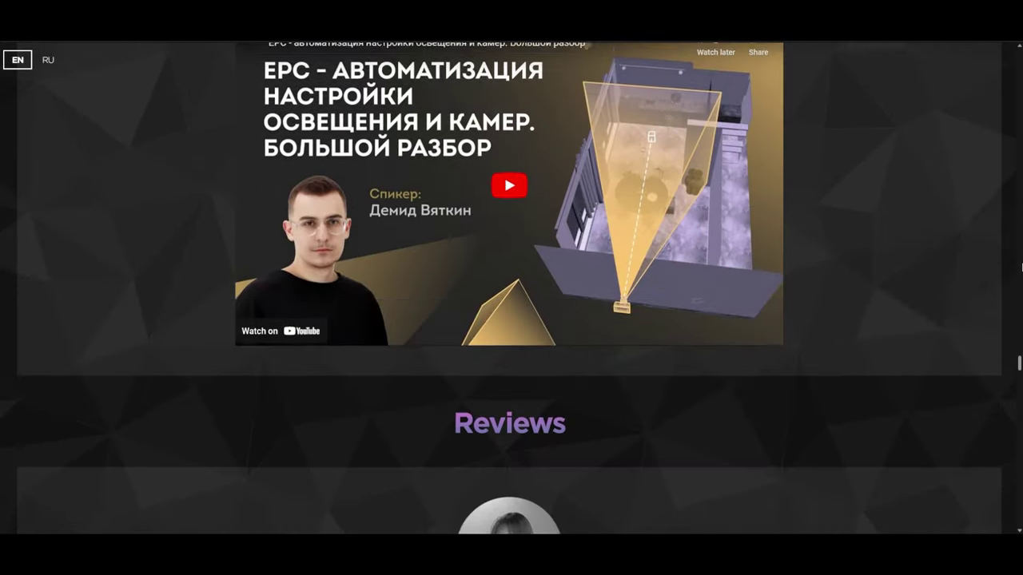
scroll(1021, 266, "down", 12)
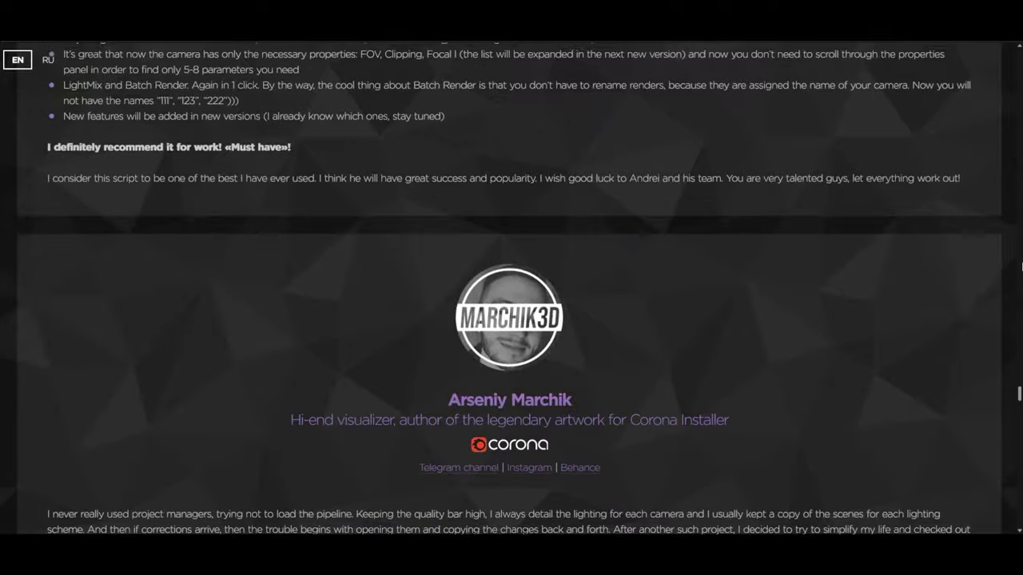
scroll(1021, 264, "down", 2)
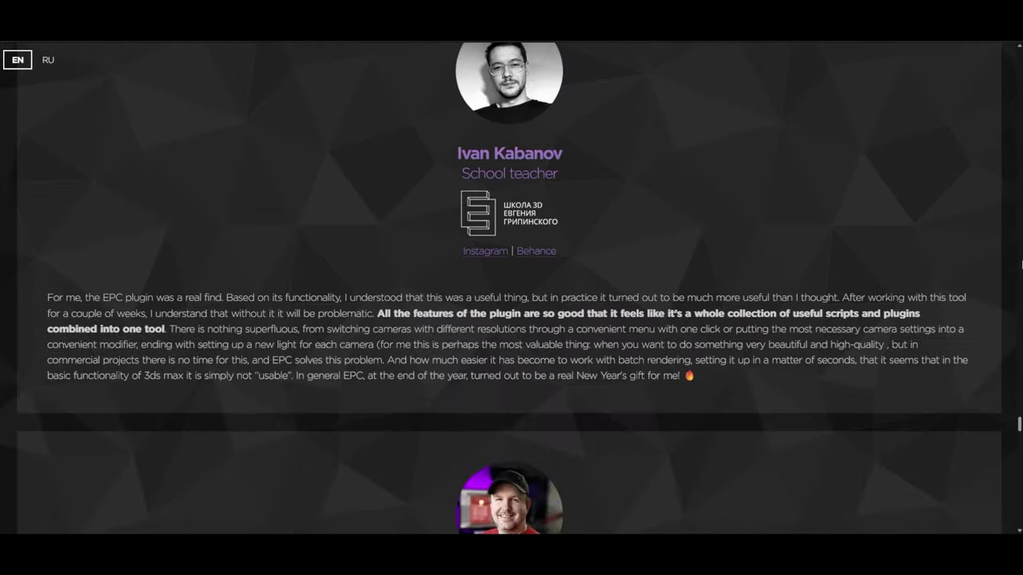
scroll(1022, 265, "down", 20)
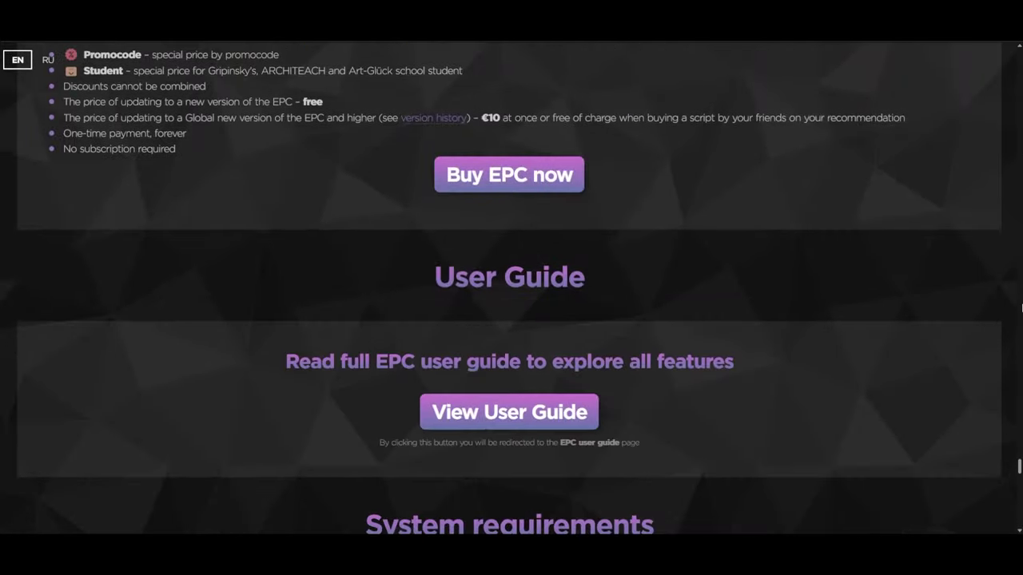
scroll(1021, 306, "down", 12)
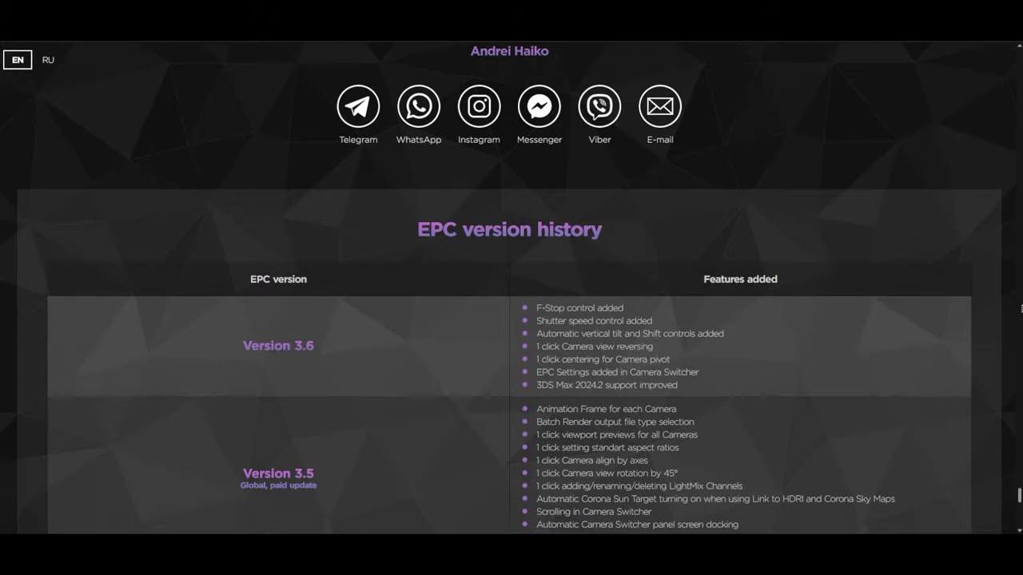
scroll(1021, 307, "down", 3)
scroll(1021, 310, "down", 3)
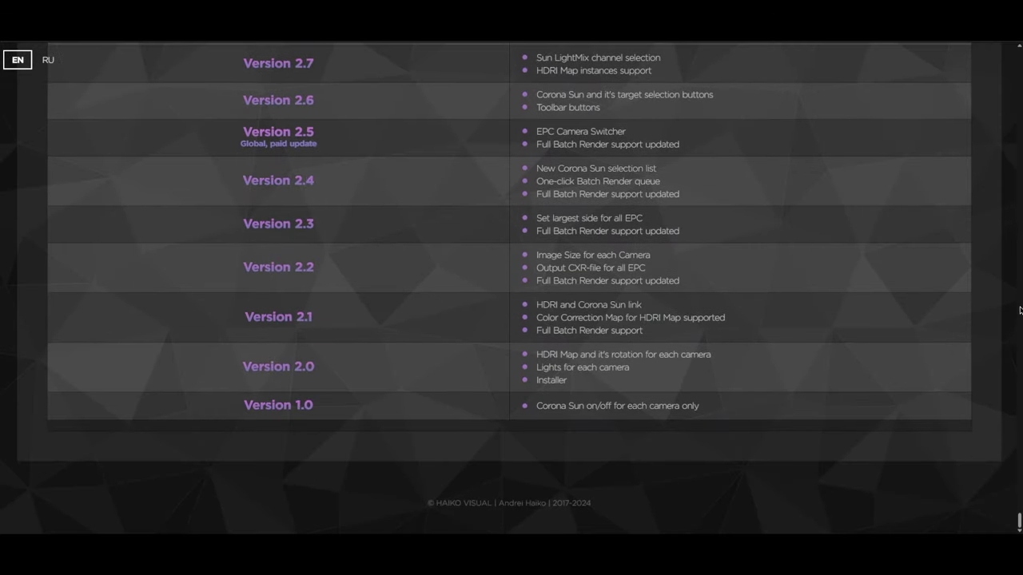
scroll(1020, 310, "up", 1)
scroll(1020, 312, "down", 1)
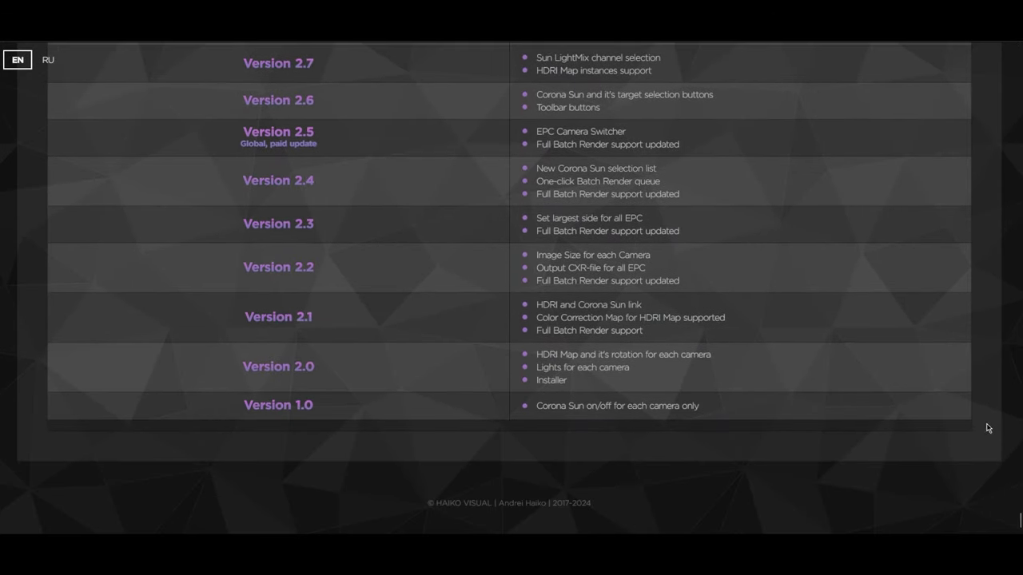